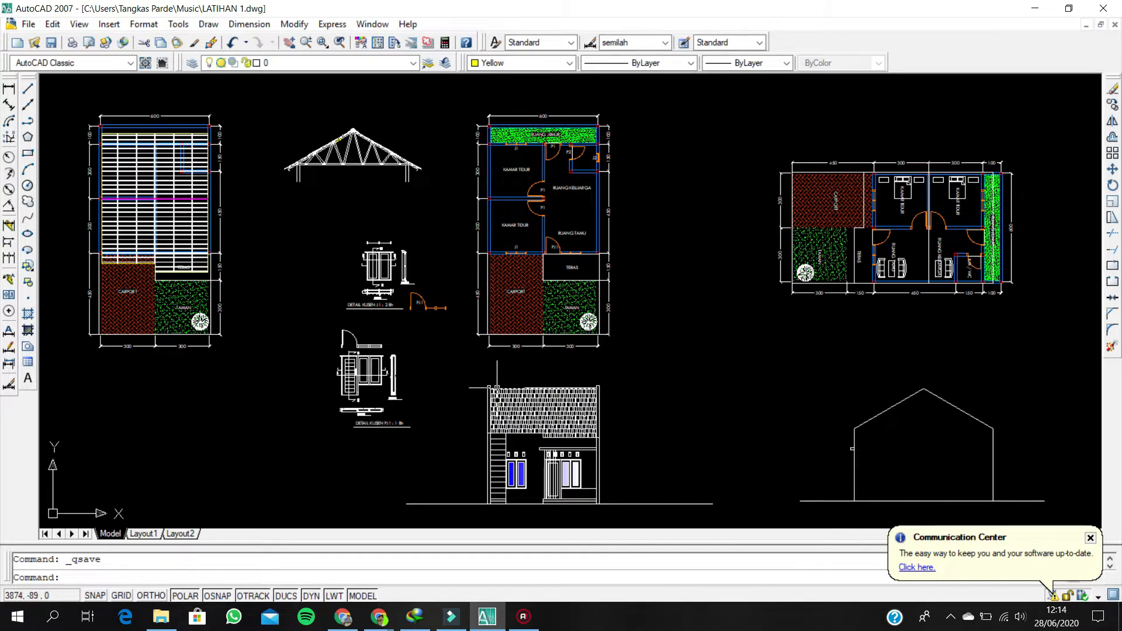
- Draw a vertical section line through the bedrooms and carport, extending past both ends of the furnished floor plan, with a rightward horizontal return below
scroll(524, 406, "down", 2)
middle_click_drag(524, 406, 536, 253)
middle_click_drag(544, 434, 527, 309)
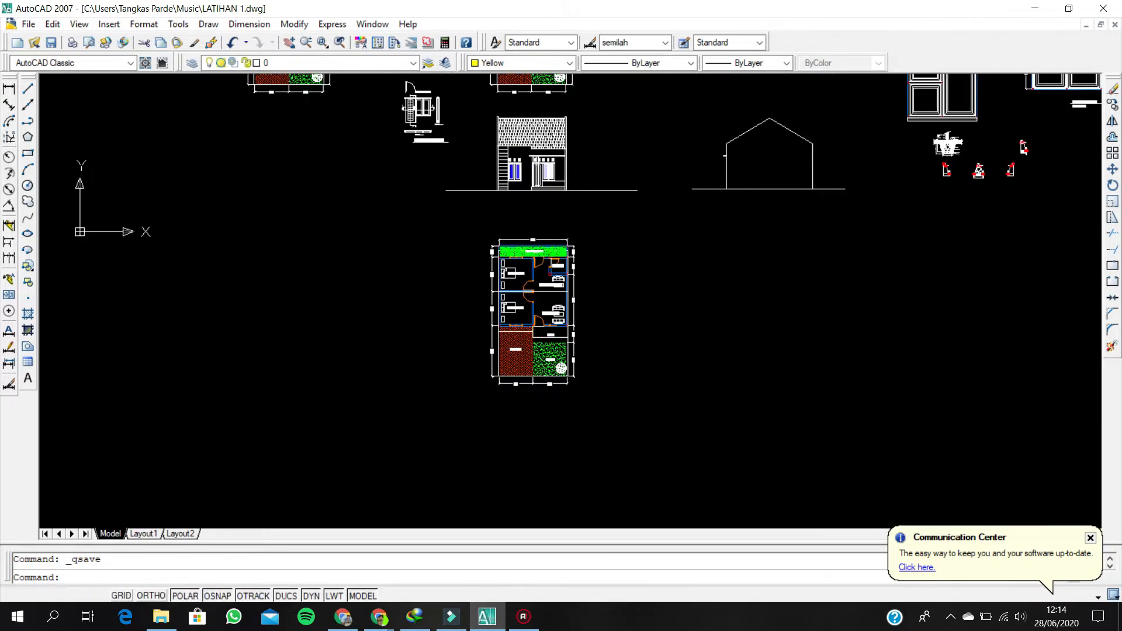
scroll(526, 309, "up", 3)
scroll(499, 272, "up", 2)
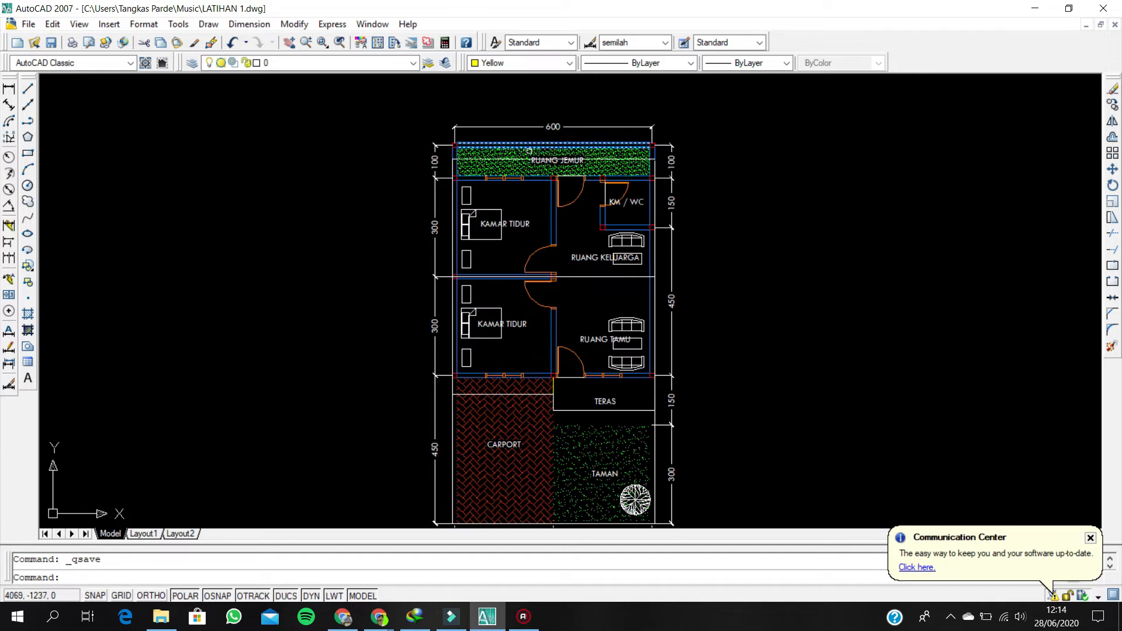
left_click(27, 88)
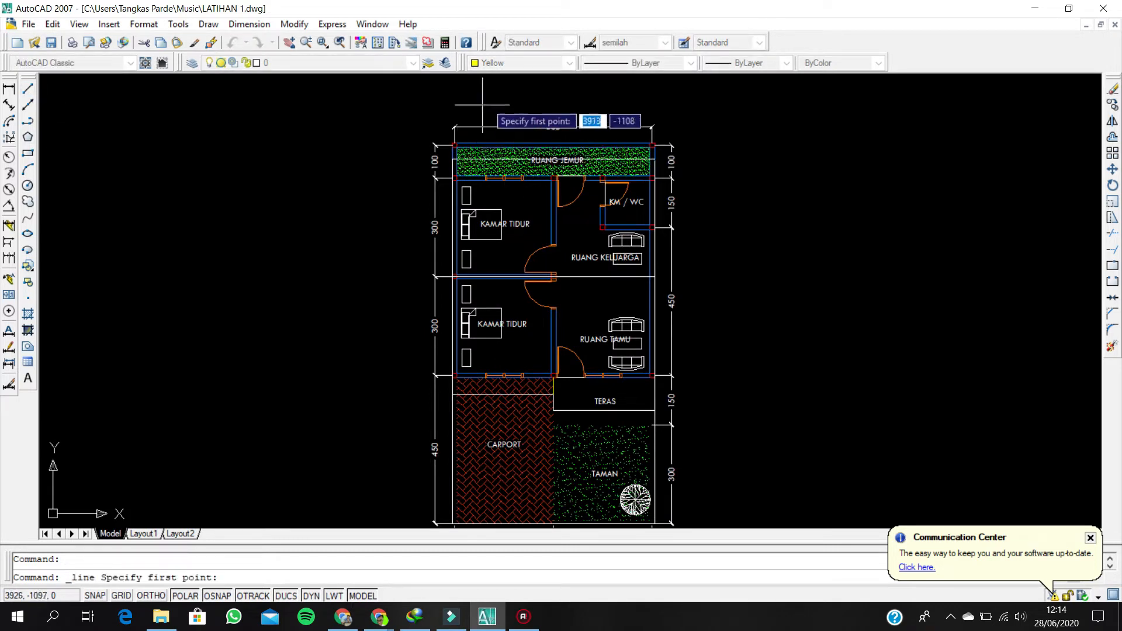
left_click(503, 97)
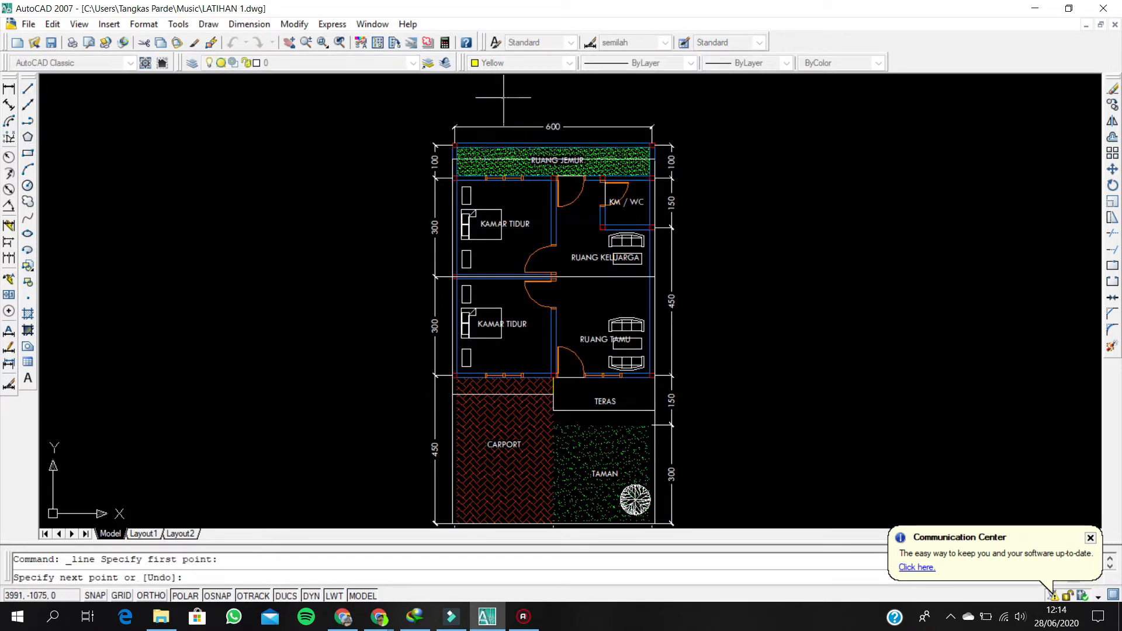
middle_click_drag(507, 425, 501, 277)
left_click(496, 418)
left_click(584, 436)
key("Return")
- Add a short rightward return at the section line's upper end, finished with a stroke slanting up and to the left
scroll(588, 447, "down", 4)
scroll(534, 197, "up", 3)
key("Return")
left_click(508, 158)
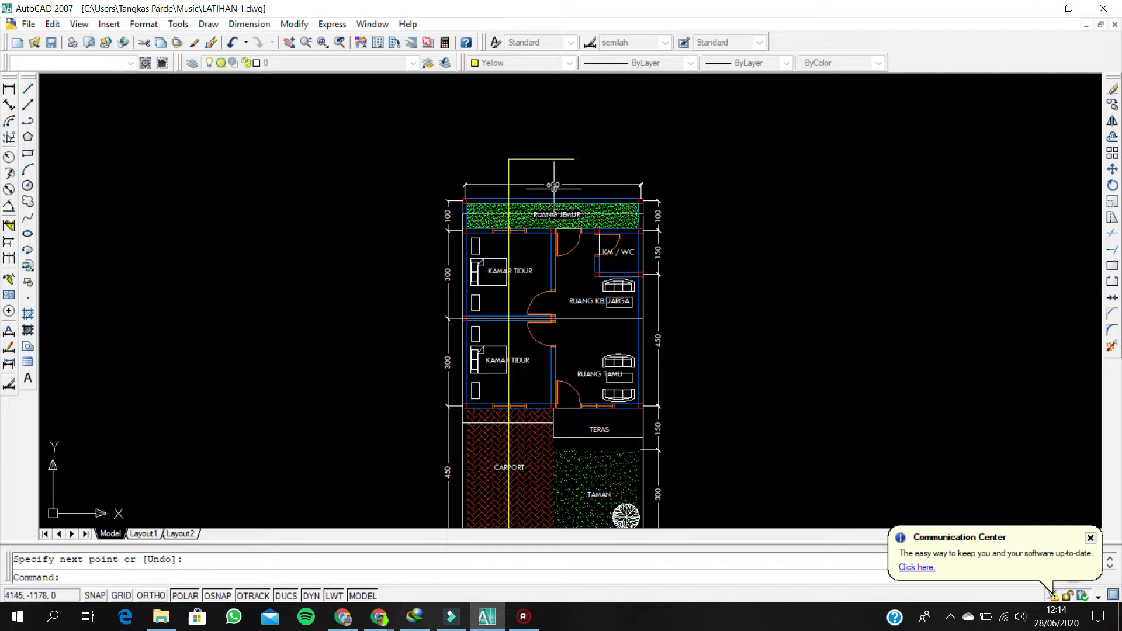
scroll(561, 140, "up", 3)
key("Return")
left_click(577, 188)
left_click(531, 143)
key("Return")
- Finish the section line's lower return with a stroke slanting down and to the left
scroll(529, 140, "down", 6)
scroll(528, 304, "up", 2)
key("Return")
left_click(553, 384)
left_click(521, 407)
key("Return")
middle_click_drag(506, 284, 495, 357)
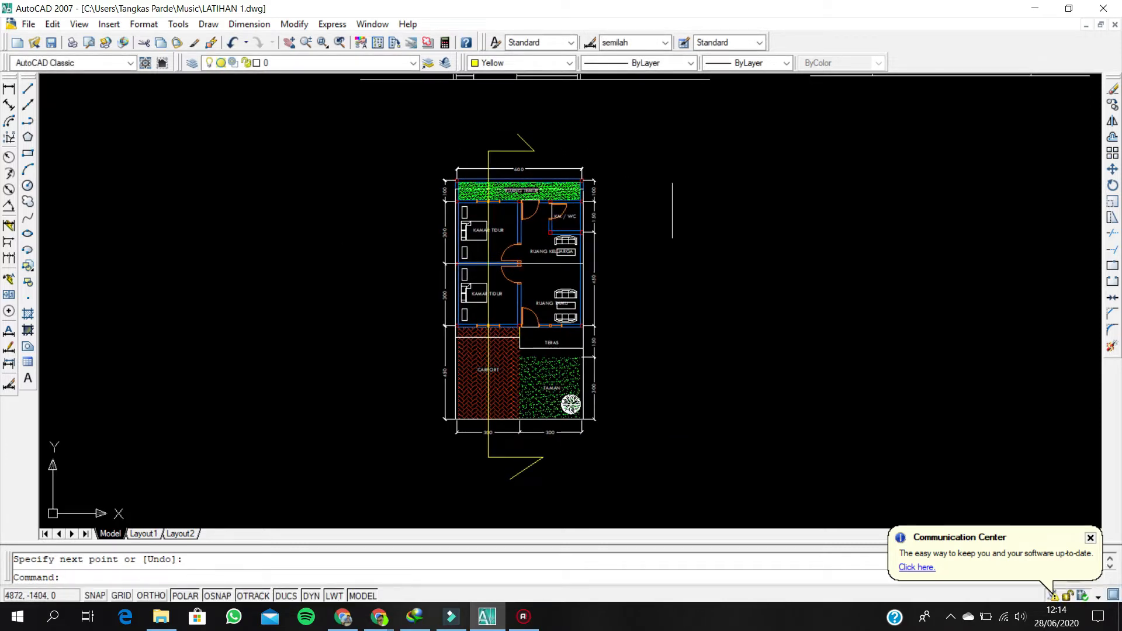
scroll(490, 234, "up", 4)
scroll(456, 231, "down", 3)
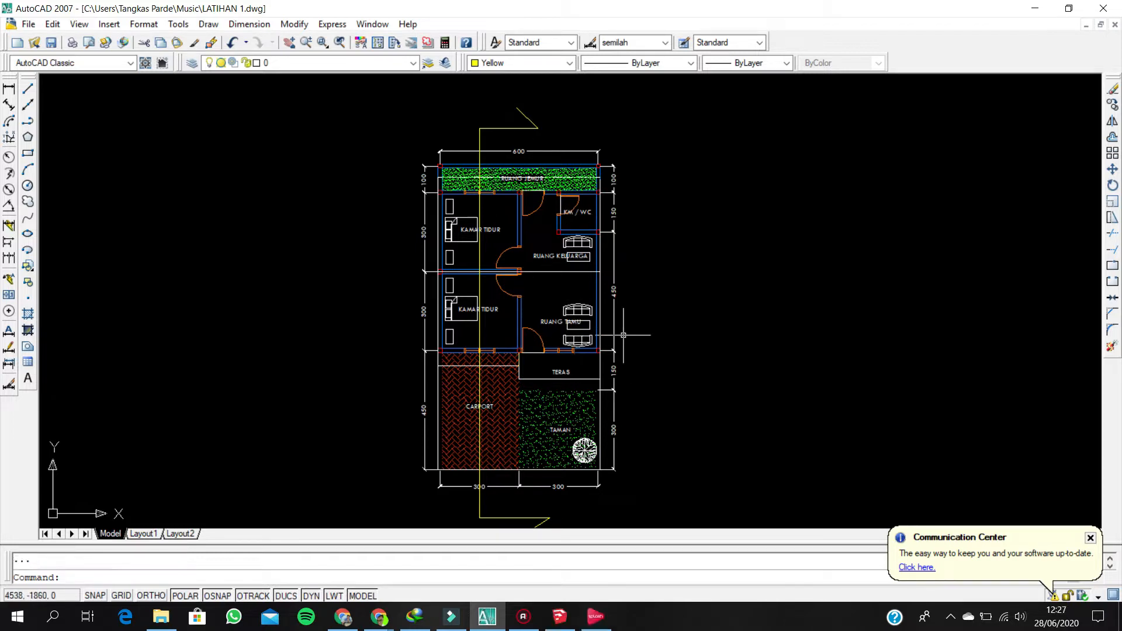
- Switch to the SketchUp house model and place a section plane on the side wall next to the carport
left_click(560, 617)
scroll(465, 483, "up", 3)
scroll(465, 483, "down", 3)
mouse_move(462, 482)
middle_mouse_down()
mouse_move(425, 447)
mouse_move(432, 433)
middle_mouse_up()
scroll(432, 433, "up", 2)
right_click(399, 408)
left_click(426, 113)
mouse_move(497, 350)
middle_mouse_down()
mouse_move(618, 388)
mouse_move(540, 358)
middle_mouse_up()
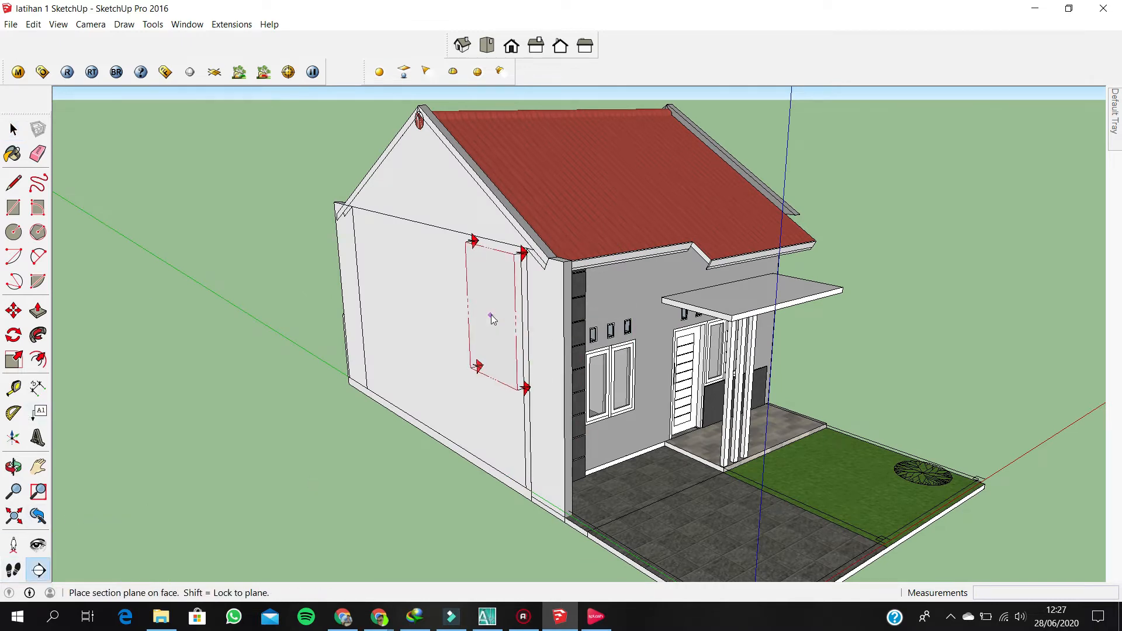
left_click(491, 318)
- Move the section plane about 217 cm along the red axis into the house so it cuts through the bedrooms
scroll(510, 374, "down", 4)
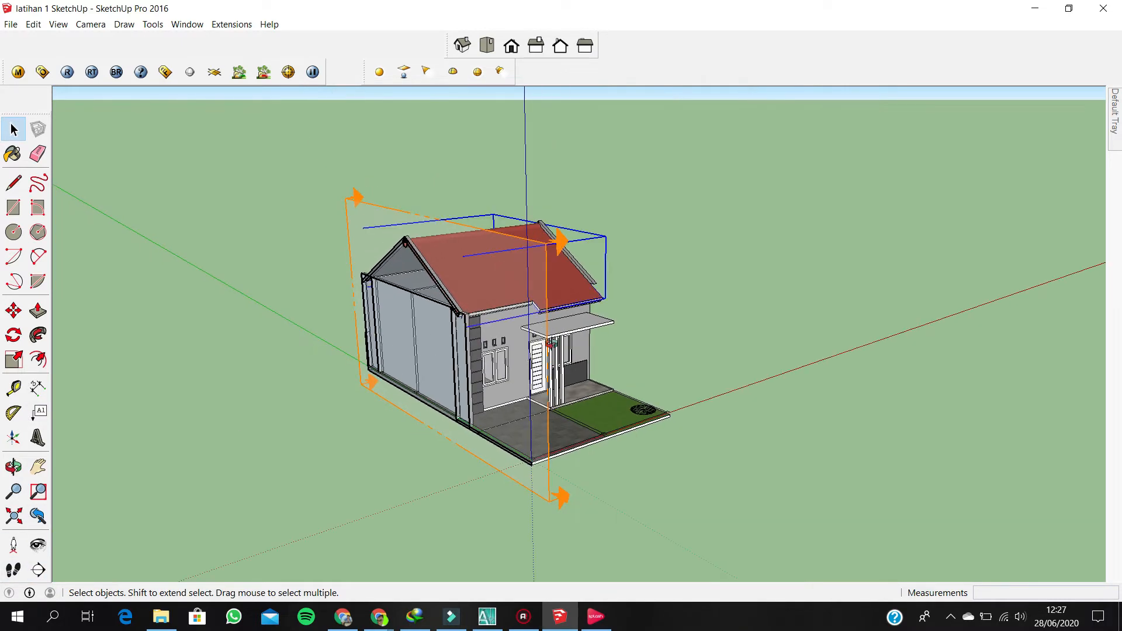
middle_click_drag(551, 344, 510, 415)
left_click(495, 498)
scroll(495, 500, "up", 3)
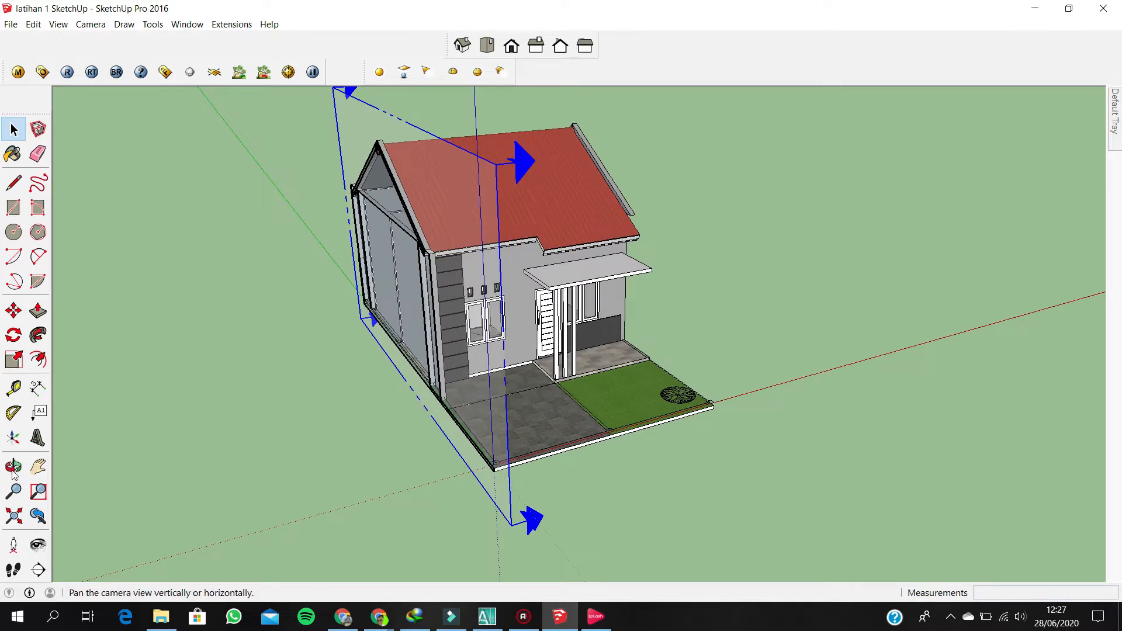
left_click(502, 500)
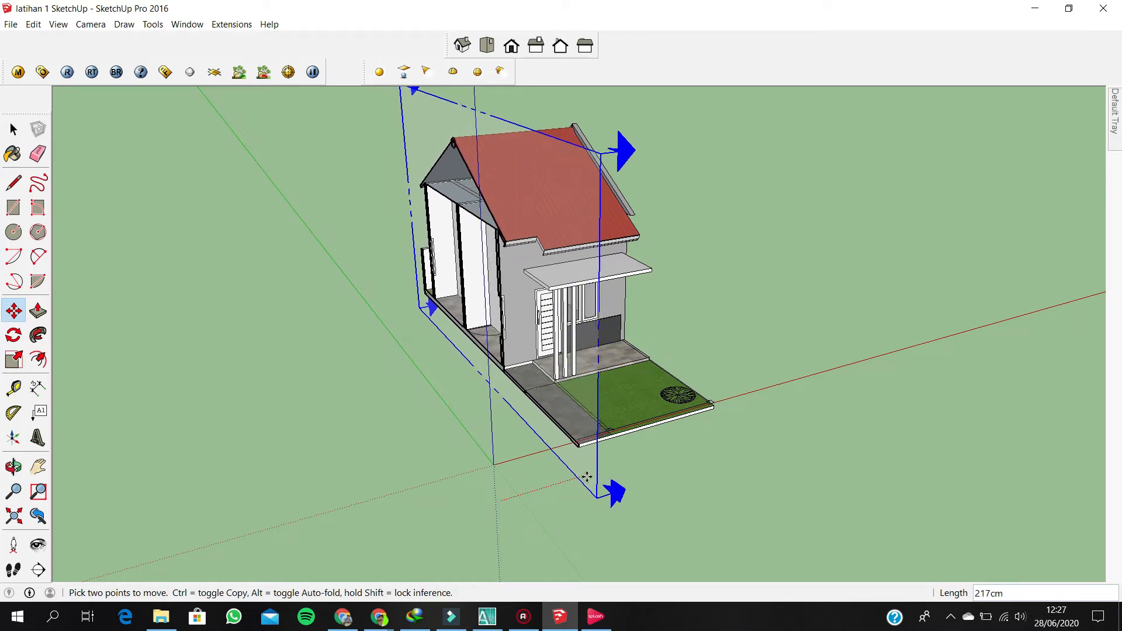
- Examine the cut house from the side, covering the roof, ridge, walls, windows and floor
middle_click_drag(586, 375, 894, 248)
scroll(502, 286, "up", 4)
middle_click_drag(894, 248, 578, 293, "shift")
scroll(617, 308, "up", 3)
scroll(617, 308, "down", 3)
scroll(563, 214, "up", 2)
middle_click_drag(560, 233, 466, 262)
scroll(552, 121, "up", 3)
scroll(564, 132, "down", 2)
middle_click_drag(554, 133, 536, 114)
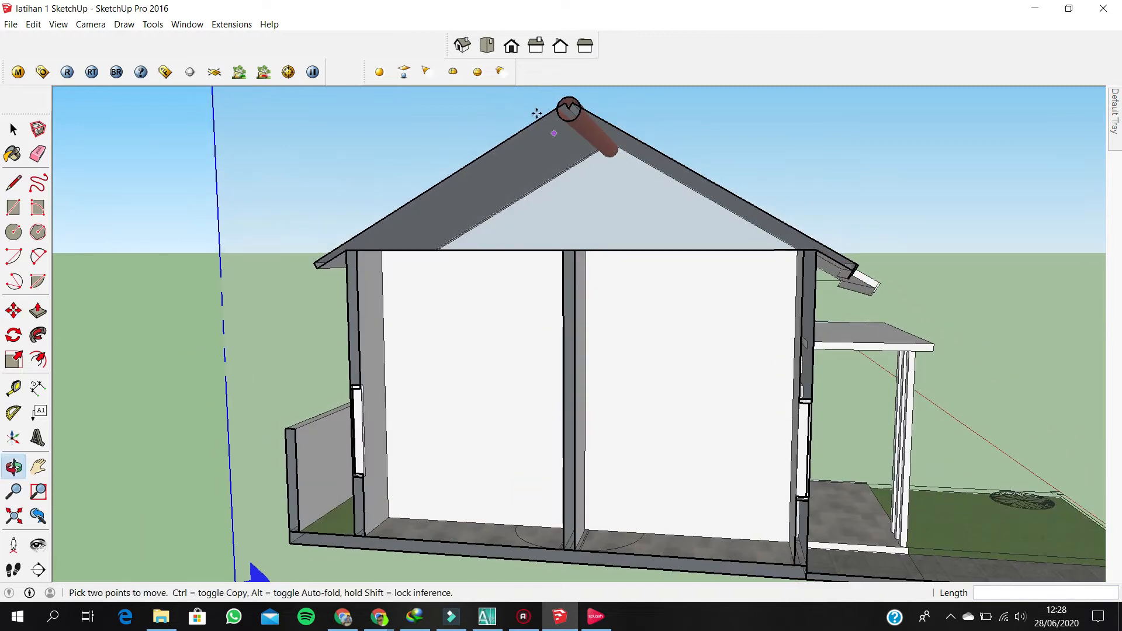
scroll(549, 301, "down", 3)
middle_click_drag(557, 285, 575, 250)
scroll(405, 469, "up", 4)
scroll(423, 467, "down", 3)
scroll(425, 465, "down", 2)
- Delete the section plane that cuts through the bedrooms
middle_click_drag(423, 463, 134, 514)
middle_click_drag(526, 531, 589, 492)
scroll(544, 436, "down", 2)
middle_click_drag(534, 307, 565, 365)
left_click(530, 336)
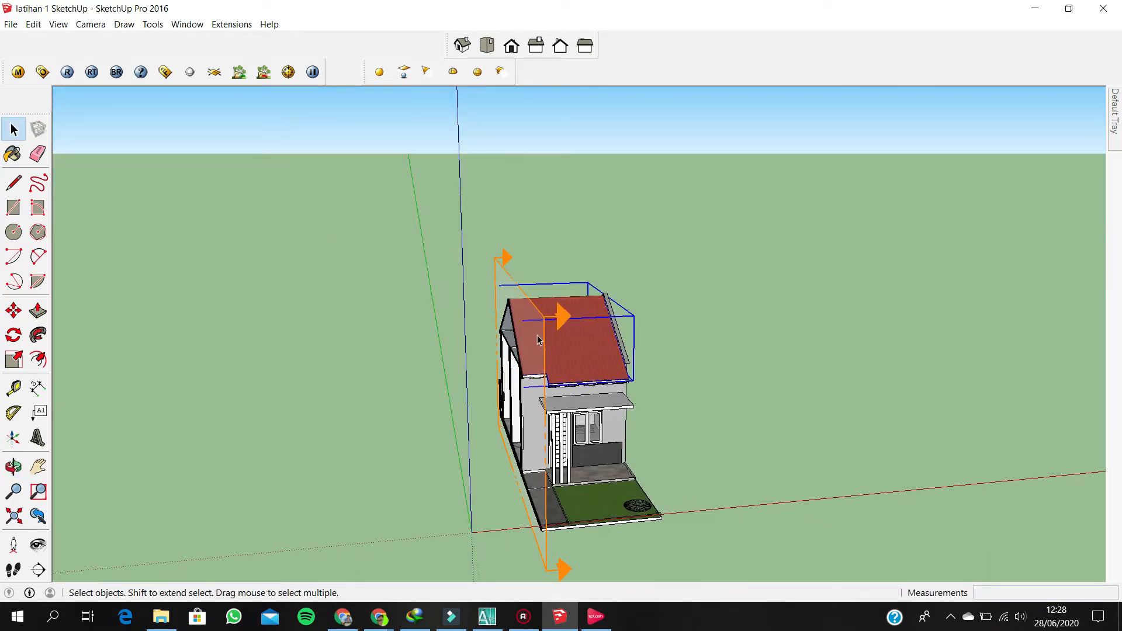
middle_click_drag(567, 331, 808, 504)
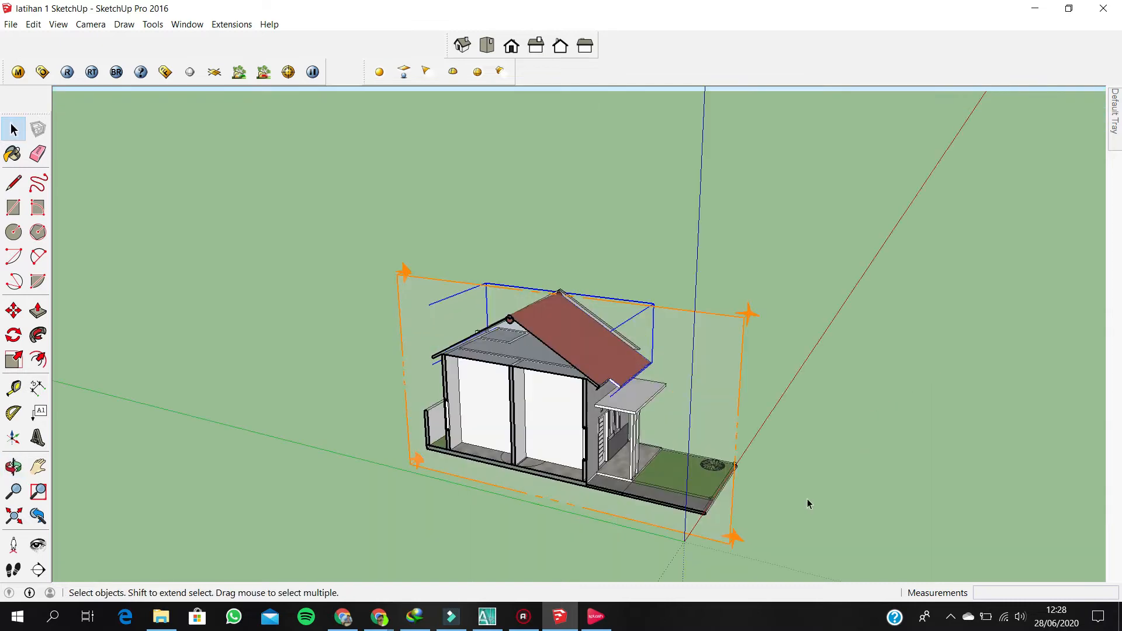
key("Delete")
- Place a new section plane on the opposite side wall, next to the garden
middle_click_drag(659, 430, 73, 418)
scroll(365, 441, "up", 3)
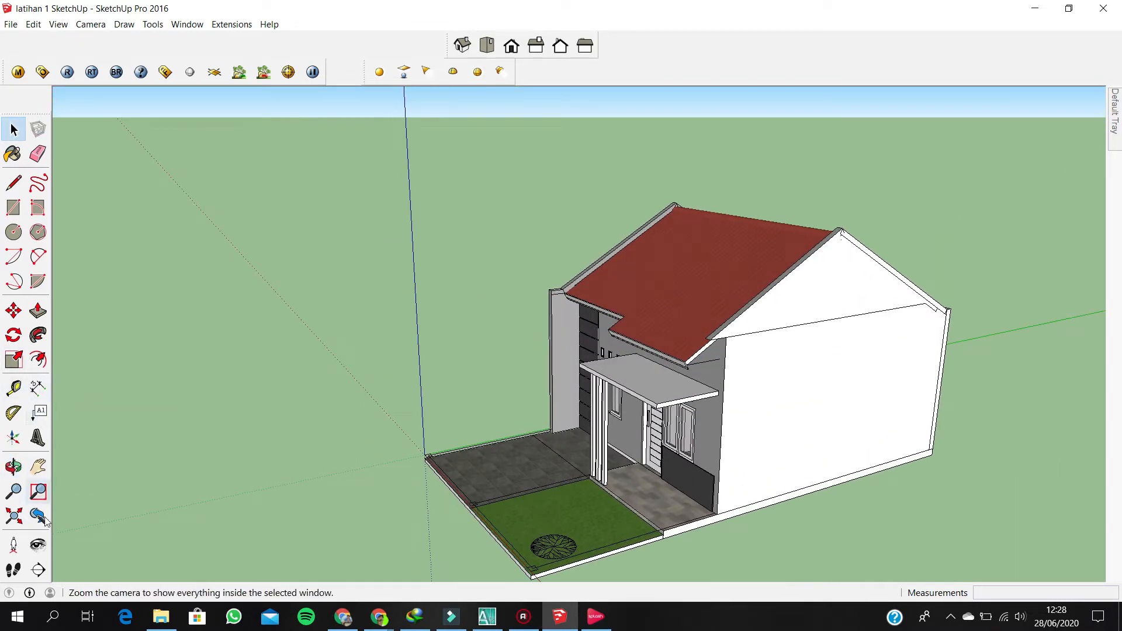
left_click(40, 570)
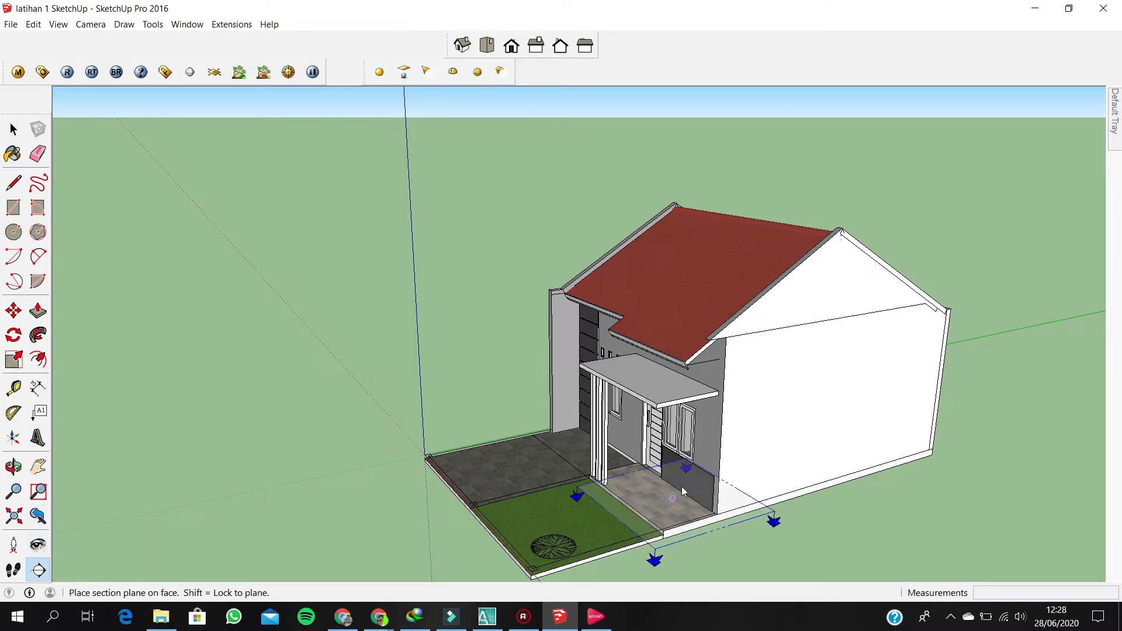
left_click(772, 396)
- Move the new section plane about 253 cm inward so it cuts through the terrace side of the house
scroll(621, 451, "down", 3)
middle_click_drag(619, 453, 713, 538)
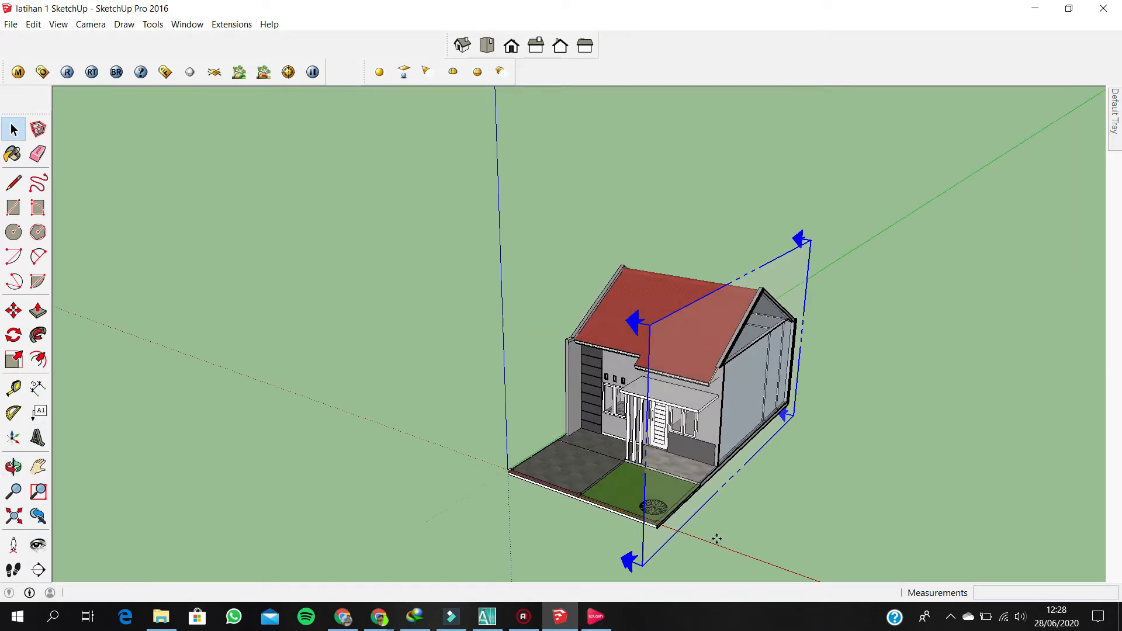
key("m")
left_click(701, 574)
left_click(623, 547)
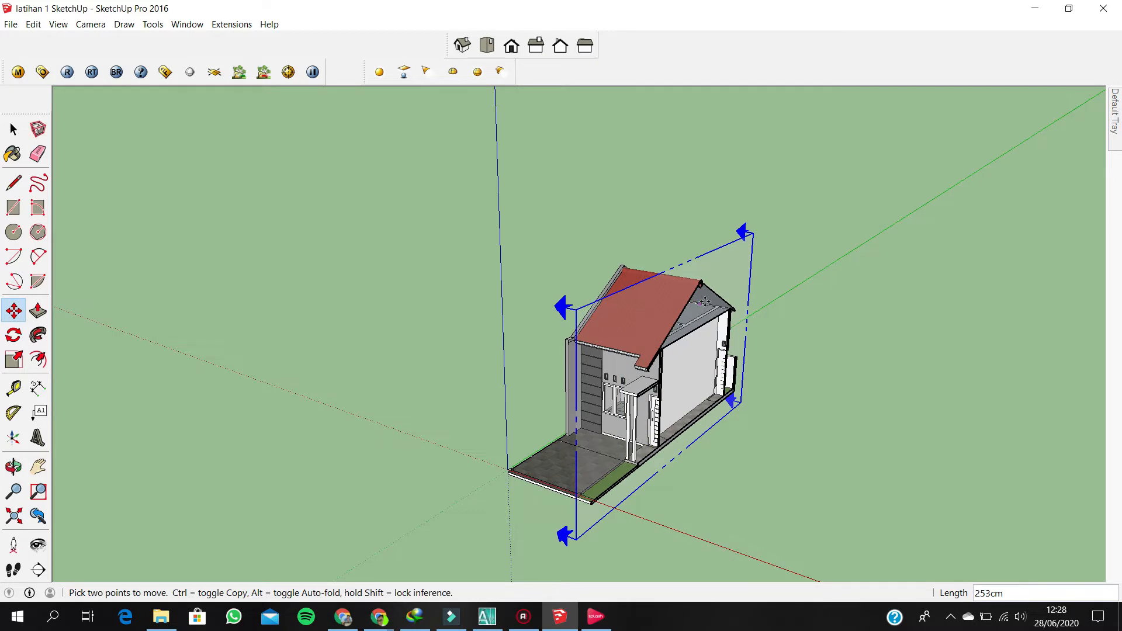
- View the house cut from the garden side, and delete its section plane
scroll(696, 374, "up", 4)
middle_click_drag(673, 426, 816, 370)
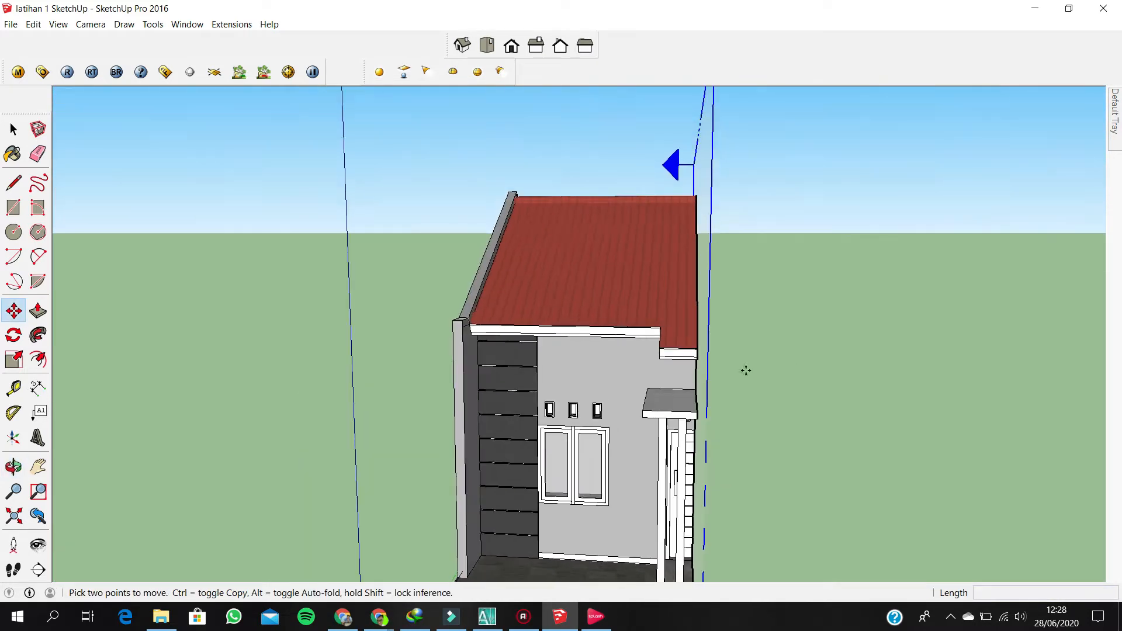
scroll(651, 318, "down", 4)
middle_click_drag(580, 290, 720, 302)
key("space")
key("Delete")
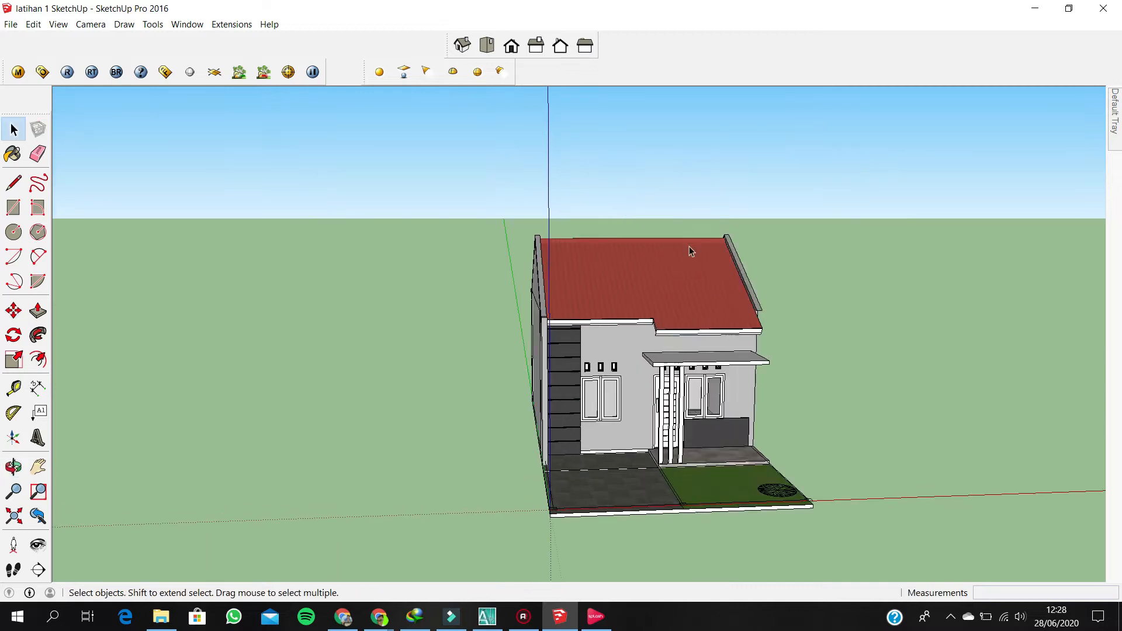
- Switch to the AutoCAD drawing and rotate the furnished floor plan together with its section line by 90° counterclockwise
left_click(487, 616)
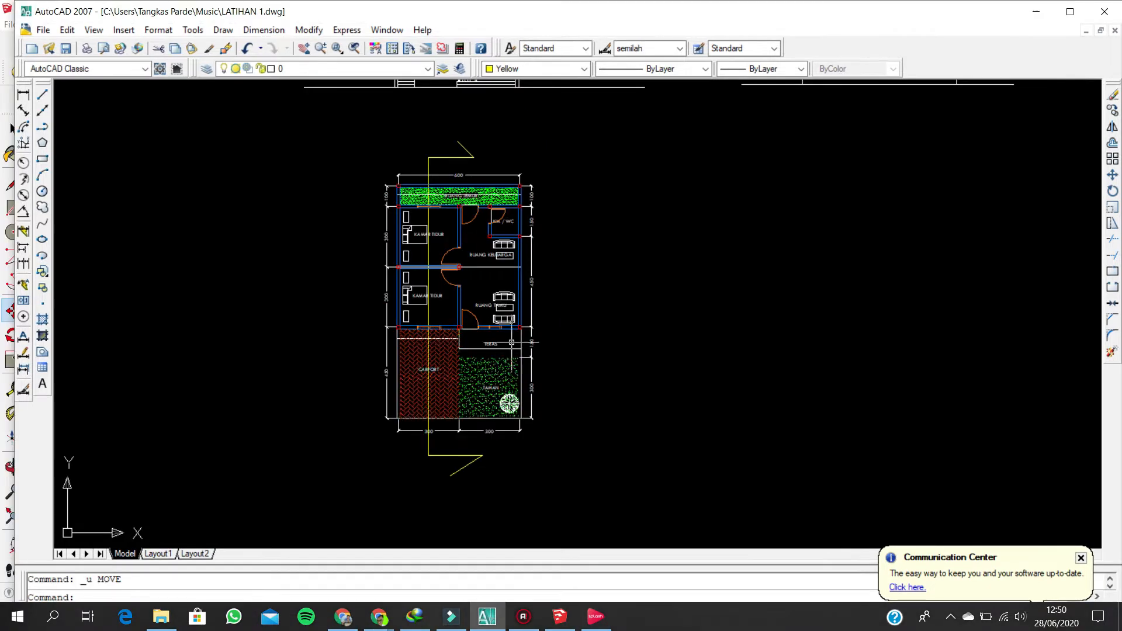
scroll(368, 199, "down", 2)
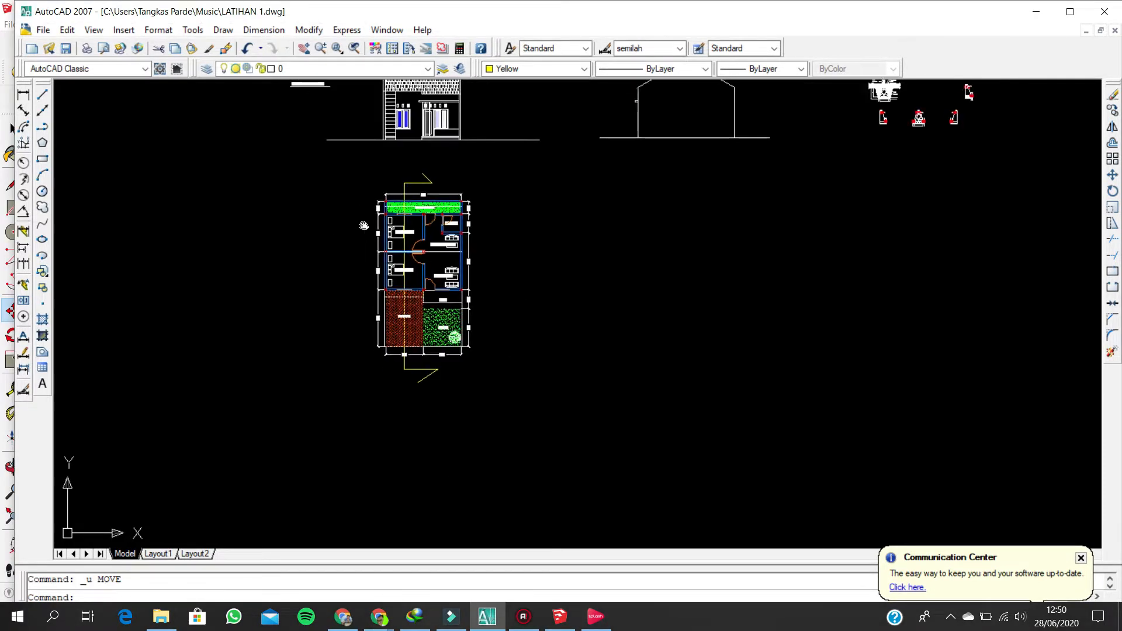
left_click(349, 150)
left_click(574, 409)
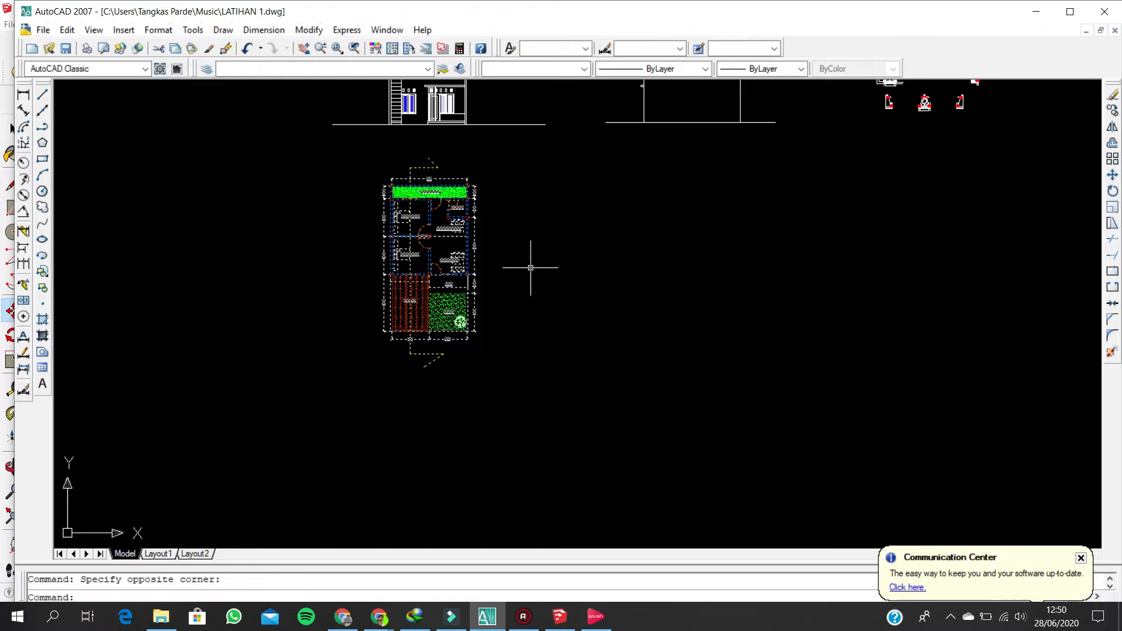
key("Escape")
left_click(349, 152)
left_click(508, 367)
right_click(532, 242)
left_click(564, 441)
left_click(564, 234)
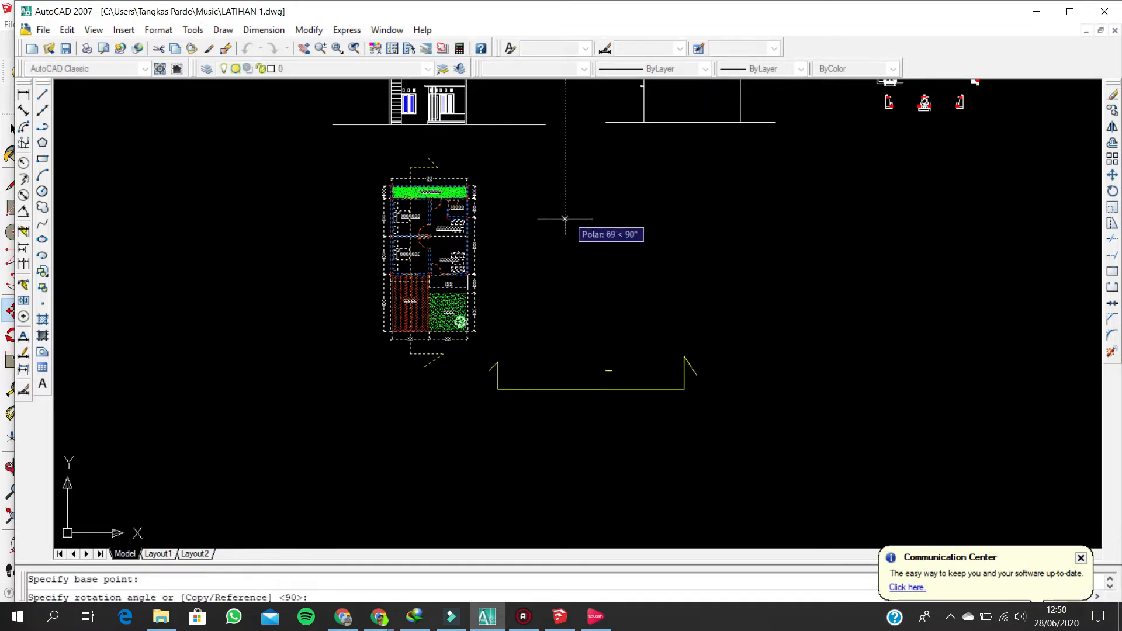
left_click(564, 150)
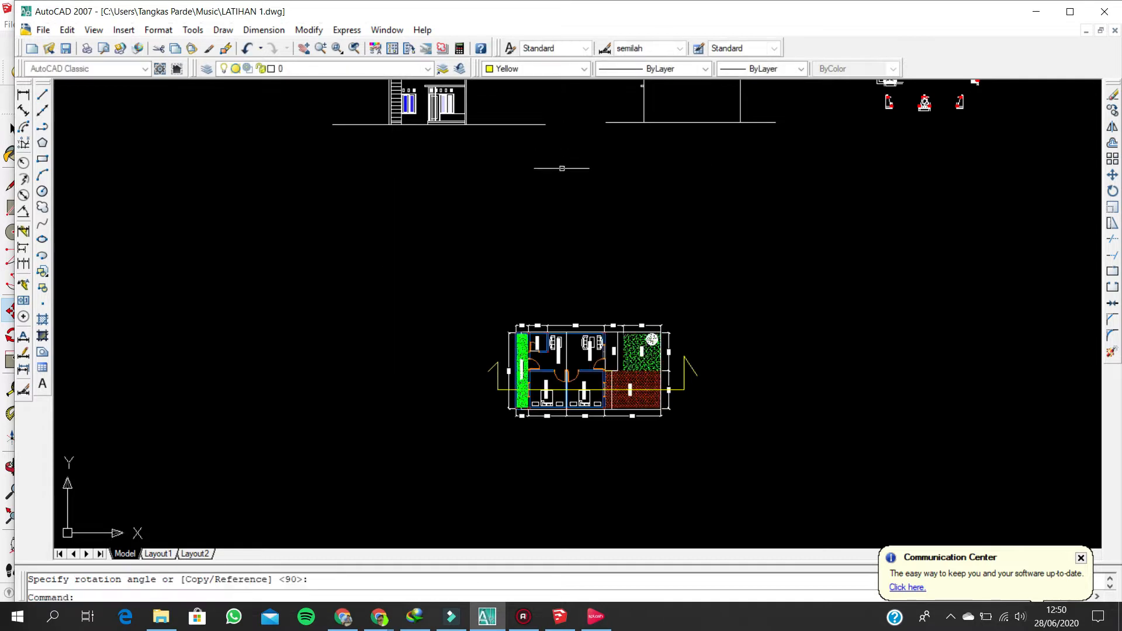
- Move the rotated floor plan with its section line up and to the left into the empty area below the elevations
left_click(460, 282)
left_click(726, 433)
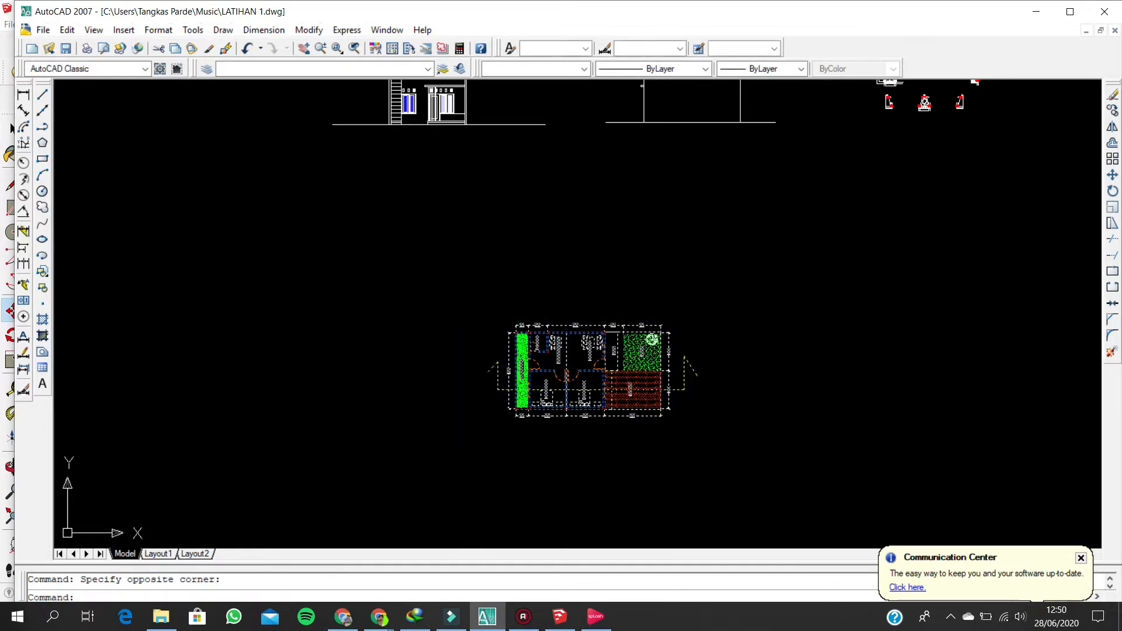
type("m")
key("Return")
left_click(666, 444)
left_click(555, 405)
- Examine where the section line crosses the walls, windows and rooms, from Ruang Jemur through both Kamar Tidur to the Carport
scroll(409, 365, "up", 4)
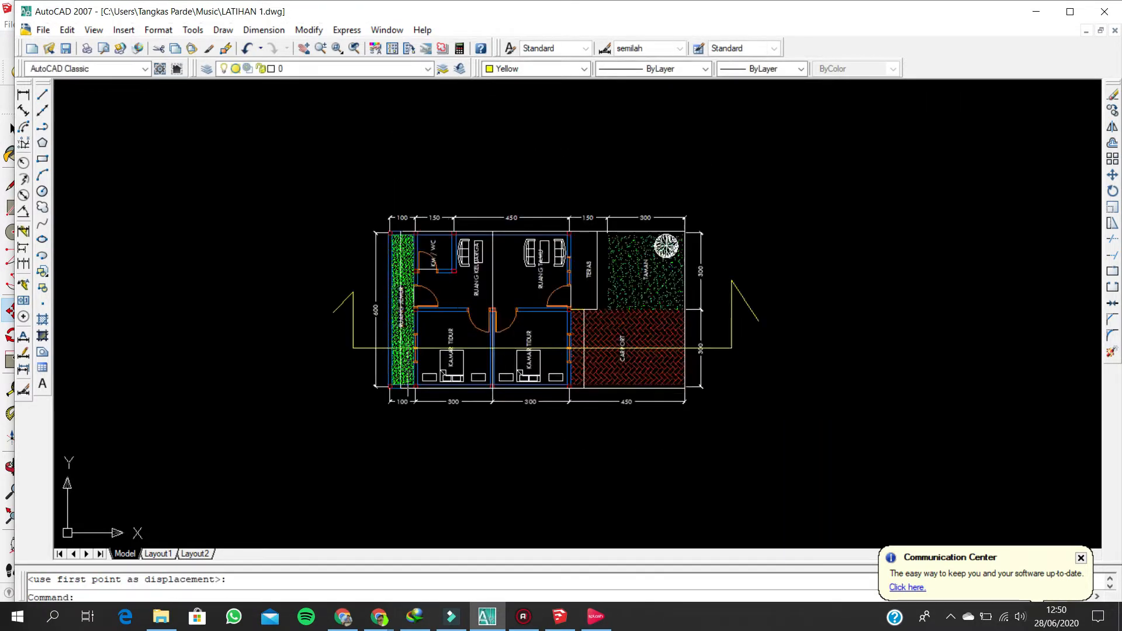
scroll(386, 356, "up", 3)
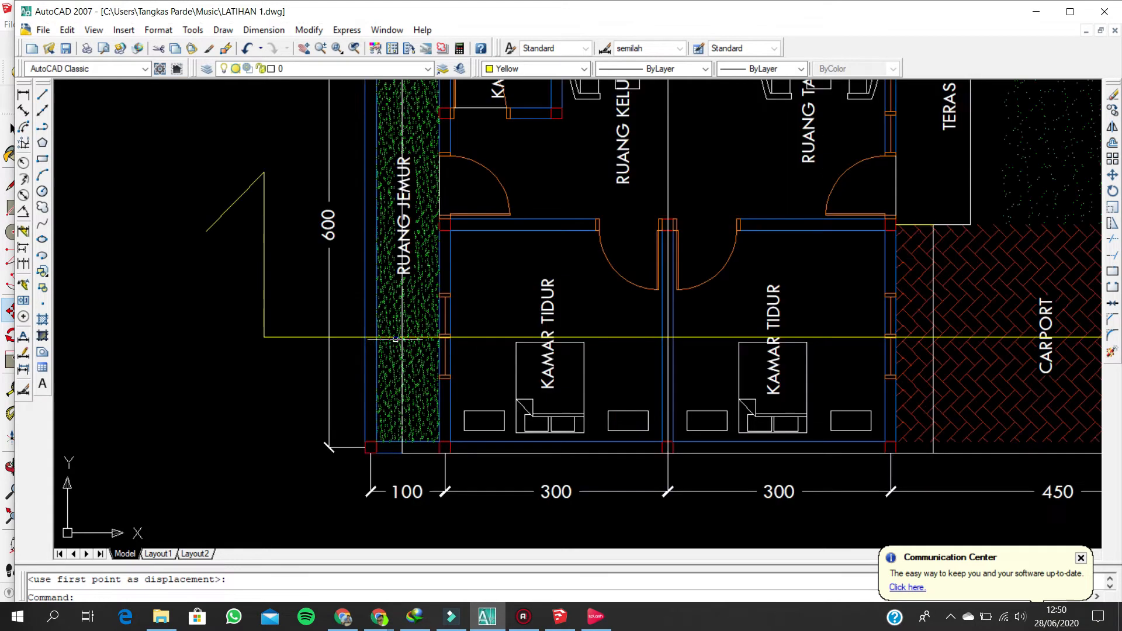
scroll(298, 335, "down", 2)
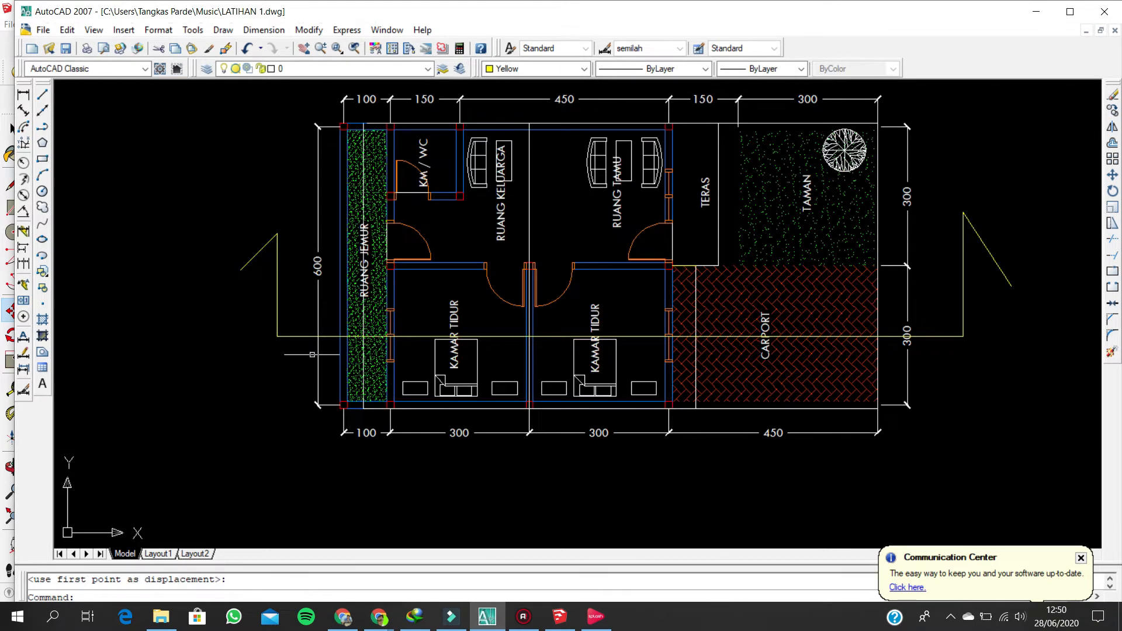
scroll(307, 337, "up", 3)
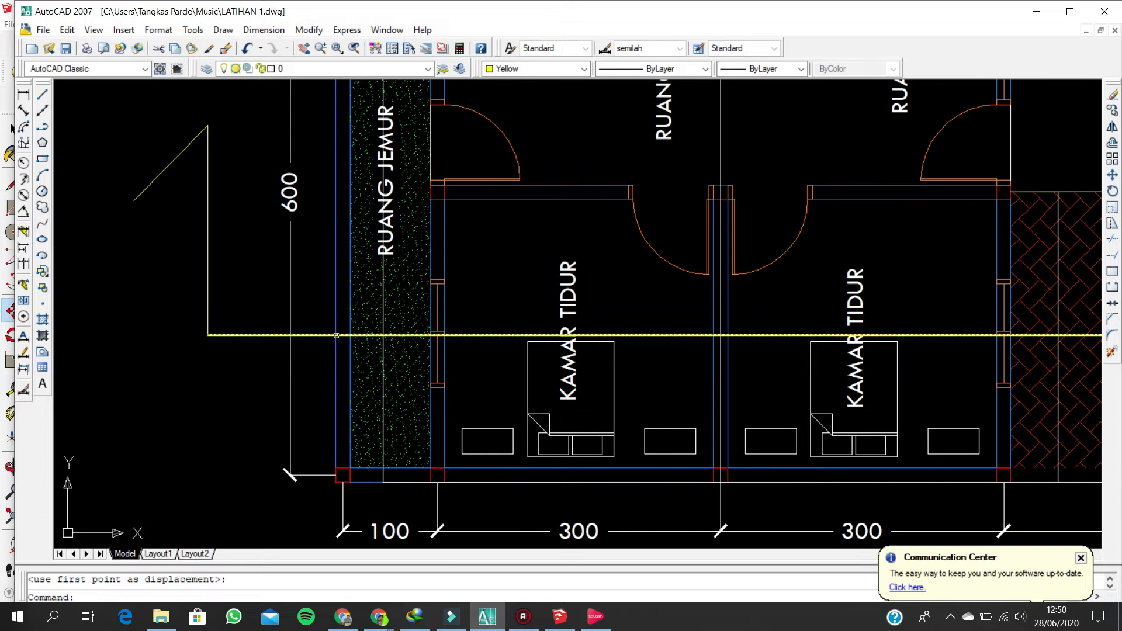
scroll(336, 335, "up", 3)
scroll(333, 340, "down", 2)
scroll(338, 342, "down", 2)
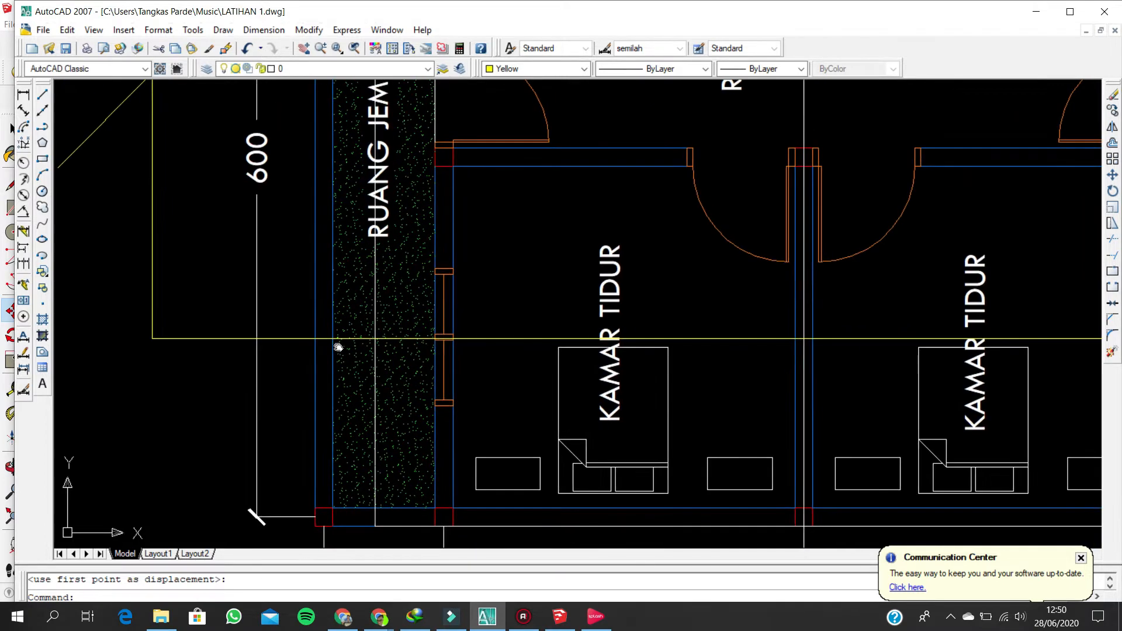
middle_click_drag(347, 343, 304, 343)
scroll(321, 341, "up", 4)
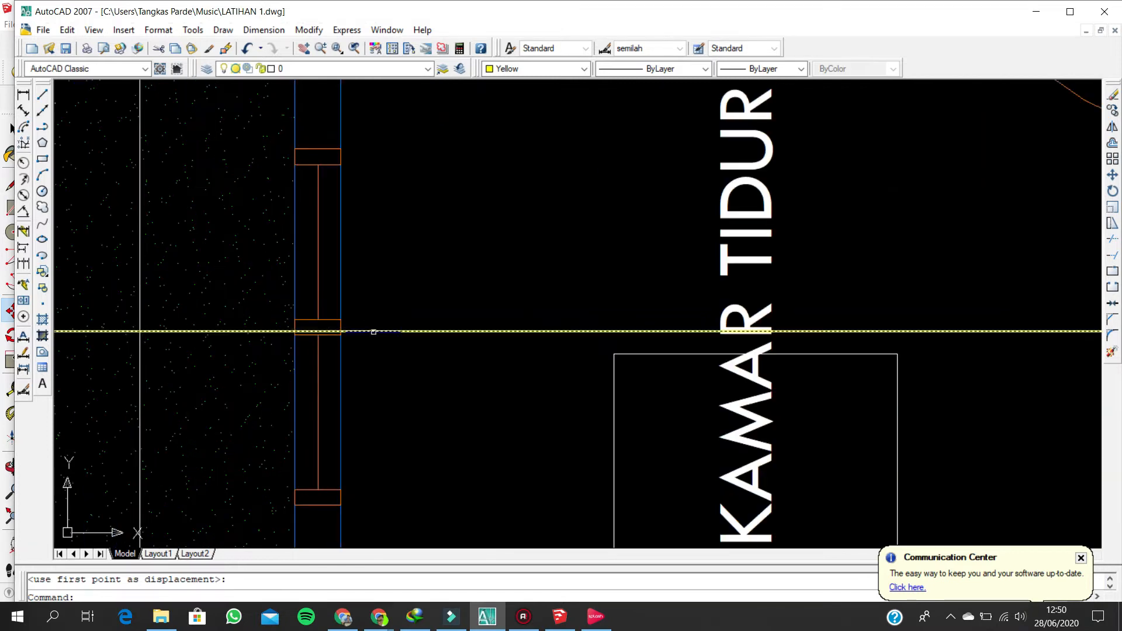
scroll(361, 328, "down", 6)
scroll(471, 337, "up", 3)
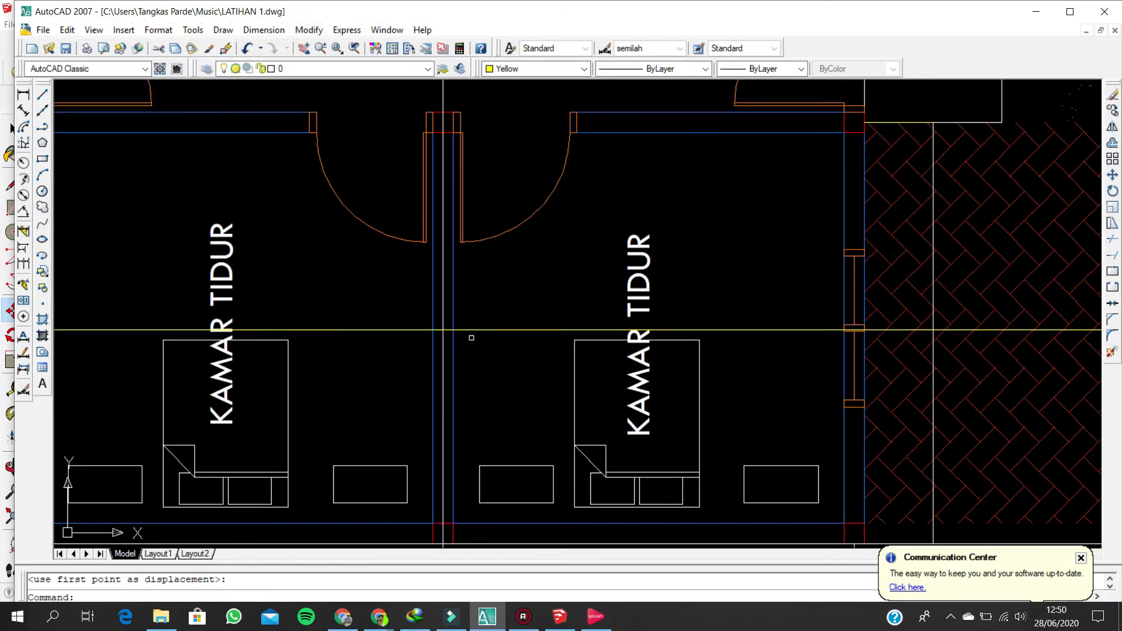
scroll(441, 331, "up", 1)
scroll(438, 331, "down", 3)
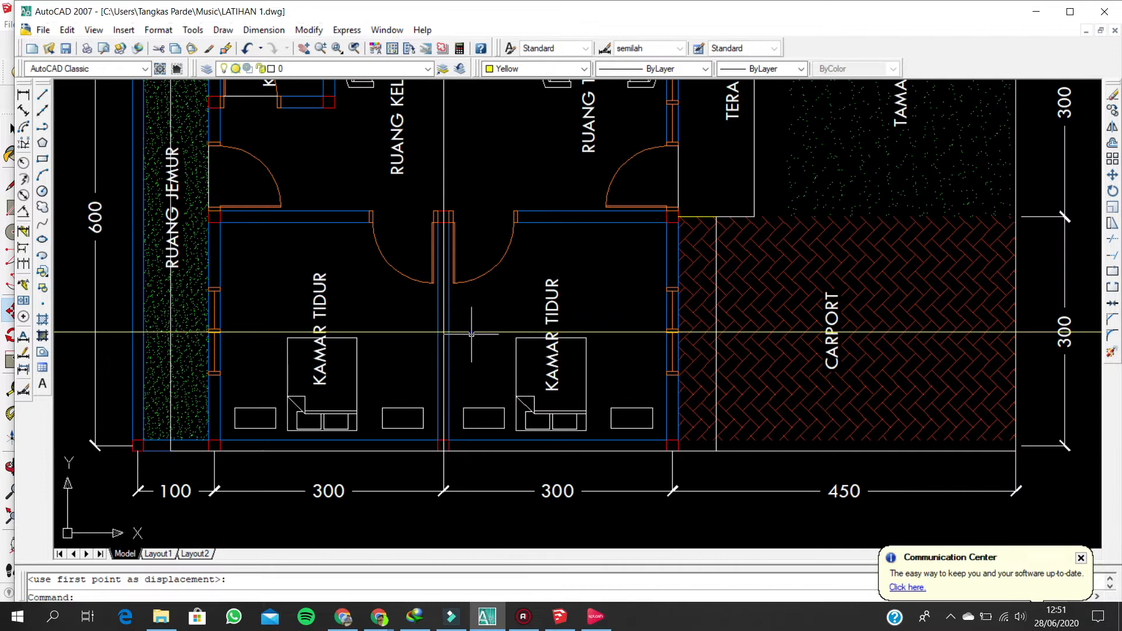
middle_click_drag(530, 305, 363, 301)
scroll(579, 328, "up", 3)
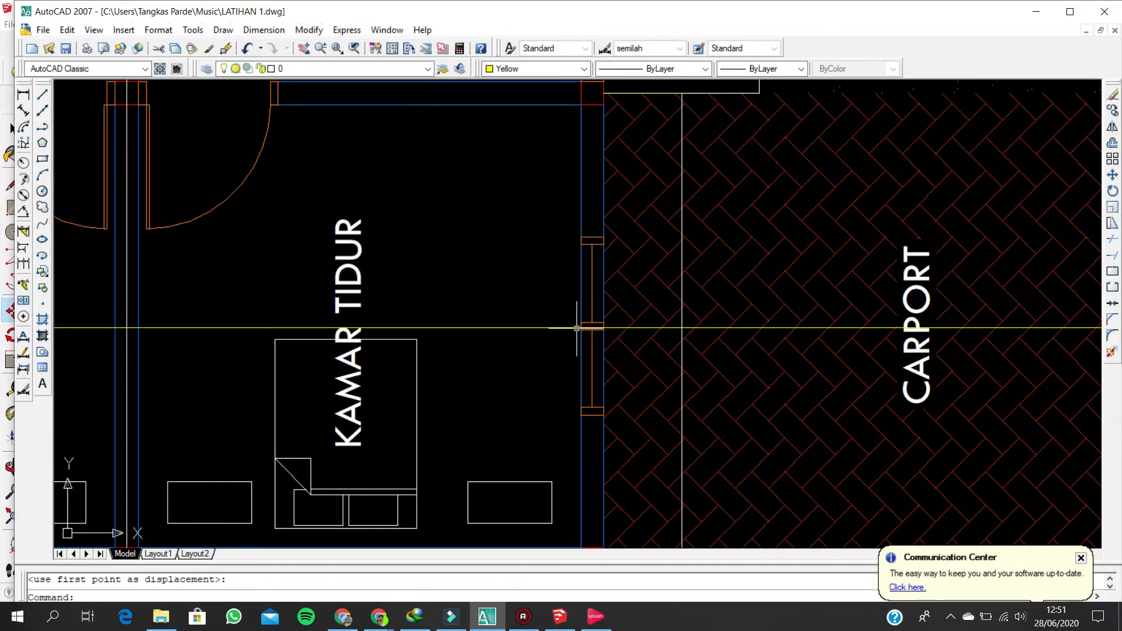
- Switch to the SketchUp model and examine the house section from the rear yard wall through both bedrooms to the front terrace
scroll(464, 332, "down", 6)
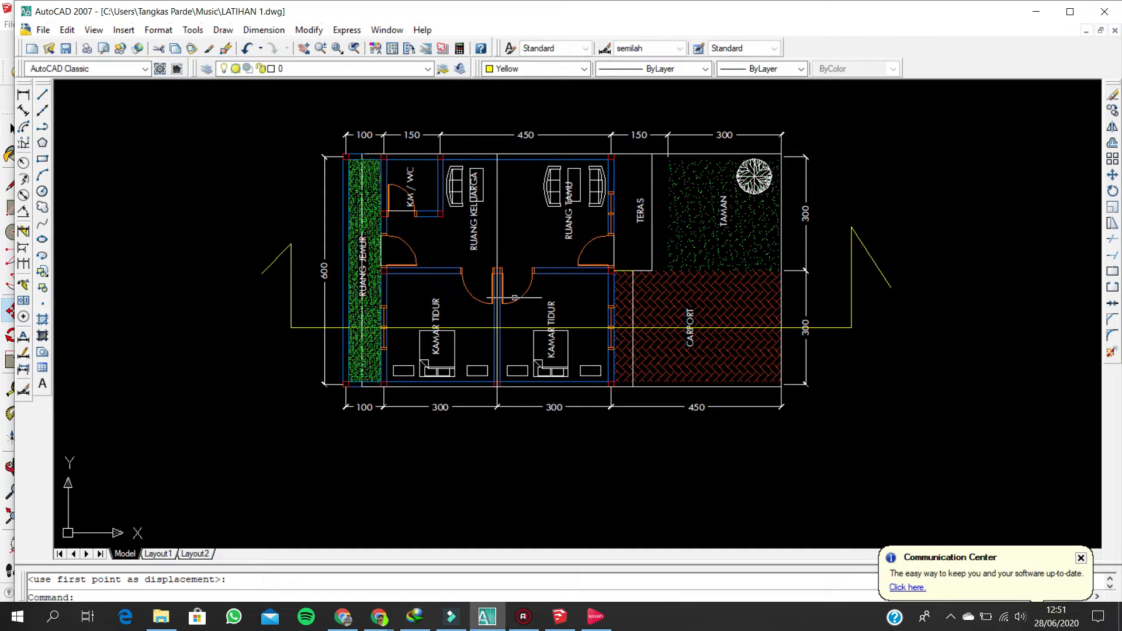
left_click(555, 619)
middle_click_drag(518, 363, 407, 421)
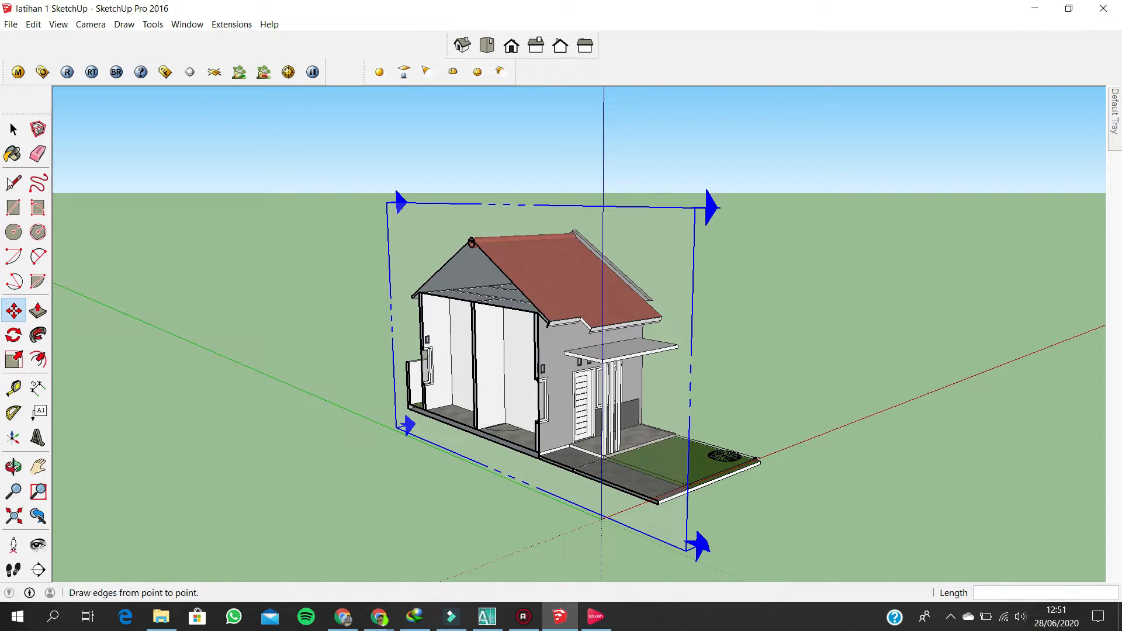
left_click(15, 129)
scroll(549, 365, "up", 5)
middle_click_drag(508, 380, 649, 345)
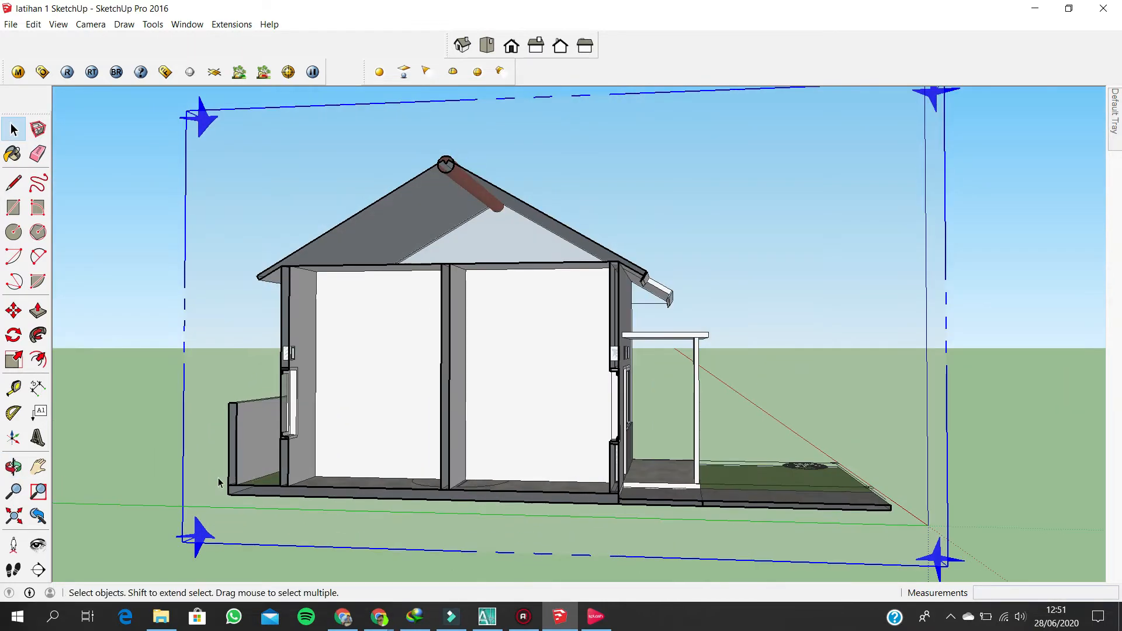
scroll(226, 446, "up", 3)
scroll(243, 410, "up", 2)
middle_click_drag(244, 410, 297, 433)
scroll(271, 434, "down", 2)
scroll(248, 455, "down", 2)
middle_click_drag(582, 393, 400, 418)
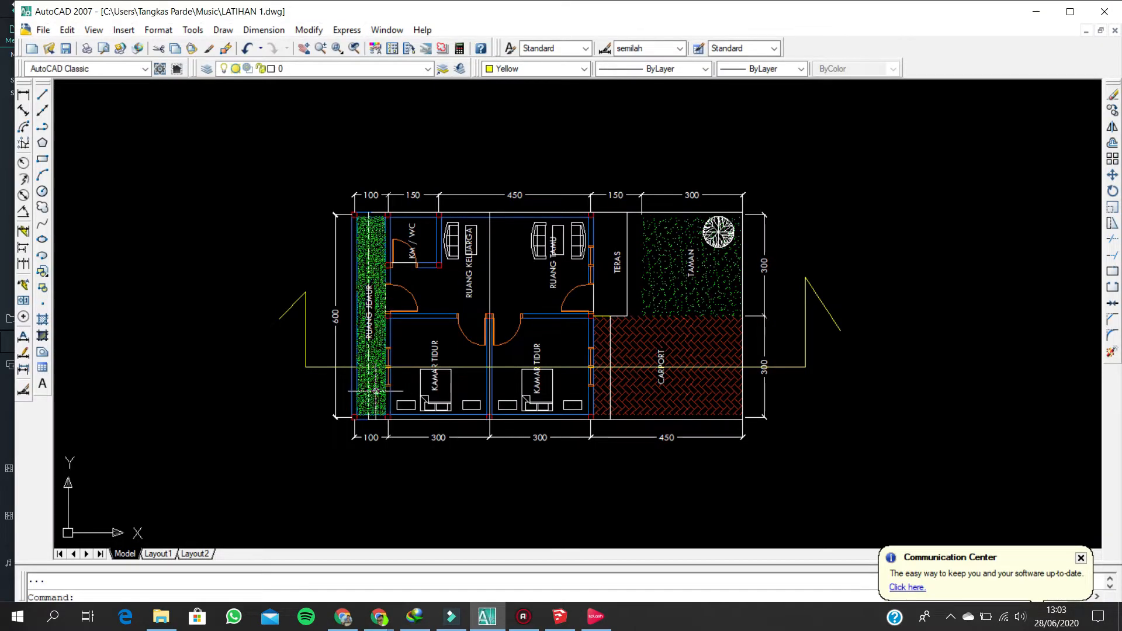
- Return to the AutoCAD drawing and place vertical construction lines on both faces of the two walls enclosing Ruang Jemur, at the section line
scroll(371, 386, "up", 2)
scroll(370, 386, "up", 1)
scroll(251, 366, "down", 2)
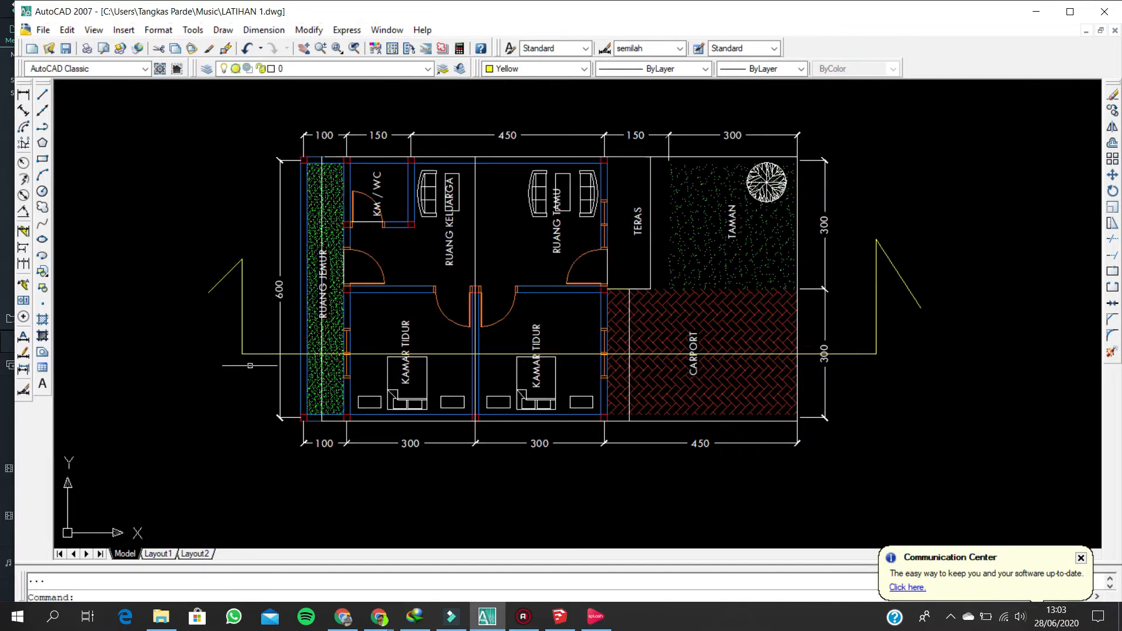
middle_click_drag(251, 366, 347, 311)
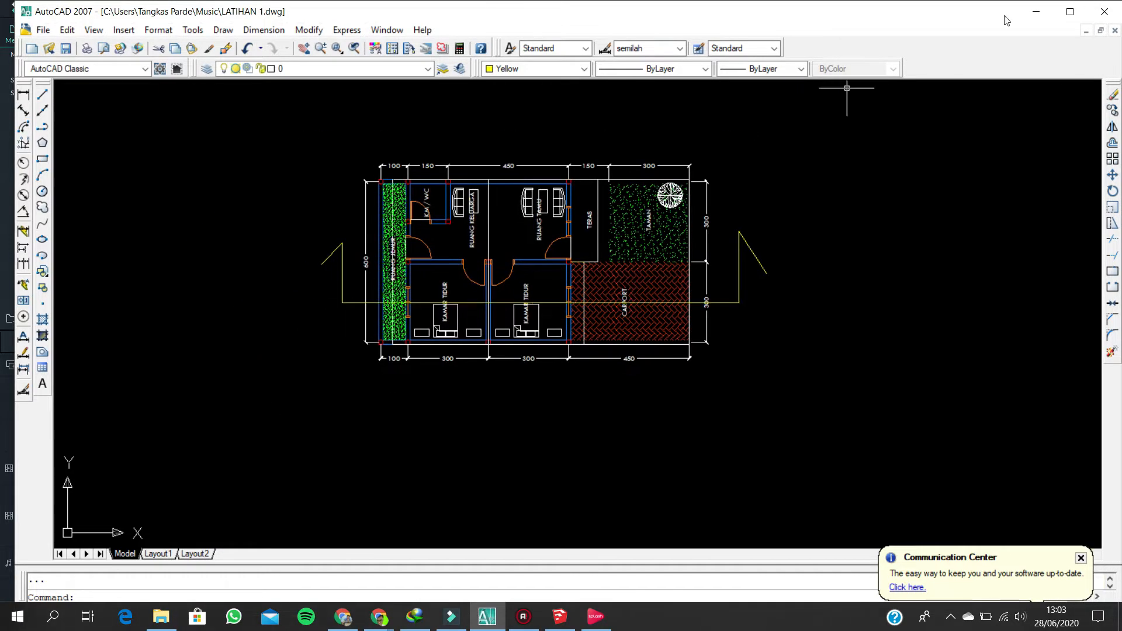
scroll(349, 313, "up", 1)
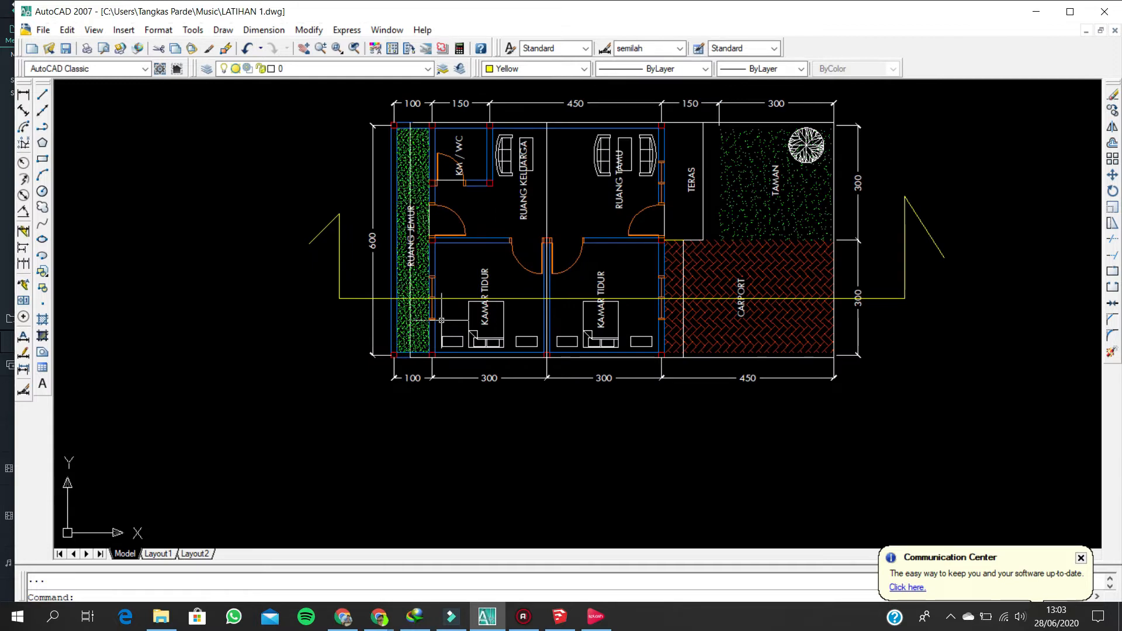
type("l")
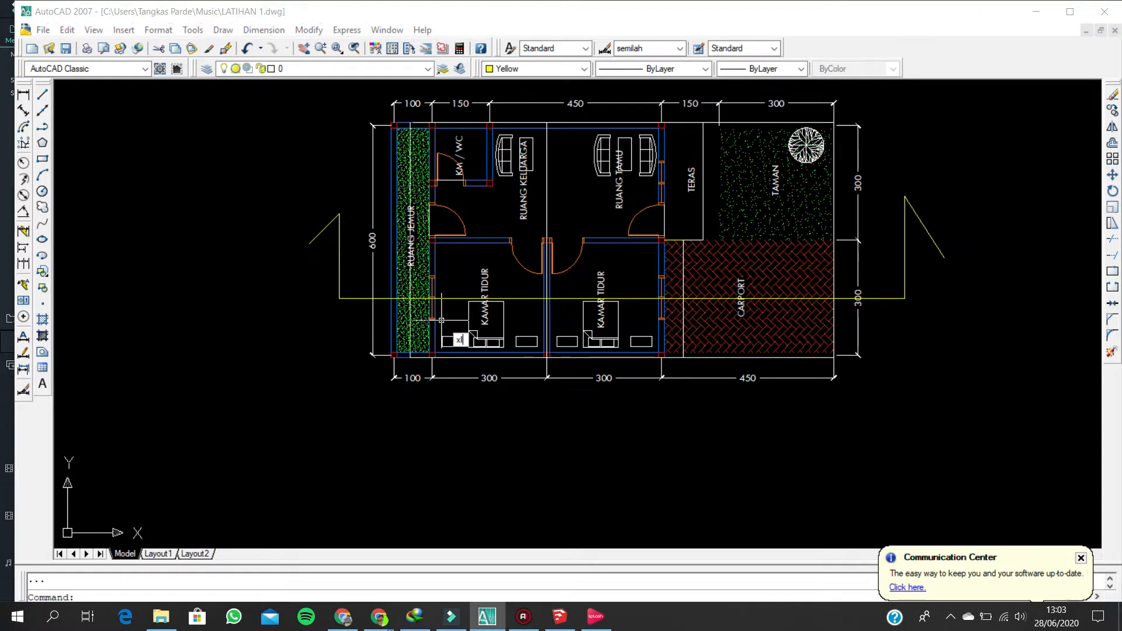
key("Return")
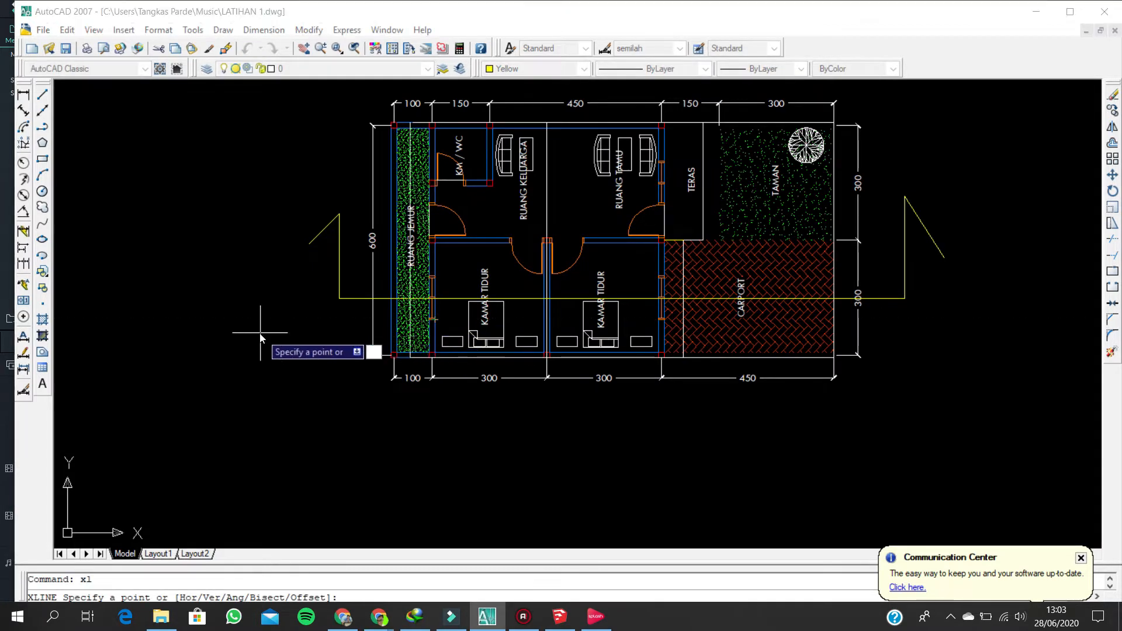
type("v")
key("Return")
scroll(387, 297, "up", 2)
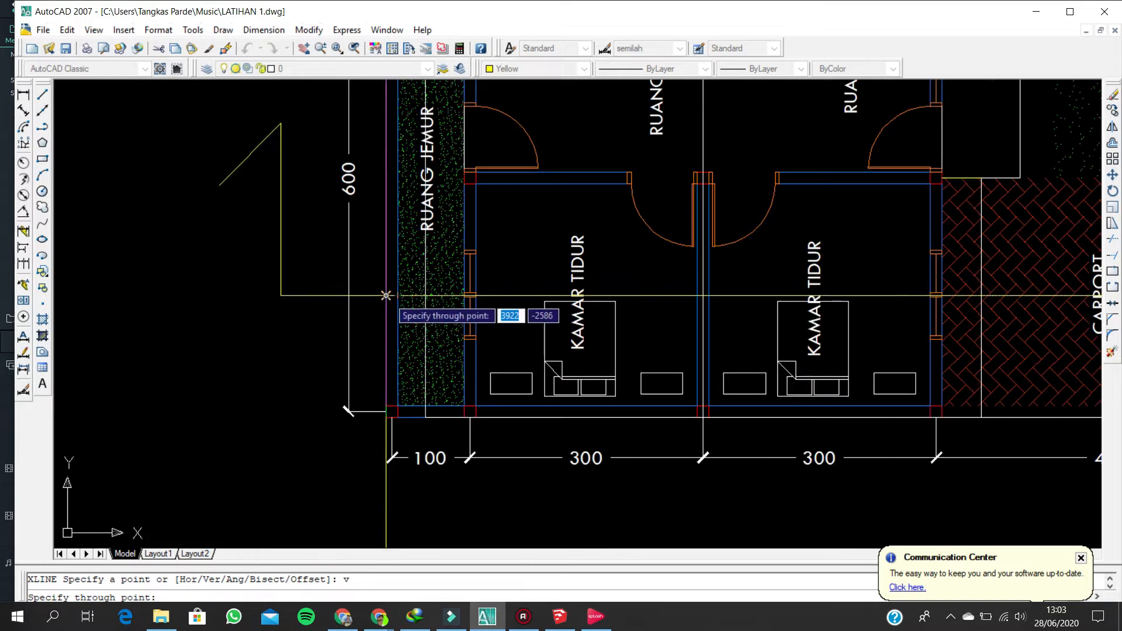
scroll(394, 295, "up", 2)
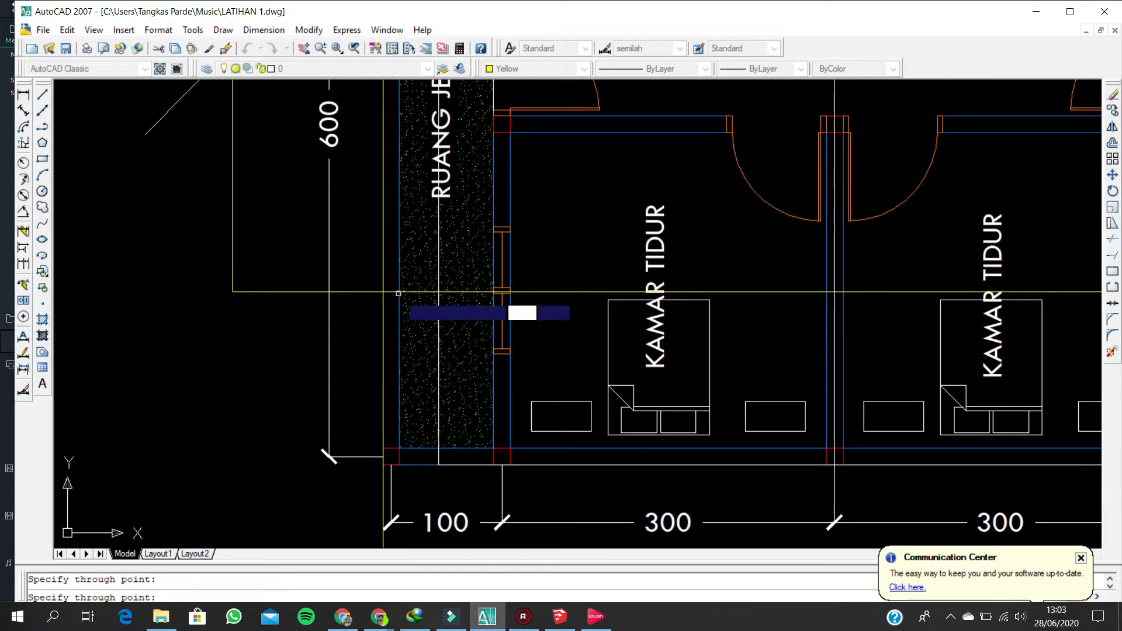
scroll(478, 301, "up", 3)
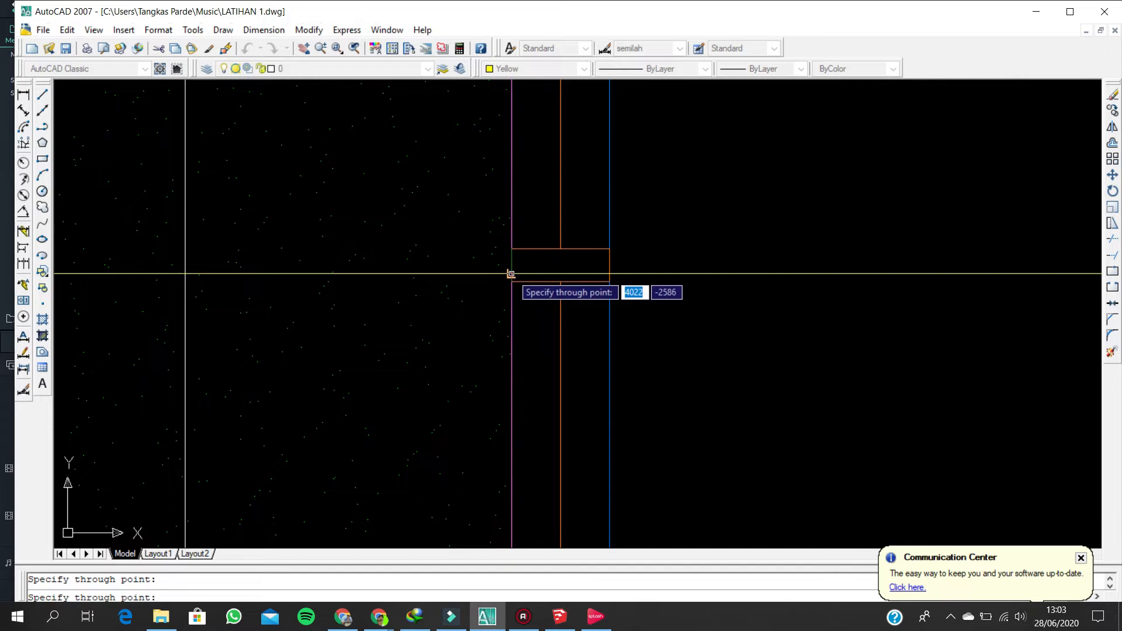
scroll(350, 295, "down", 3)
scroll(429, 290, "down", 3)
- Place vertical construction lines on both faces of the wall between the Kamar Tidur rooms and of the wall facing the Carport
scroll(588, 308, "up", 4)
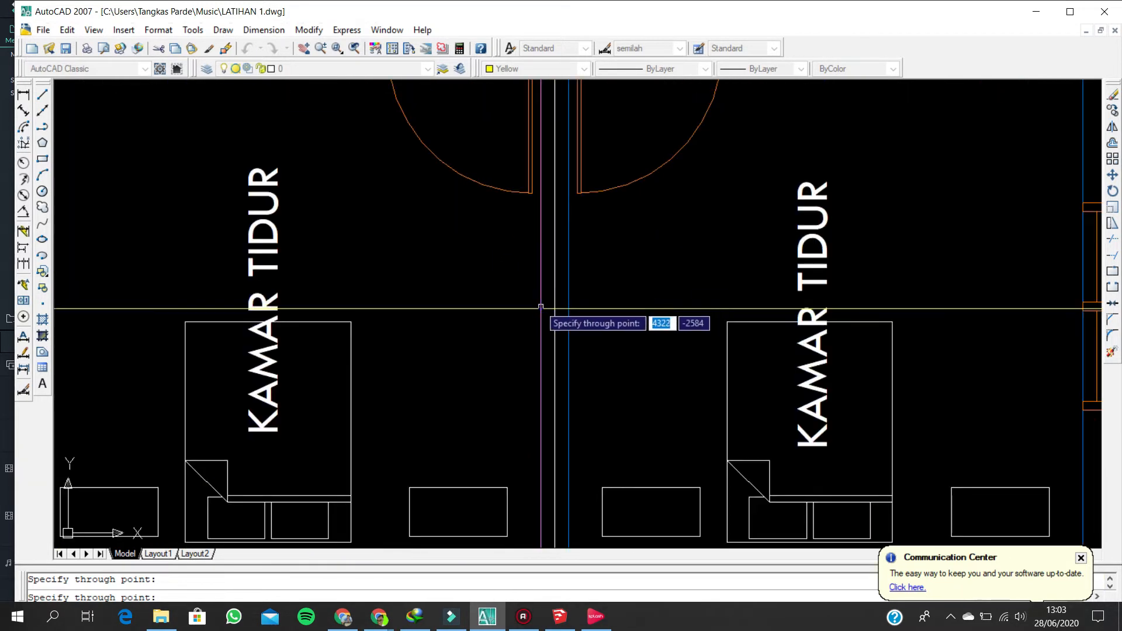
scroll(551, 304, "down", 4)
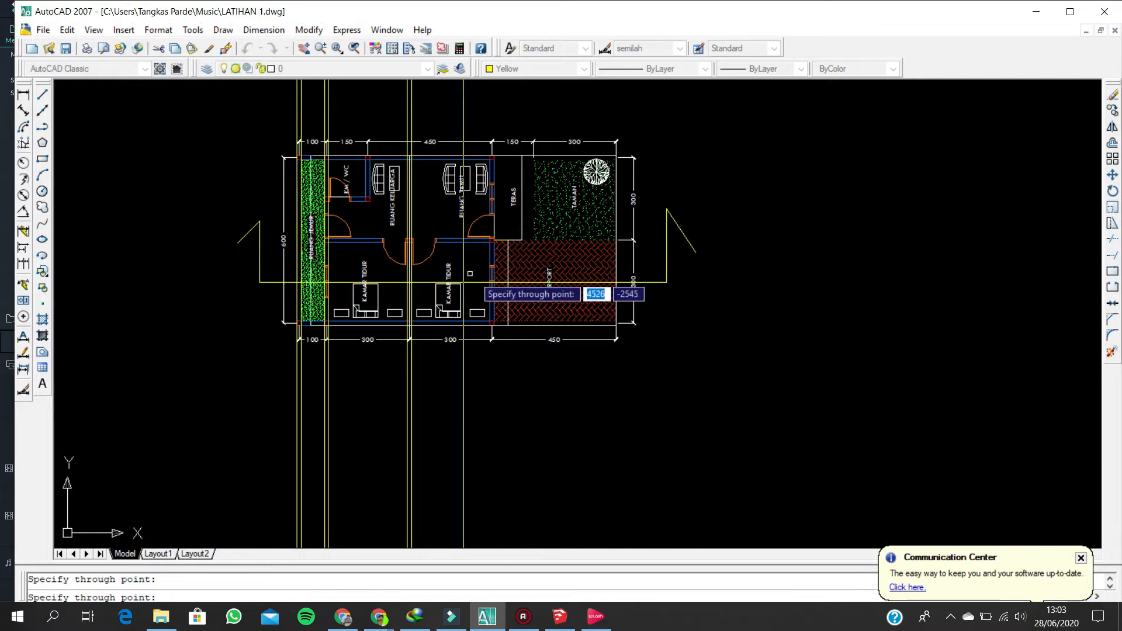
scroll(520, 292, "up", 3)
scroll(522, 295, "up", 5)
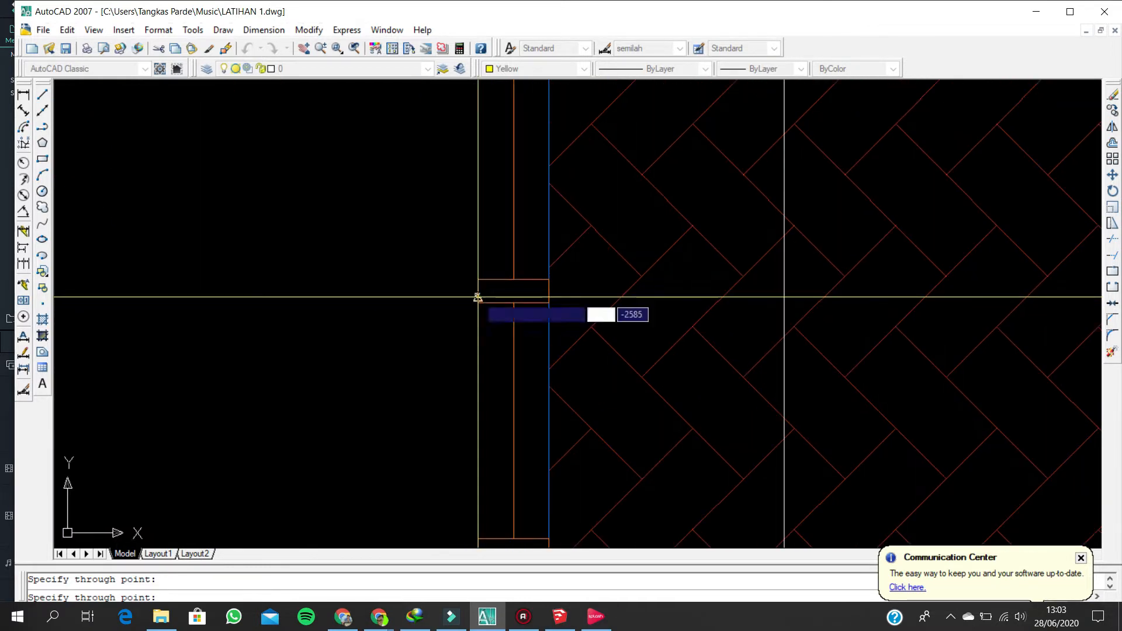
scroll(549, 298, "down", 6)
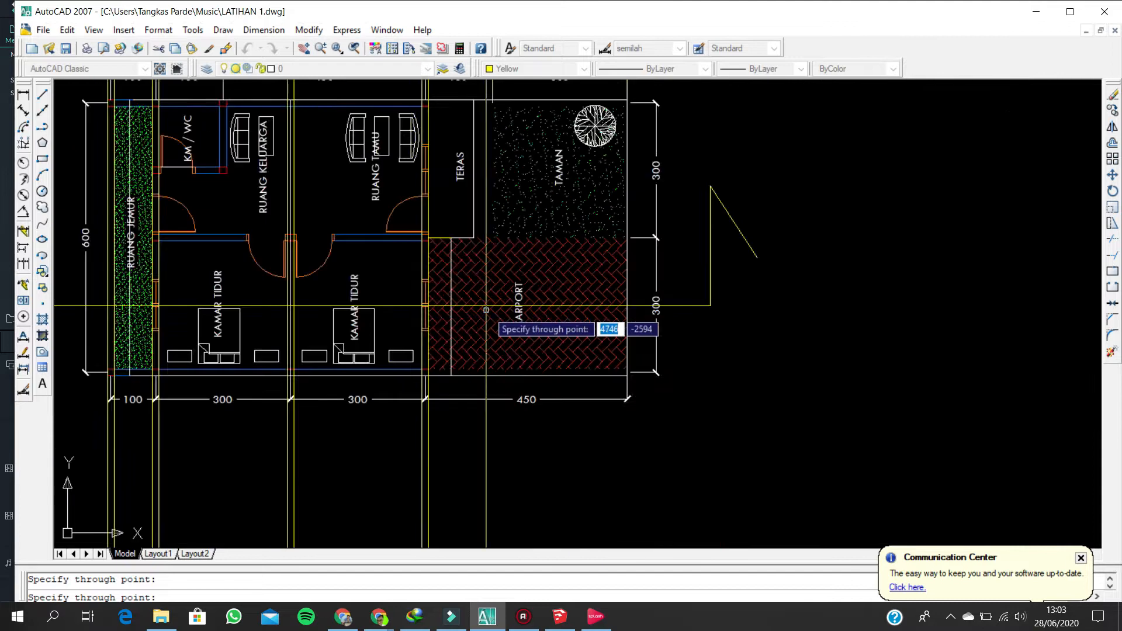
scroll(517, 325, "up", 4)
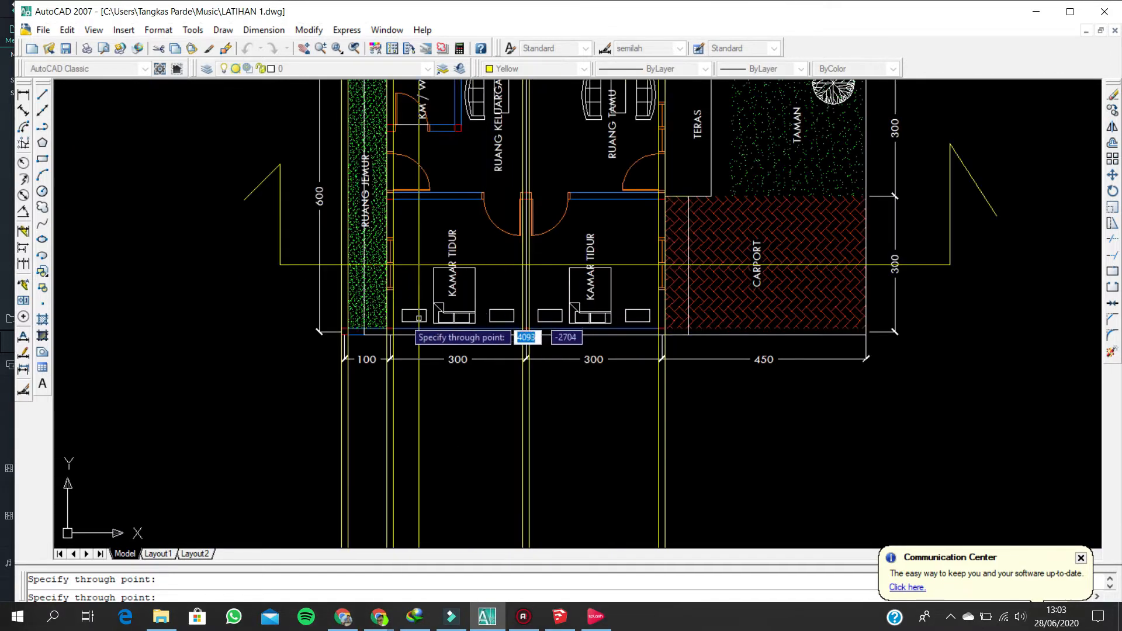
key("Escape")
- Draw a horizontal line about 1100 units long across all the vertical construction lines, in the empty area below the floor plan
scroll(451, 192, "down", 3)
mouse_move(438, 293)
middle_mouse_down()
mouse_move(451, 192)
mouse_move(441, 126)
middle_mouse_up()
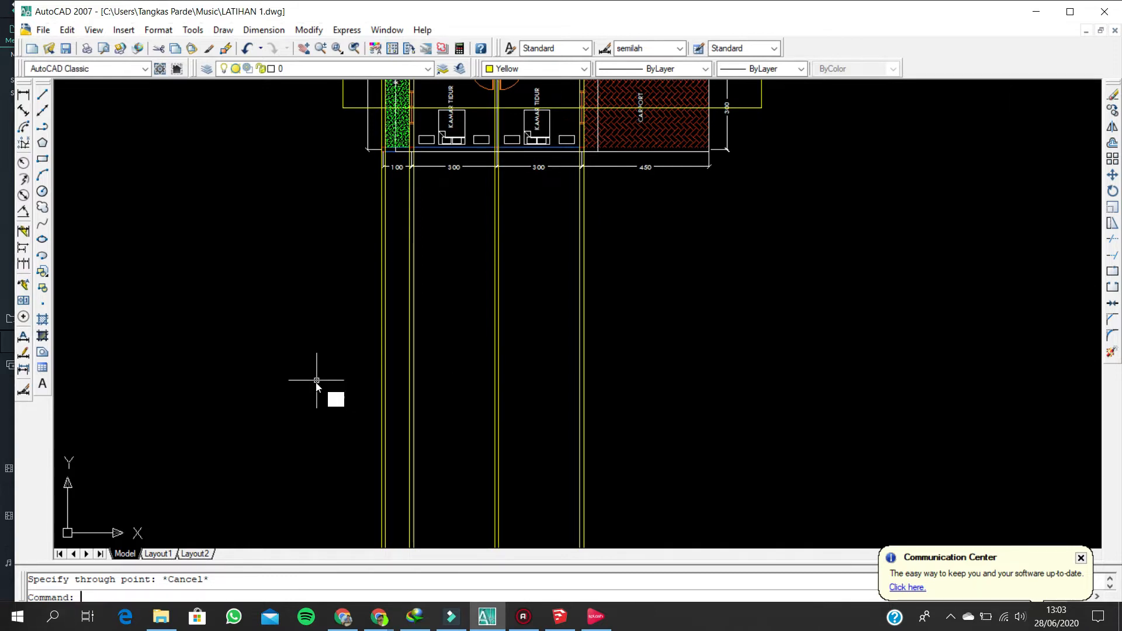
type("l")
key("Return")
left_click(322, 420)
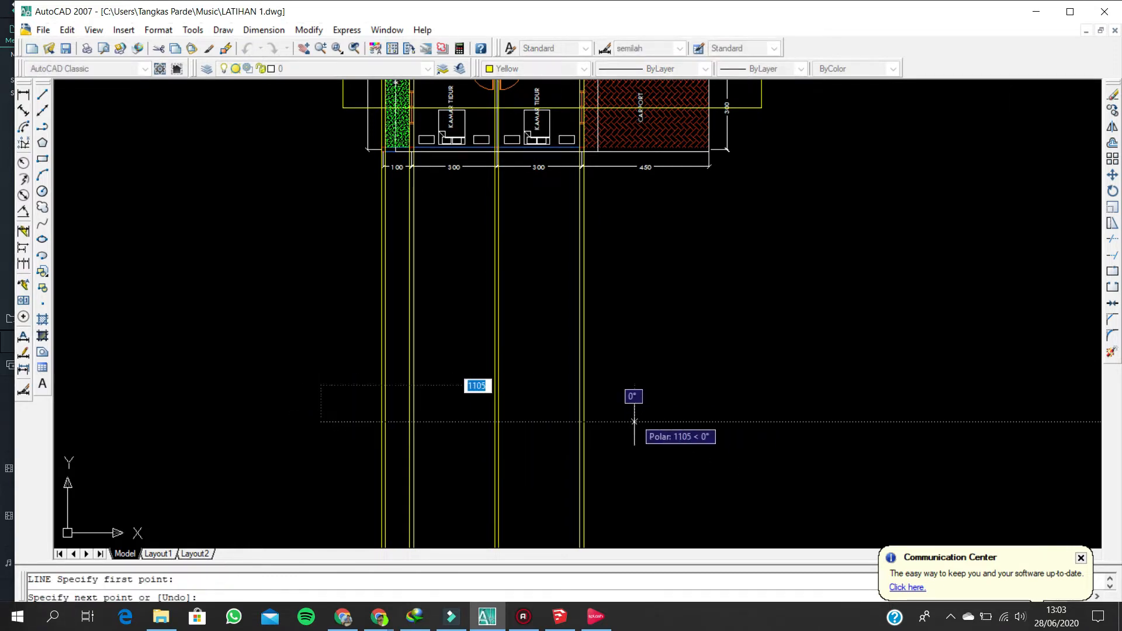
key("ctrl+z")
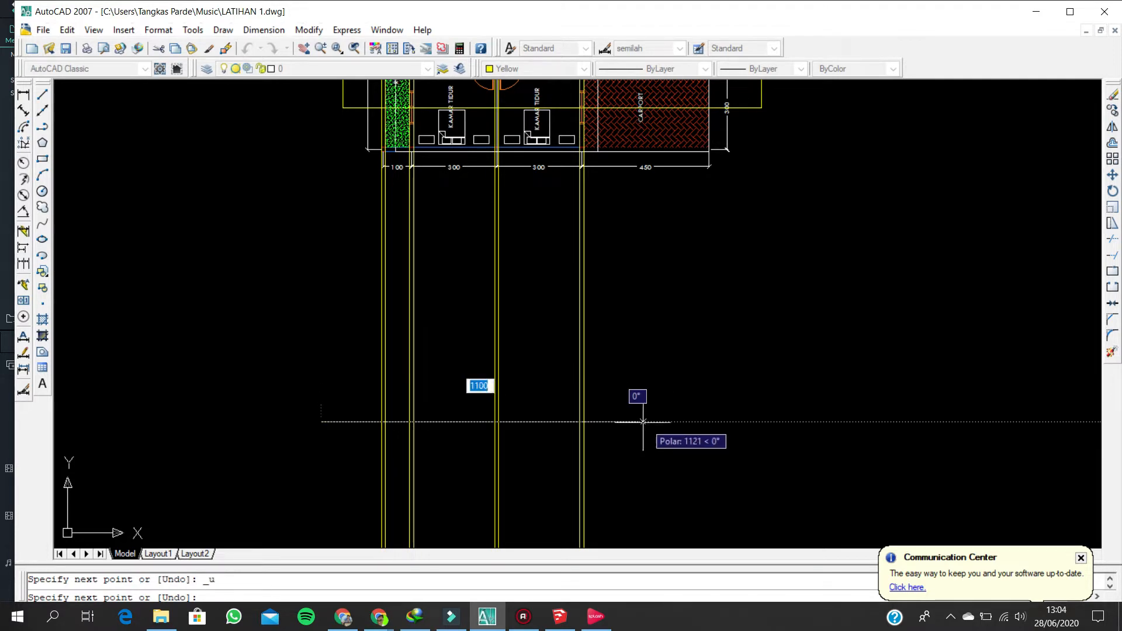
left_click(647, 421)
key("Return")
scroll(556, 407, "up", 2)
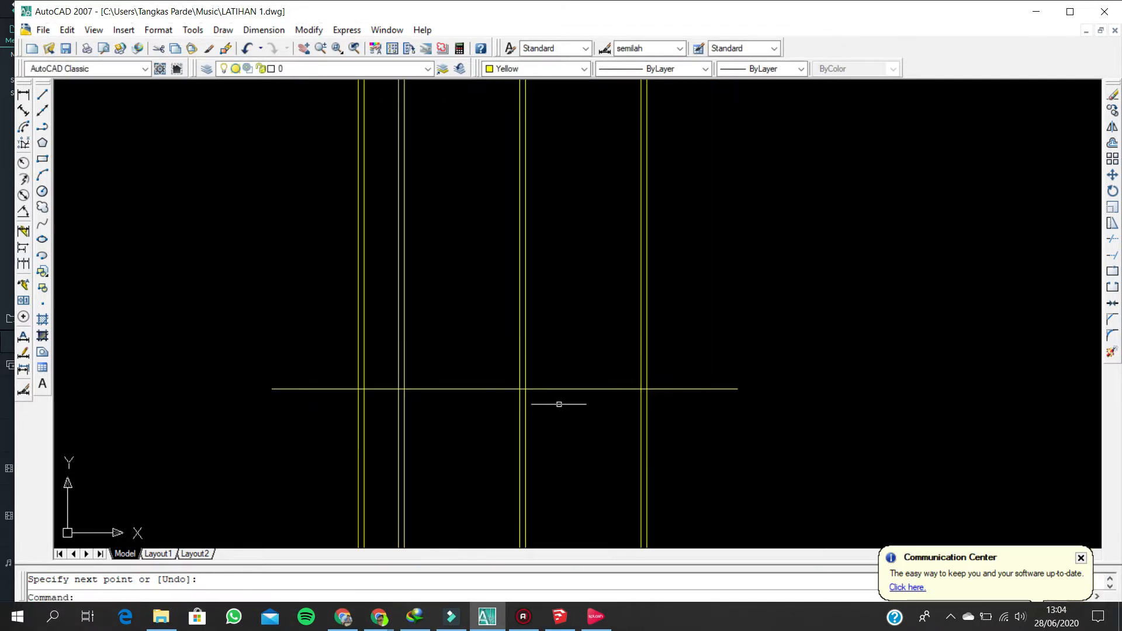
- Select the horizontal line and examine the ± 0.00 floor level mark and the layers in the foundation detail
left_click(555, 389)
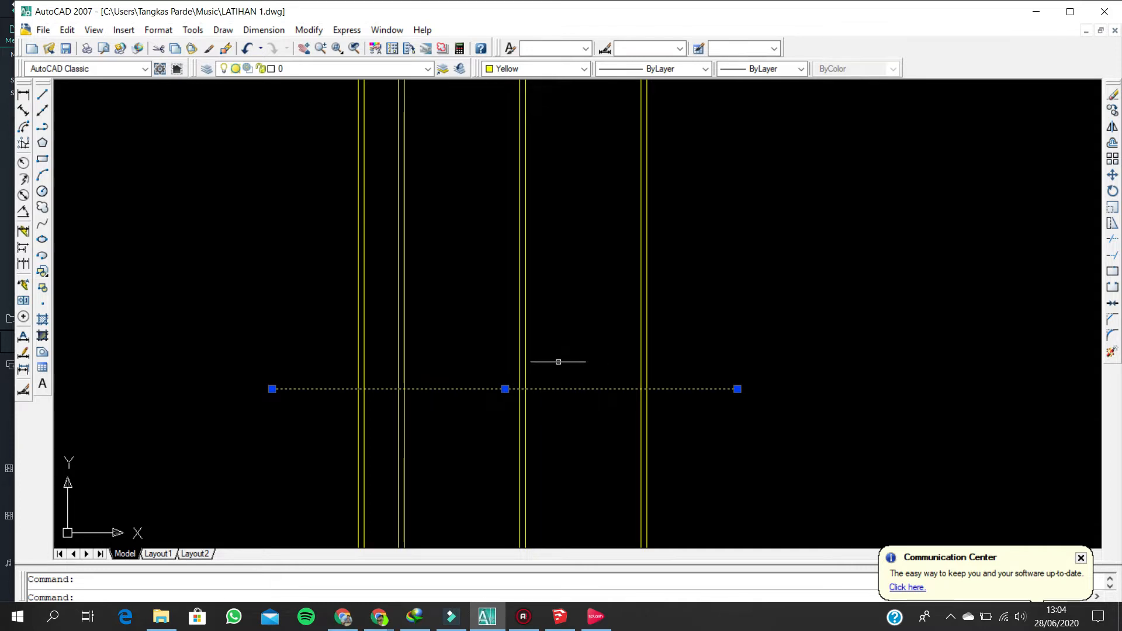
scroll(540, 374, "down", 2)
middle_click_drag(553, 333, 521, 442)
scroll(533, 329, "down", 2)
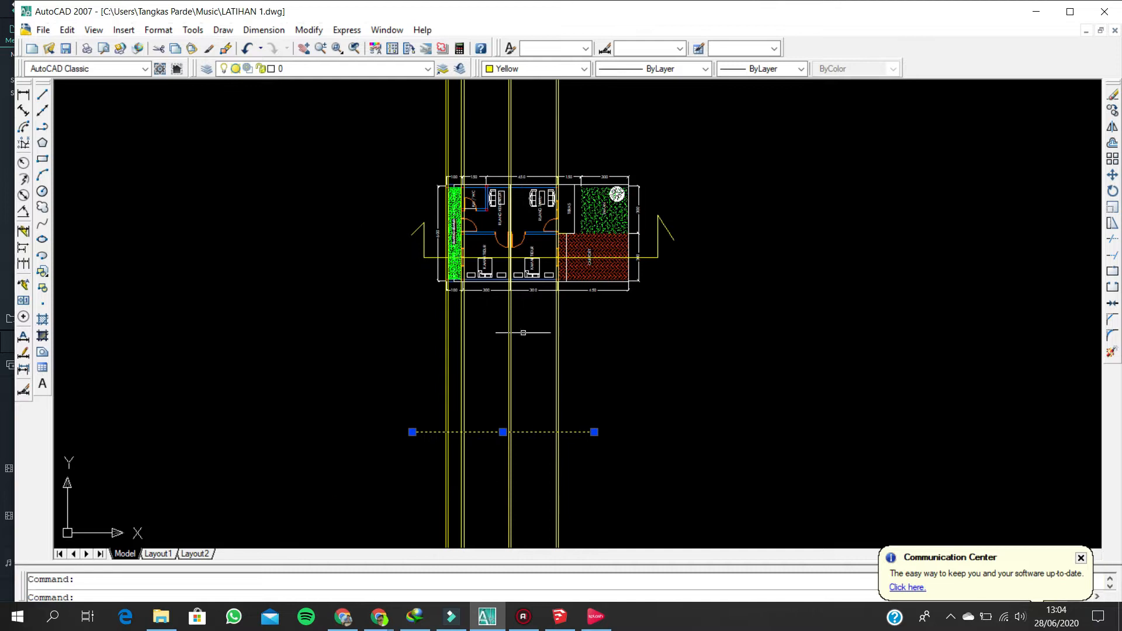
scroll(523, 330, "down", 5)
middle_click_drag(583, 266, 562, 337)
scroll(642, 300, "up", 6)
scroll(580, 292, "up", 5)
scroll(545, 282, "up", 1)
scroll(392, 260, "up", 3)
middle_click_drag(467, 231, 463, 304)
scroll(462, 303, "up", 3)
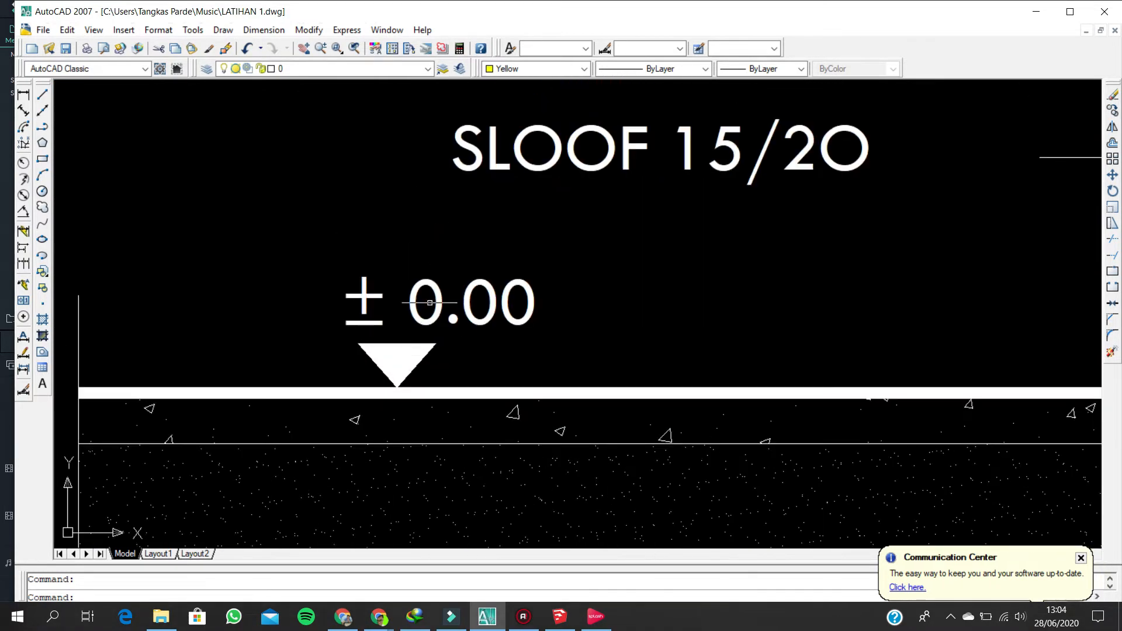
scroll(439, 304, "down", 3)
scroll(433, 304, "down", 5)
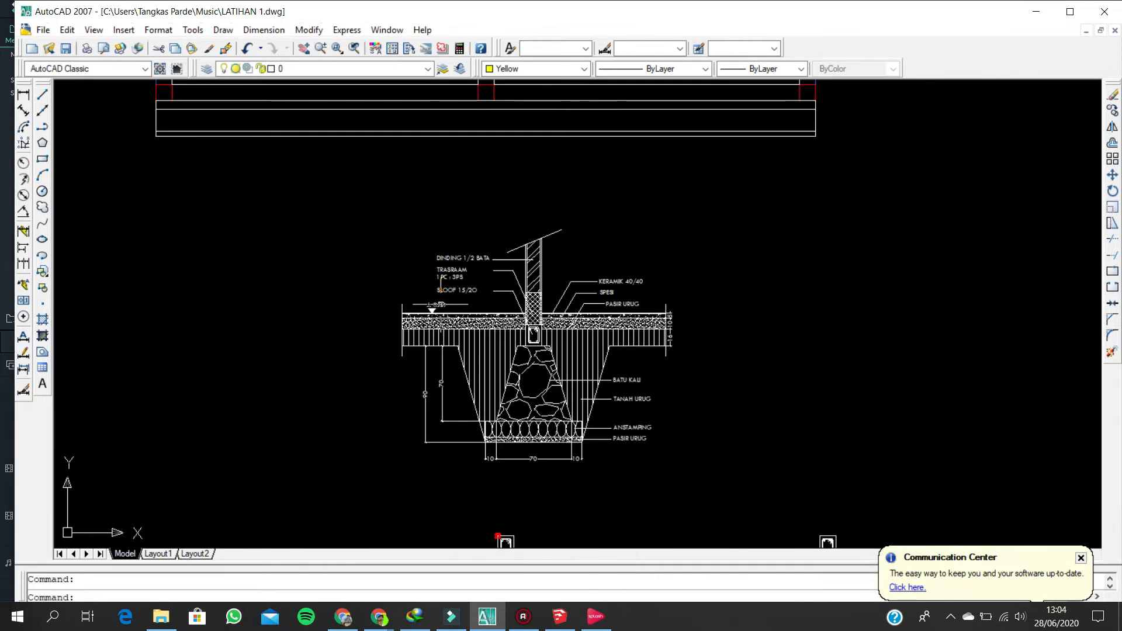
middle_click_drag(501, 298, 560, 266)
scroll(588, 258, "down", 2)
middle_click_drag(570, 320, 901, 75)
scroll(732, 203, "down", 2)
scroll(797, 193, "down", 12)
scroll(596, 325, "up", 9)
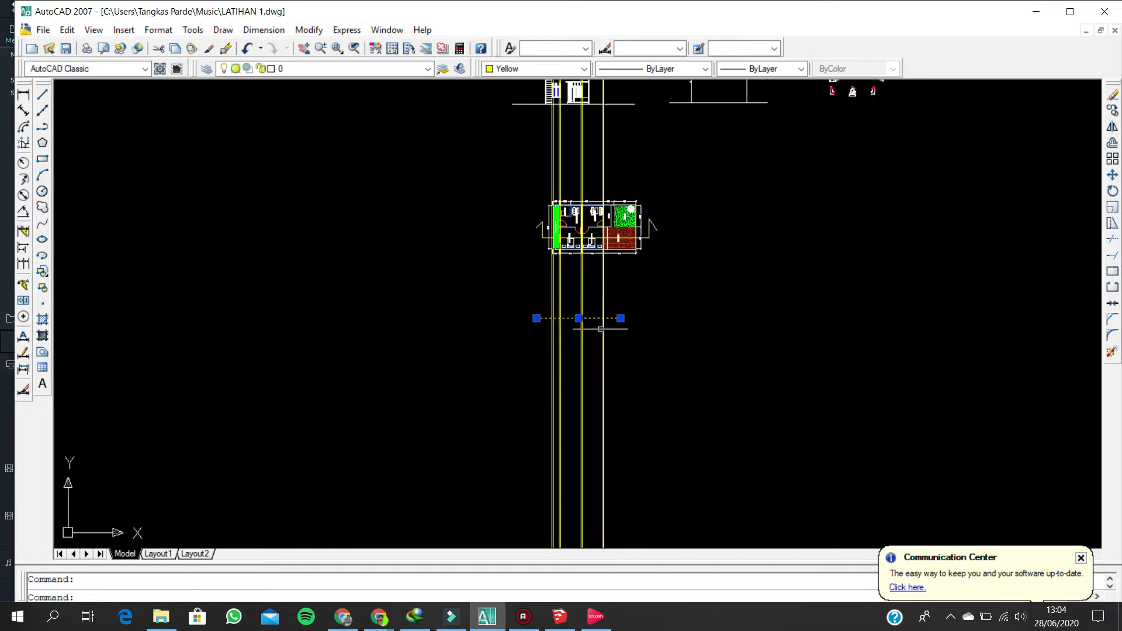
- Copy the horizontal line 400 units straight up
scroll(531, 288, "up", 3)
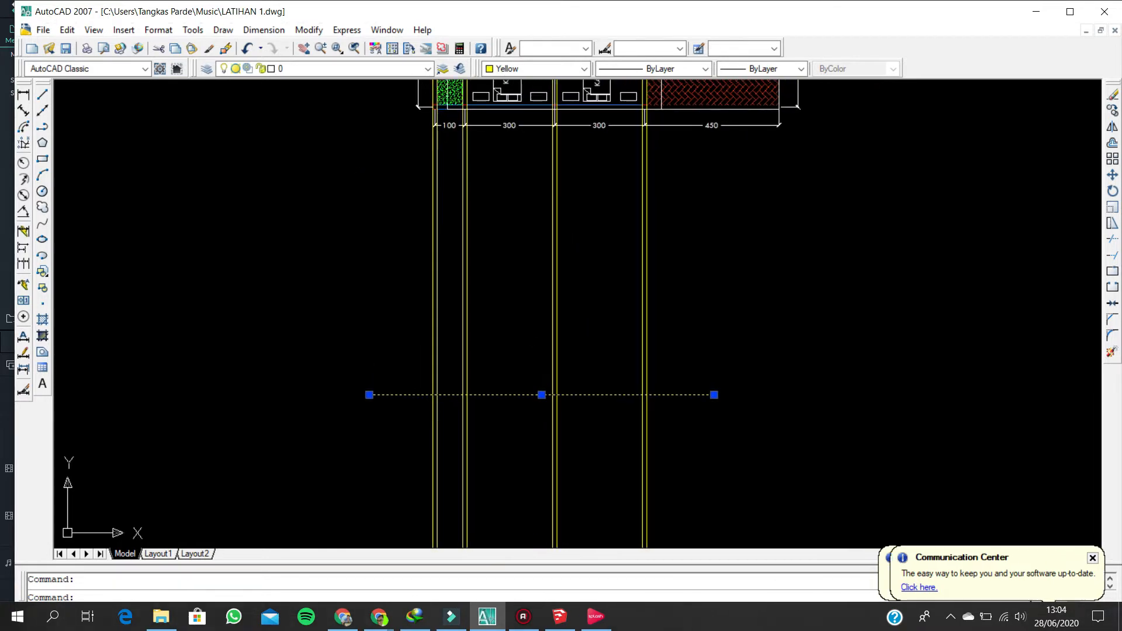
scroll(542, 367, "up", 2)
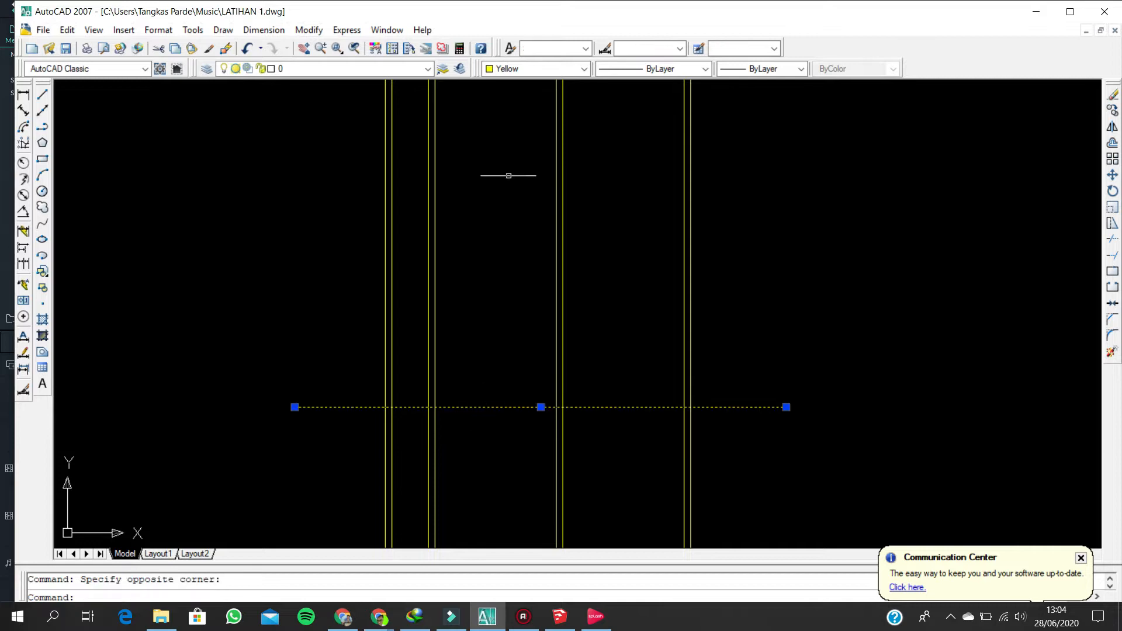
right_click(508, 175)
left_click(558, 346)
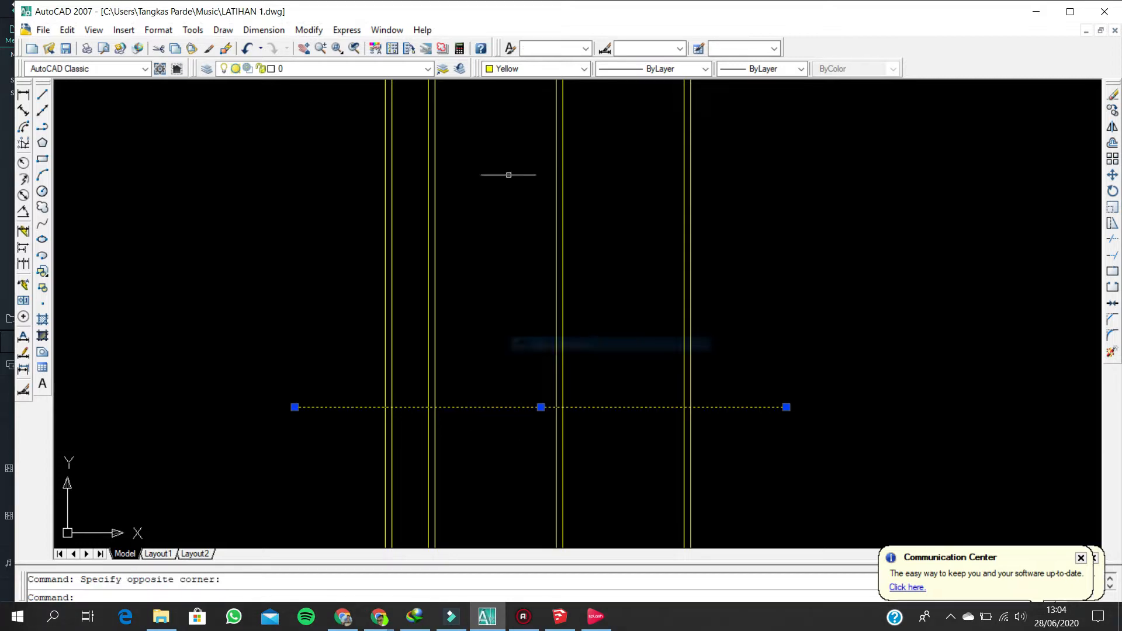
left_click(734, 354)
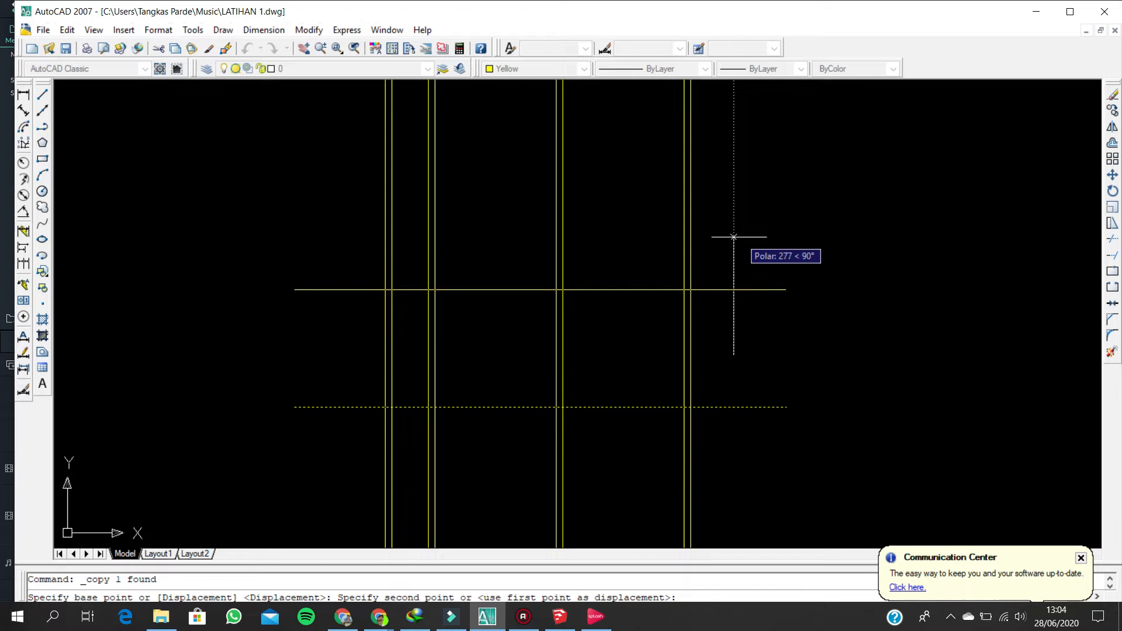
type("40")
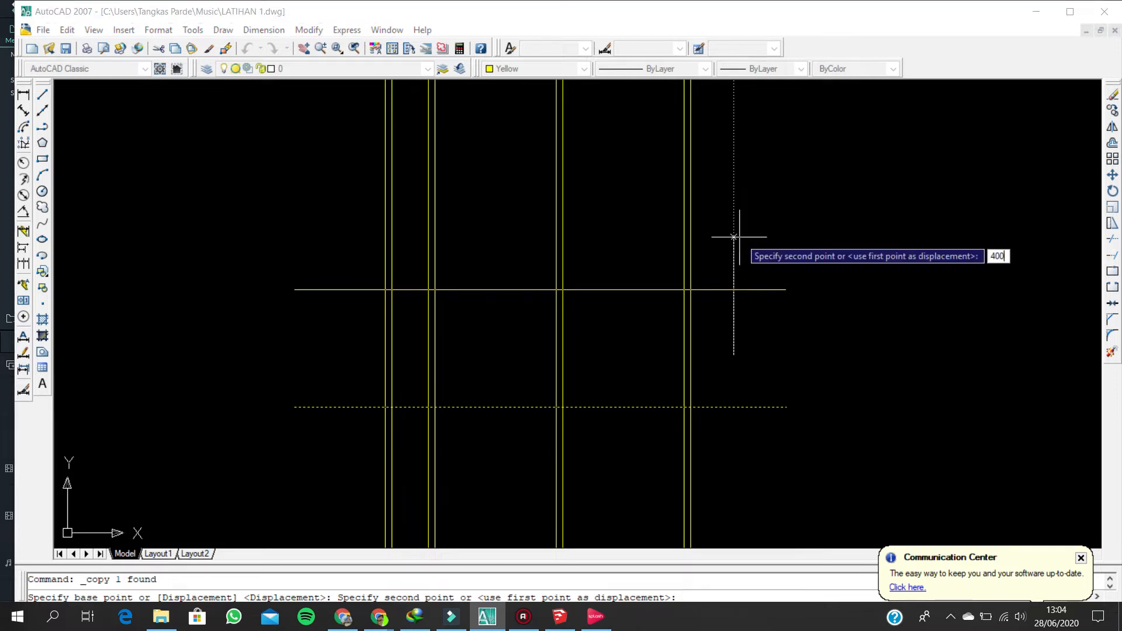
type("0")
key("Return")
key("Return")
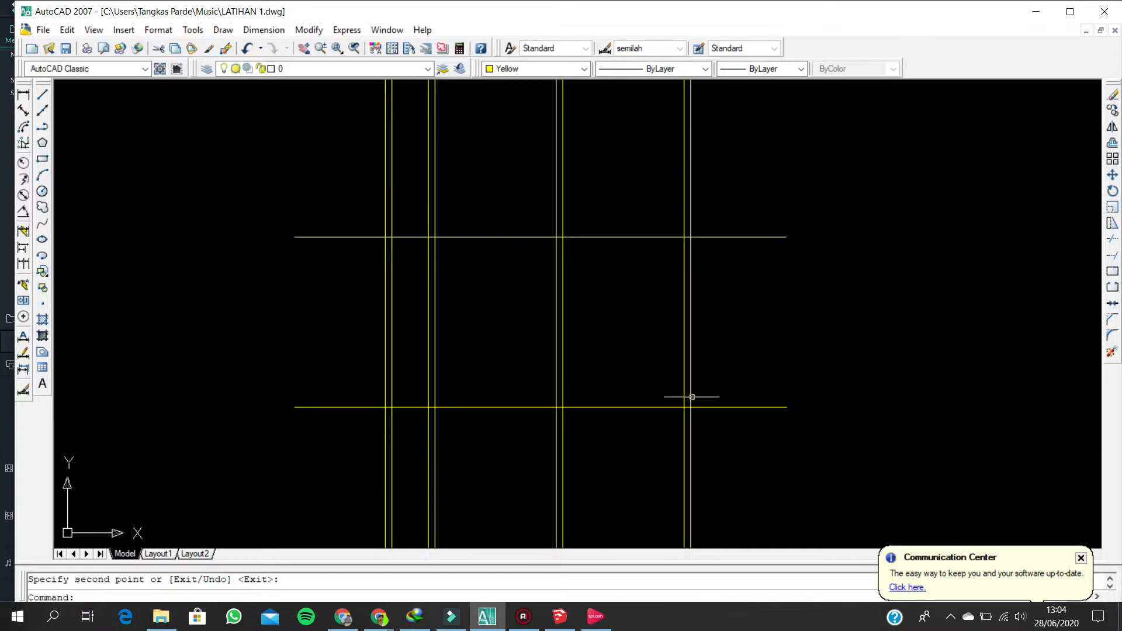
- Trim off the vertical construction lines below the lower horizontal line, using that line as the cutting edge
type("tr")
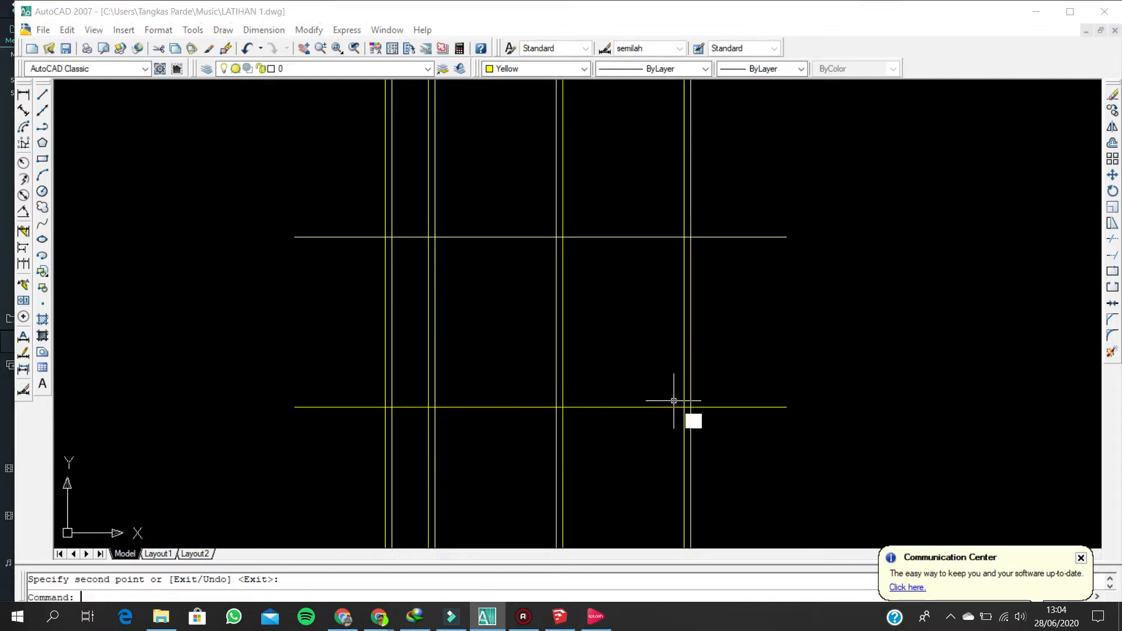
key("Return")
left_click(675, 407)
key("Return")
left_click(739, 450)
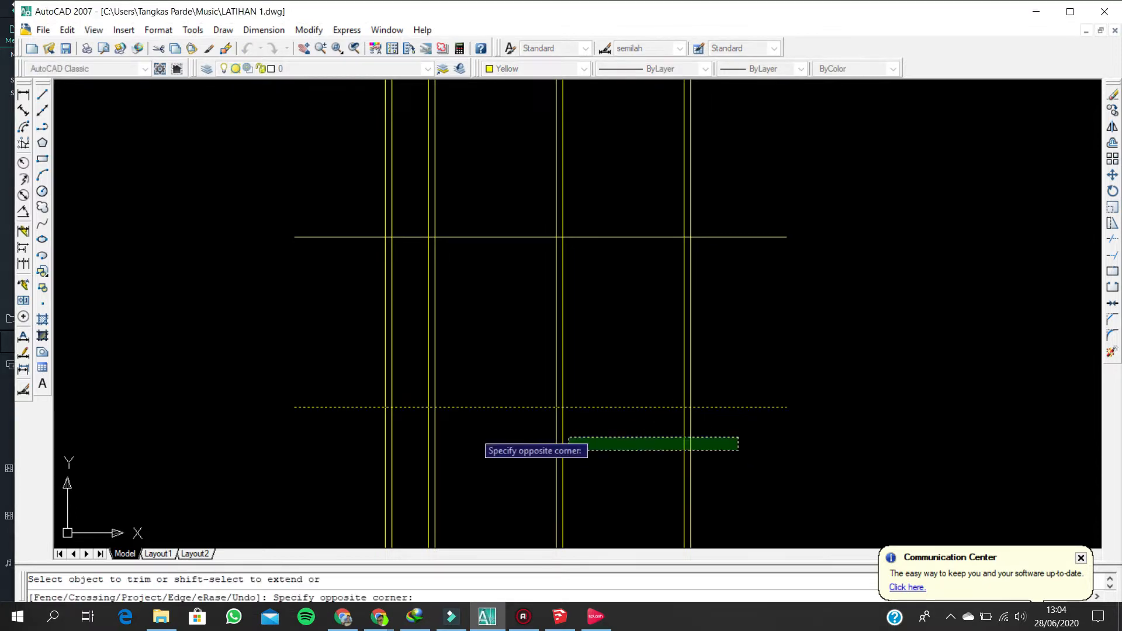
left_click(260, 431)
middle_click_drag(575, 288, 568, 336)
key("Escape")
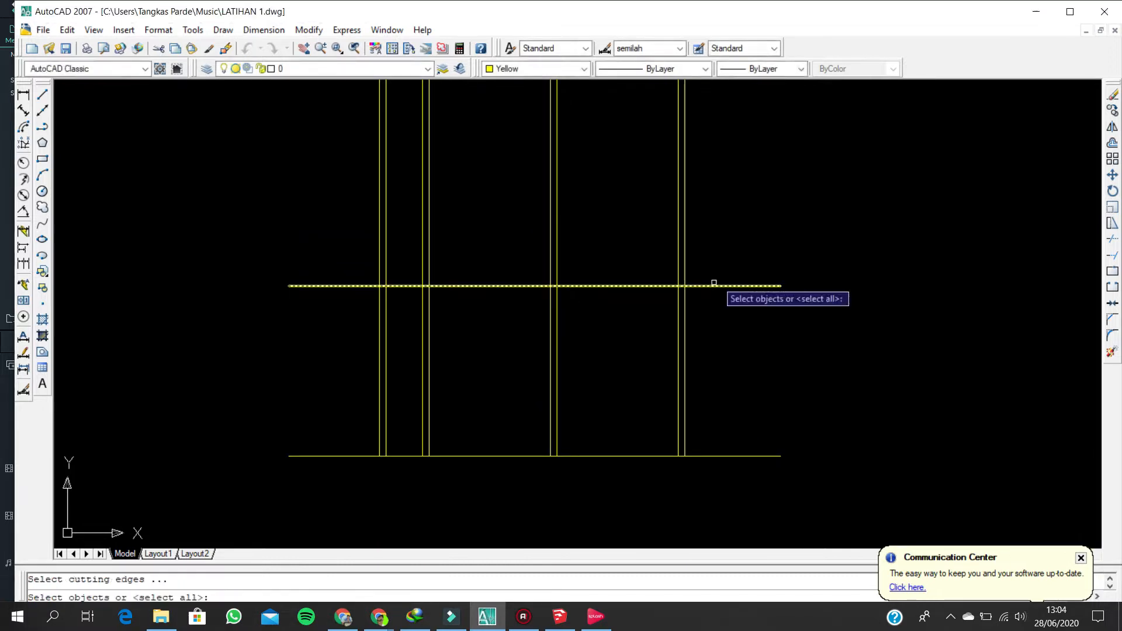
- Trim off the vertical construction lines above the upper horizontal line, using that line as the cutting edge
left_click(714, 285)
key("Return")
left_click(730, 258)
left_click(255, 208)
key("Escape")
- Trim the upper horizontal line's overhanging ends beyond the outermost walls and erase the leftover segment
type("tr")
key("Return")
key("Return")
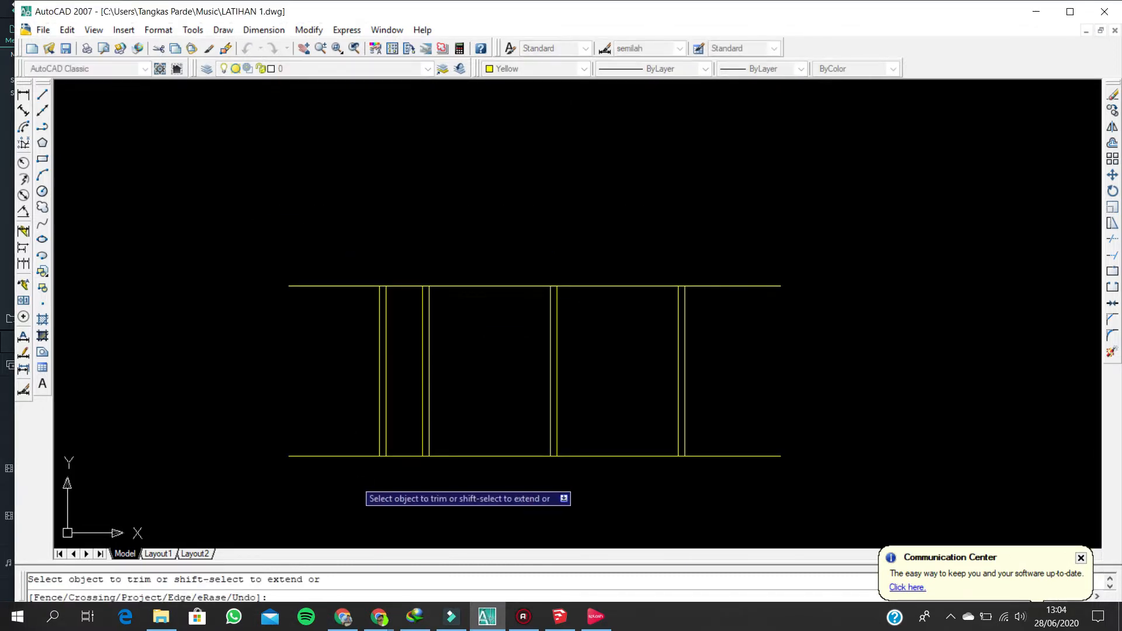
key("Escape")
type("tr")
key("Return")
key("Return")
left_click(358, 330)
left_click(319, 261)
left_click(778, 332)
left_click(715, 244)
key("Escape")
scroll(373, 377, "down", 2)
key("Delete")
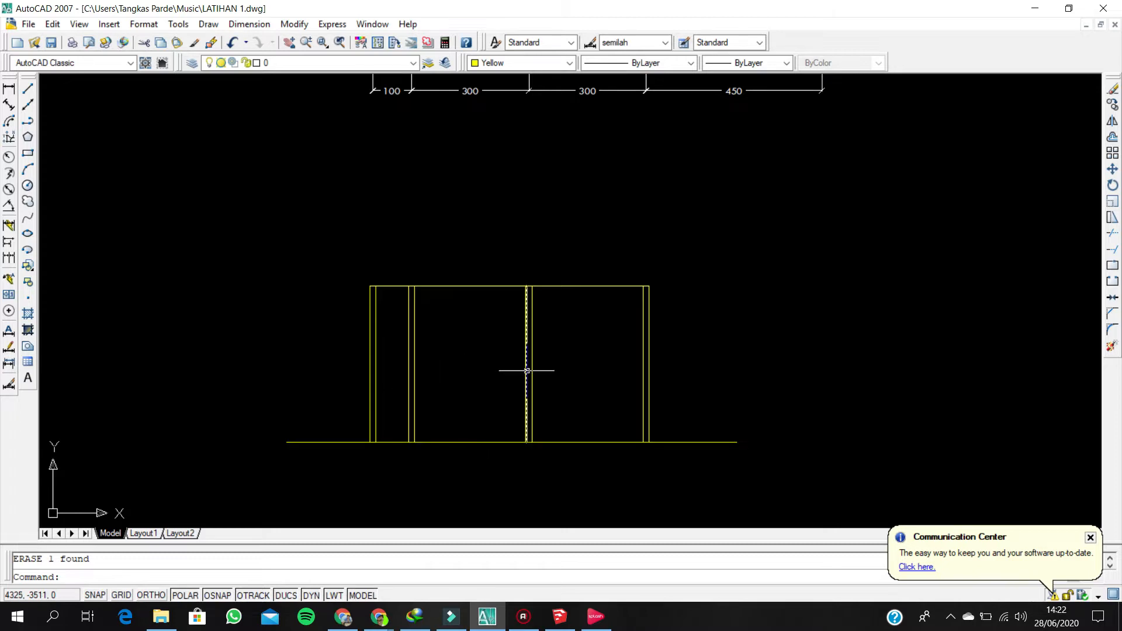
scroll(445, 345, "down", 4)
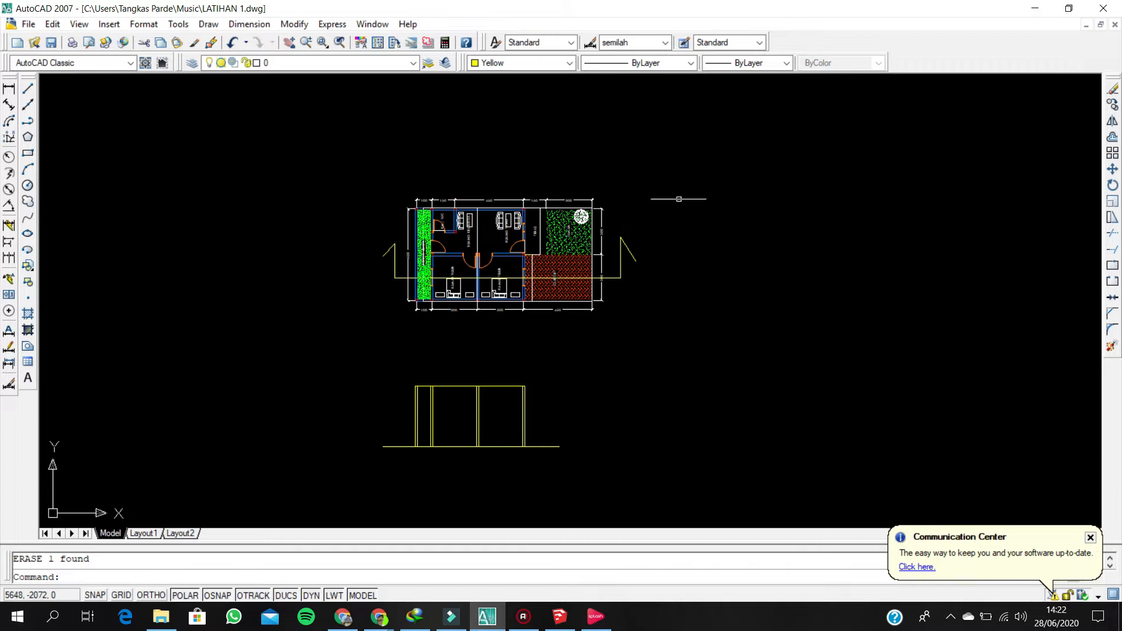
middle_click_drag(618, 213, 565, 380)
scroll(565, 380, "down", 2)
mouse_move(725, 164)
middle_mouse_down()
mouse_move(686, 251)
mouse_move(643, 271)
middle_mouse_up()
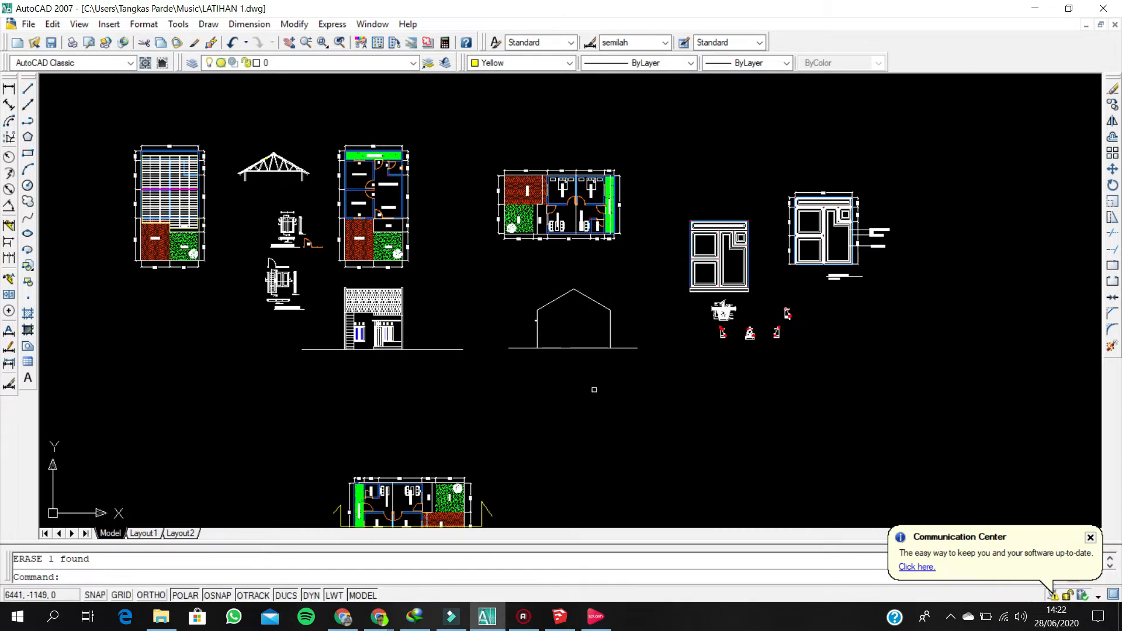
- Switch to Chrome, search YouTube for the tutorial author's name and open the author's channel
left_click(378, 624)
left_click(469, 497)
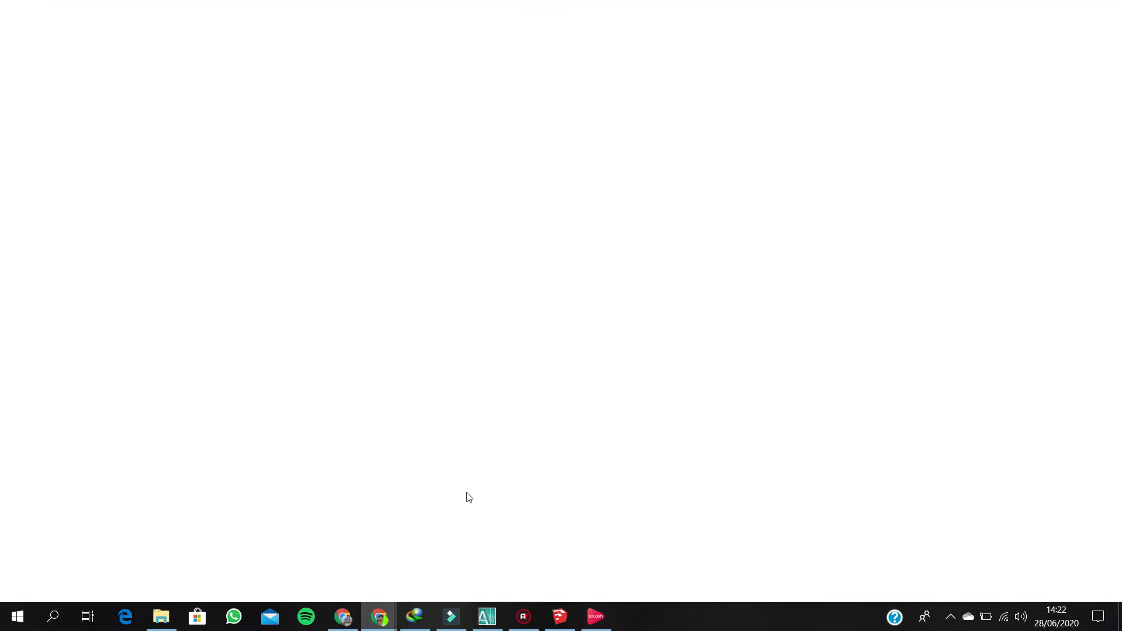
left_click(464, 276)
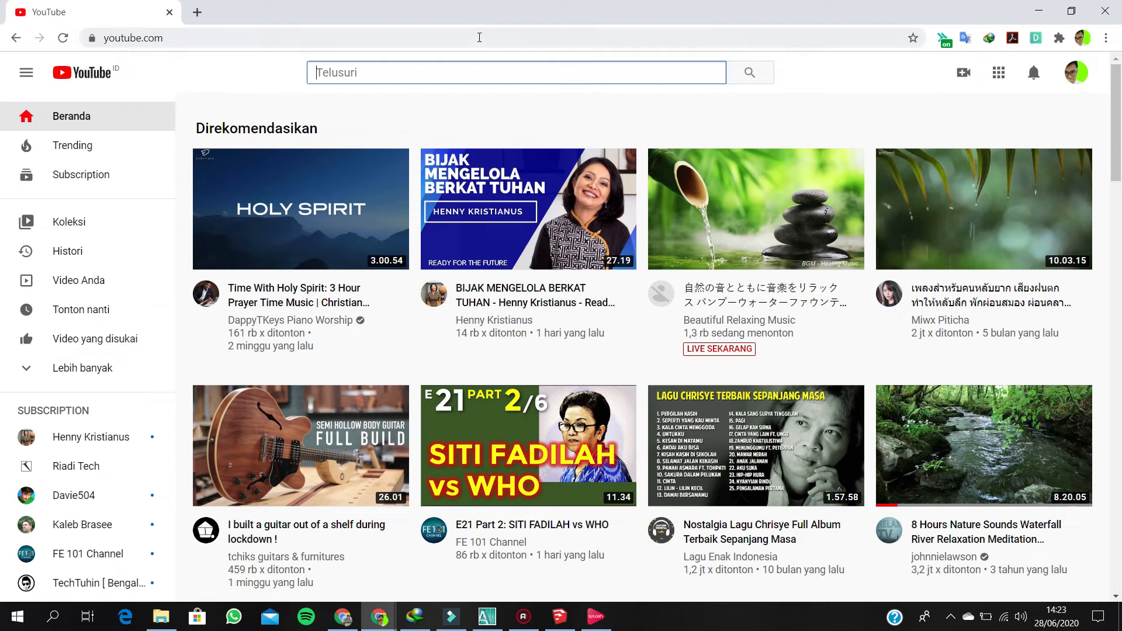
type("angkas pardede")
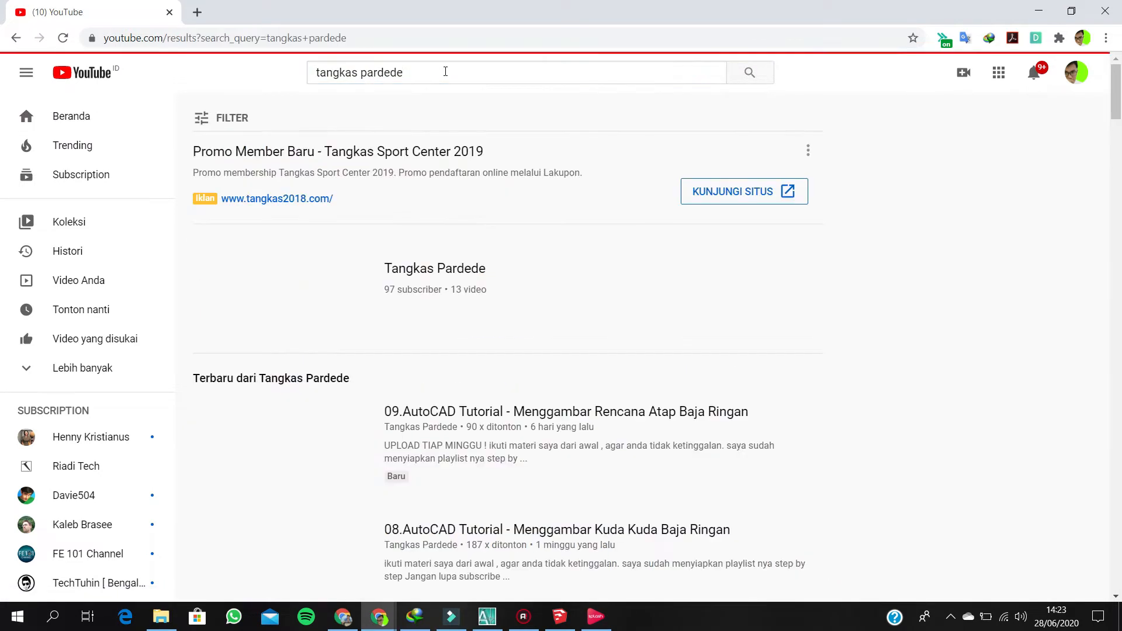
scroll(432, 292, "down", 4)
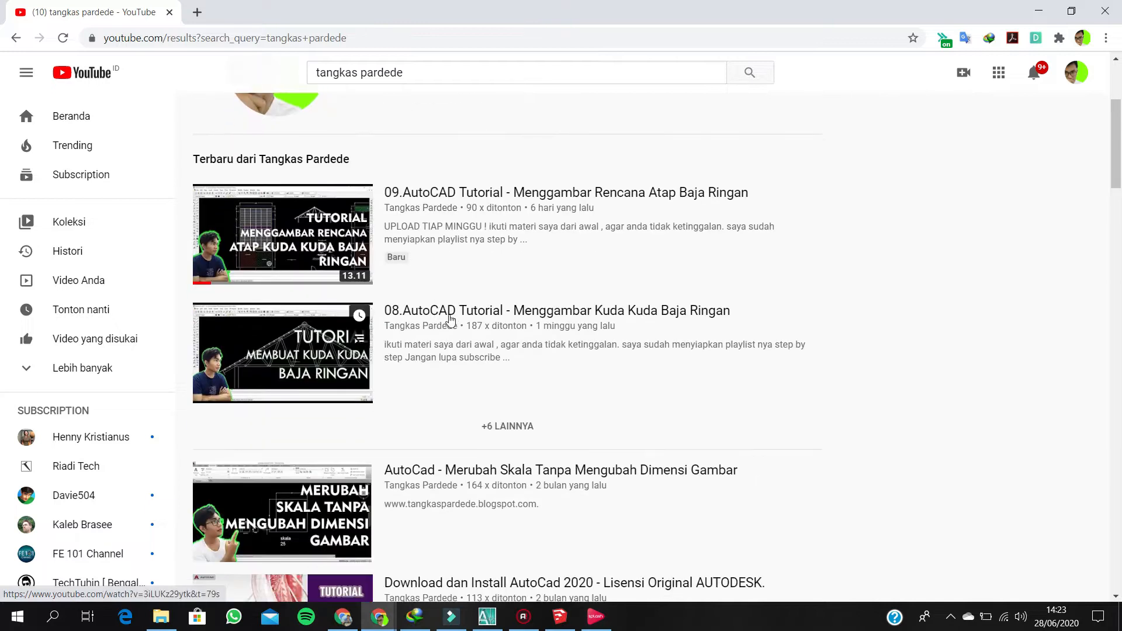
scroll(426, 269, "up", 4)
left_click(405, 269)
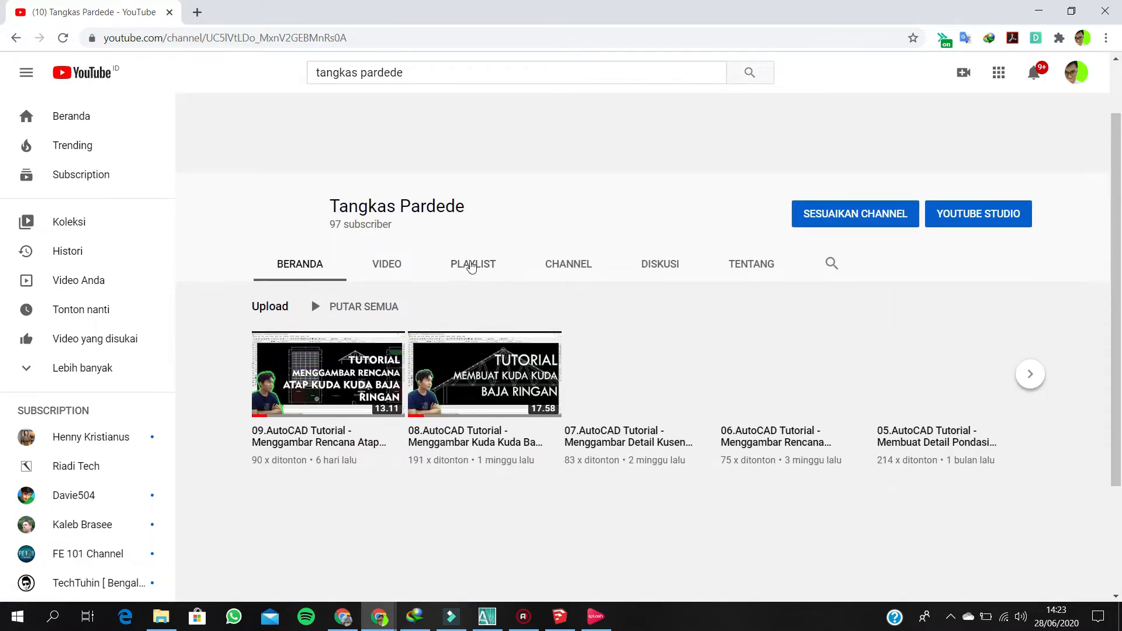
- Open the channel's AutoCAD Tutorial playlist, pause its first video and look through the list of lessons
left_click(471, 267)
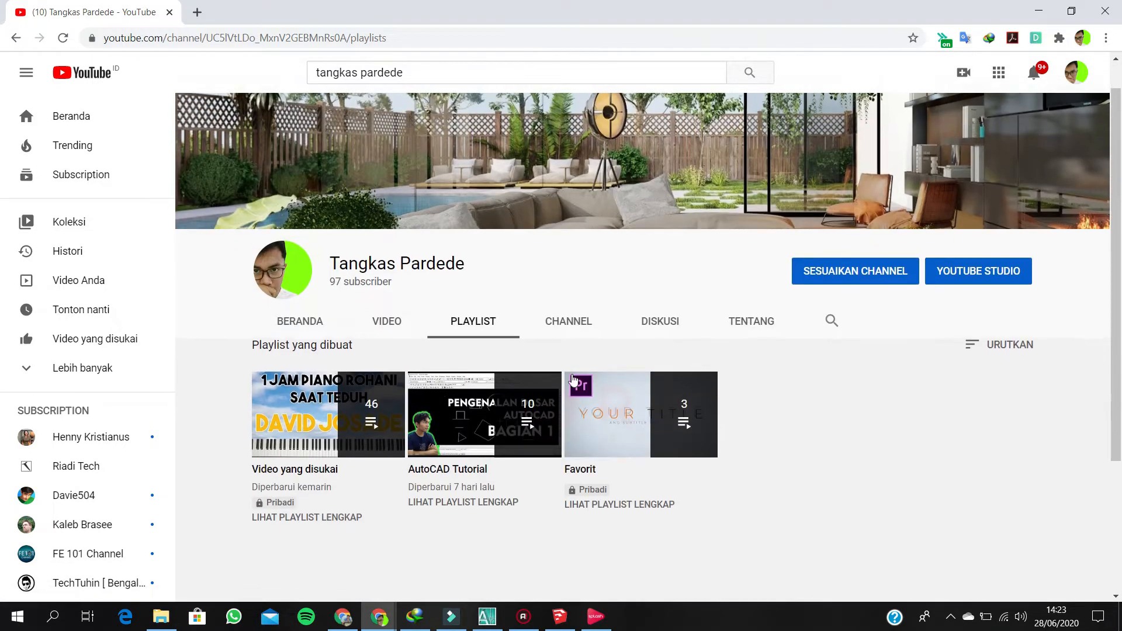
middle_click(476, 377)
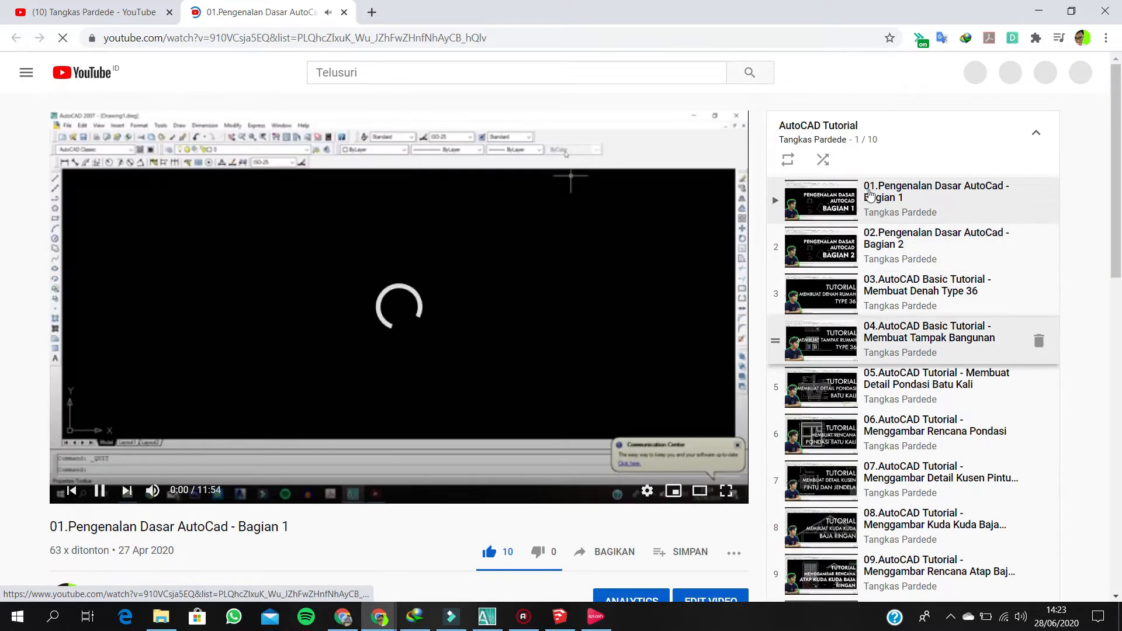
left_click(697, 292)
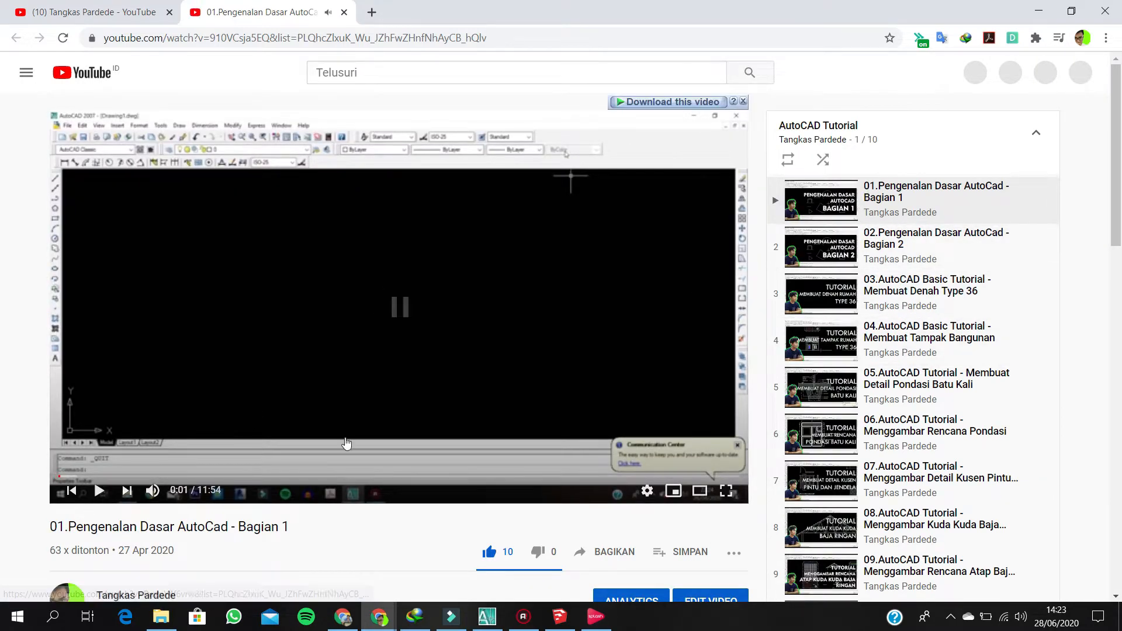
scroll(935, 233, "down", 3)
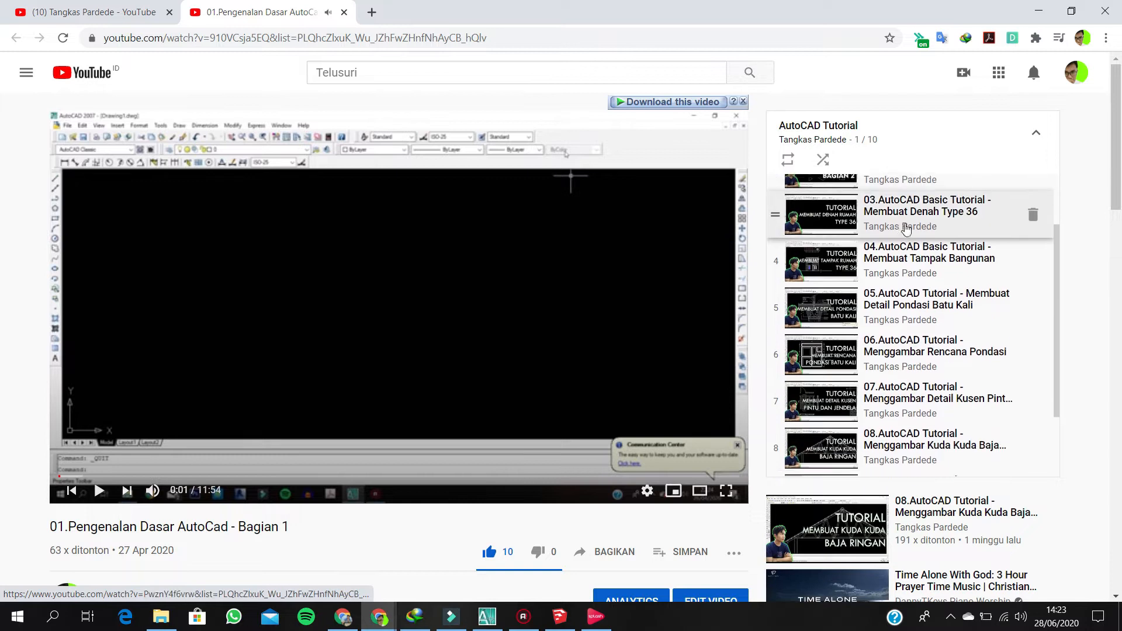
scroll(901, 362, "up", 3)
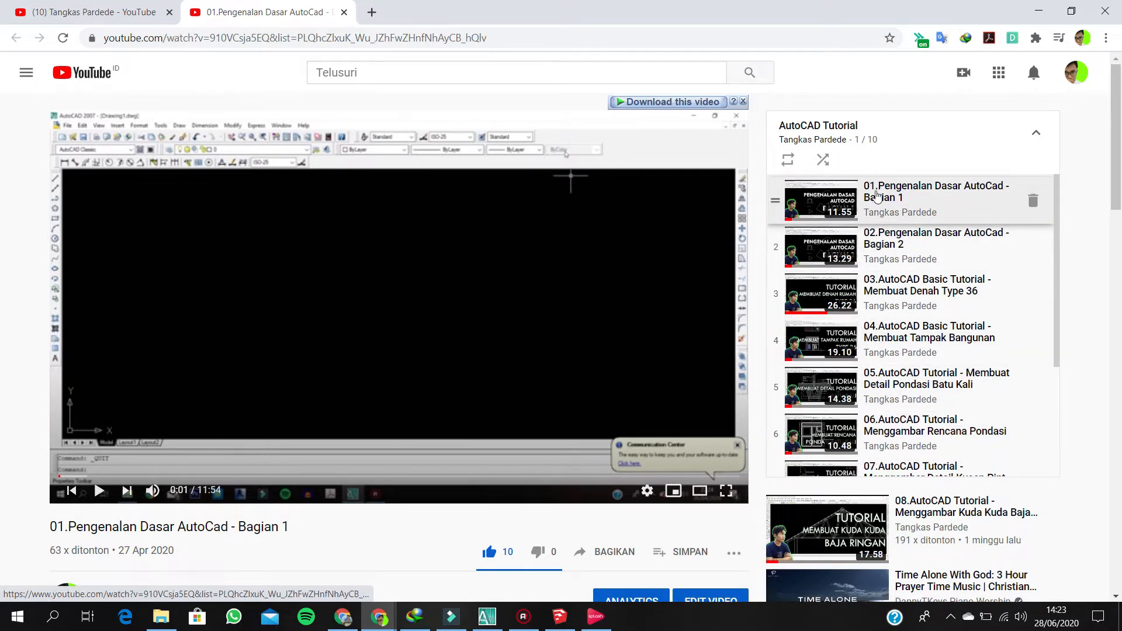
scroll(896, 198, "down", 3)
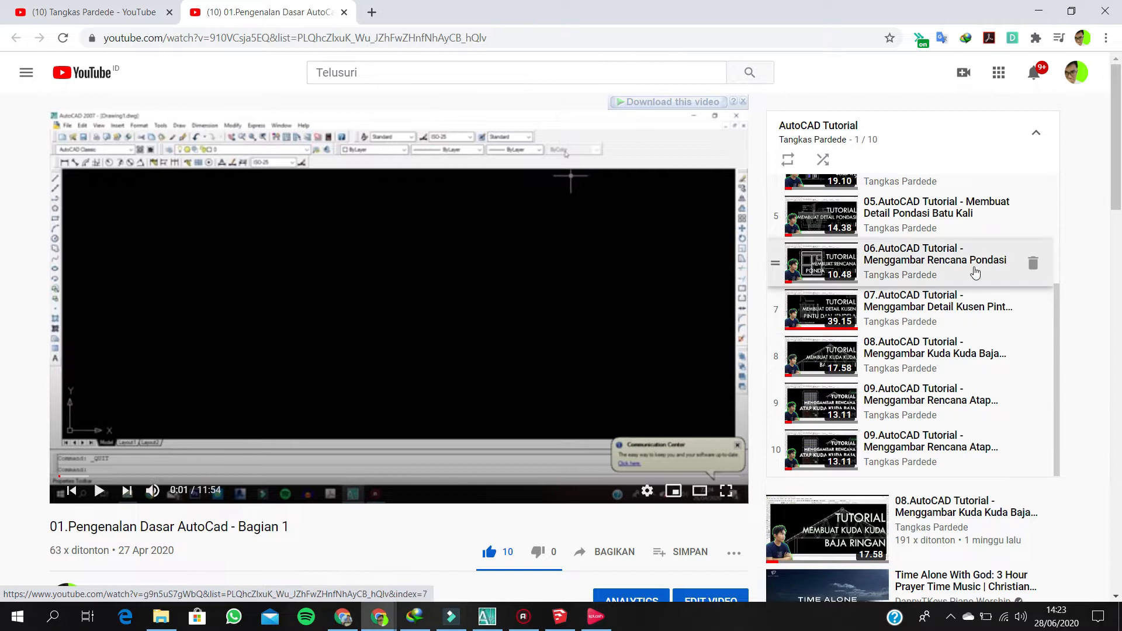
scroll(974, 253, "up", 2)
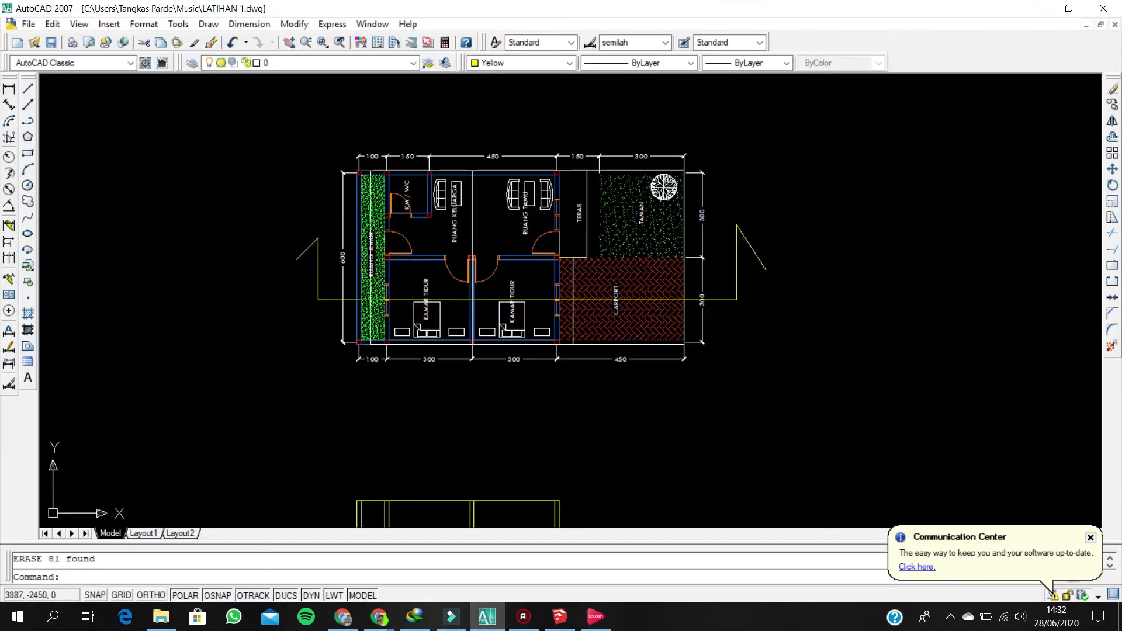
scroll(368, 268, "up", 3)
scroll(365, 369, "down", 4)
scroll(327, 367, "up", 3)
scroll(335, 350, "down", 4)
scroll(350, 322, "up", 4)
scroll(349, 322, "up", 2)
- Copy the unlabelled foundation plan into the empty area beside the rotated floor plan
scroll(362, 322, "down", 8)
scroll(514, 225, "up", 2)
left_click(526, 213)
left_click(624, 321)
scroll(625, 320, "up", 2)
left_click(636, 331)
left_click(448, 142)
type("c")
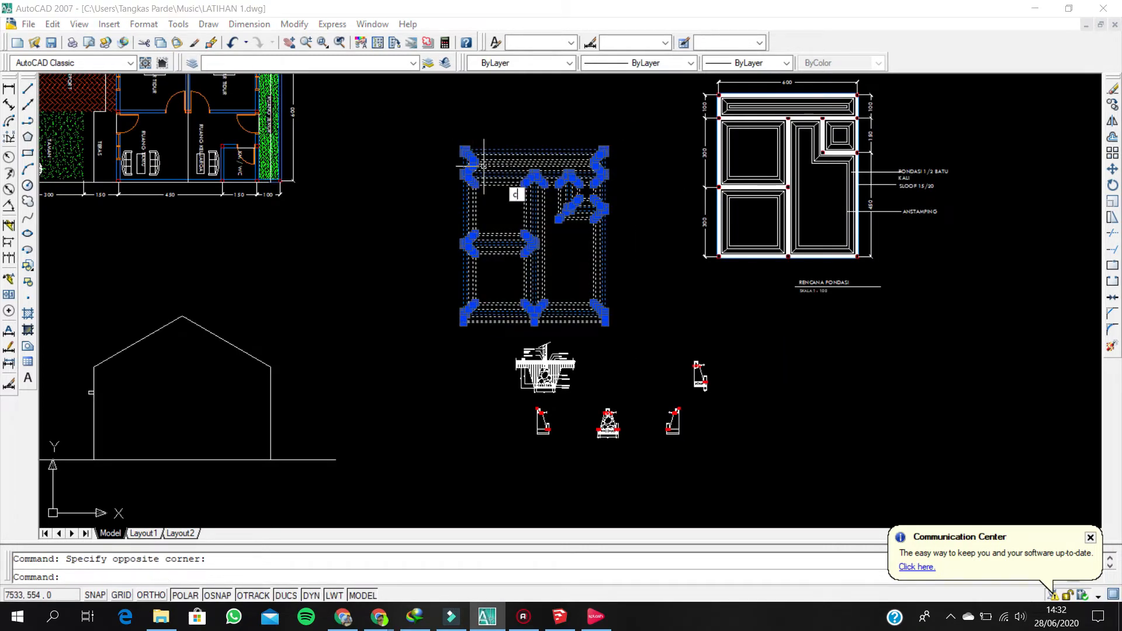
type("po")
key("Return")
left_click(483, 225)
scroll(484, 233, "down", 6)
middle_click_drag(412, 351, 515, 215)
scroll(513, 215, "up", 3)
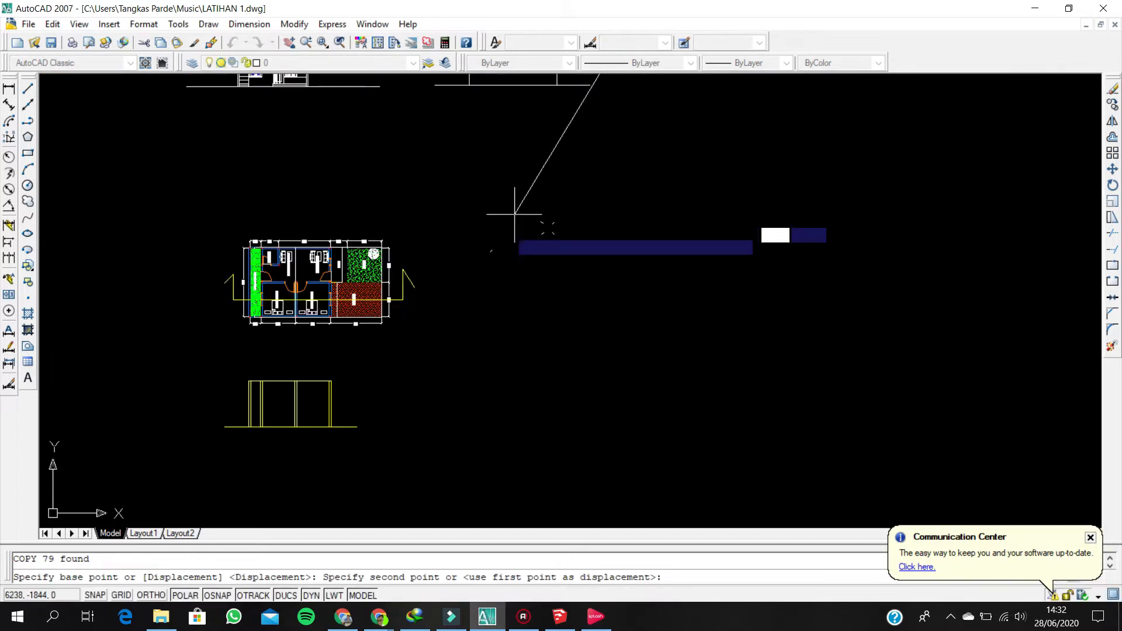
scroll(507, 229, "up", 2)
left_click(490, 250)
key("Escape")
- Rotate the copied foundation plan 90° counterclockwise to match the orientation of the rotated floor plan
left_click(589, 400)
left_click(421, 172)
right_click(420, 170)
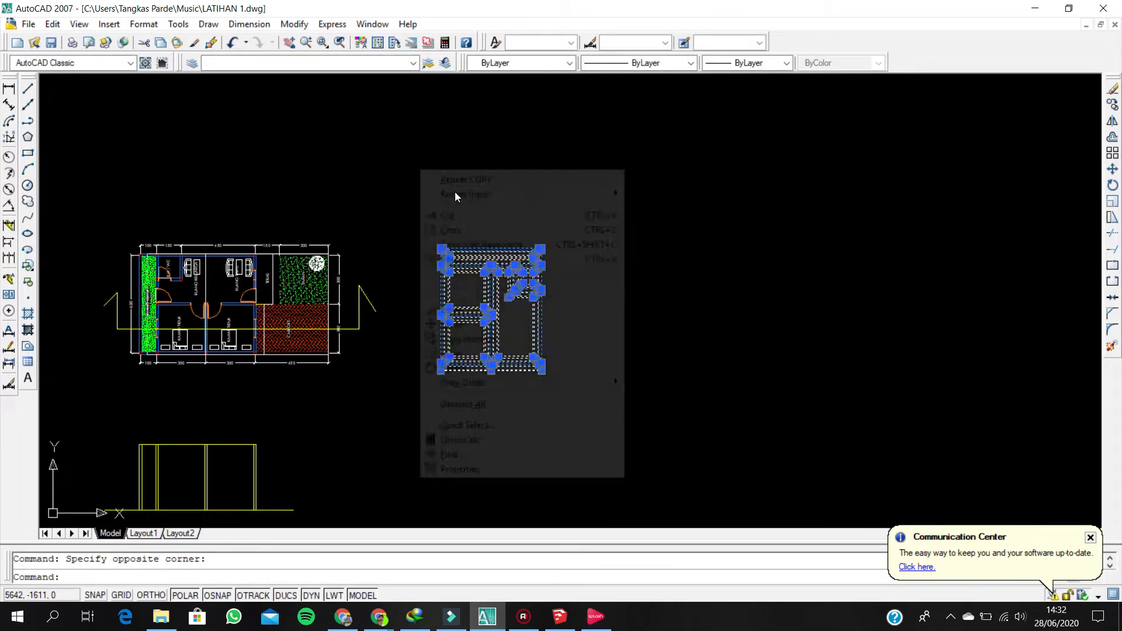
left_click(471, 351)
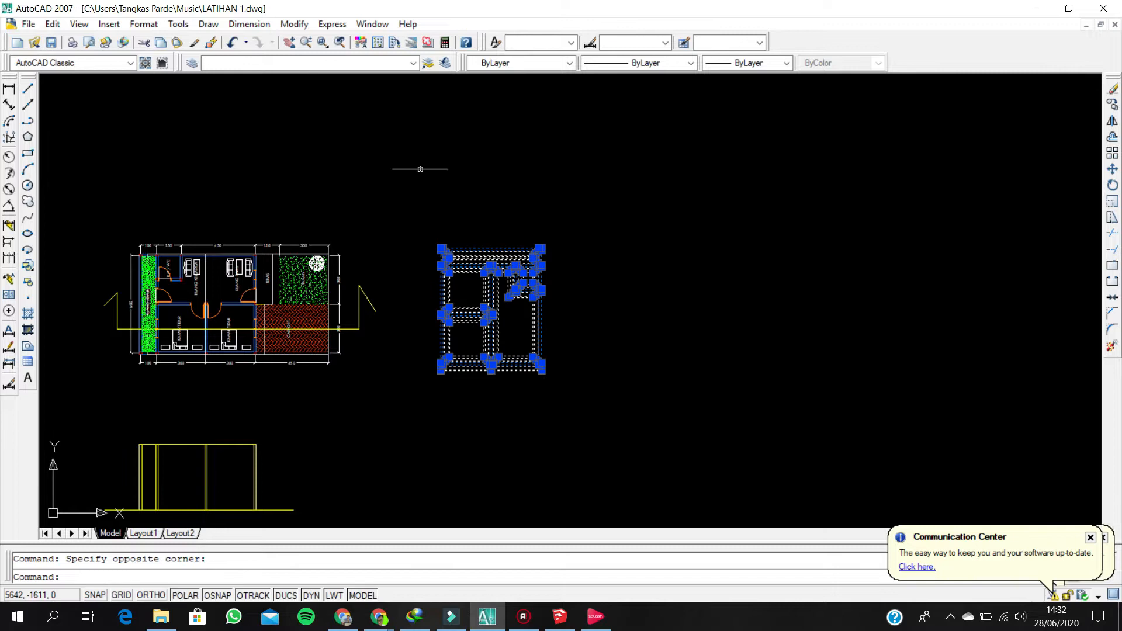
left_click(478, 250)
left_click(465, 172)
- Draw a horizontal section line about 960 units long across the rotated foundation plan's lower rooms, ending in a short upward leg
scroll(536, 230, "up", 3)
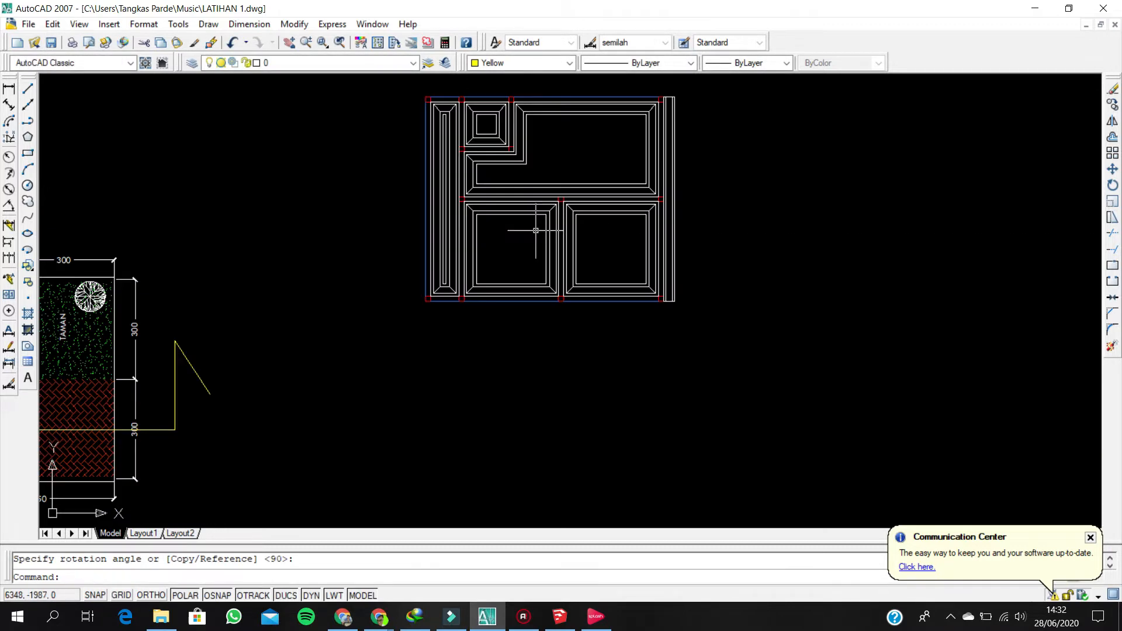
scroll(508, 261, "up", 2)
type("l")
key("Return")
left_click(369, 272)
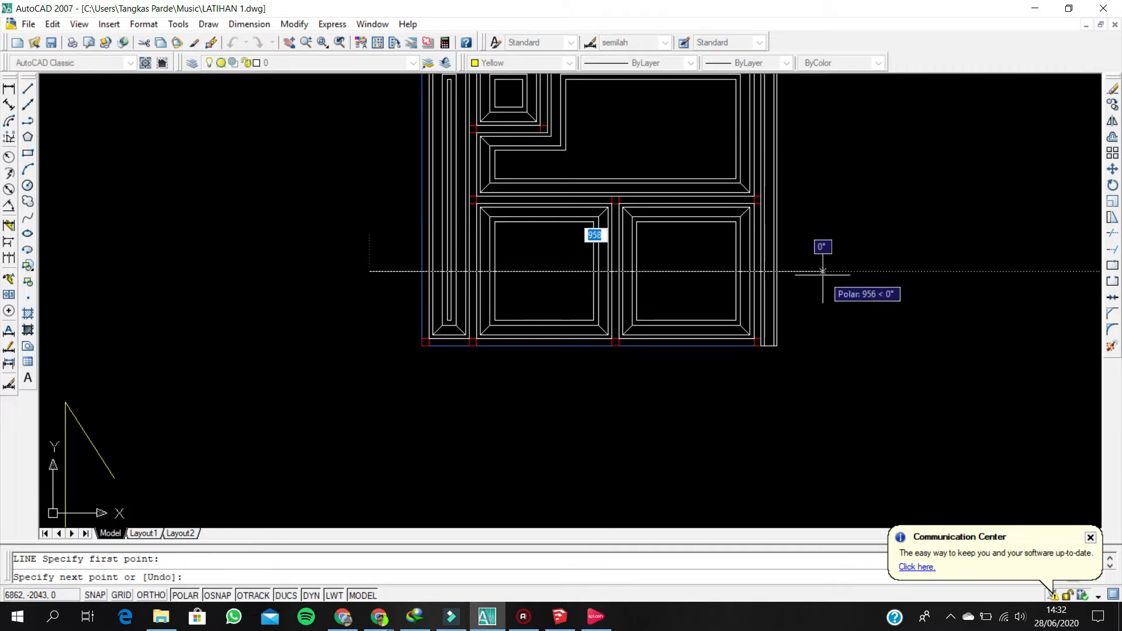
key("Return")
scroll(707, 234, "down", 2)
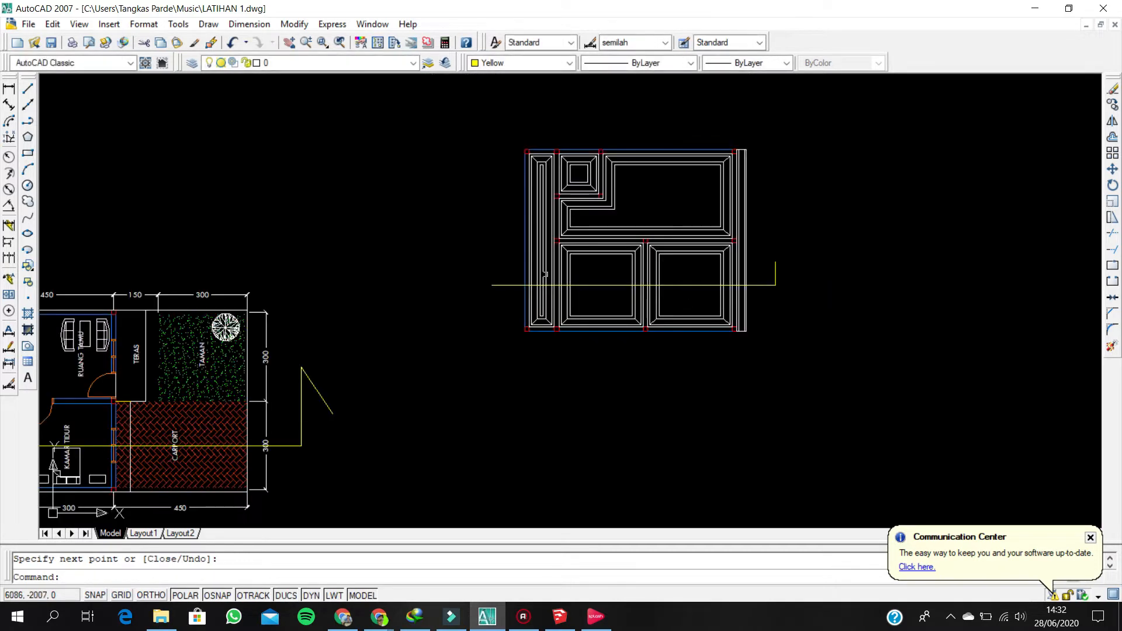
- Examine where the section line crosses the foundation lines at the plan's narrow left strip
scroll(522, 285, "up", 5)
scroll(502, 310, "up", 2)
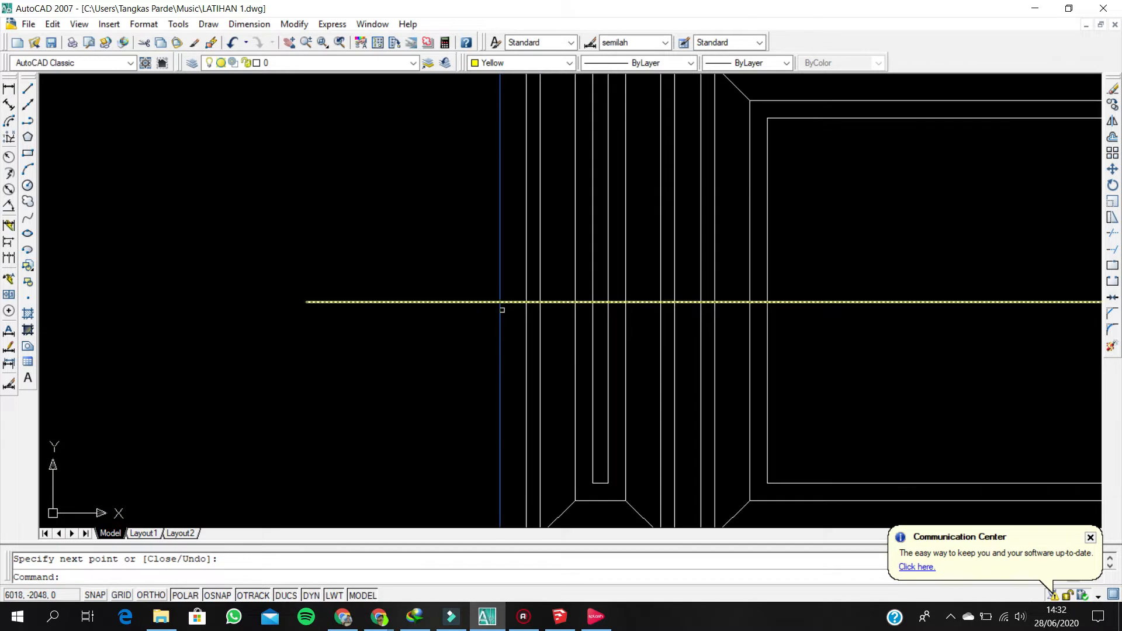
scroll(513, 303, "down", 2)
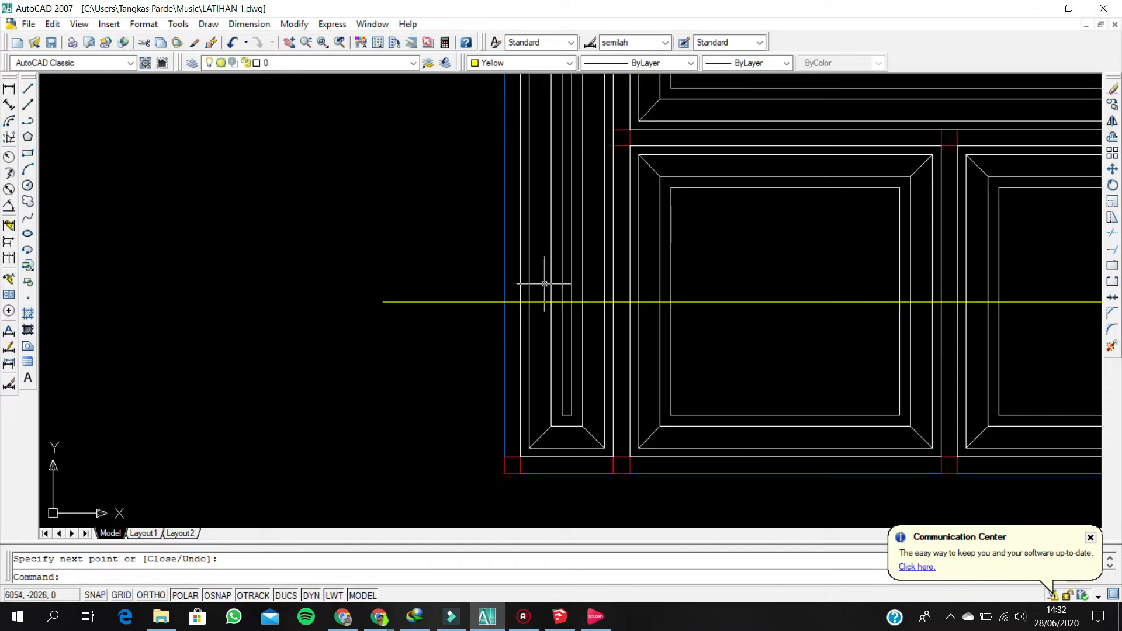
scroll(538, 308, "up", 3)
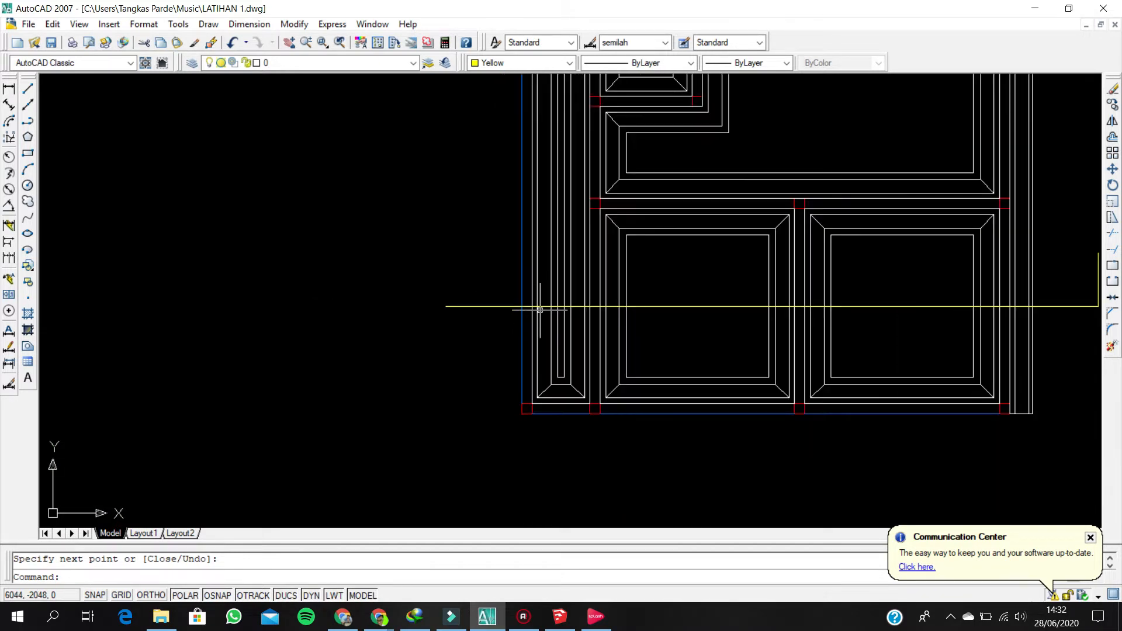
scroll(540, 307, "down", 3)
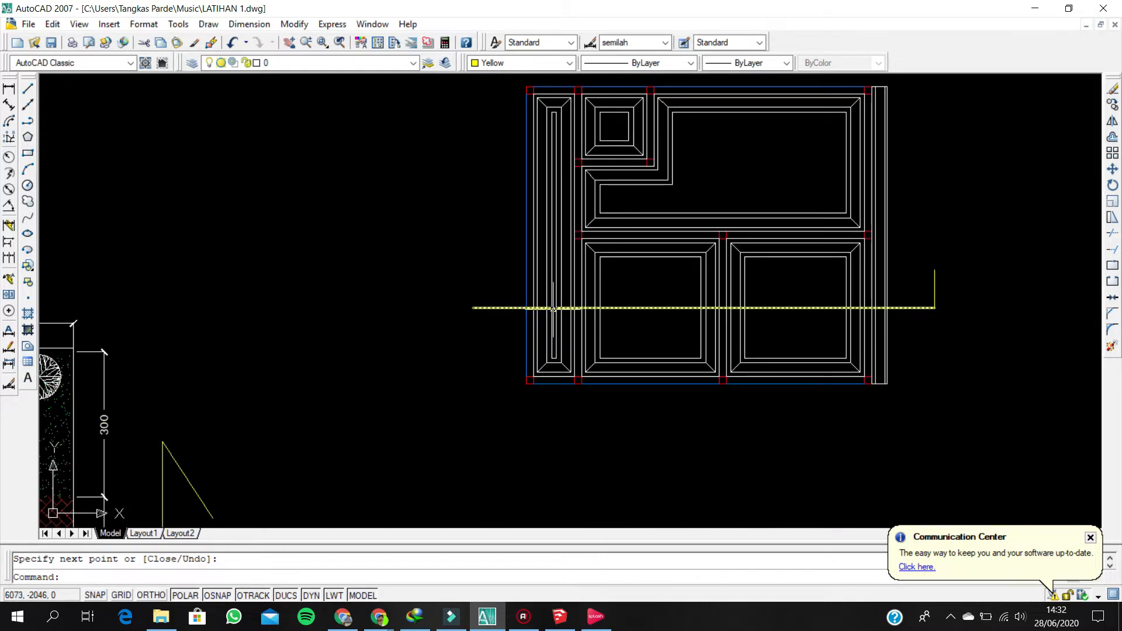
- Examine the stone foundation detail's layers and dimensions, along with the separate edge and middle footing sections
scroll(559, 300, "down", 5)
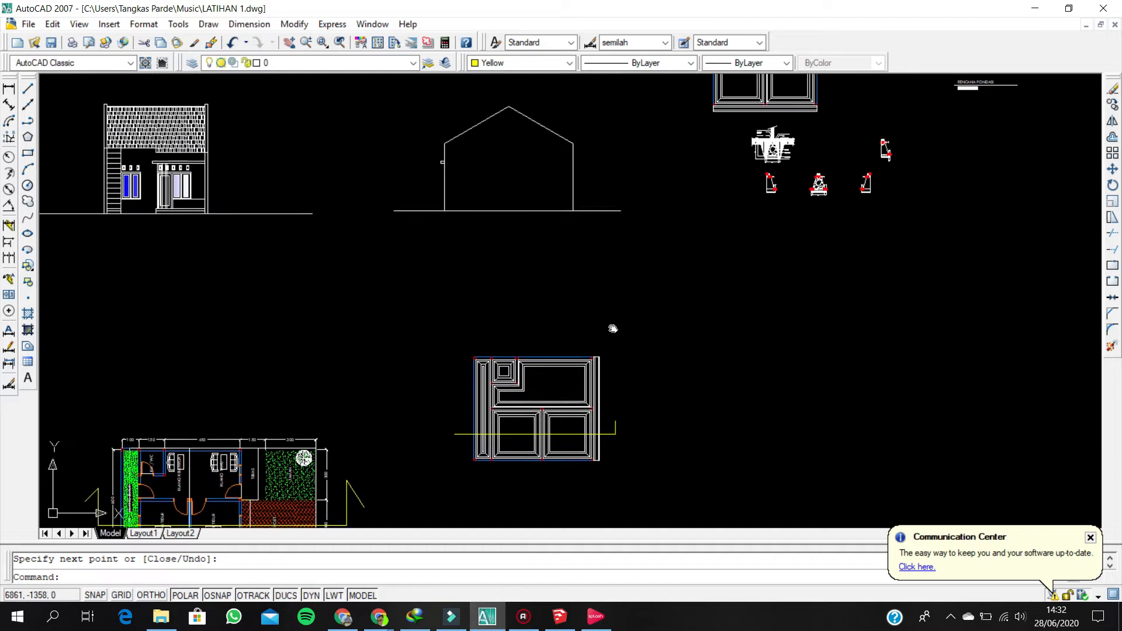
scroll(671, 312, "up", 8)
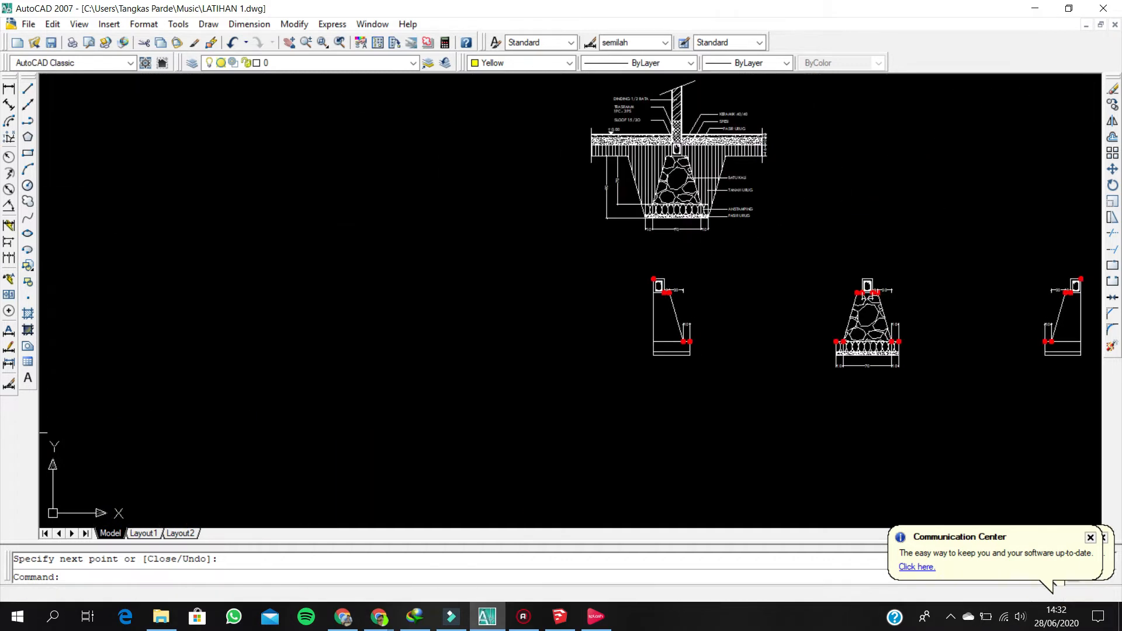
scroll(670, 298, "up", 3)
scroll(609, 300, "down", 4)
middle_click_drag(674, 210, 647, 333)
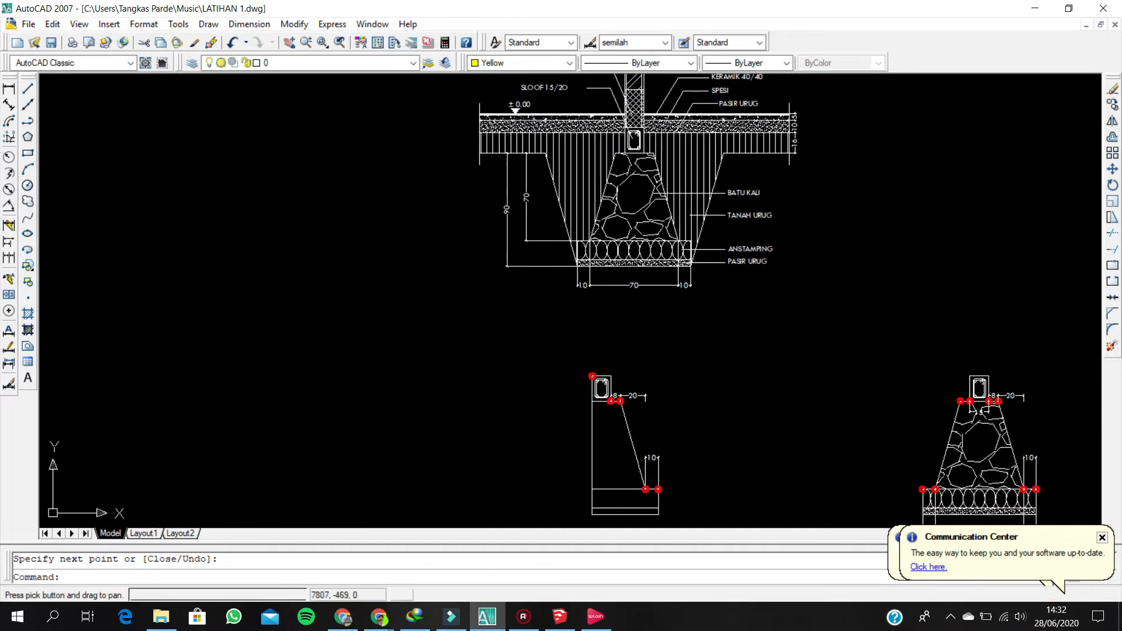
scroll(644, 150, "up", 2)
middle_click_drag(643, 150, 688, 164)
scroll(622, 269, "down", 10)
scroll(700, 153, "up", 6)
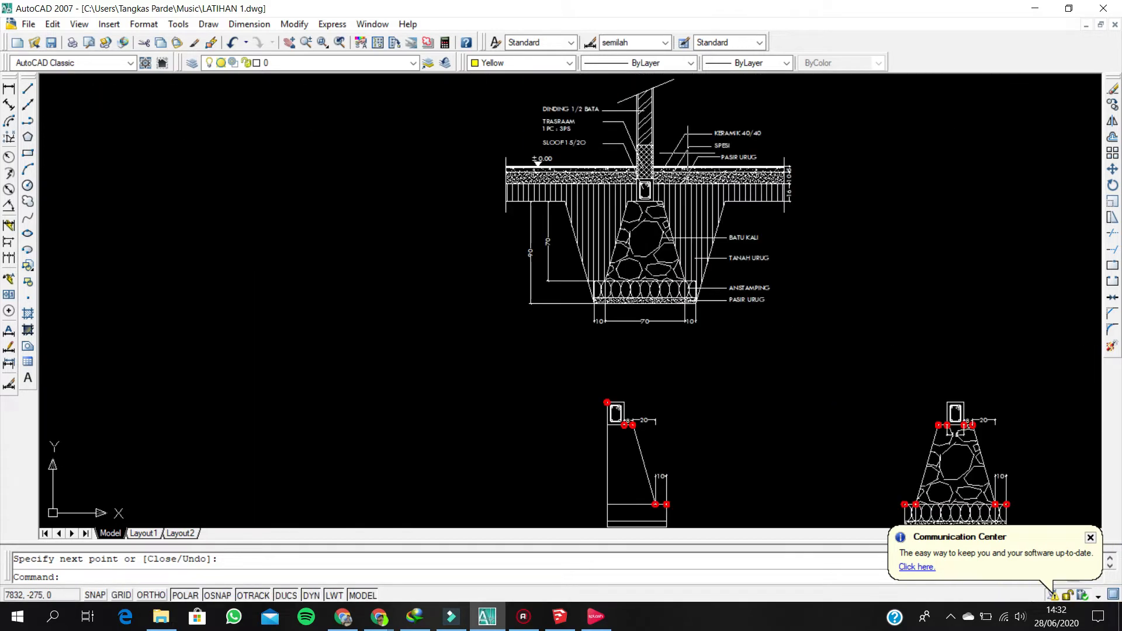
scroll(660, 201, "down", 5)
- Examine the foundation walls crossed by the section line from the left edge to the right edge of the rotated plan
middle_click_drag(660, 234, 777, 128)
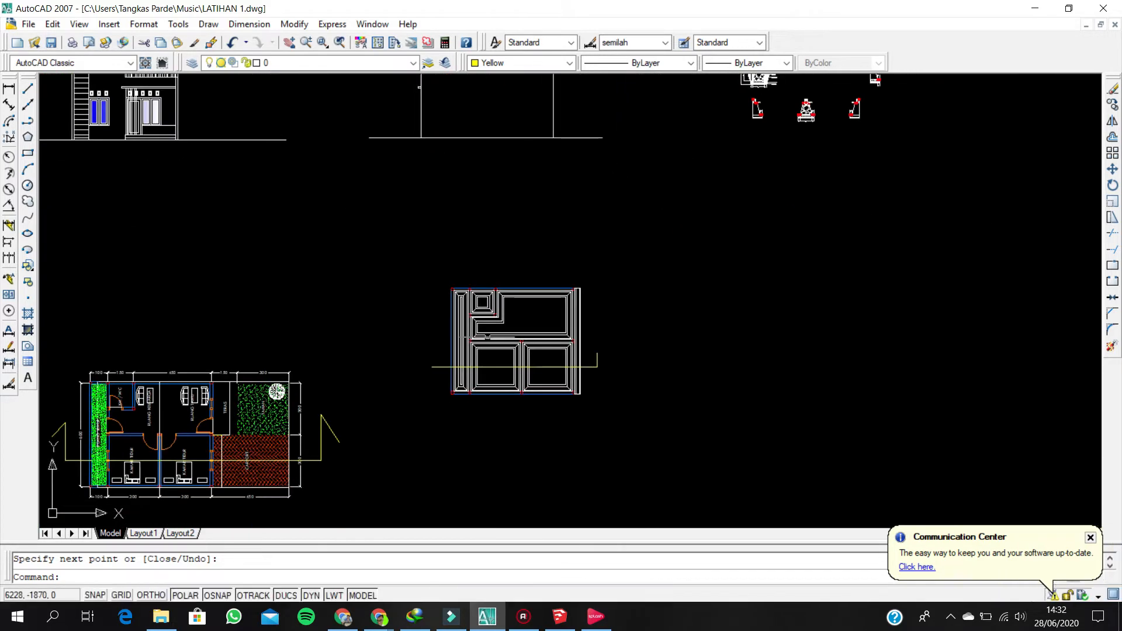
scroll(416, 384, "up", 4)
middle_click_drag(416, 383, 472, 319)
scroll(474, 316, "up", 2)
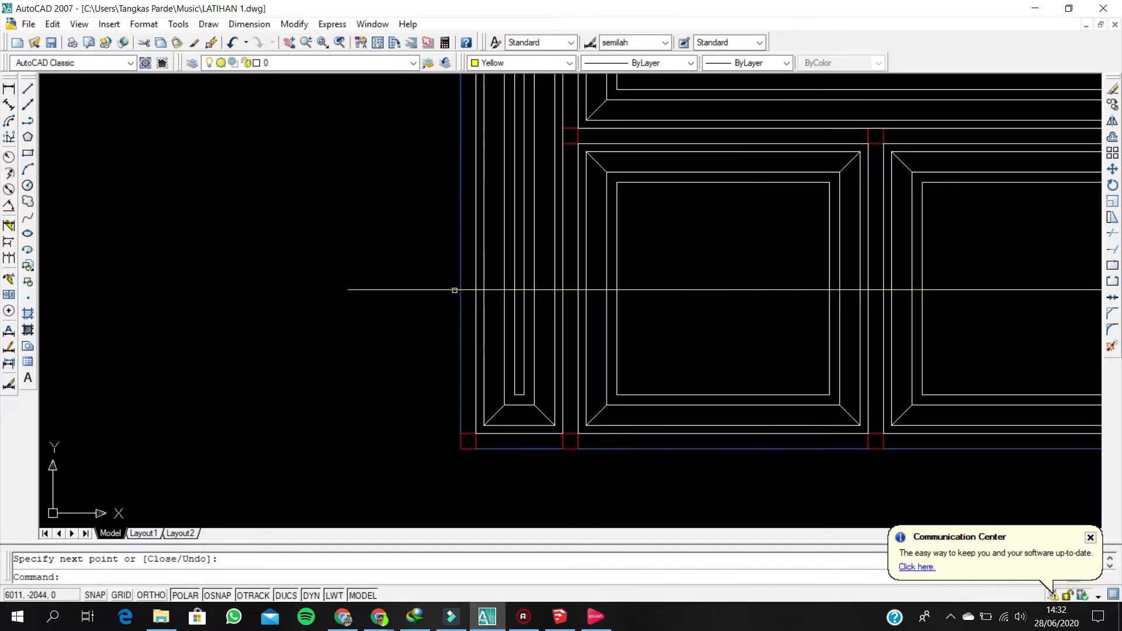
middle_click_drag(581, 289, 510, 301)
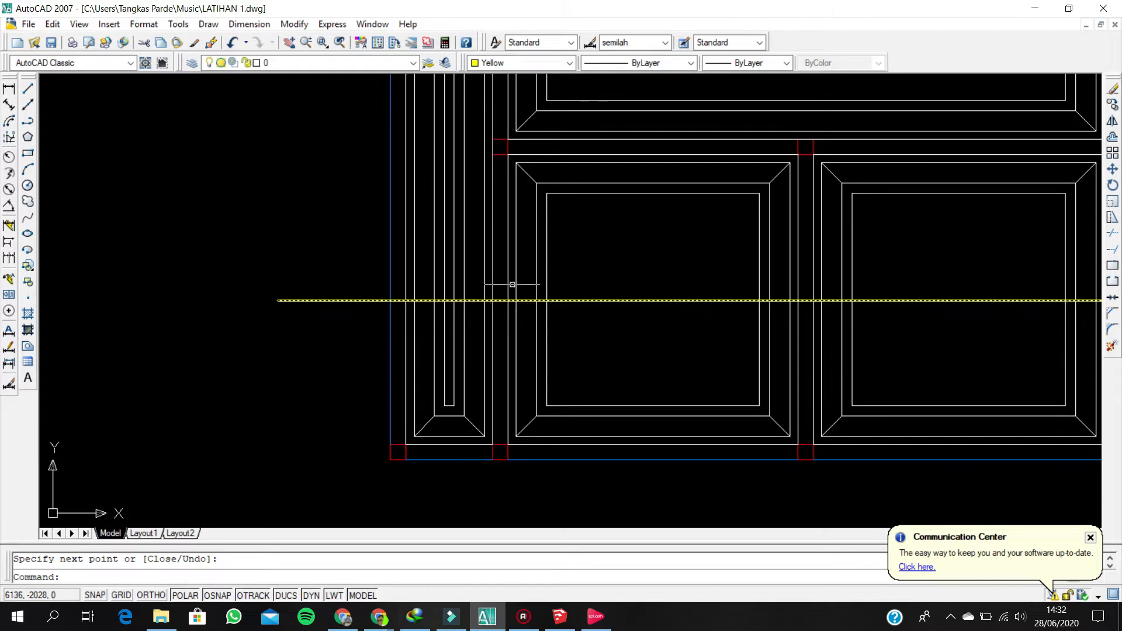
middle_click_drag(653, 325, 416, 325)
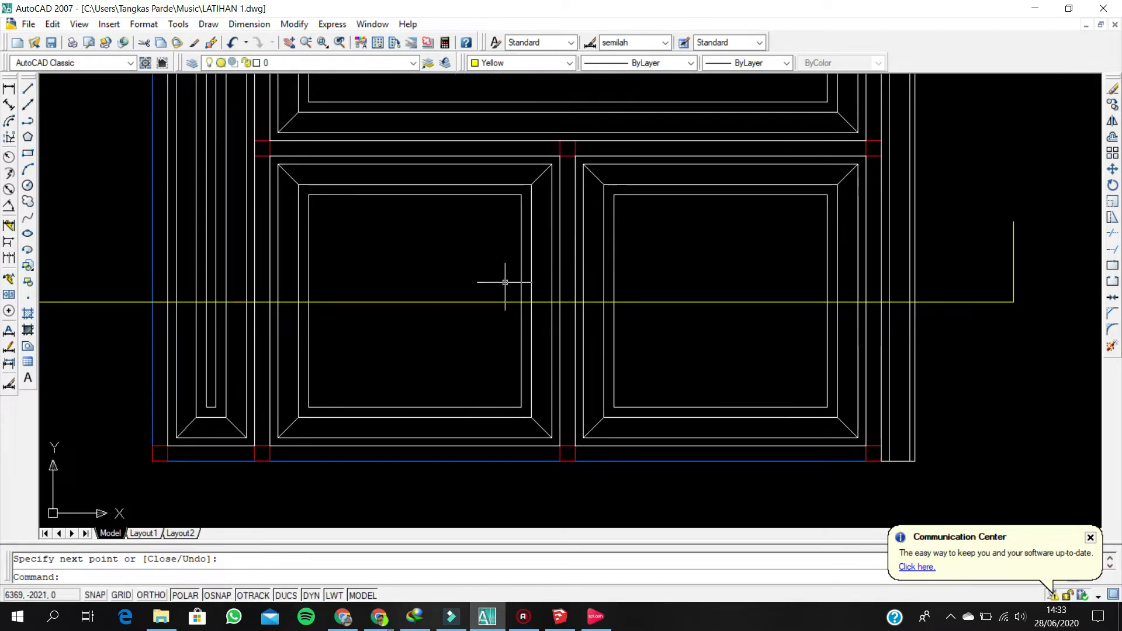
- Erase the rotated foundation plan together with the section line drawn across it
scroll(777, 289, "down", 4)
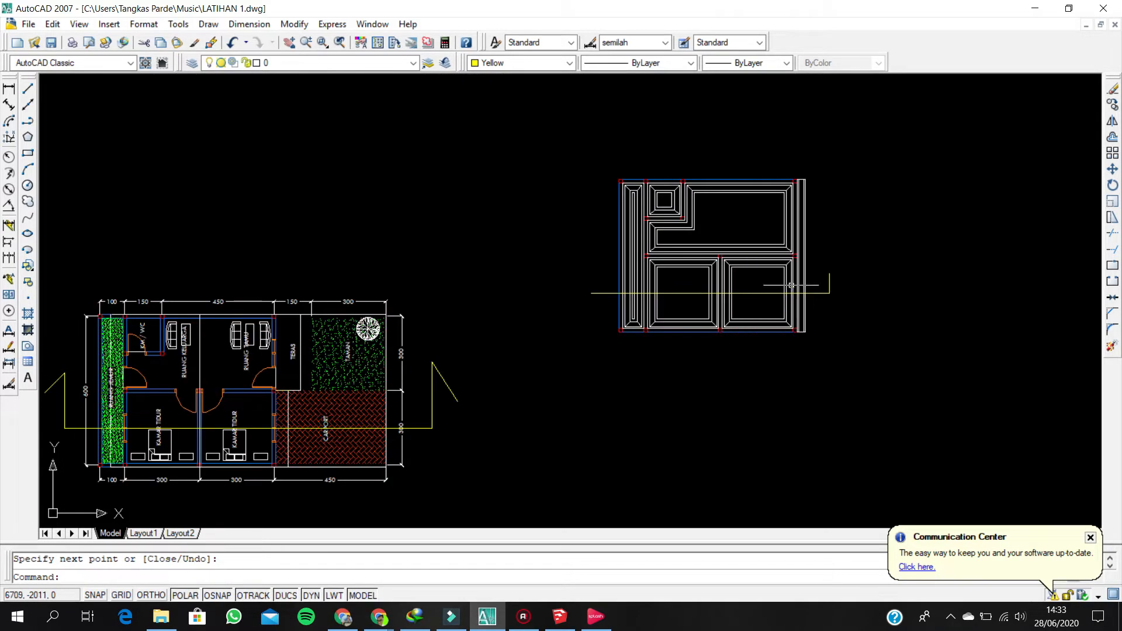
scroll(791, 286, "down", 4)
mouse_move(791, 287)
middle_mouse_down()
mouse_move(681, 455)
mouse_move(668, 403)
middle_mouse_up()
left_click(617, 421)
left_click(594, 363)
left_click(770, 463)
key("Delete")
- Copy the full stone foundation detail from its wall's right edge at floor level to the foot of the section's second wall
middle_click_drag(621, 353, 717, 199)
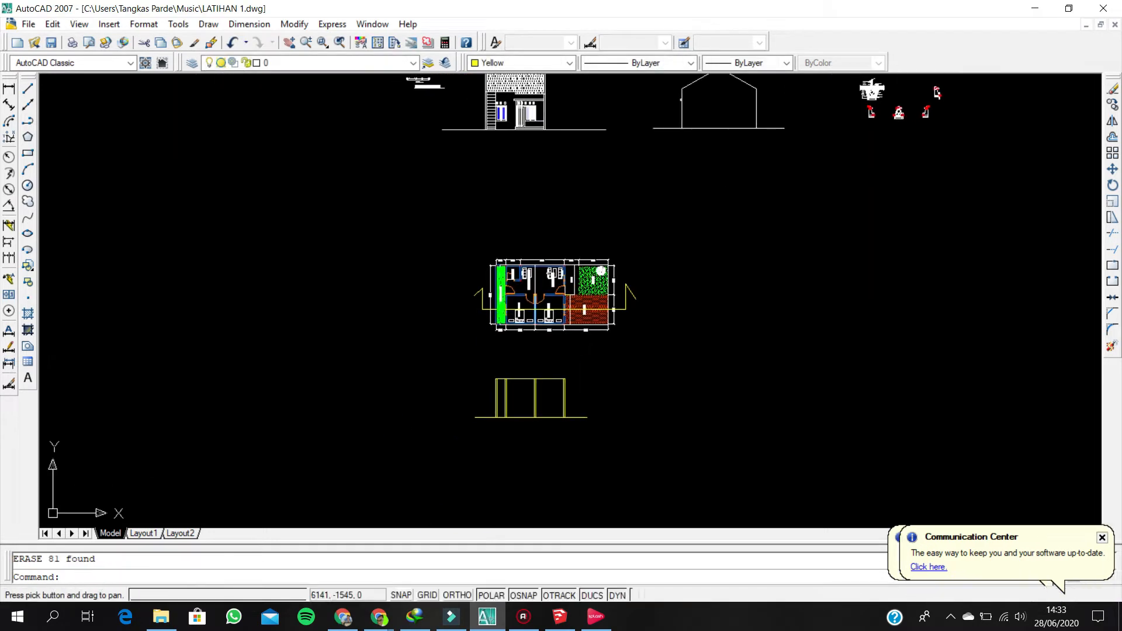
scroll(536, 298, "up", 3)
scroll(459, 330, "down", 1)
middle_click_drag(464, 316, 449, 214)
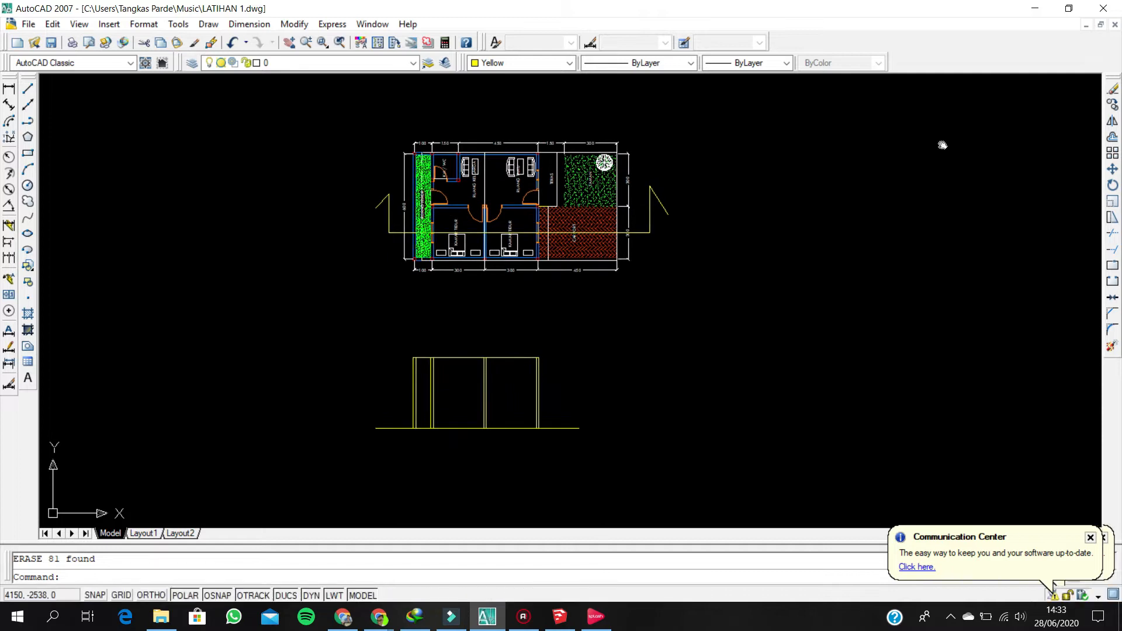
scroll(941, 145, "down", 1)
middle_click_drag(941, 145, 546, 398)
scroll(546, 398, "down", 1)
scroll(643, 205, "up", 7)
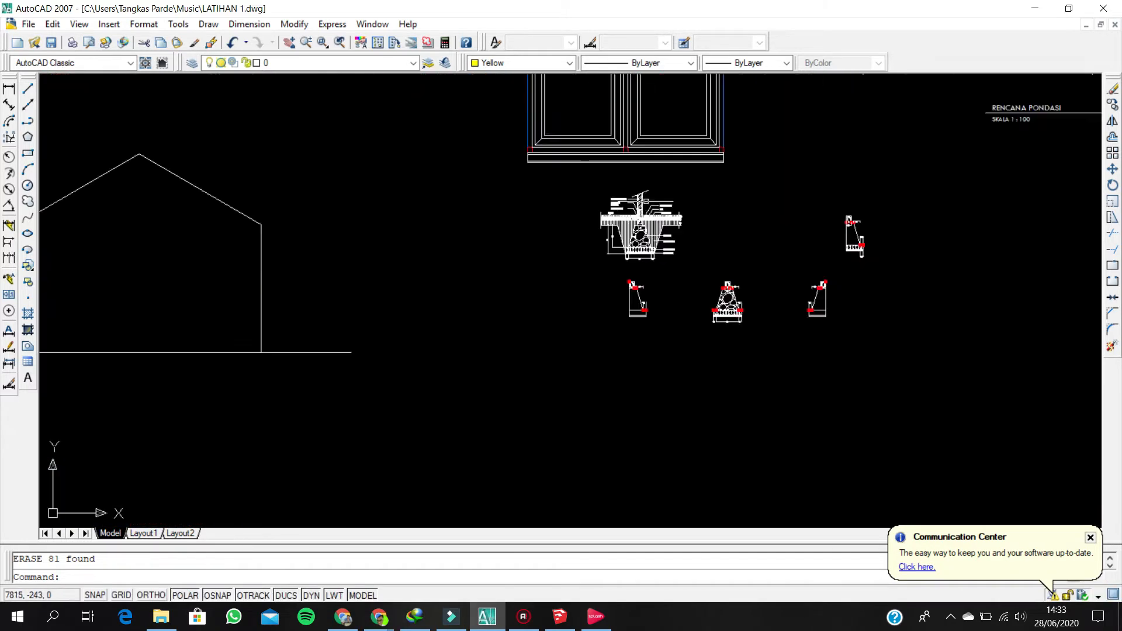
middle_click_drag(676, 256, 674, 284)
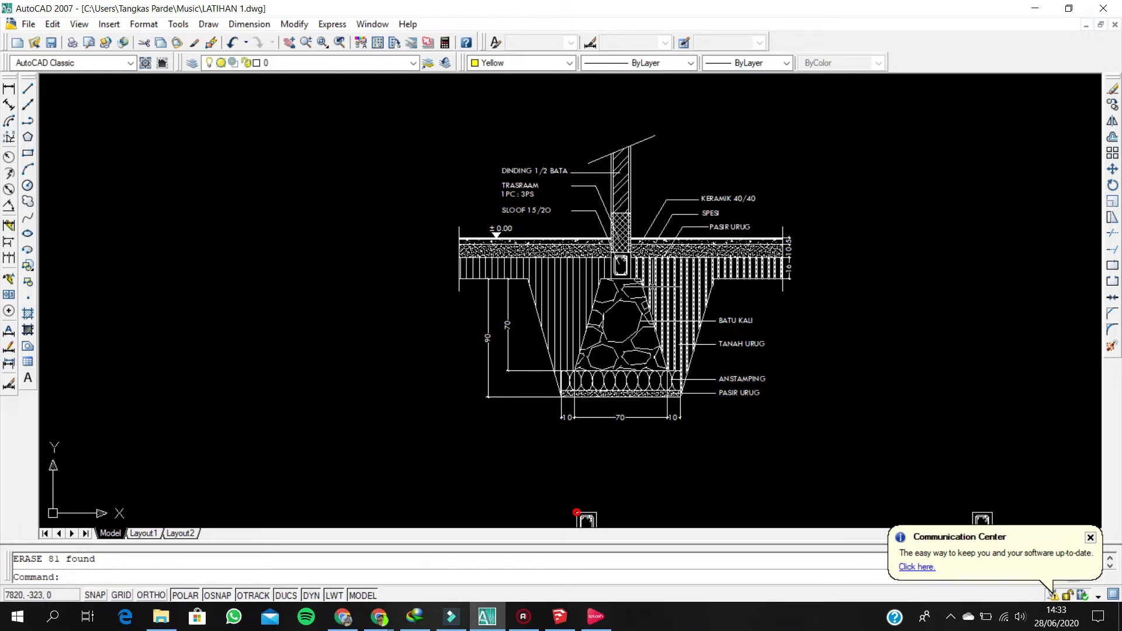
scroll(679, 292, "down", 2)
middle_click_drag(678, 293, 669, 229)
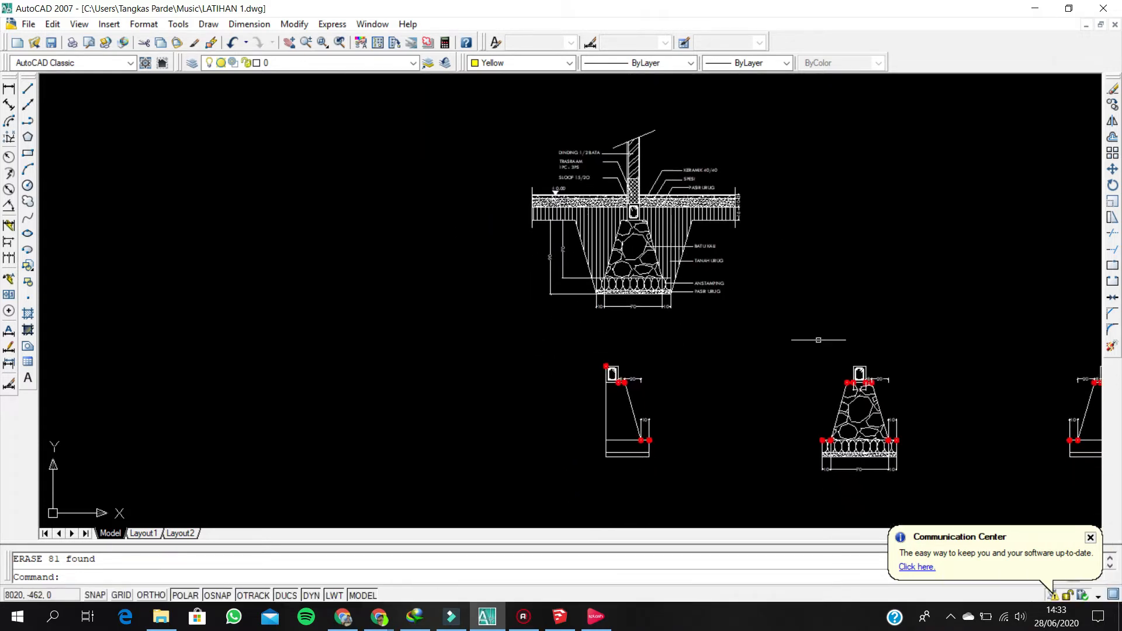
middle_click_drag(804, 335, 796, 328)
left_click(777, 322)
left_click(610, 183)
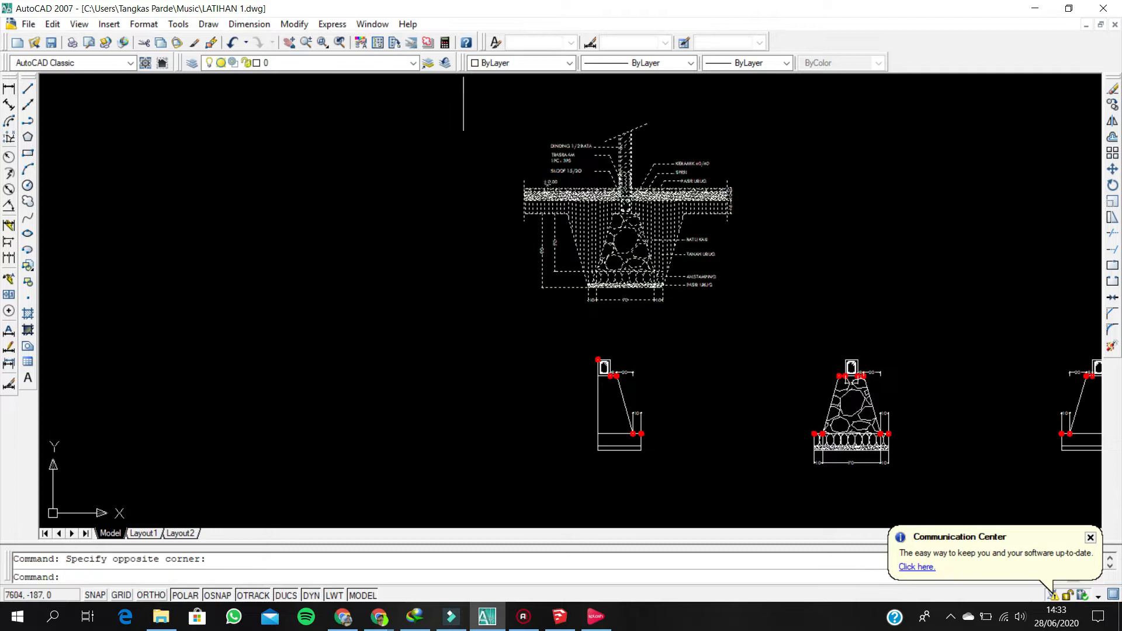
scroll(625, 187, "up", 2)
type("co")
key("Return")
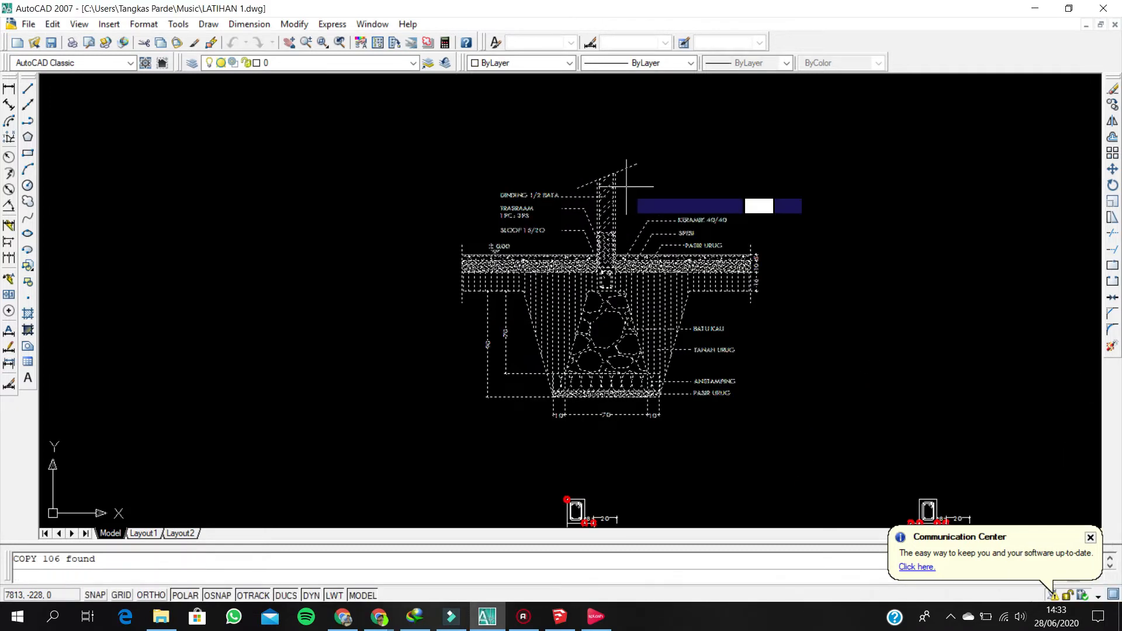
scroll(689, 274, "up", 4)
left_click(692, 273)
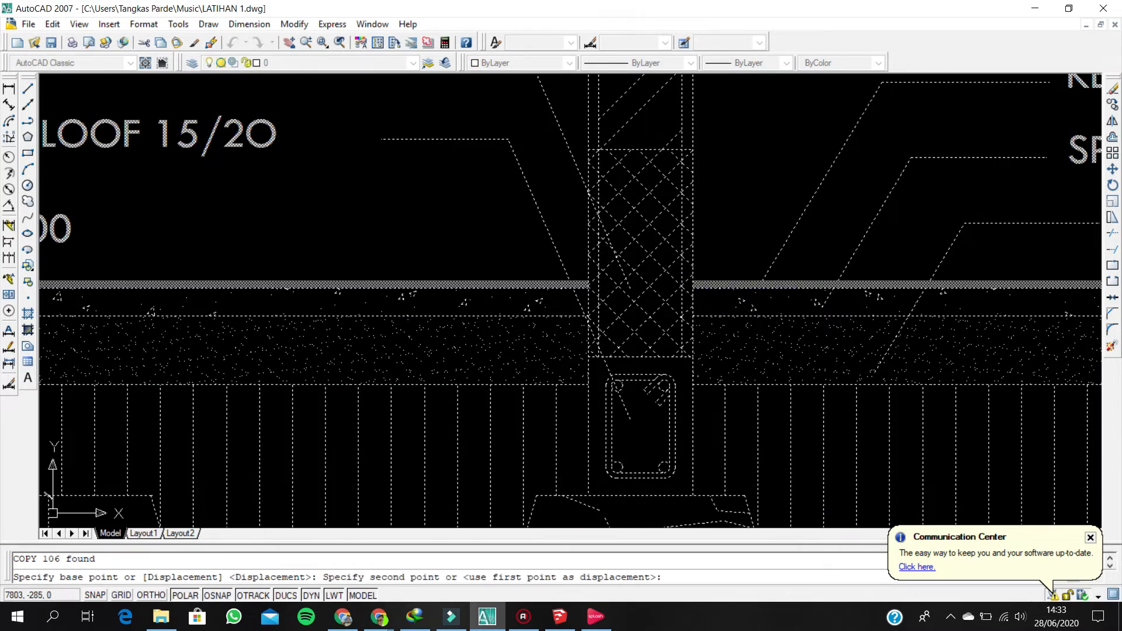
scroll(692, 273, "down", 5)
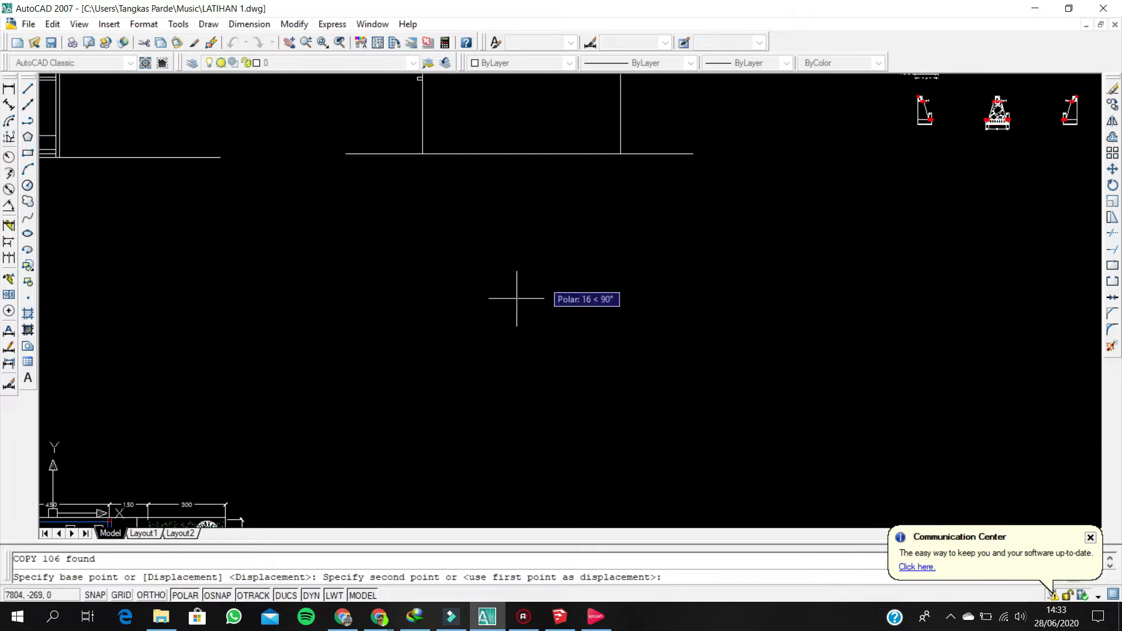
scroll(516, 298, "down", 2)
middle_click_drag(516, 298, 674, 201)
middle_click_drag(479, 385, 652, 228)
scroll(467, 421, "up", 5)
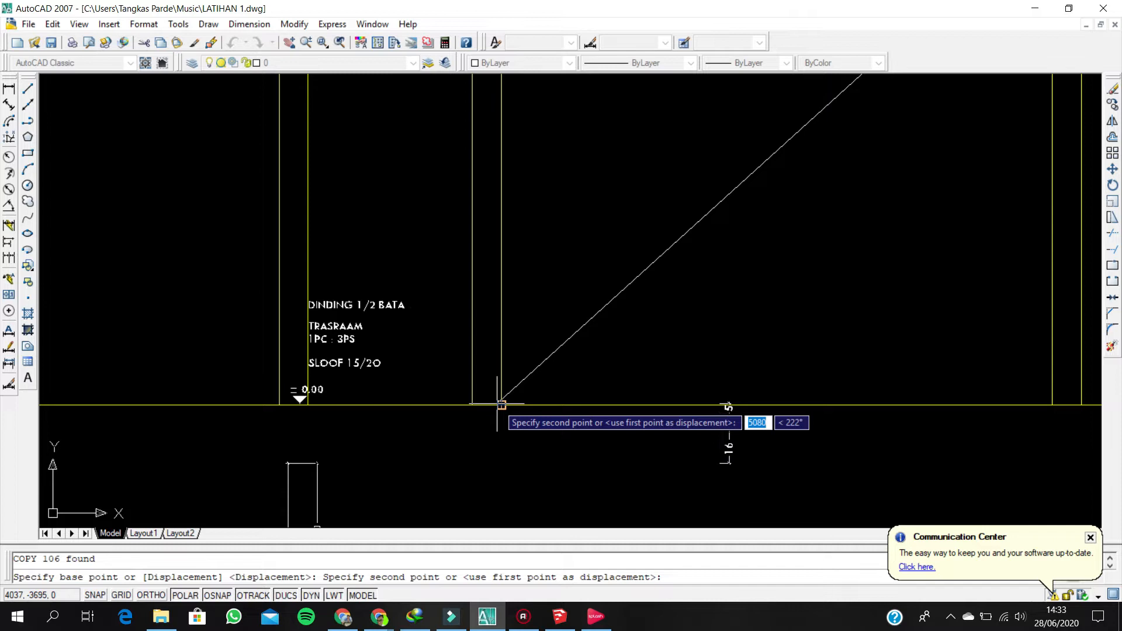
left_click(501, 403)
scroll(501, 403, "down", 5)
middle_click_drag(548, 425, 594, 357)
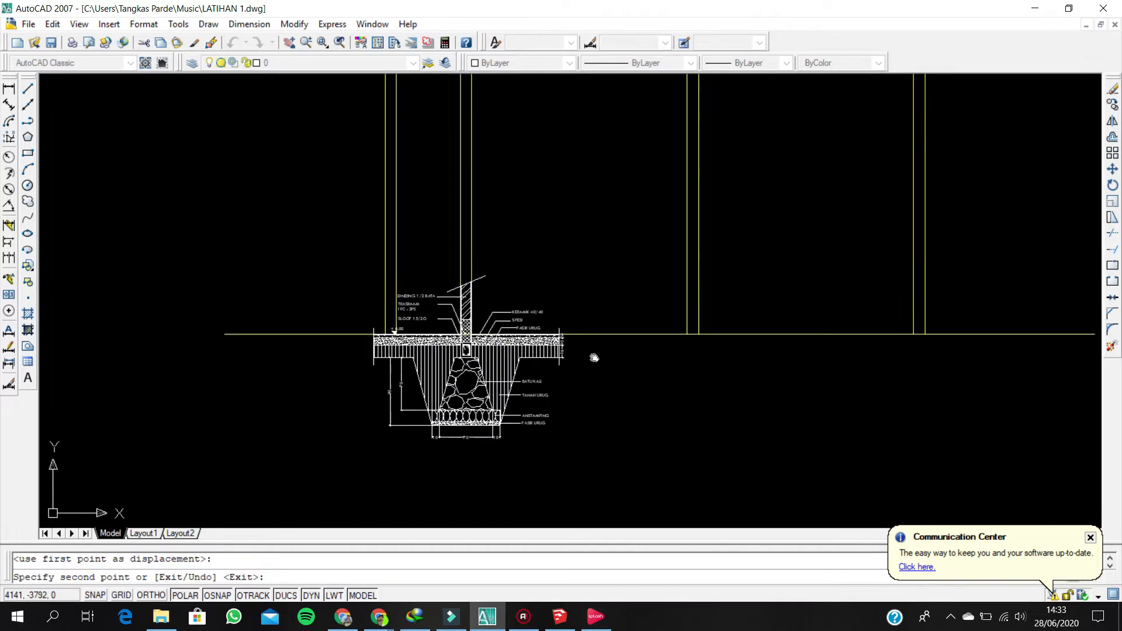
key("Escape")
- Erase the BATU KALI, TANAH URUG, ANSTAMPING and PASIR URUG labels beside the copied foundation, along with their leader lines
scroll(409, 374, "up", 3)
left_click(730, 507)
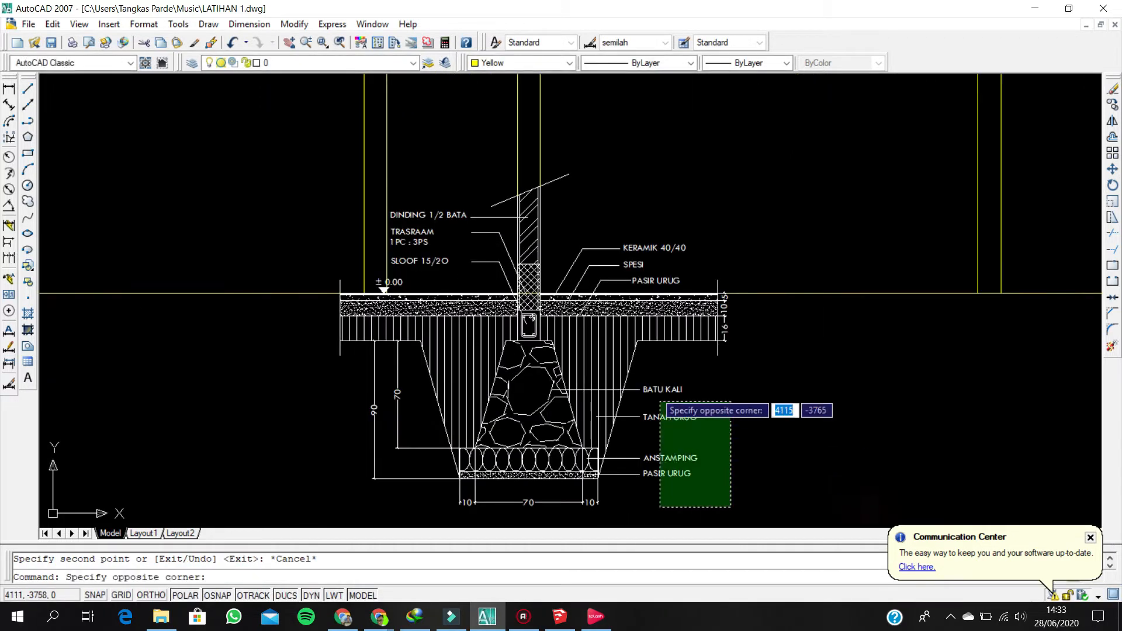
left_click(660, 402)
scroll(468, 467, "up", 2)
key("Delete")
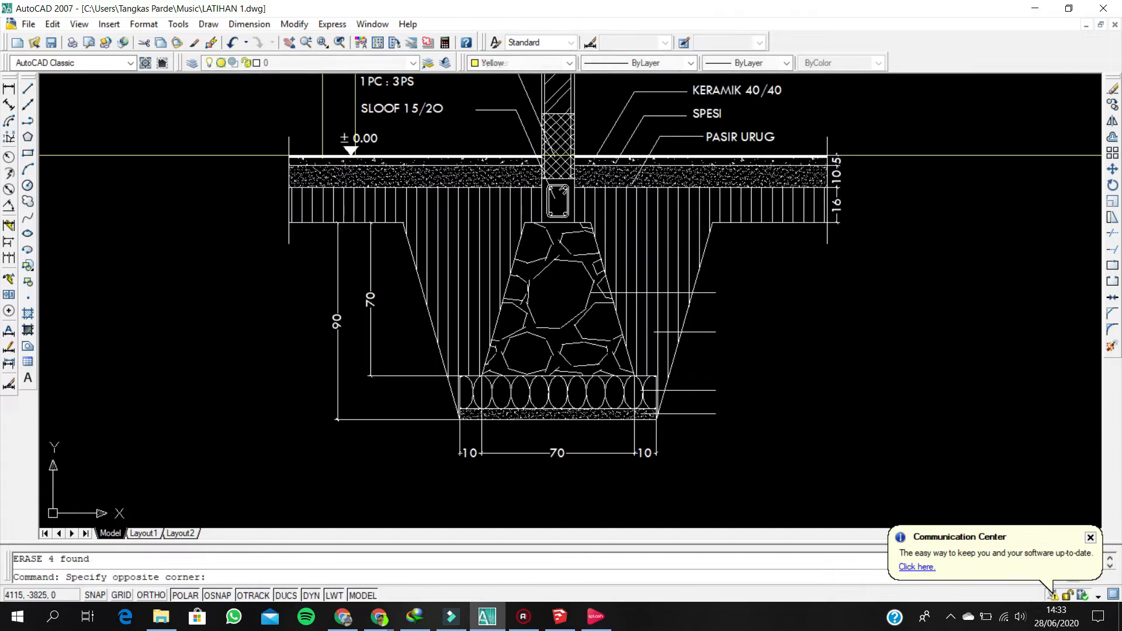
left_click(689, 288)
key("Delete")
- Erase the 10-70-10 width dimensions below the copied footing and the 70 and 90 depth dimensions beside it
left_click(681, 427)
left_click(459, 443)
key("Delete")
left_click(412, 441)
left_click(302, 287)
key("Delete")
- Erase the DINDING, TRASRAAM and SLOOF labels left of the wall, plus the slanted break line at the wall's top
middle_click_drag(390, 206, 362, 380)
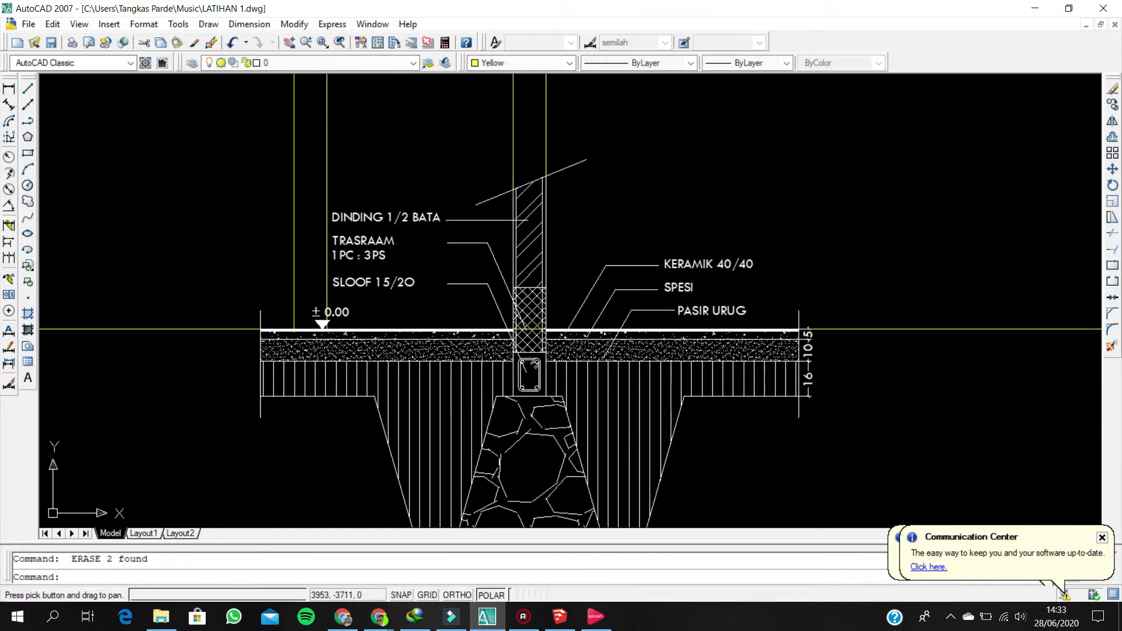
scroll(401, 295, "up", 2)
left_click(458, 290)
left_click(369, 178)
key("Delete")
left_click(521, 302)
left_click(503, 134)
key("Delete")
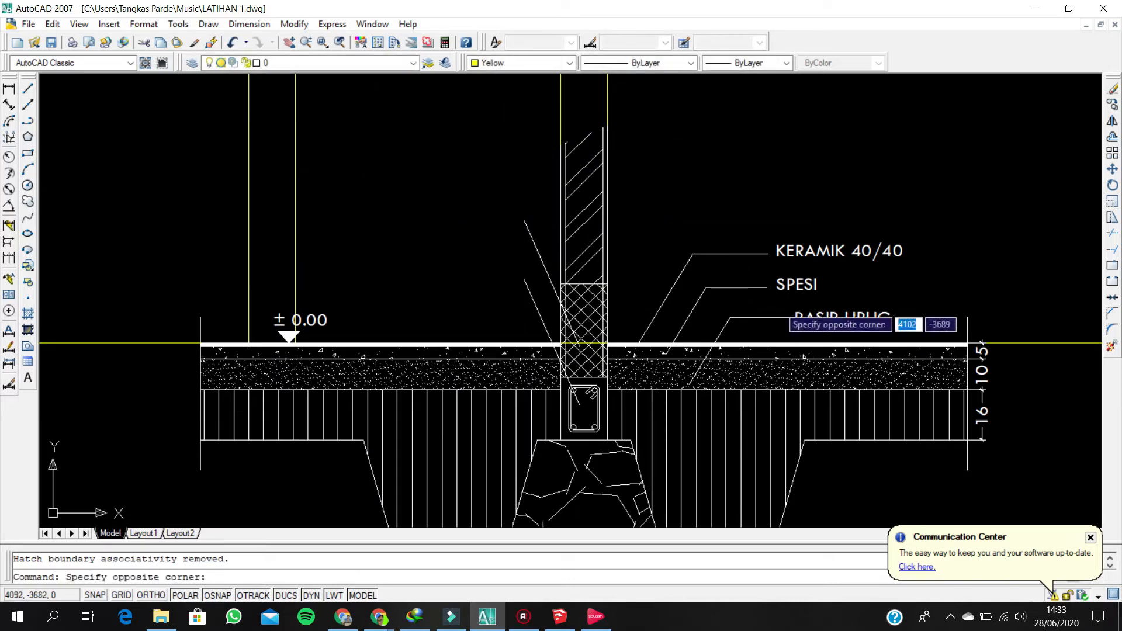
- Erase the KERAMIK, SPESI and PASIR URUG labels with their leaders, and the leader remnants left of the wall
left_click(786, 316)
key("Delete")
left_click(516, 235)
key("Delete")
scroll(501, 213, "down", 2)
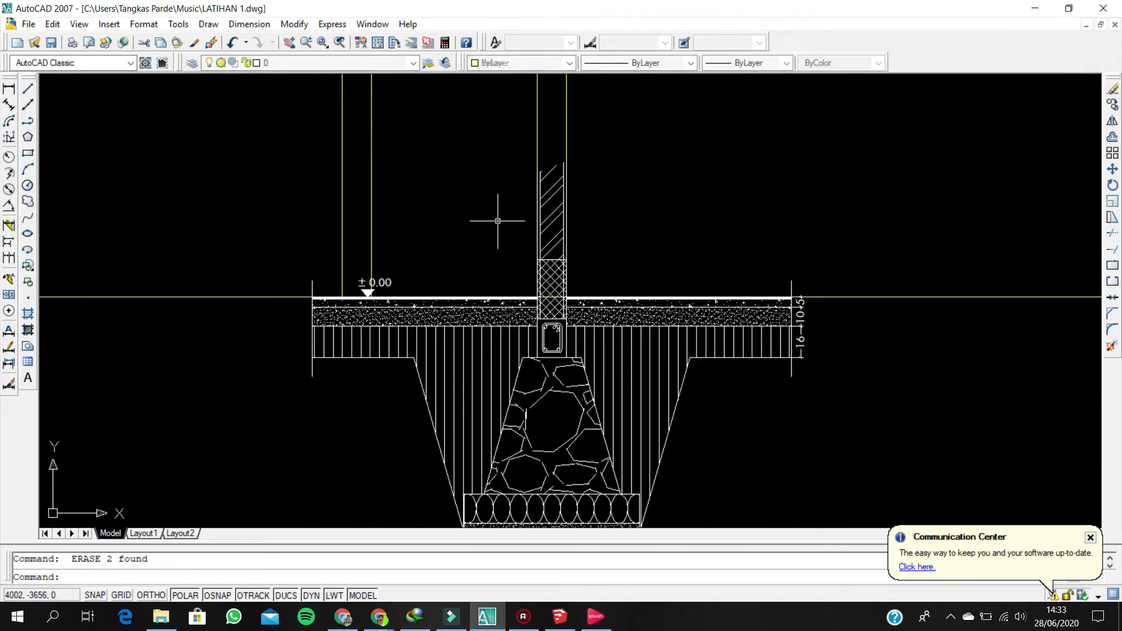
- Erase the vertical end line and the soil, sand and screed hatches on the foundation's right side
scroll(789, 367, "up", 2)
left_click(825, 380)
key("Delete")
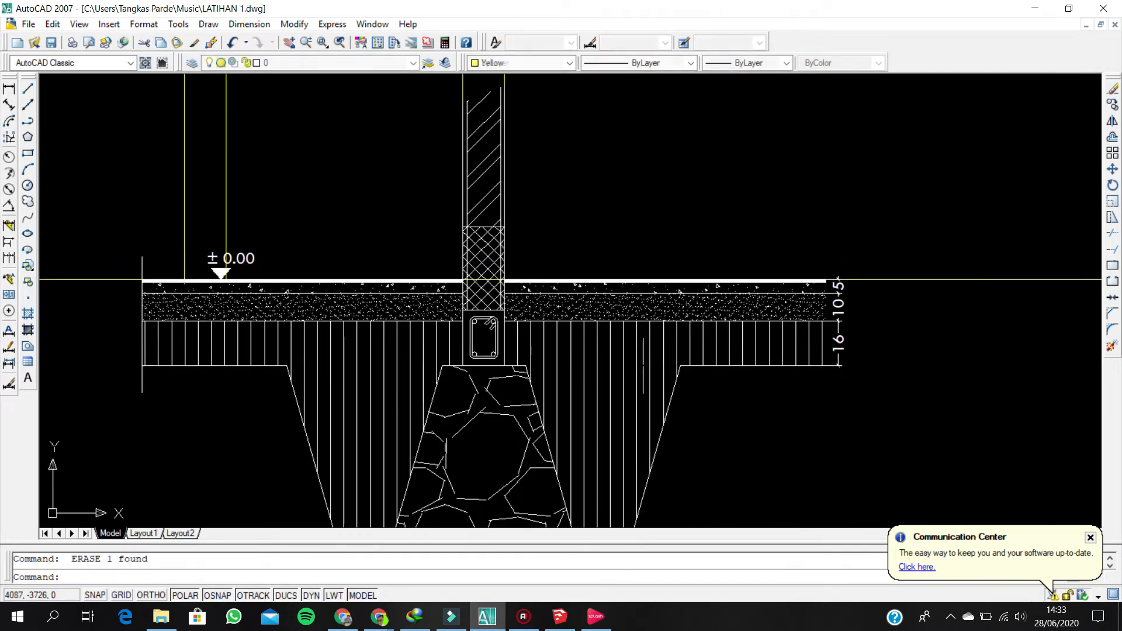
left_click(573, 310)
key("Delete")
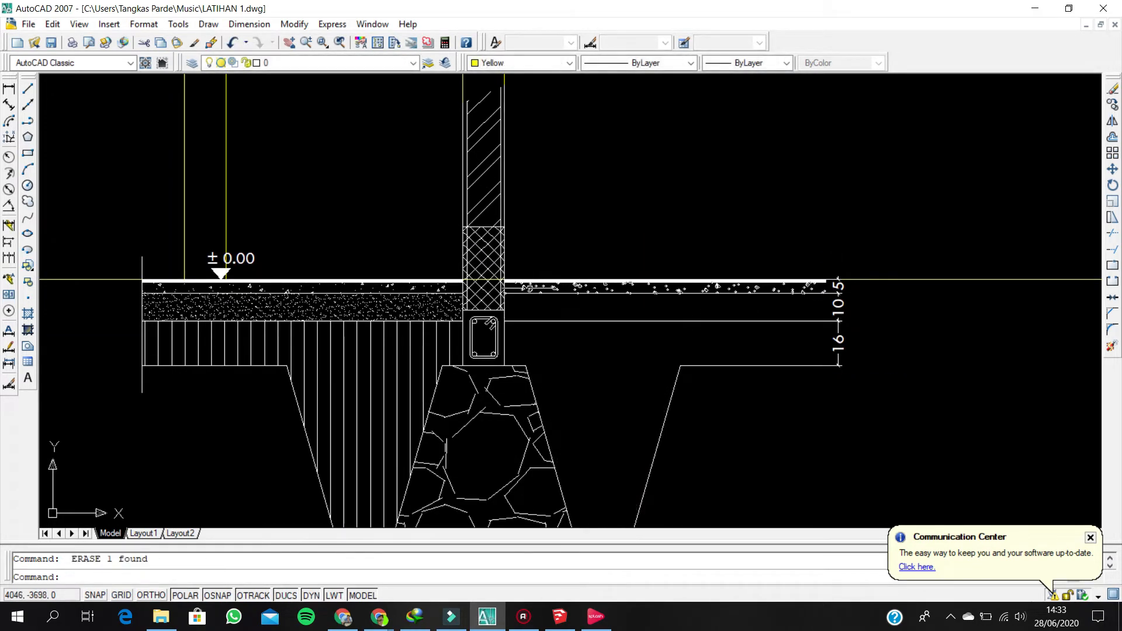
key("Delete")
- Erase the solid white tile fill of the floor on the wall's right side
scroll(522, 287, "up", 3)
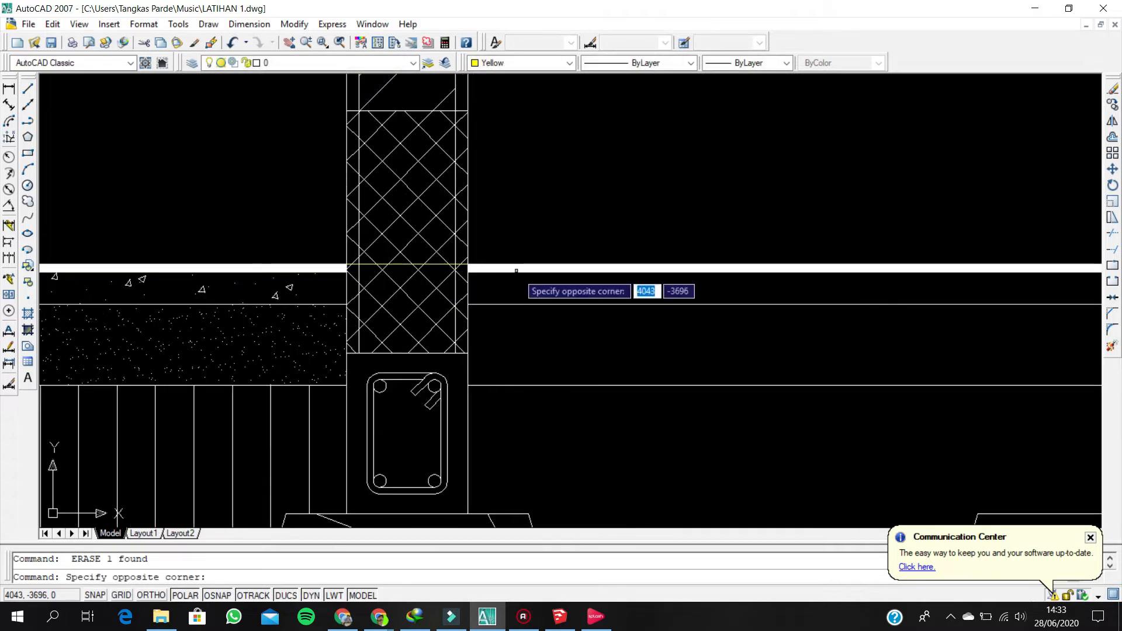
key("Escape")
scroll(485, 267, "up", 4)
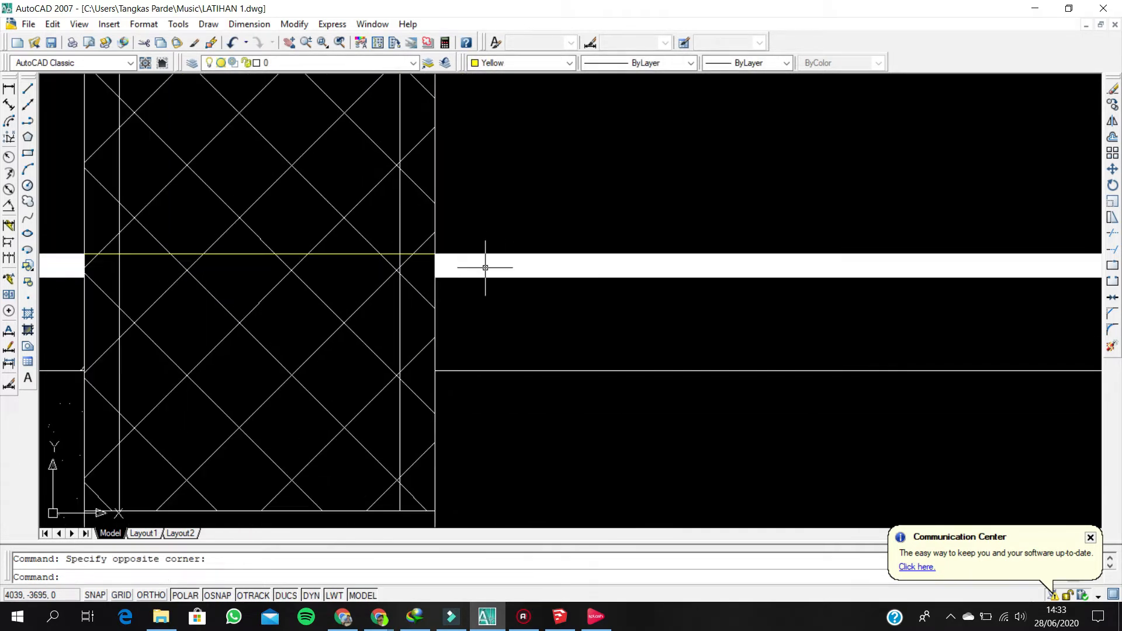
scroll(479, 265, "down", 5)
key("Return")
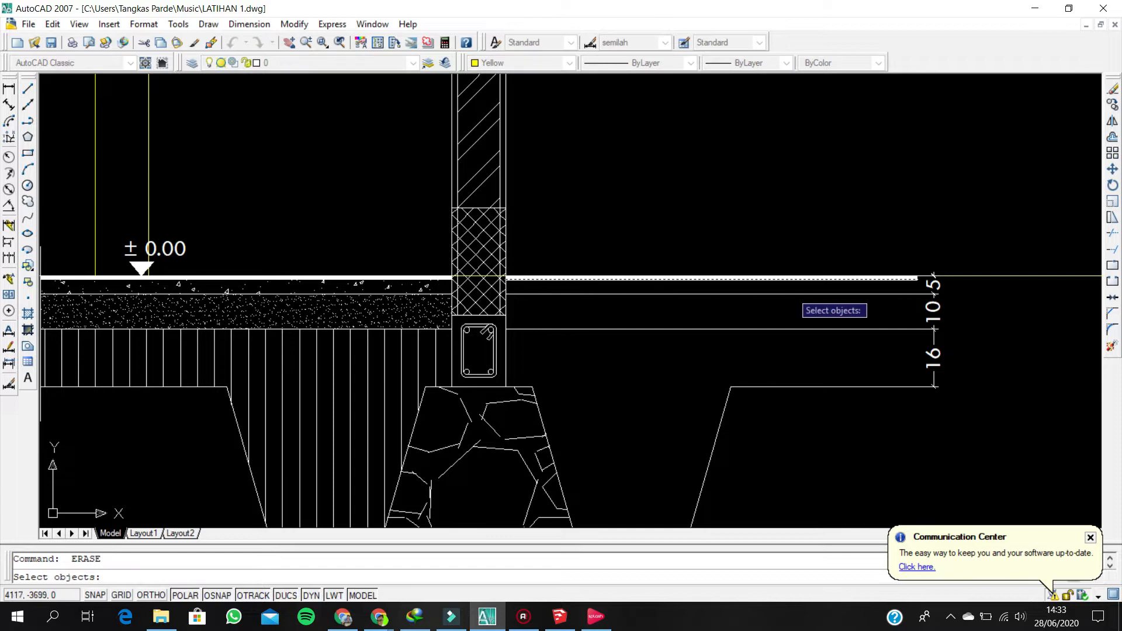
scroll(942, 266, "up", 5)
key("Escape")
left_click(930, 254)
key("Return")
scroll(929, 258, "down", 5)
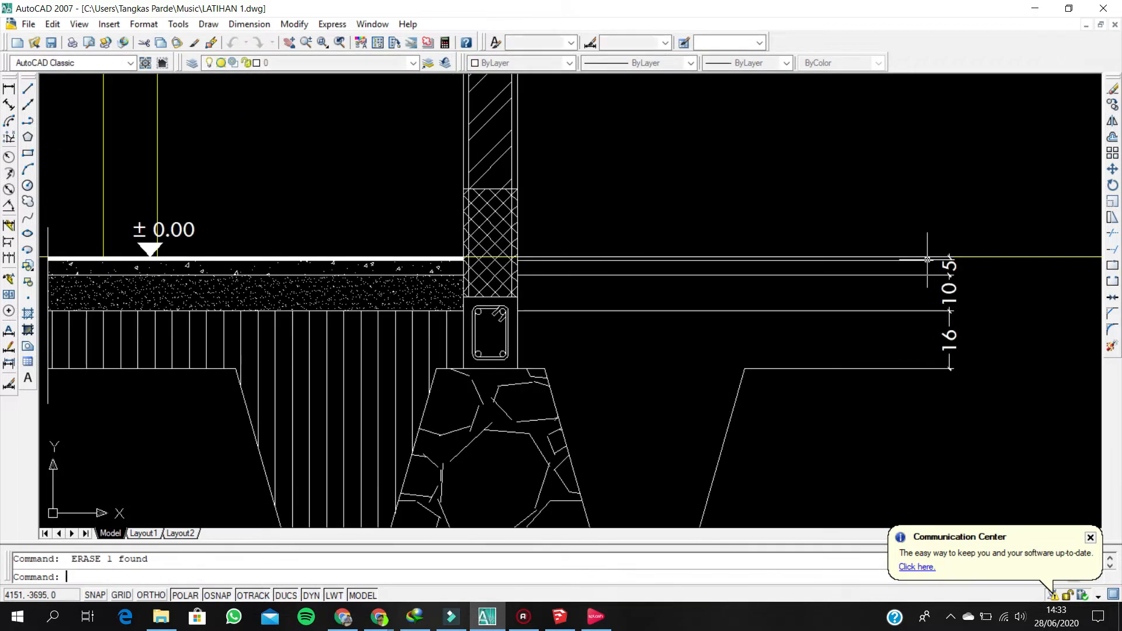
- Erase the solid white tile fill and the vertical end line on the foundation's left side
middle_click_drag(282, 268, 910, 253)
scroll(730, 222, "up", 4)
scroll(619, 282, "up", 4)
left_click(625, 272)
key("Escape")
scroll(523, 279, "down", 4)
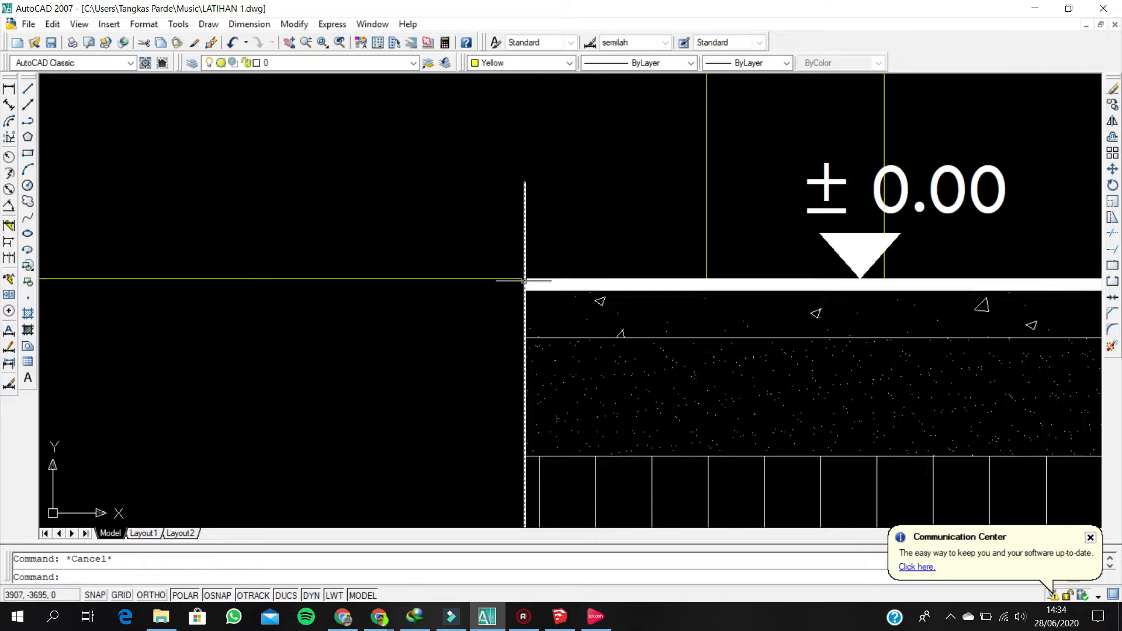
scroll(528, 280, "up", 6)
left_click(531, 281)
key("Return")
key("Escape")
left_click(550, 291)
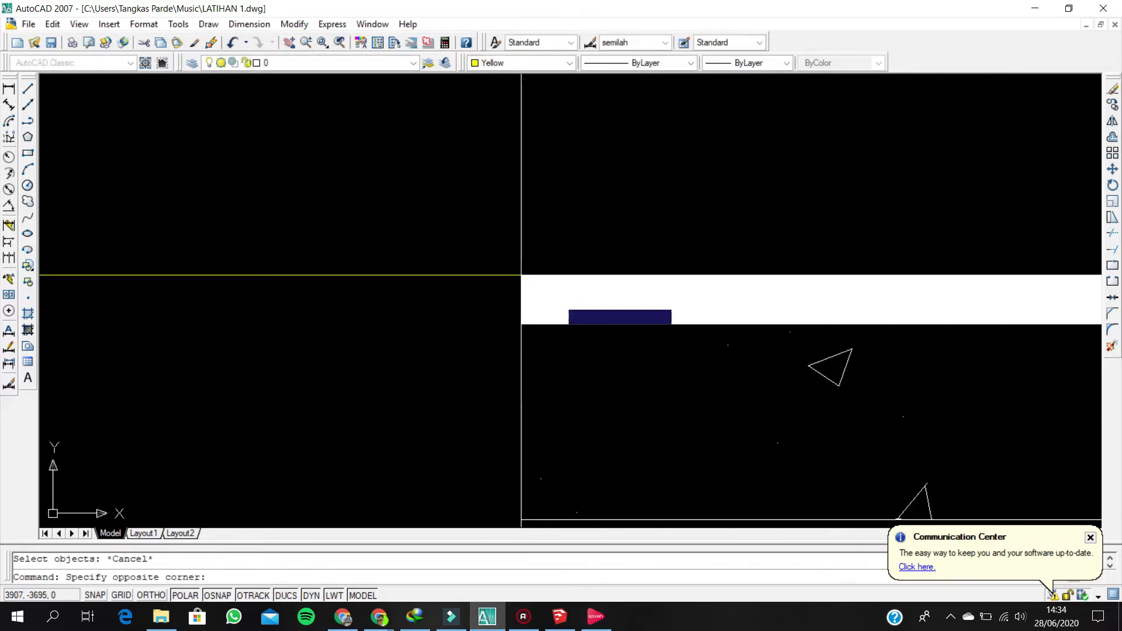
left_click(496, 295)
key("Return")
scroll(476, 296, "down", 5)
- Erase the soil, sand and screed hatches on the foundation's left side
middle_click_drag(623, 379, 531, 281)
scroll(532, 280, "down", 2)
left_click(683, 331)
left_click(663, 310)
key("Return")
left_click(618, 251)
key("Return")
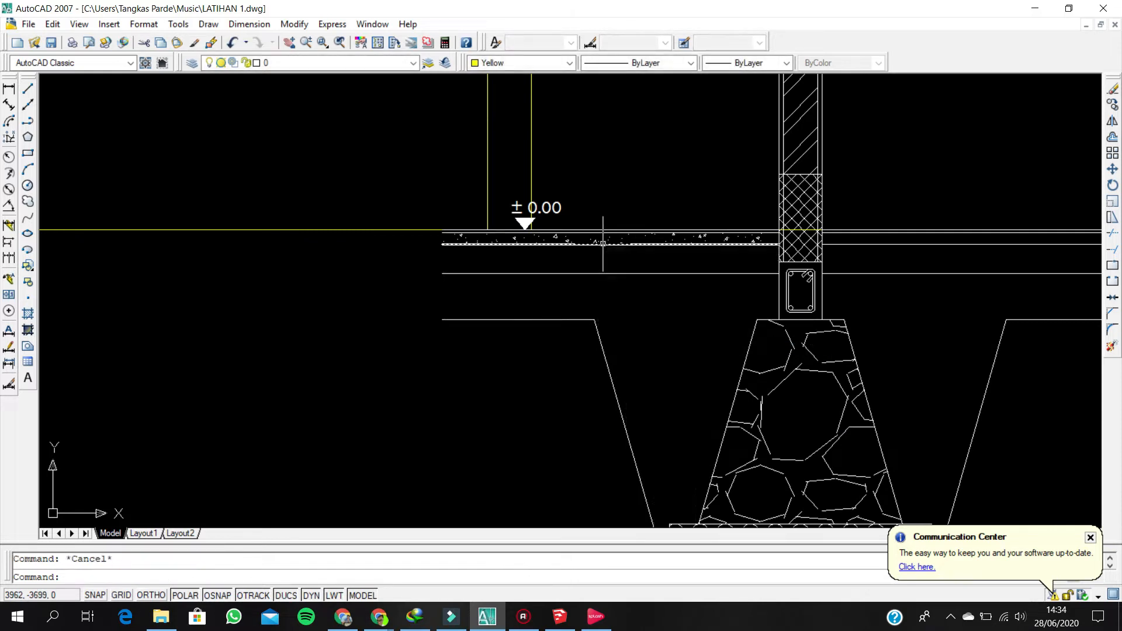
key("Return")
- Erase the 16, 10 and 5 layer thickness dimensions at the right end of the floor
scroll(513, 272, "down", 3)
scroll(777, 257, "up", 3)
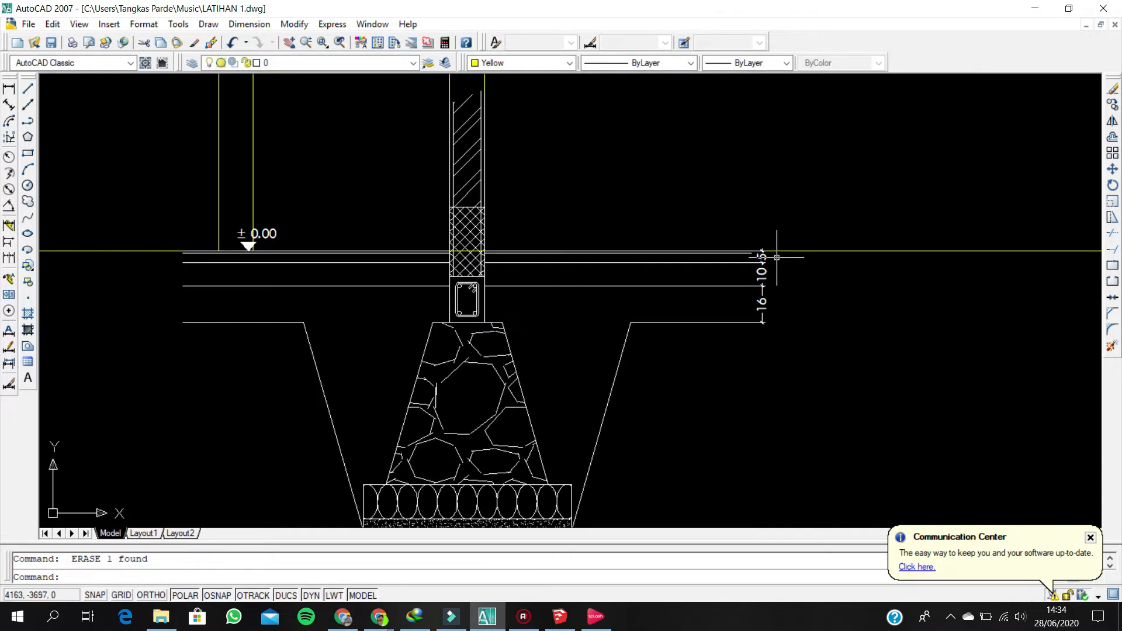
key("Return")
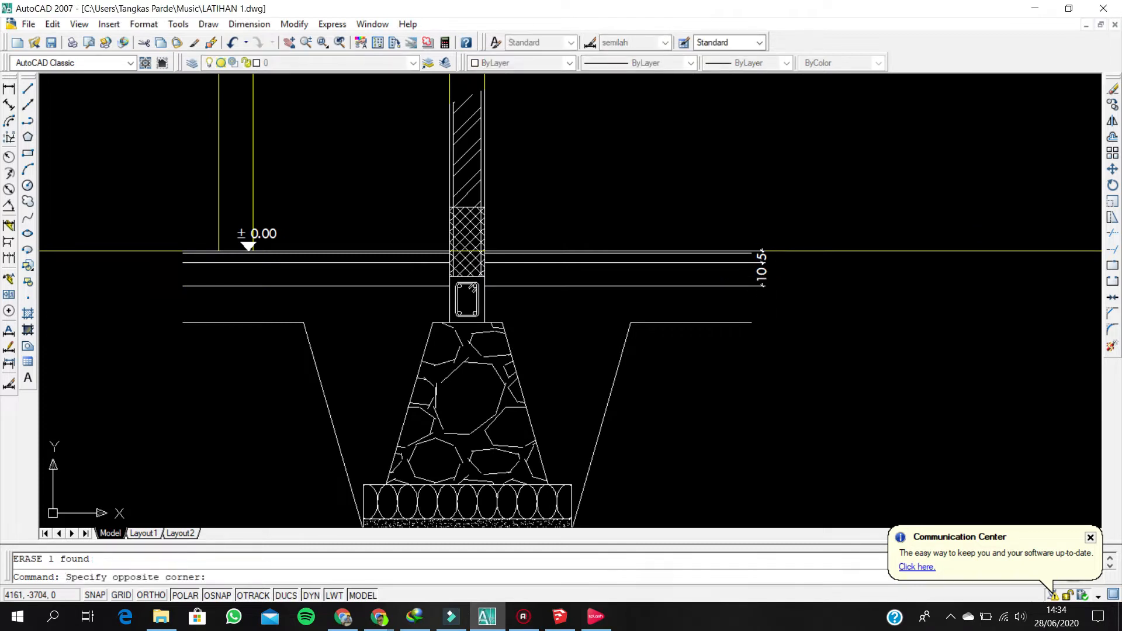
scroll(233, 257, "down", 4)
- Copy the cleaned foundation from its wall's right edge at floor level to the feet of the third and fourth walls
mouse_move(302, 352)
middle_mouse_down()
mouse_move(328, 364)
mouse_move(365, 413)
middle_mouse_up()
scroll(375, 401, "down", 2)
scroll(371, 347, "up", 5)
scroll(324, 317, "down", 5)
scroll(298, 322, "up", 3)
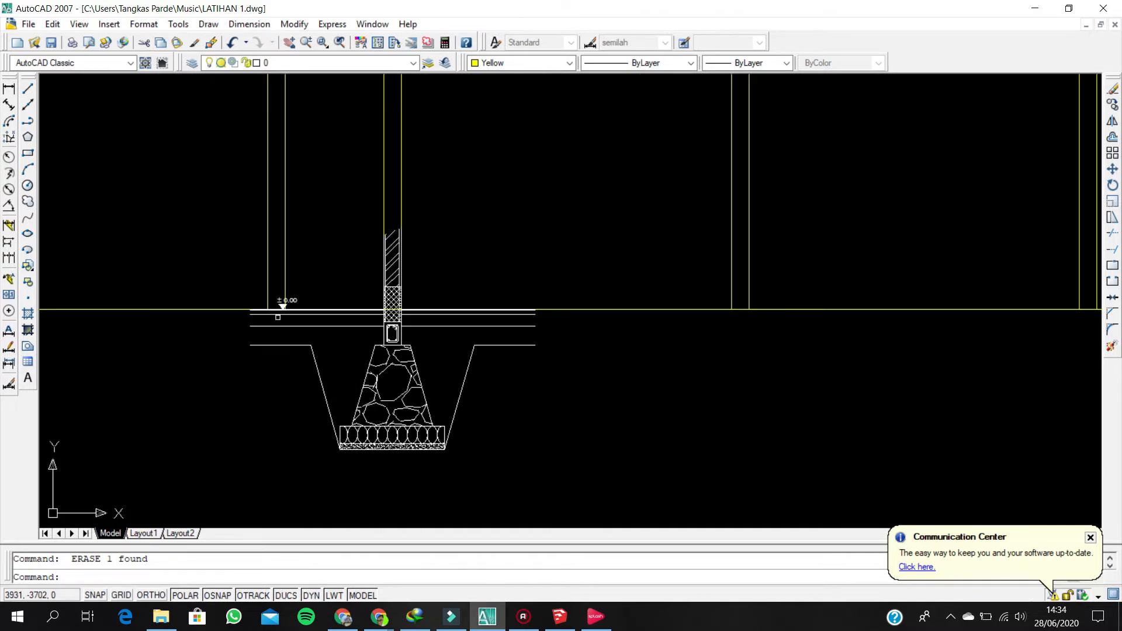
left_click(597, 474)
scroll(418, 322, "up", 2)
type("co")
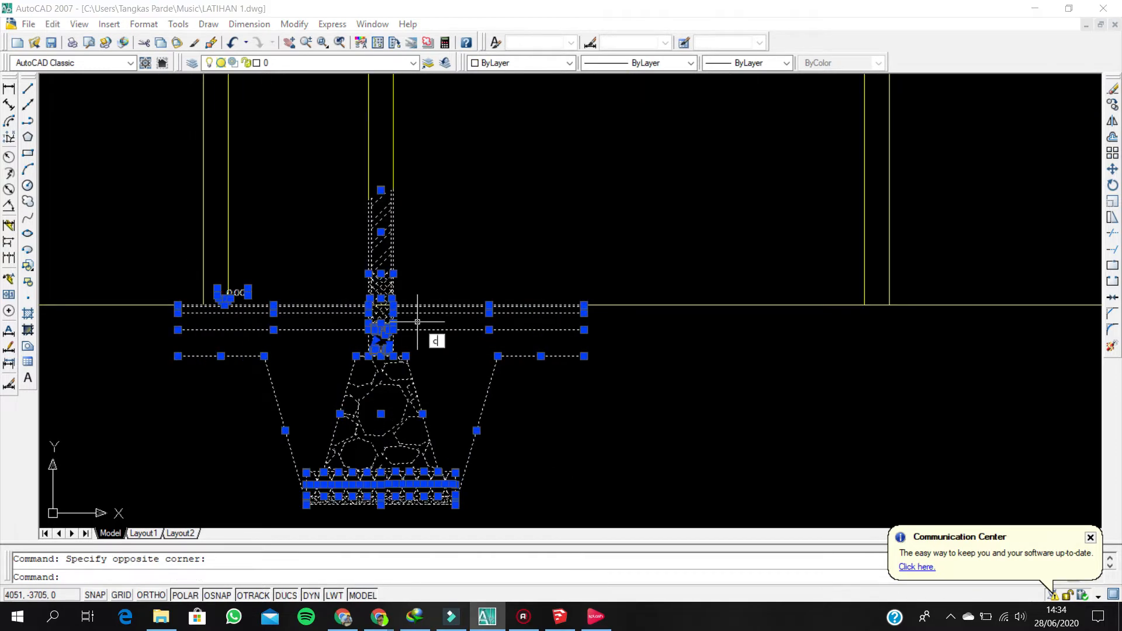
key("space")
scroll(417, 322, "up", 5)
scroll(403, 323, "up", 2)
left_click(383, 325)
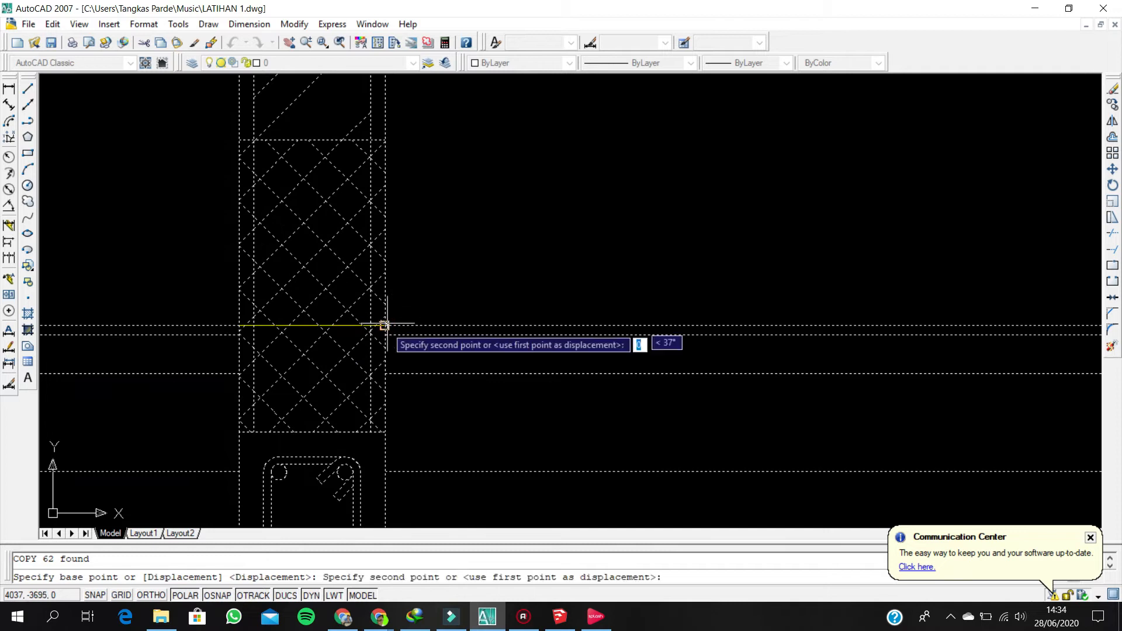
scroll(383, 325, "down", 5)
middle_click_drag(1007, 308, 402, 310)
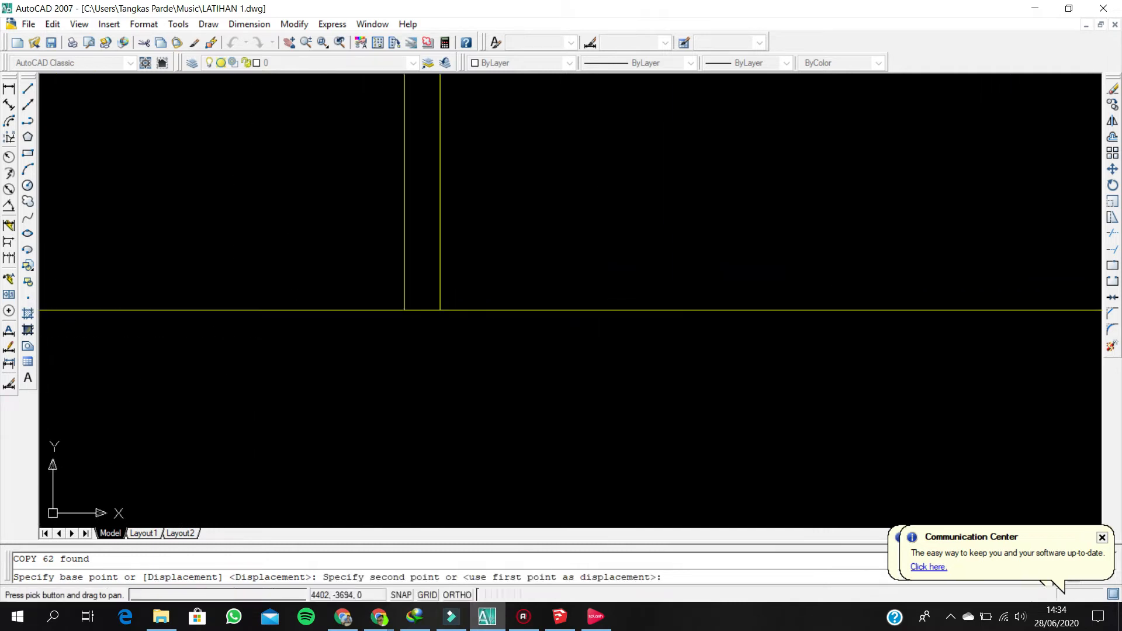
left_click(440, 311)
scroll(440, 327, "down", 2)
middle_click_drag(726, 340, 401, 348)
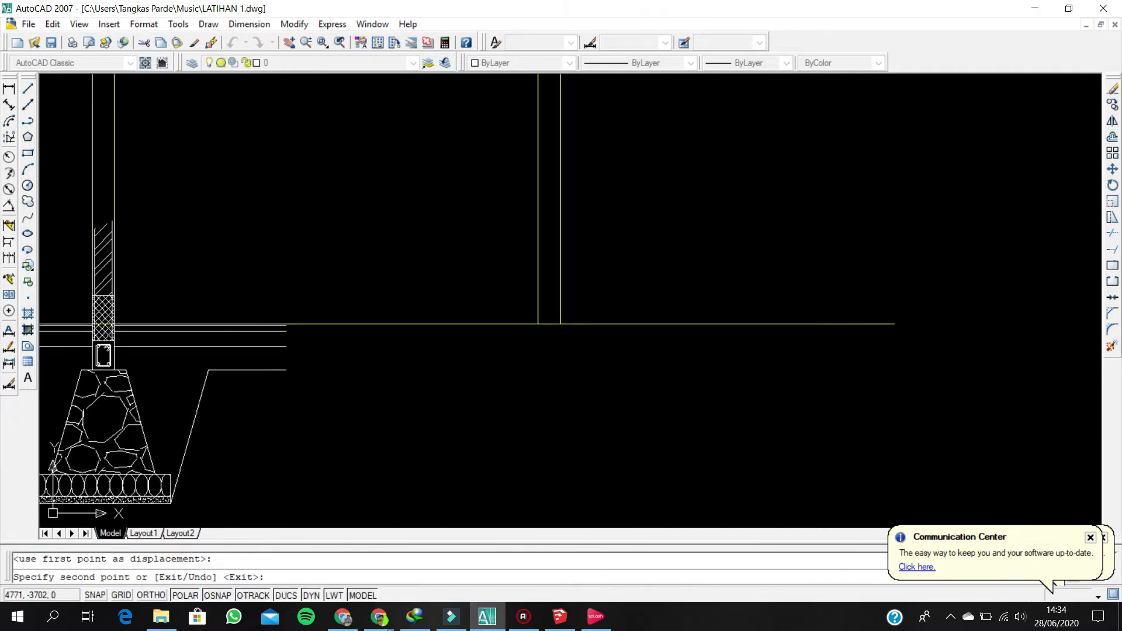
left_click(560, 324)
scroll(558, 372, "down", 4)
middle_click_drag(554, 372, 763, 348)
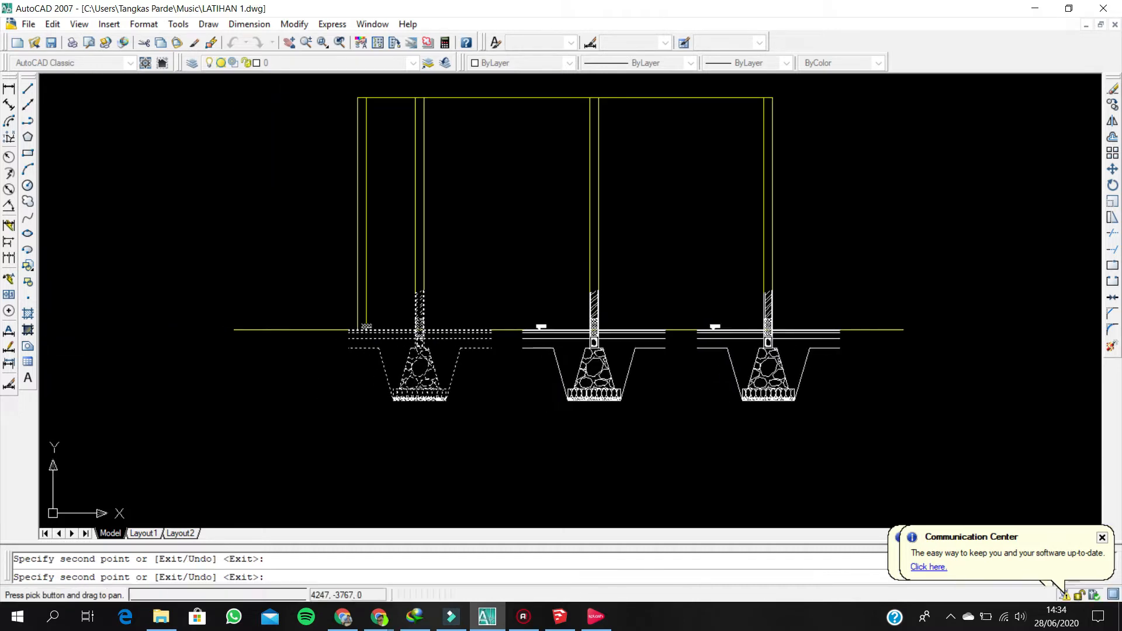
key("Escape")
scroll(312, 359, "up", 6)
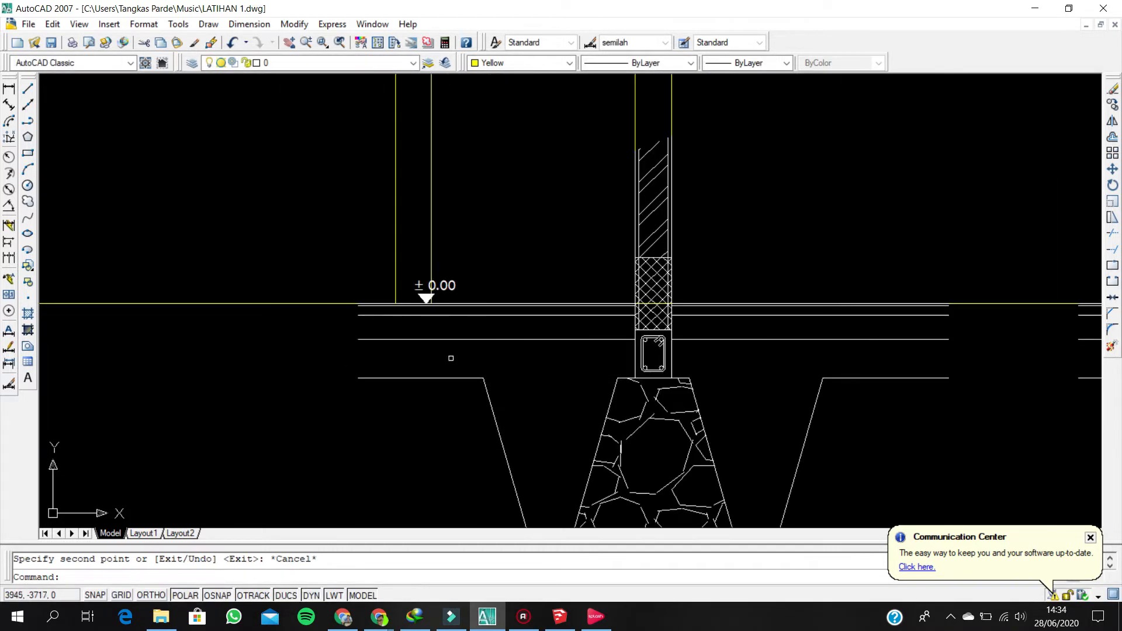
- Move the ±0.00 level mark horizontally off the wall line into the gap before the stone foundation
scroll(441, 290, "up", 5)
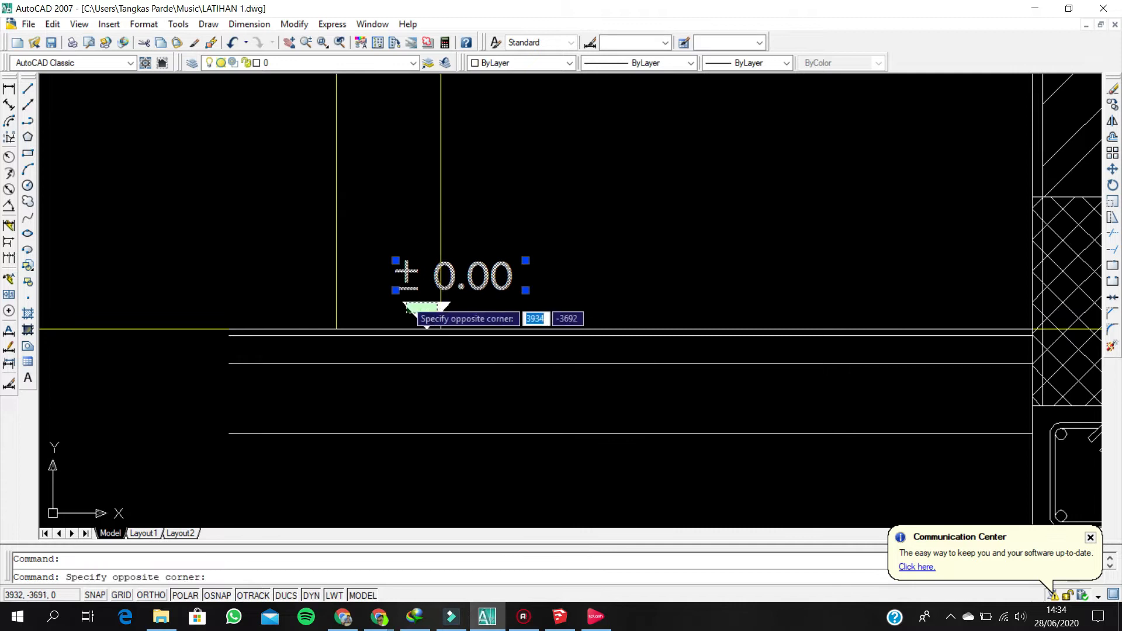
scroll(416, 285, "down", 2)
key("m")
key("Return")
left_click(456, 218)
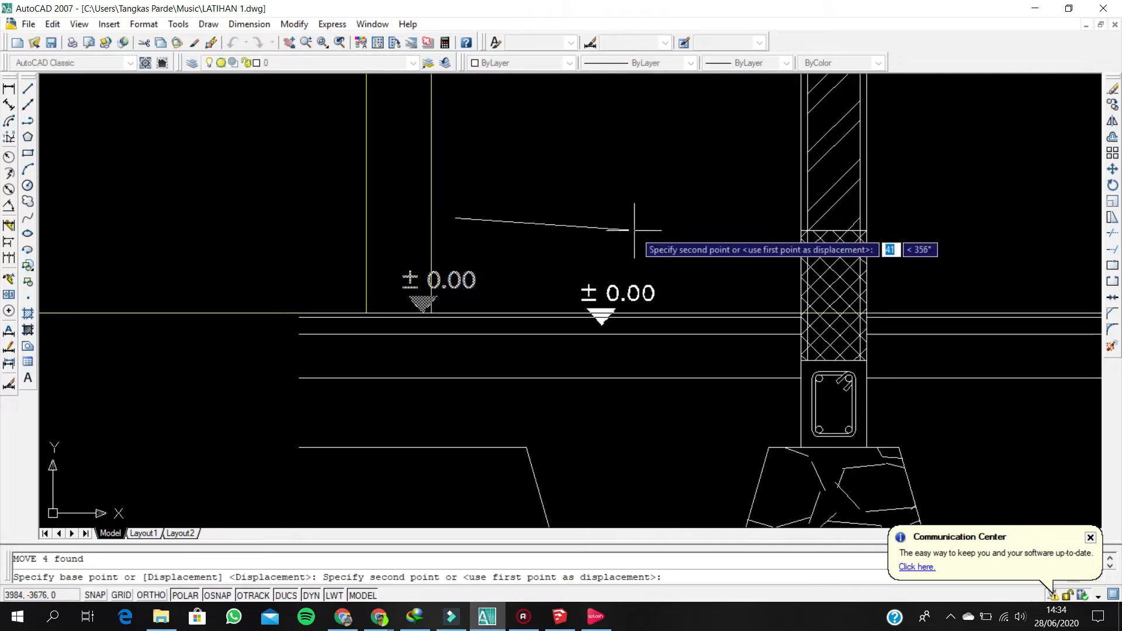
left_click(642, 218)
- Locate the half-foundation details below the foundation plan and dismiss the Communication Center notification
scroll(508, 276, "down", 10)
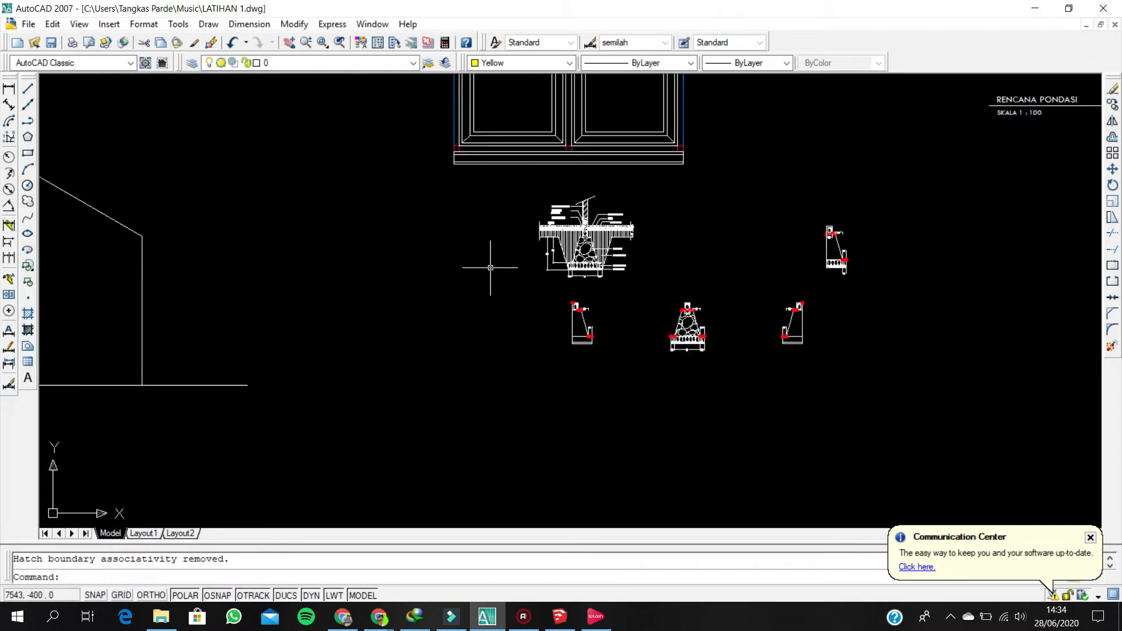
scroll(555, 293, "up", 4)
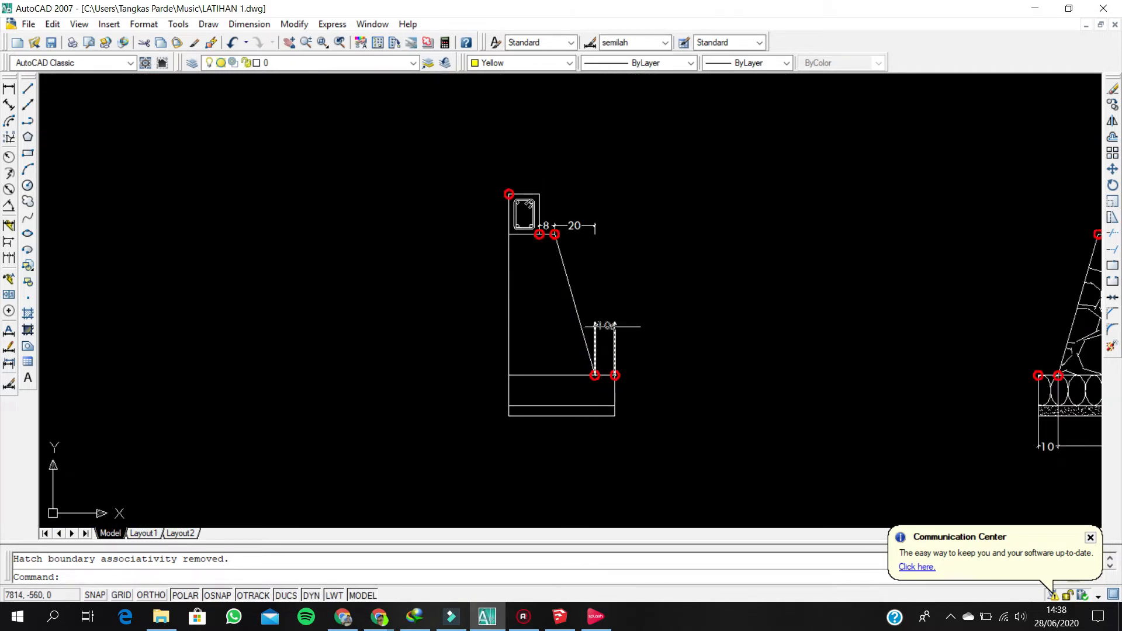
scroll(614, 330, "down", 6)
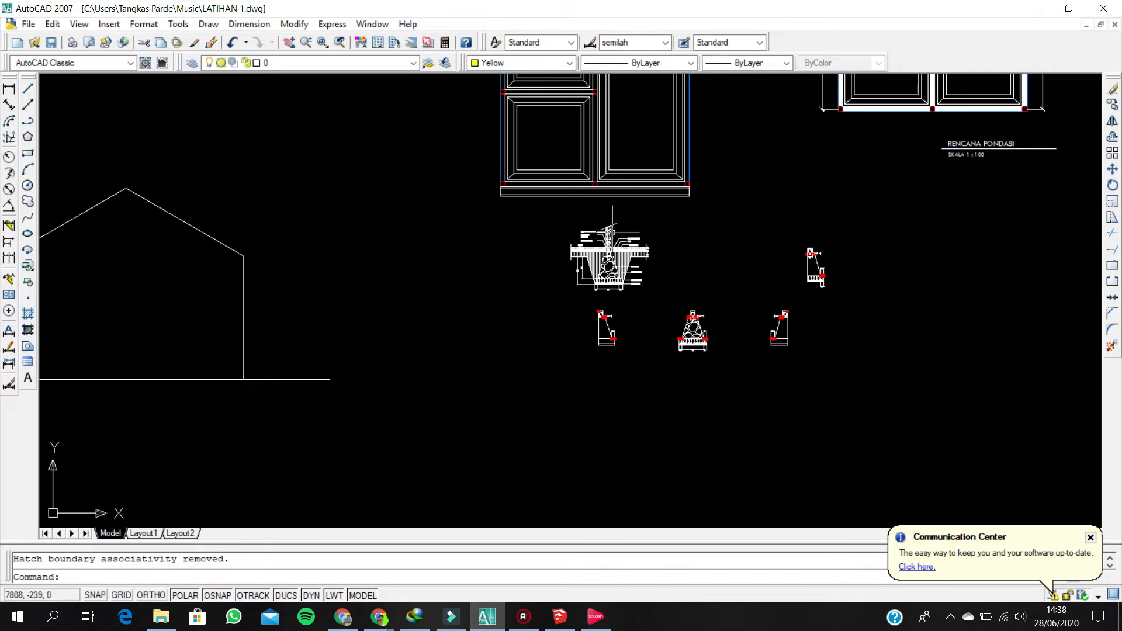
middle_click_drag(651, 360, 653, 360)
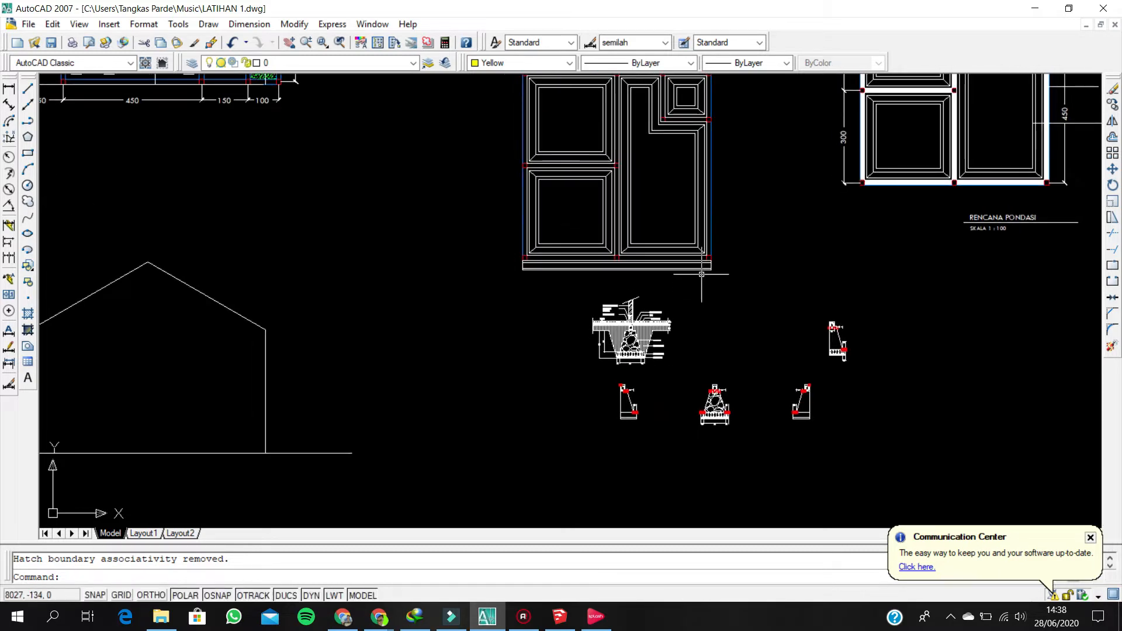
scroll(637, 306, "down", 2)
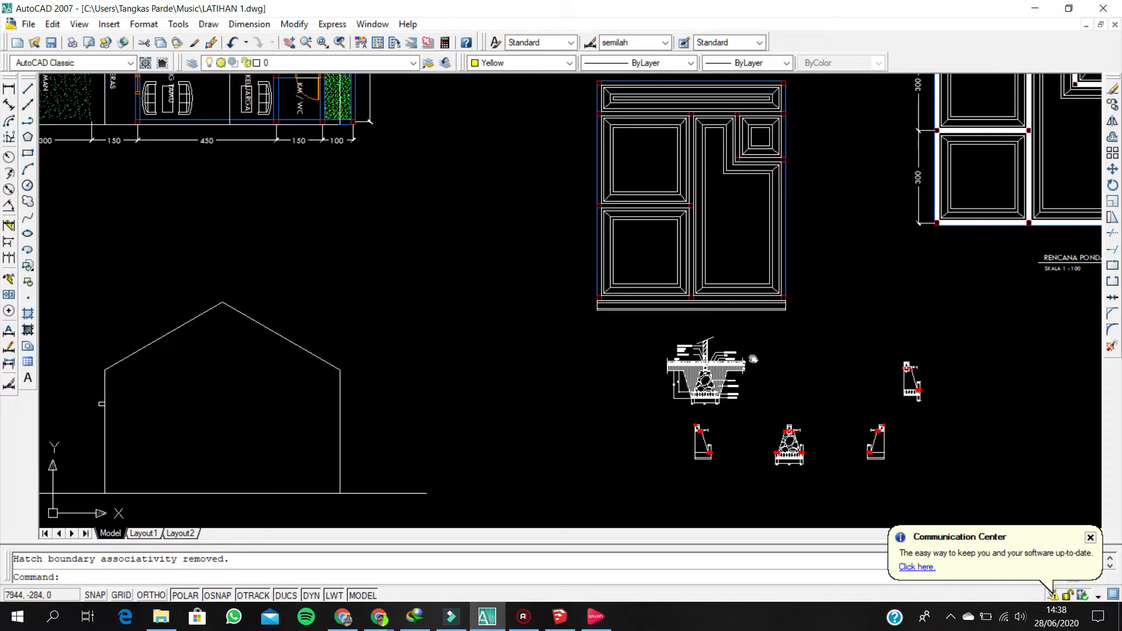
mouse_move(797, 373)
middle_mouse_down()
mouse_move(895, 379)
mouse_move(904, 420)
middle_mouse_up()
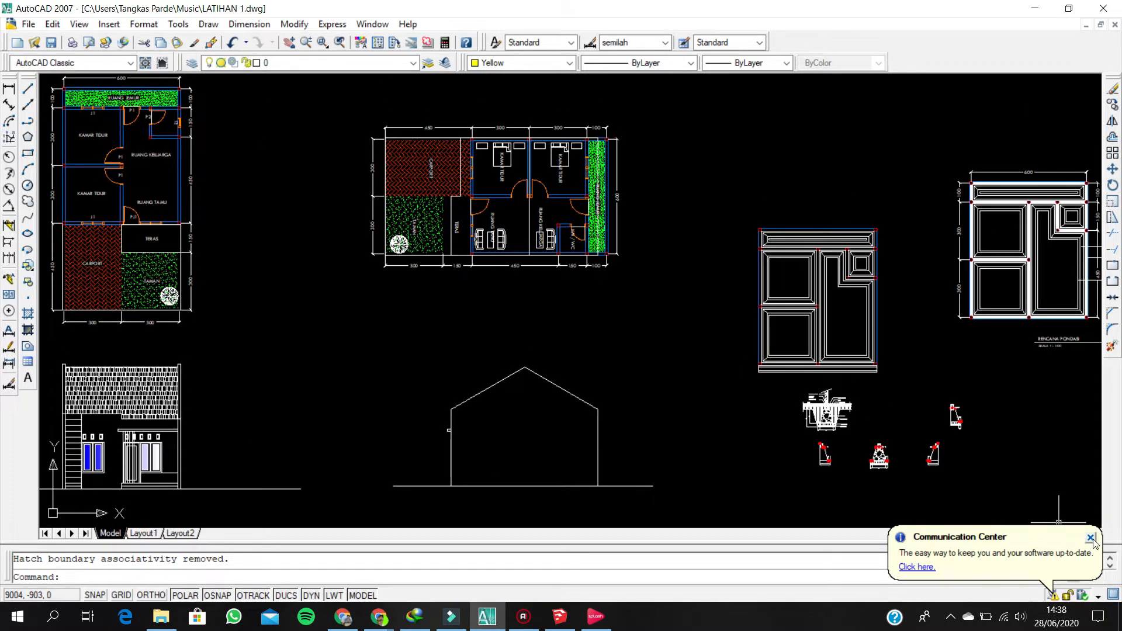
left_click(1090, 537)
- Copy the half-foundation detail by its beam's top-right corner to the right edge of the wall beside the stone foundation, at floor level
scroll(760, 404, "up", 5)
scroll(654, 298, "up", 5)
left_click(508, 168)
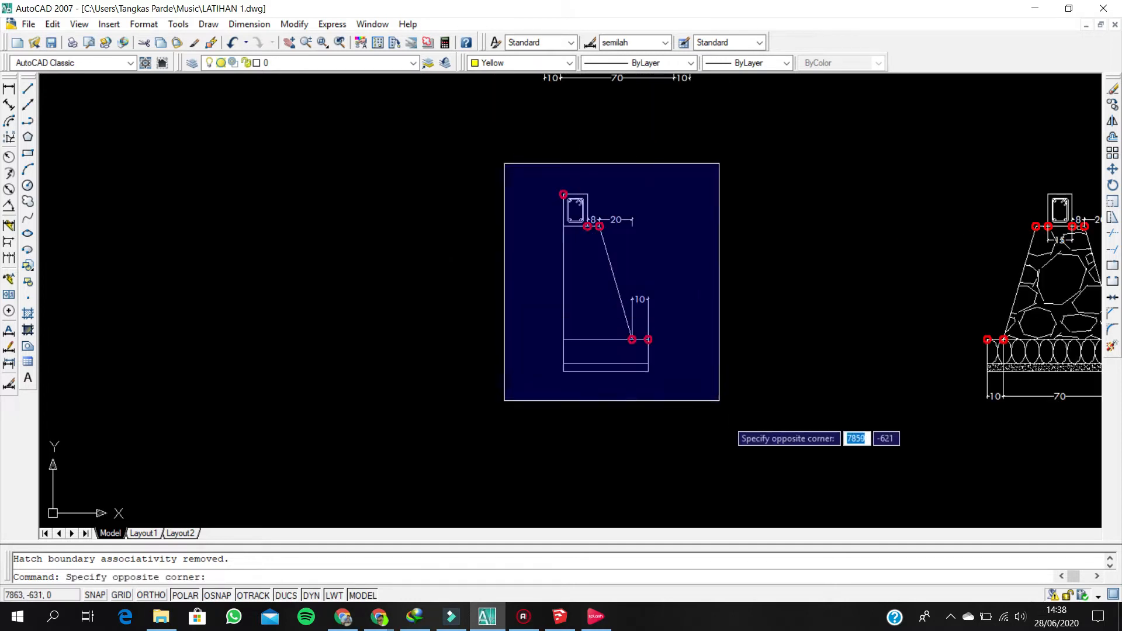
left_click(720, 400)
right_click(724, 236)
left_click(779, 406)
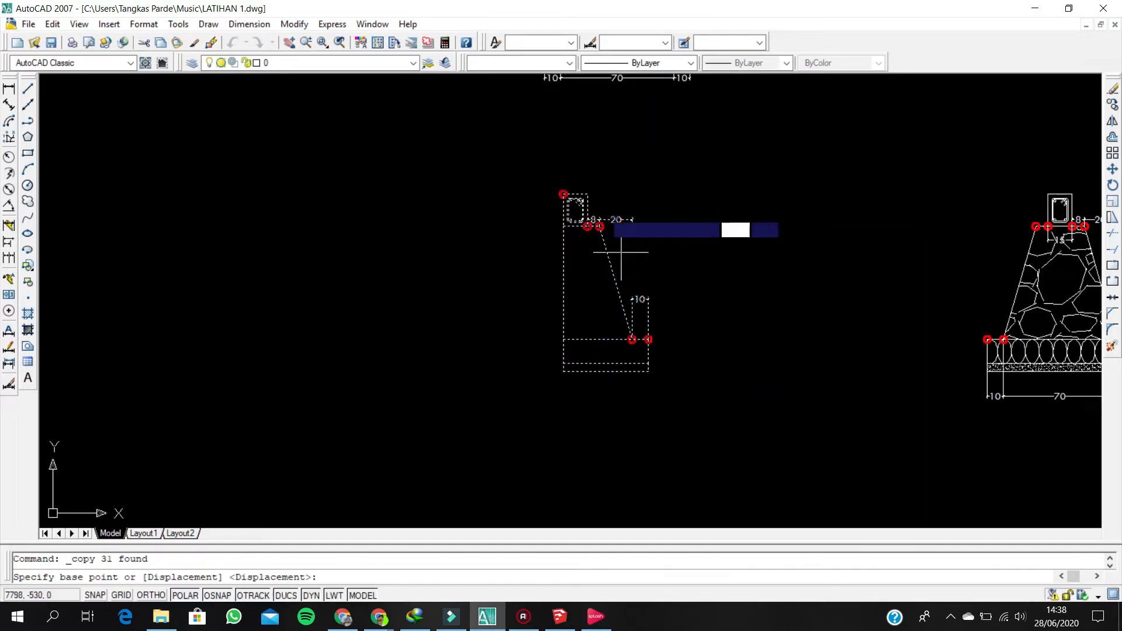
scroll(658, 204, "up", 4)
middle_click_drag(659, 205, 634, 122)
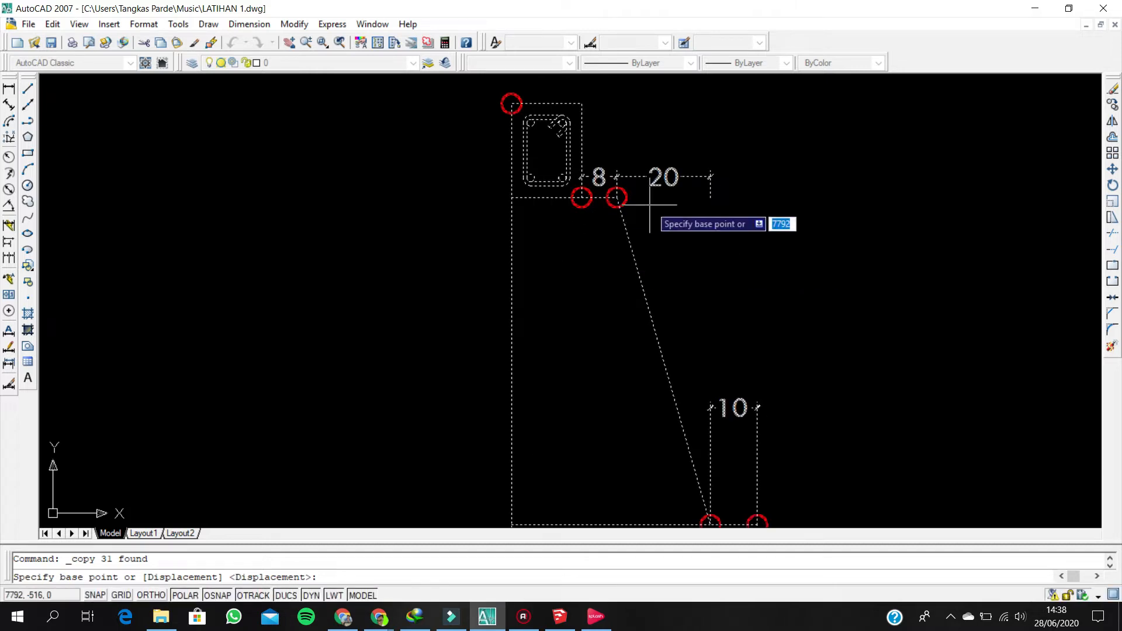
left_click(578, 103)
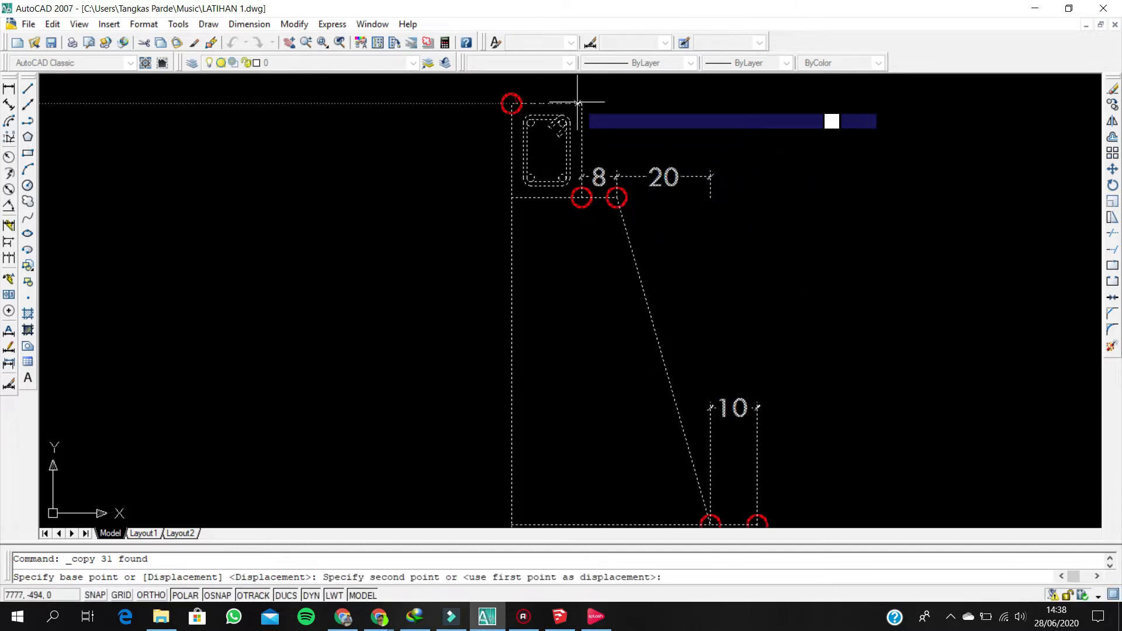
scroll(467, 272, "down", 5)
middle_click_drag(333, 376, 671, 159)
scroll(671, 159, "down", 1)
scroll(671, 159, "down", 2)
middle_click_drag(555, 258, 669, 155)
middle_click_drag(478, 286, 601, 159)
scroll(482, 292, "up", 2)
scroll(482, 292, "up", 5)
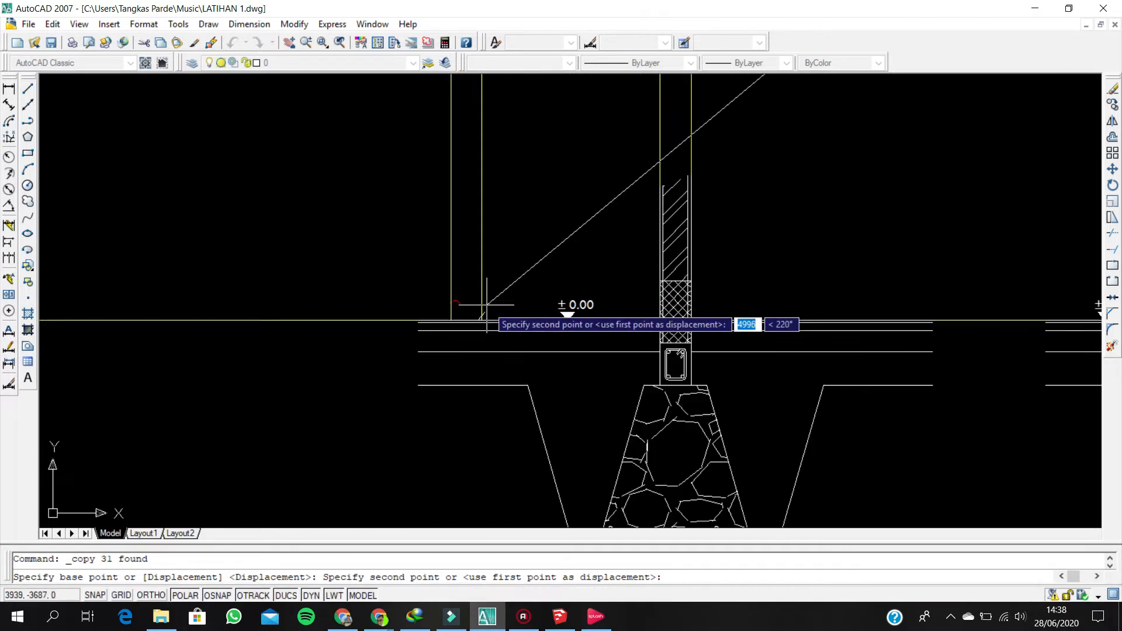
left_click(481, 314)
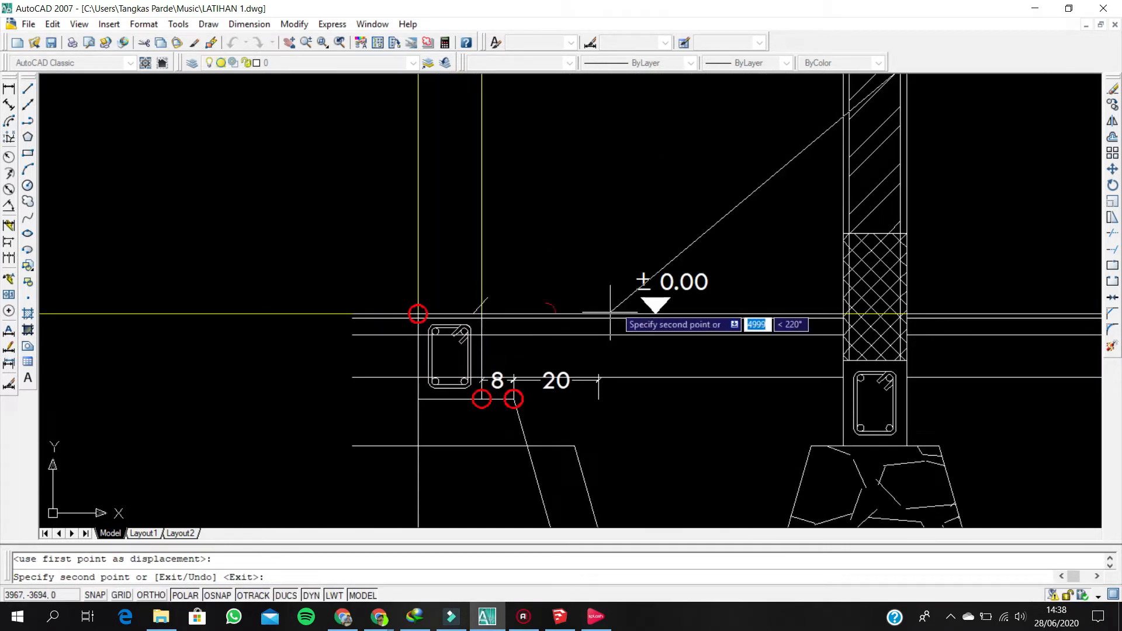
middle_click_drag(572, 413, 580, 268)
scroll(580, 268, "down", 4)
key("Escape")
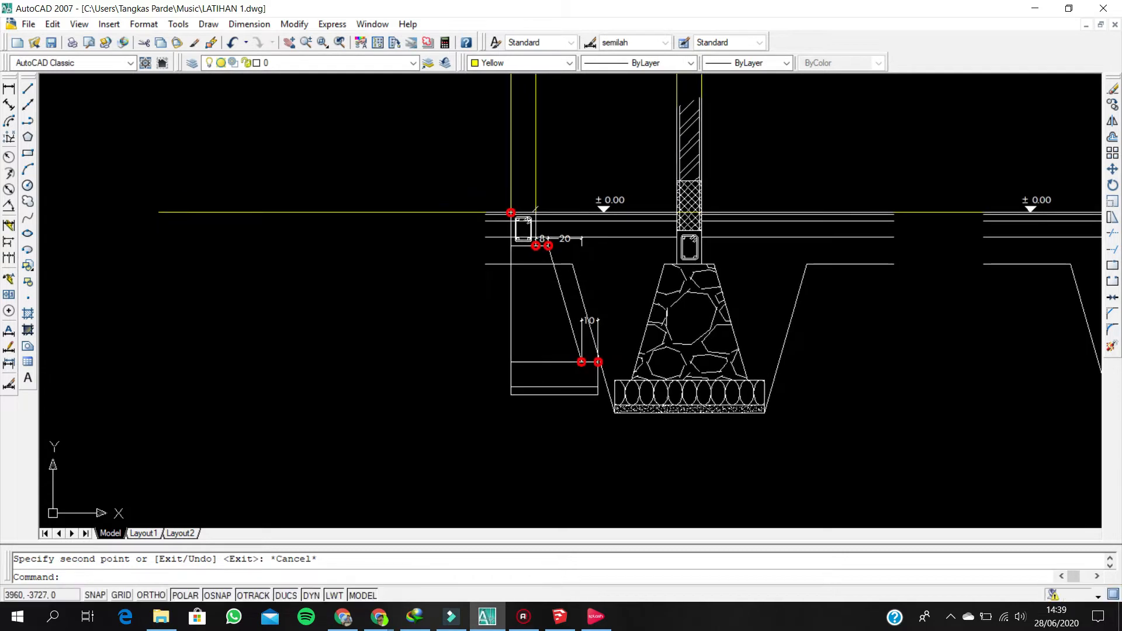
- Move the copied half foundation straight down so its stone top edge lies on the excavation's top line
scroll(581, 268, "up", 2)
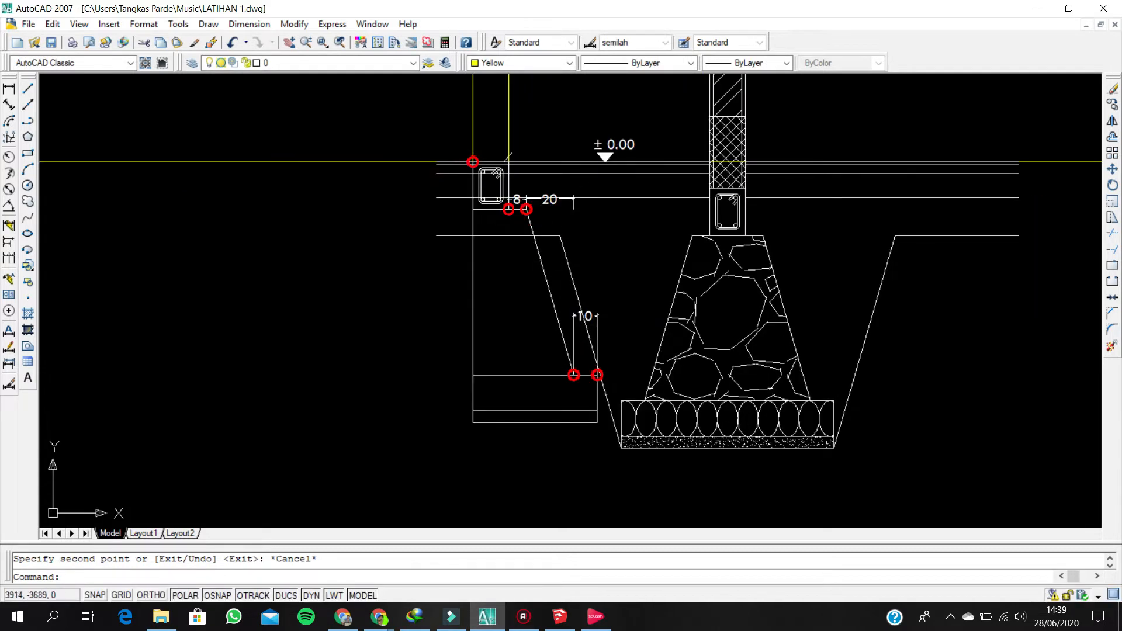
left_click(605, 404)
scroll(531, 183, "up", 4)
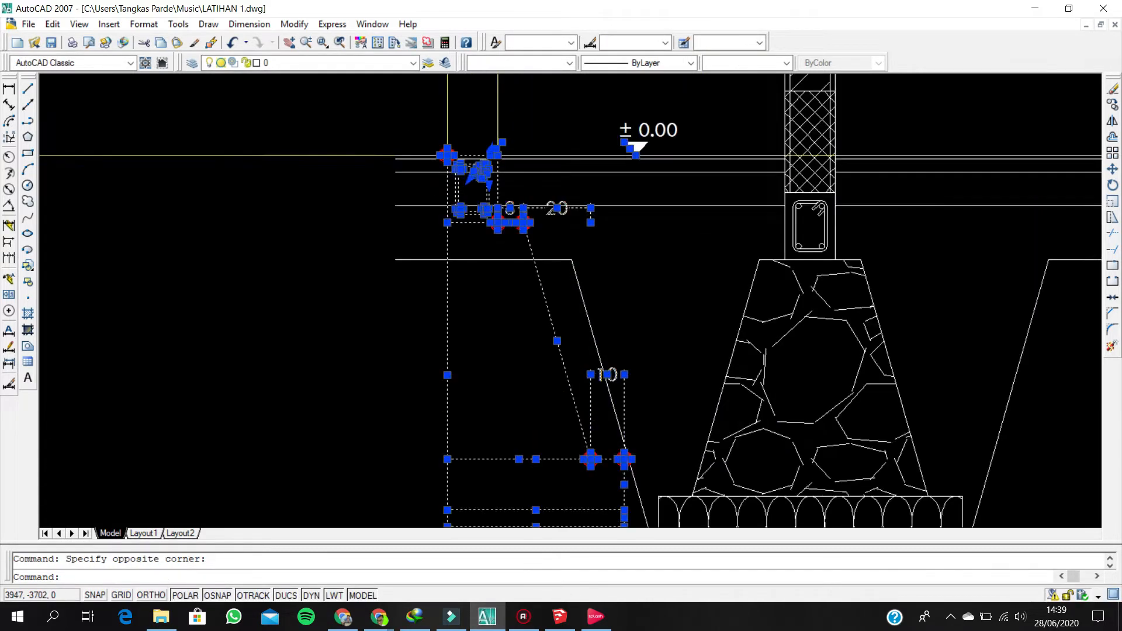
middle_click_drag(531, 183, 549, 153)
type("m")
key("Return")
scroll(501, 212, "up", 2)
middle_click_drag(492, 213, 484, 286)
scroll(484, 286, "down", 2)
scroll(489, 207, "up", 2)
middle_click_drag(507, 327, 502, 236)
scroll(523, 237, "up", 3)
left_click(526, 220)
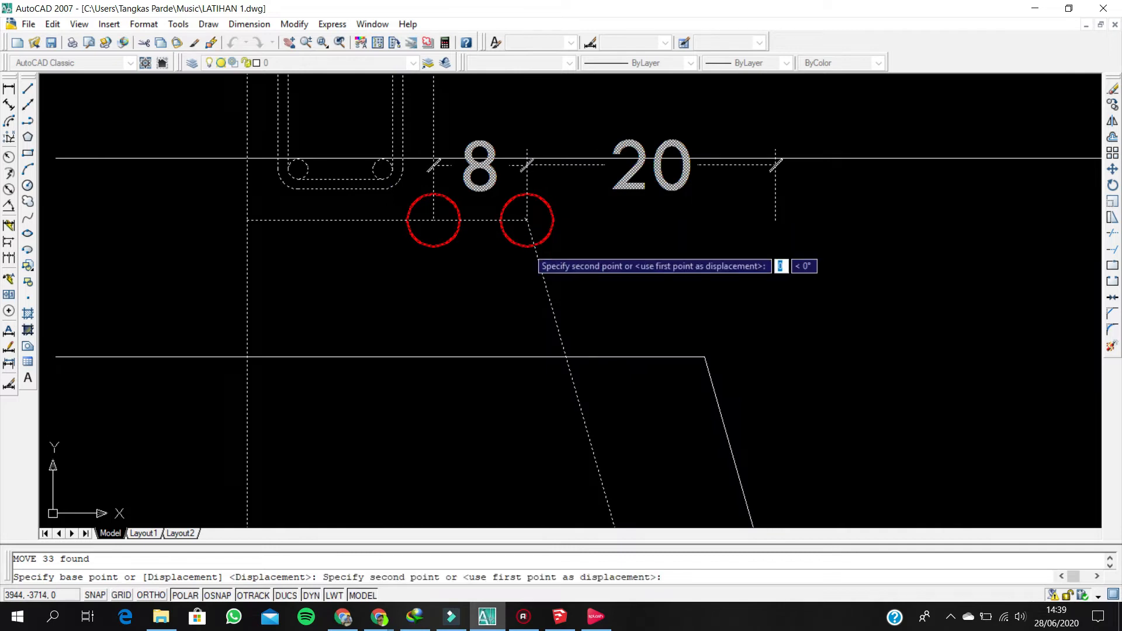
left_click(526, 357)
- Erase the 10 dimension and the two red circles at the base of the half foundation
scroll(523, 351, "down", 5)
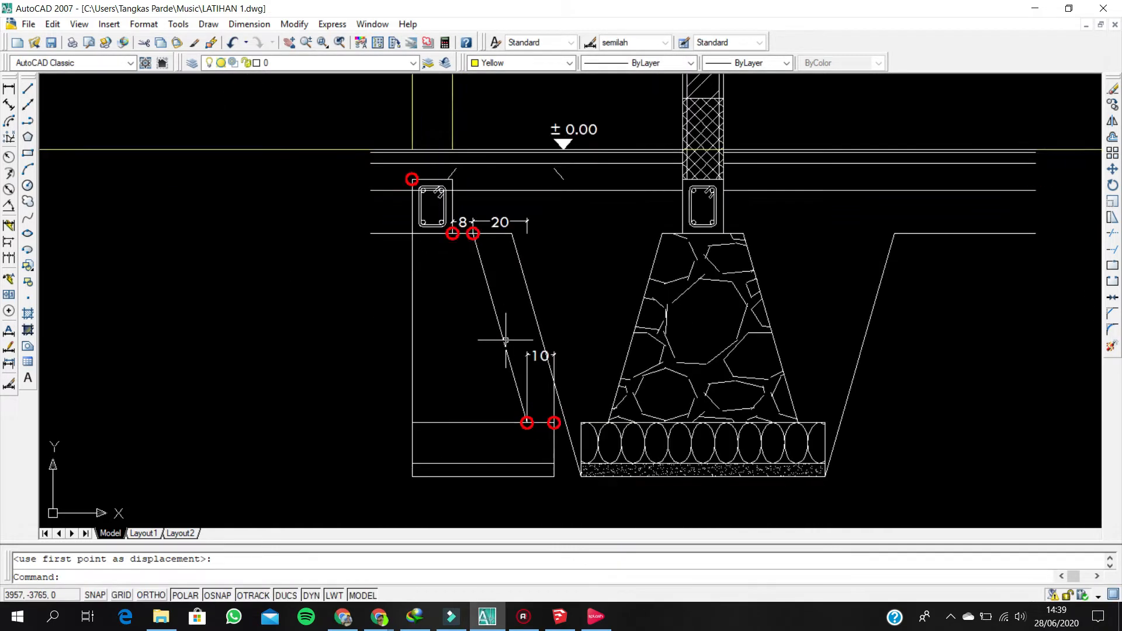
scroll(506, 340, "up", 2)
scroll(533, 350, "down", 2)
scroll(563, 365, "up", 2)
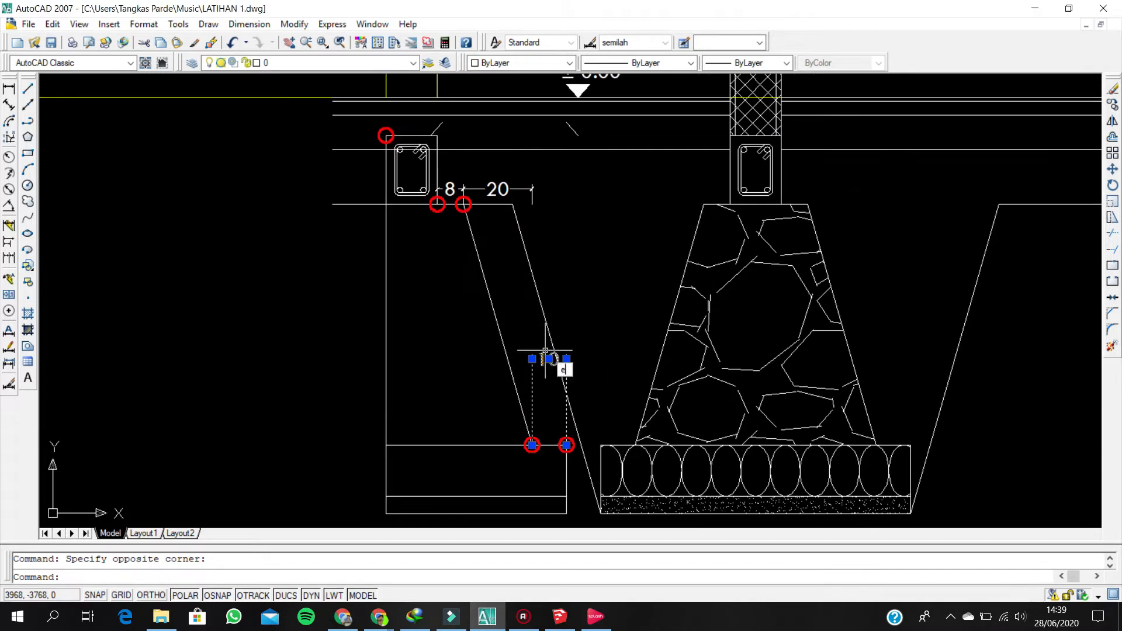
key("Delete")
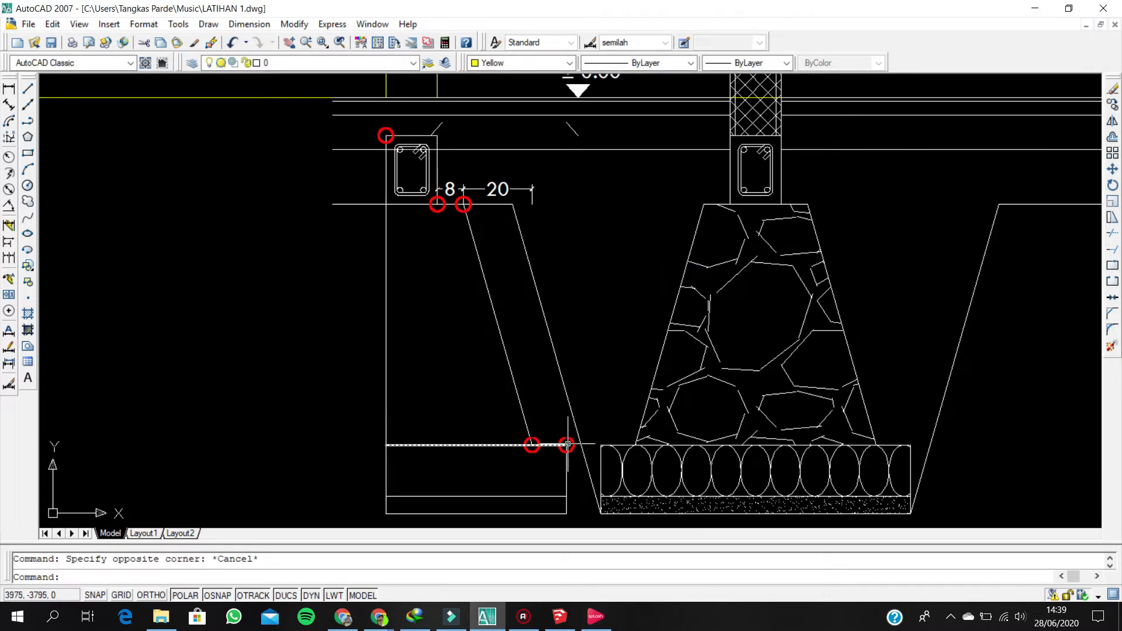
scroll(529, 445, "up", 8)
key("Delete")
left_click(551, 436)
left_click(536, 425)
key("Delete")
- Erase the 8 and 20 dimensions at the top of the half foundation
scroll(537, 405, "down", 4)
scroll(535, 391, "down", 4)
middle_click_drag(476, 134, 491, 248)
scroll(491, 249, "up", 3)
left_click(598, 251)
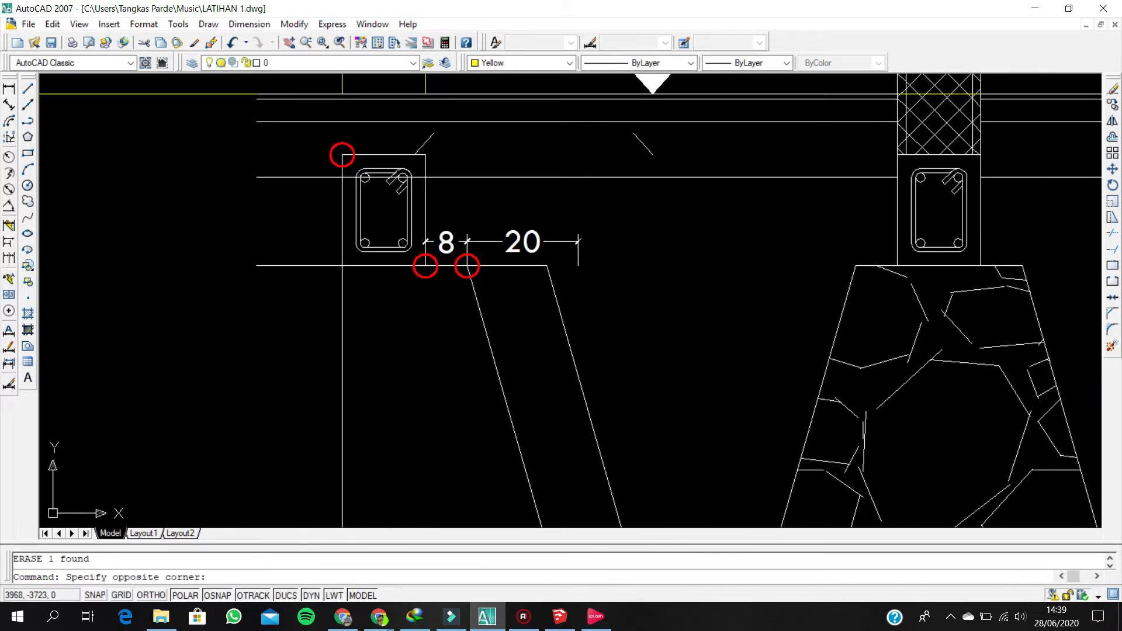
left_click(465, 222)
key("Delete")
- Erase the remaining red circles around the half foundation's tie beam
scroll(512, 334, "up", 3)
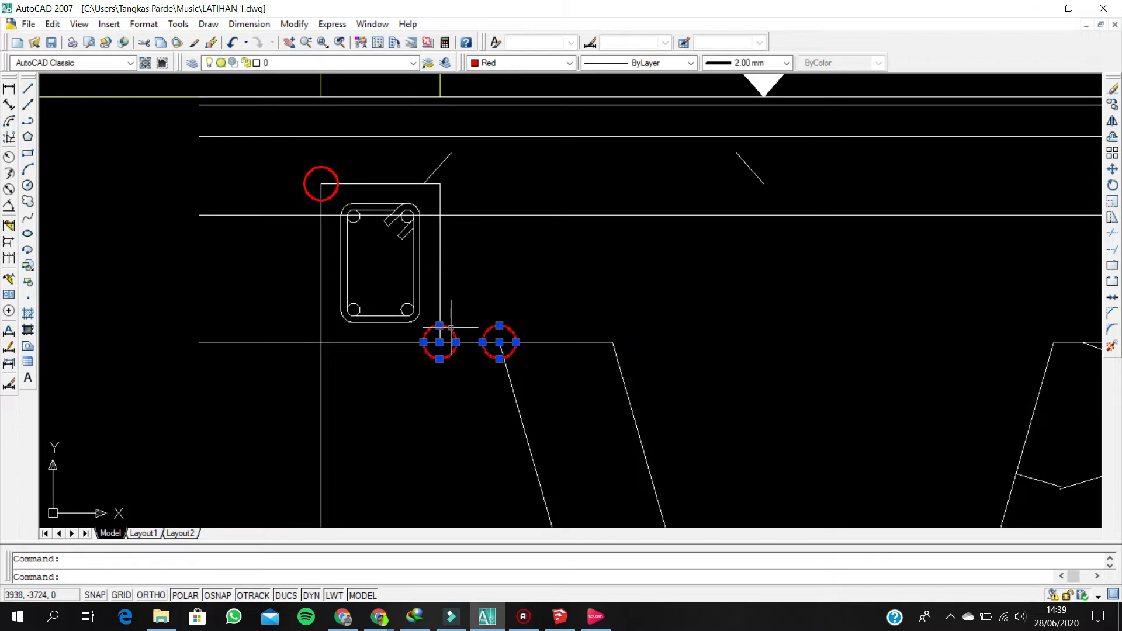
key("Delete")
left_click(358, 174)
left_click(304, 161)
key("Delete")
- Erase the two stray short diagonal lines above the half foundation
scroll(354, 196, "down", 4)
middle_click_drag(420, 206, 452, 294)
scroll(572, 271, "up", 2)
left_click(288, 260)
key("Return")
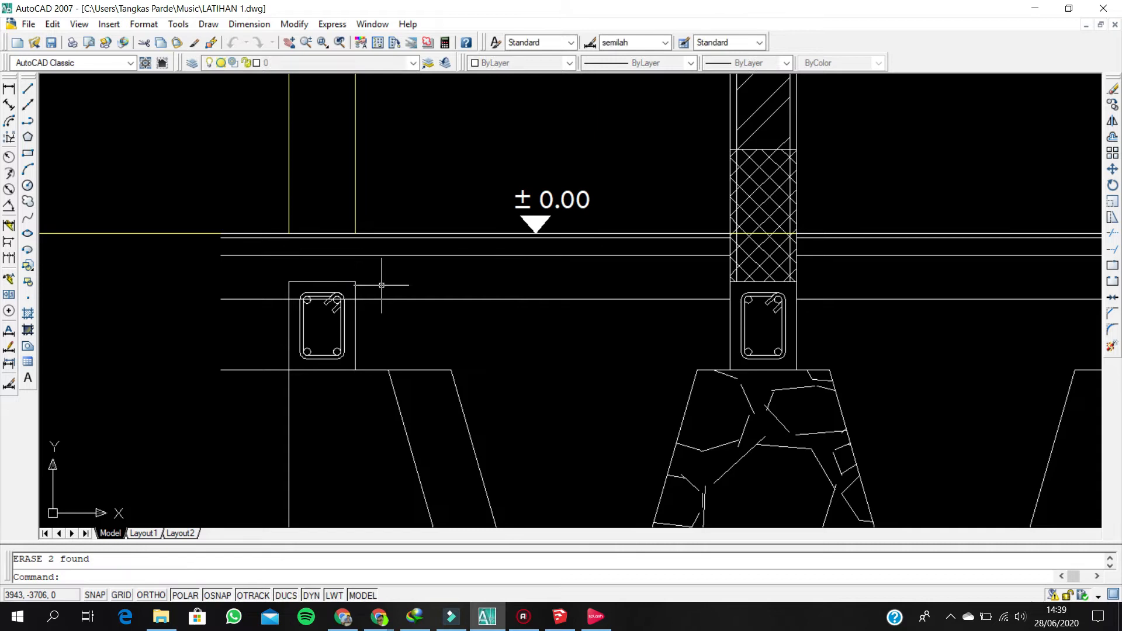
- Trim the lower floor line and the excavation top line where they project left of the half foundation's tie beam
scroll(389, 294, "down", 4)
scroll(346, 274, "up", 4)
scroll(304, 359, "up", 2)
type("tr")
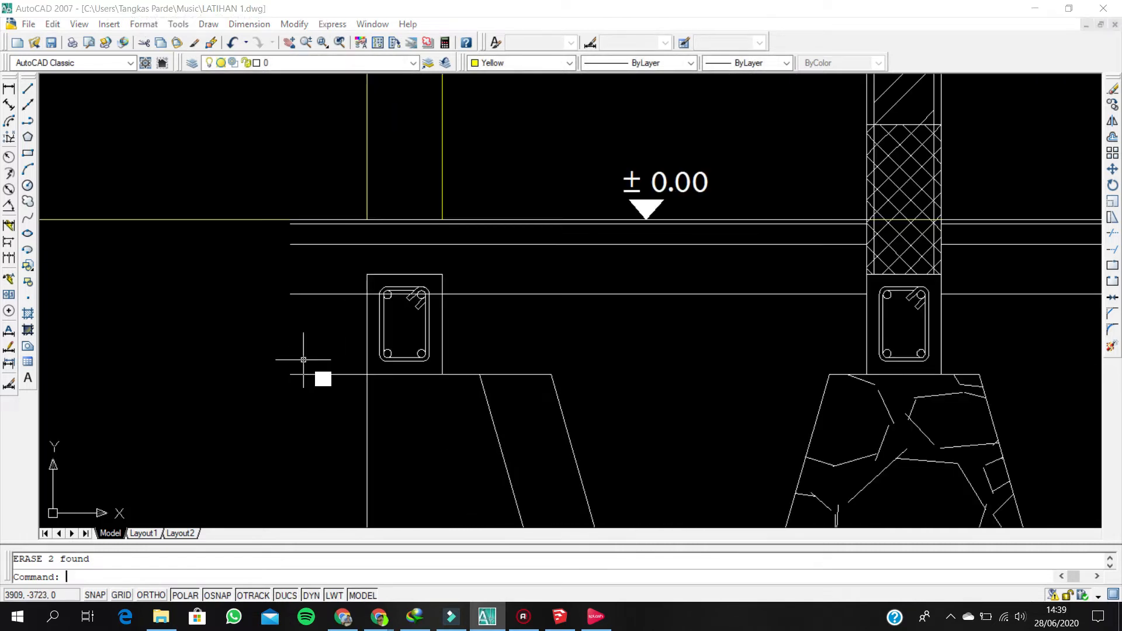
key("Return")
key("Return")
left_click(319, 390)
left_click(296, 220)
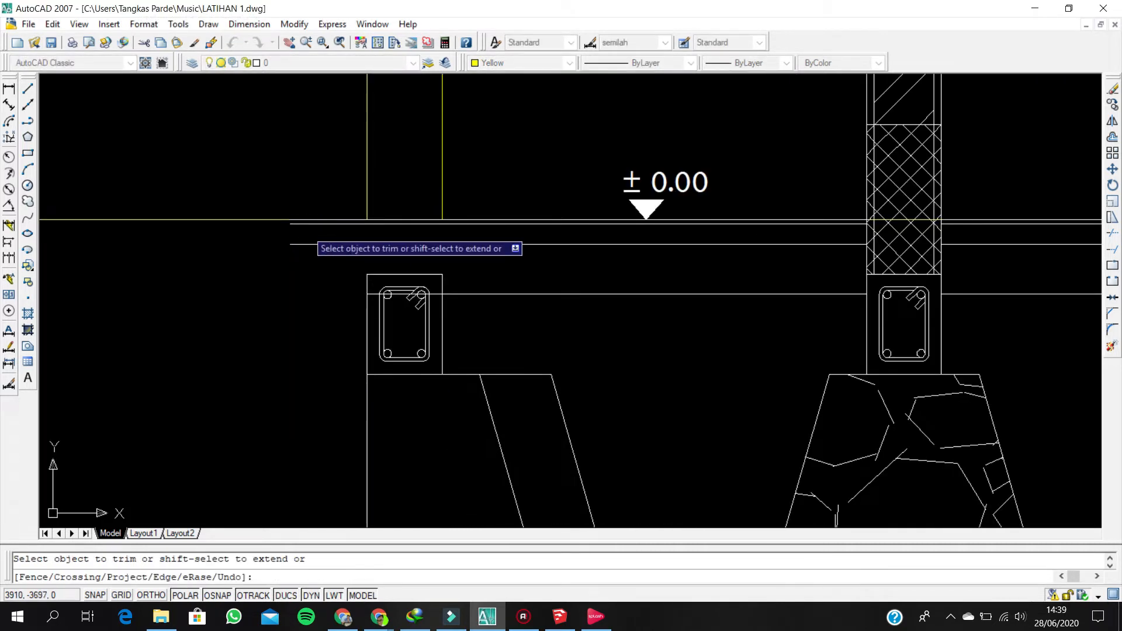
key("Escape")
- Extend both wall lines down to the top of the half foundation's tie beam
middle_click_drag(393, 257, 439, 285)
type("ex")
key("Return")
key("Return")
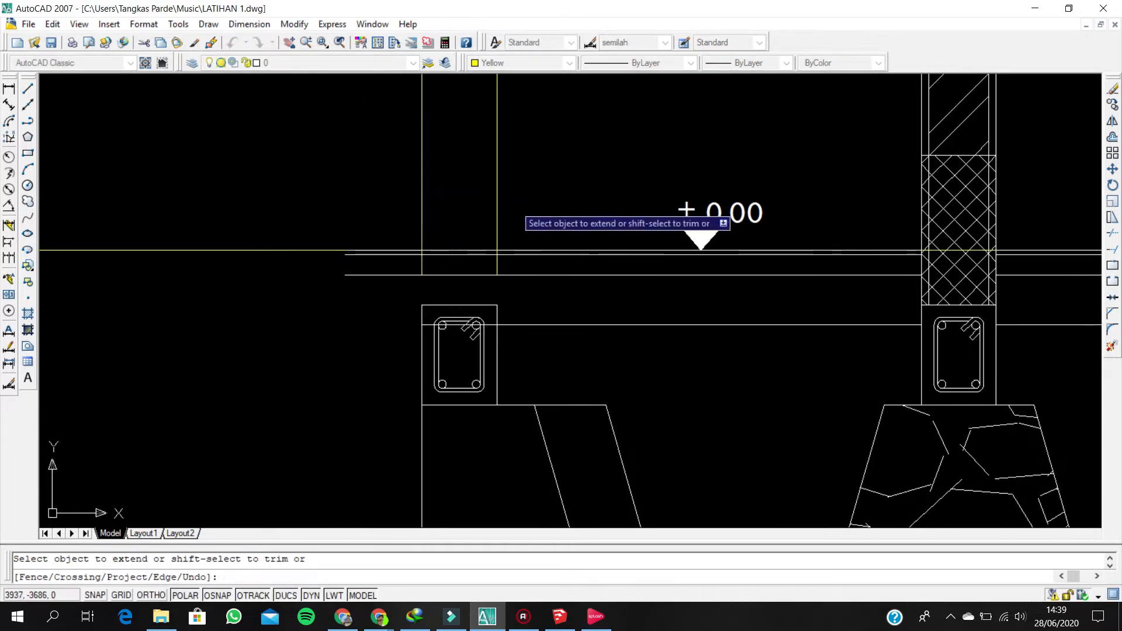
scroll(376, 257, "up", 4)
key("Escape")
- Trim the upper floor lines that project beyond the wall's left edge
type("tr")
key("Return")
key("Return")
left_click(339, 248)
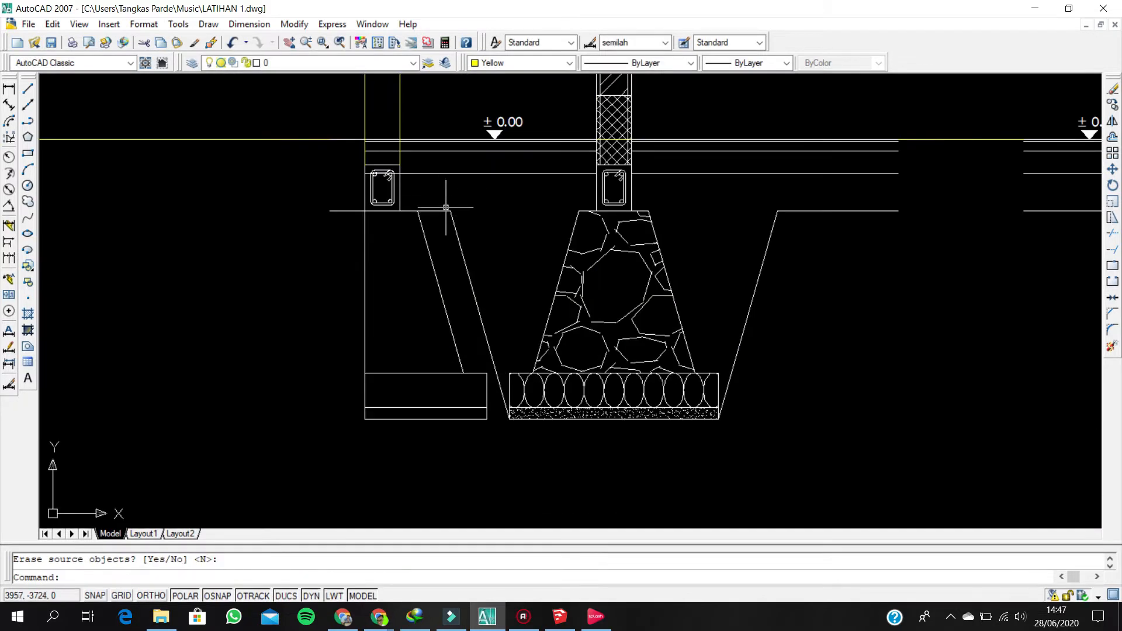
- Erase the horizontal and sloping excavation lines between the half foundation and the stone foundation
scroll(446, 207, "up", 1)
left_click(469, 227)
scroll(493, 227, "down", 2)
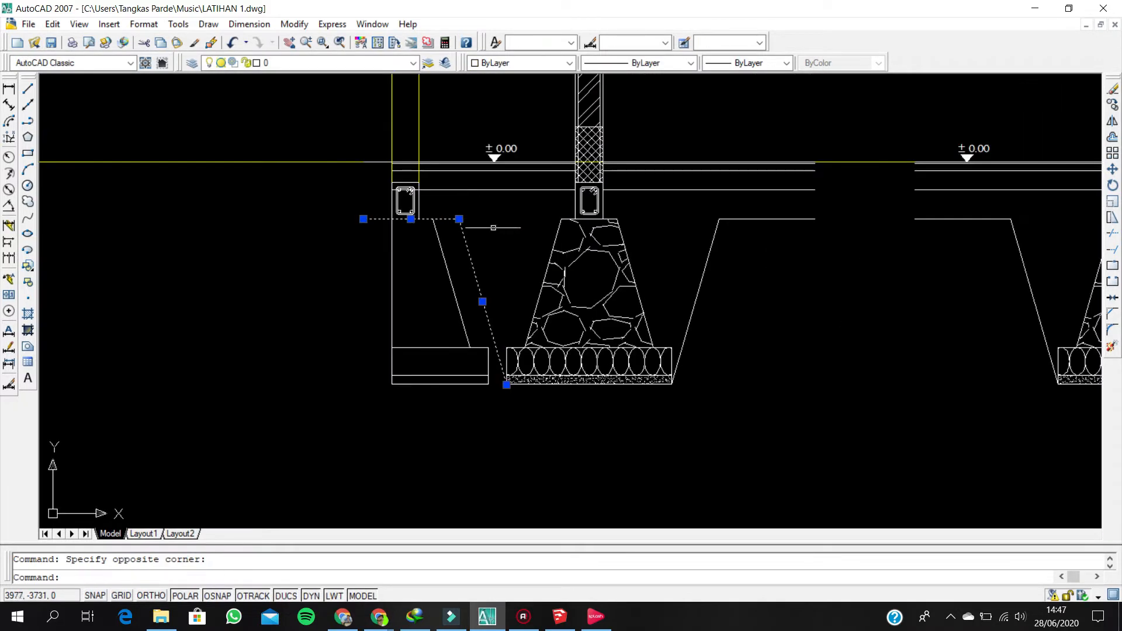
key("Delete")
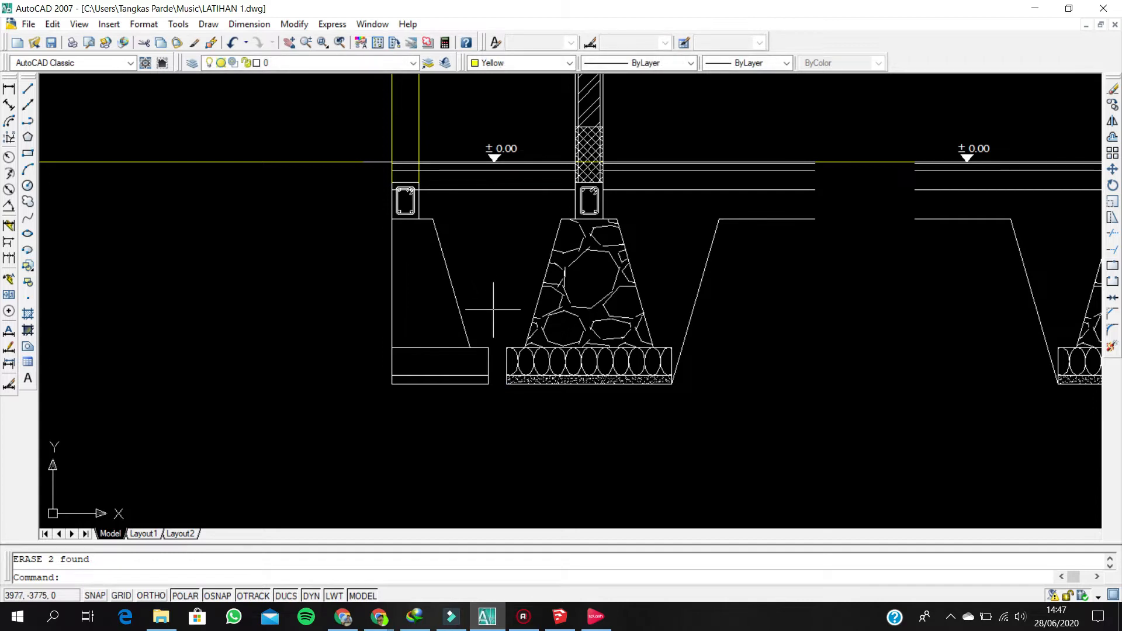
- Draw vertical lines upward from the facing bottom corners of the half foundation and the stone foundation
left_click(488, 377)
key("Return")
key("Return")
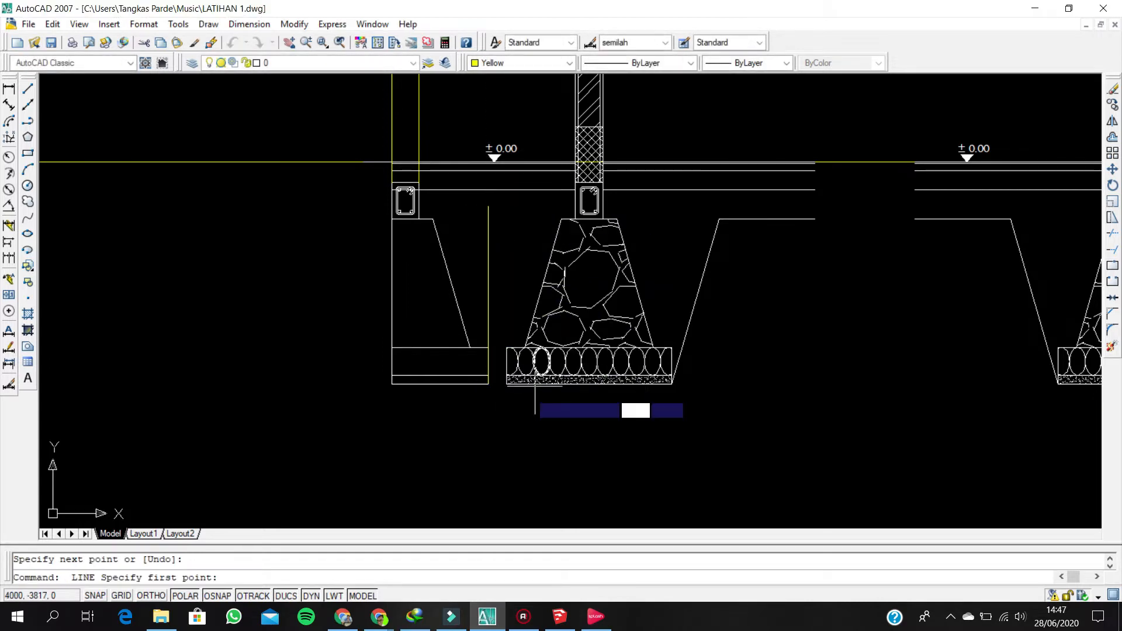
left_click(506, 381)
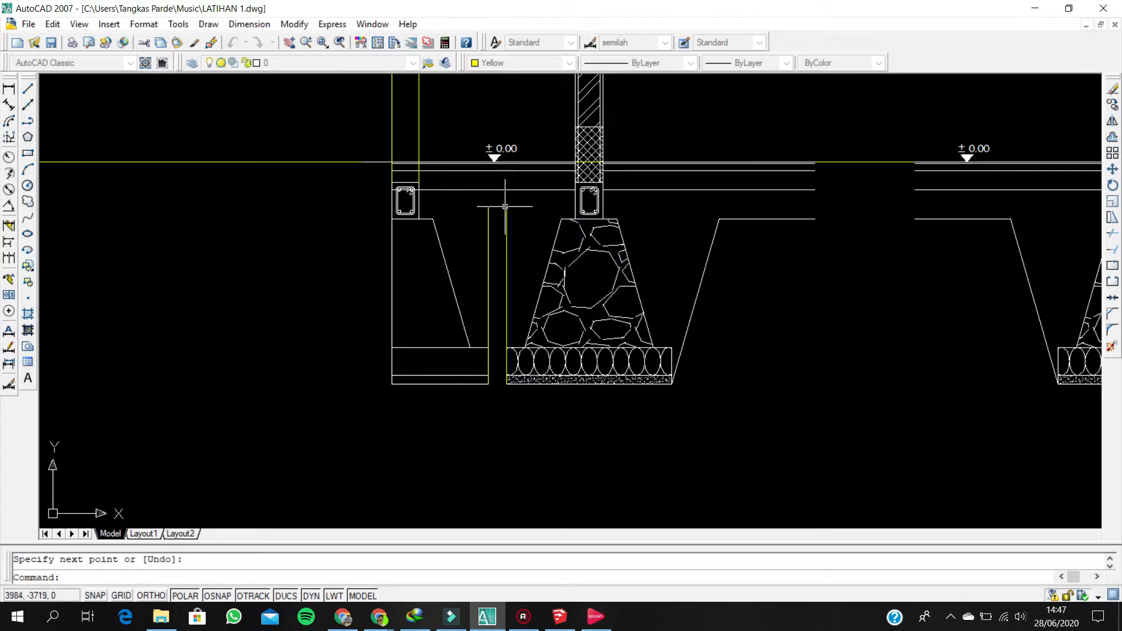
- Draw a horizontal line between the two foundations at the level of their stone tops
scroll(505, 207, "up", 2)
type("l")
key("Return")
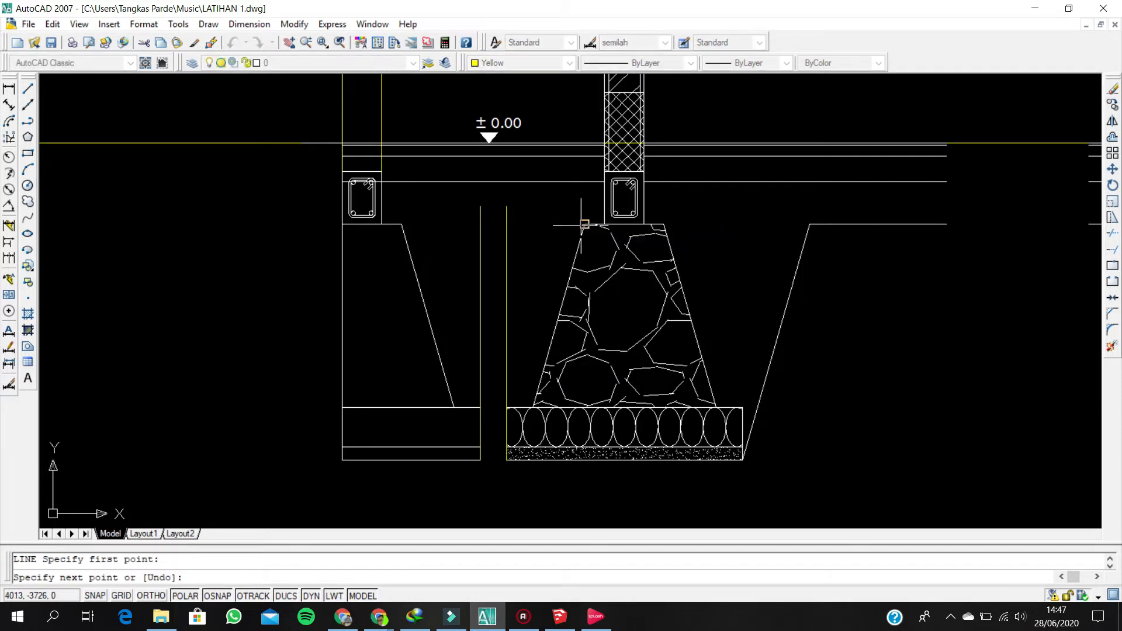
key("Return")
- Trim the excess vertical and horizontal lines, leaving only the narrow squared soil outline between the two foundations
scroll(519, 221, "up", 2)
type("tr")
key("Return")
key("Return")
left_click(530, 228)
scroll(438, 231, "down", 5)
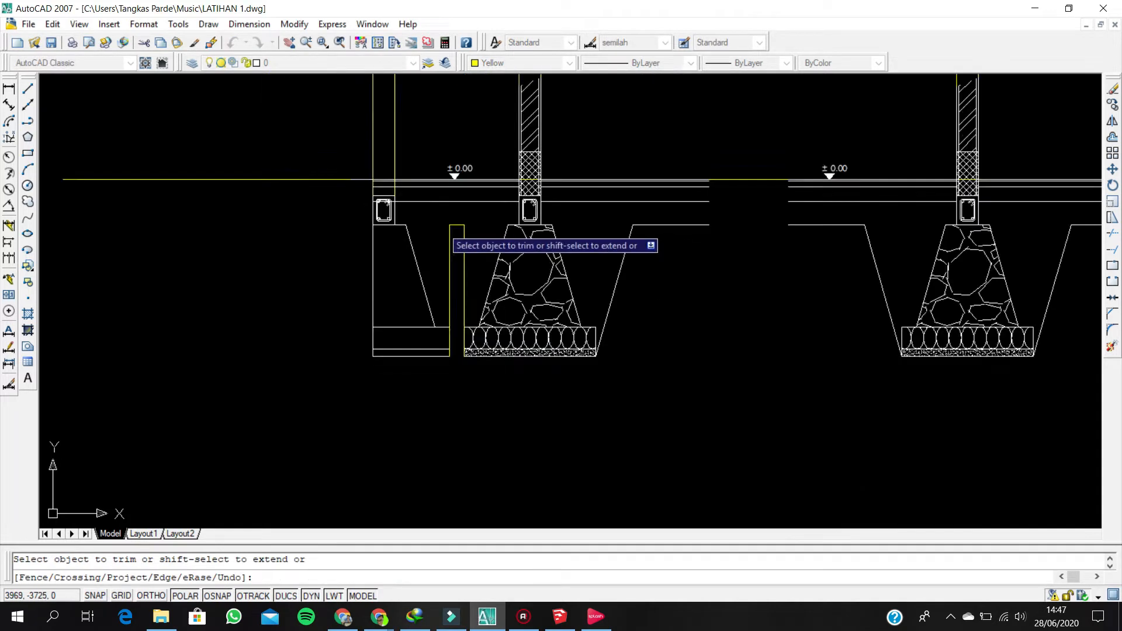
key("Escape")
scroll(454, 277, "up", 2)
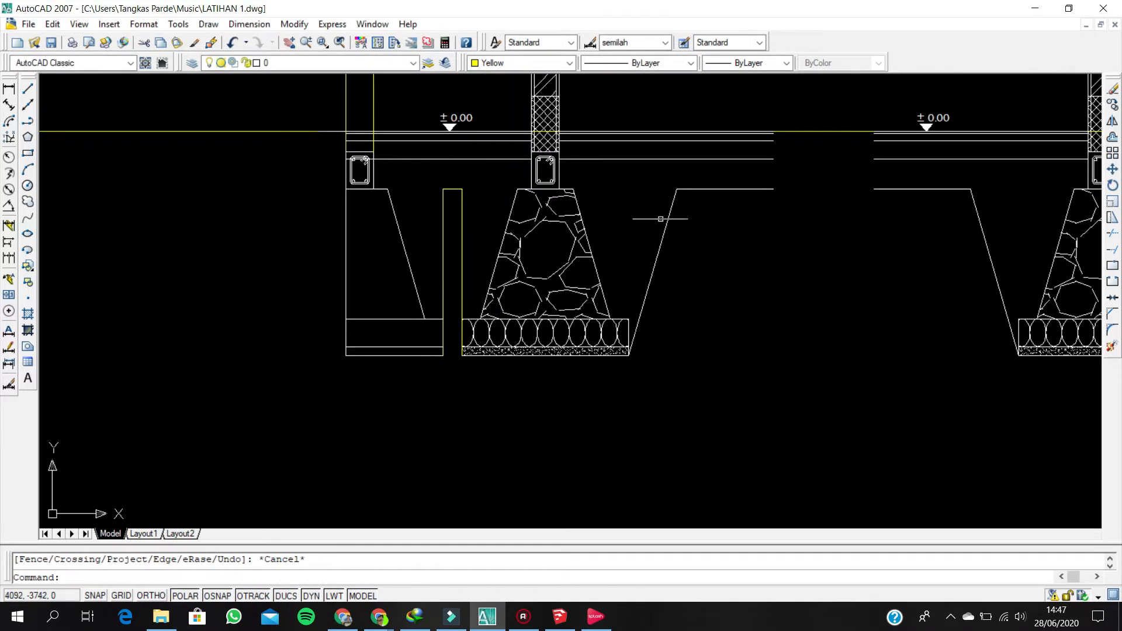
- Change the colour of the squared soil outline between the half foundation and the first stone foundation to white
scroll(660, 219, "up", 1)
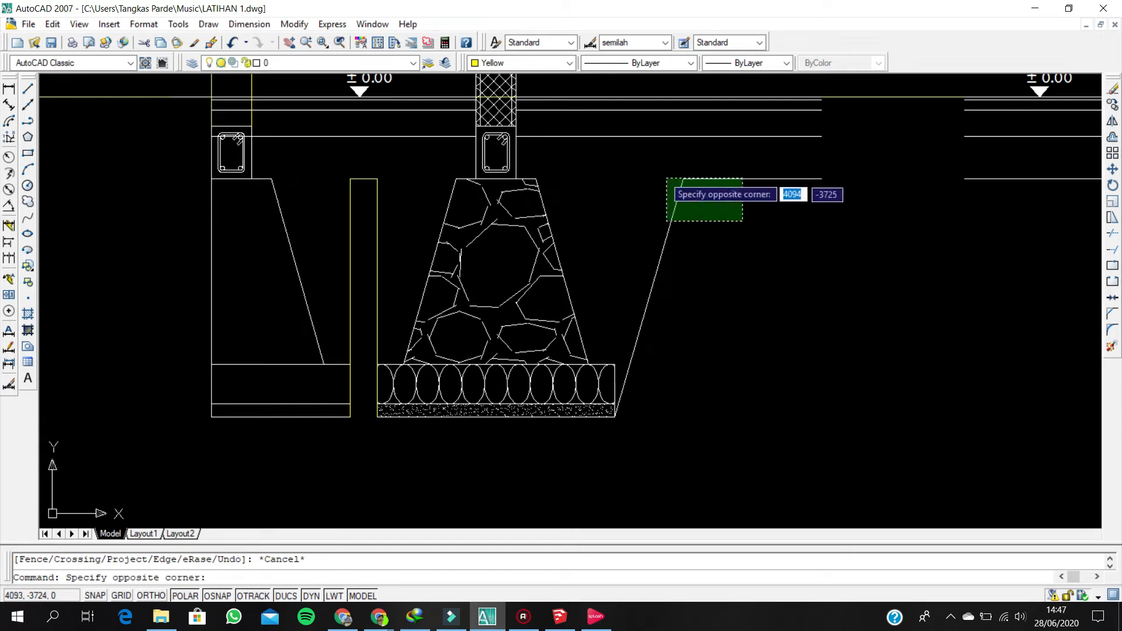
left_click(657, 175)
middle_click_drag(578, 304, 639, 343)
key("Escape")
left_click(452, 257)
left_click(388, 199)
left_click(528, 63)
key("Escape")
key("Escape")
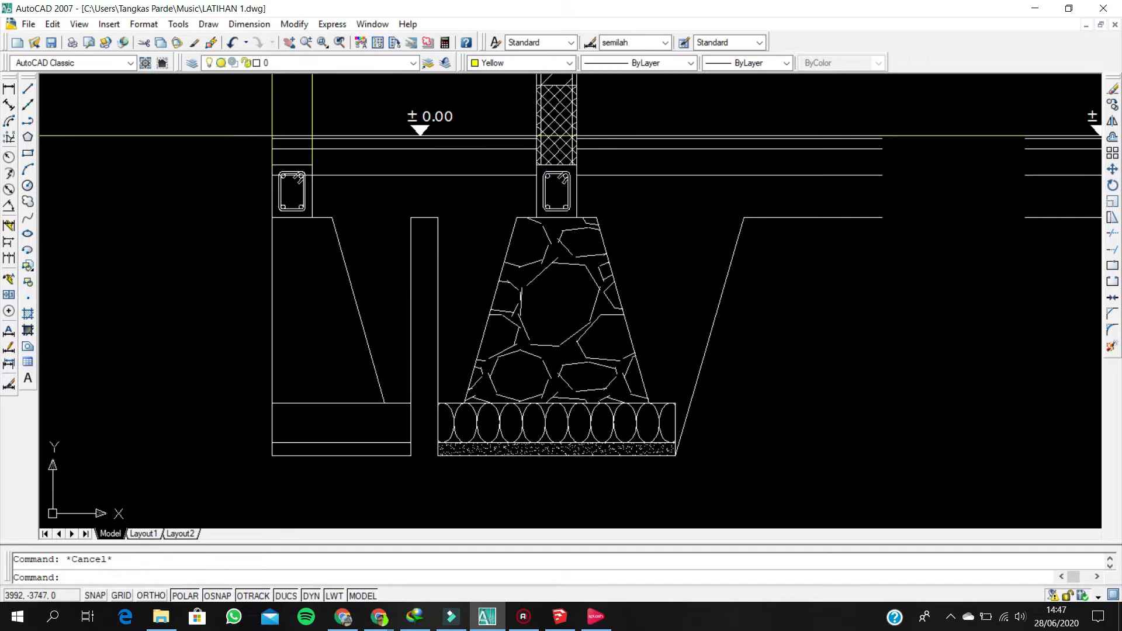
- Extend the horizontal floor and soil lines across the two gaps between the stone foundations
scroll(570, 266, "down", 5)
middle_click_drag(604, 400, 487, 387)
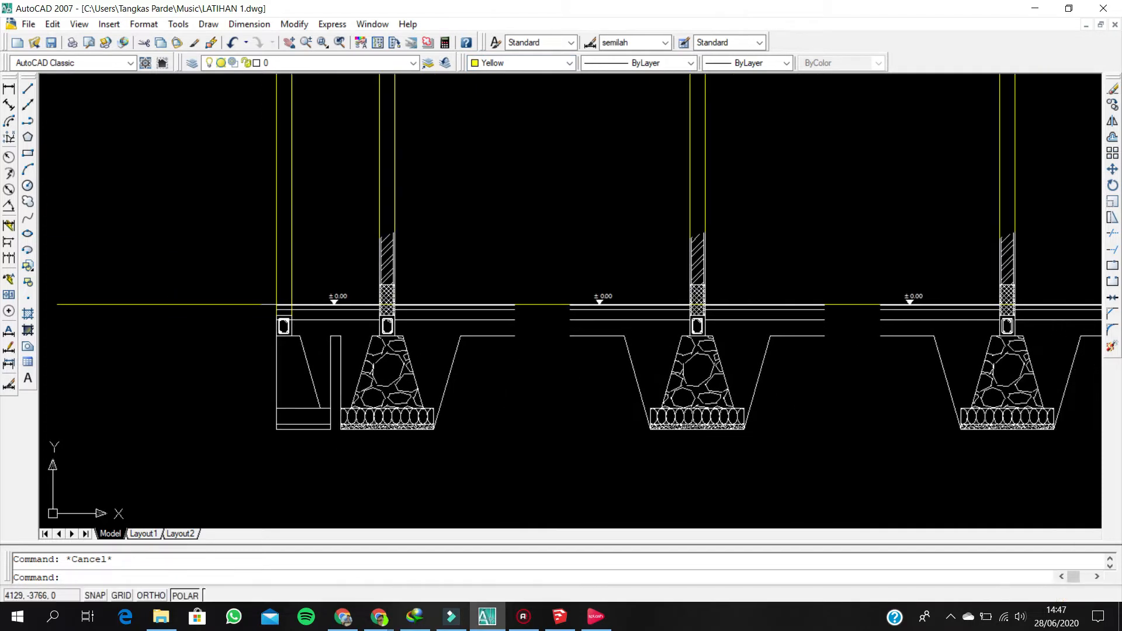
scroll(585, 345, "up", 2)
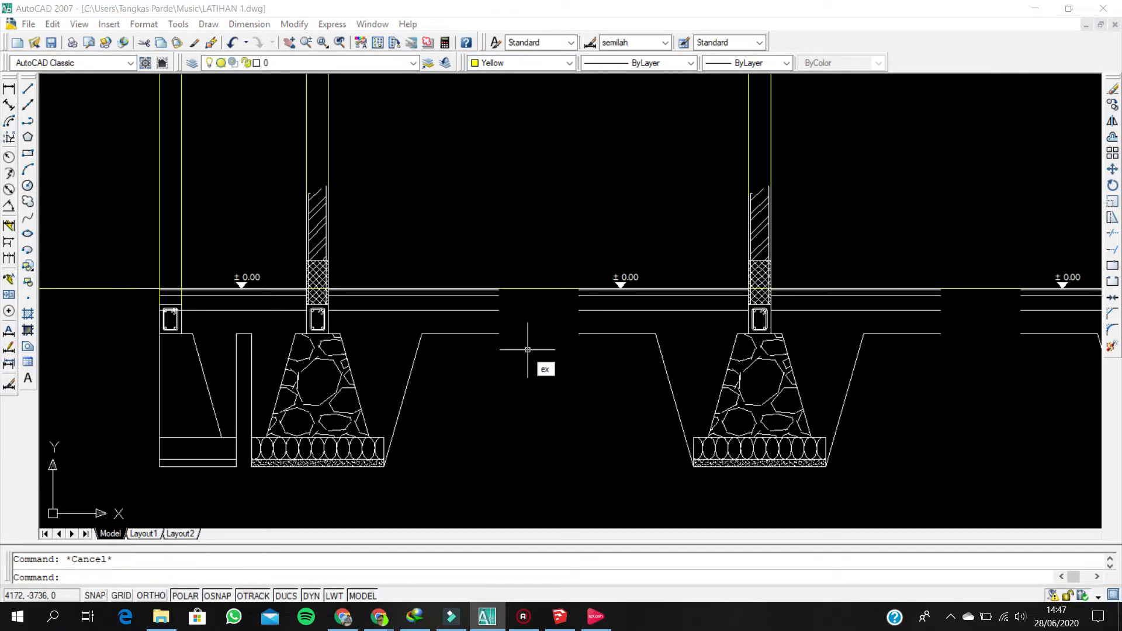
type("ex")
key("Return")
key("Return")
left_click(499, 351)
scroll(630, 313, "down", 4)
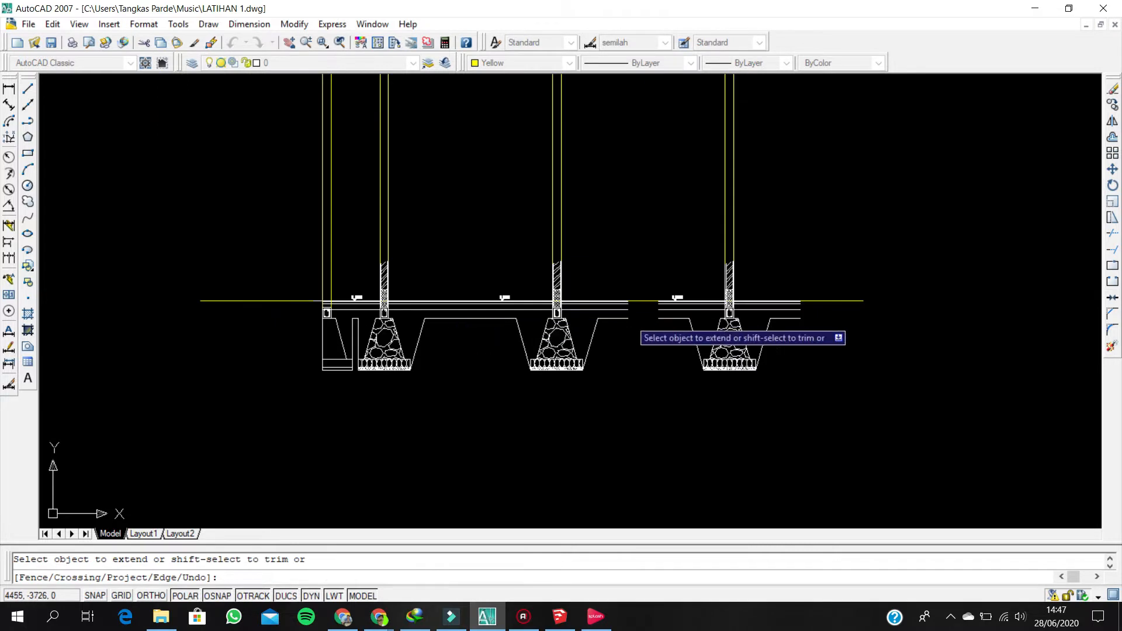
scroll(587, 331, "up", 3)
left_click(586, 286)
middle_click_drag(783, 326, 651, 383)
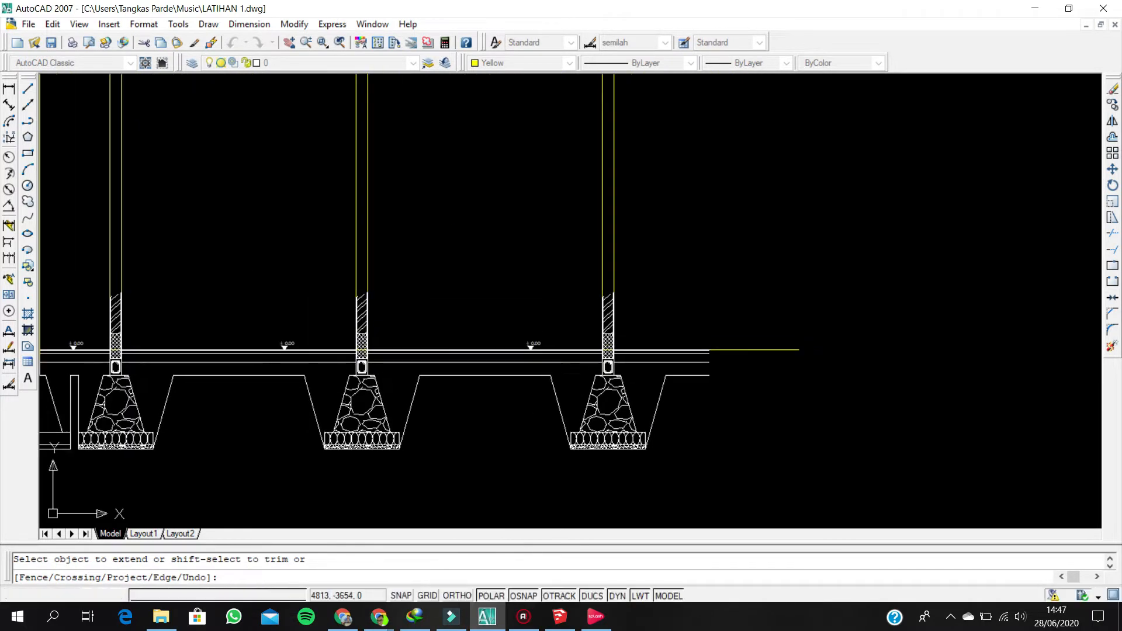
scroll(650, 384, "up", 4)
key("Escape")
- Extend the outer sloping excavation line of the last stone foundation up to the floor level line
type("ex")
key("Return")
key("Return")
left_click(675, 383)
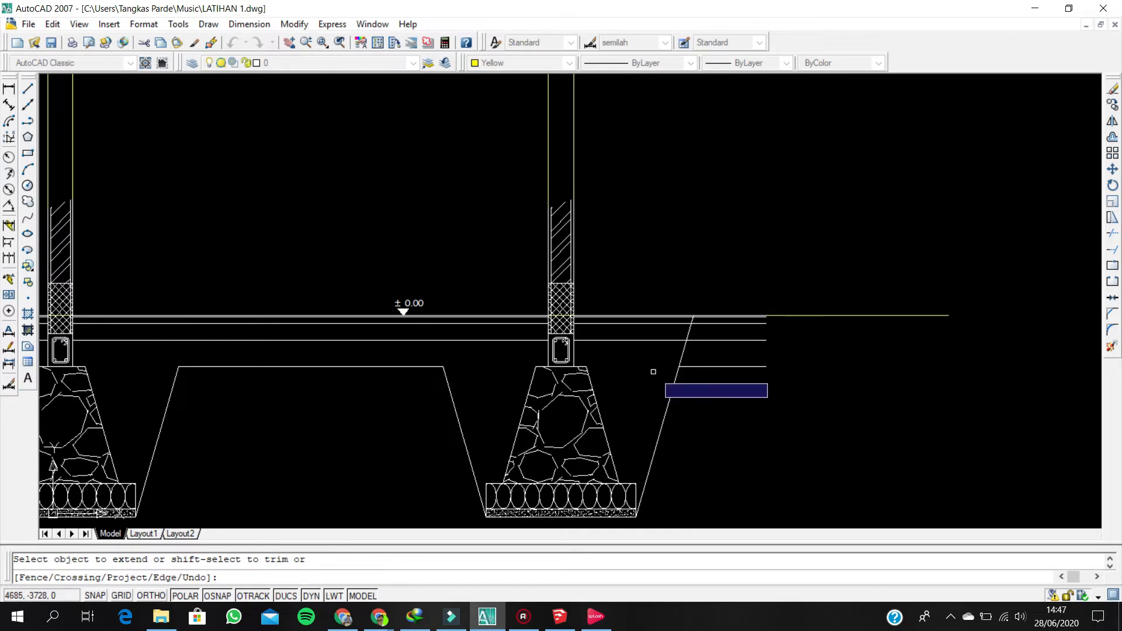
scroll(687, 357, "up", 4)
key("Escape")
- Trim the floor layer lines that project beyond the outer excavation slope of the last foundation
type("tr")
key("Return")
key("Return")
left_click(773, 413)
left_click(730, 285)
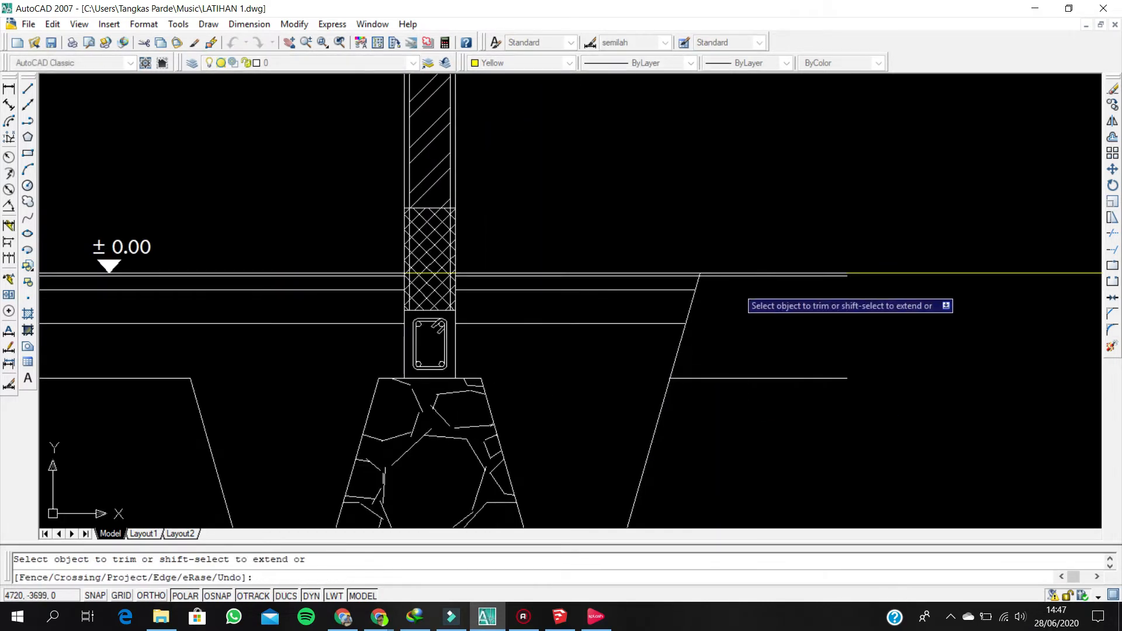
scroll(712, 277, "up", 4)
left_click(749, 450)
key("Escape")
- Erase the leftover soil line outside the last excavation slope and trim the remaining floor line end there
left_click(735, 498)
left_click(707, 458)
key("Delete")
type("tr")
key("Return")
key("Return")
left_click(700, 276)
scroll(700, 276, "down", 10)
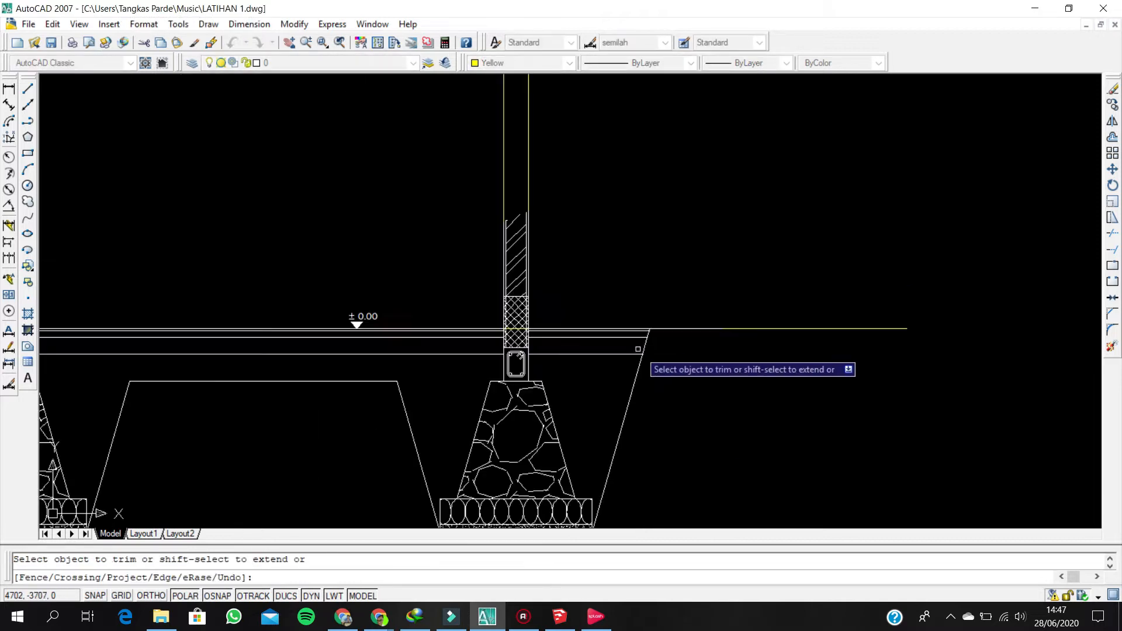
middle_click_drag(265, 360, 319, 396)
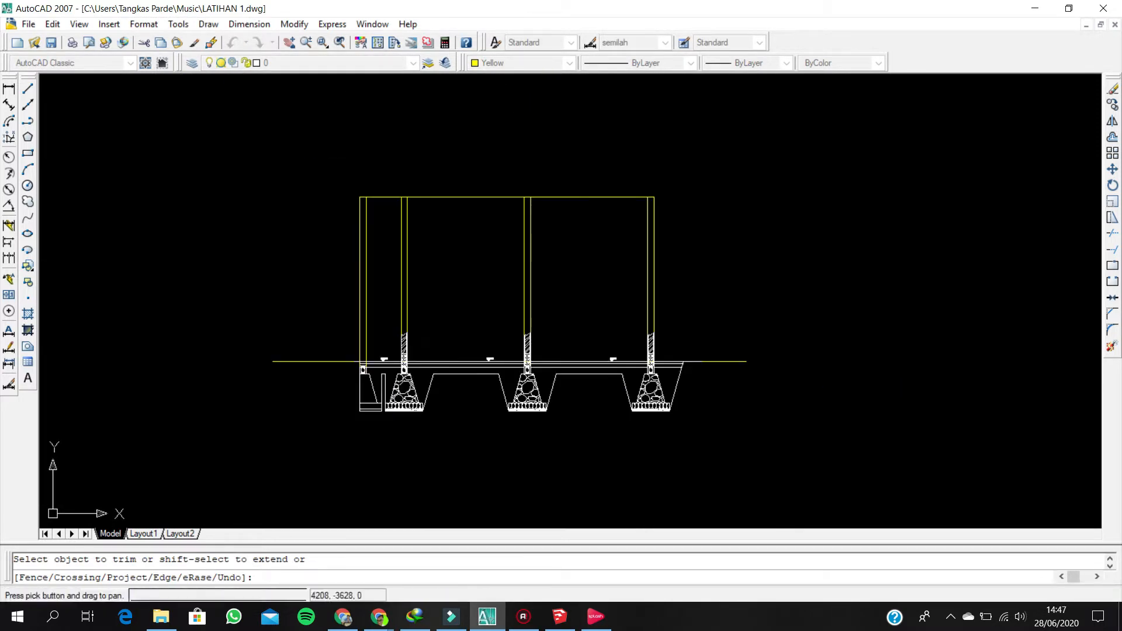
key("Escape")
- Trim the floor lines inside the wall above the half foundation back to the wall's inner face
scroll(397, 405, "up", 5)
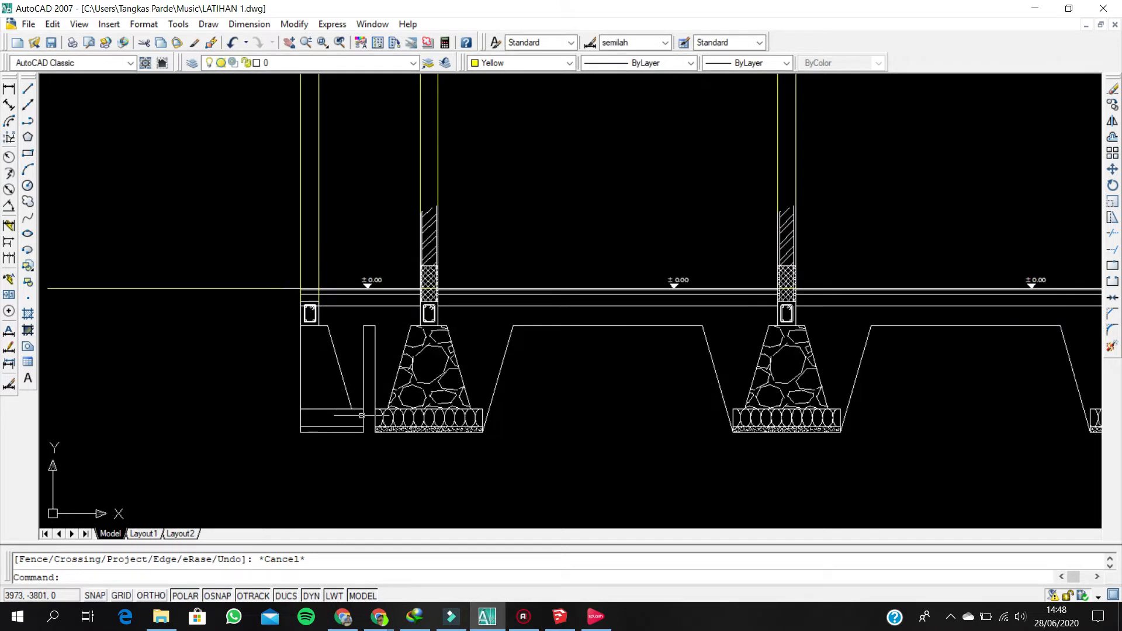
scroll(308, 404, "up", 3)
scroll(354, 282, "up", 5)
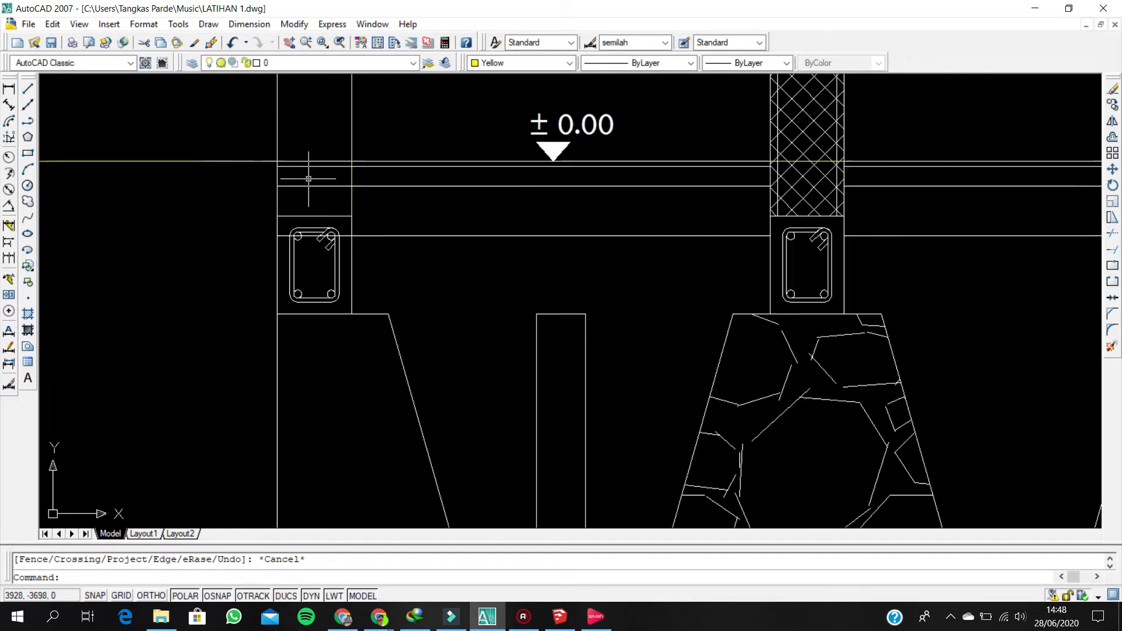
type("tr")
key("Return")
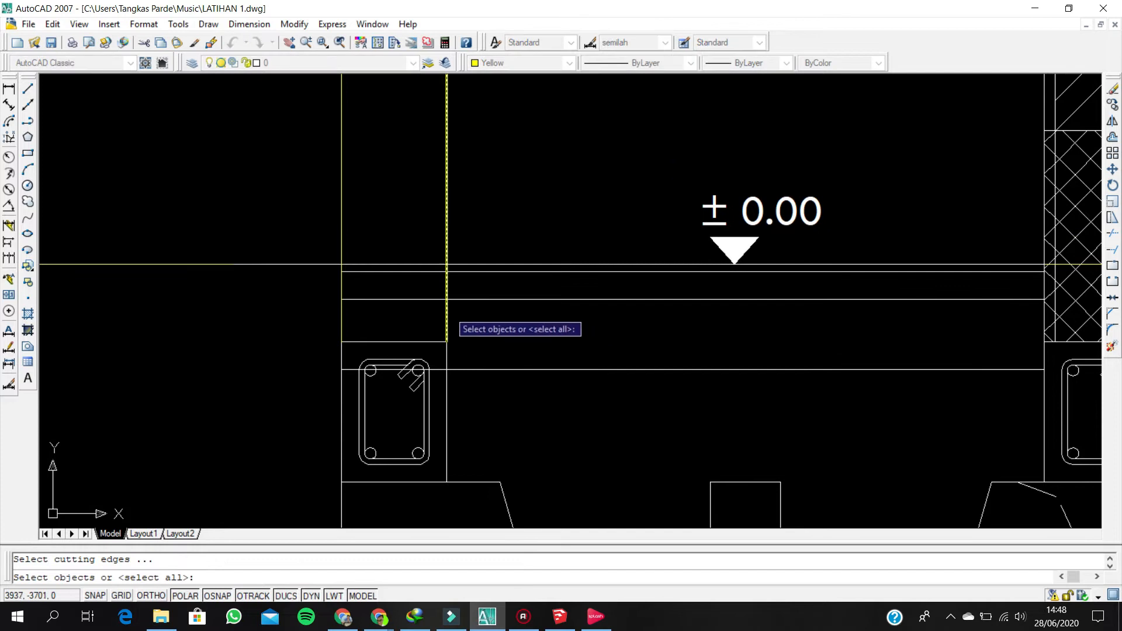
key("Return")
left_click(421, 299)
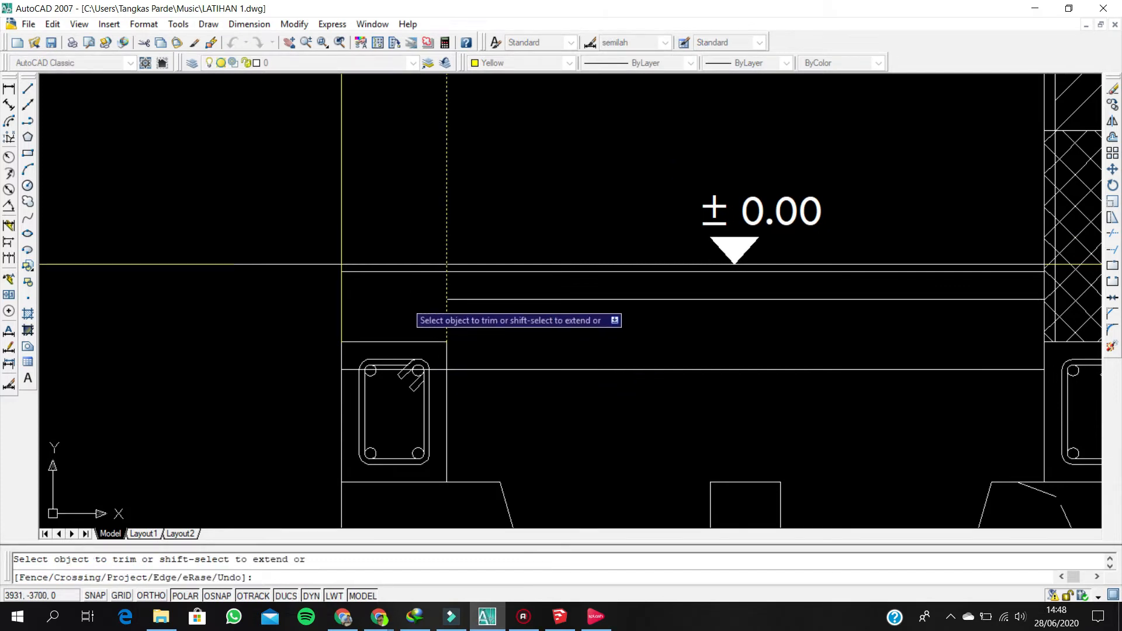
scroll(390, 287, "up", 2)
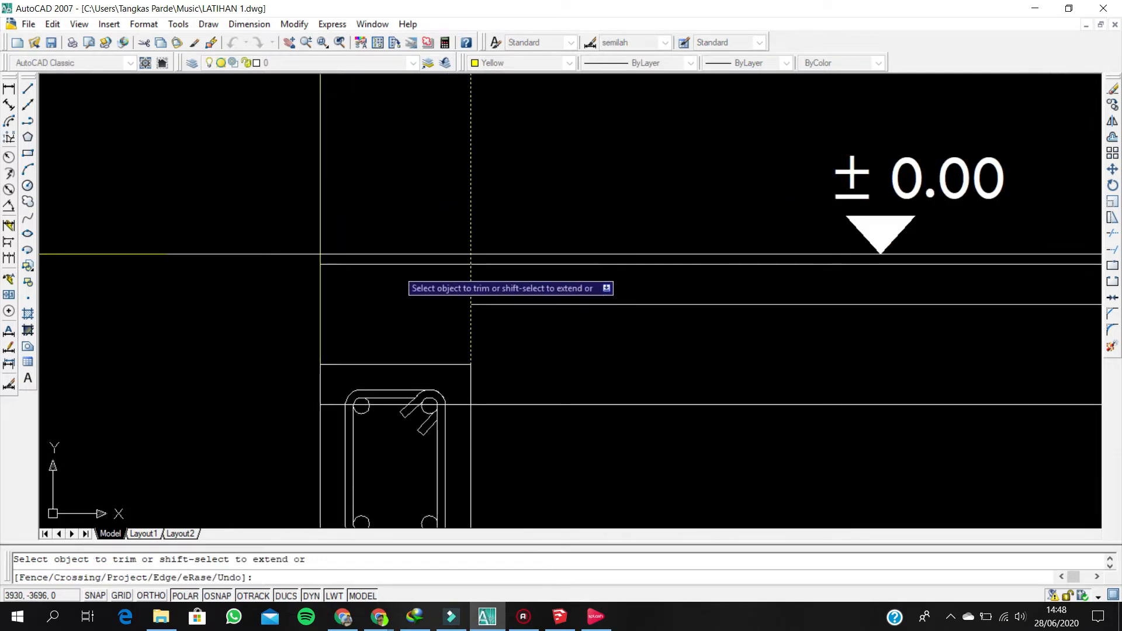
key("Escape")
- Shorten the lowest floor line so it starts at the inner face of the half foundation's beam
scroll(444, 339, "down", 5)
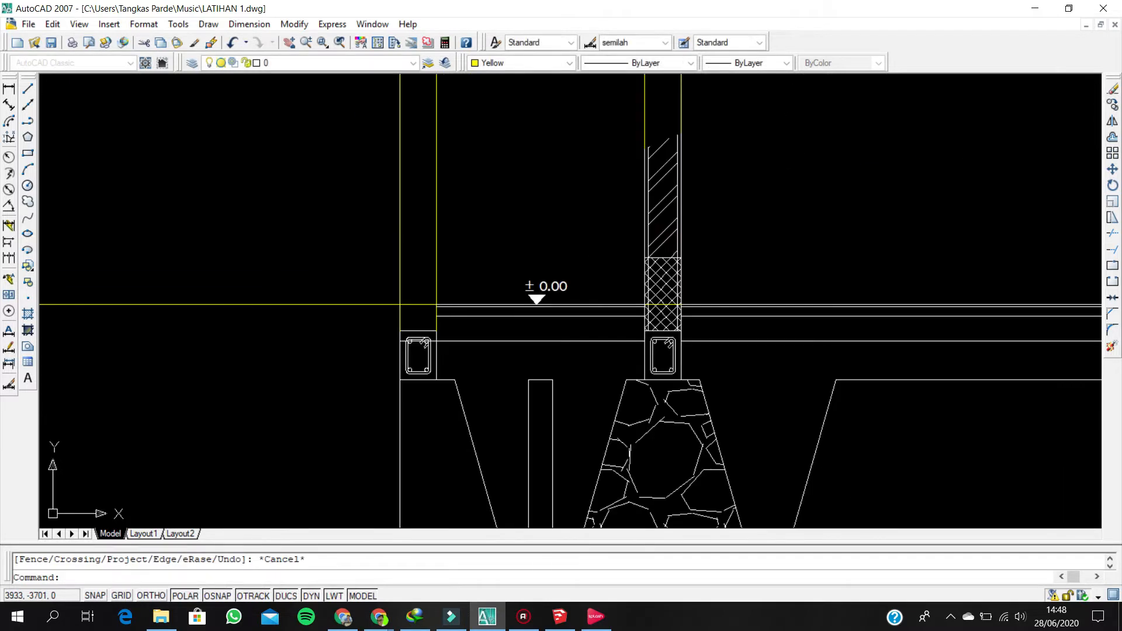
scroll(427, 334, "up", 4)
left_click(427, 334)
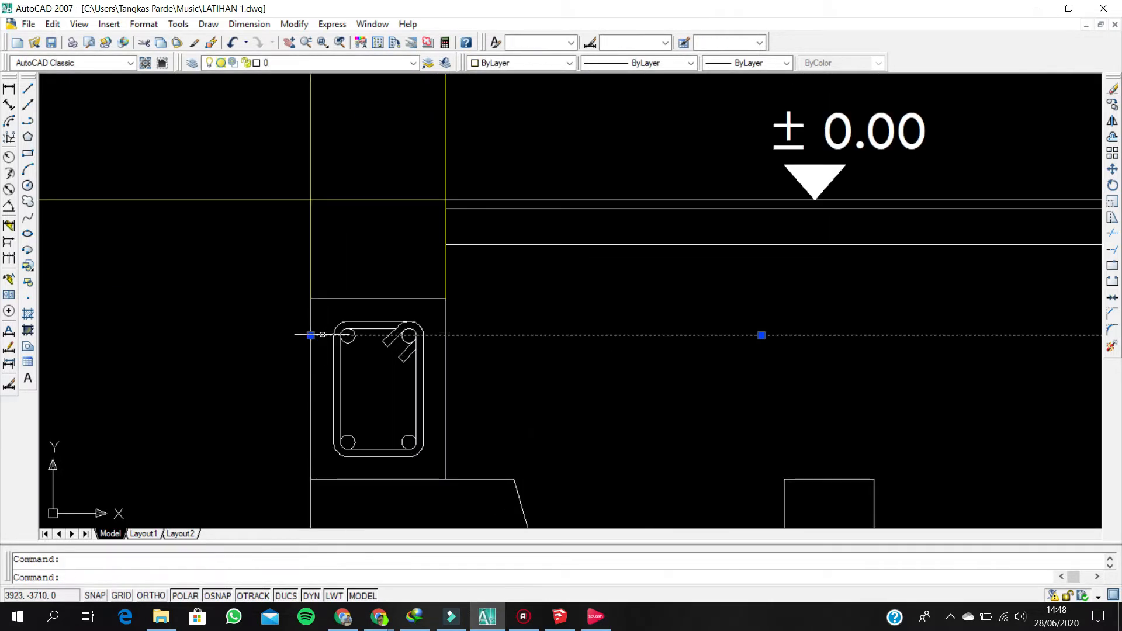
left_click(311, 334)
scroll(444, 335, "down", 3)
scroll(444, 335, "up", 1)
key("Escape")
- Extend the short plaster lines of the three stone-foundation walls up to the yellow line at the wall tops
middle_click_drag(475, 288, 473, 373)
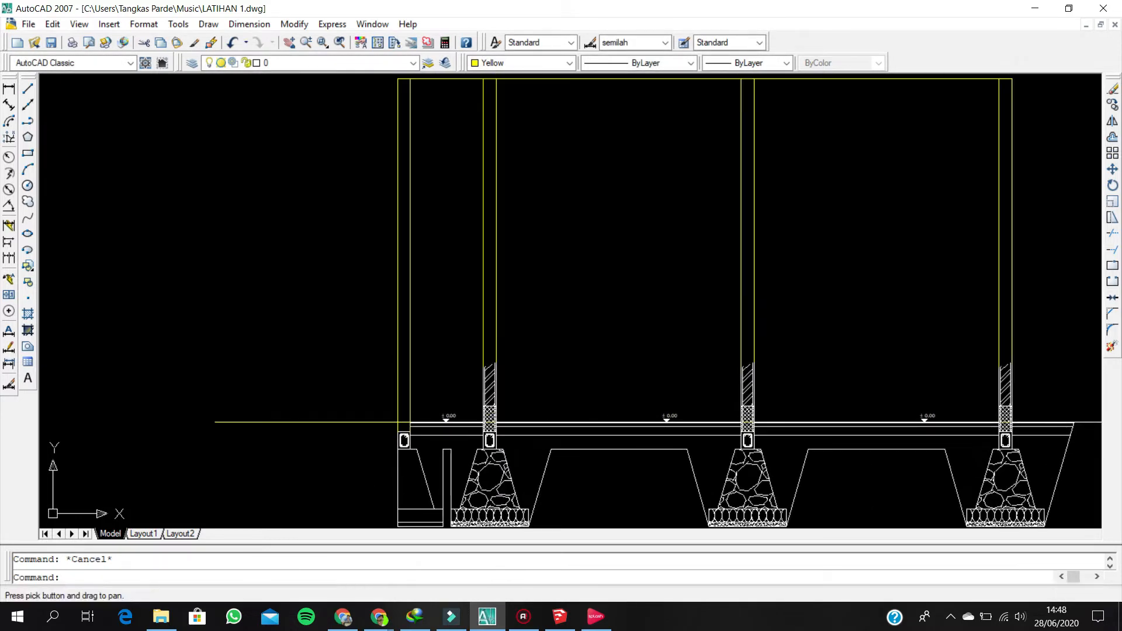
scroll(513, 354, "up", 2)
scroll(503, 373, "down", 4)
scroll(490, 366, "up", 2)
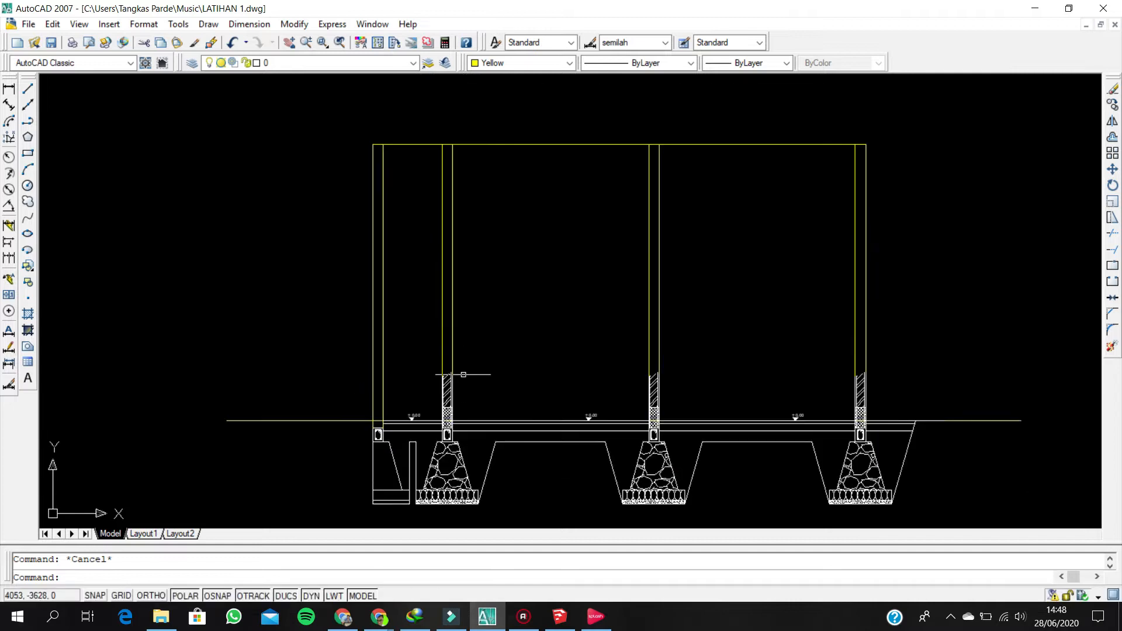
type("ex")
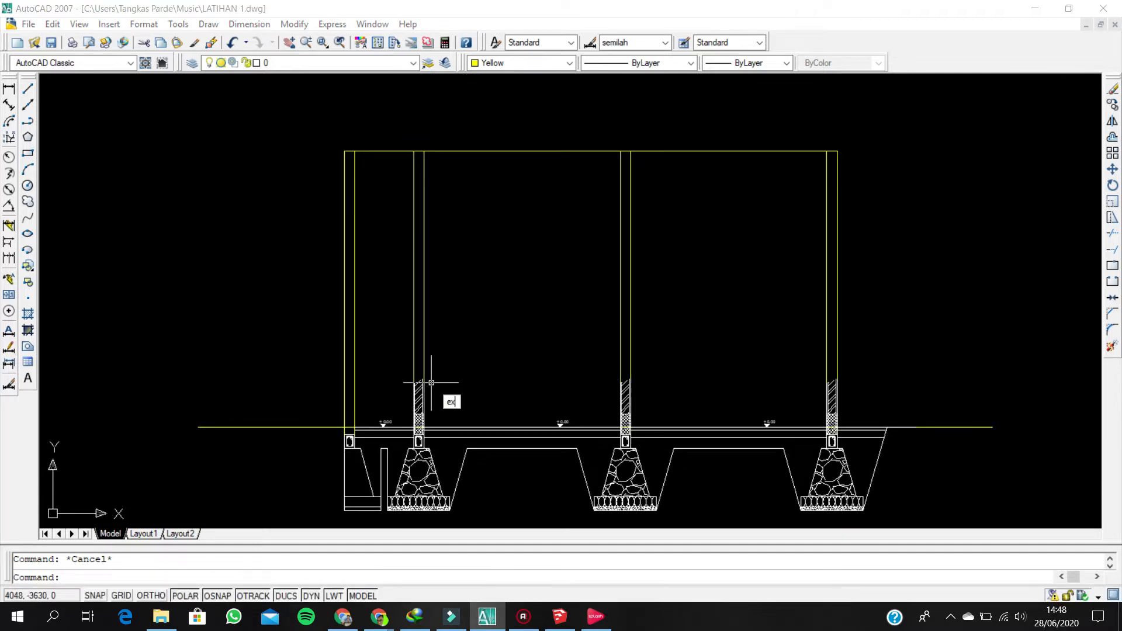
key("Return")
key("Return")
left_click(440, 395)
left_click(642, 391)
left_click(604, 384)
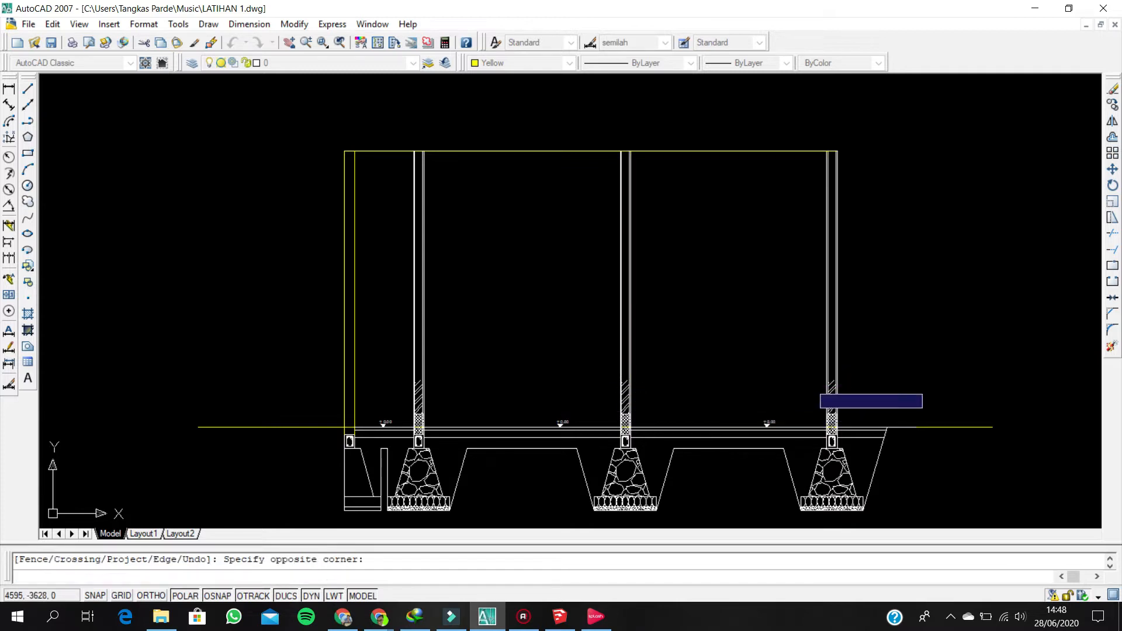
scroll(385, 418, "up", 3)
scroll(456, 394, "down", 4)
scroll(458, 211, "up", 5)
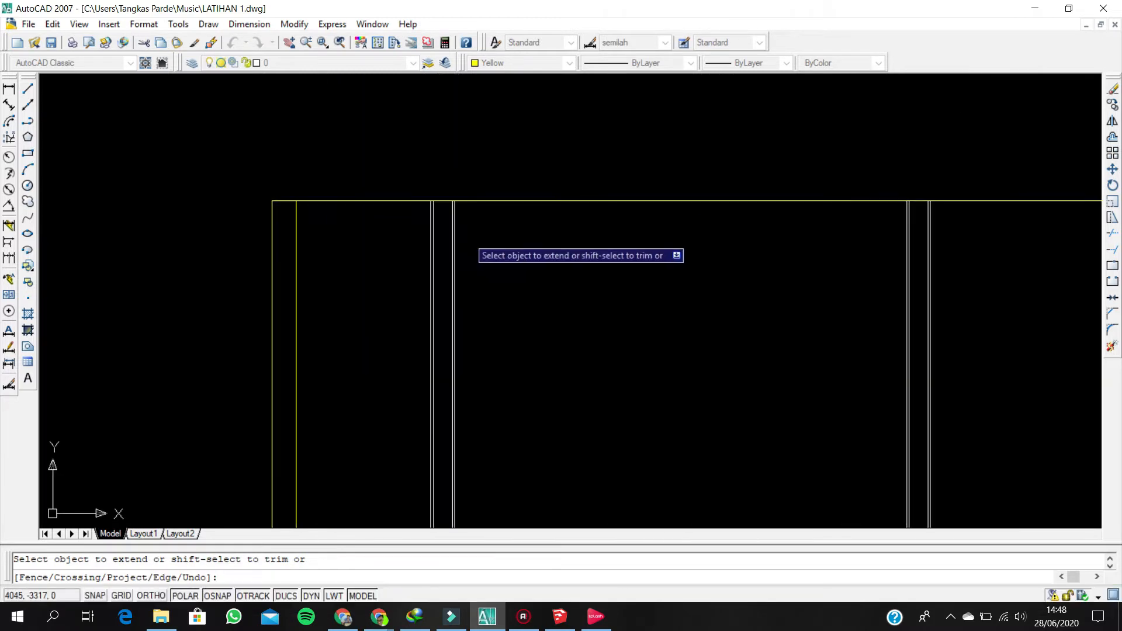
scroll(458, 223, "down", 4)
scroll(422, 376, "up", 5)
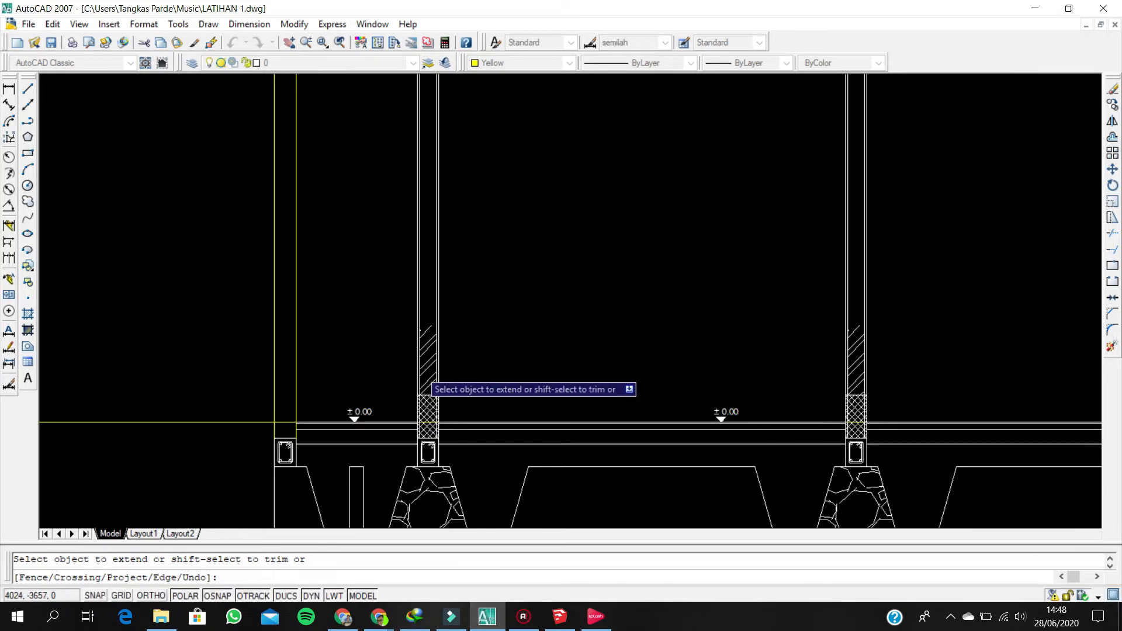
scroll(427, 357, "down", 2)
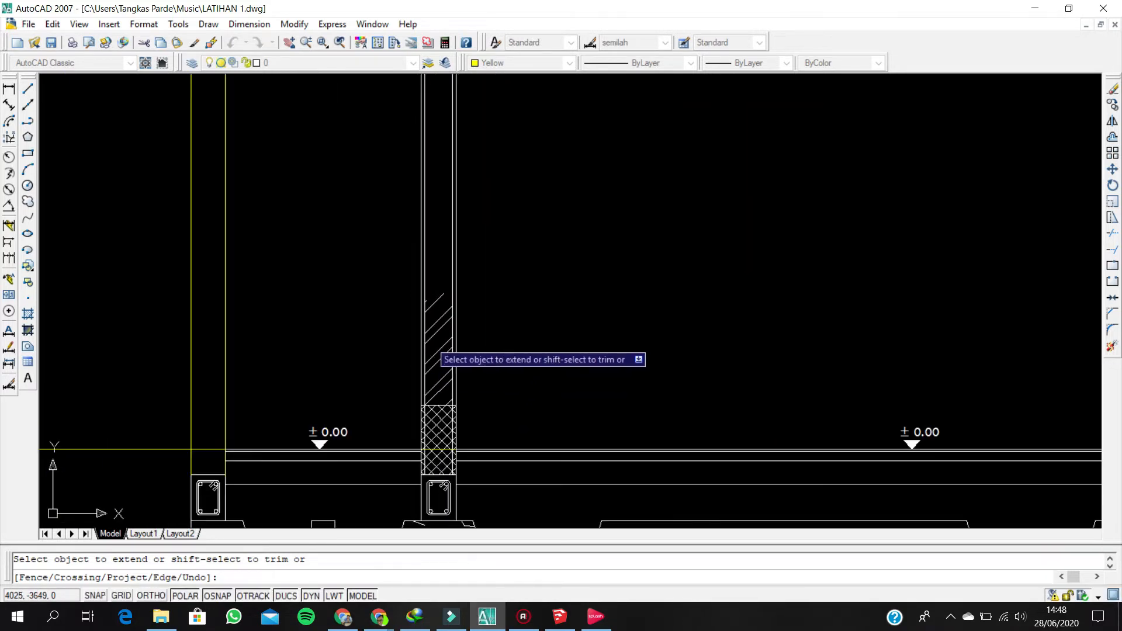
key("Escape")
- Erase the short diagonal brick hatches at the base of the three walls above the stone foundations
left_click(427, 303)
scroll(431, 335, "down", 2)
middle_click_drag(437, 332, 434, 363)
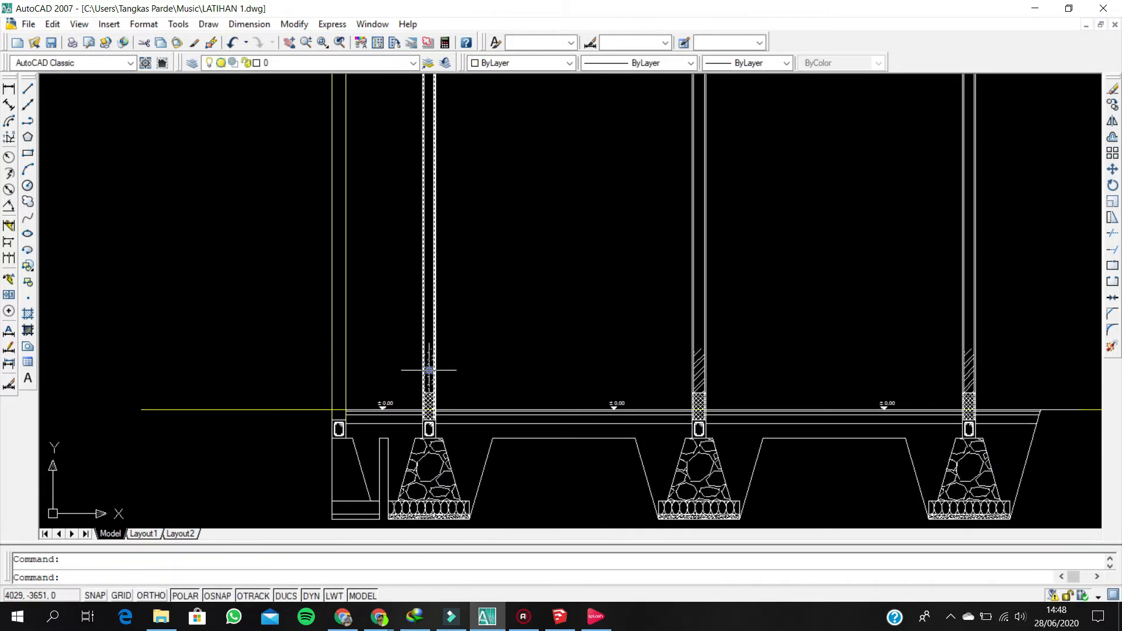
scroll(429, 370, "up", 3)
scroll(429, 370, "down", 4)
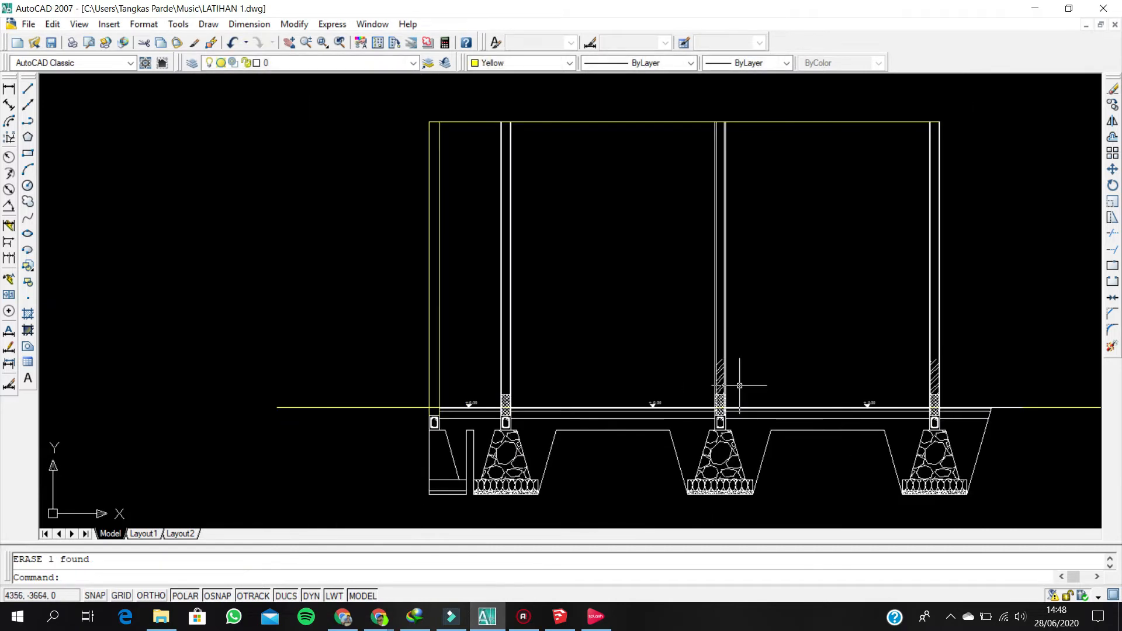
scroll(730, 374, "up", 2)
middle_click_drag(748, 367, 454, 359)
key("Delete")
left_click(731, 362)
key("Delete")
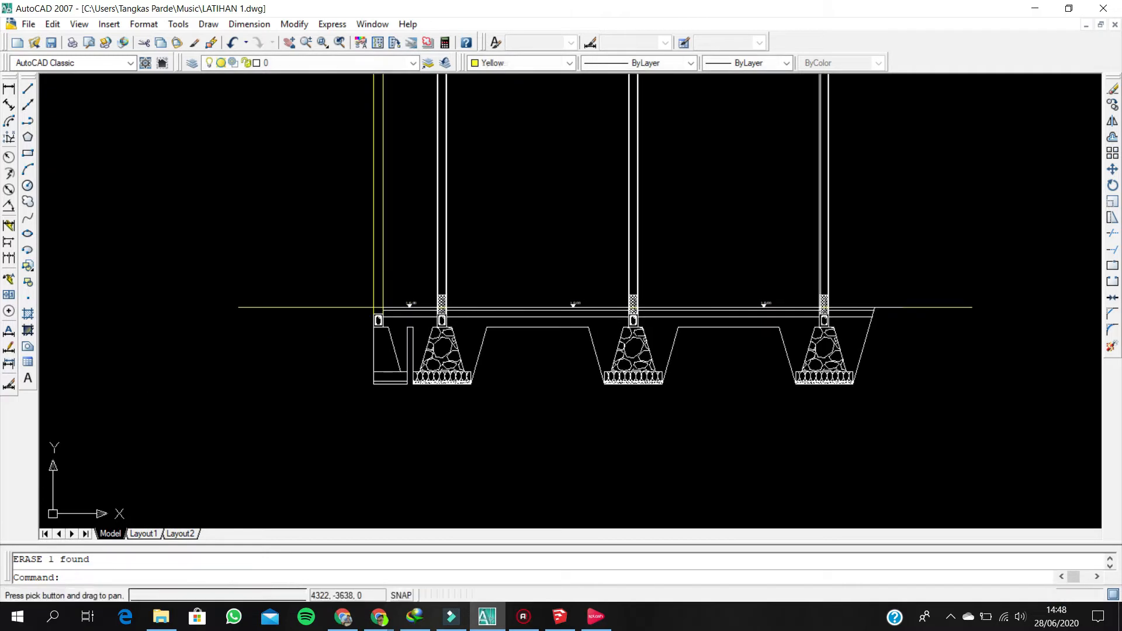
- Examine the pattern, angle and scale settings of the soil fill hatch in the stone foundation detail
scroll(582, 434, "up", 2)
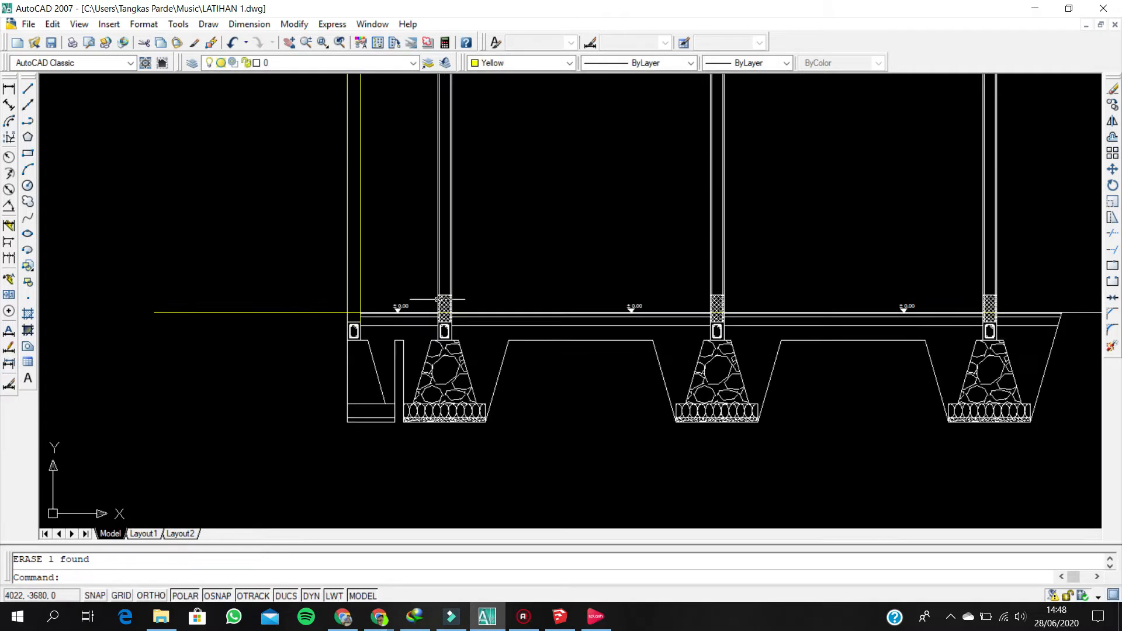
scroll(582, 434, "down", 1)
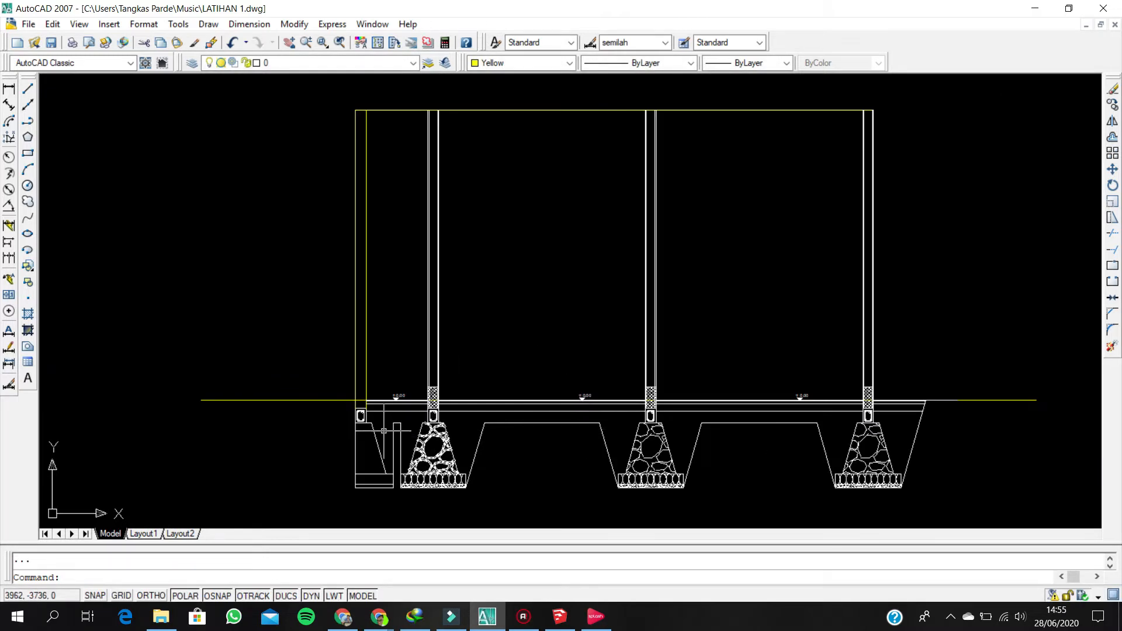
scroll(384, 430, "down", 2)
scroll(444, 435, "up", 4)
middle_click_drag(401, 432, 401, 371)
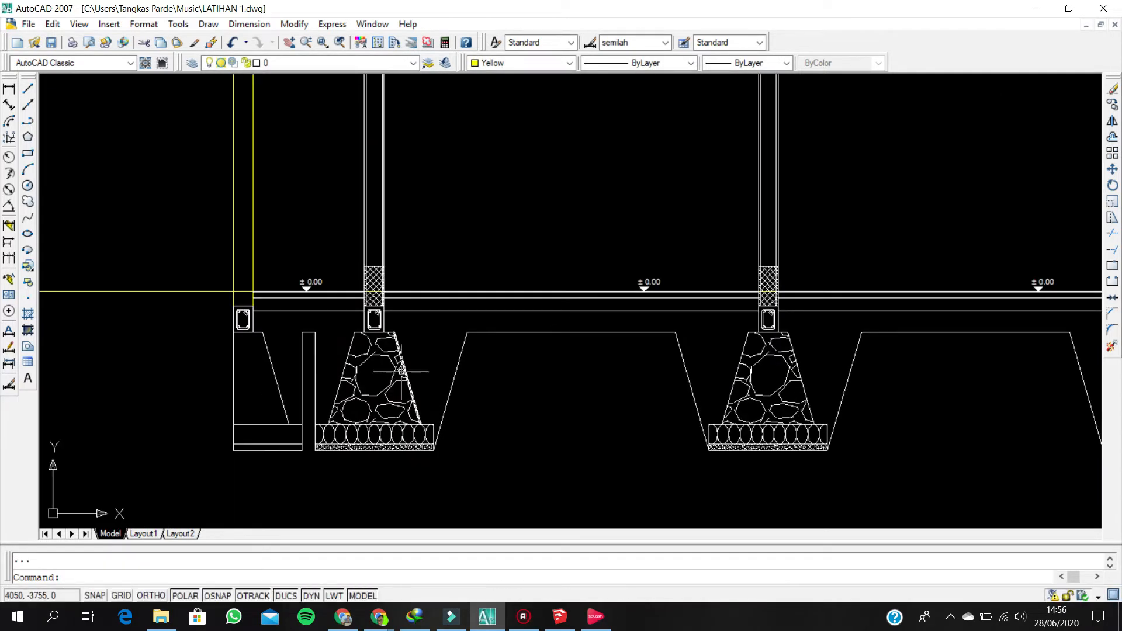
scroll(402, 371, "down", 2)
scroll(405, 350, "down", 3)
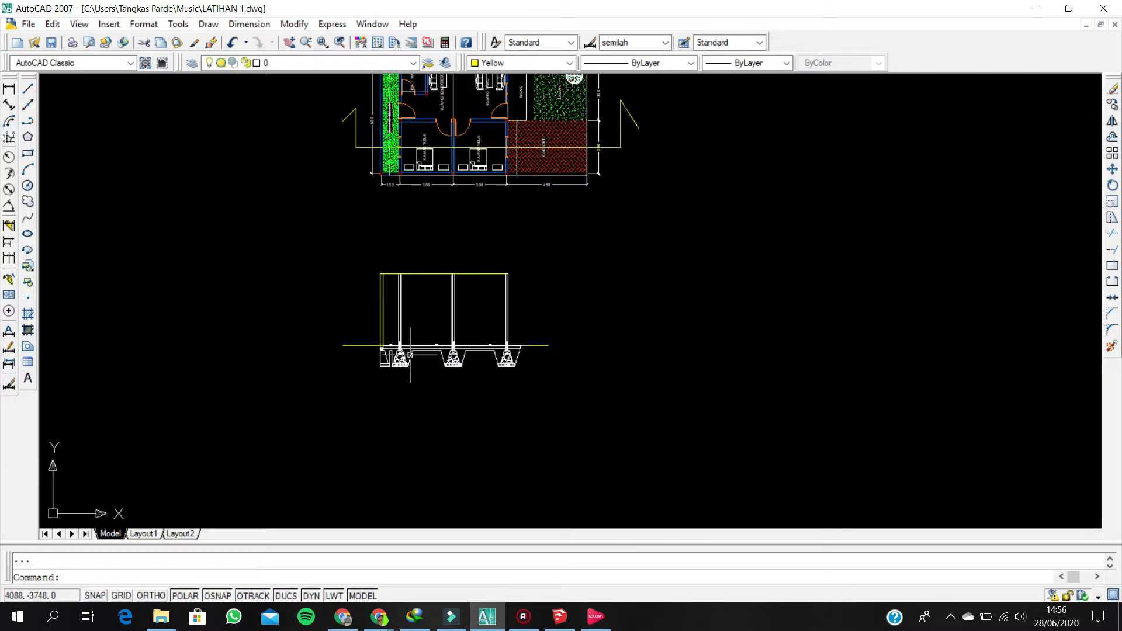
middle_click_drag(543, 155, 461, 381)
scroll(464, 380, "down", 2)
mouse_move(492, 280)
middle_mouse_down()
mouse_move(408, 365)
mouse_move(158, 464)
middle_mouse_up()
scroll(428, 251, "down", 2)
scroll(489, 282, "up", 15)
left_click(552, 322)
left_click(542, 307)
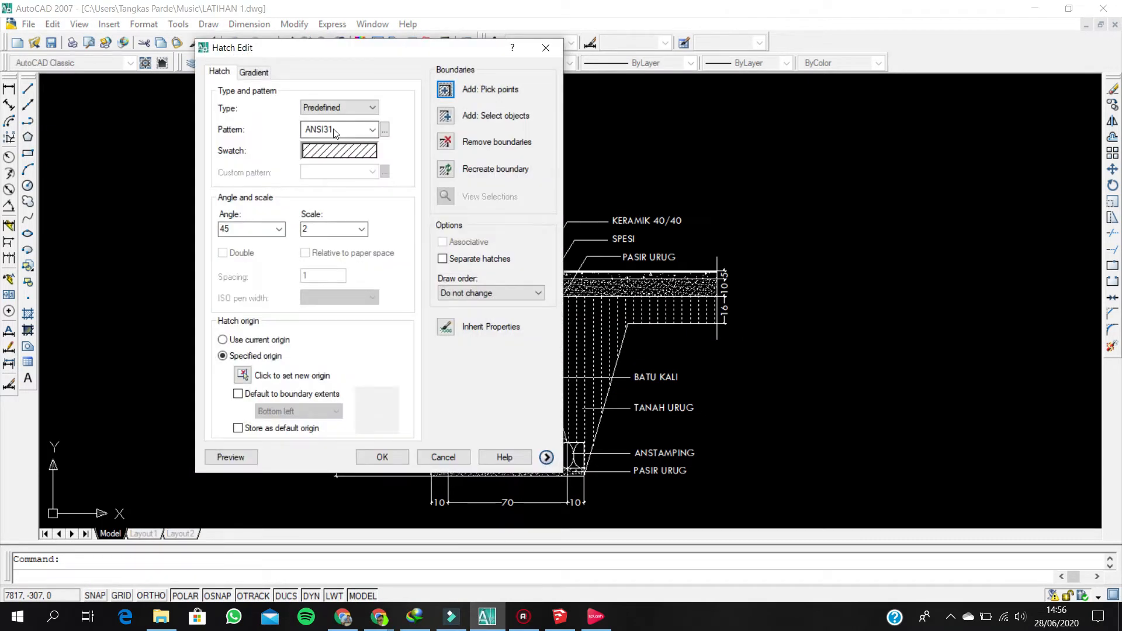
left_click(318, 134)
left_click(325, 131)
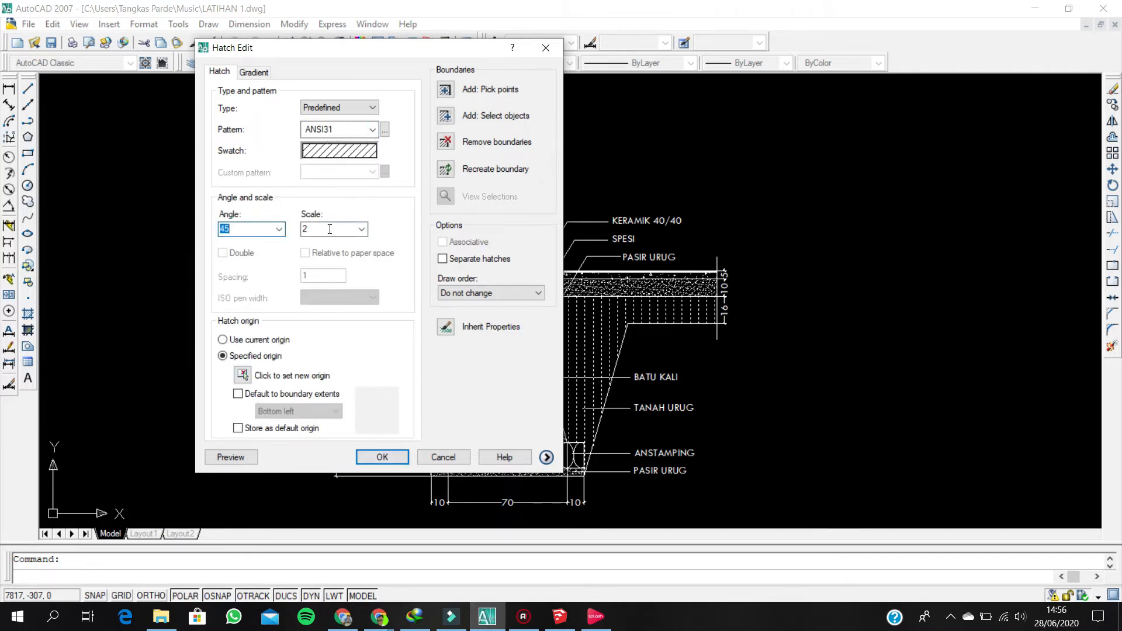
left_click(389, 461)
- Set up a new hatch with the ANSI31 pattern at an angle of 45 and a scale of 2
scroll(639, 263, "down", 8)
scroll(374, 371, "up", 9)
type("h")
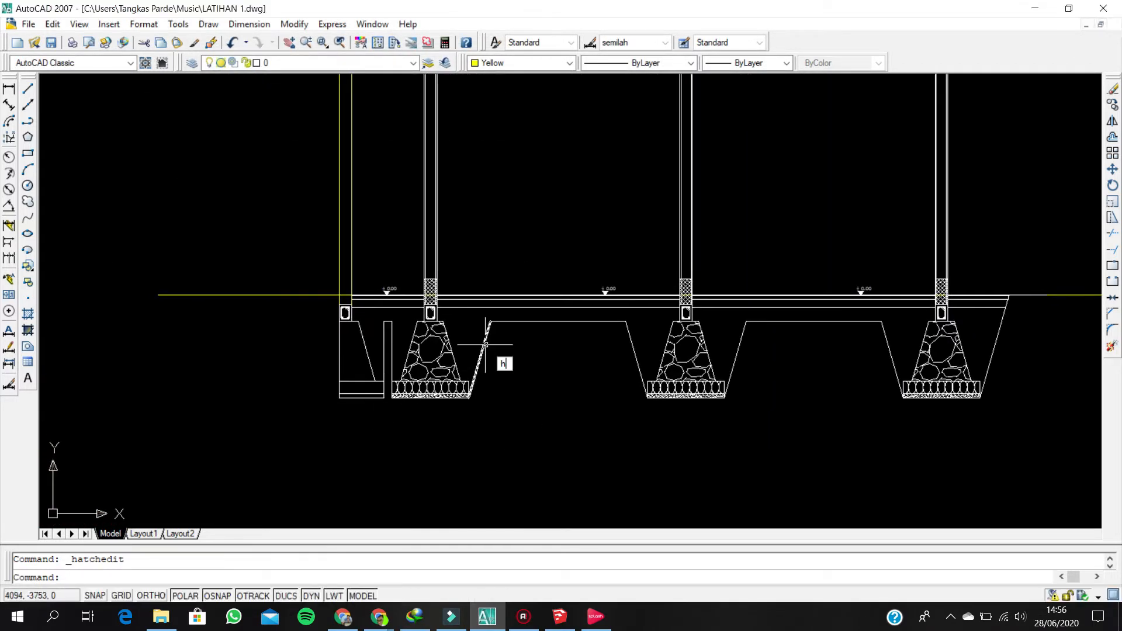
key("Return")
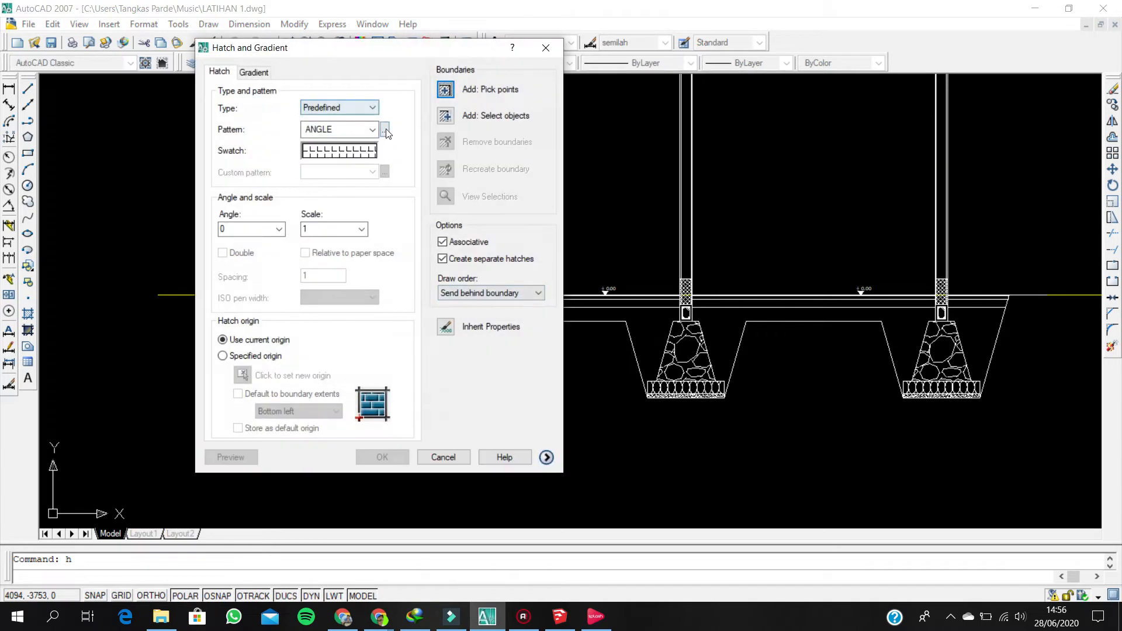
left_click(385, 129)
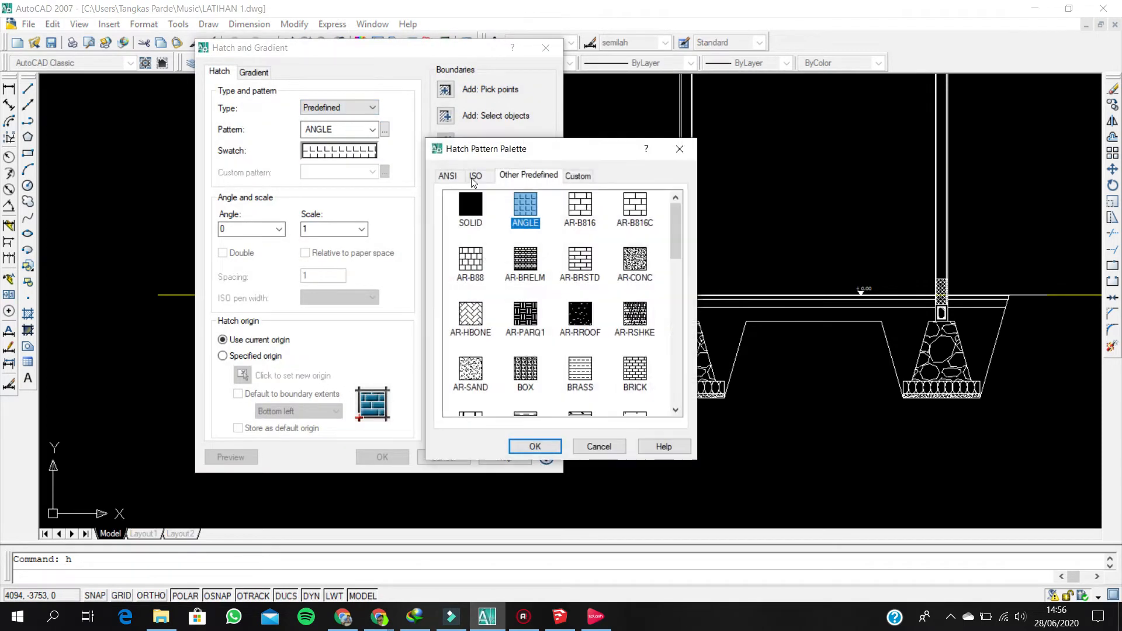
left_click(447, 175)
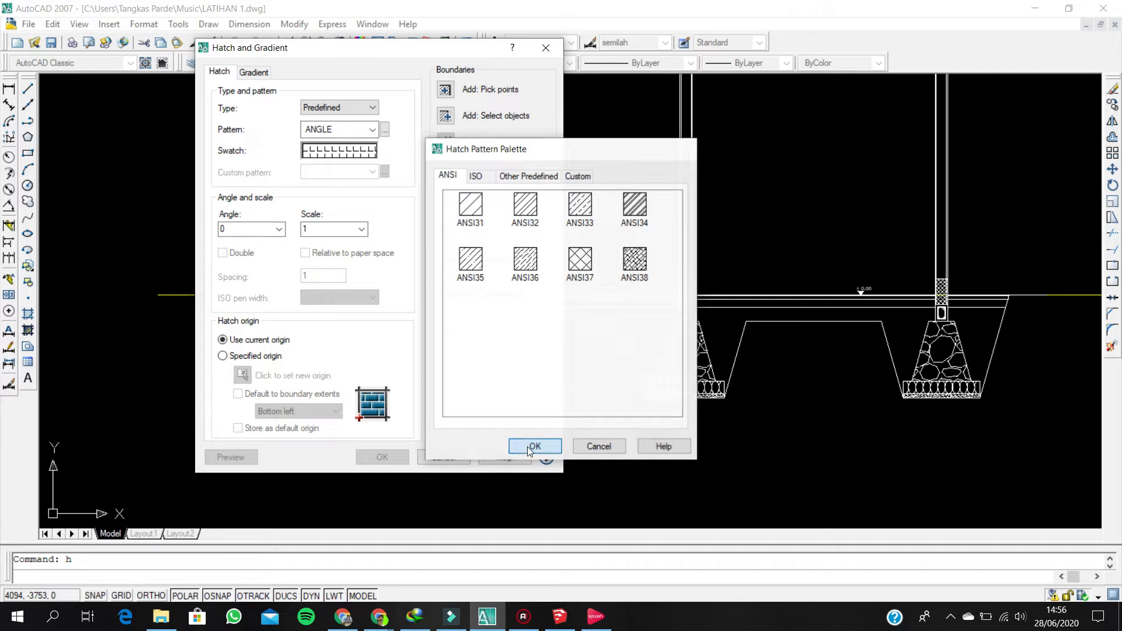
left_click(533, 446)
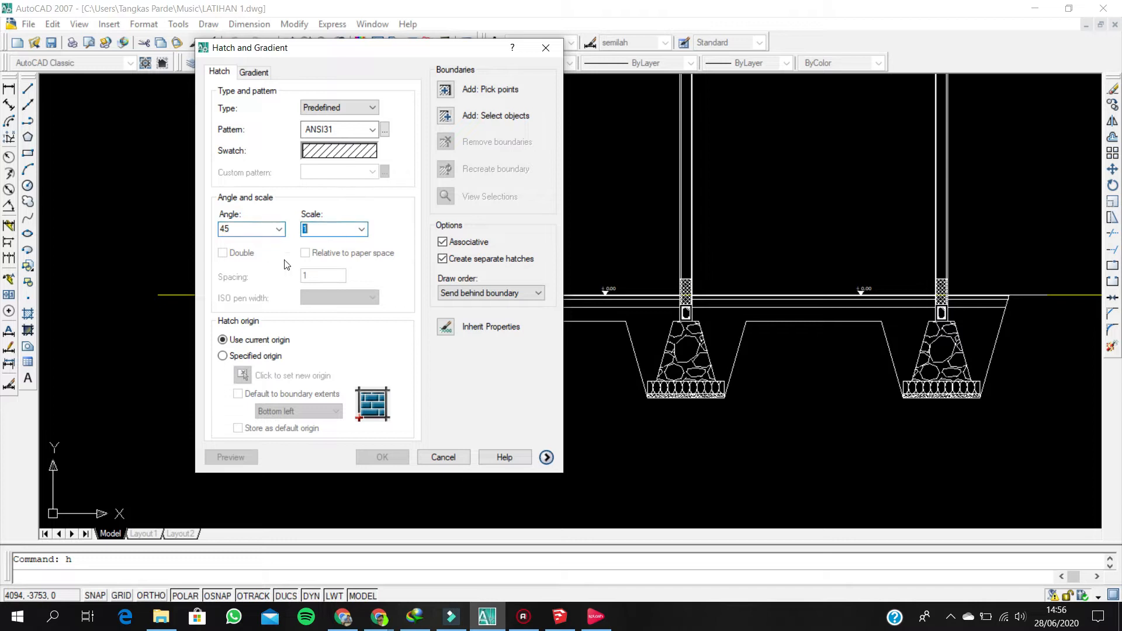
- Hatch the soil fill areas below the floor and around all the foundations across the section
left_click(445, 90)
scroll(380, 301, "up", 4)
left_click(440, 304)
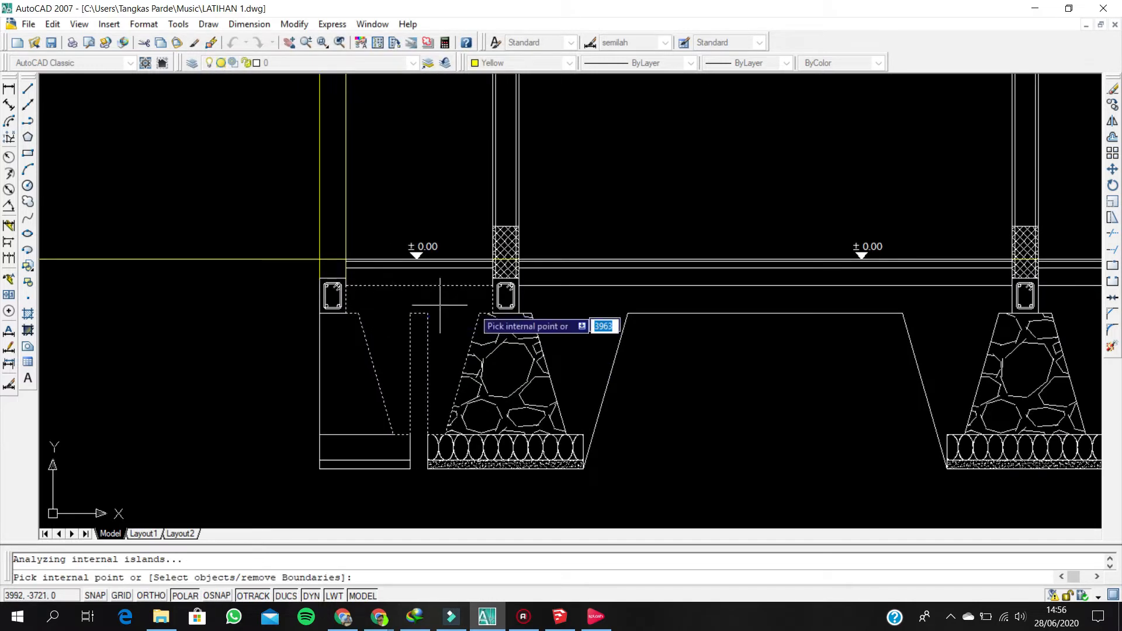
scroll(450, 311, "down", 4)
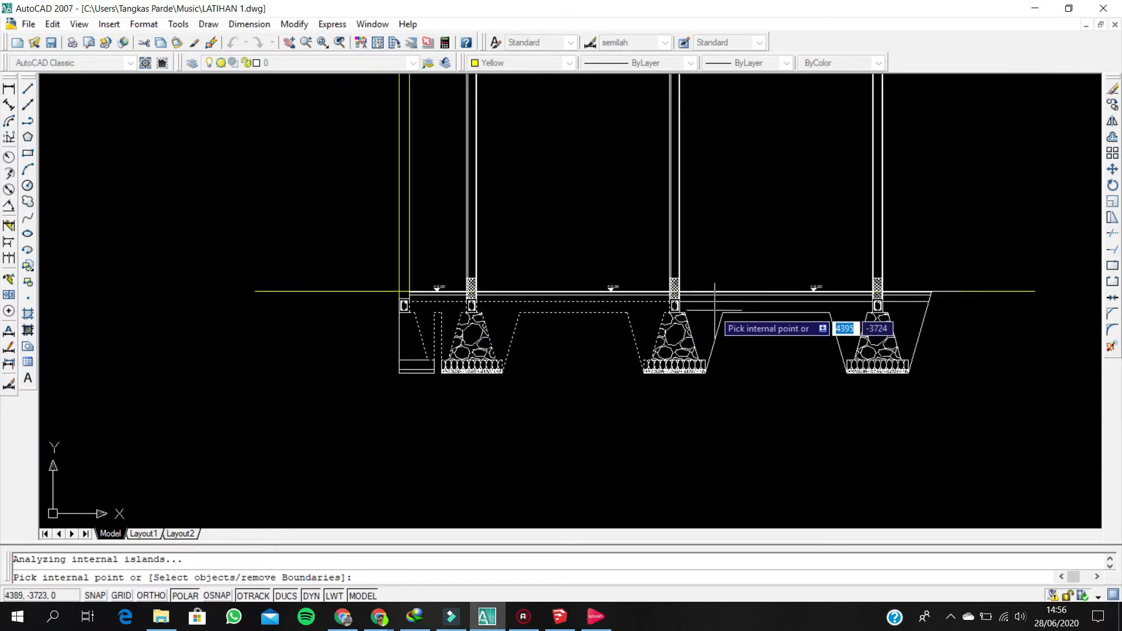
scroll(873, 324, "up", 2)
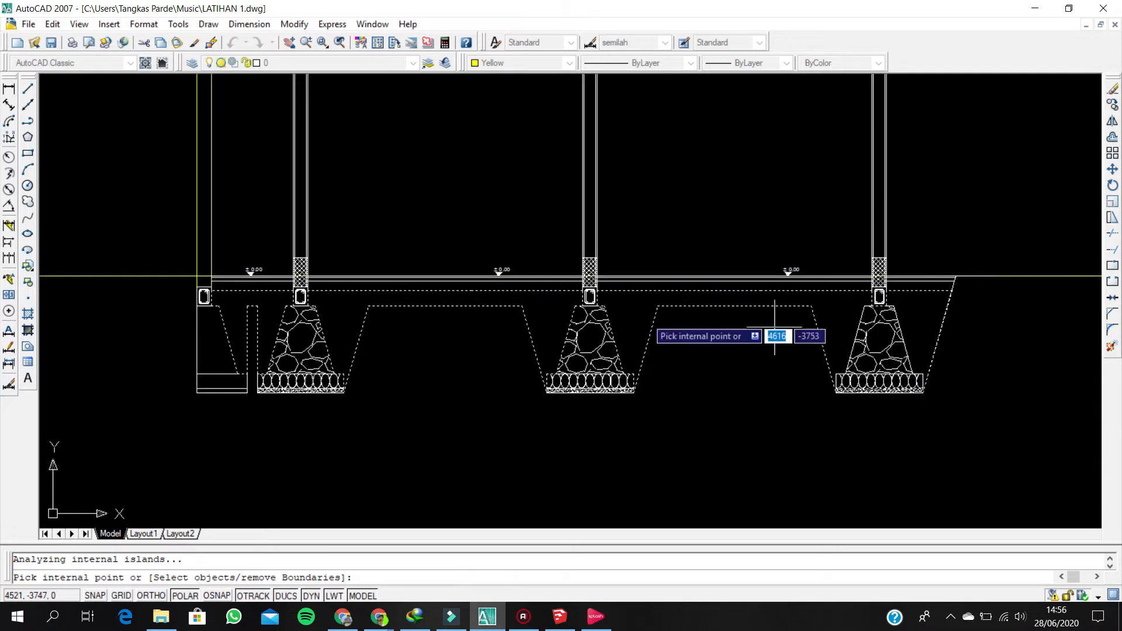
scroll(584, 327, "down", 2)
key("Return")
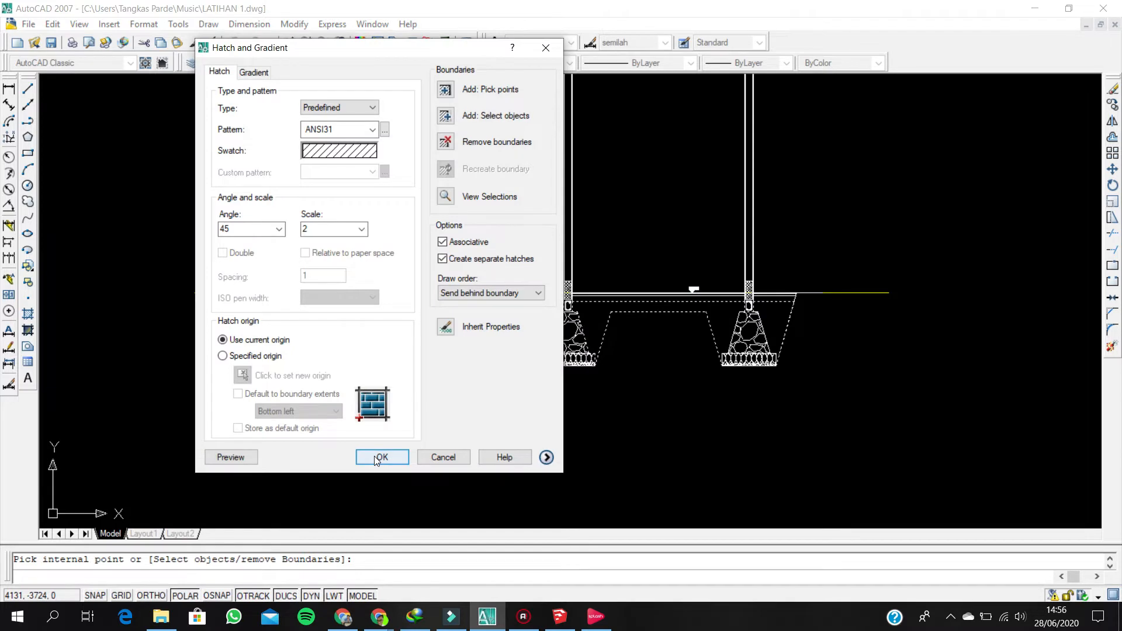
left_click(381, 457)
- Change the colour of the new soil fill hatches to ByLayer and make ByLayer the current drawing colour
scroll(403, 313, "up", 2)
left_click(431, 318)
left_click(436, 321)
left_click(790, 311)
scroll(602, 279, "down", 1)
left_click(497, 63)
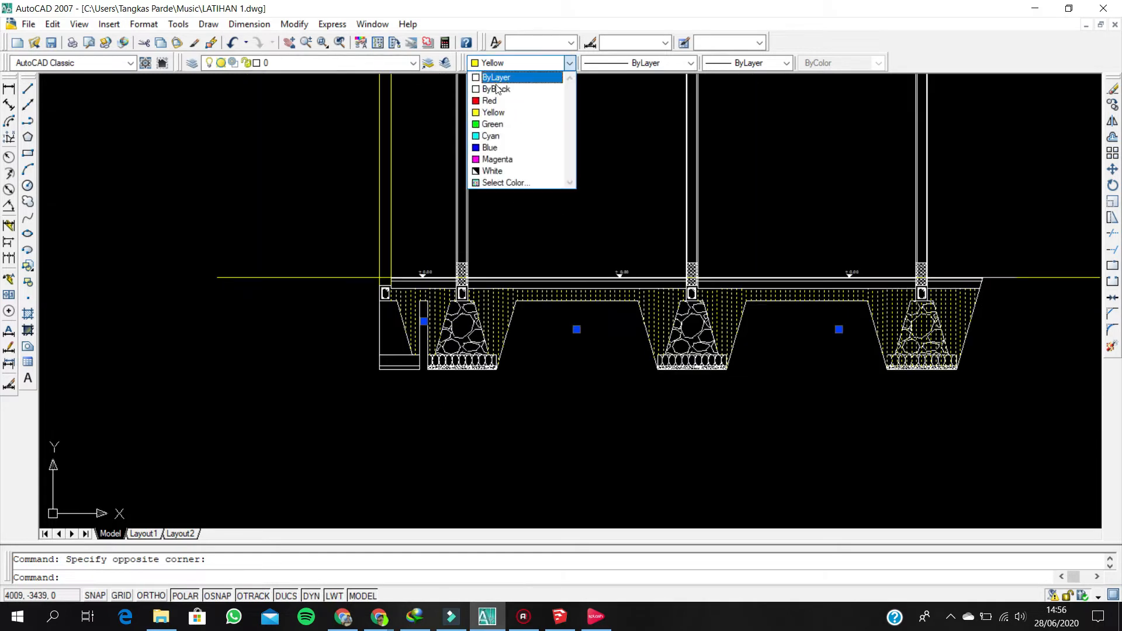
left_click(490, 80)
middle_click_drag(561, 181, 490, 224)
key("Escape")
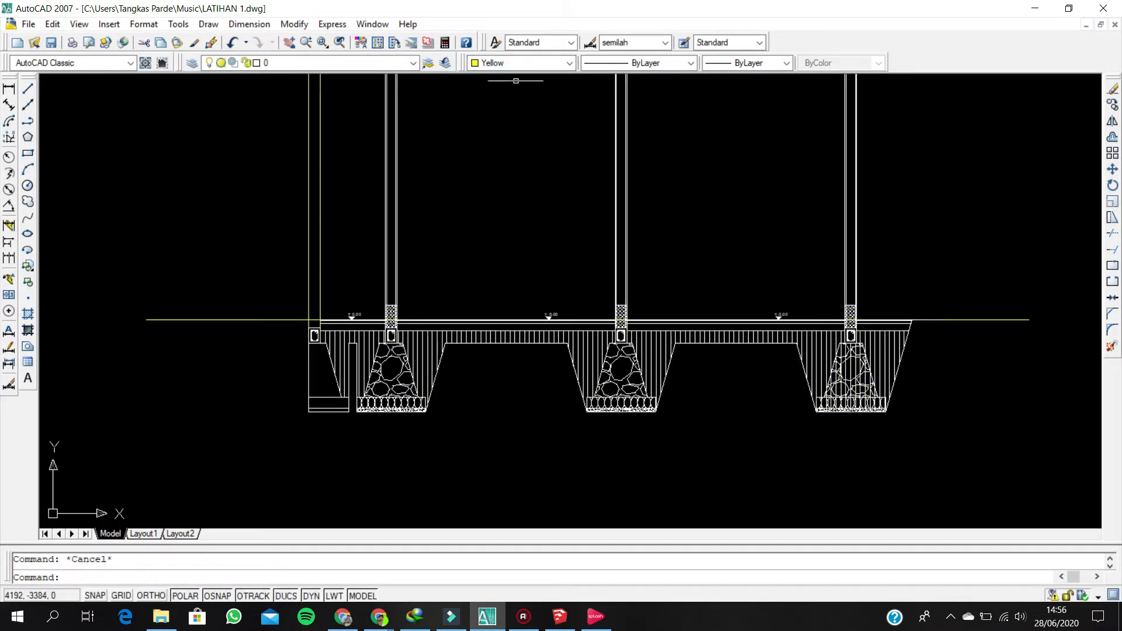
left_click(514, 63)
left_click(501, 82)
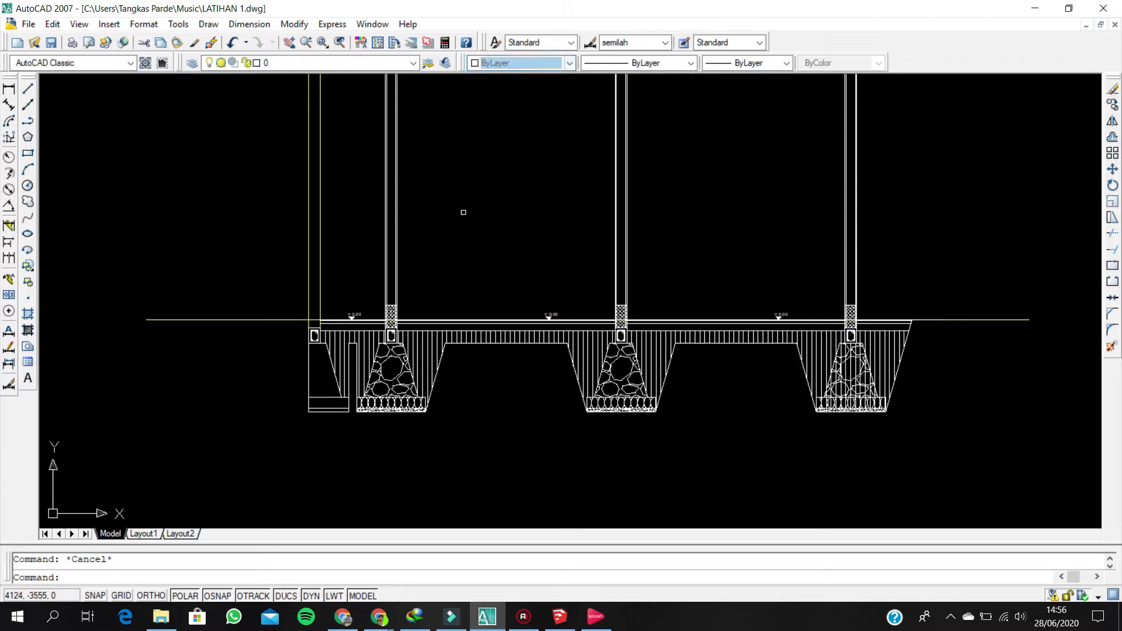
- Change the remaining yellow wall lines and horizontal level line to the ByLayer colour
scroll(463, 211, "down", 1)
left_click(849, 200)
left_click(316, 89)
left_click(303, 316)
left_click(279, 255)
left_click(530, 65)
left_click(501, 82)
key("Escape")
- Hatch the stone body of the half foundation with the GRAVEL pattern at angle 0 and scale 2
scroll(374, 326, "up", 3)
scroll(407, 296, "up", 4)
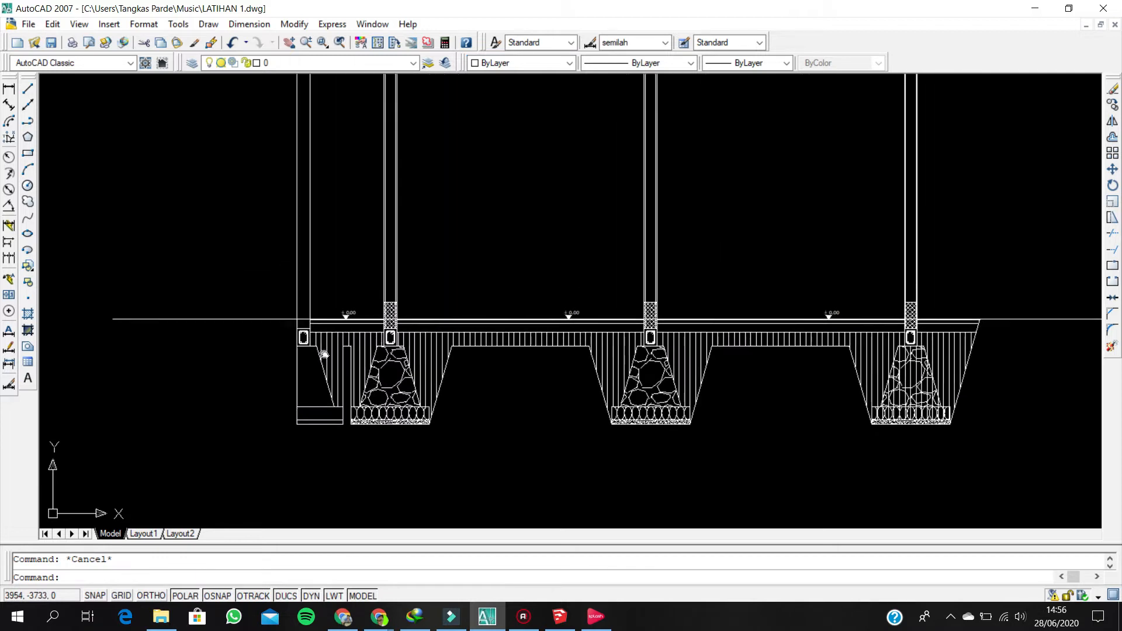
scroll(336, 315, "up", 2)
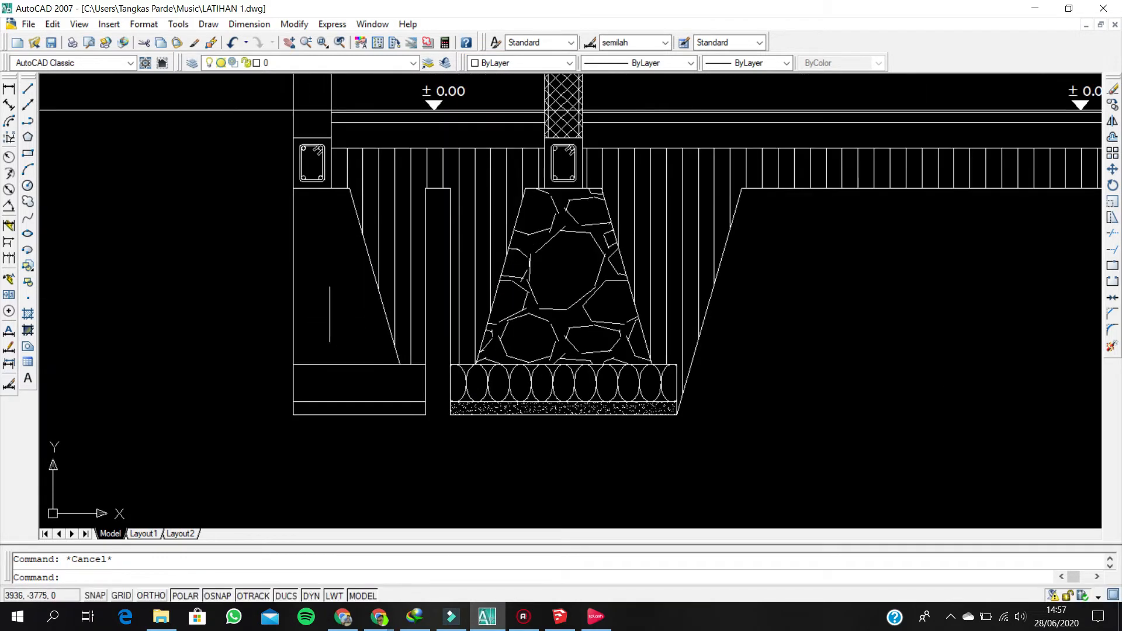
type("h")
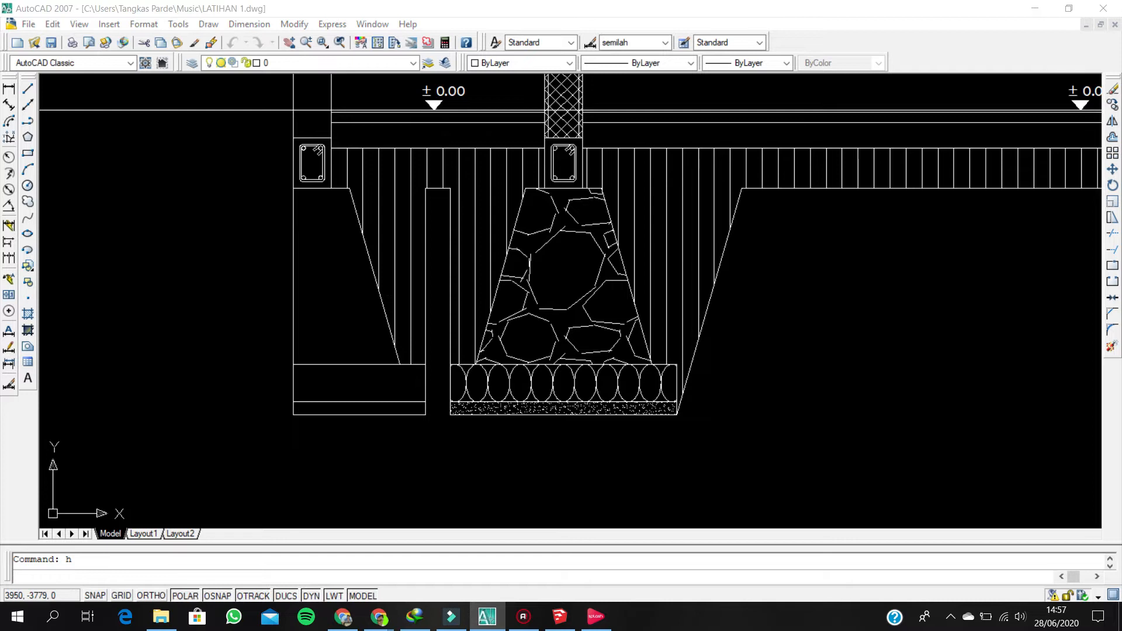
key("Return")
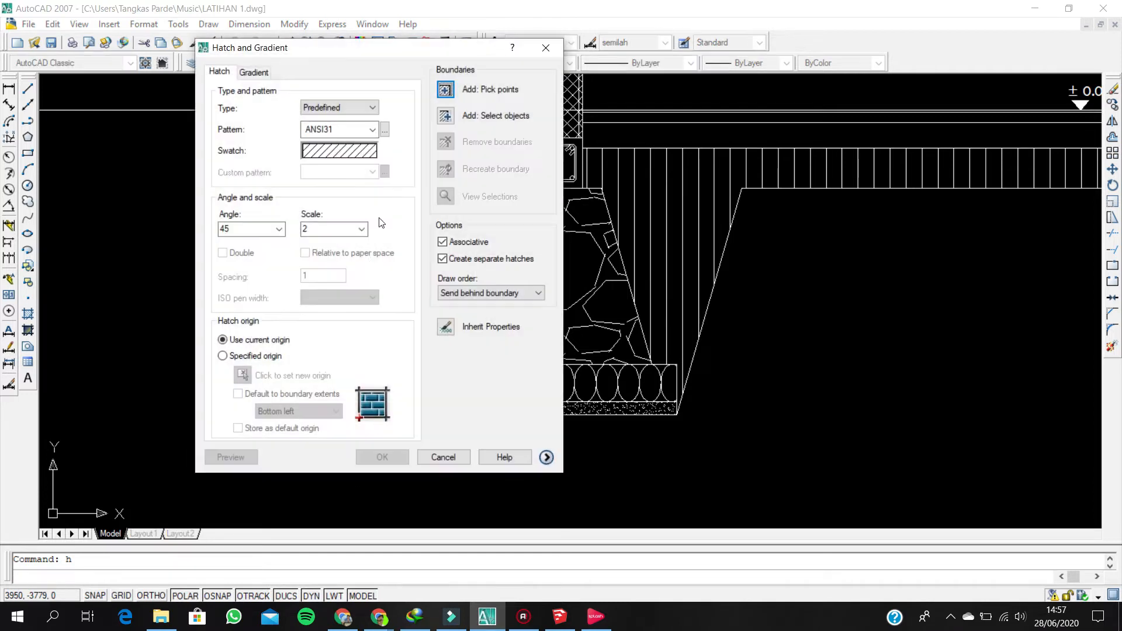
left_click(384, 128)
left_click(475, 175)
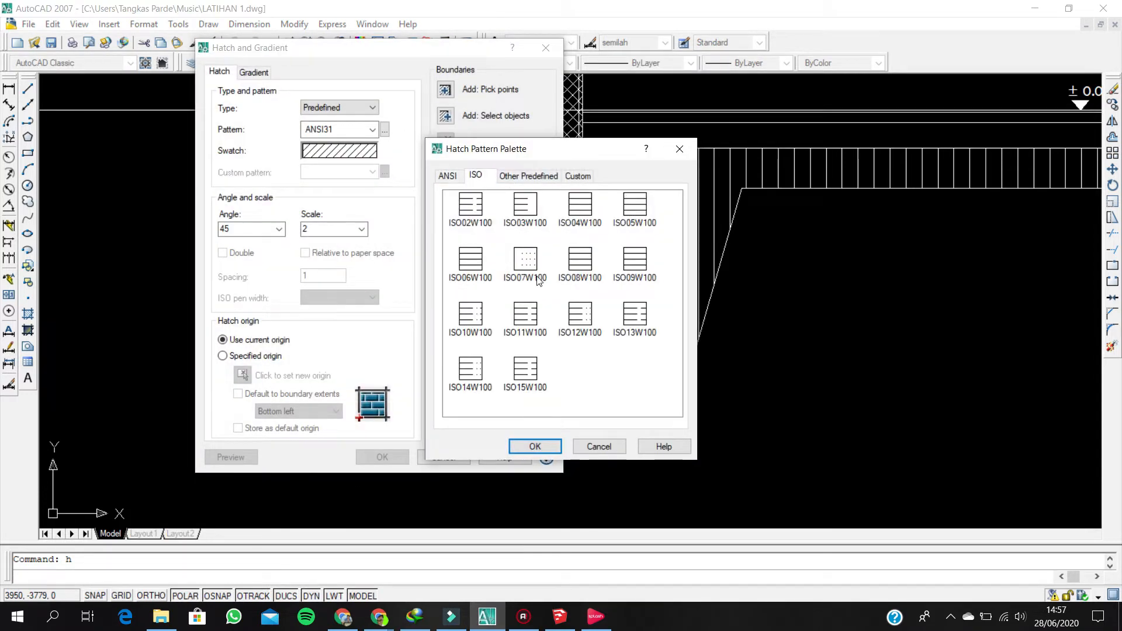
left_click(523, 175)
scroll(610, 342, "down", 3)
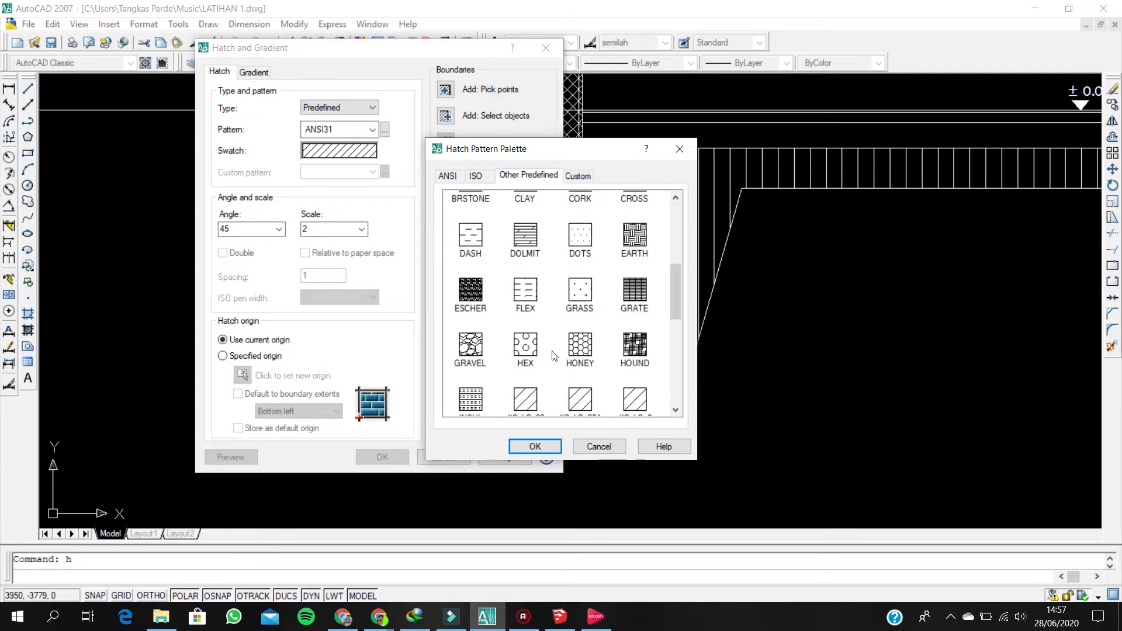
left_click(534, 445)
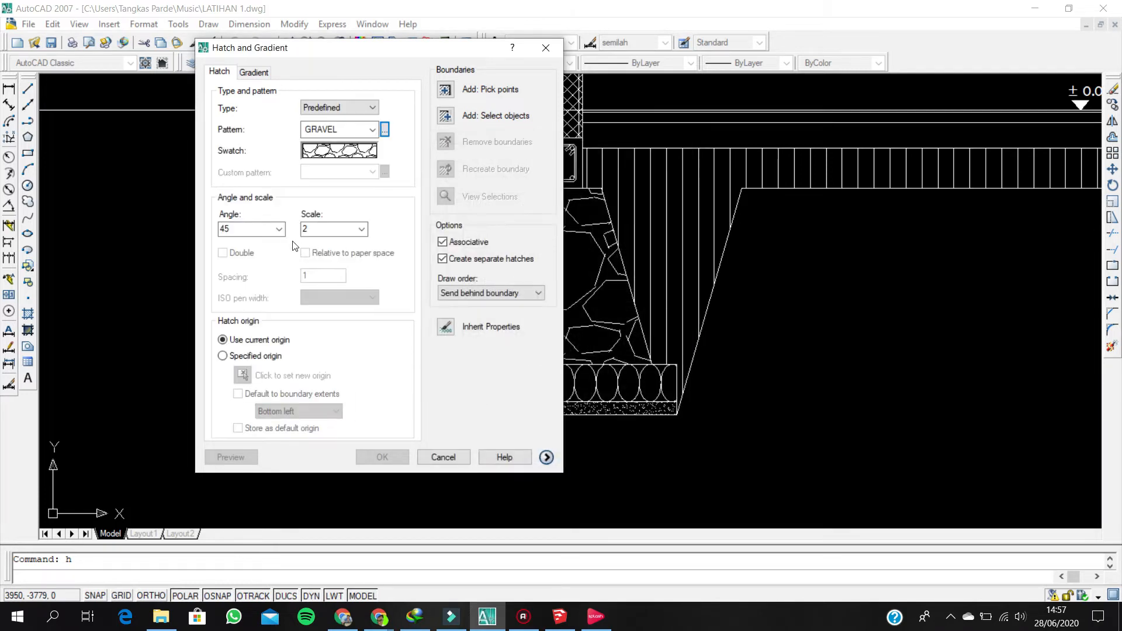
left_click(480, 90)
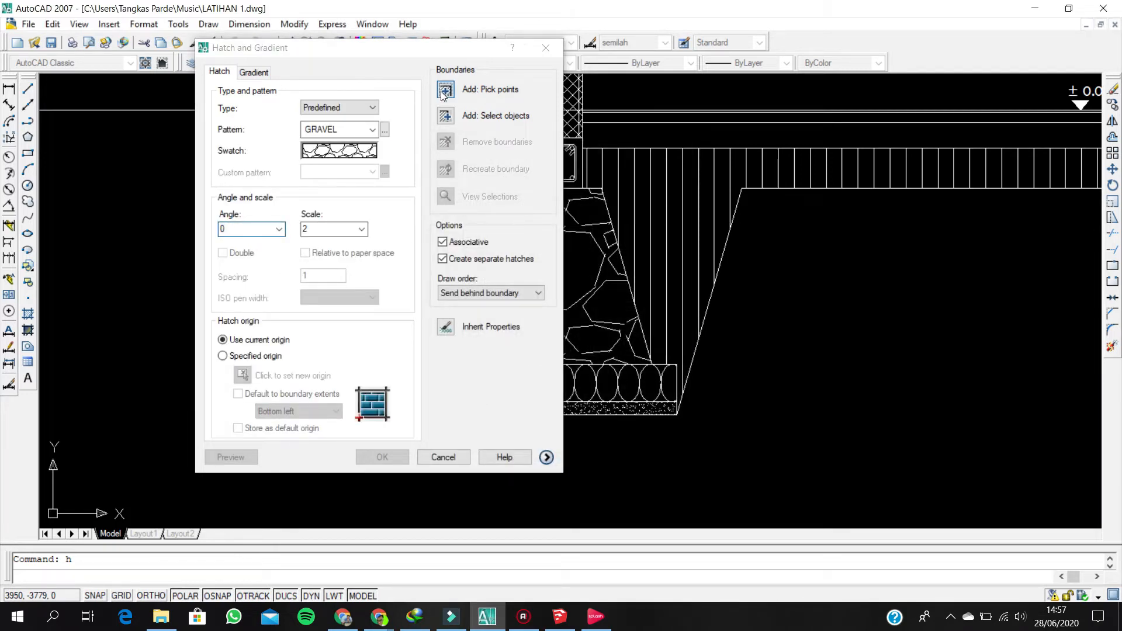
left_click(310, 284)
key("Return")
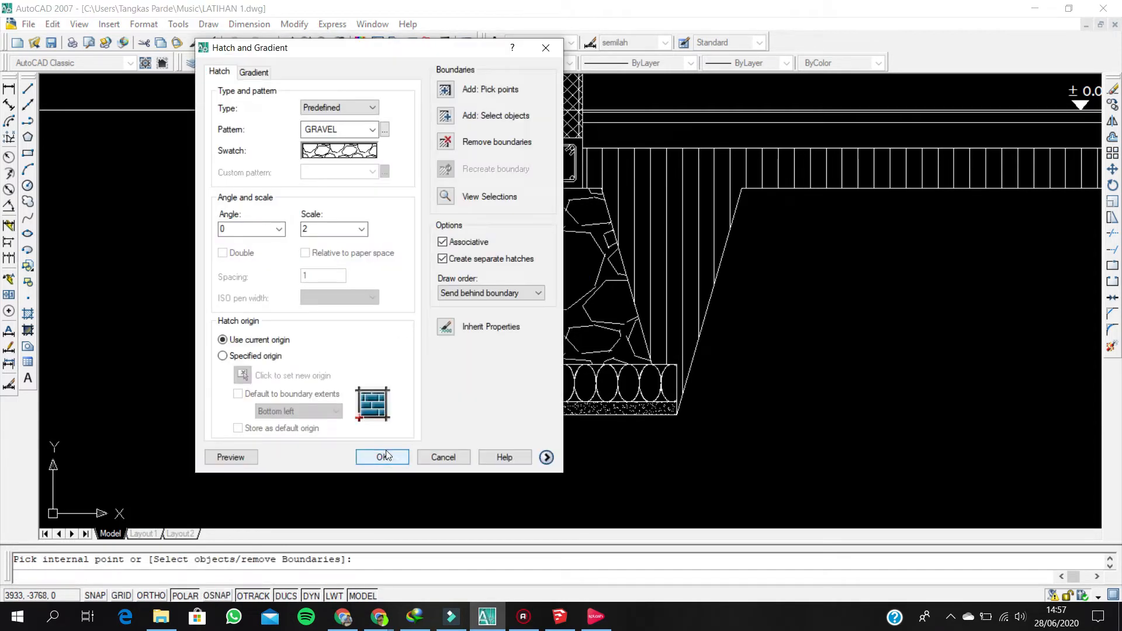
left_click(380, 456)
scroll(342, 341, "down", 3)
scroll(341, 340, "up", 2)
scroll(410, 336, "up", 3)
left_click(706, 362)
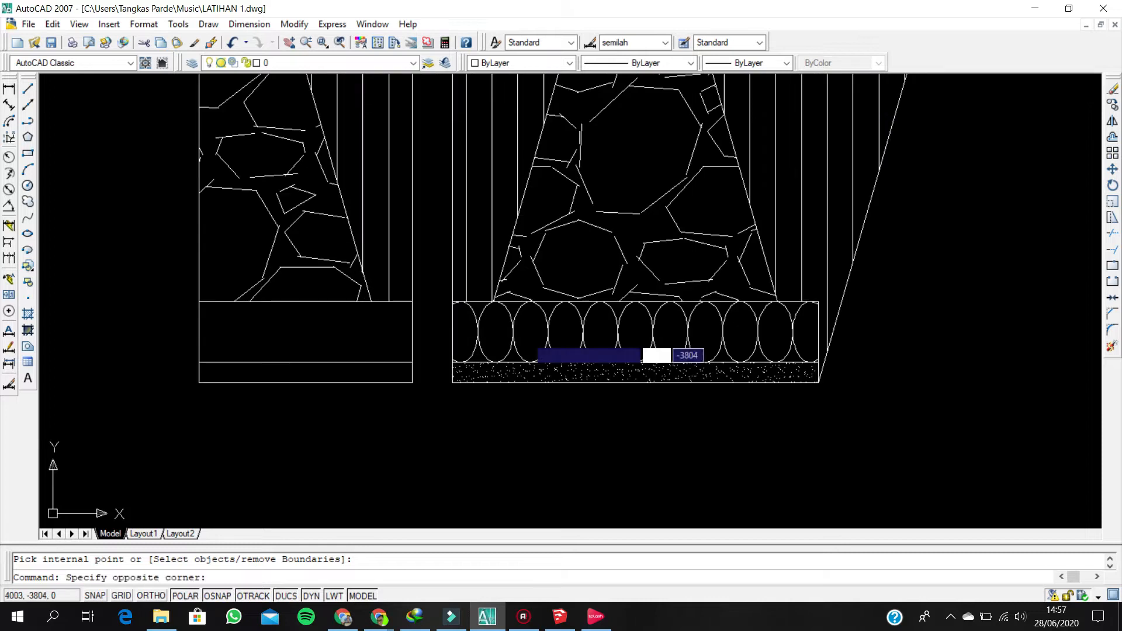
left_click(479, 322)
scroll(530, 331, "up", 1)
key("Escape")
scroll(597, 340, "down", 2)
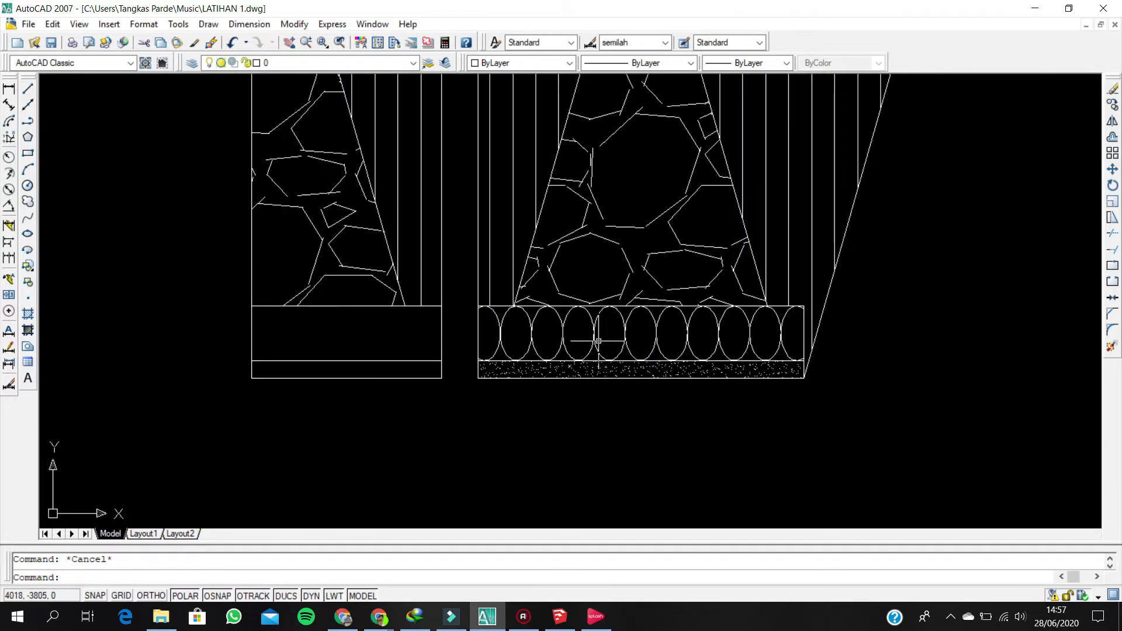
- Copy five ellipses from the neighbouring foundation's stone base layer into the half foundation's base, starting at its outer edge
scroll(636, 340, "up", 1)
left_click(462, 314)
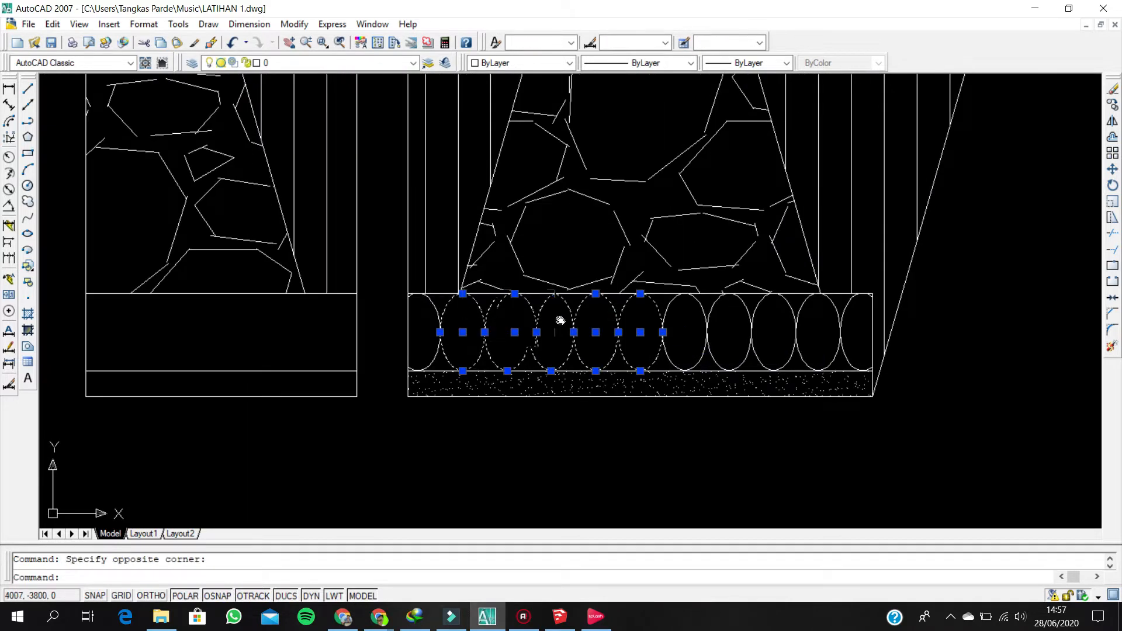
middle_click_drag(559, 318, 644, 317)
type("co")
key("space")
scroll(541, 301, "up", 1)
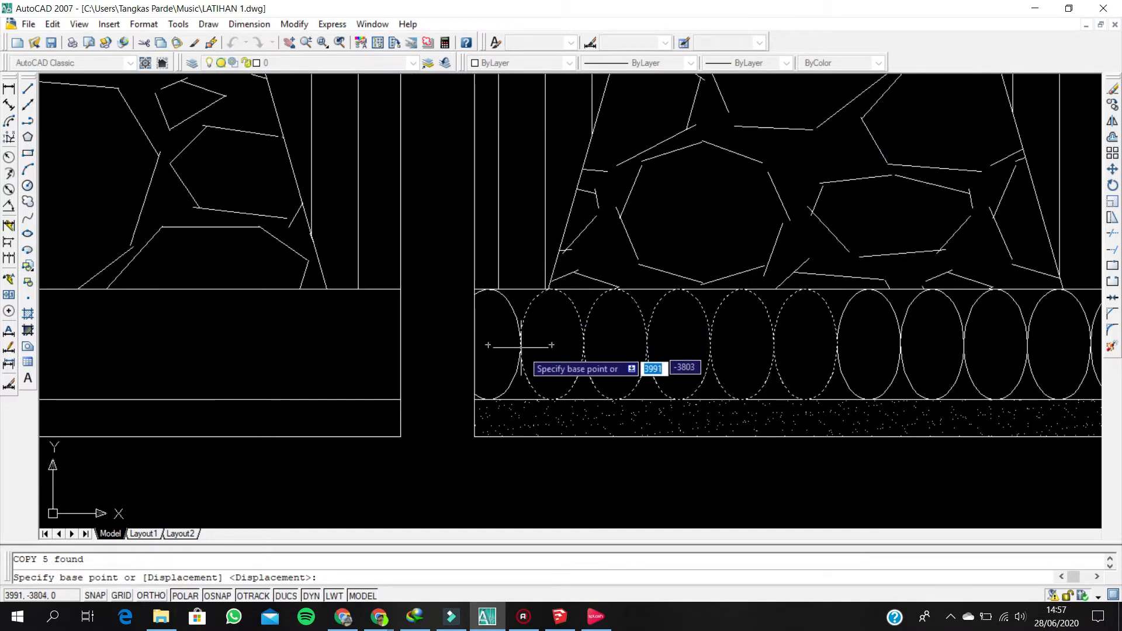
scroll(519, 345, "up", 3)
left_click(513, 344)
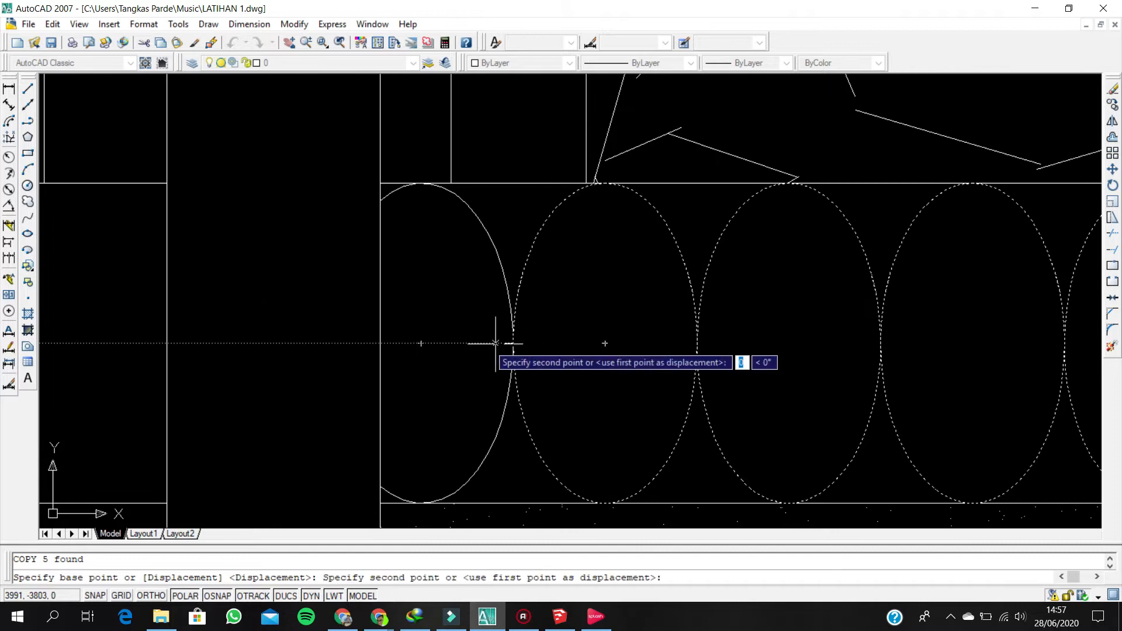
scroll(976, 326, "down", 3)
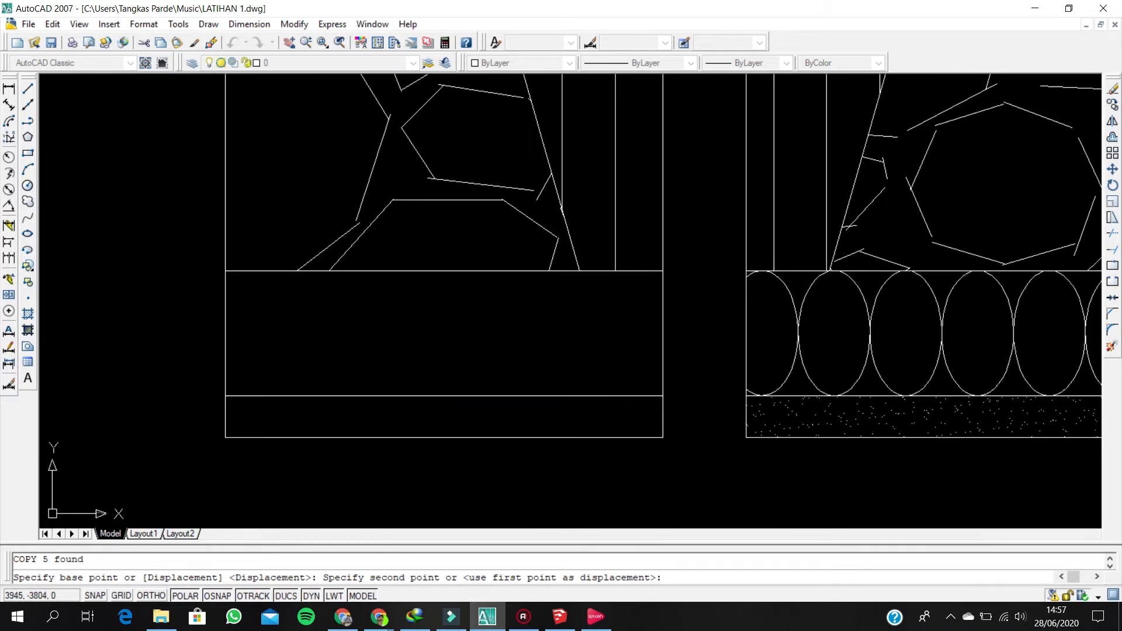
left_click(224, 333)
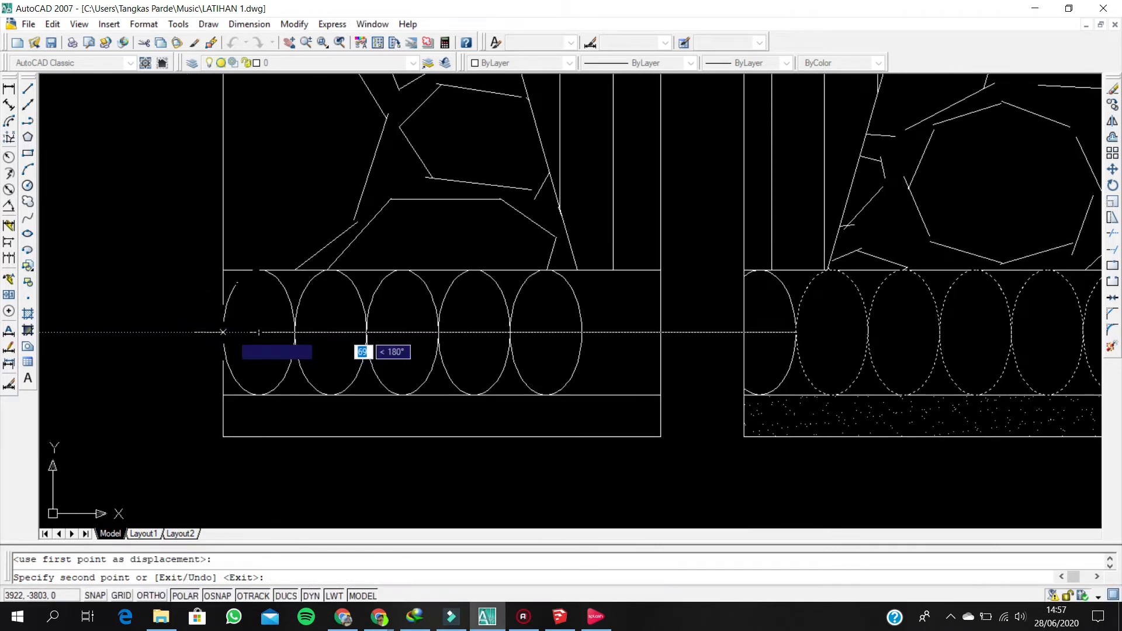
key("Escape")
- Copy the last ellipse once more beside itself to fill the end of the half foundation's base layer
left_click(590, 351)
left_click(550, 332)
type("co")
key("Return")
left_click(511, 332)
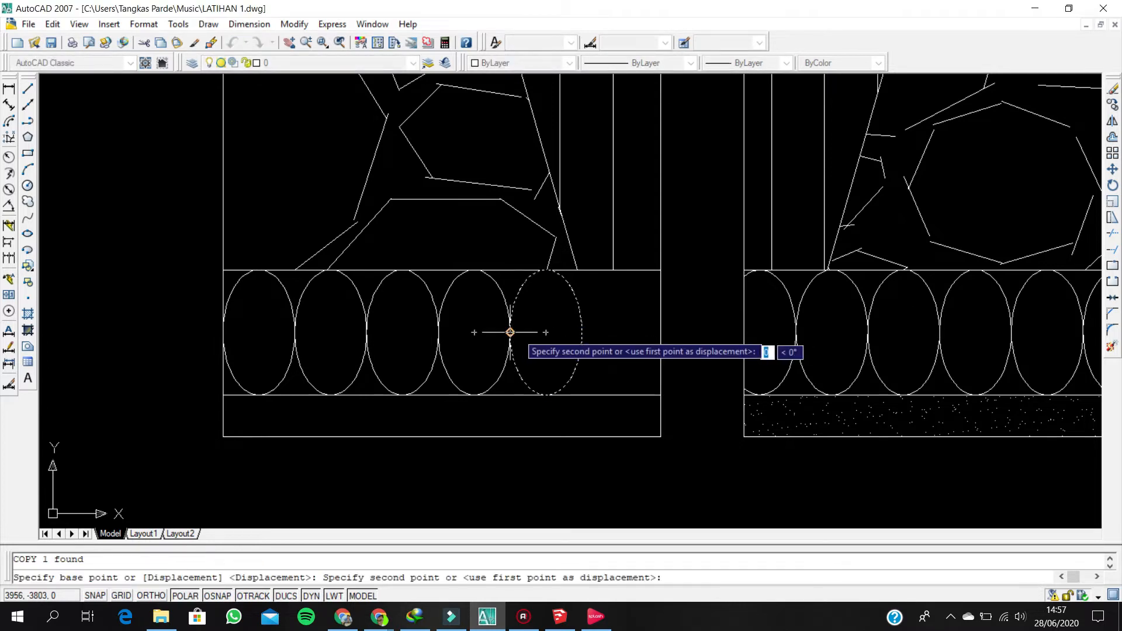
left_click(582, 331)
key("Escape")
- Examine the pattern, angle and scale settings of the sand hatch beneath the full stone foundation
scroll(281, 325, "down", 8)
scroll(261, 331, "up", 3)
scroll(269, 337, "up", 3)
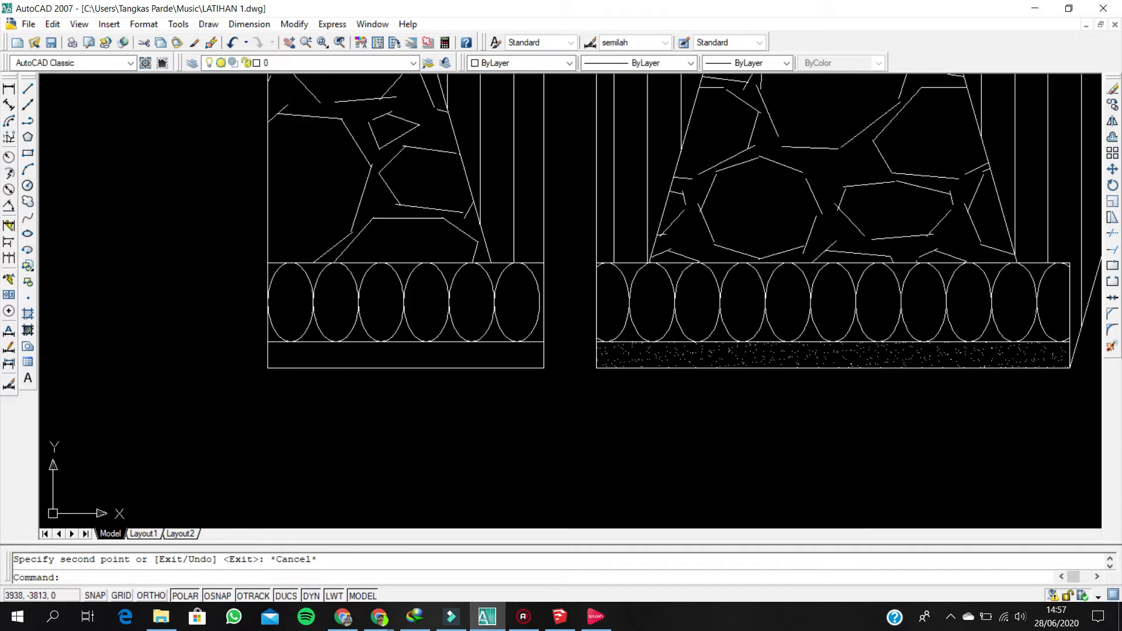
left_click(615, 352)
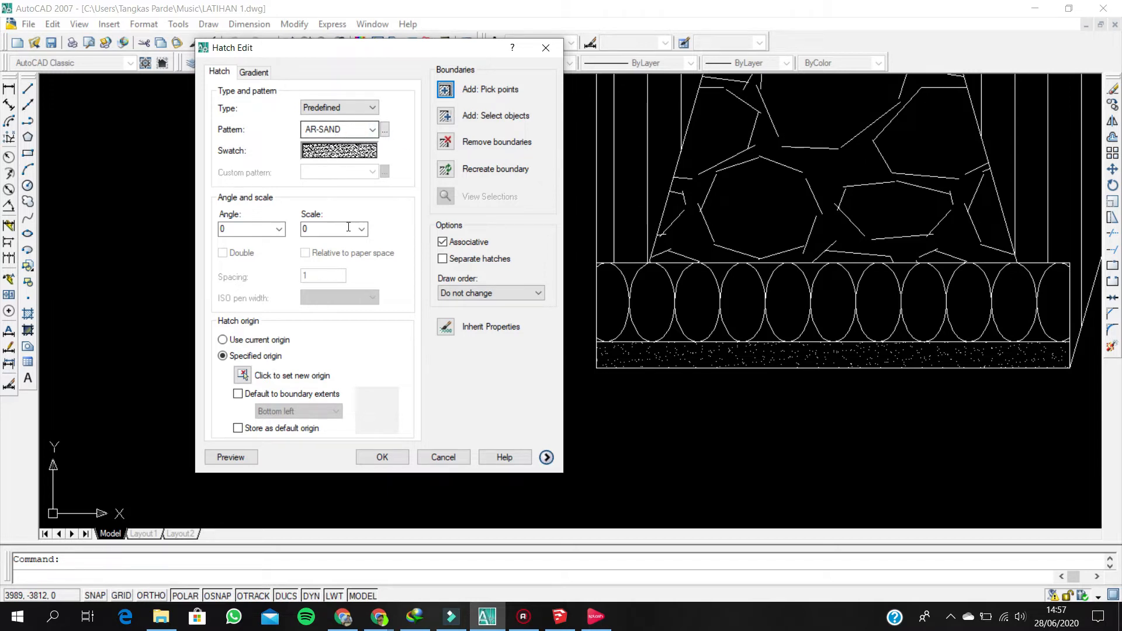
left_click(546, 48)
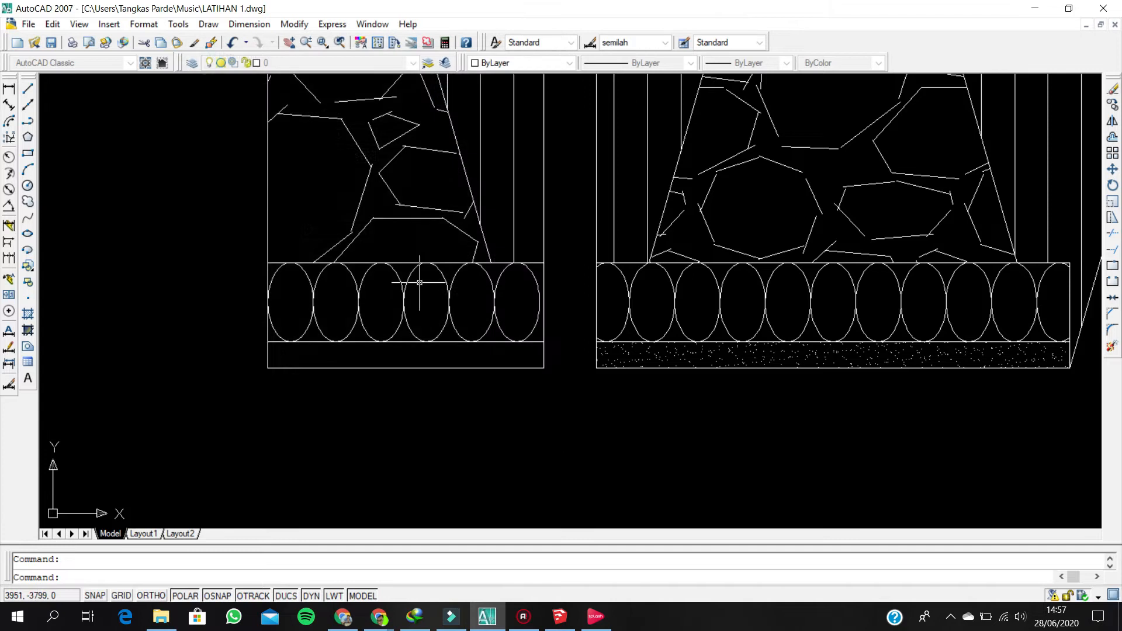
- Start a new hatch for the half foundation's sand layer and choose the AR-SAND pattern
scroll(503, 234, "down", 1)
type("h")
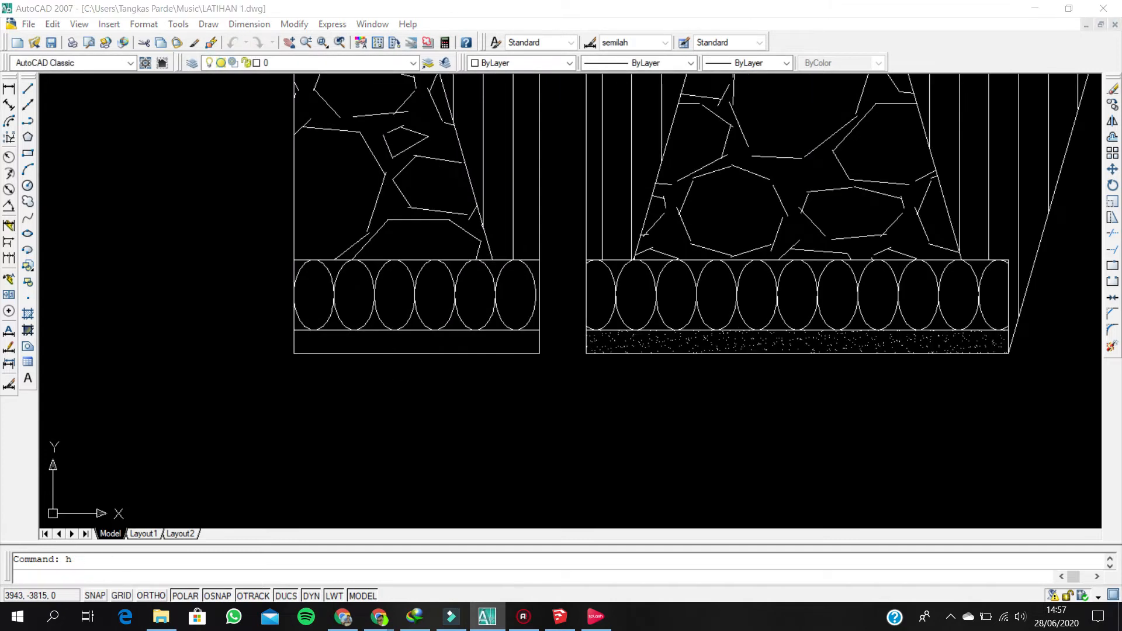
key("Return")
left_click(384, 129)
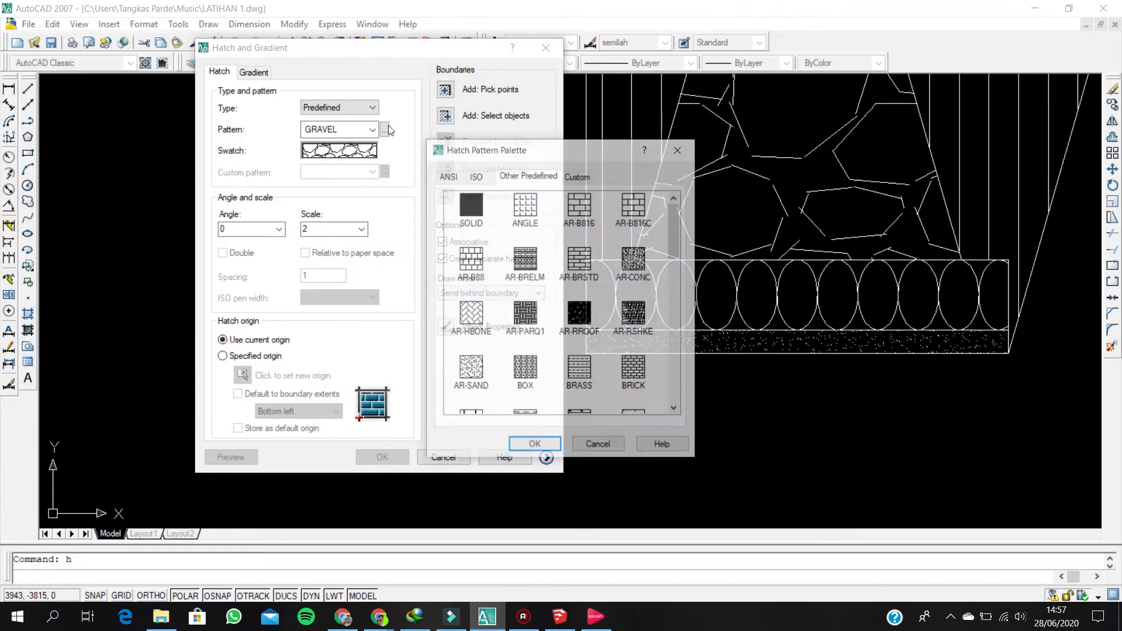
left_click(475, 177)
left_click(527, 176)
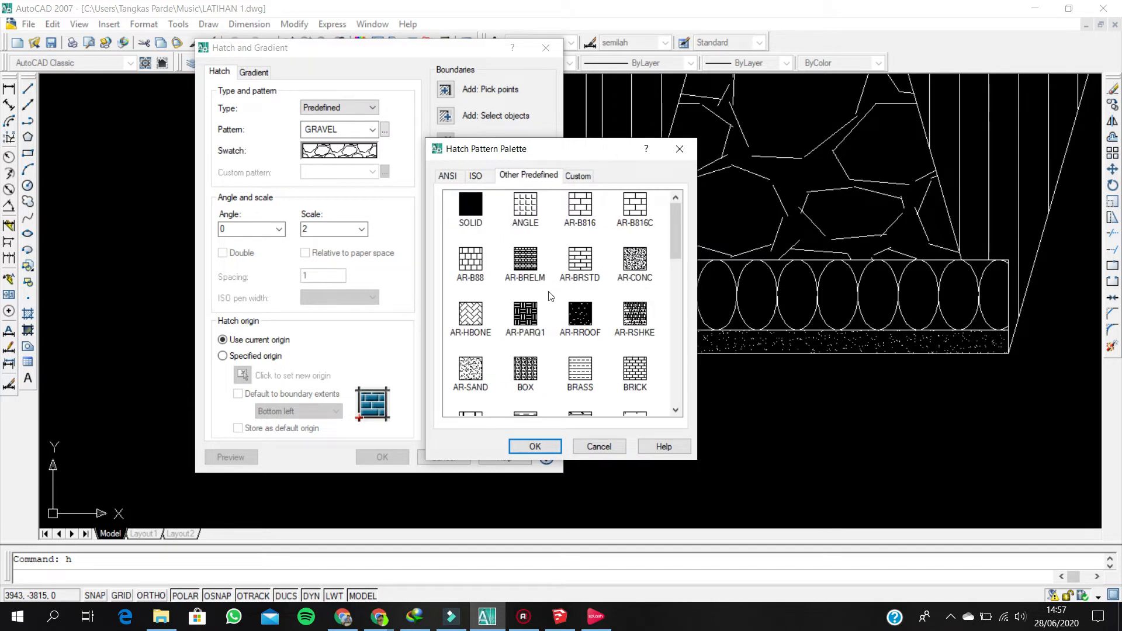
scroll(586, 259, "down", 1)
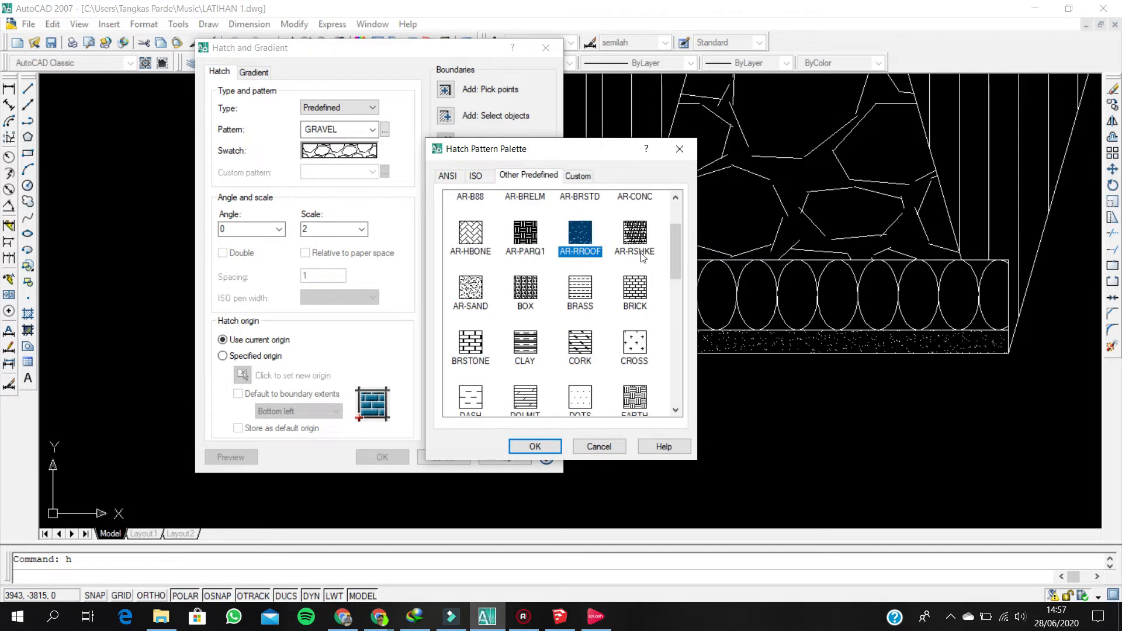
scroll(643, 257, "up", 1)
scroll(644, 354, "down", 1)
key("Left")
left_click(535, 446)
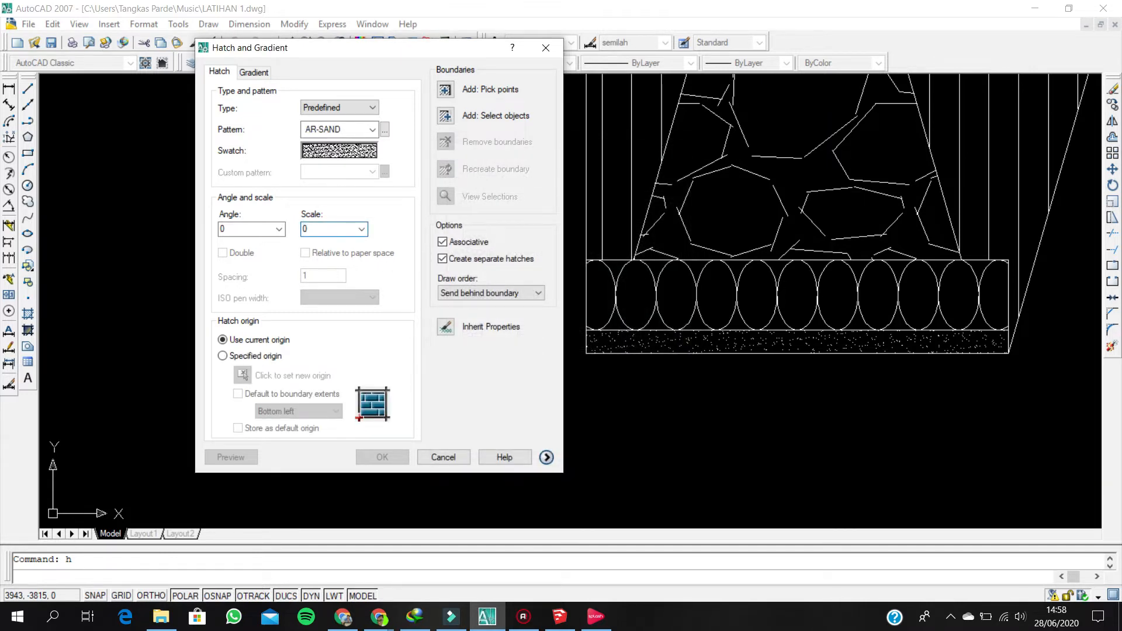
- Fill the thin bottom layer beneath the half foundation with the sand hatch at angle 0 and scale 0.02
left_click(447, 91)
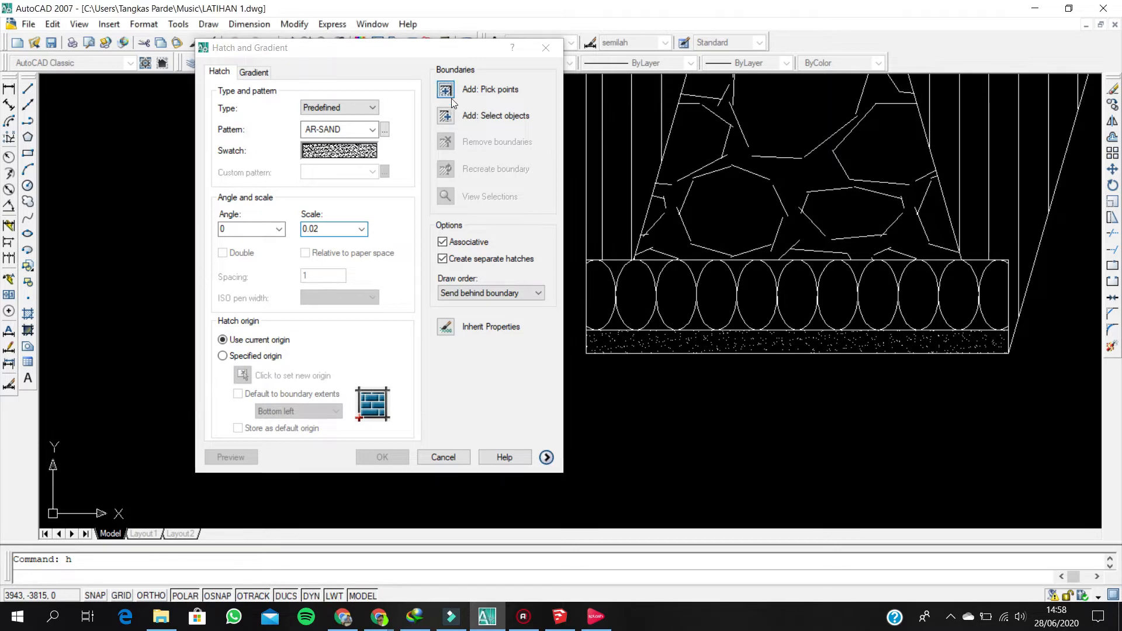
left_click(343, 344)
key("Return")
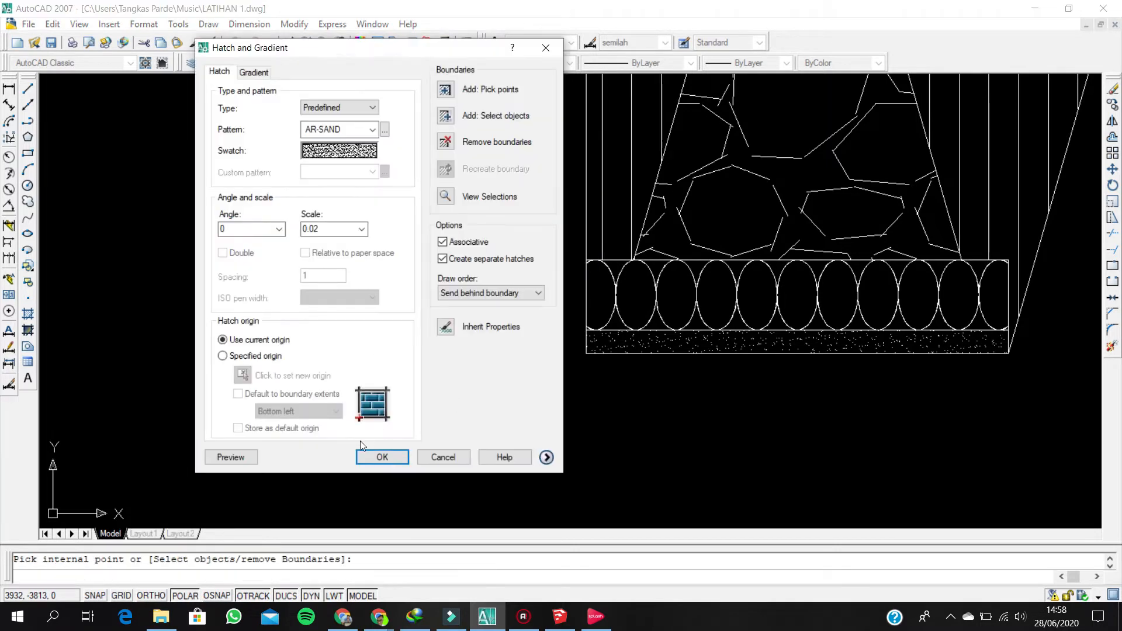
left_click(382, 457)
- Increase the scale of the half foundation's sand hatch to match the neighbouring foundation's dot density, and save the drawing
scroll(404, 349, "up", 3)
left_click(405, 349)
left_click(435, 324)
double_click(435, 323)
double_click(344, 232)
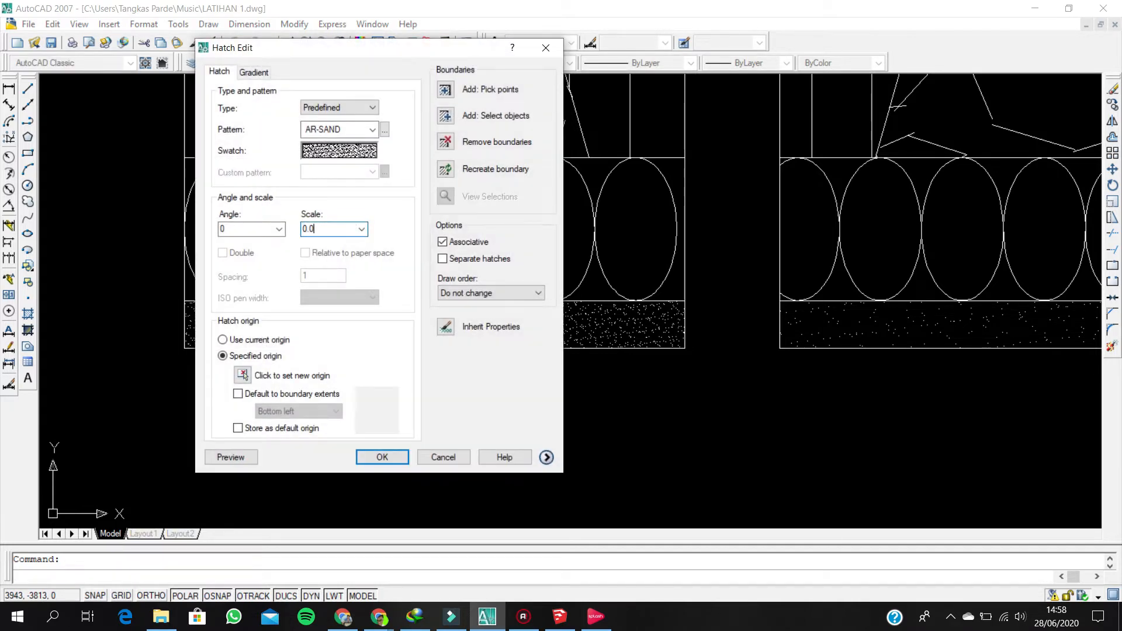
left_click(381, 456)
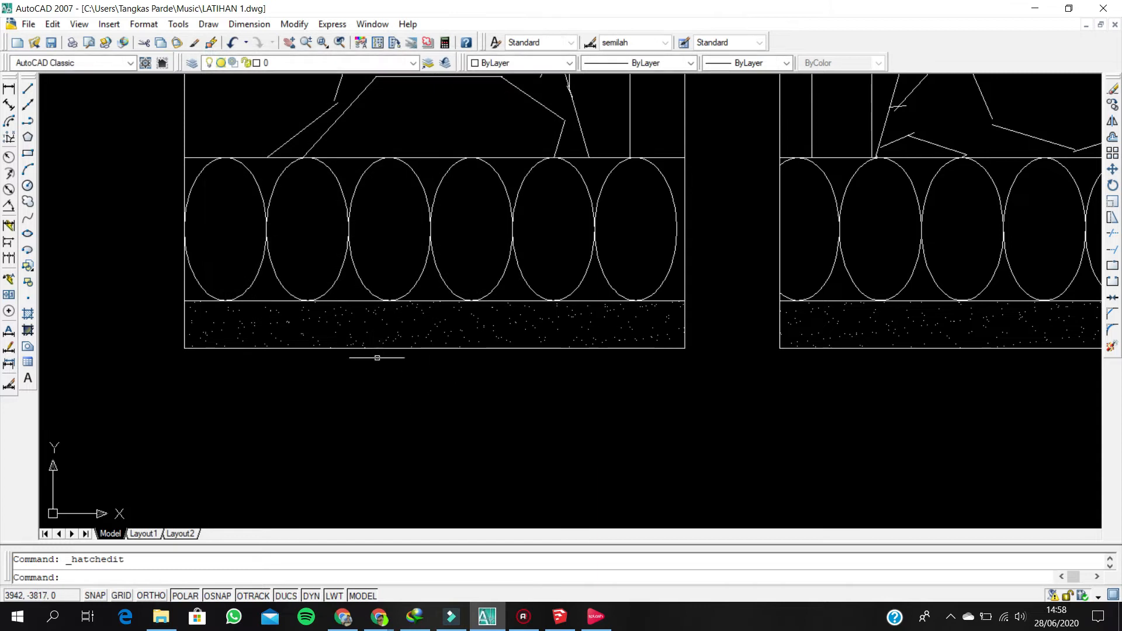
scroll(405, 349, "down", 4)
scroll(404, 349, "down", 2)
key("ctrl+s")
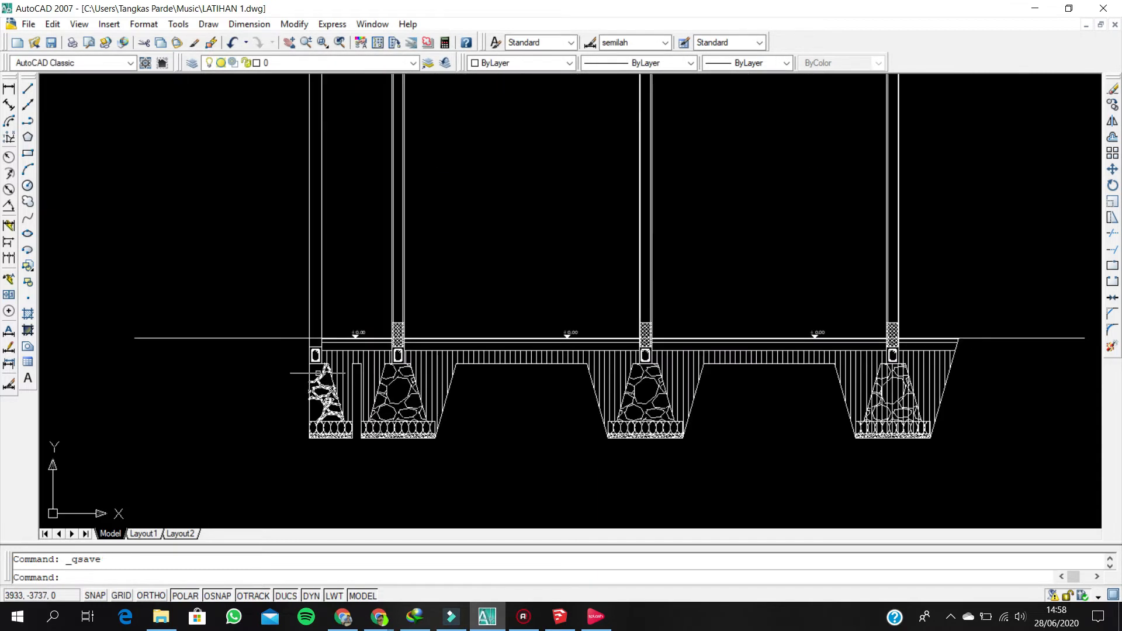
- Examine the floor layers and their labels in the annotated foundation detail, from KERAMIK 40/40 down to PASIR URUG
scroll(348, 354, "up", 5)
scroll(335, 345, "down", 6)
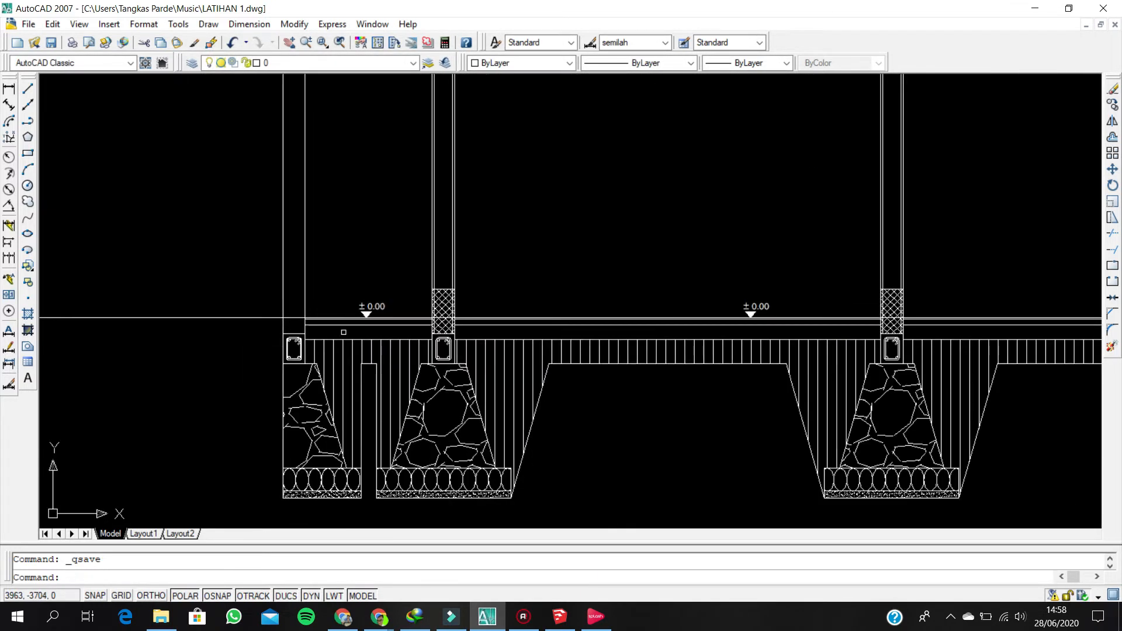
middle_click_drag(586, 257, 295, 561)
scroll(668, 180, "up", 6)
scroll(467, 263, "up", 5)
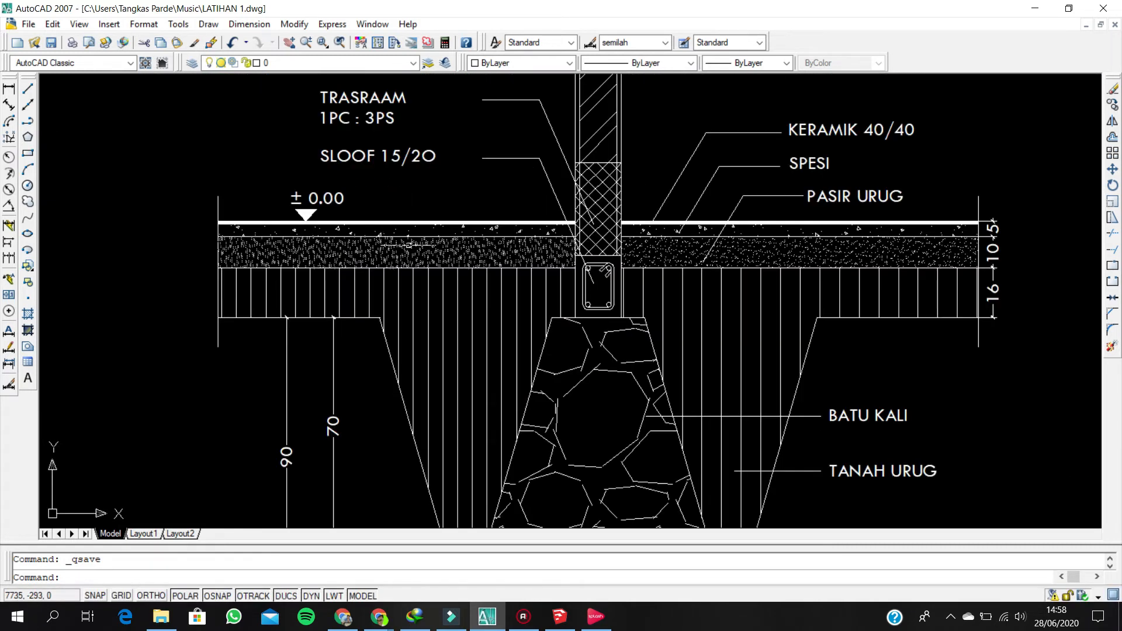
middle_click_drag(393, 251, 393, 289)
middle_click_drag(591, 279, 585, 295)
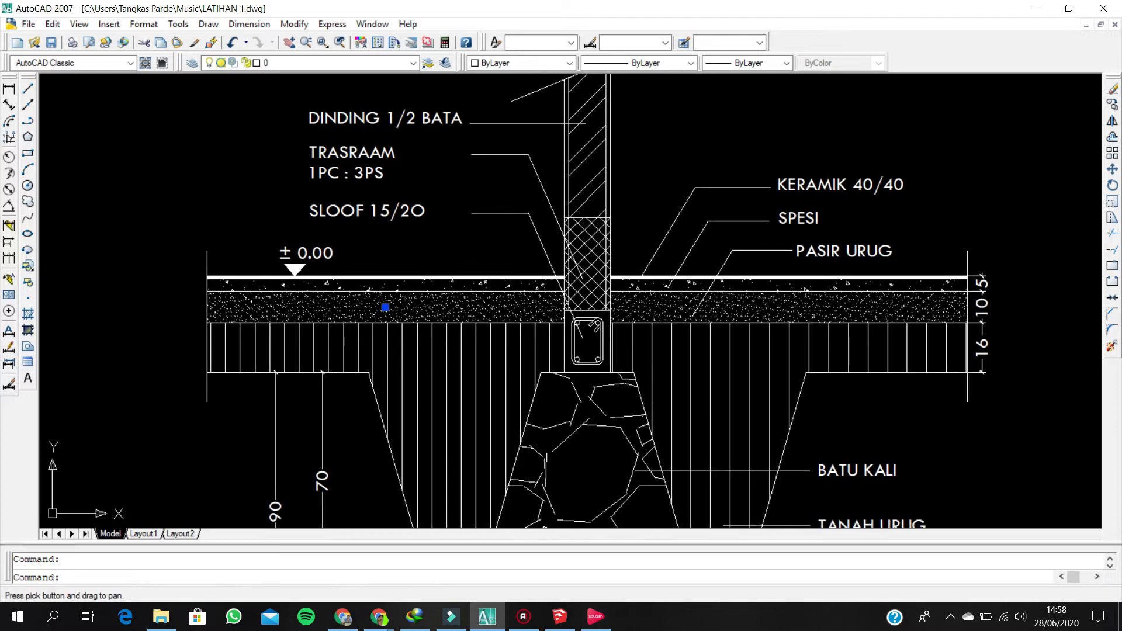
scroll(643, 300, "up", 1)
scroll(648, 301, "up", 1)
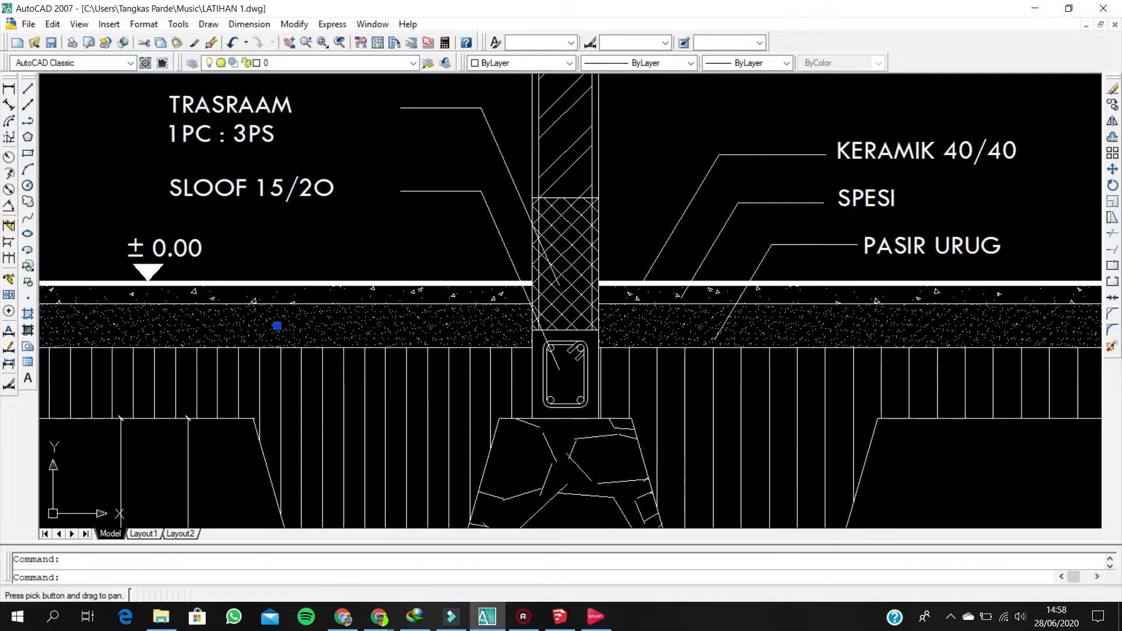
scroll(672, 247, "down", 1)
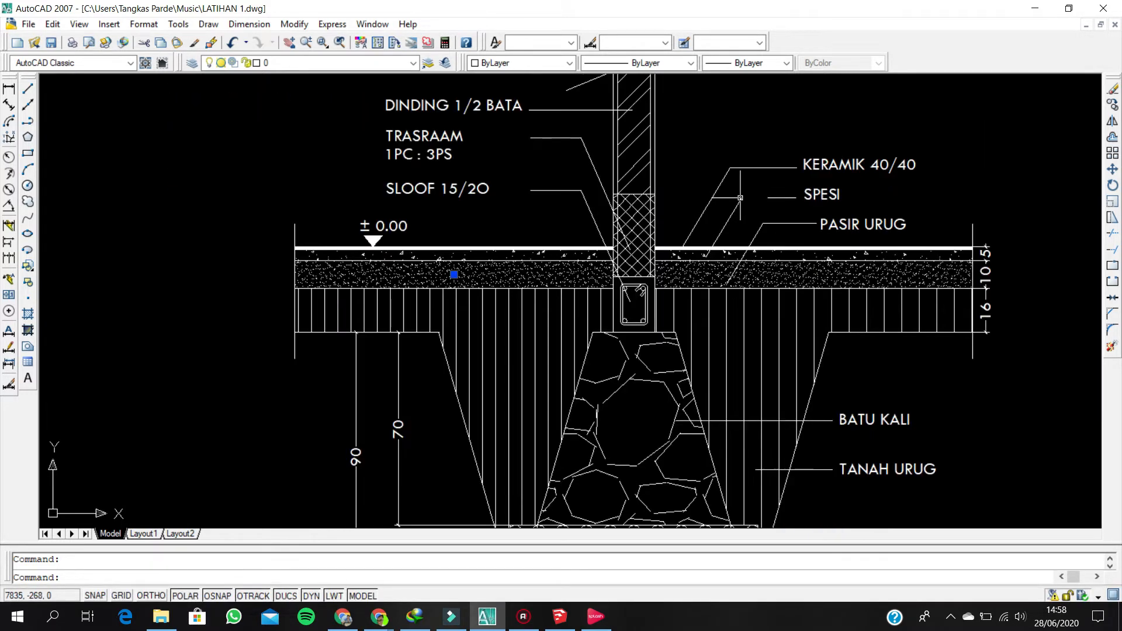
scroll(710, 267, "down", 1)
key("Escape")
- Check the pattern, angle and scale settings of the PASIR URUG hatch in the annotated foundation detail
scroll(699, 271, "up", 3)
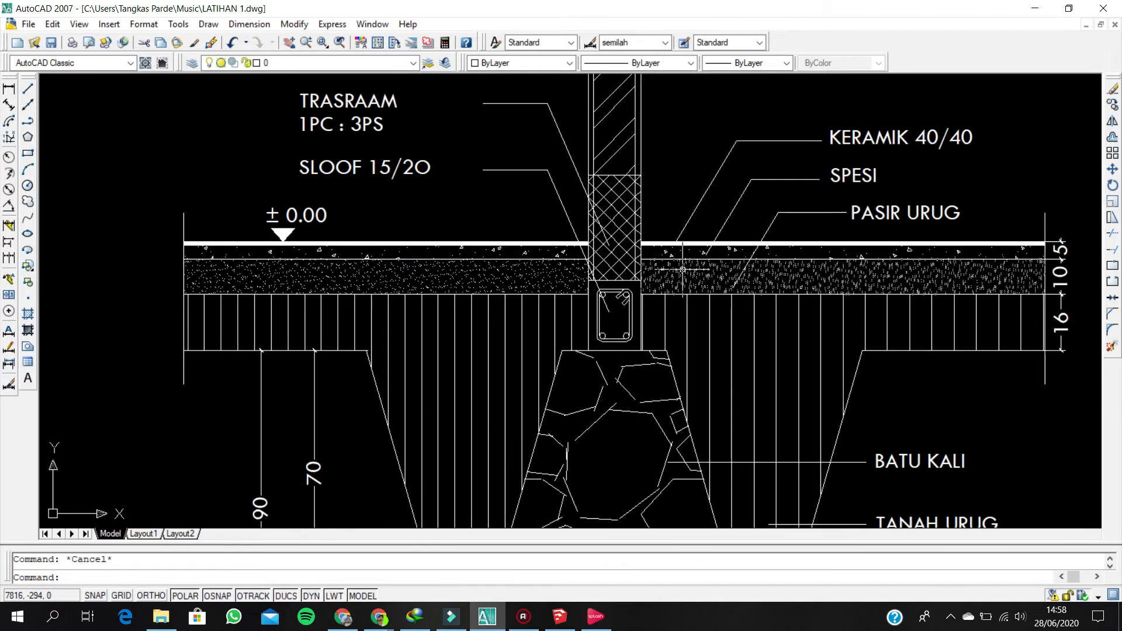
left_click(668, 266)
left_click(664, 269)
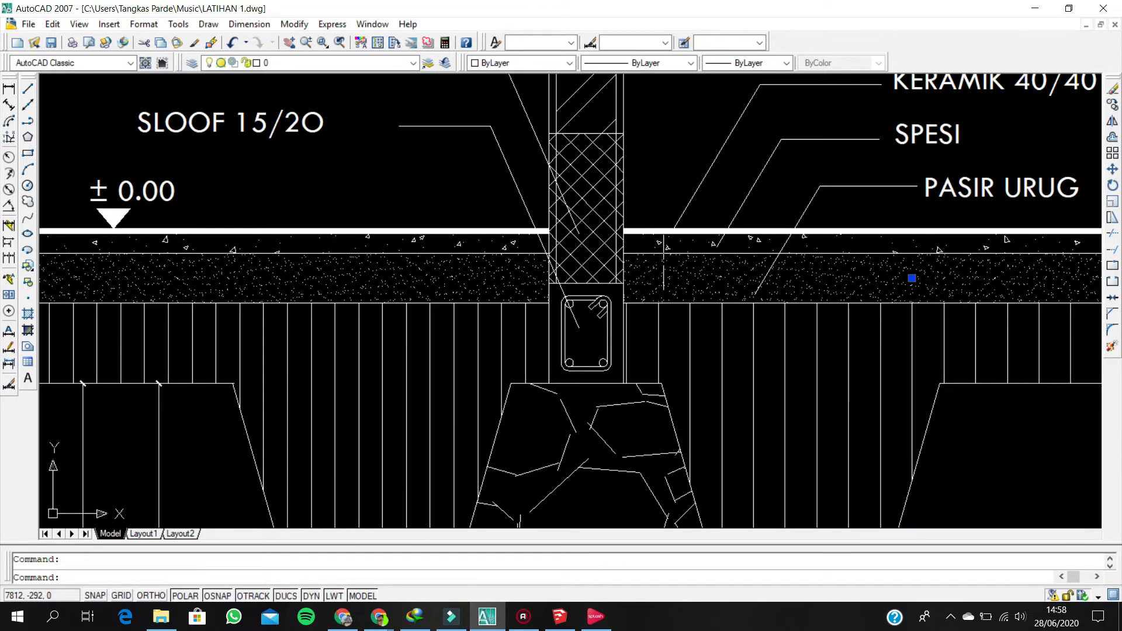
double_click(649, 270)
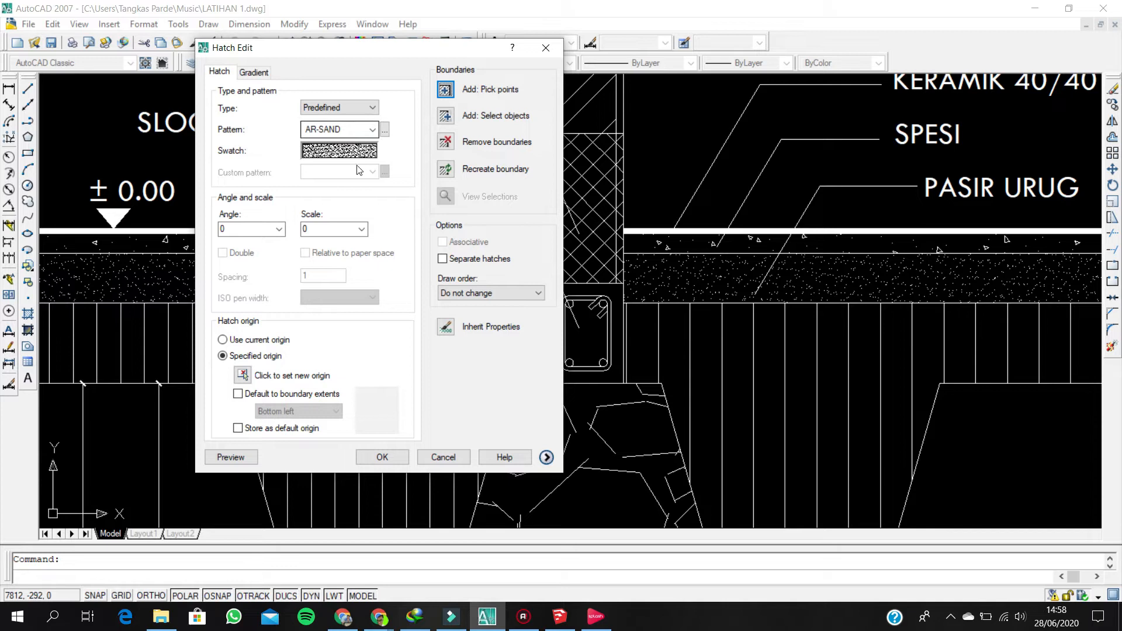
left_click(546, 48)
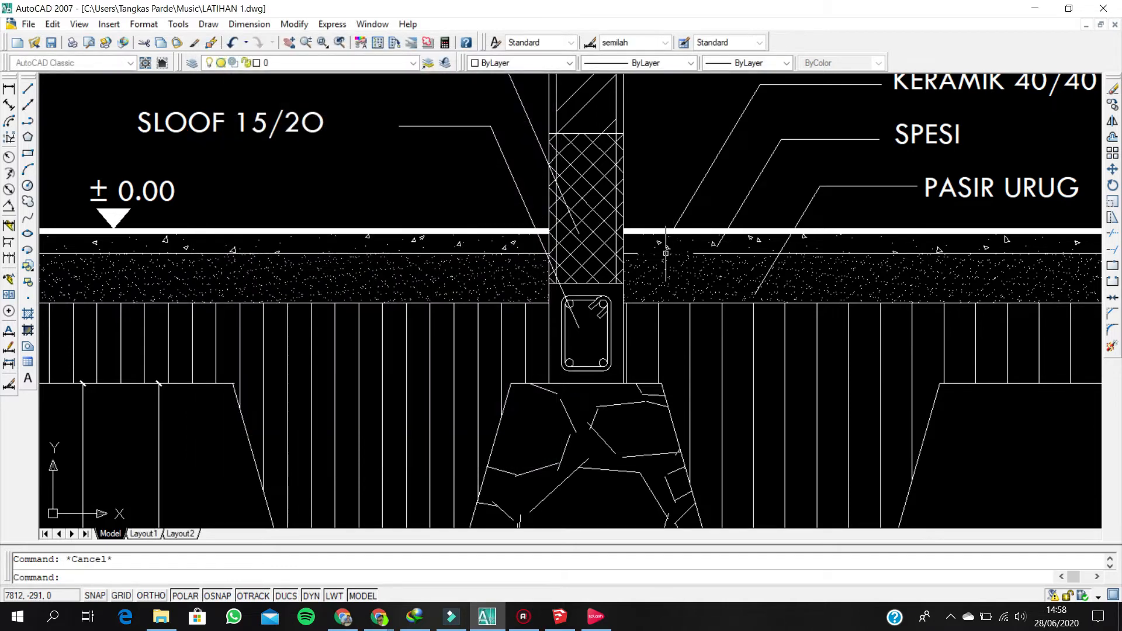
- Copy the complete annotated foundation detail, with its labels and dimensions, into the empty area beside the house cross-section
scroll(769, 129, "down", 6)
middle_click_drag(769, 129, 790, 77)
scroll(513, 251, "down", 2)
mouse_move(375, 352)
middle_mouse_down()
mouse_move(366, 321)
mouse_move(240, 430)
middle_mouse_up()
scroll(590, 140, "up", 8)
middle_click_drag(573, 347, 582, 90)
left_click(606, 340)
left_click(347, 185)
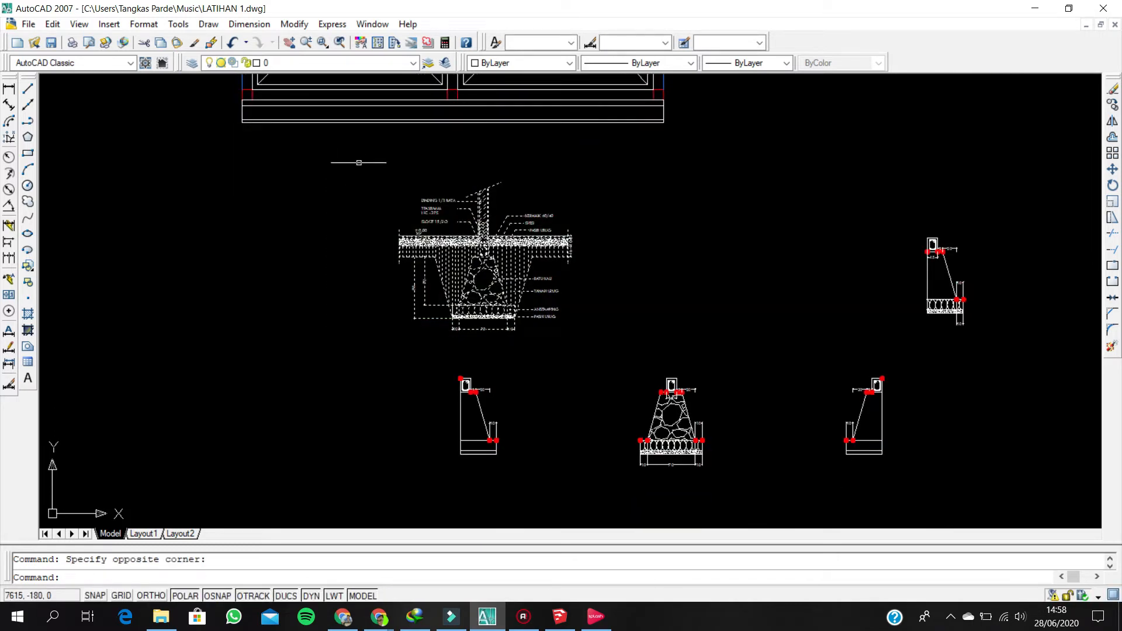
type("co")
key("Return")
left_click(457, 197)
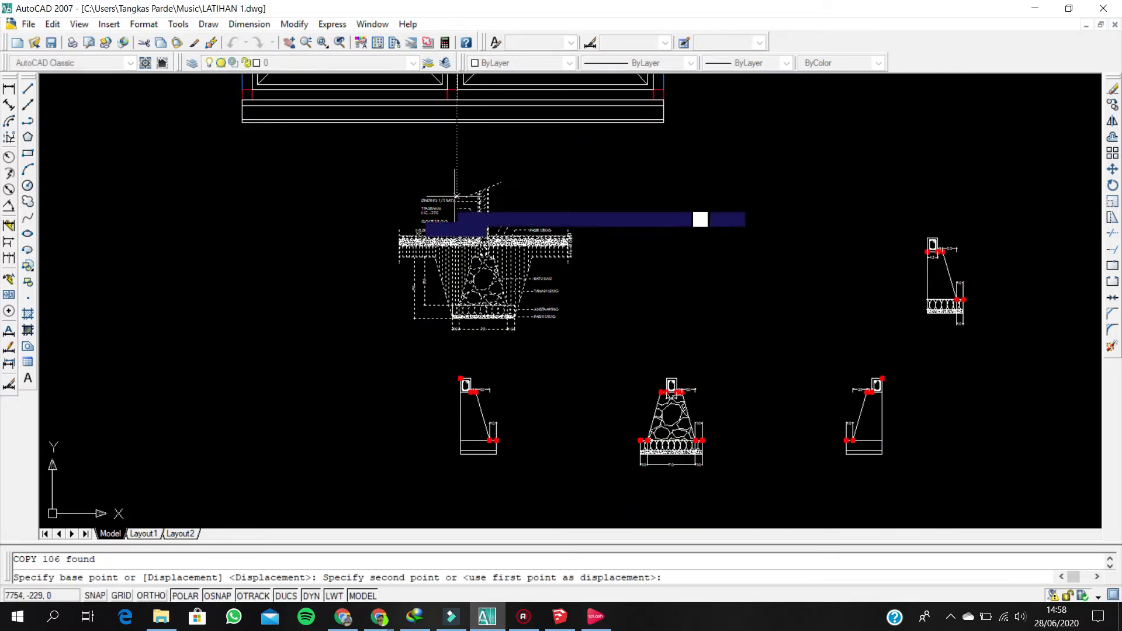
scroll(372, 226, "down", 7)
middle_click_drag(73, 464, 372, 238)
scroll(395, 359, "up", 2)
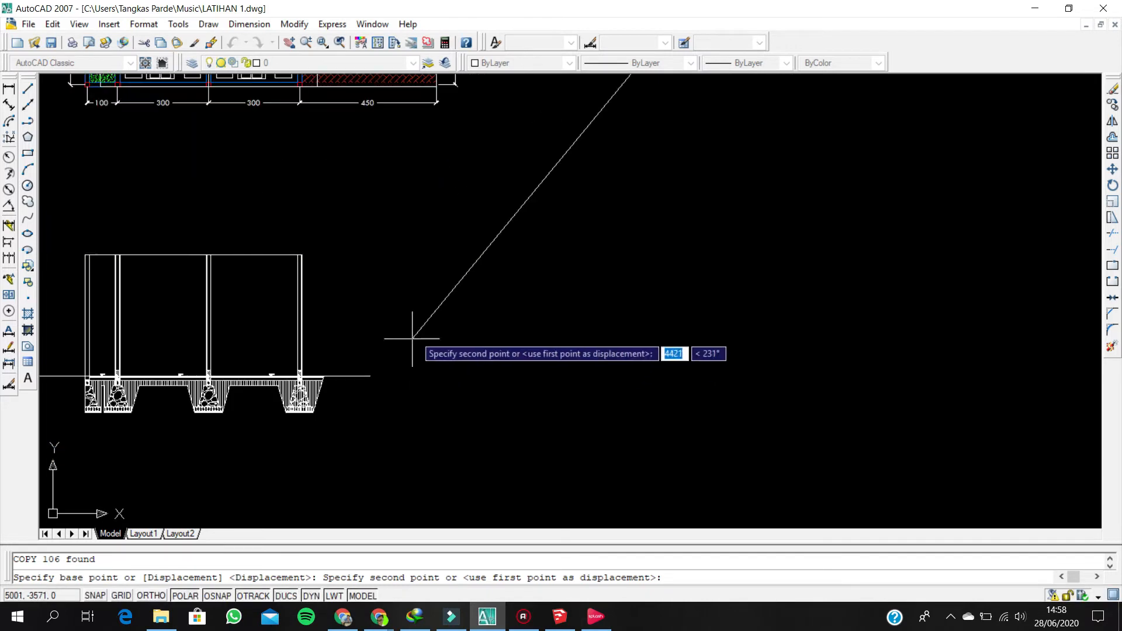
left_click(413, 337)
key("Escape")
- Hatch the sand layer beneath the floor in all three bays of the section with AR-SAND at angle 0 and scale 0.05
middle_click_drag(176, 355, 402, 216)
scroll(401, 216, "up", 3)
scroll(486, 317, "up", 2)
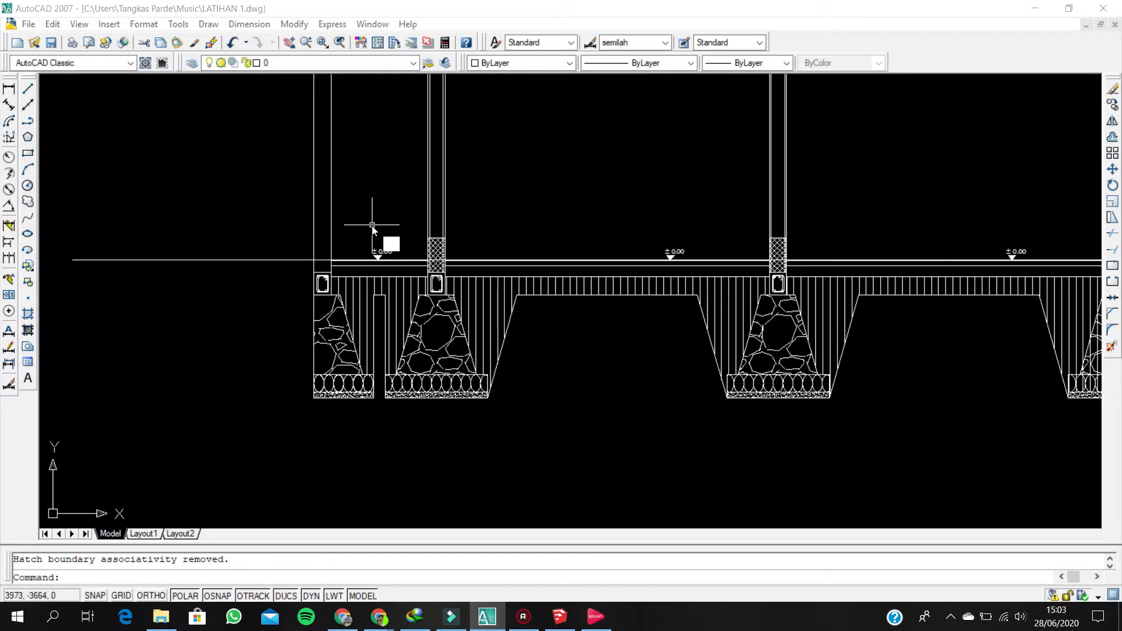
type("h")
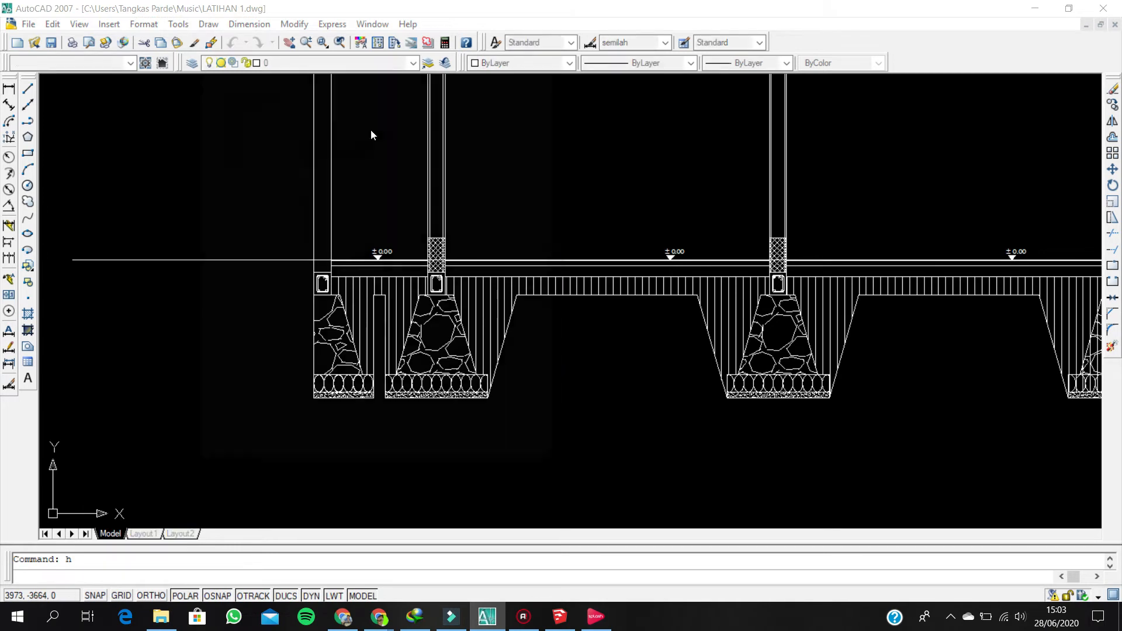
key("Return")
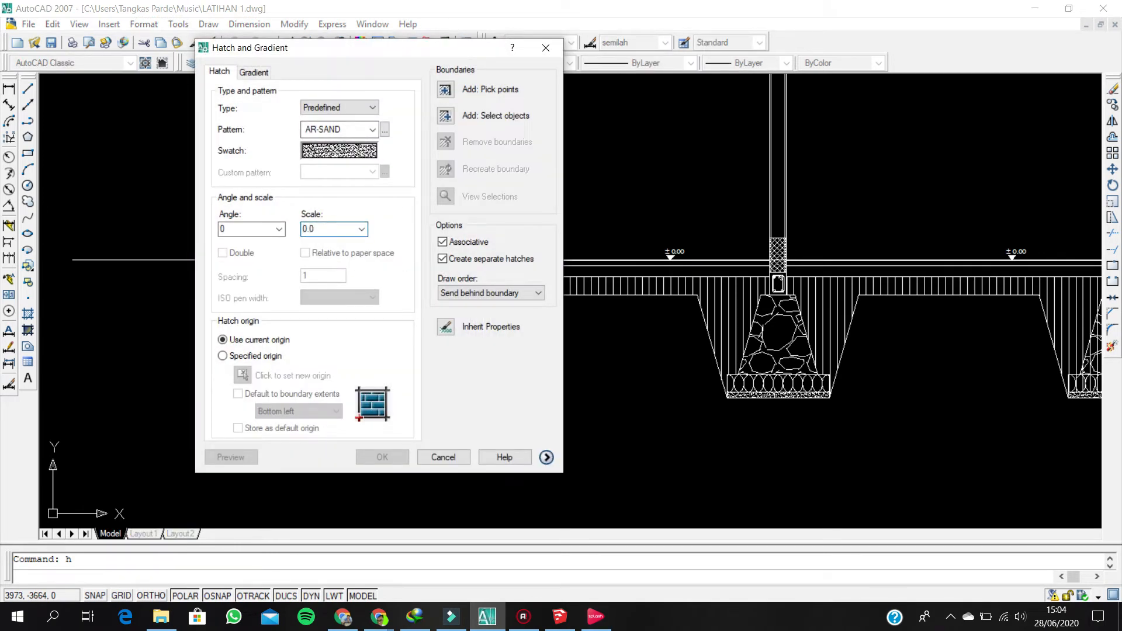
left_click(445, 90)
scroll(375, 258, "up", 2)
left_click(401, 269)
left_click(516, 271)
scroll(354, 280, "down", 2)
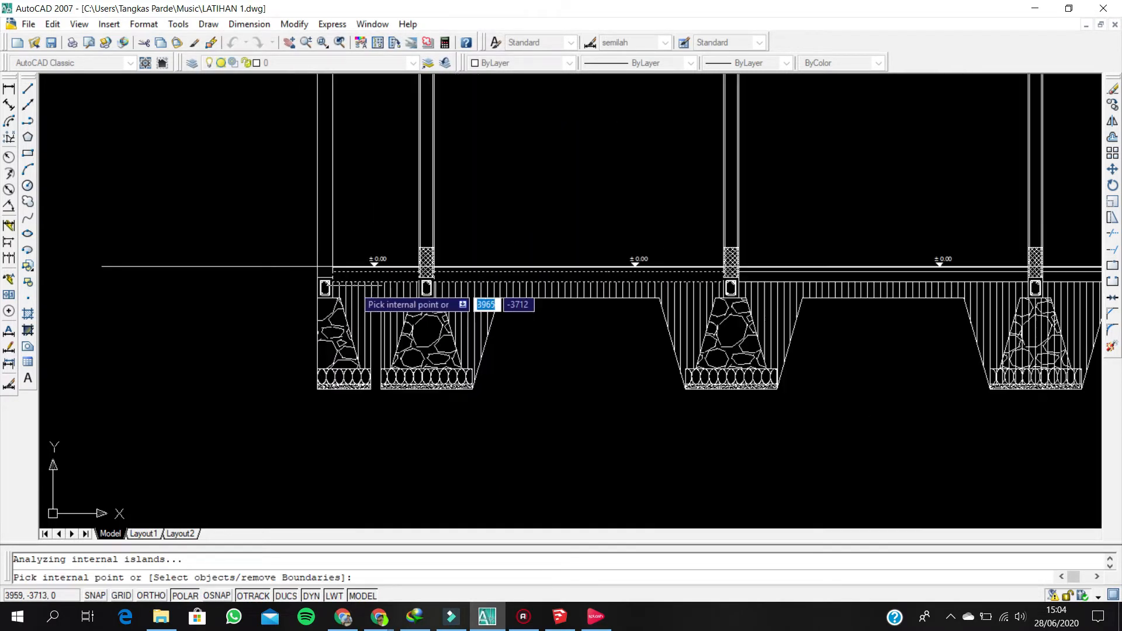
middle_click_drag(949, 274, 739, 274)
left_click(718, 274)
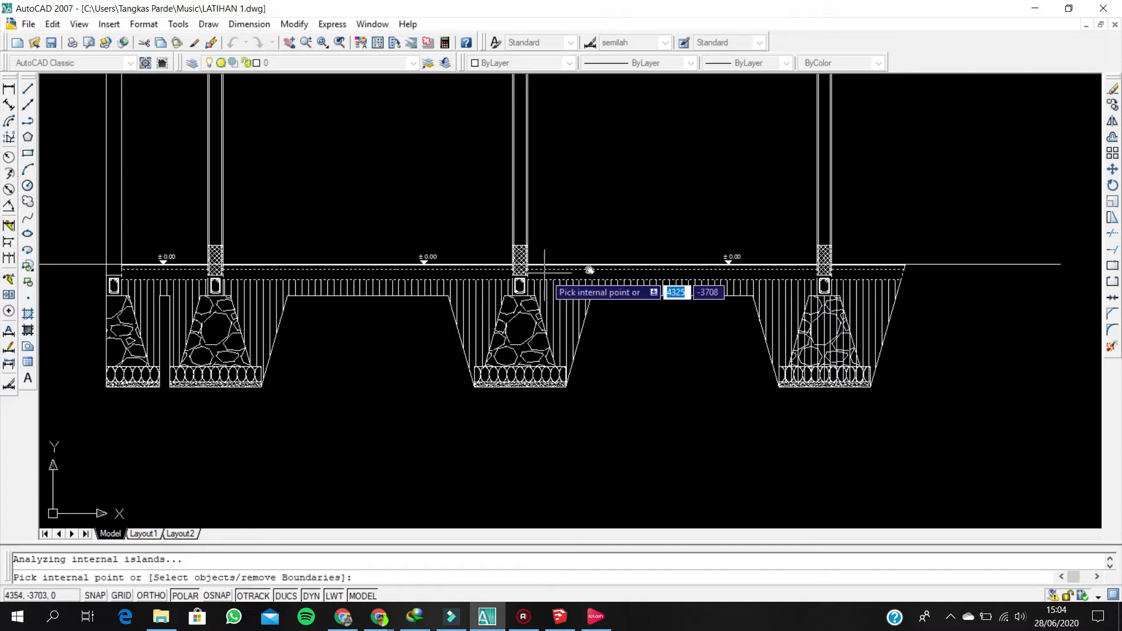
middle_click_drag(543, 266, 643, 266)
key("Return")
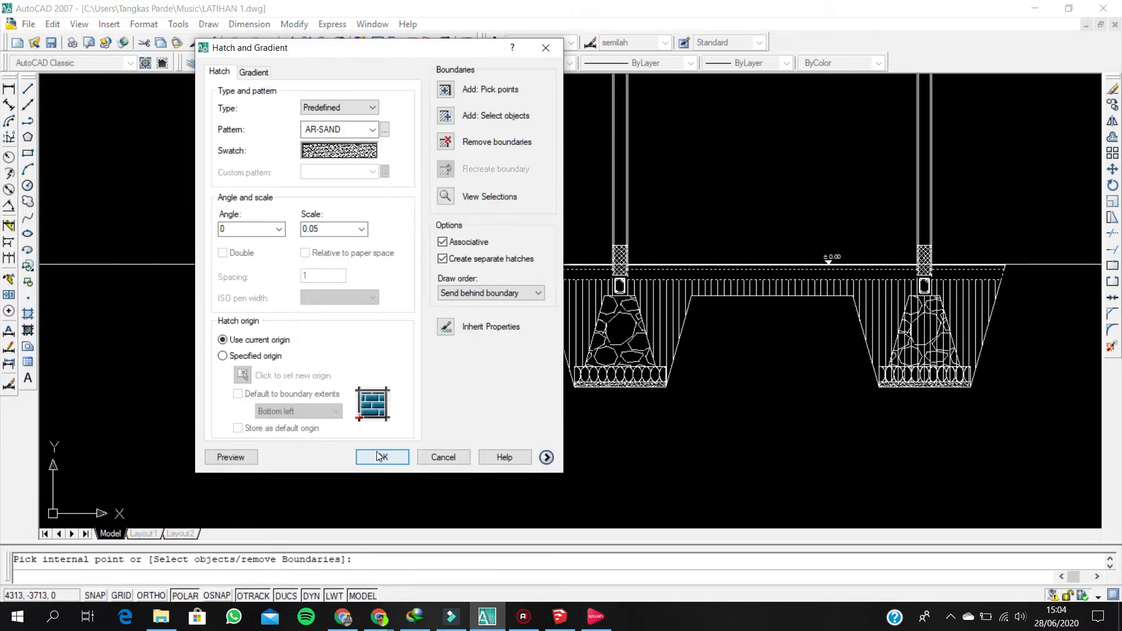
left_click(381, 456)
- Compare the section's hatched floor sand layer with the SPESI and PASIR URUG layers in the copied foundation detail
scroll(196, 295, "up", 2)
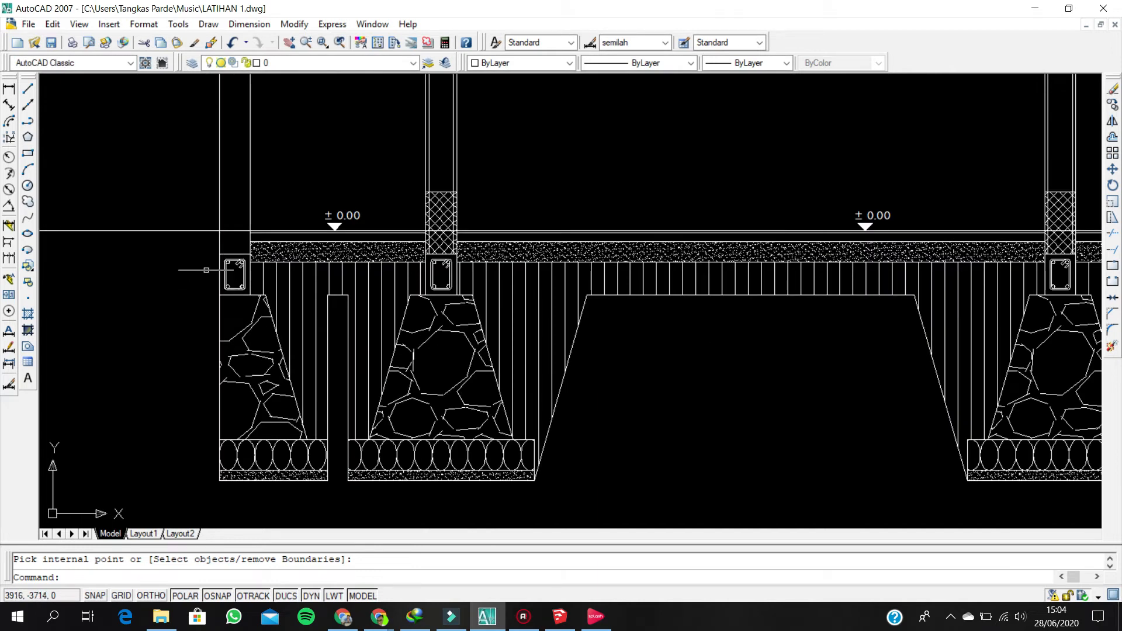
scroll(211, 259, "down", 4)
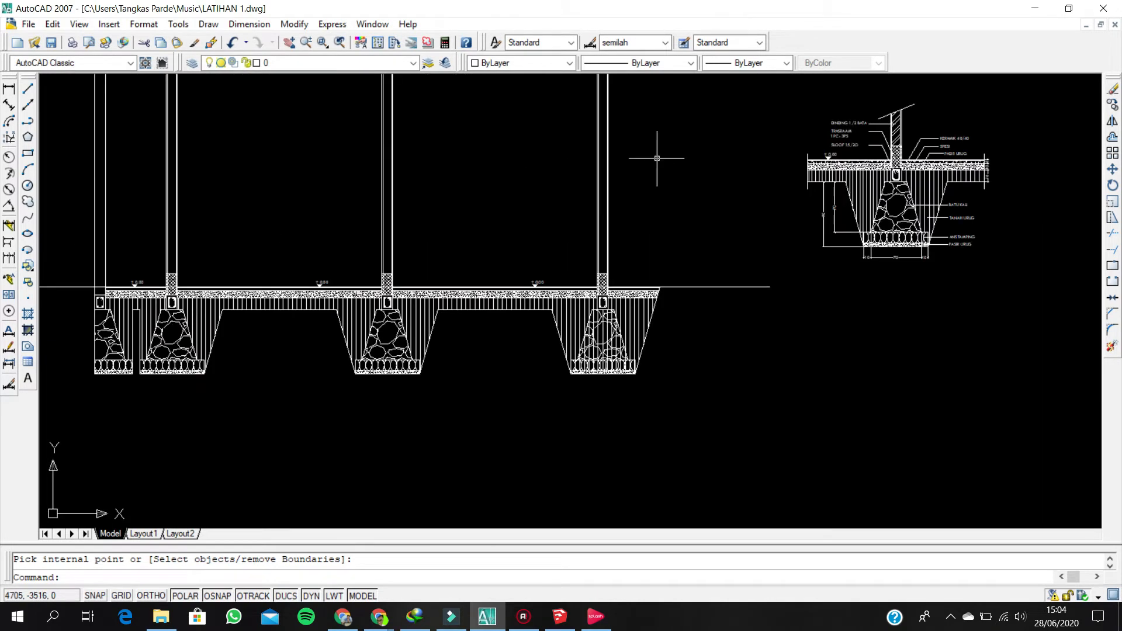
scroll(656, 158, "up", 2)
scroll(597, 340, "up", 2)
scroll(584, 334, "down", 5)
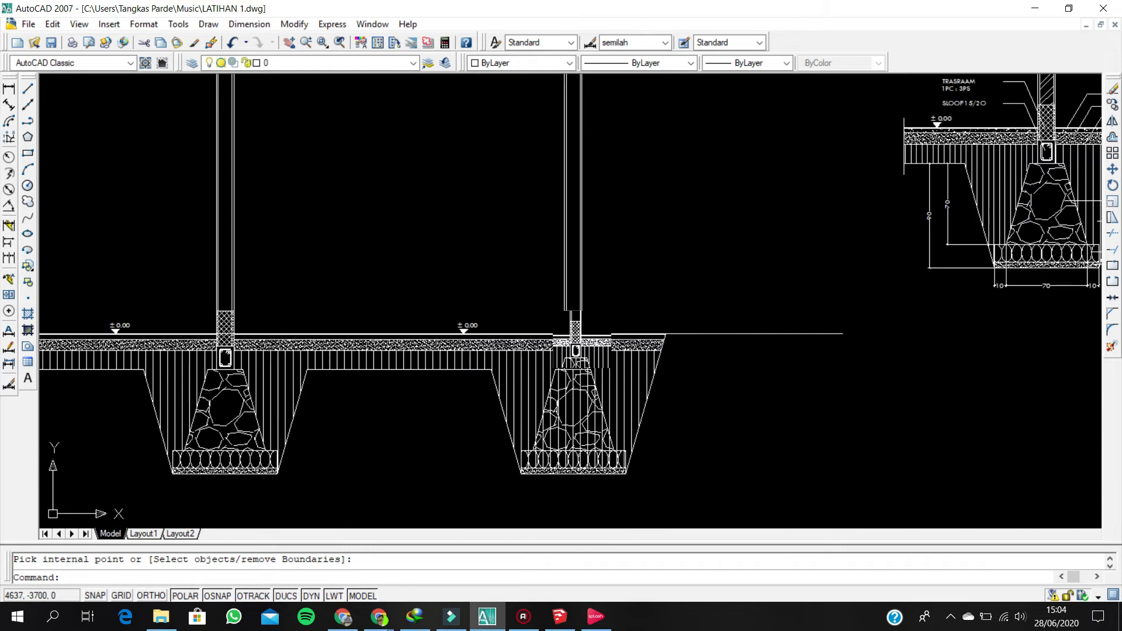
scroll(763, 197, "up", 6)
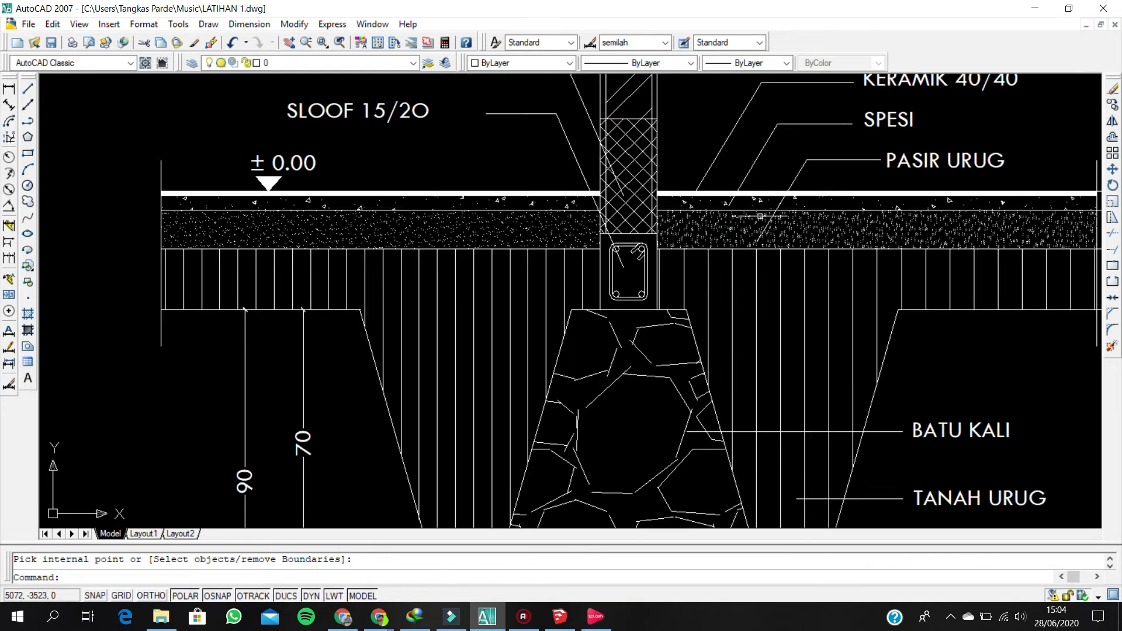
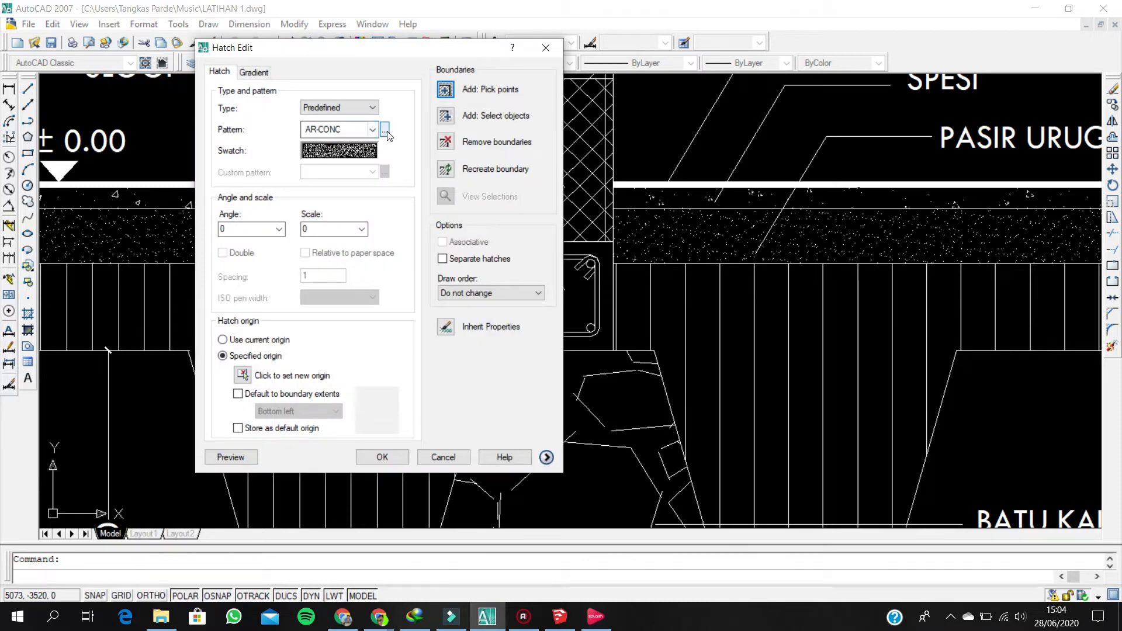
- Close the hatch settings of the spesi layer in the foundation detail and return to the building section
left_click(546, 48)
scroll(759, 321, "down", 5)
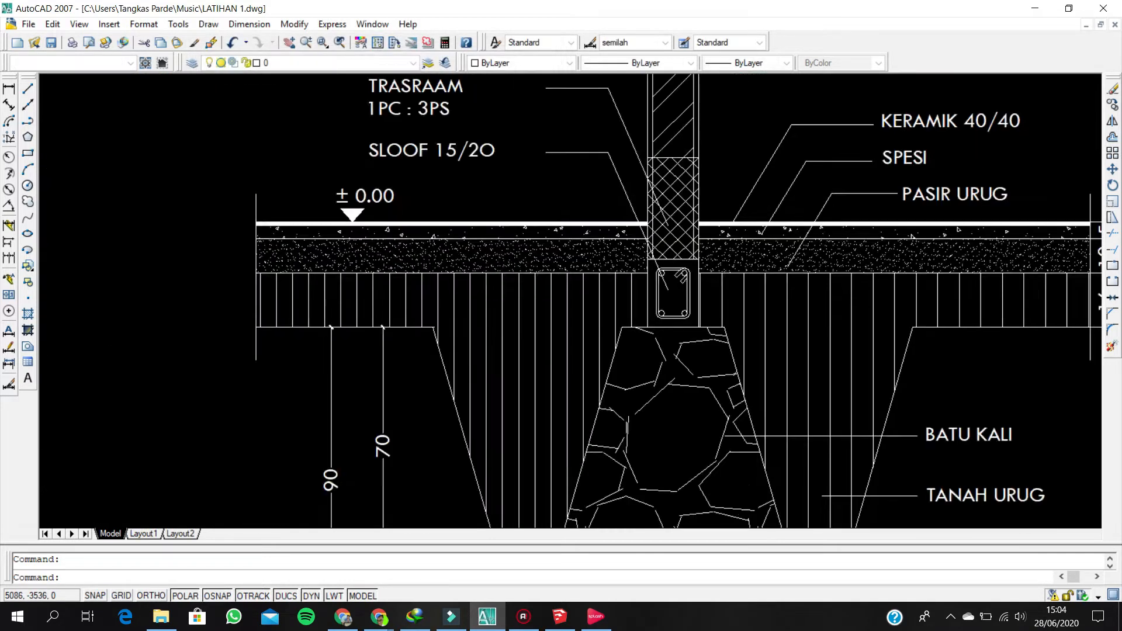
scroll(555, 274, "up", 6)
key("Escape")
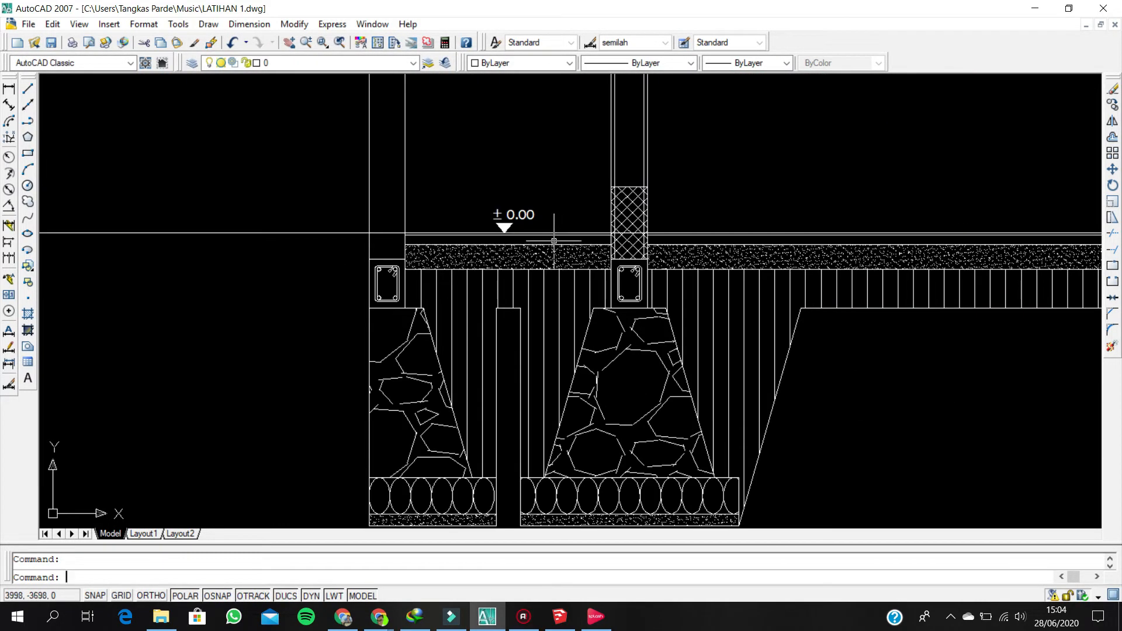
- Hatch the spesi layer in the section's narrow first bay with the AR-CONC pattern at scale 0.05
type("h")
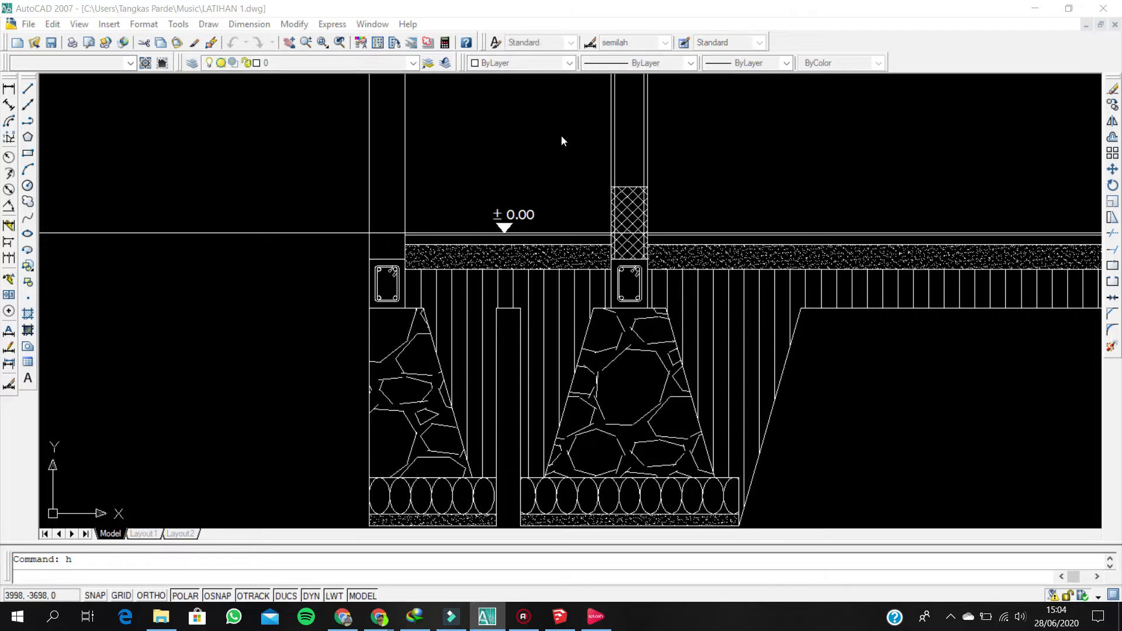
key("Return")
left_click(384, 129)
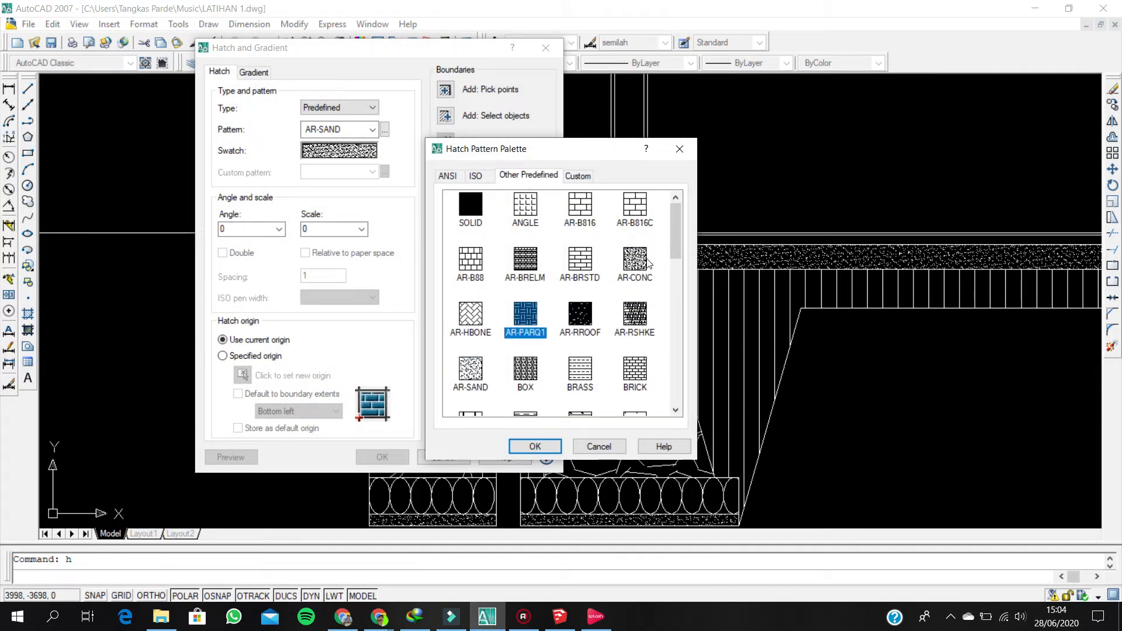
left_click(541, 446)
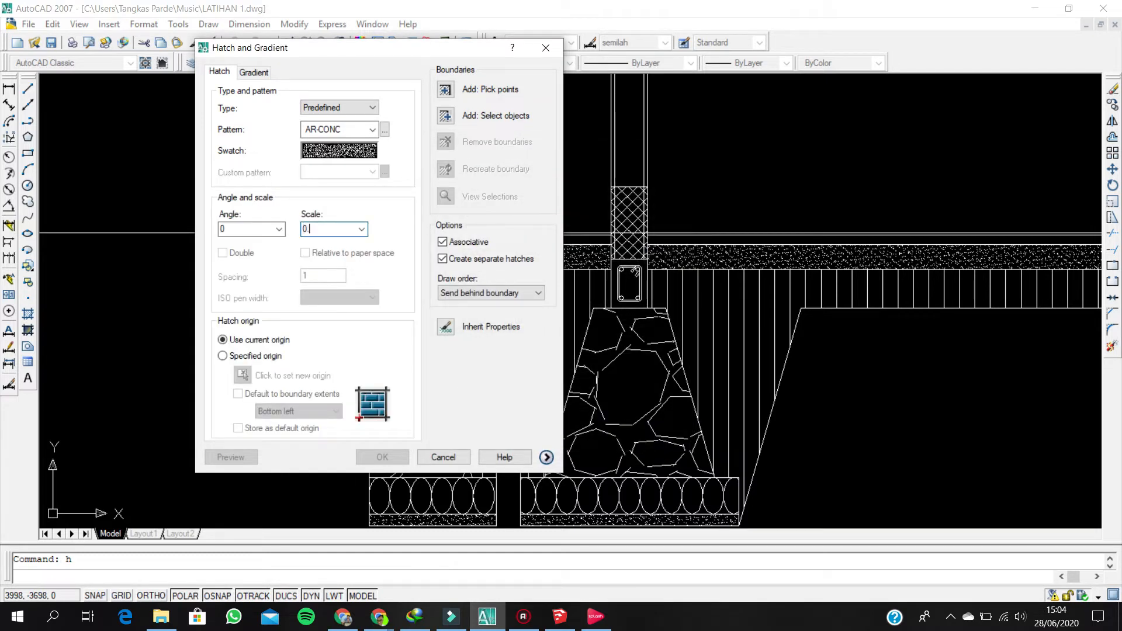
left_click(460, 88)
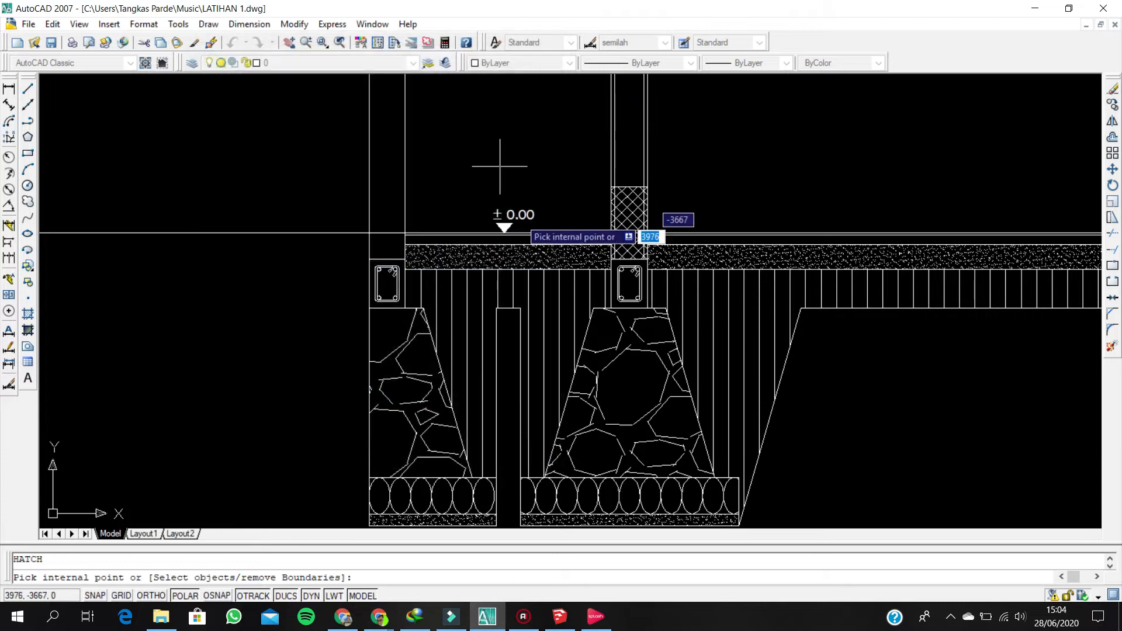
scroll(547, 260, "up", 2)
left_click(547, 231)
key("Return")
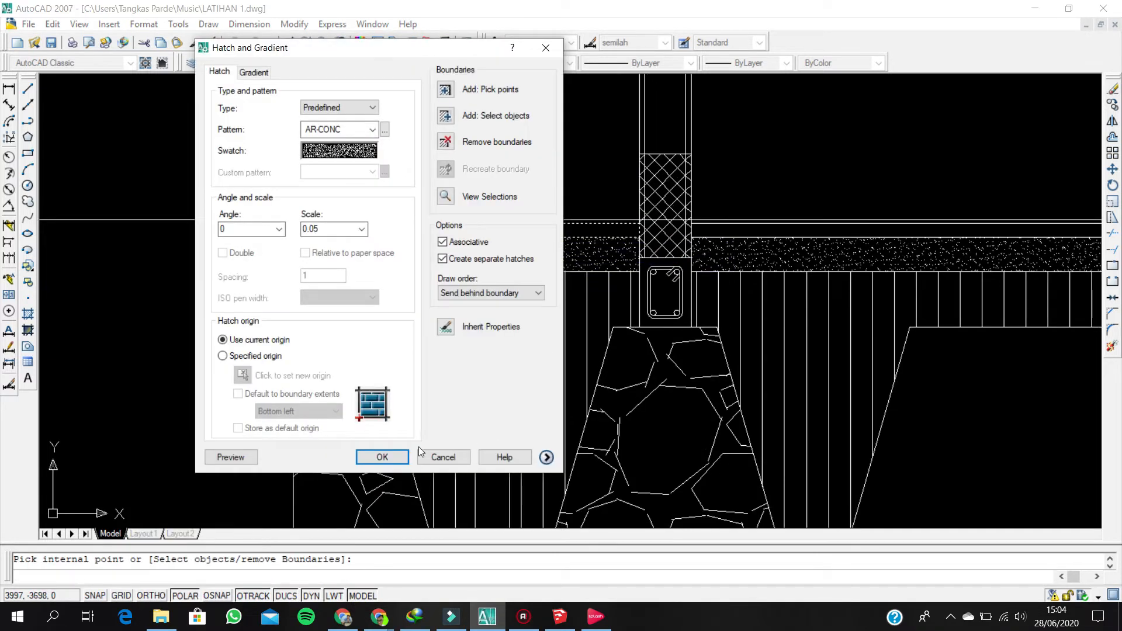
left_click(375, 456)
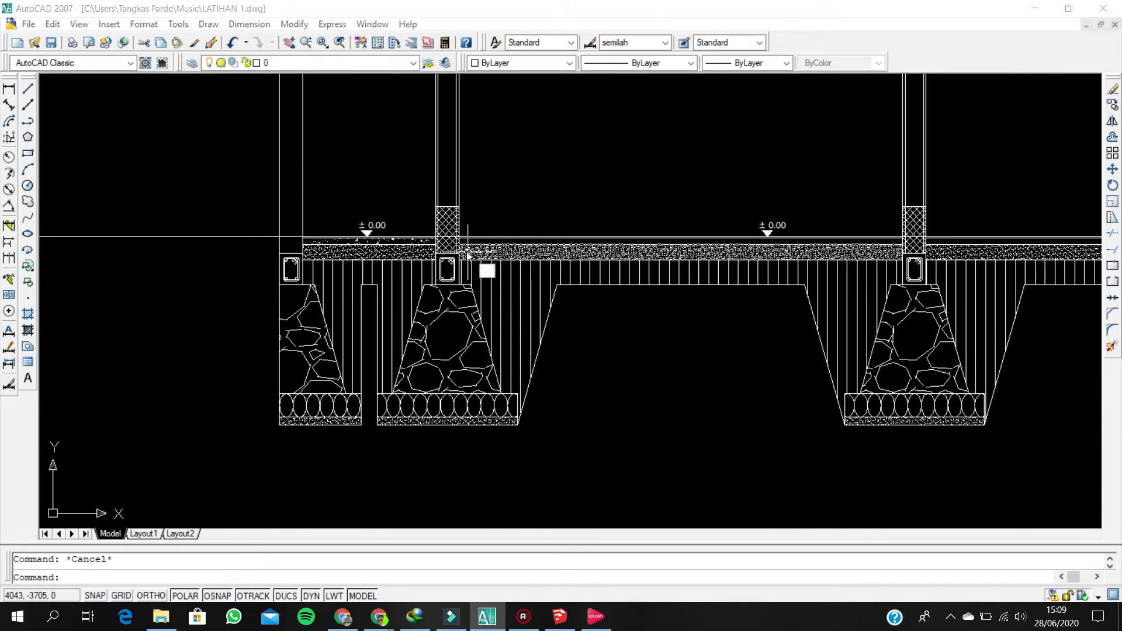
- Hatch the spesi layer in the remaining bays of the section with the AR-CONC pattern
key("Return")
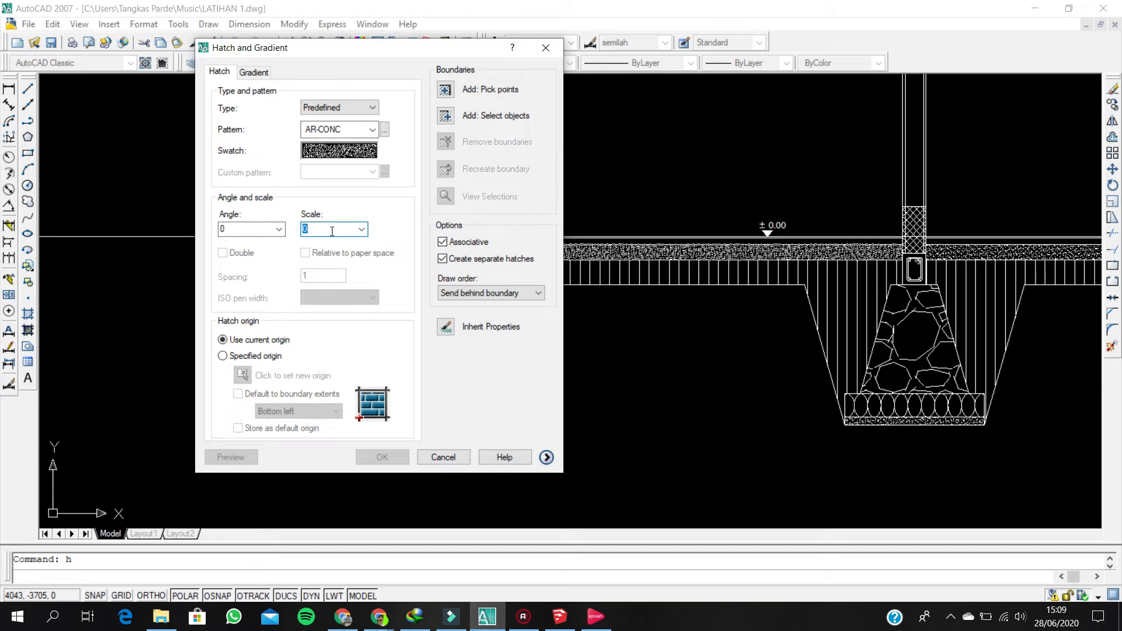
left_click(452, 94)
scroll(502, 245, "up", 3)
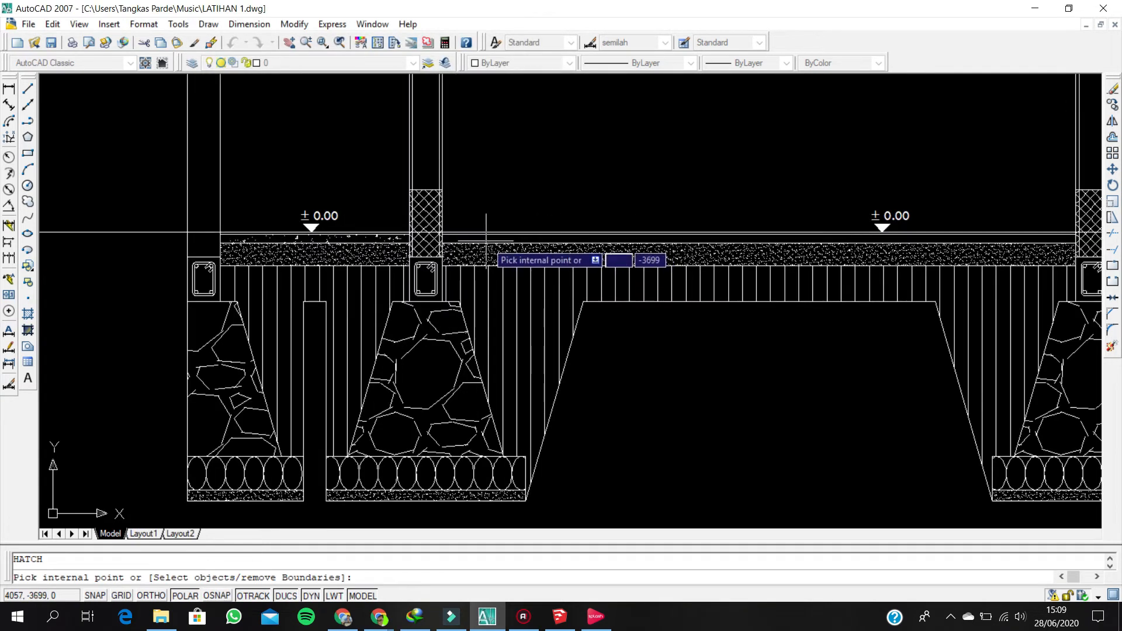
scroll(484, 237, "down", 2)
scroll(503, 234, "up", 3)
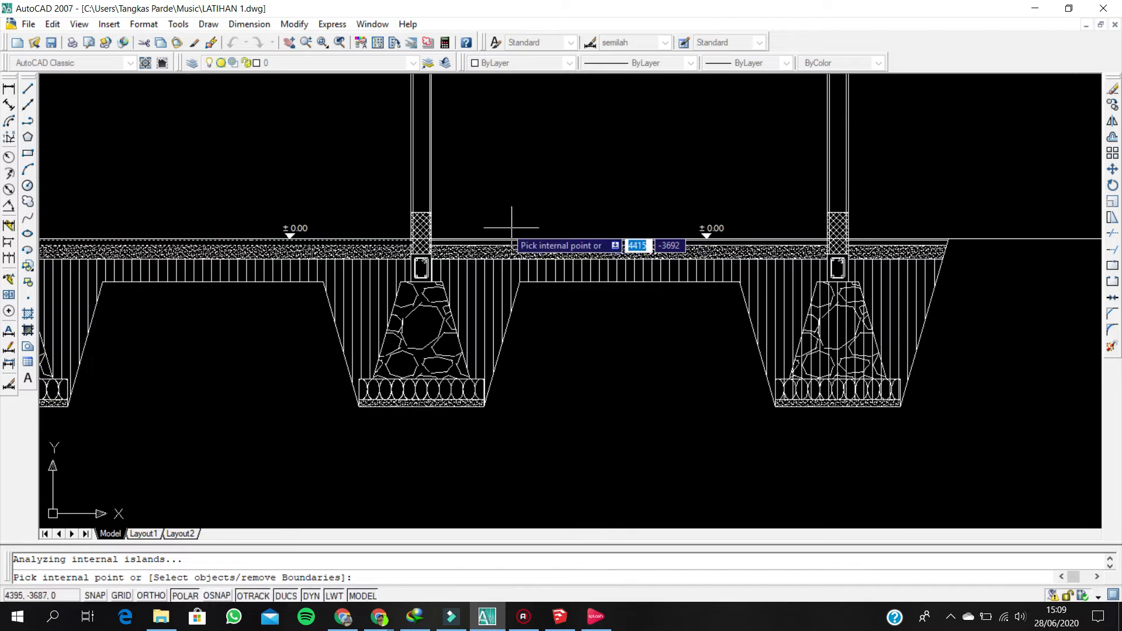
left_click(452, 254)
scroll(448, 257, "down", 3)
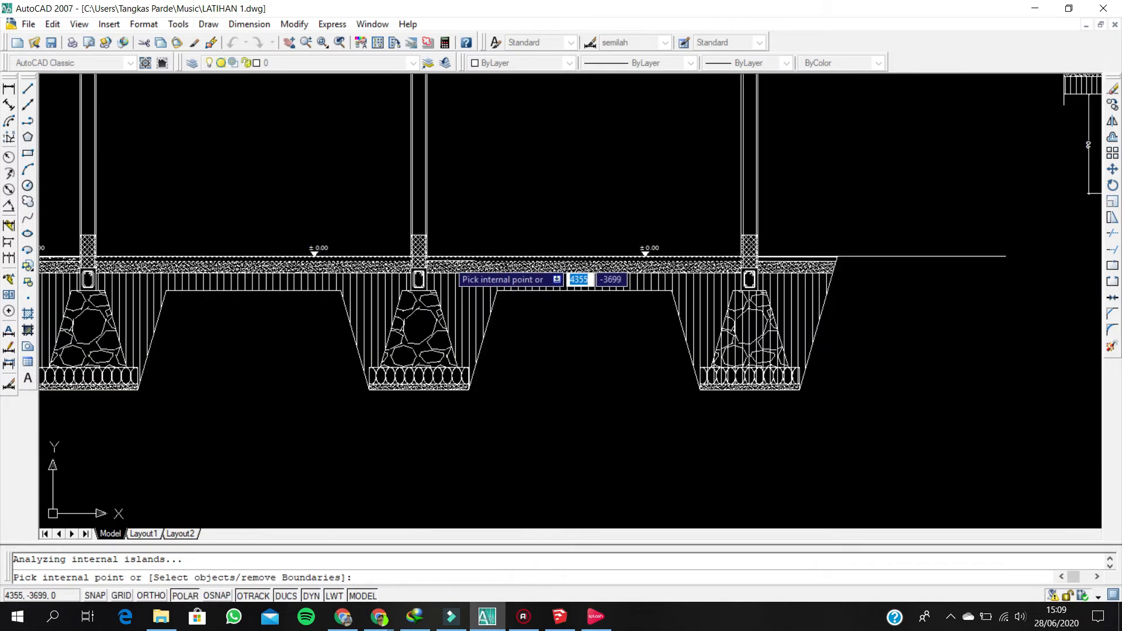
scroll(762, 272, "up", 3)
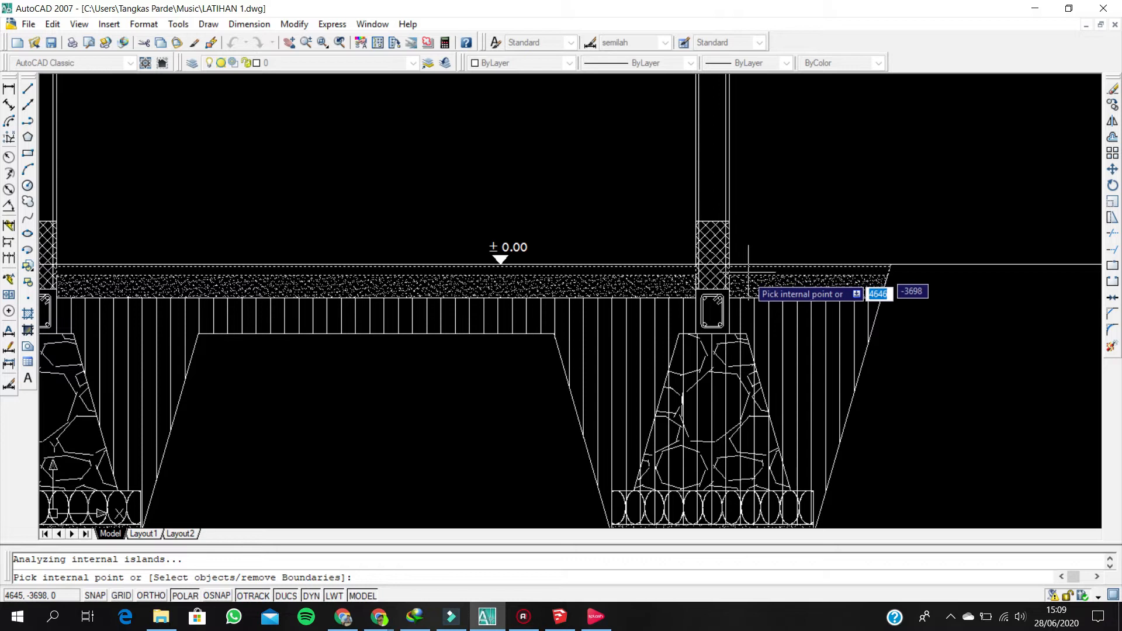
key("Return")
left_click(383, 457)
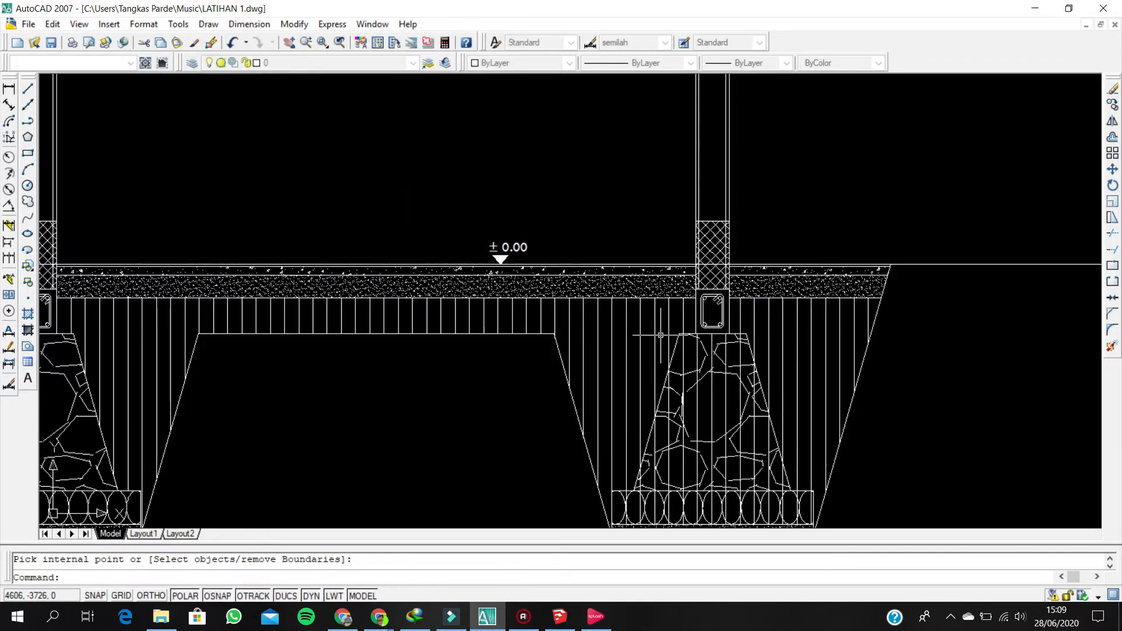
- Examine the hatched floor layers, foundations and walls along the whole building section
scroll(295, 322, "down", 3)
scroll(295, 322, "up", 1)
scroll(295, 322, "up", 3)
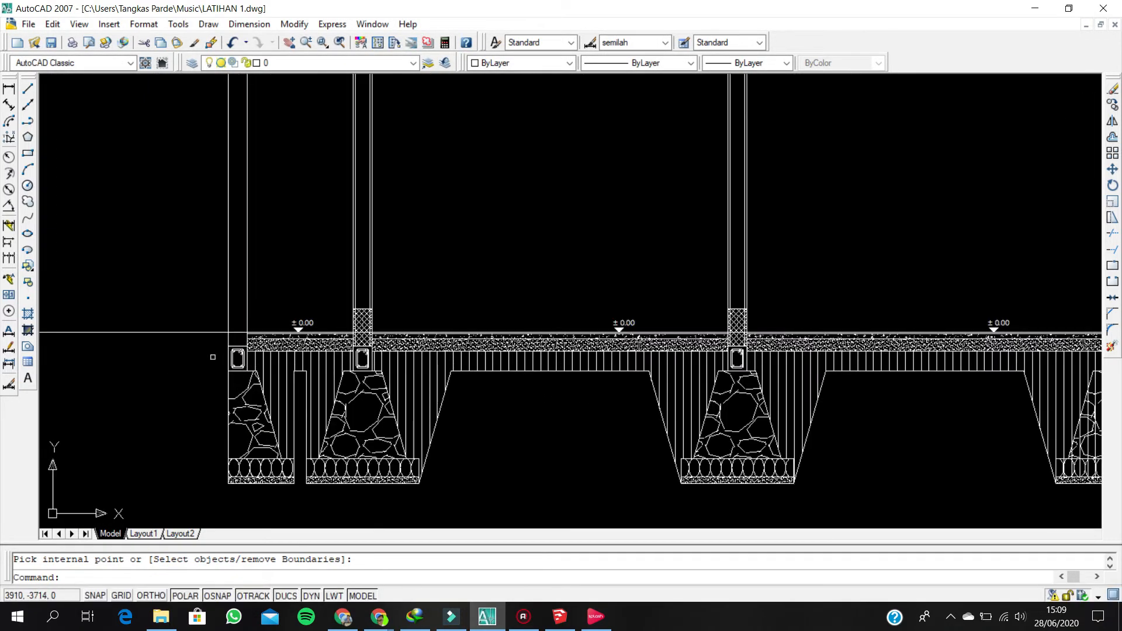
scroll(224, 333, "down", 5)
scroll(321, 289, "up", 3)
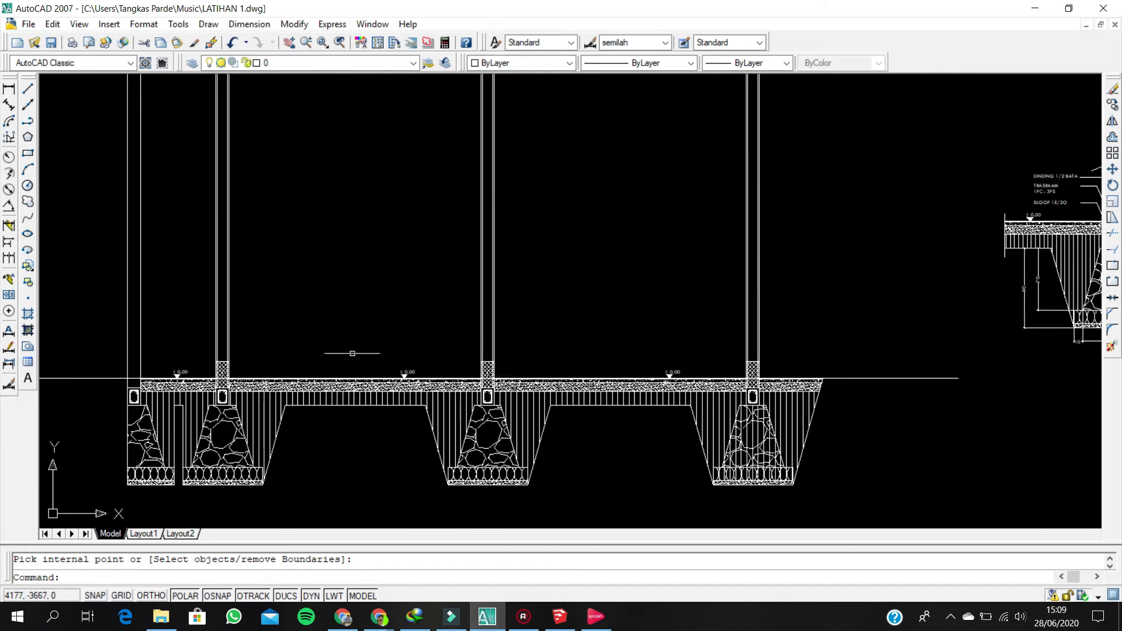
scroll(275, 403, "up", 5)
scroll(179, 346, "up", 4)
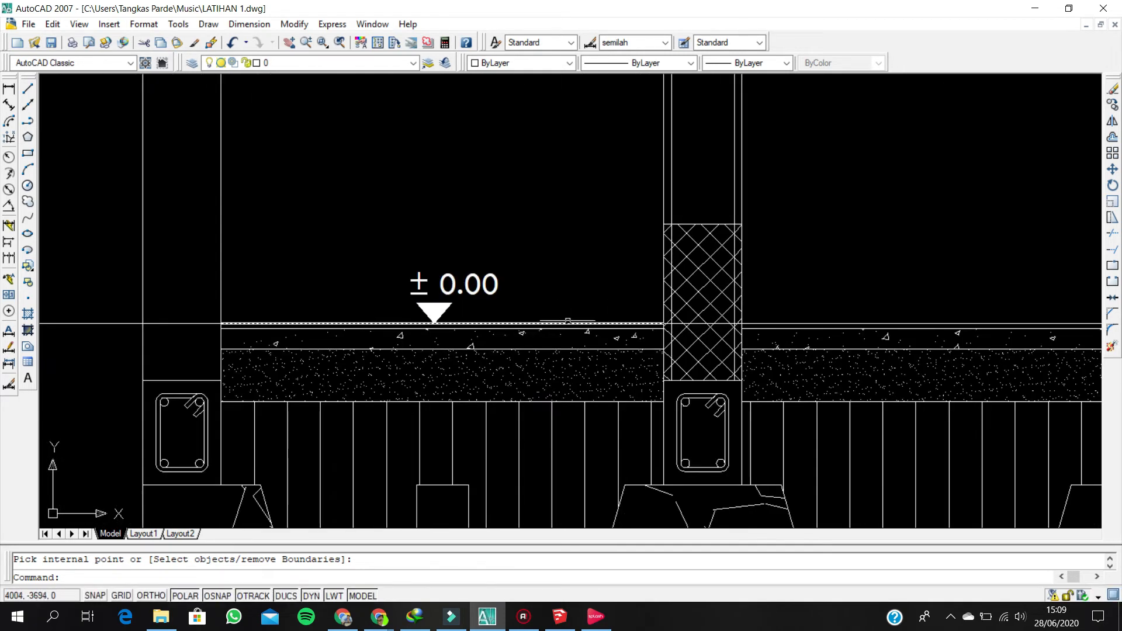
scroll(542, 332, "down", 1)
scroll(542, 332, "down", 2)
middle_click_drag(667, 327, 446, 379)
scroll(445, 377, "down", 1)
scroll(519, 361, "down", 1)
middle_click_drag(564, 281, 541, 310)
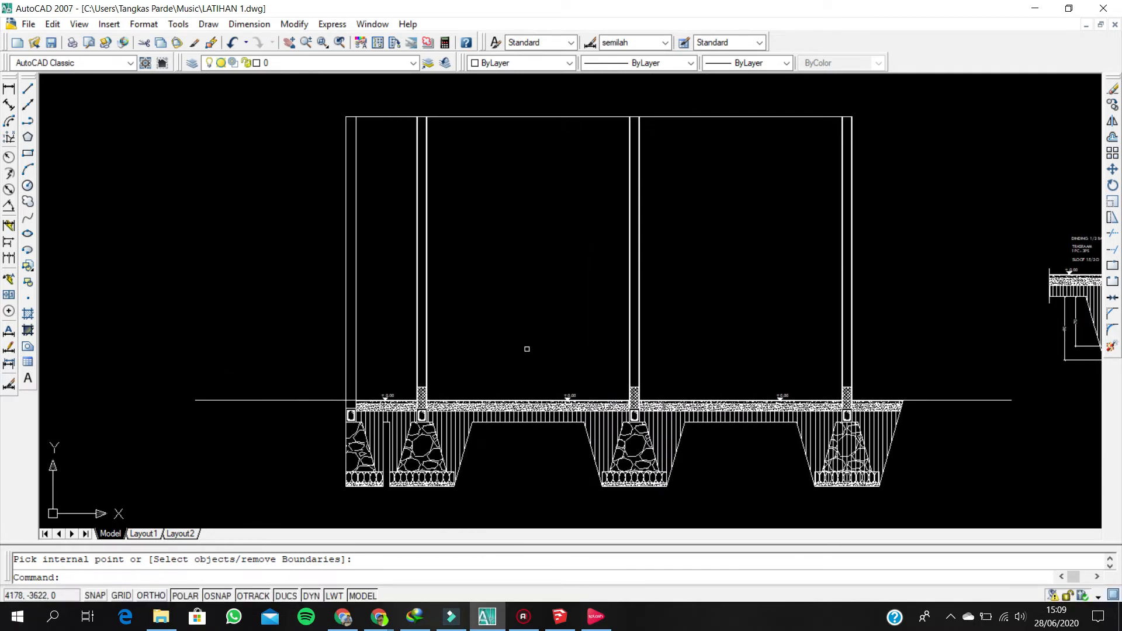
- Inspect the section line and outer bedroom walls in the rotated floor plan, and locate the door and window frame details
scroll(572, 342, "down", 6)
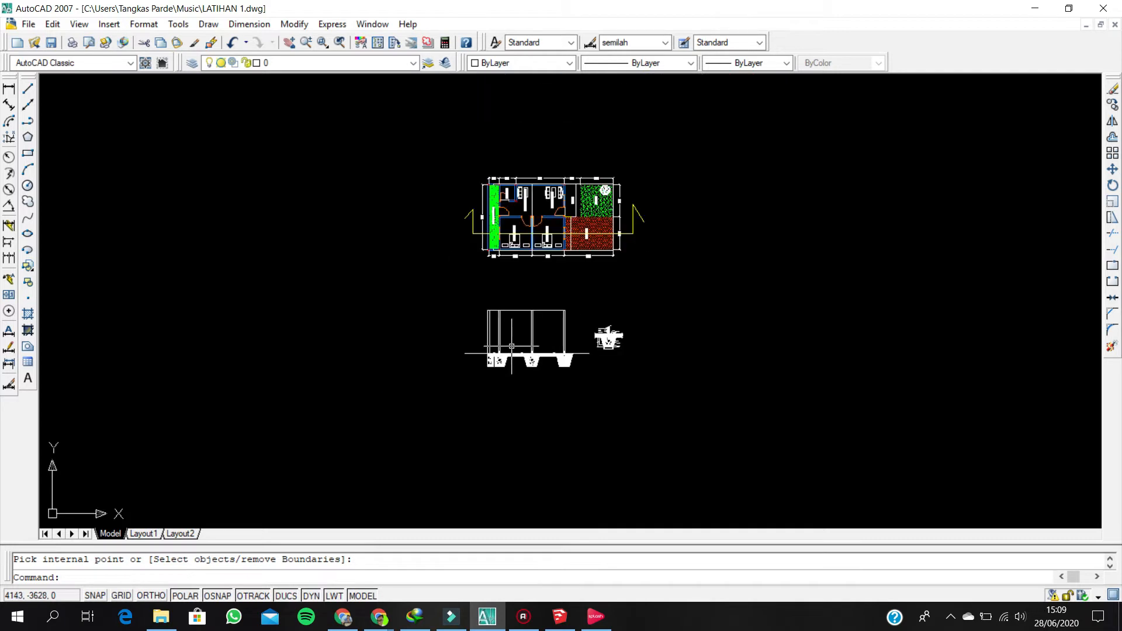
scroll(515, 228, "up", 7)
middle_click_drag(514, 236, 521, 256)
scroll(440, 222, "up", 3)
scroll(399, 192, "down", 6)
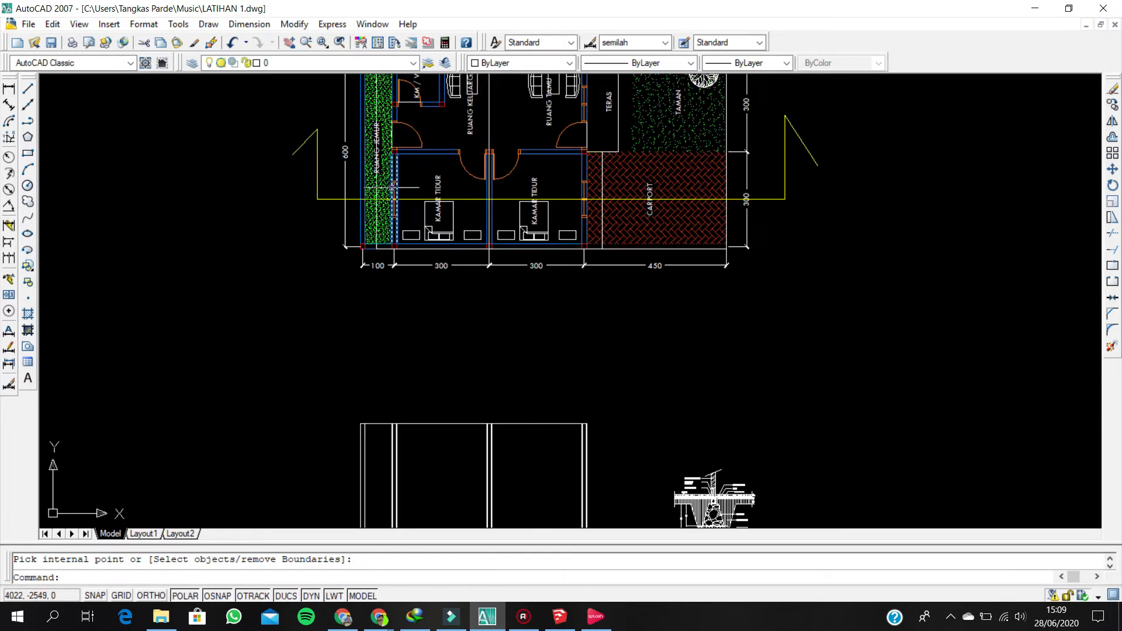
left_click(591, 180)
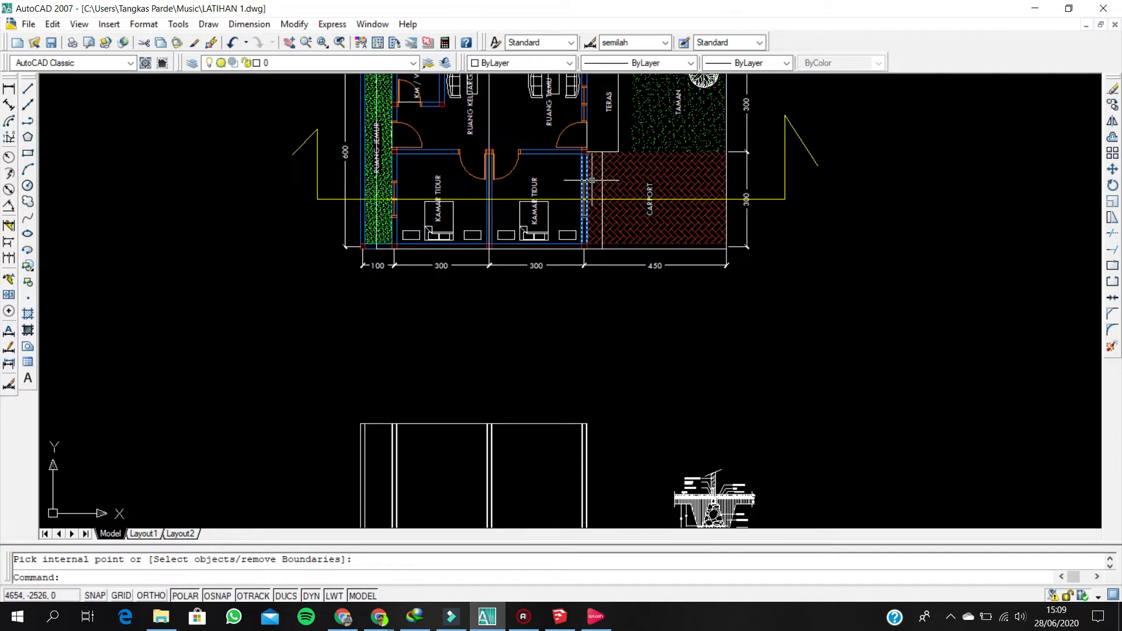
middle_click_drag(401, 494, 436, 314)
scroll(436, 315, "up", 2)
scroll(422, 322, "down", 8)
scroll(485, 215, "up", 6)
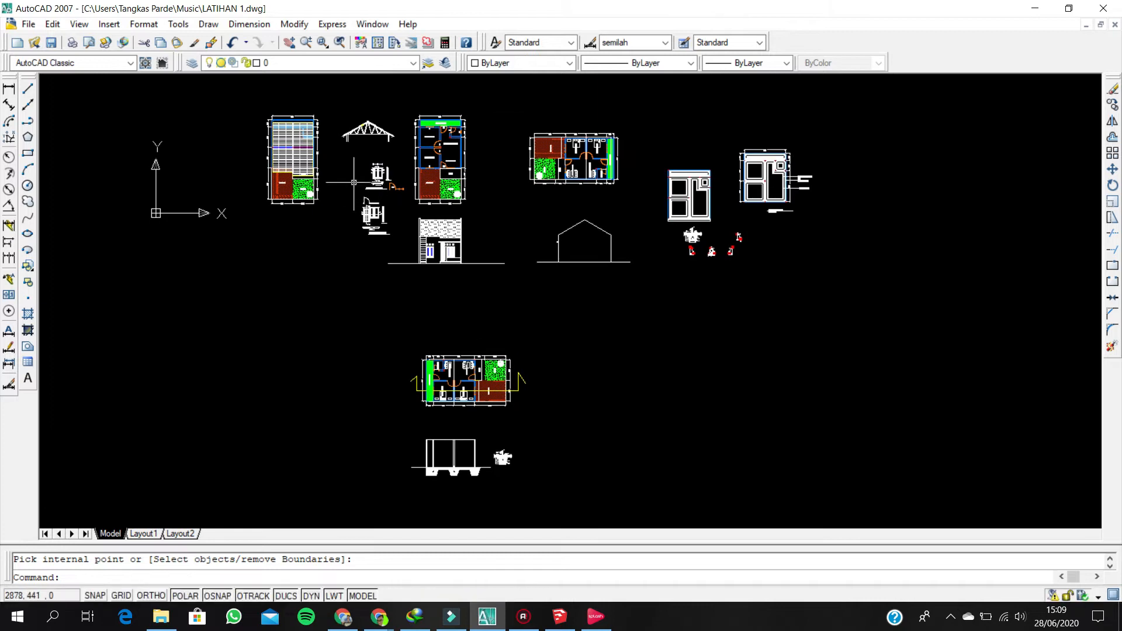
scroll(494, 111, "up", 3)
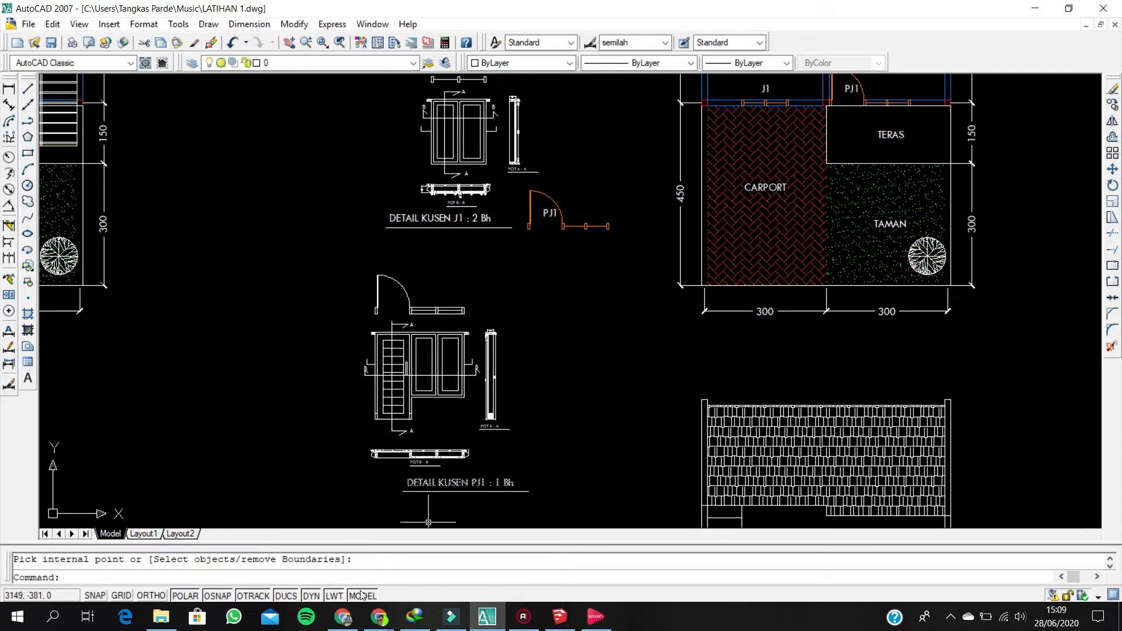
- Switch to the browser to look through the AutoCAD Tutorial playlist on YouTube, and return to AutoCAD
mouse_move(380, 616)
left_click(342, 562)
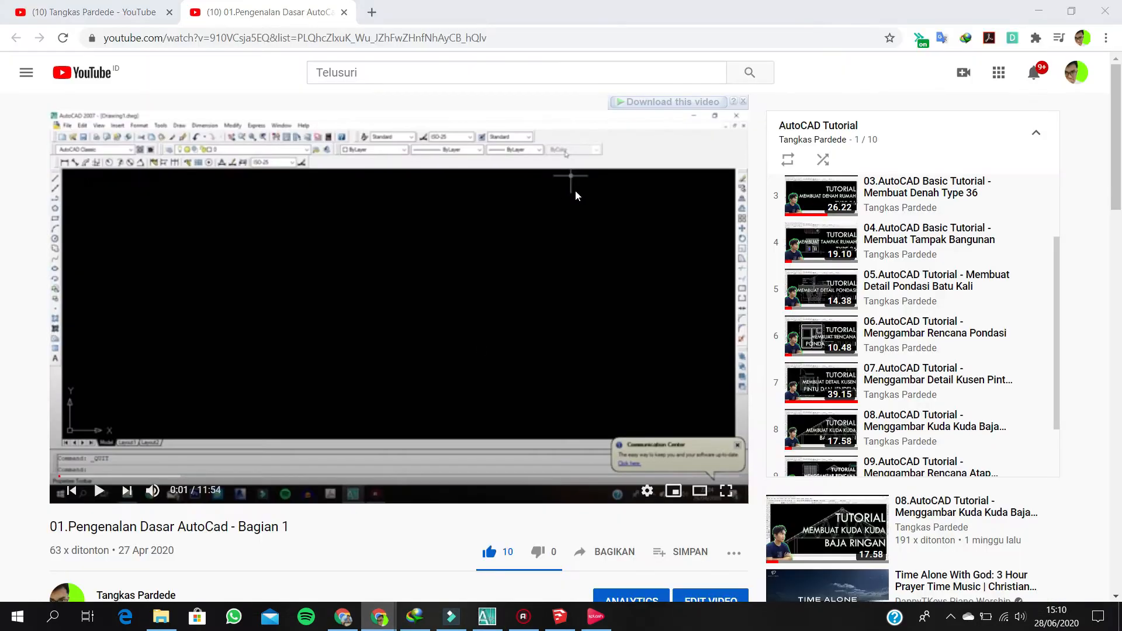
scroll(952, 362, "down", 2)
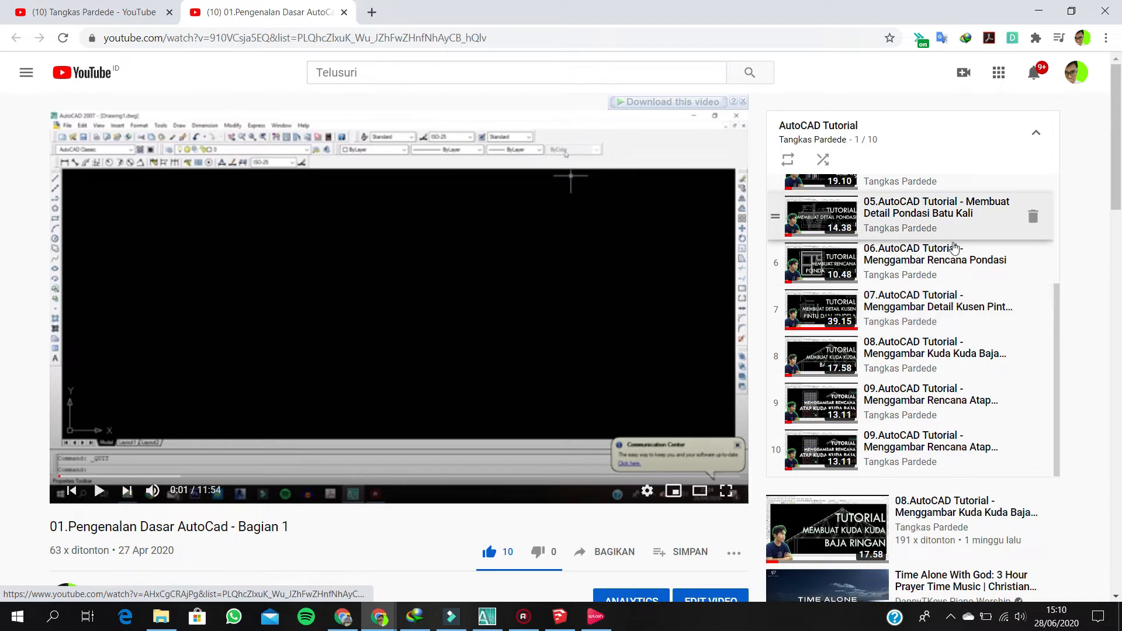
scroll(957, 241, "up", 3)
scroll(949, 382, "down", 2)
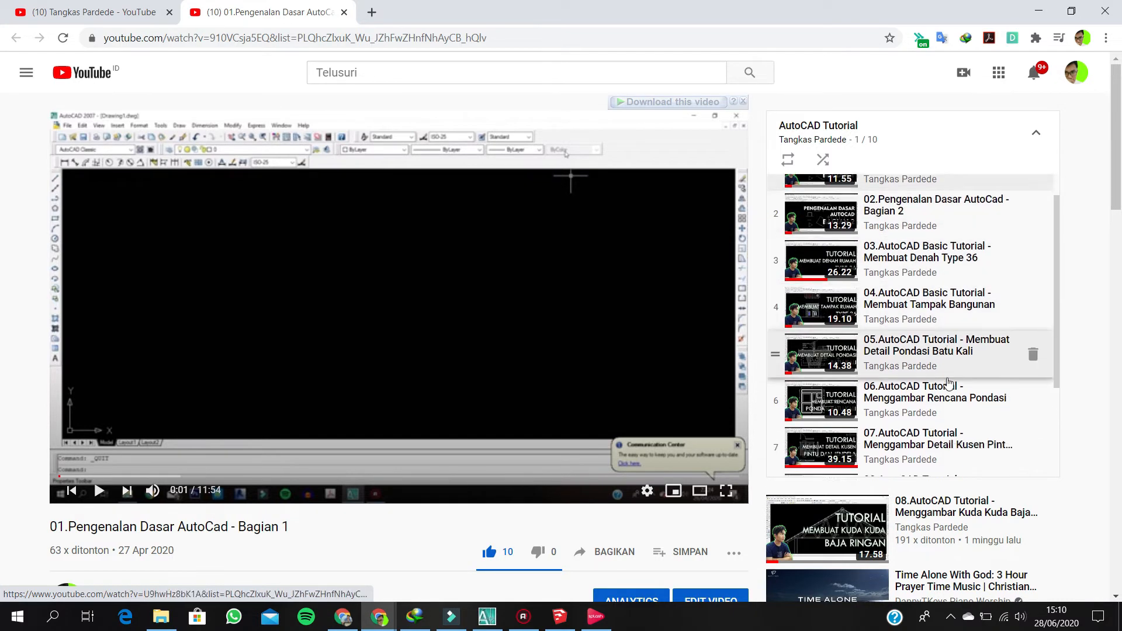
left_click(487, 616)
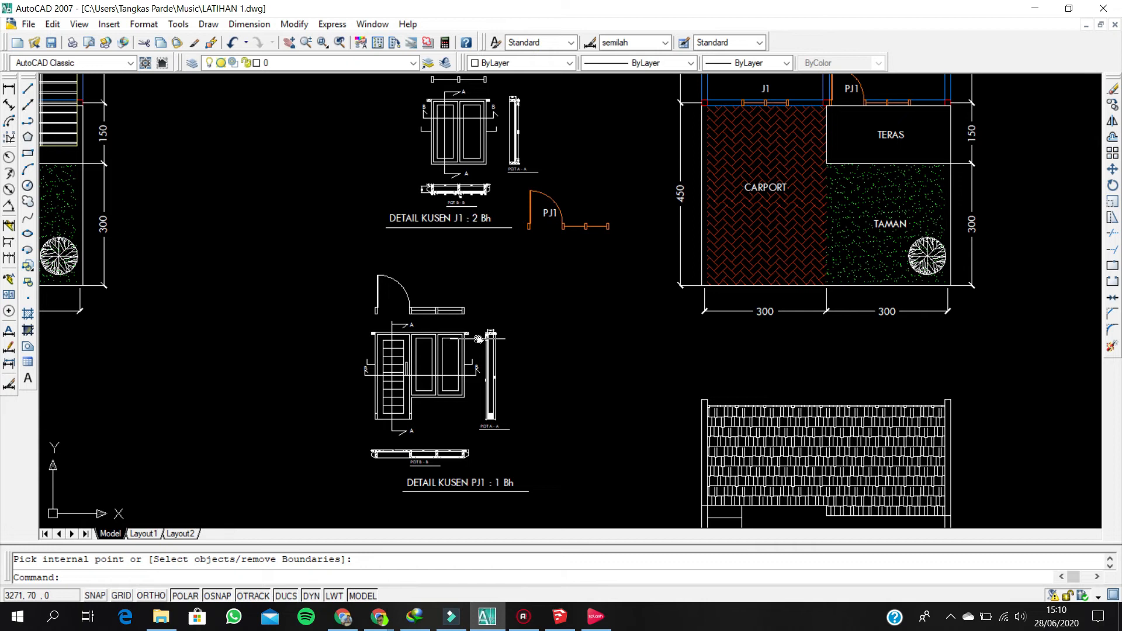
- Examine the J1 windows and PJ1 door in the floor plan and compare them with their frame details
middle_click_drag(478, 339, 465, 241)
scroll(450, 239, "down", 4)
scroll(491, 175, "up", 4)
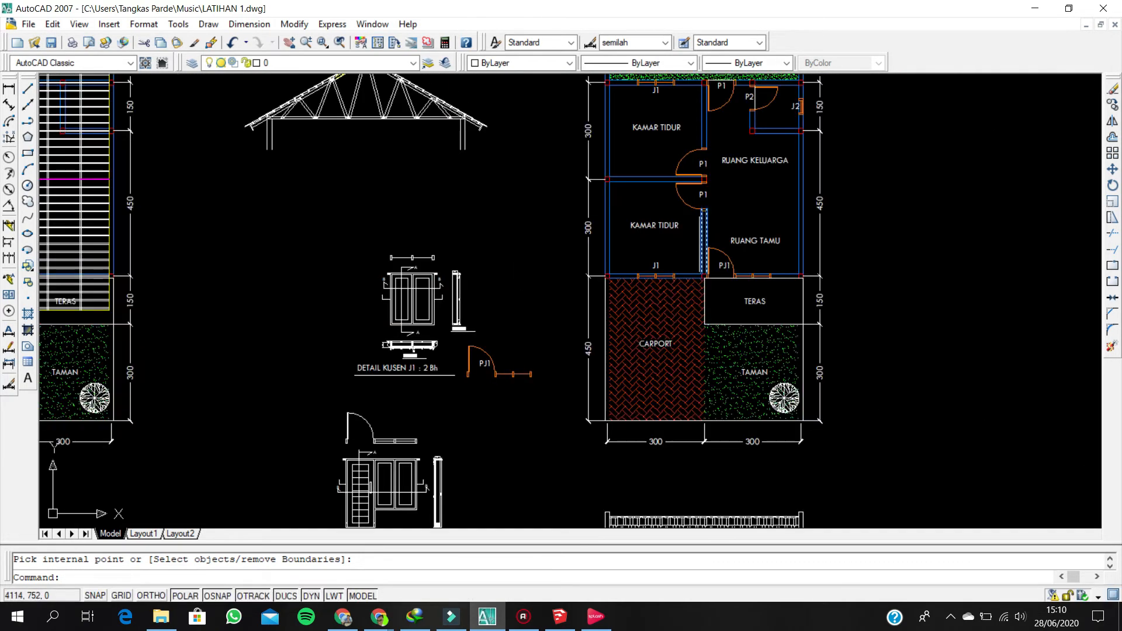
scroll(701, 244, "up", 2)
scroll(637, 274, "up", 3)
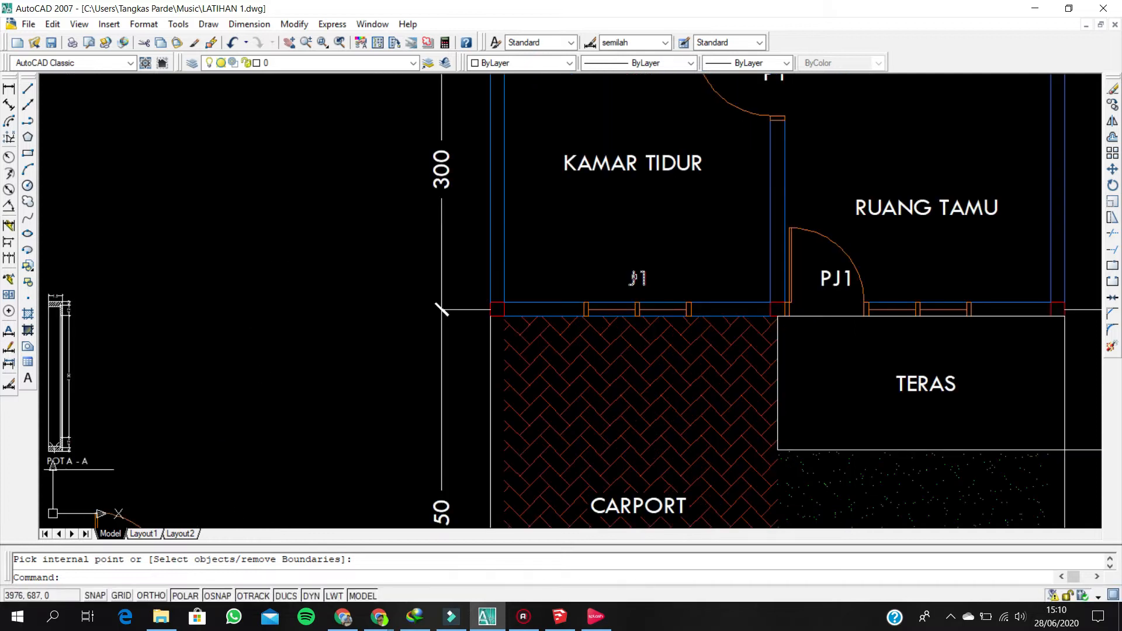
scroll(635, 274, "down", 4)
scroll(622, 193, "up", 5)
scroll(641, 187, "down", 7)
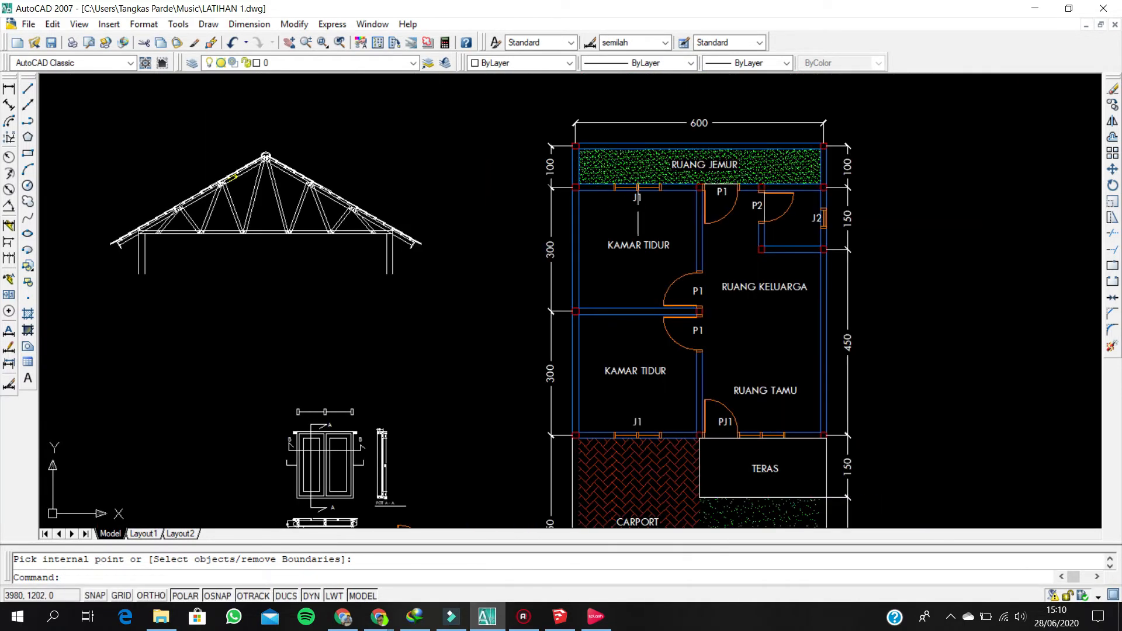
middle_click_drag(544, 392, 535, 298)
scroll(535, 298, "up", 4)
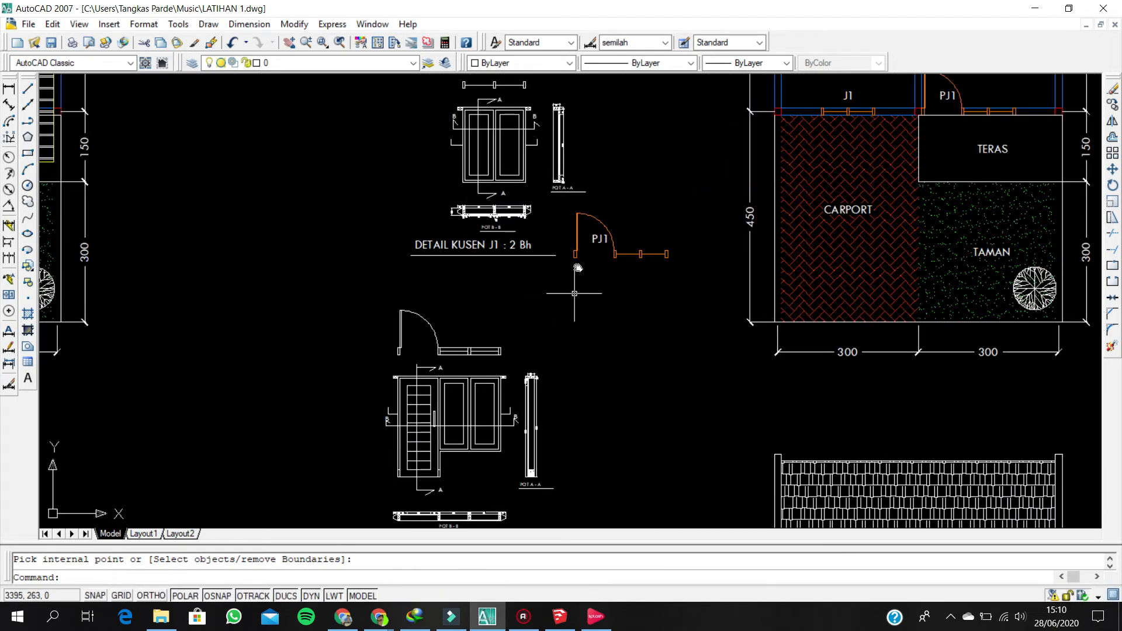
scroll(575, 293, "down", 5)
scroll(538, 258, "up", 5)
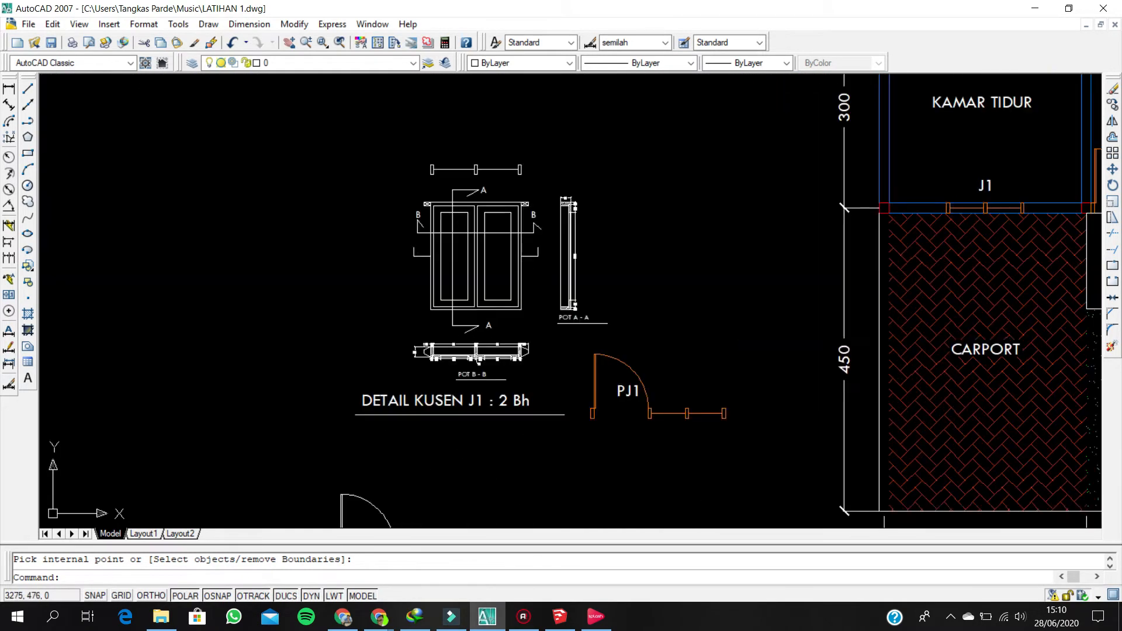
- Copy the POT A - A window section from the J1 frame detail into the bay beside the outer carport-side wall of the building section
scroll(470, 345, "up", 2)
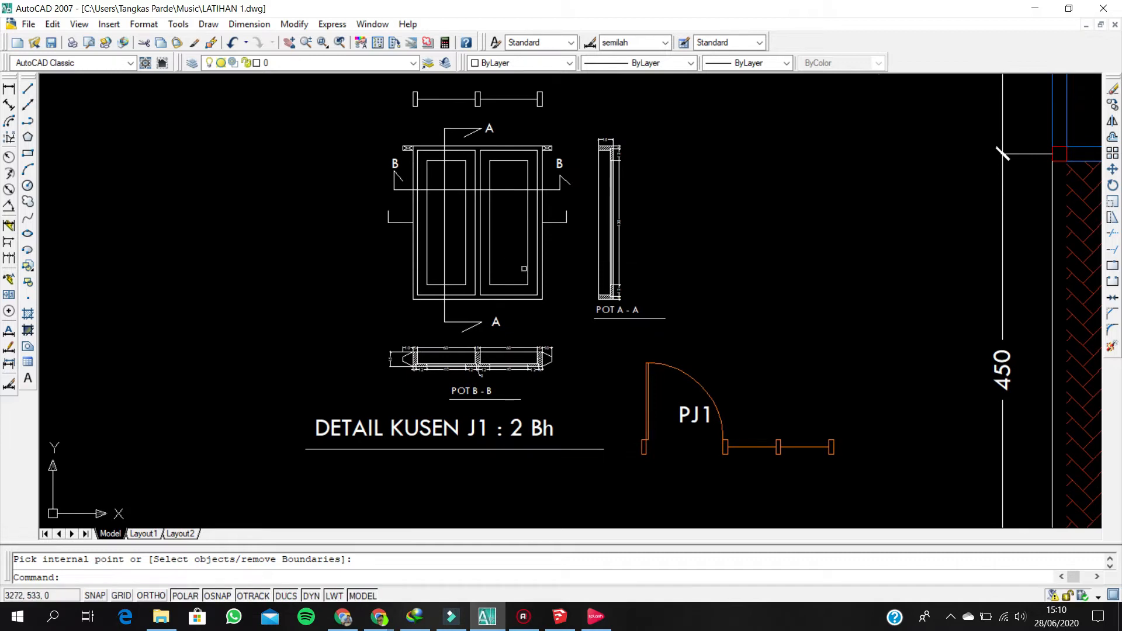
middle_click_drag(666, 245, 640, 259)
middle_click_drag(598, 176, 515, 193)
scroll(515, 192, "up", 2)
left_click(463, 155)
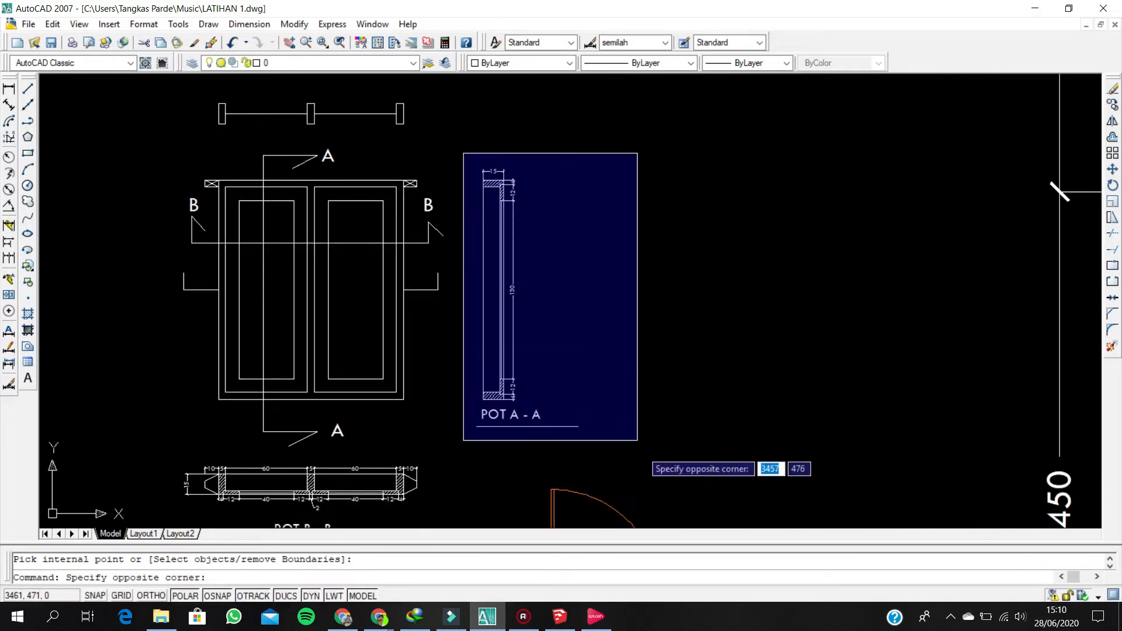
left_click(639, 442)
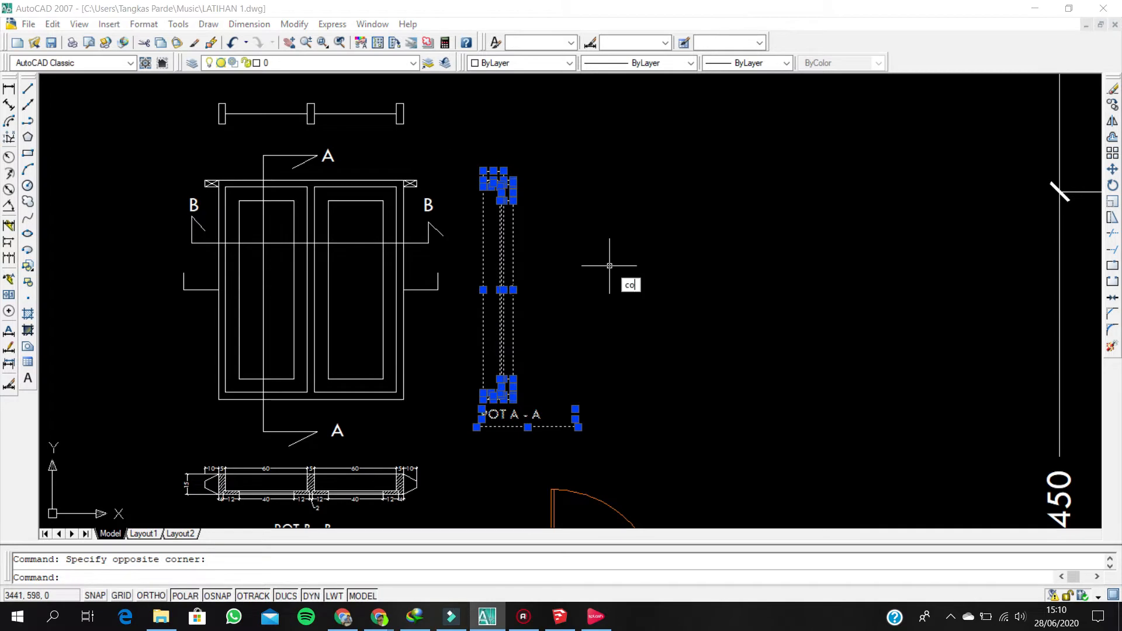
key("Return")
scroll(502, 233, "up", 2)
scroll(538, 175, "down", 4)
left_click(538, 175)
scroll(681, 276, "down", 5)
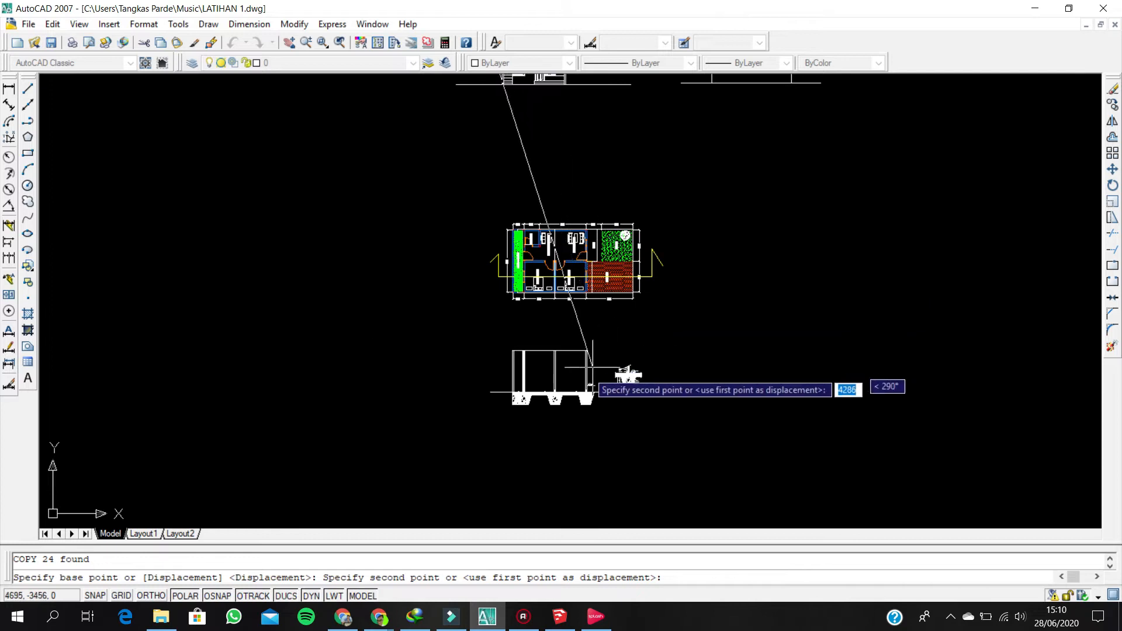
scroll(591, 367, "up", 6)
left_click(513, 335)
key("Escape")
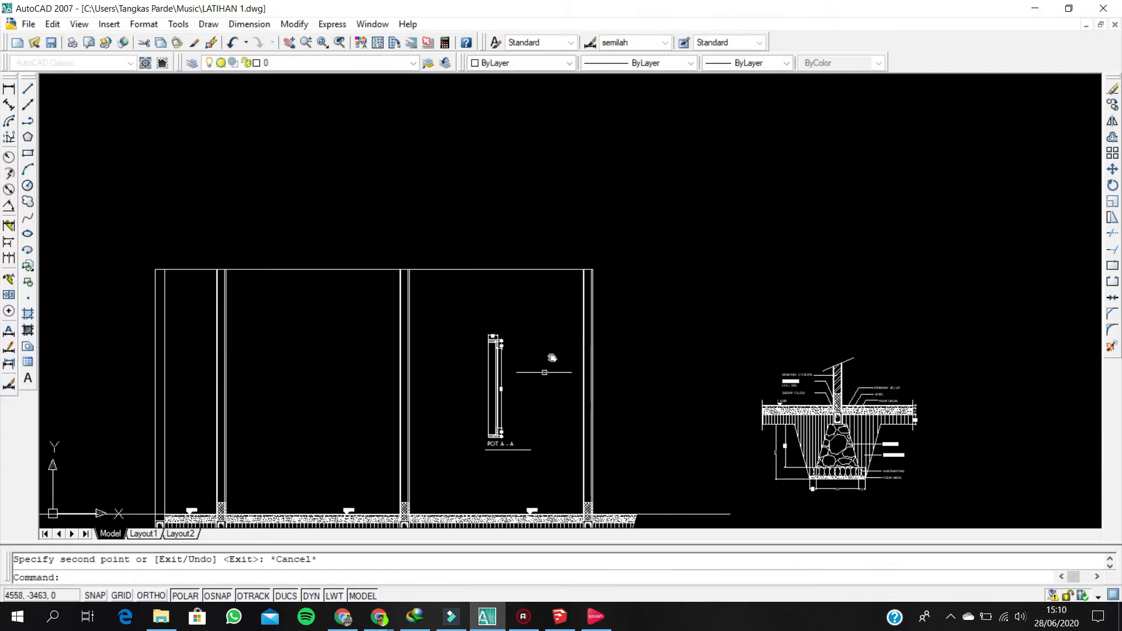
- Copy the floor-level lines of the building section 210 straight up as a reference for the window's upper edge
middle_click_drag(552, 357, 556, 320)
scroll(561, 352, "up", 4)
scroll(646, 380, "down", 4)
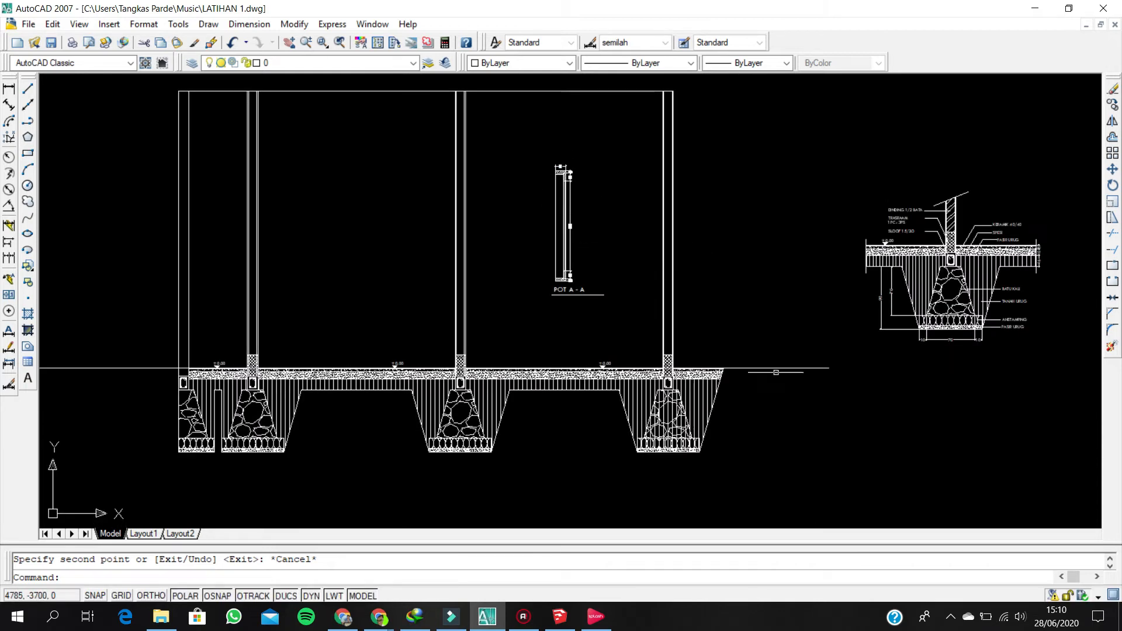
scroll(775, 372, "up", 1)
left_click(754, 375)
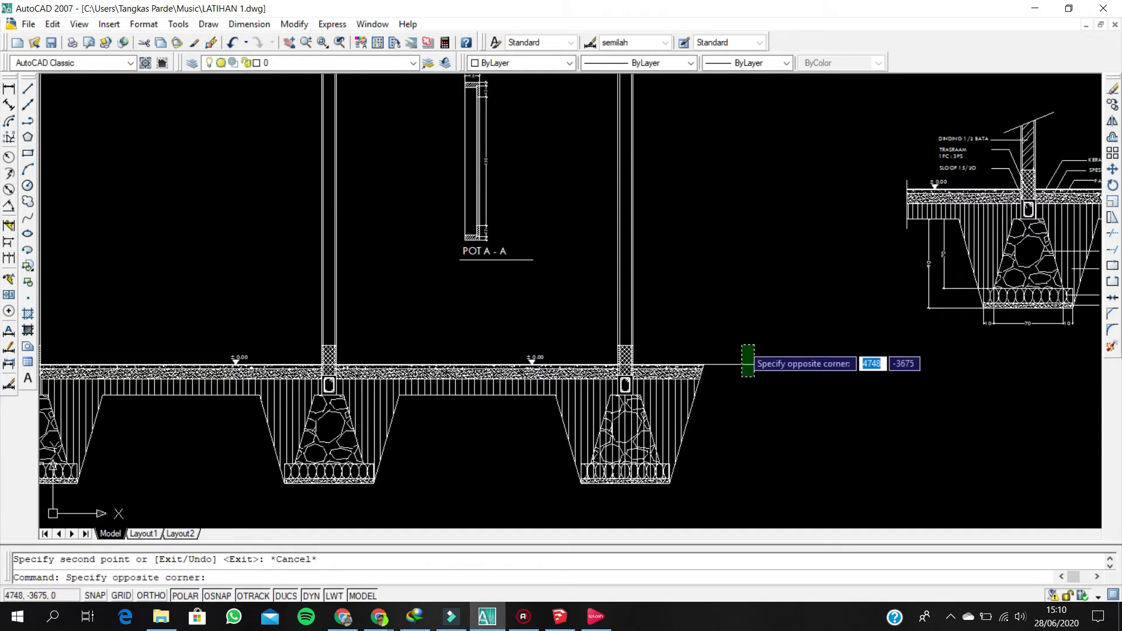
left_click(740, 342)
scroll(734, 336, "down", 1)
right_click(742, 153)
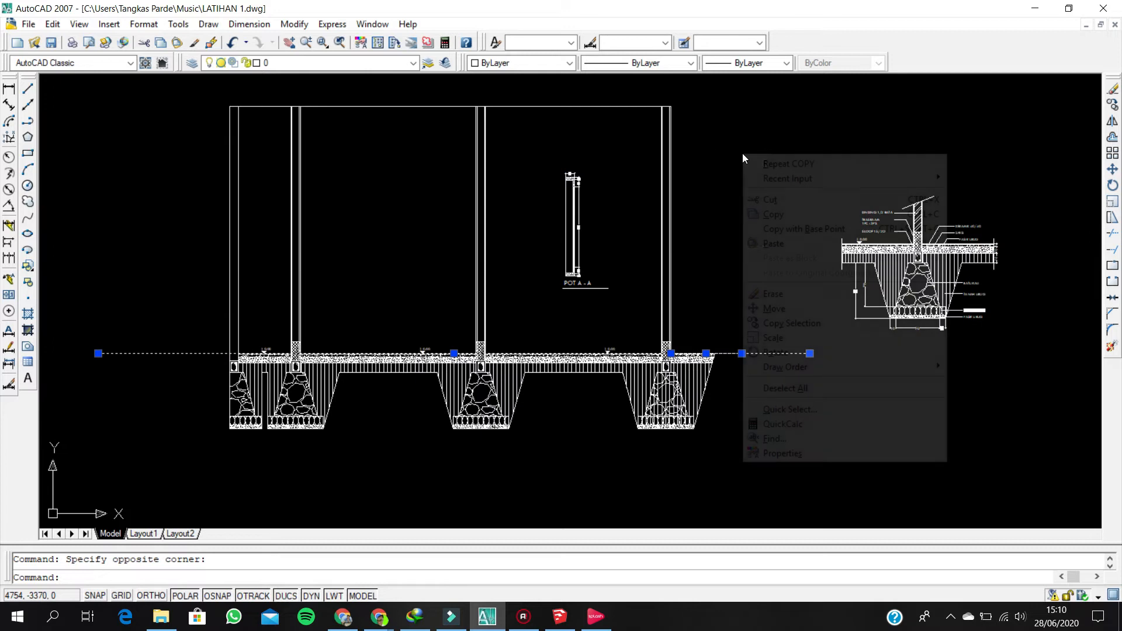
left_click(779, 321)
left_click(742, 309)
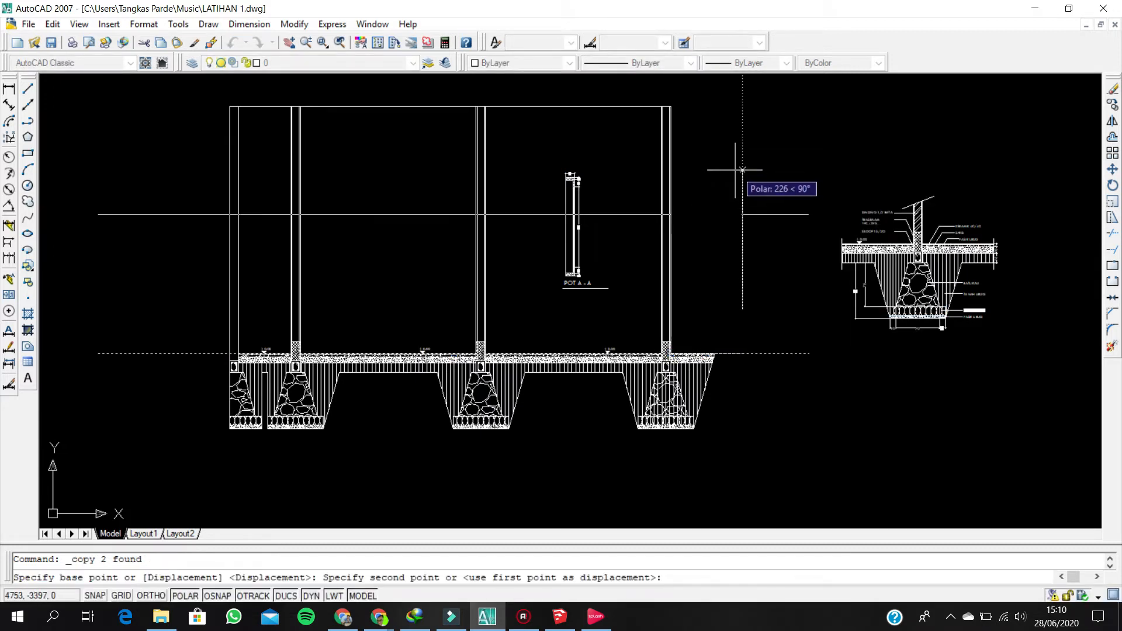
type("21")
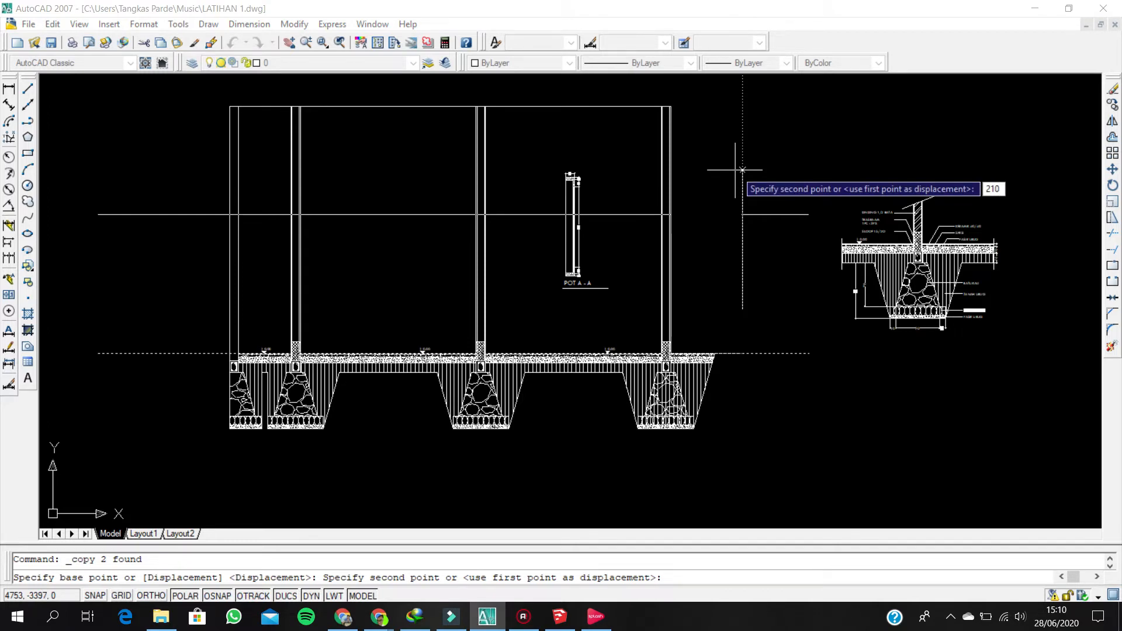
type("0")
key("Return")
key("Escape")
- Erase the POT A - A title and its underline from the copied window section
scroll(555, 204, "up", 2)
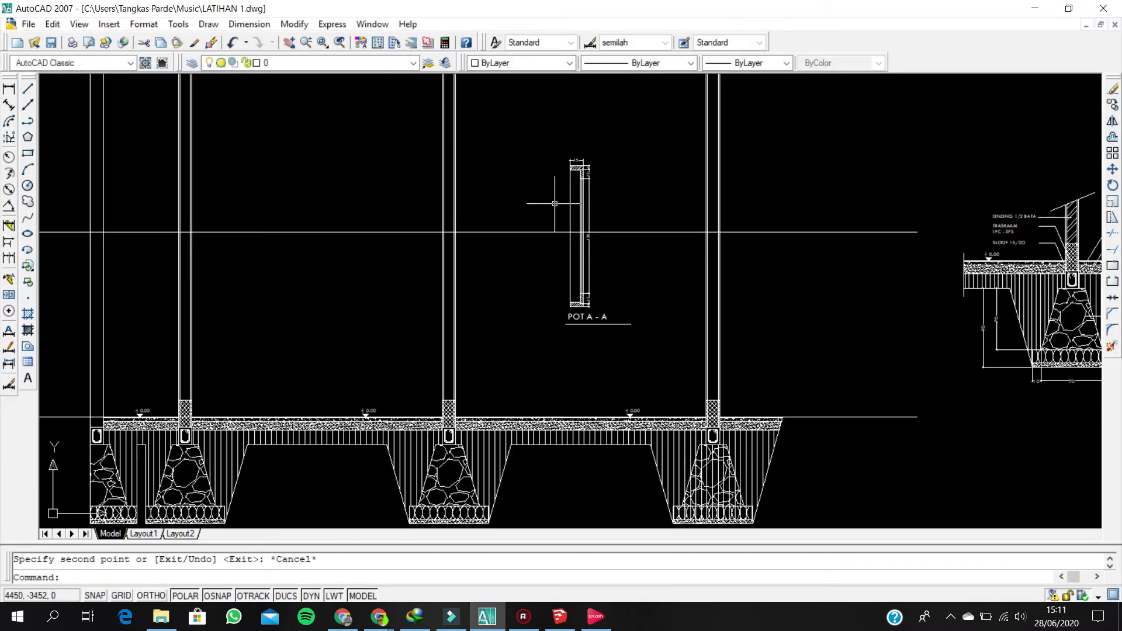
scroll(594, 301, "up", 2)
left_click(664, 376)
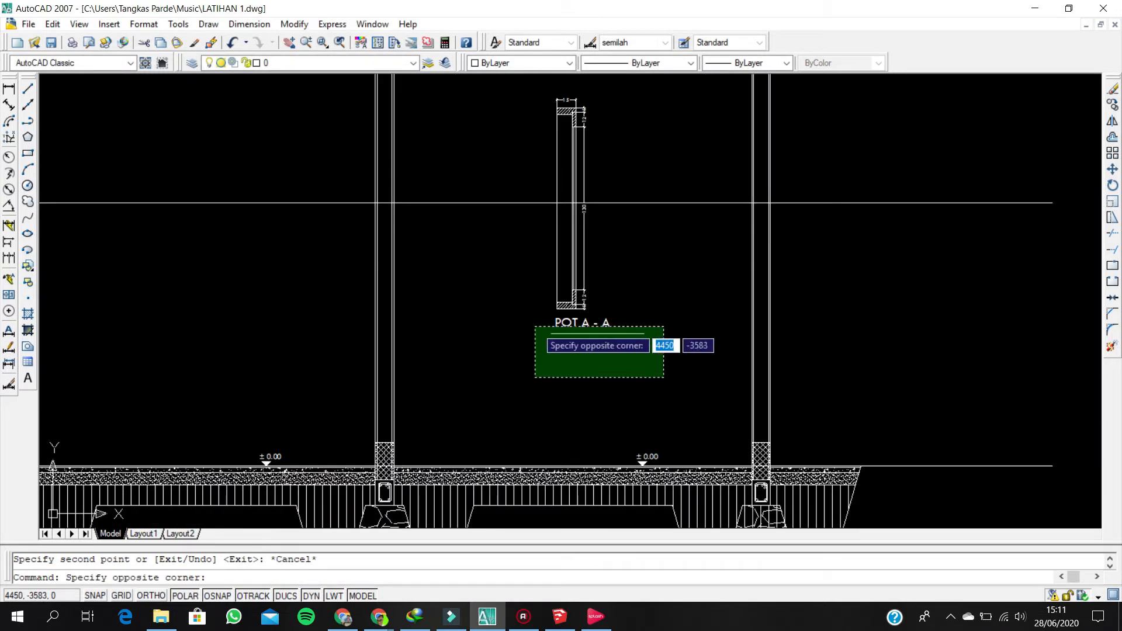
left_click(533, 320)
key("Delete")
- Erase the height and width dimensions from the copied window section, leaving only the frame
scroll(564, 316, "up", 2)
left_click(605, 329)
left_click(586, 258)
key("Delete")
mouse_move(592, 264)
middle_mouse_down()
mouse_move(604, 439)
mouse_move(575, 441)
middle_mouse_up()
scroll(578, 183, "up", 2)
left_click(566, 172)
key("Delete")
left_click(579, 194)
key("Escape")
left_click(590, 178)
left_click(494, 179)
key("Delete")
scroll(551, 171, "down", 3)
- Move the window frame section by its upper corner onto the outer carport-side wall, aligned with the 210 reference line
left_click(456, 129)
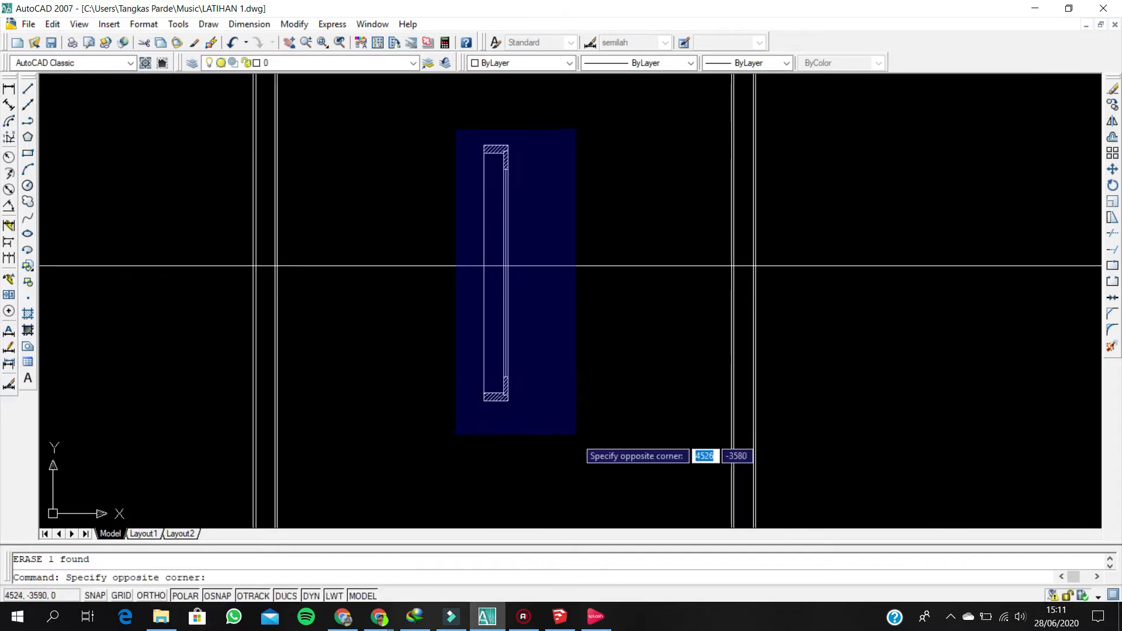
left_click(576, 431)
scroll(528, 177, "up", 2)
type("m")
key("Return")
scroll(516, 175, "up", 1)
left_click(496, 122)
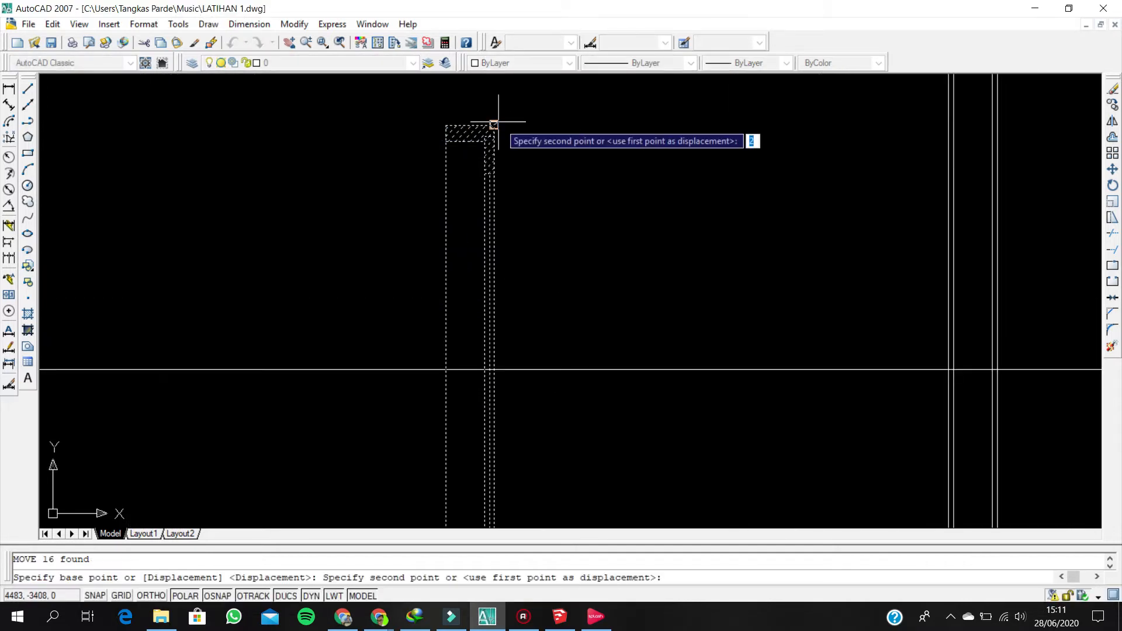
scroll(752, 283, "down", 3)
scroll(730, 269, "up", 3)
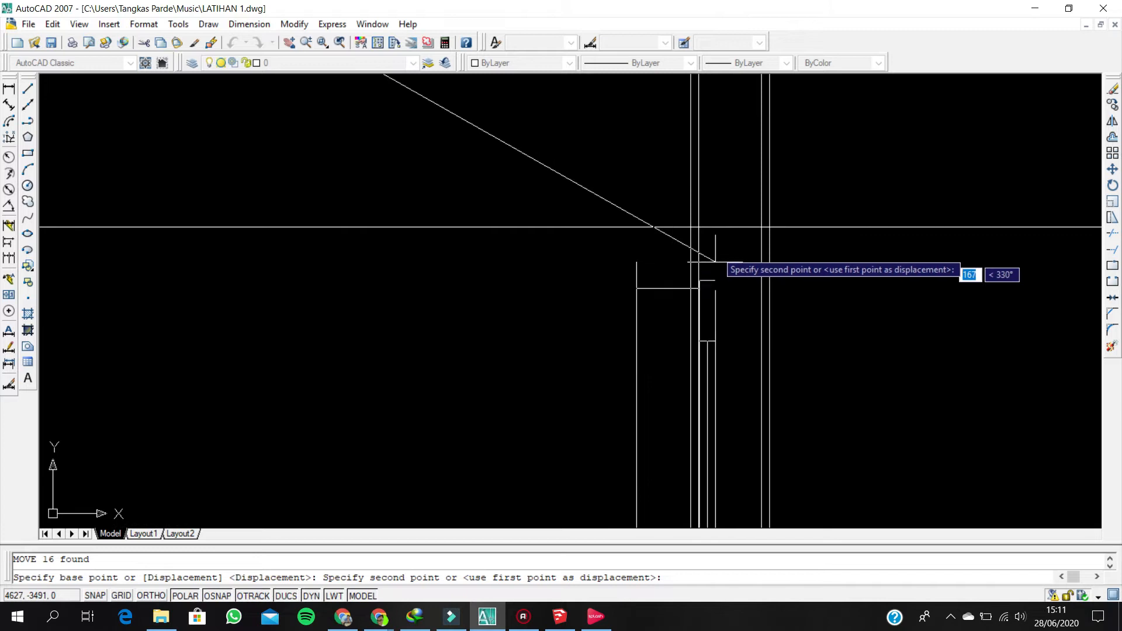
left_click(763, 228)
scroll(499, 224, "down", 2)
scroll(590, 239, "down", 2)
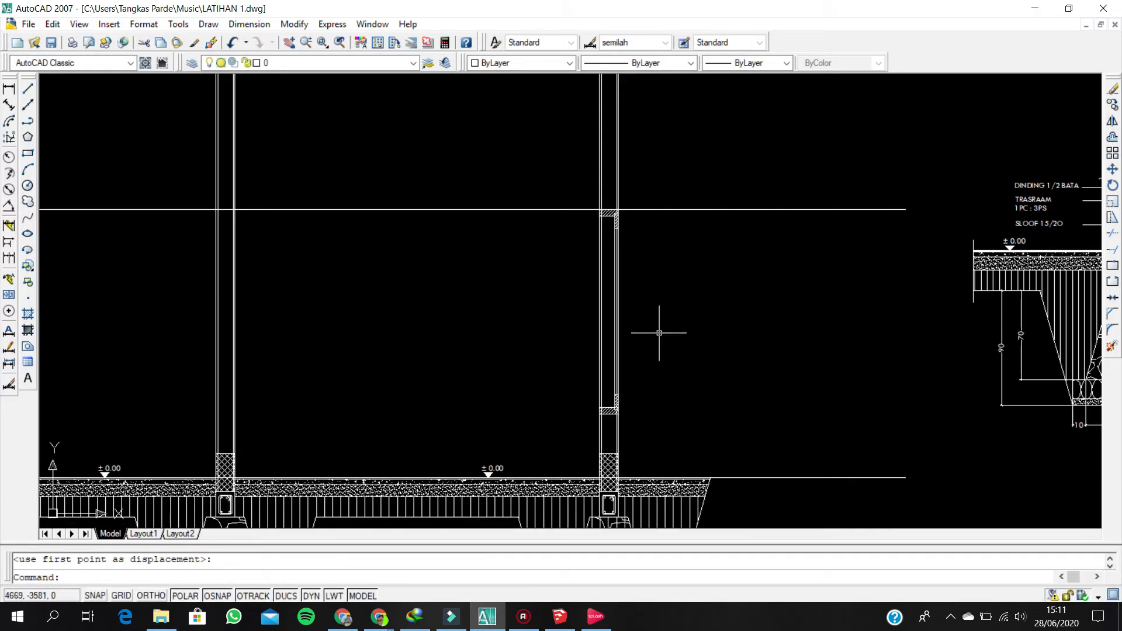
scroll(584, 381, "down", 3)
scroll(387, 307, "up", 1)
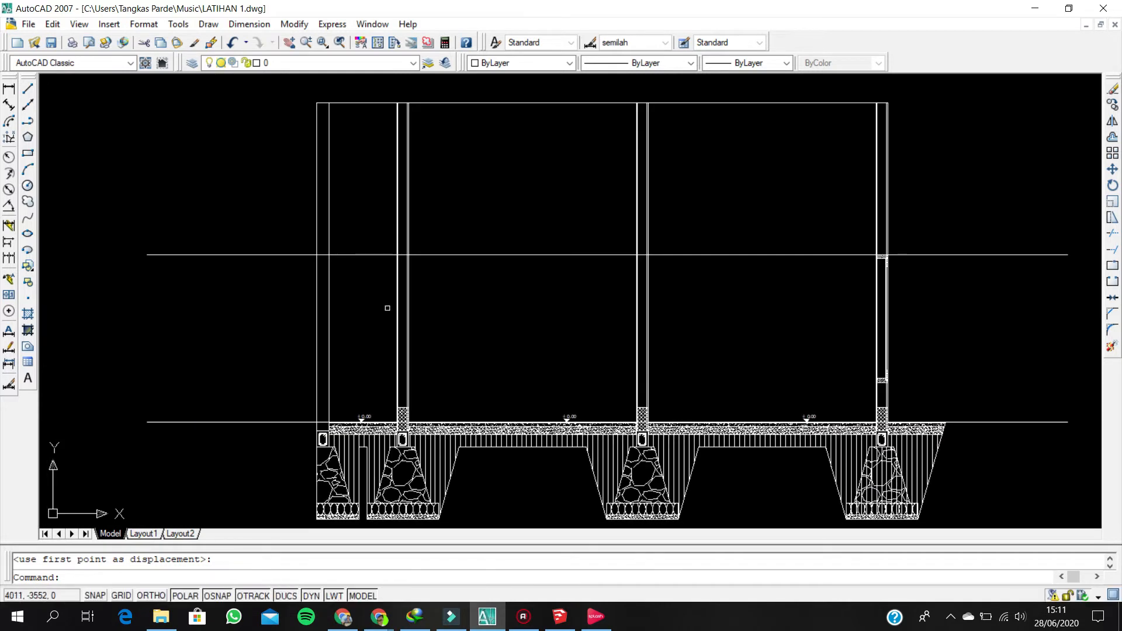
- Mirror the window frame section about a vertical line through the middle of the building section, keeping the original
scroll(417, 276, "up", 2)
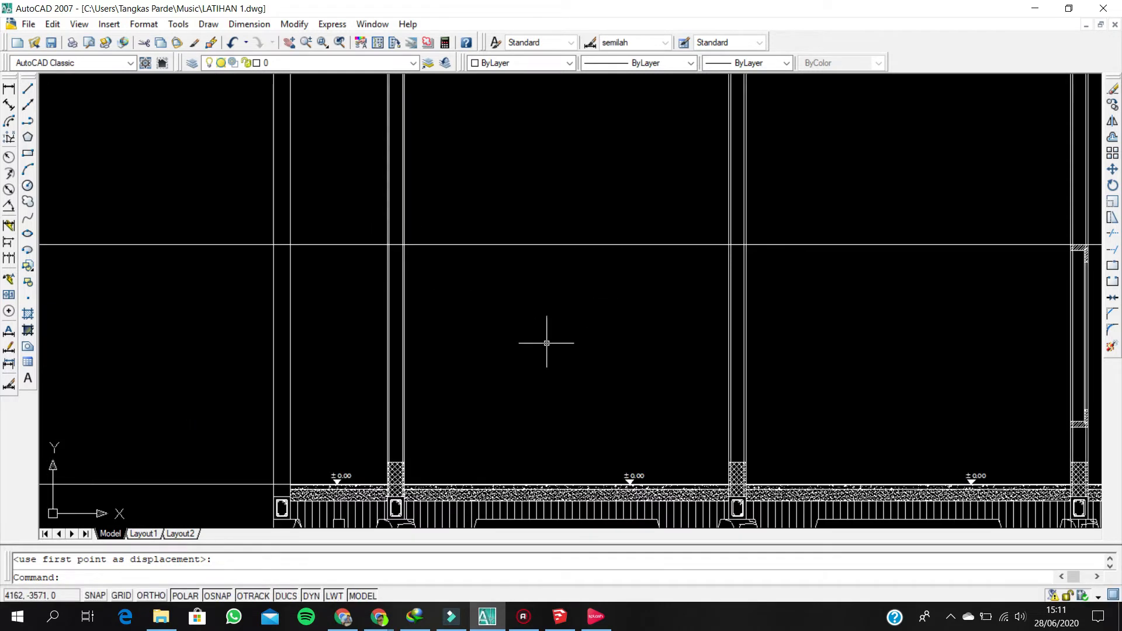
scroll(546, 343, "down", 2)
left_click(805, 270)
left_click(885, 402)
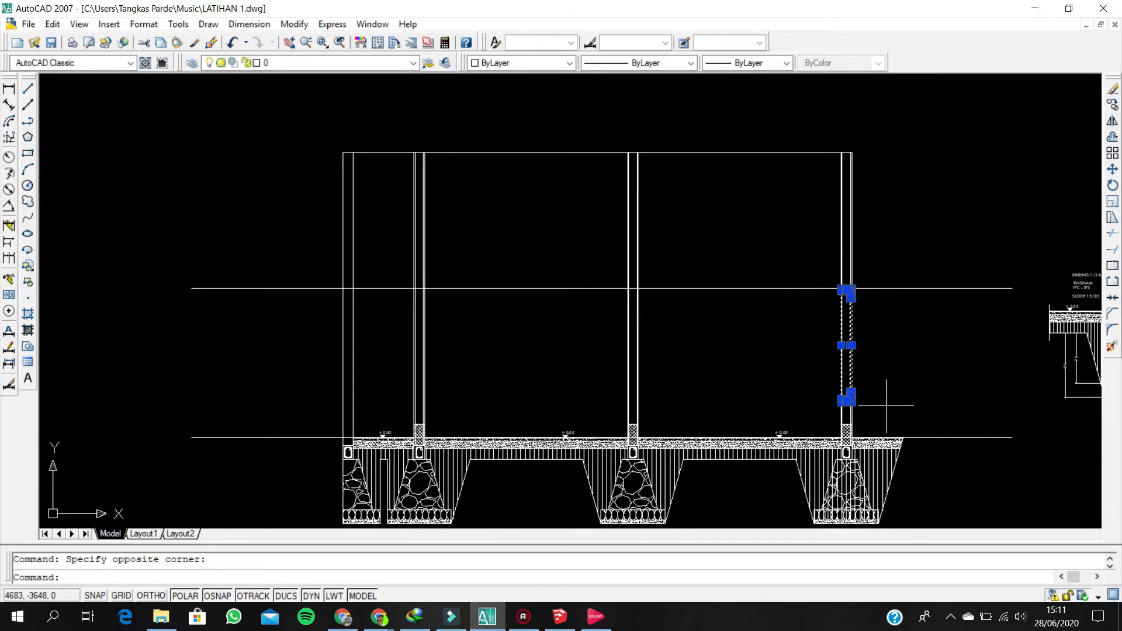
type("mi")
key("Return")
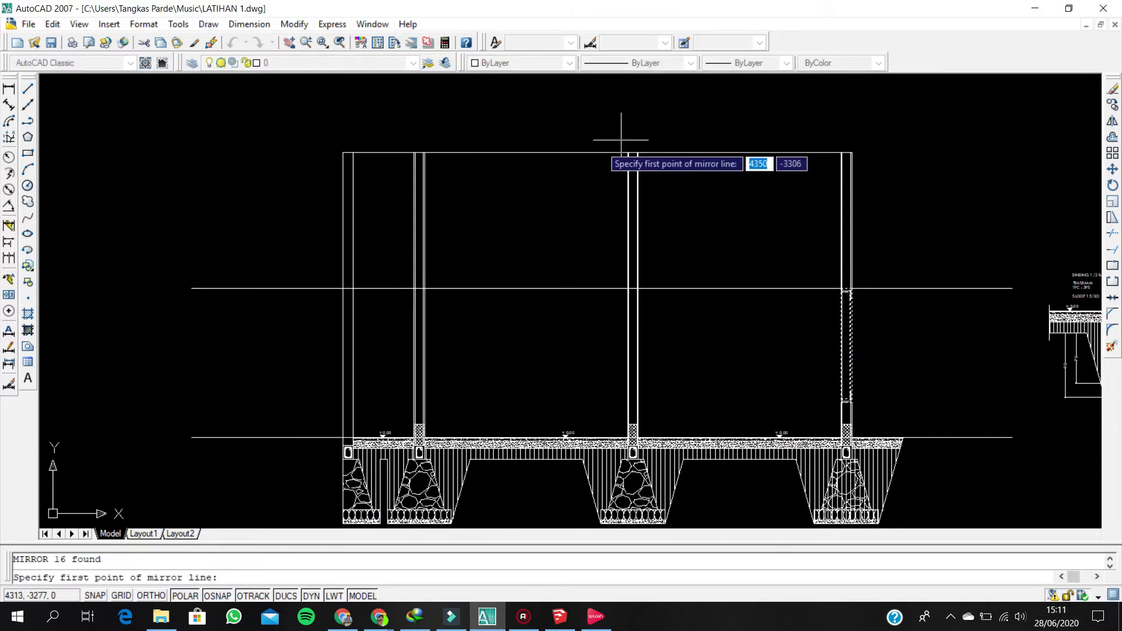
left_click(597, 141)
left_click(596, 118)
key("Return")
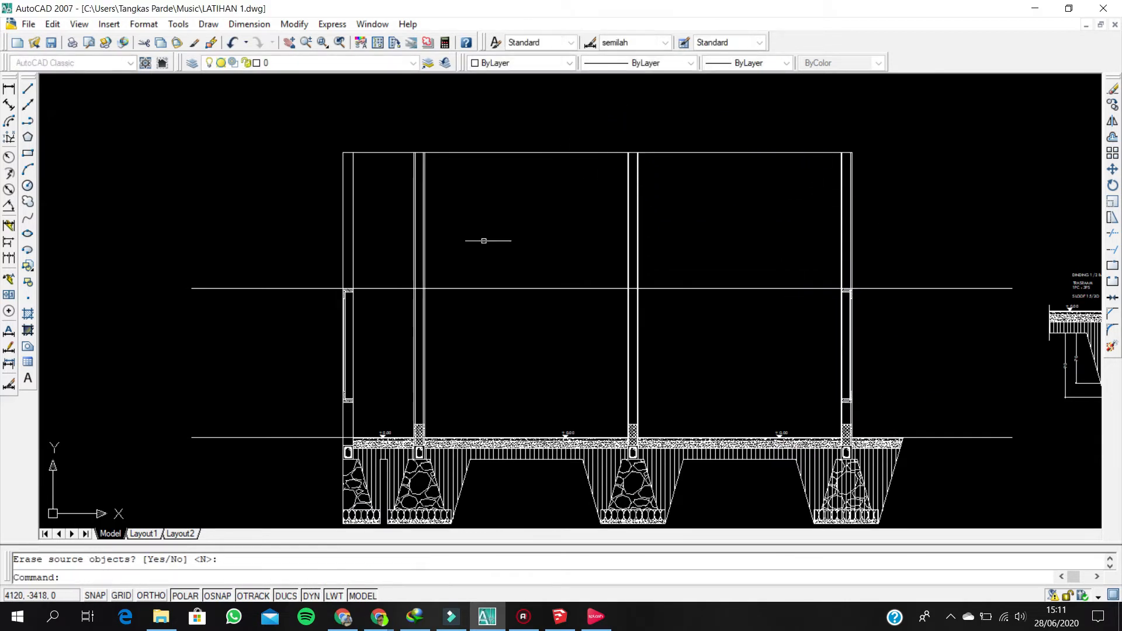
- Move the mirrored window frame by its upper inner corner onto the inner face of the rear bedroom wall at the reference line
scroll(300, 259, "up", 2)
left_click(298, 258)
left_click(369, 457)
scroll(376, 289, "up", 3)
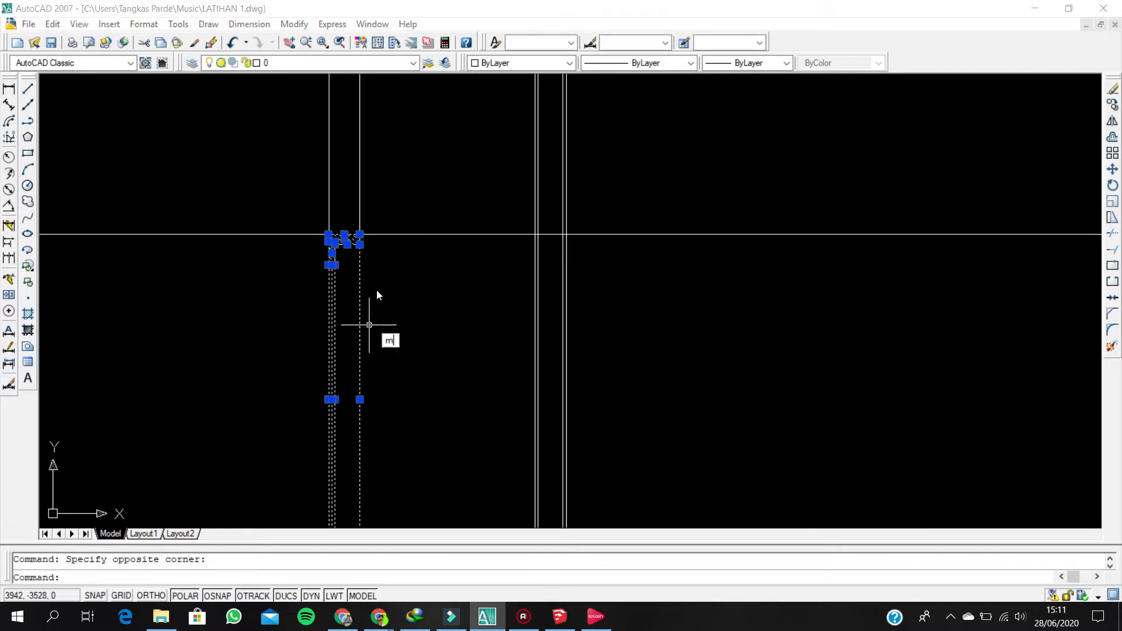
type("m")
key("Return")
left_click(351, 198)
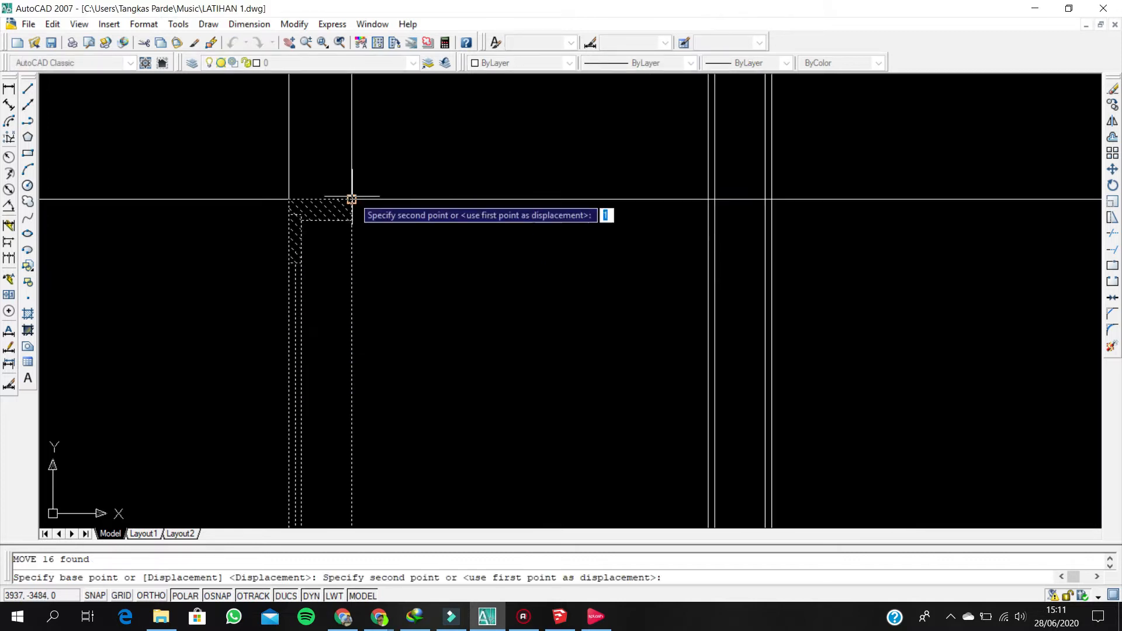
left_click(771, 199)
- Erase the horizontal reference lines at window-head height from the building section
scroll(561, 234, "down", 2)
left_click(843, 261)
left_click(739, 188)
type("e")
key("Return")
scroll(627, 242, "down", 1)
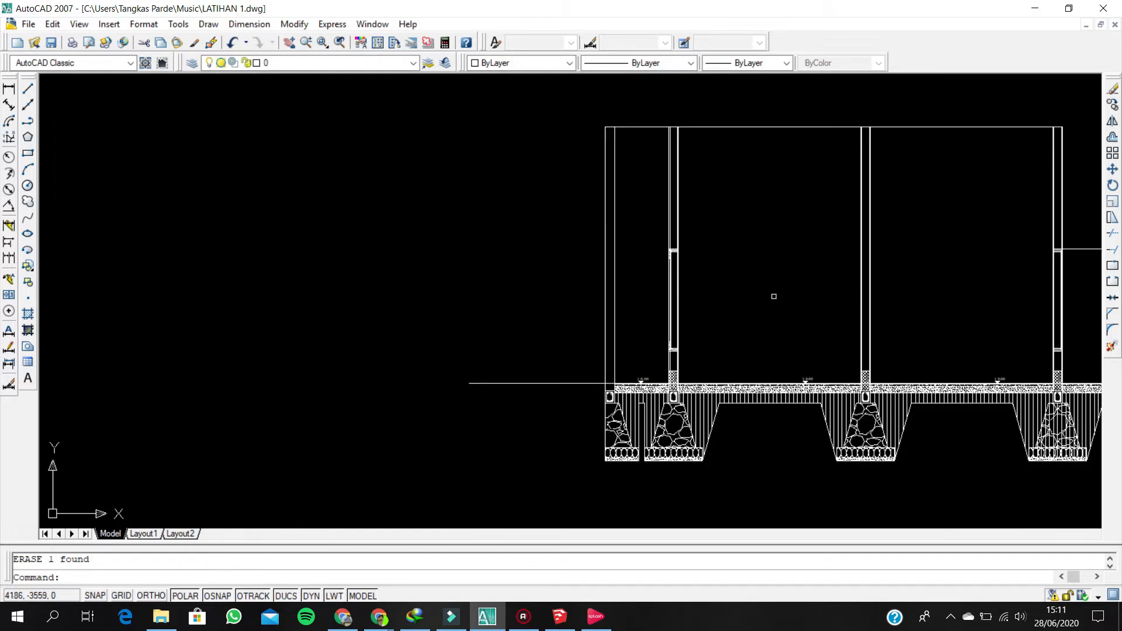
middle_click_drag(773, 296, 625, 315)
scroll(949, 303, "up", 3)
key("Delete")
scroll(608, 293, "down", 5)
scroll(537, 274, "up", 4)
- Erase the inner plaster lines that run through the window frame in the rear bedroom wall
scroll(438, 300, "up", 3)
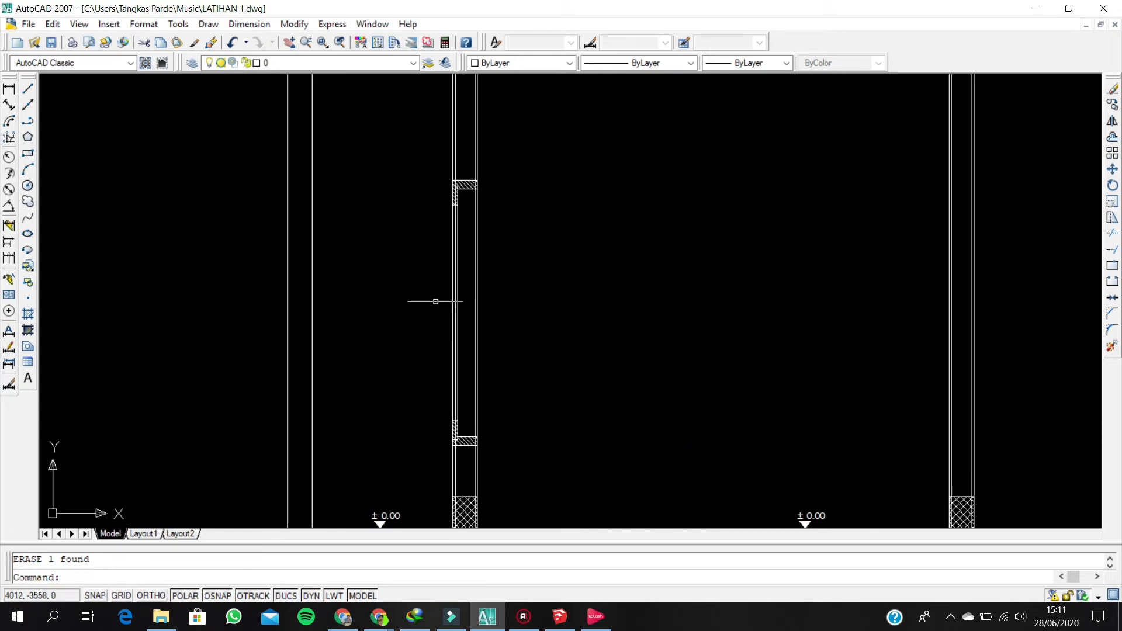
scroll(440, 125, "up", 3)
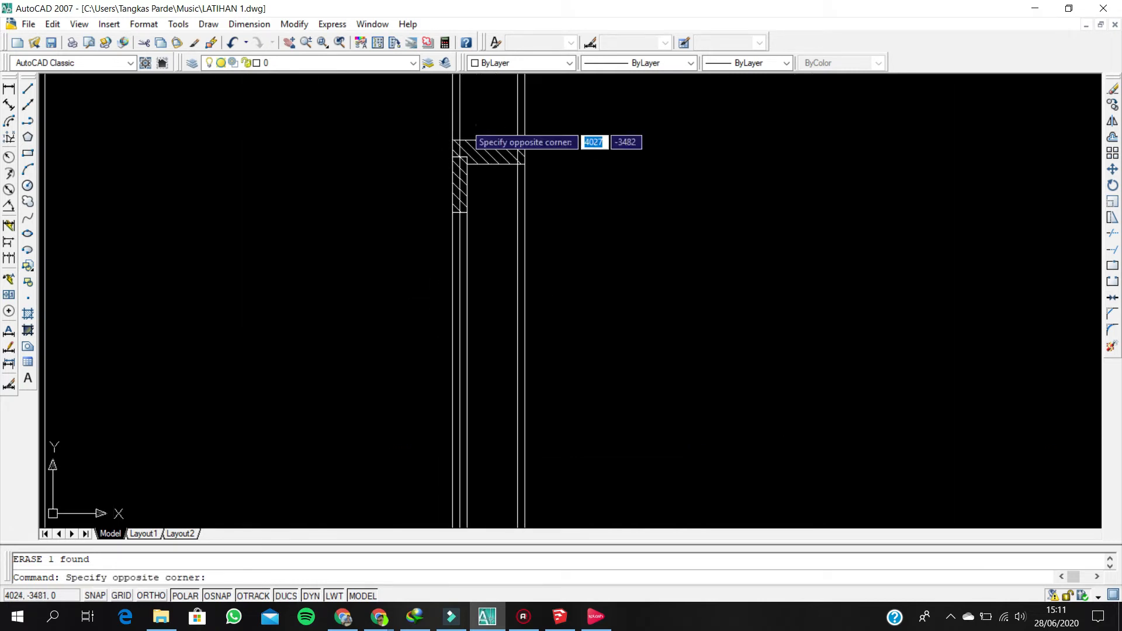
scroll(470, 139, "down", 6)
scroll(460, 164, "up", 2)
key("Delete")
middle_click_drag(467, 184, 470, 215)
scroll(466, 193, "up", 5)
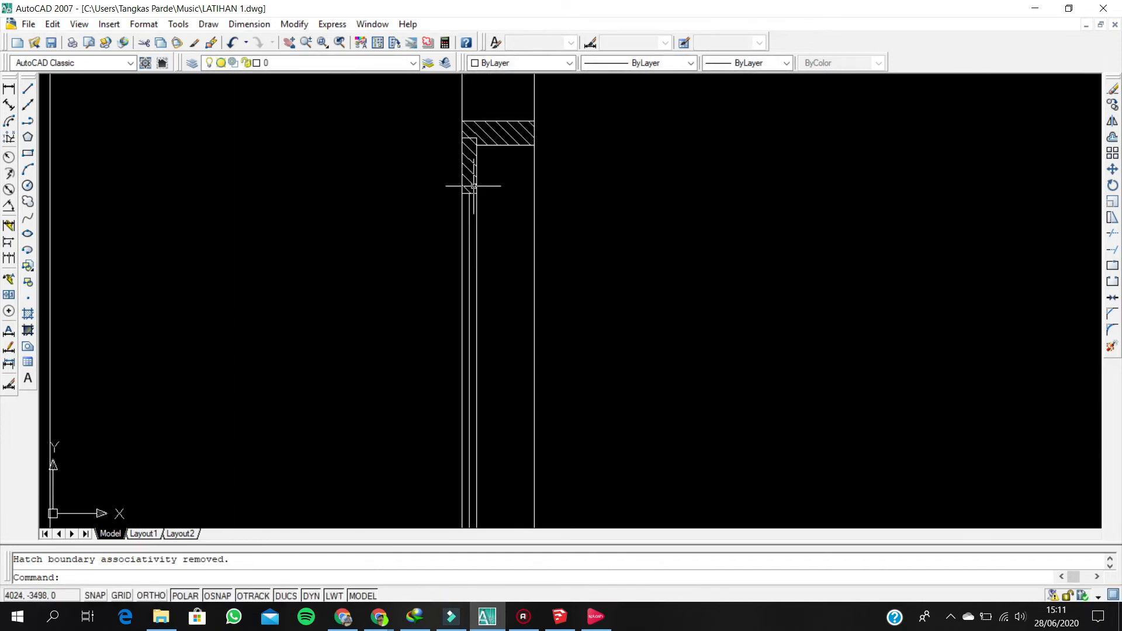
scroll(455, 132, "down", 5)
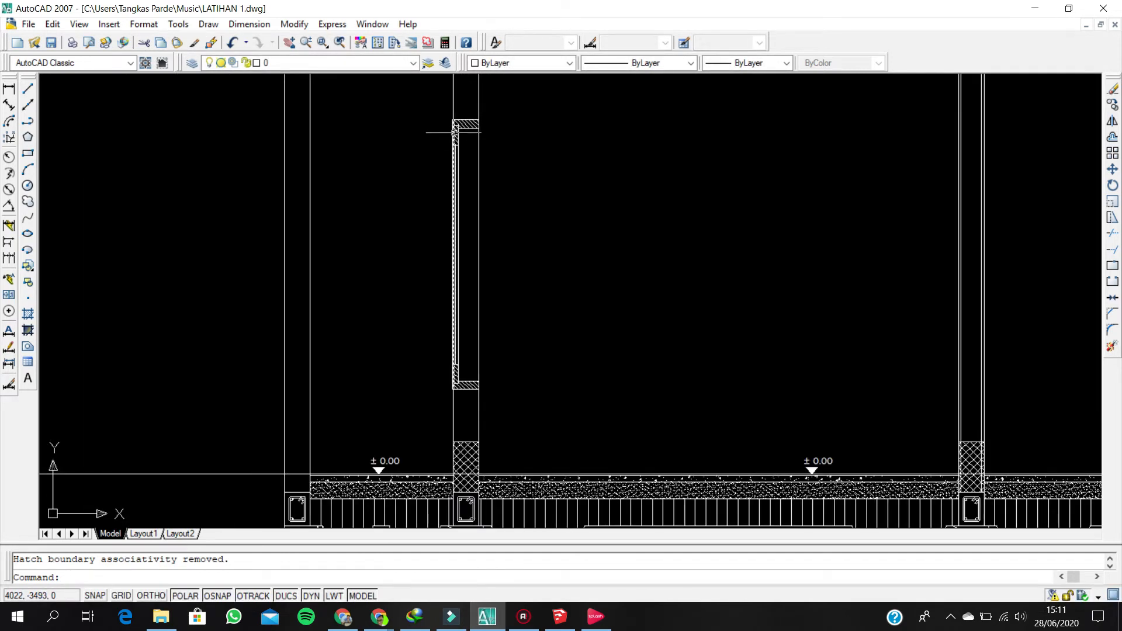
- Examine where the section line crosses the J1 windows of both bedrooms in the rotated floor plan
scroll(492, 240, "down", 6)
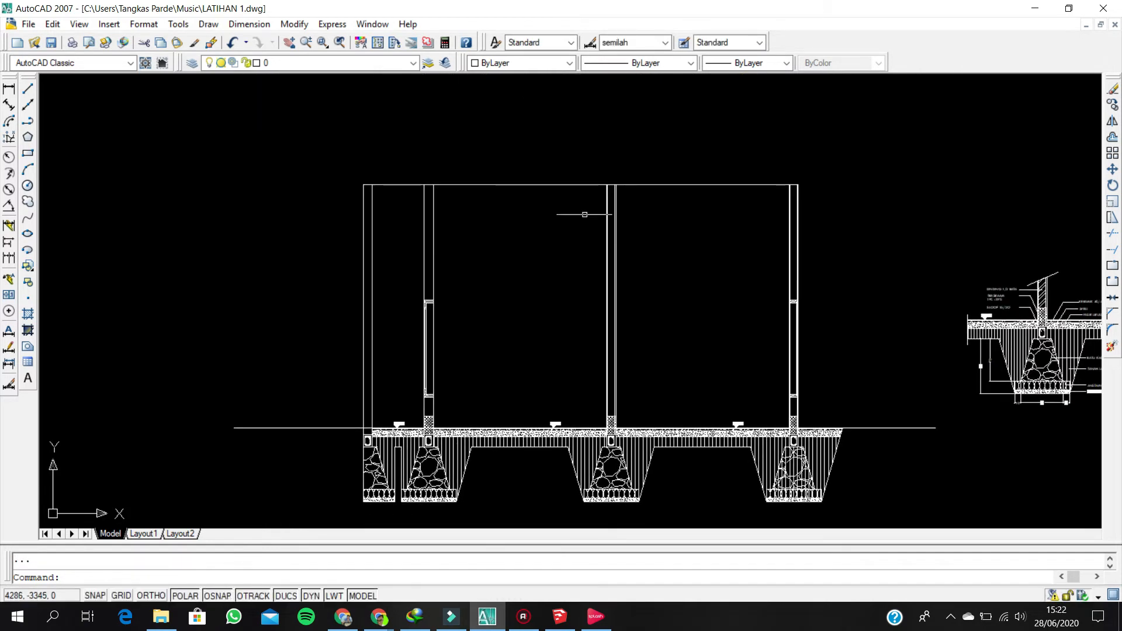
scroll(534, 249, "down", 2)
middle_click_drag(674, 135, 649, 382)
scroll(650, 377, "down", 2)
scroll(678, 242, "up", 3)
scroll(623, 297, "up", 3)
scroll(663, 202, "down", 2)
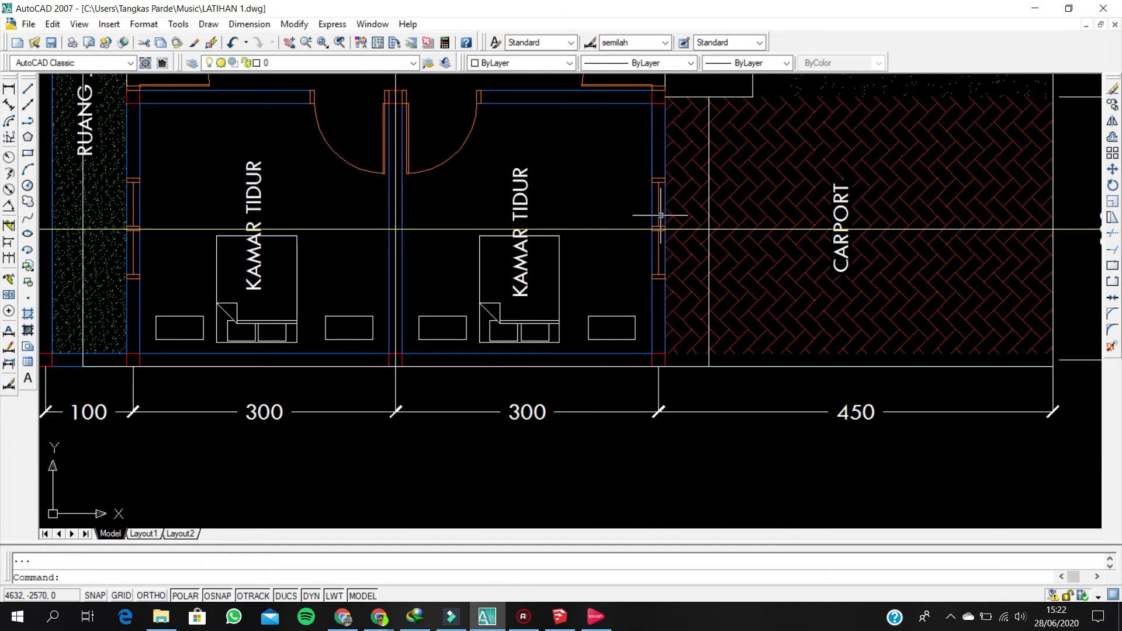
scroll(654, 217, "up", 1)
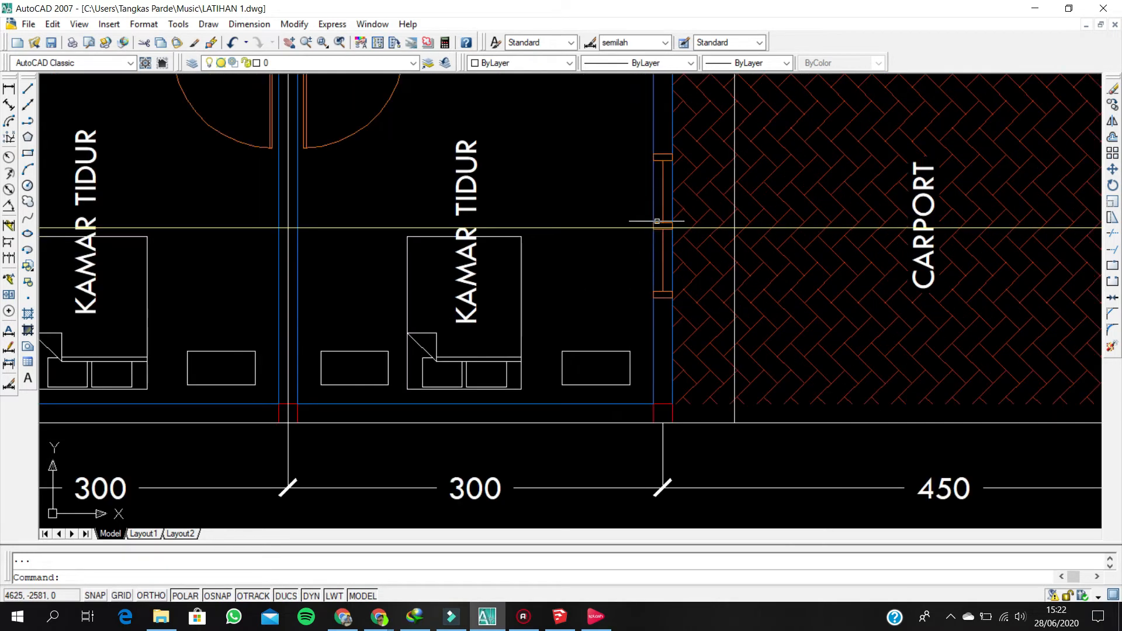
scroll(463, 238, "down", 2)
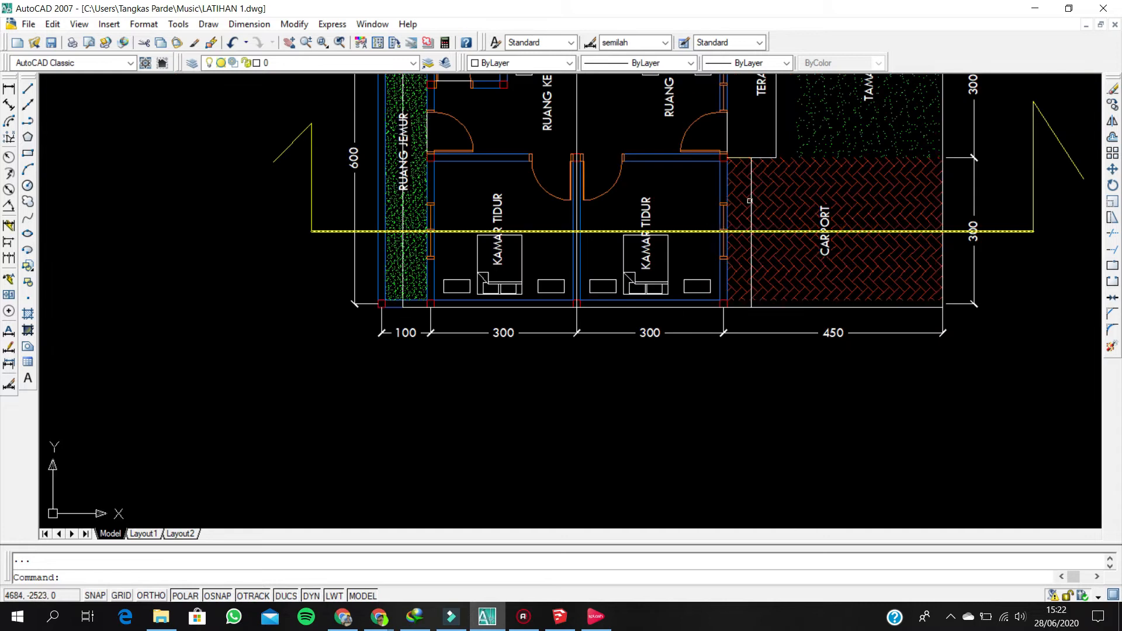
scroll(462, 238, "up", 3)
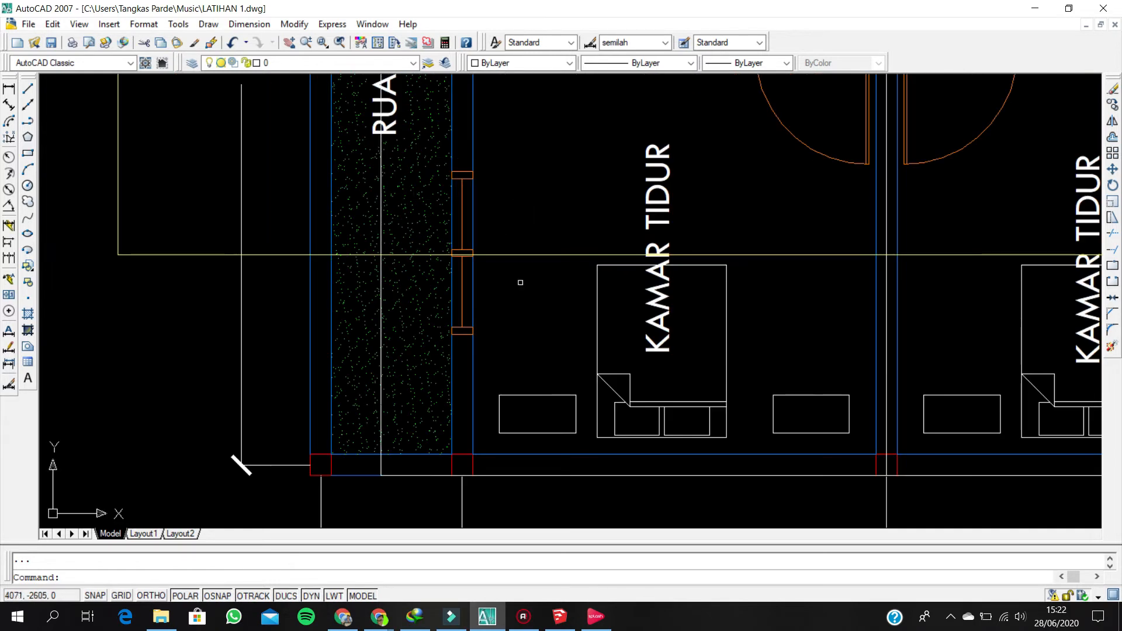
scroll(468, 218, "down", 3)
scroll(463, 224, "up", 1)
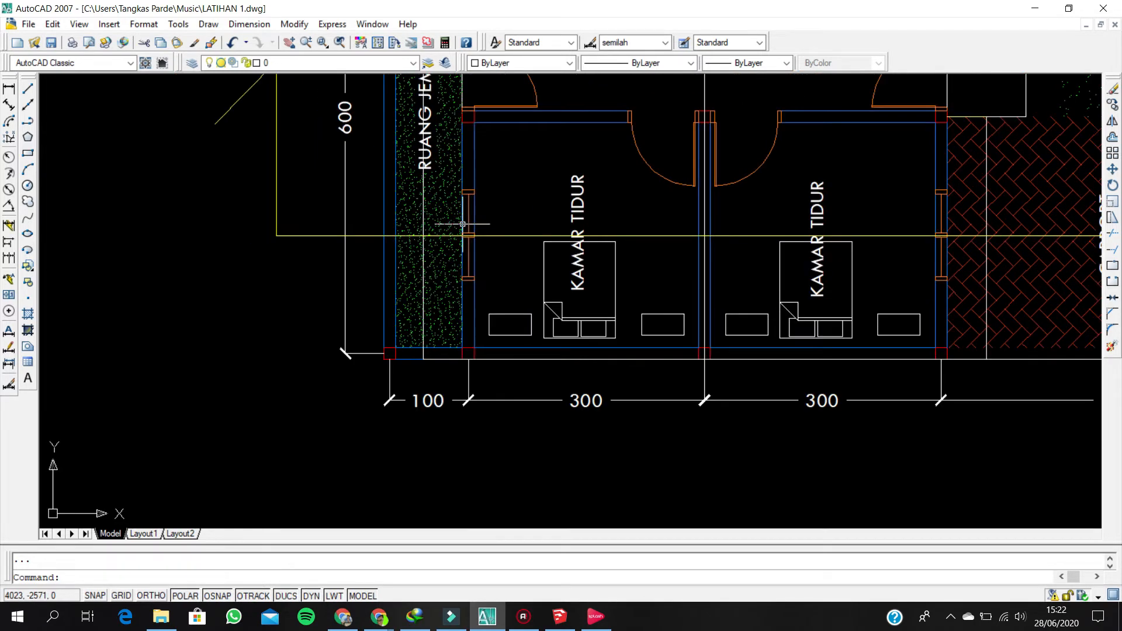
scroll(461, 232, "down", 3)
scroll(455, 232, "up", 3)
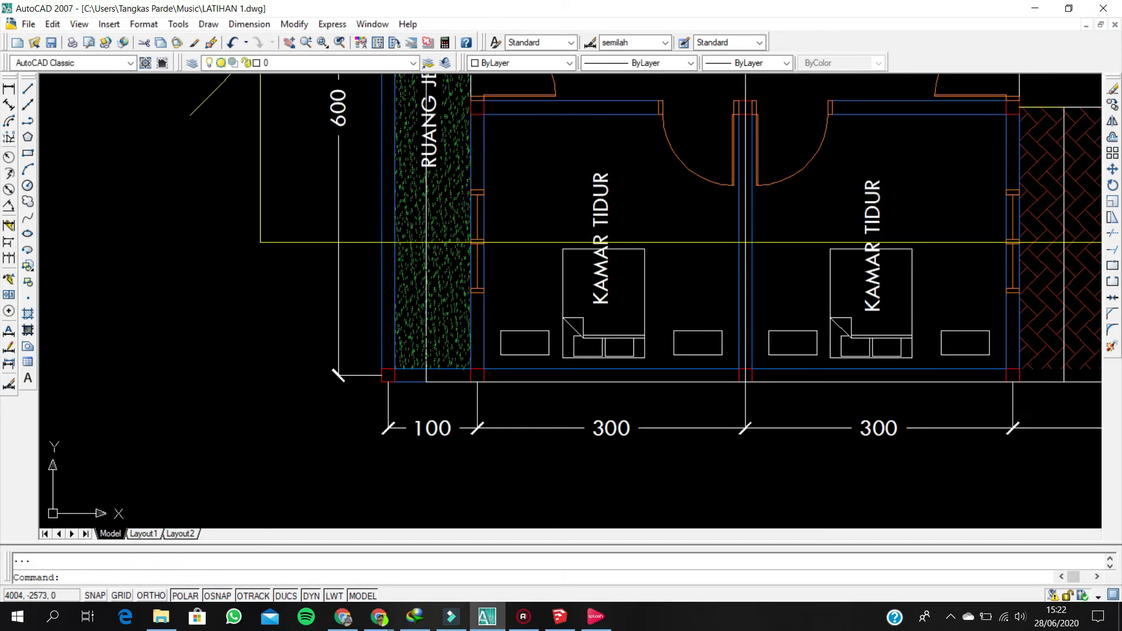
- Compare the window frames in both outer walls of the section with the bedroom windows in the rotated floor plan
scroll(464, 230, "down", 3)
middle_click_drag(487, 276, 514, 111)
scroll(484, 412, "up", 5)
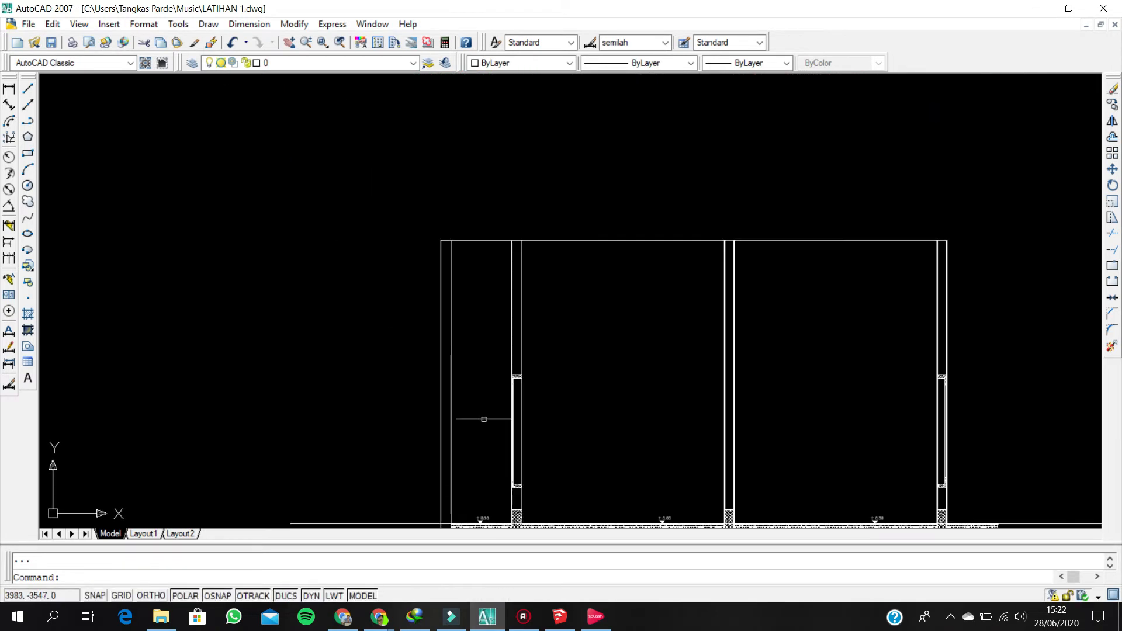
middle_click_drag(518, 384, 490, 290)
scroll(488, 286, "down", 3)
middle_click_drag(502, 162, 472, 348)
scroll(472, 347, "down", 4)
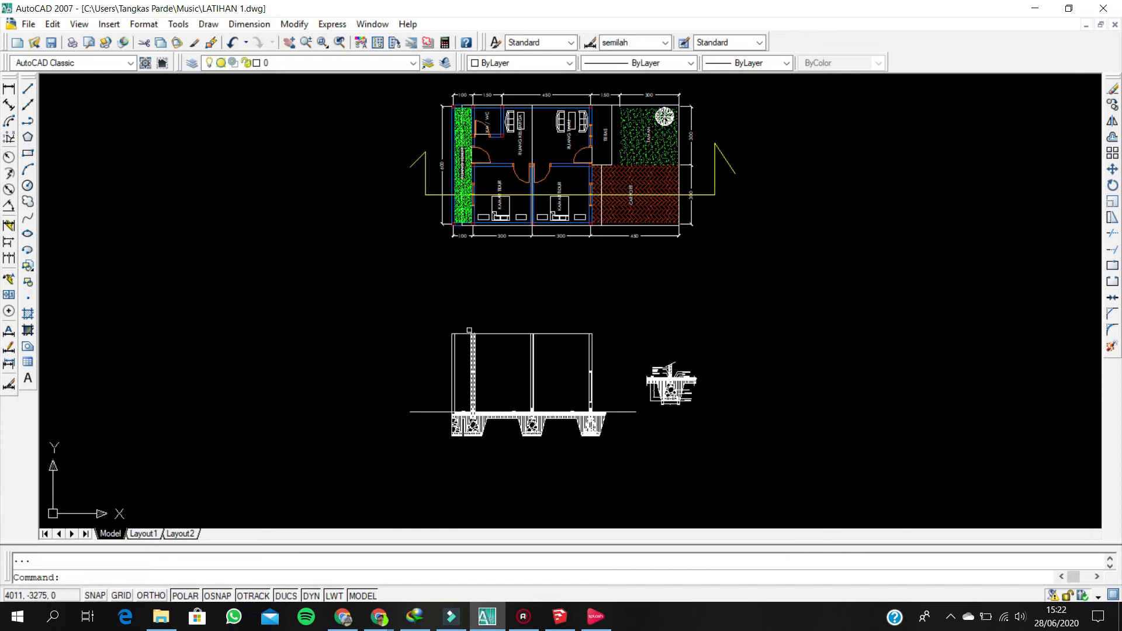
scroll(471, 188, "up", 3)
scroll(482, 150, "down", 4)
scroll(463, 346, "up", 3)
scroll(545, 271, "up", 3)
scroll(522, 267, "up", 2)
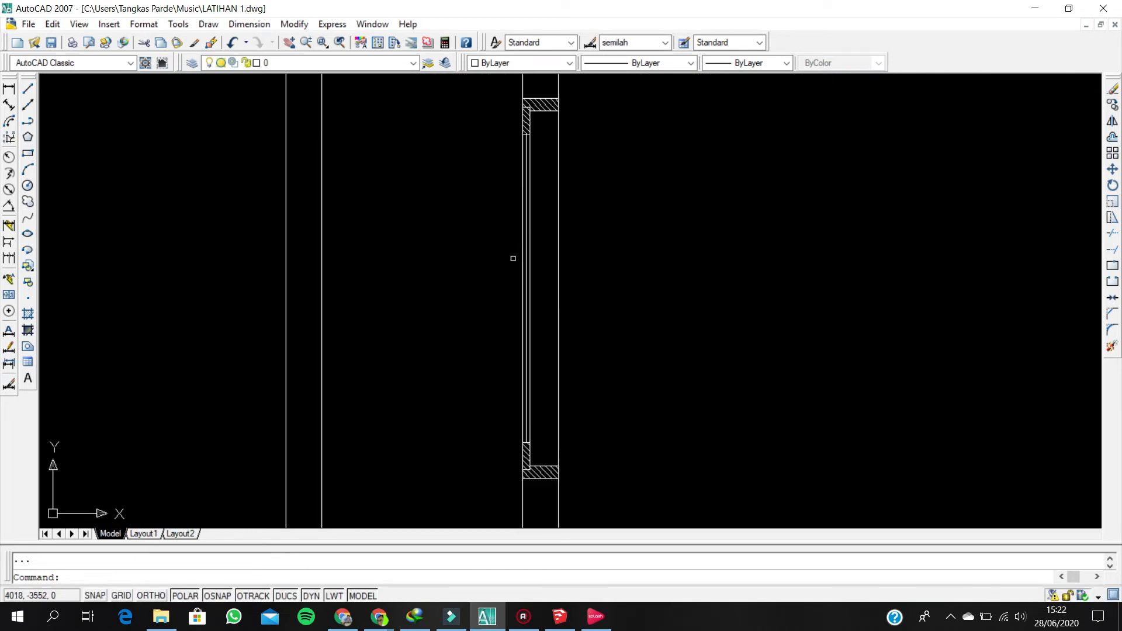
scroll(470, 260, "down", 4)
scroll(540, 138, "up", 5)
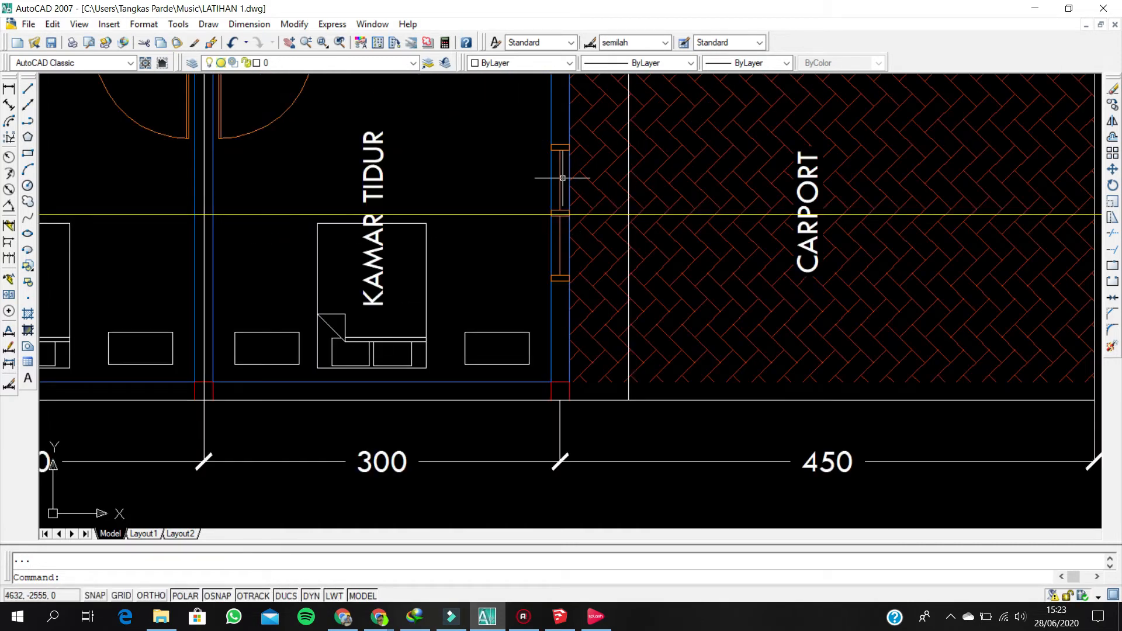
scroll(562, 178, "down", 4)
scroll(588, 285, "up", 6)
scroll(588, 285, "up", 5)
scroll(580, 160, "down", 4)
scroll(593, 129, "up", 3)
scroll(578, 171, "down", 6)
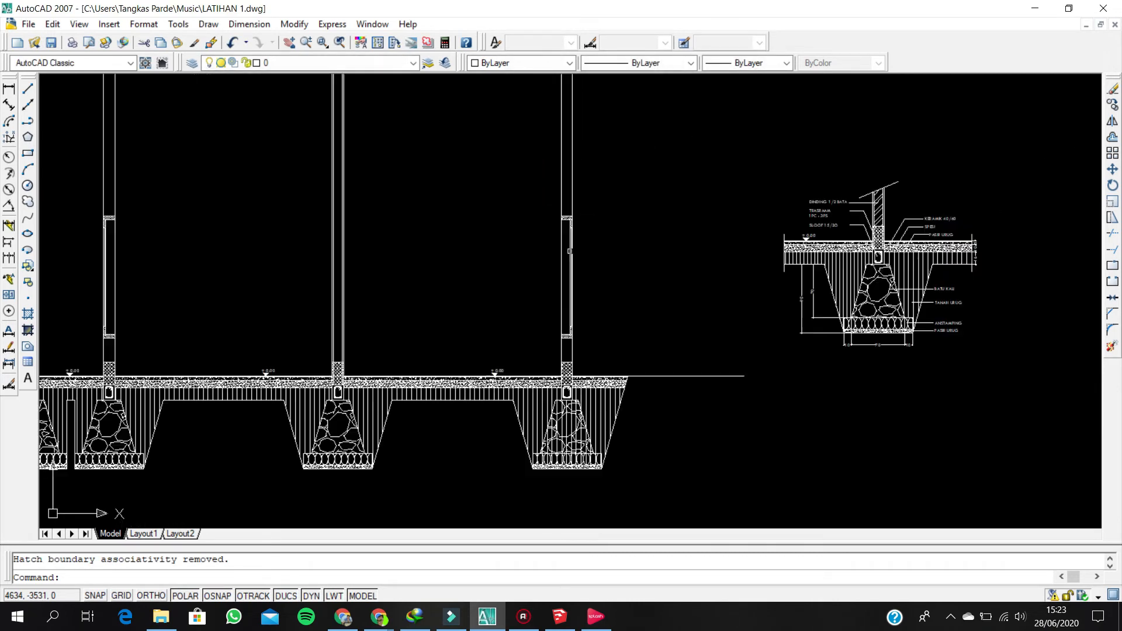
- Switch to the SketchUp house model and examine how the rear bedroom window sits in its wall
left_click(554, 615)
mouse_move(596, 506)
middle_mouse_down()
mouse_move(618, 369)
mouse_move(735, 350)
mouse_move(506, 353)
mouse_move(180, 250)
mouse_move(527, 317)
mouse_move(948, 327)
middle_mouse_up()
middle_click_drag(576, 305, 725, 321)
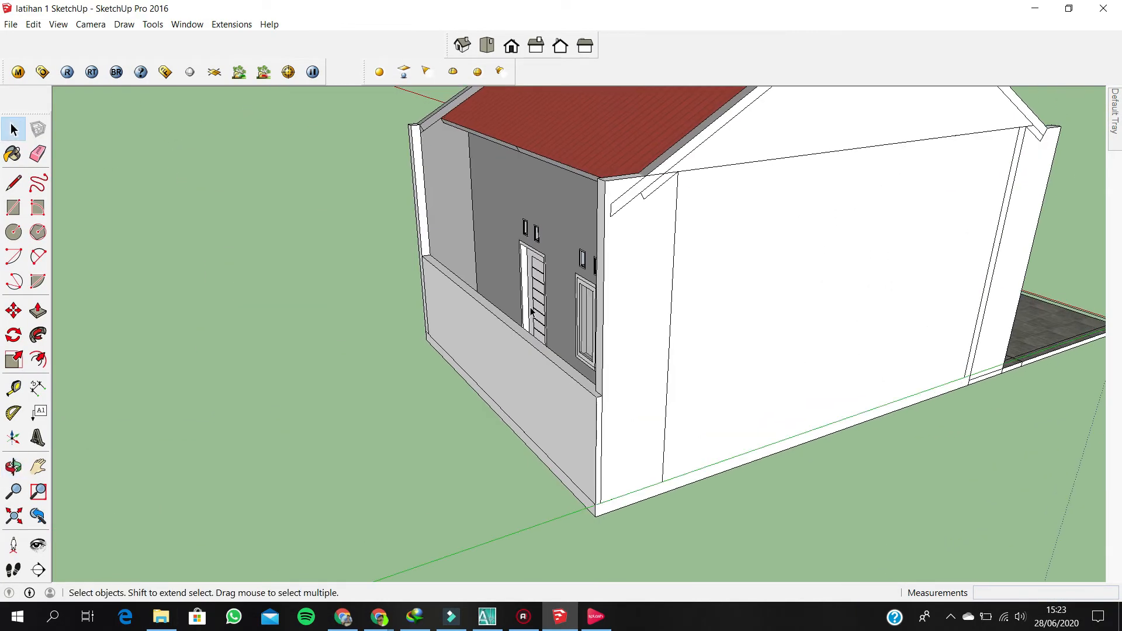
scroll(531, 310, "up", 3)
middle_click_drag(532, 325, 578, 339)
- Return to AutoCAD and mirror the rear wall's window frame section across a vertical axis, keeping the original
left_click(485, 617)
scroll(301, 268, "up", 4)
scroll(350, 124, "up", 1)
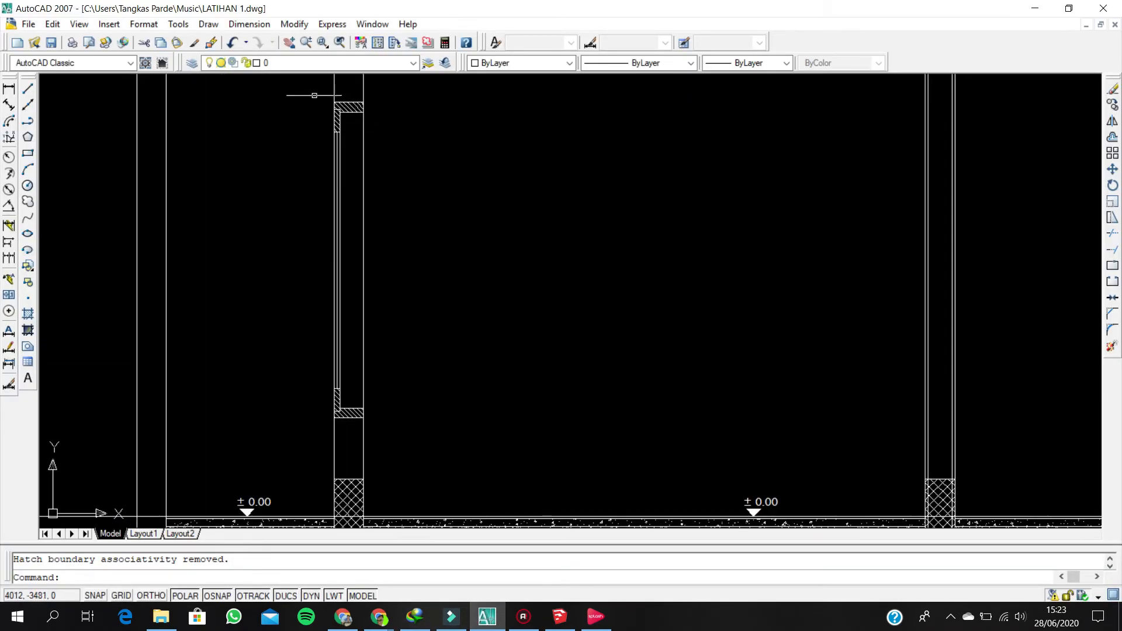
scroll(344, 127, "down", 3)
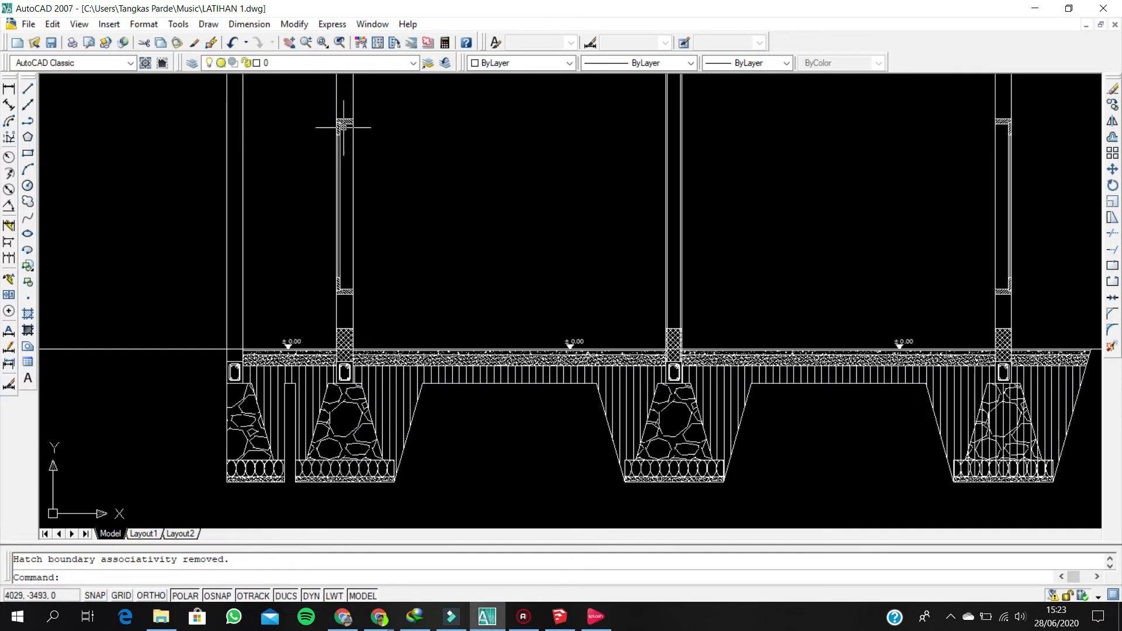
left_click(371, 312)
middle_click_drag(357, 193, 406, 248)
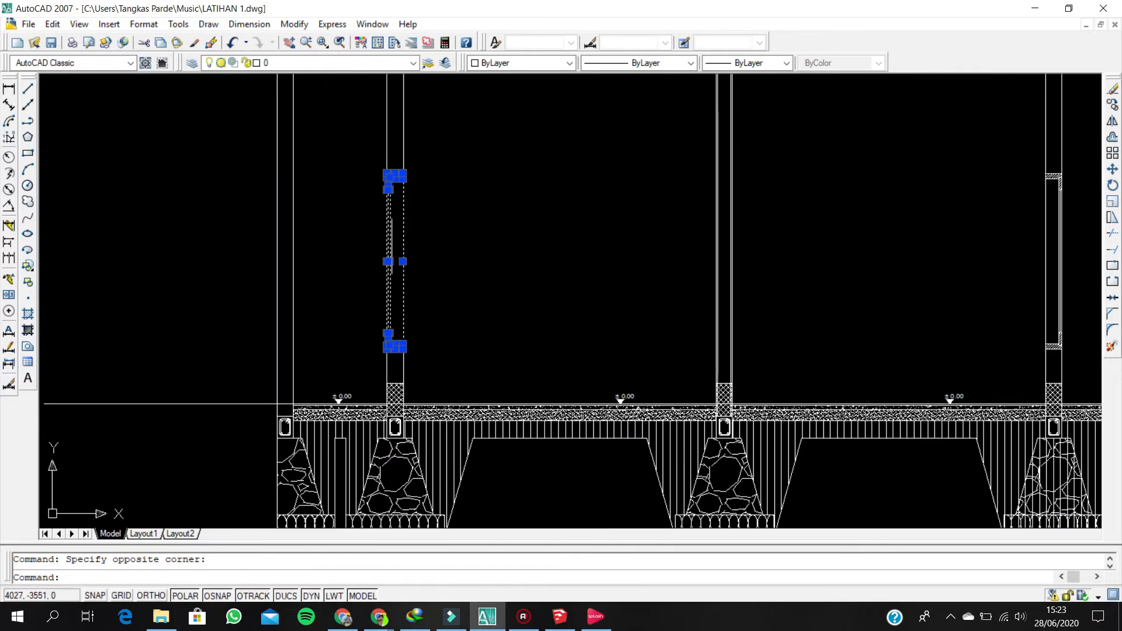
type("mi")
key("Return")
left_click(414, 165)
left_click(415, 140)
key("Return")
scroll(395, 173, "up", 2)
- Move the original window frame section horizontally out of the rear bedroom wall into the outdoor drying area
left_click(370, 154)
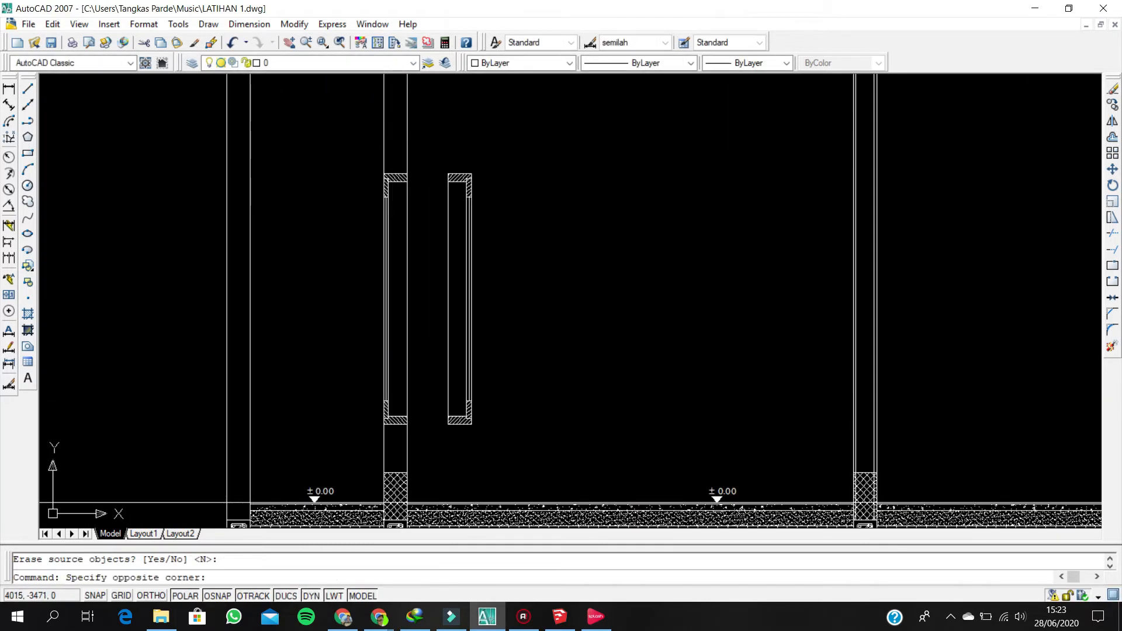
left_click(429, 455)
left_click(553, 123)
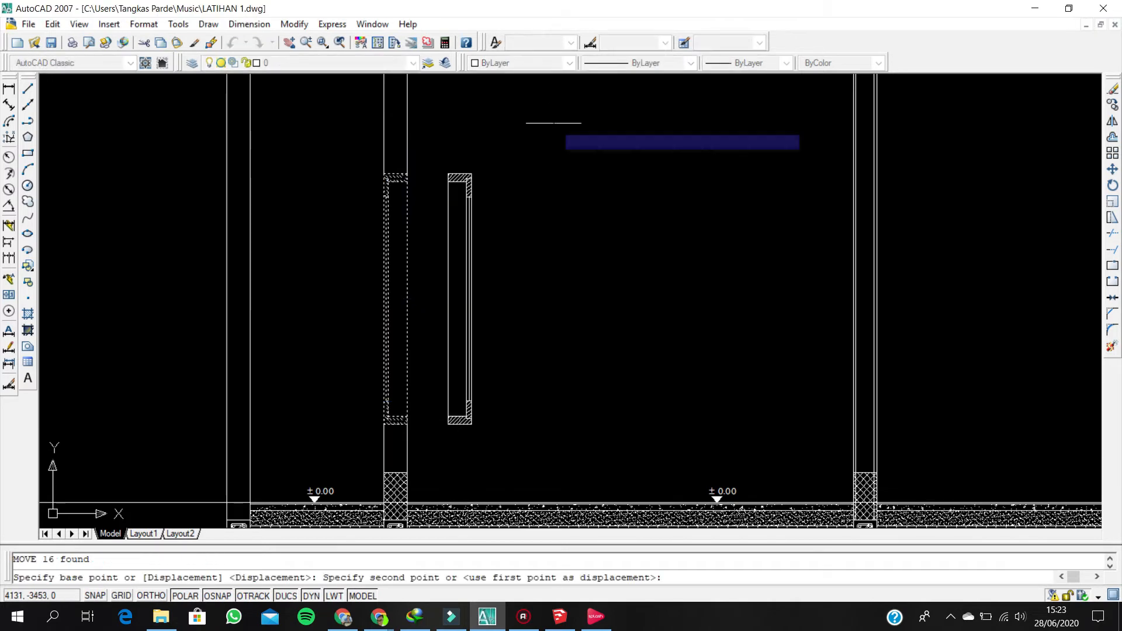
left_click(503, 124)
- Move the mirrored window frame by its upper glazed-side corner onto the inner face of the rear bedroom wall
left_click(539, 412)
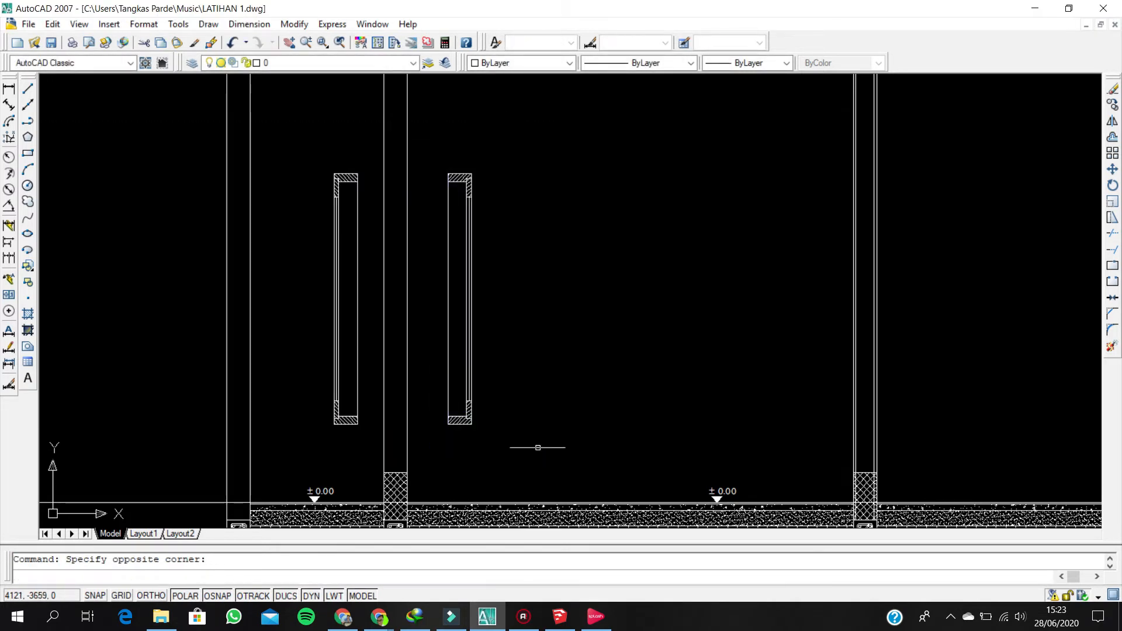
scroll(467, 166, "up", 3)
key("m")
key("Return")
left_click(470, 187)
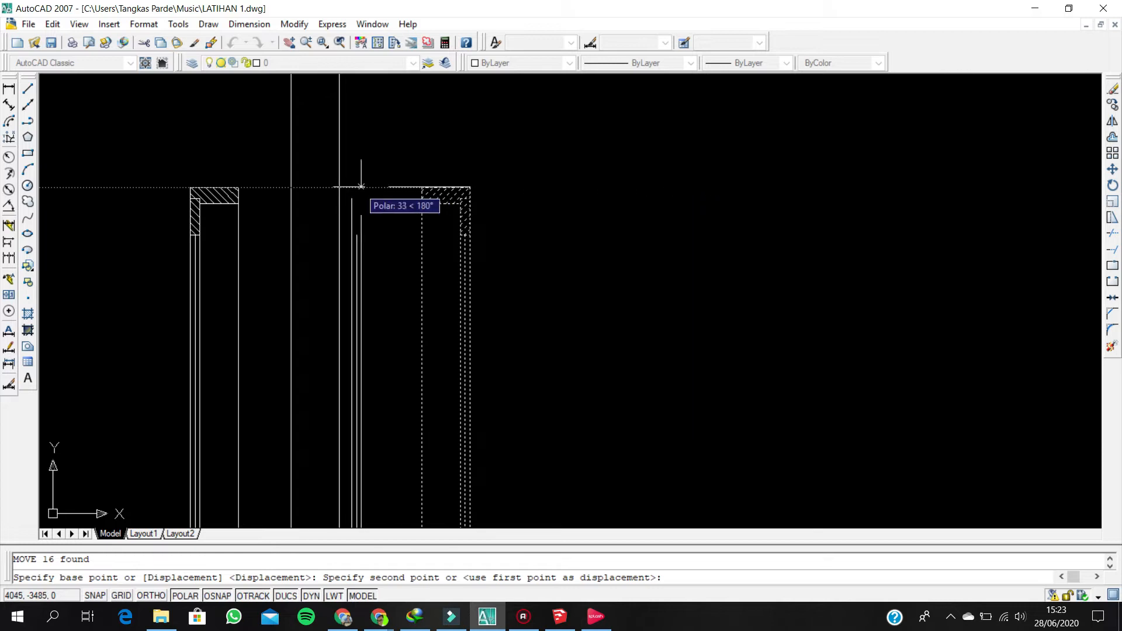
left_click(338, 187)
scroll(351, 257, "down", 3)
scroll(358, 271, "up", 3)
scroll(359, 218, "up", 1)
scroll(360, 198, "down", 2)
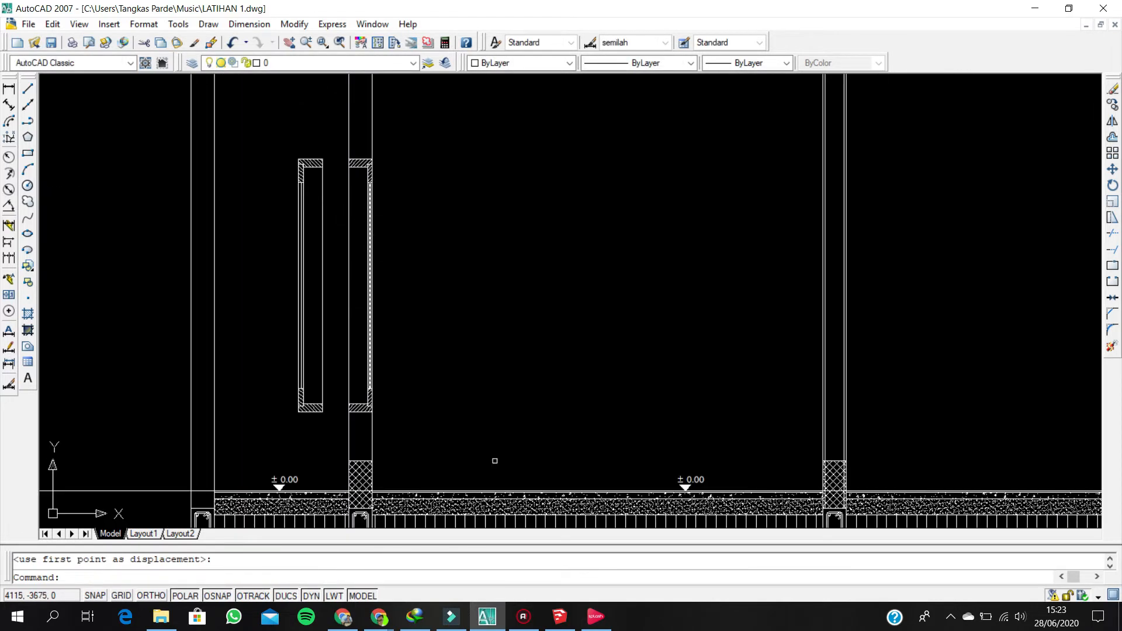
- Switch to SketchUp and flip both panes of the rear bedroom window along the green direction
left_click(560, 616)
scroll(618, 304, "up", 5)
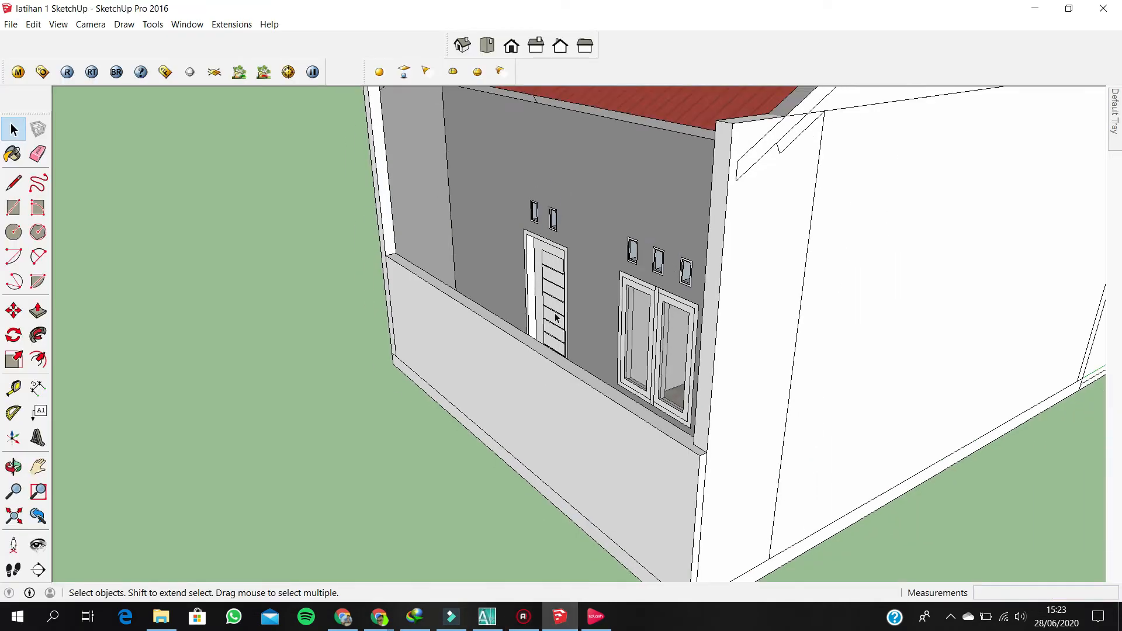
key("space")
scroll(618, 304, "up", 3)
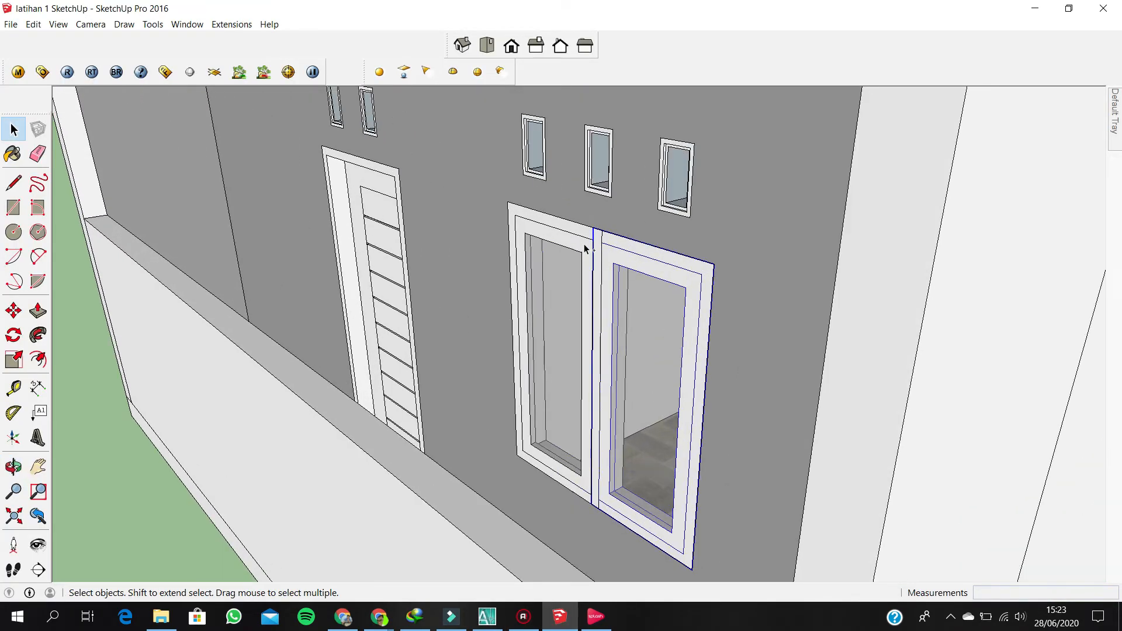
right_click(566, 240)
mouse_move(676, 420)
left_click(754, 432)
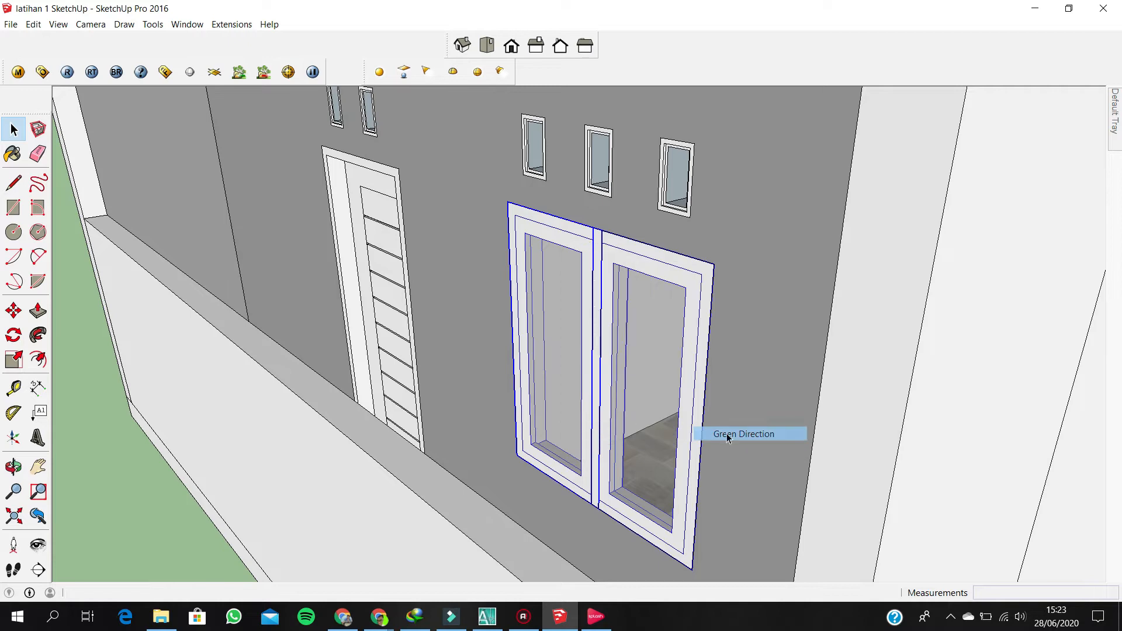
- Examine the flipped rear window from several angles to check its frame depth and glazing side
middle_click_drag(542, 487, 724, 510)
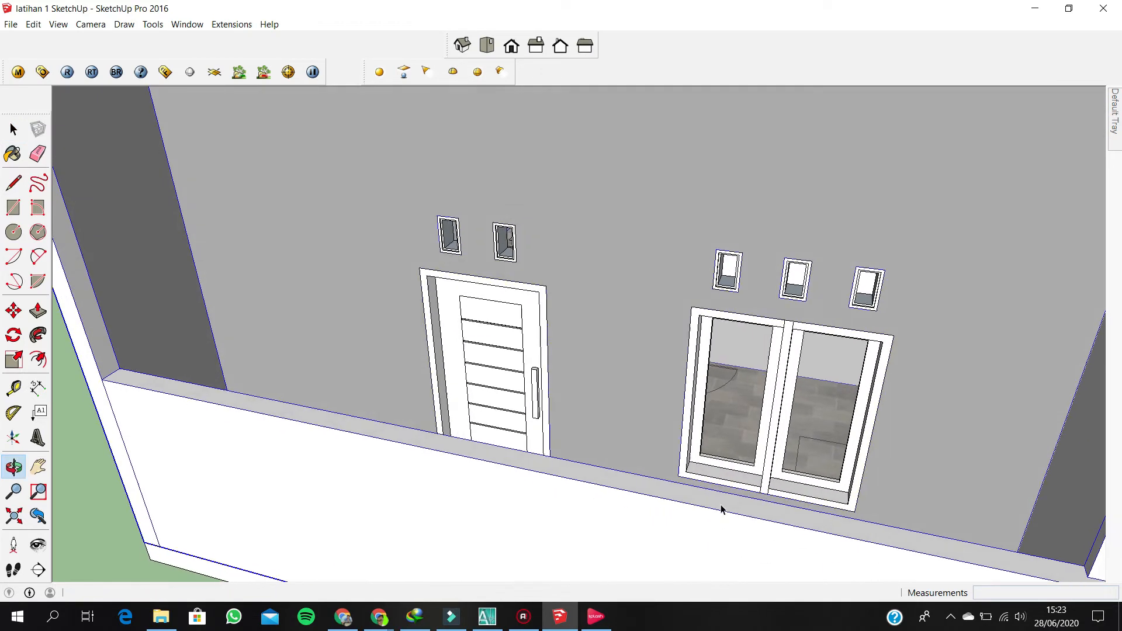
scroll(752, 473, "up", 4)
scroll(656, 454, "up", 2)
middle_click_drag(656, 455, 586, 449)
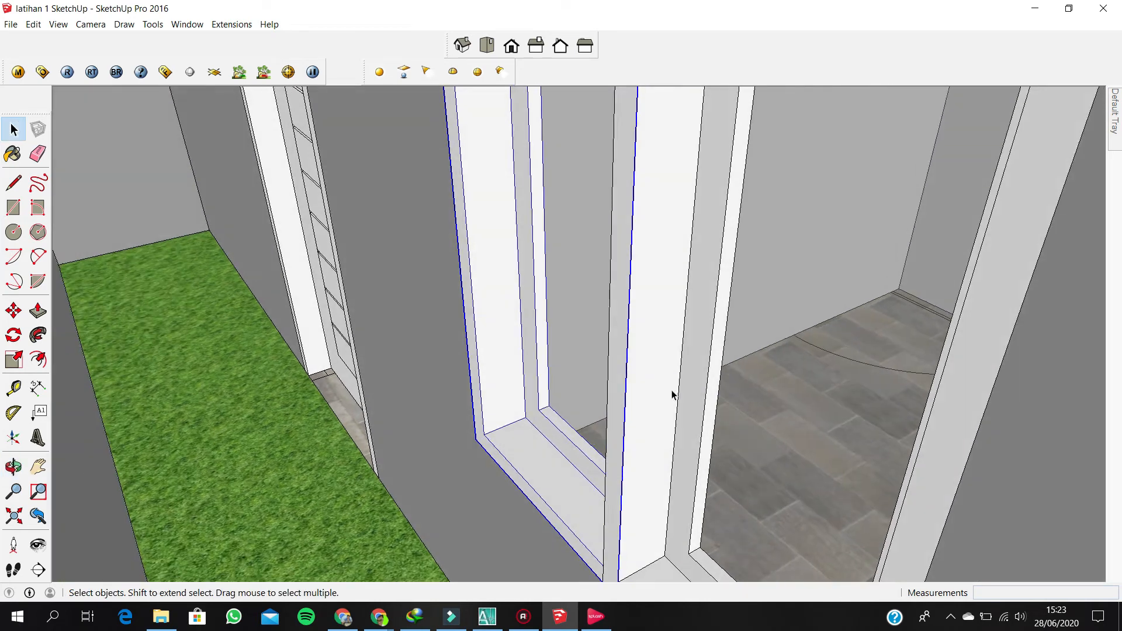
scroll(571, 393, "down", 3)
middle_click_drag(571, 394, 734, 413)
scroll(618, 343, "down", 4)
middle_click_drag(618, 343, 631, 393)
scroll(631, 393, "down", 2)
scroll(660, 368, "up", 2)
middle_click_drag(673, 326, 629, 304)
scroll(639, 283, "up", 2)
- Flip both panes of the rear bedroom window back along the green direction
left_click(646, 279, "shift")
right_click(643, 277)
mouse_move(742, 458)
left_click(798, 472)
scroll(640, 434, "down", 2)
scroll(397, 475, "down", 3)
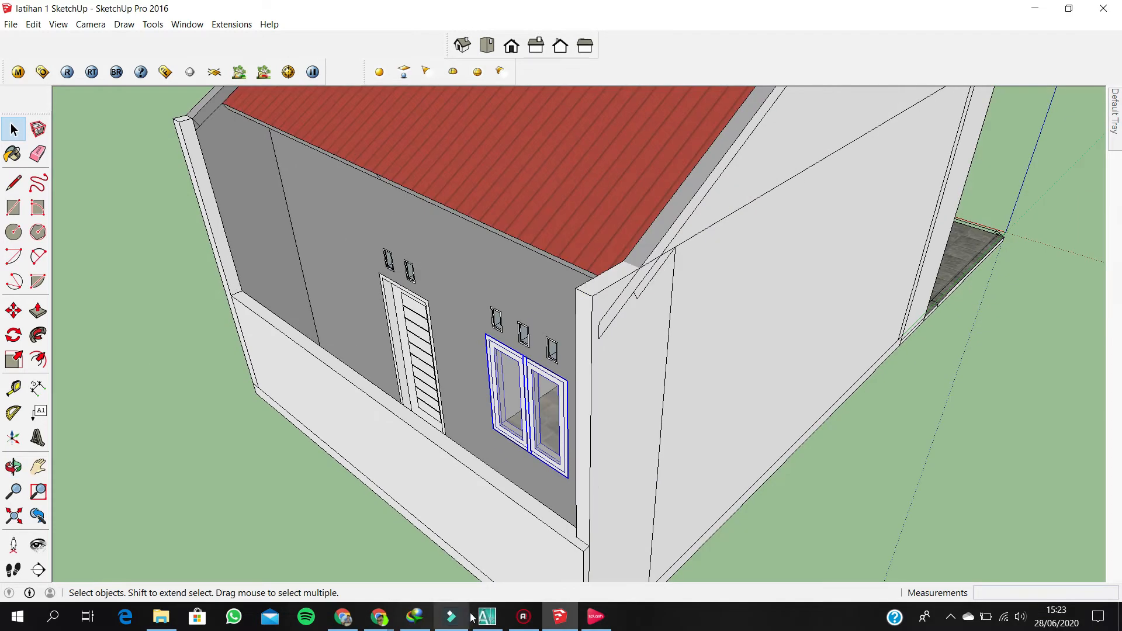
- Return to AutoCAD and erase the mirrored window frame from the rear bedroom wall
left_click(486, 616)
left_click(453, 346)
key("Delete")
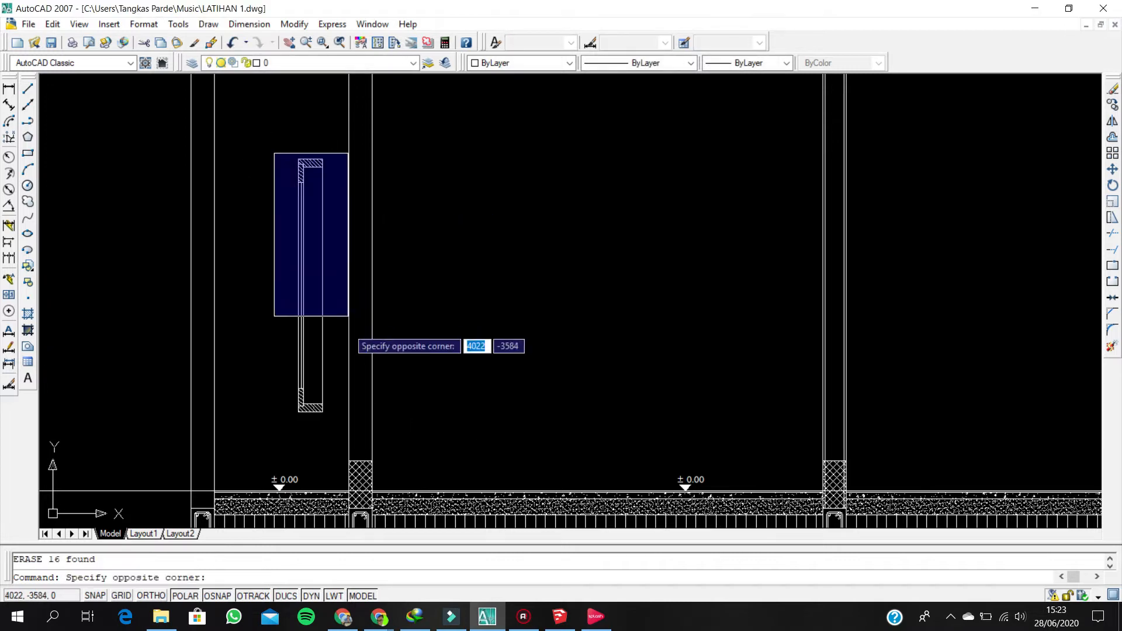
- Try to move the original window frame by its upper inner corner onto the rear wall's inner face
left_click(325, 409)
scroll(301, 200, "up", 2)
type("m")
key("Return")
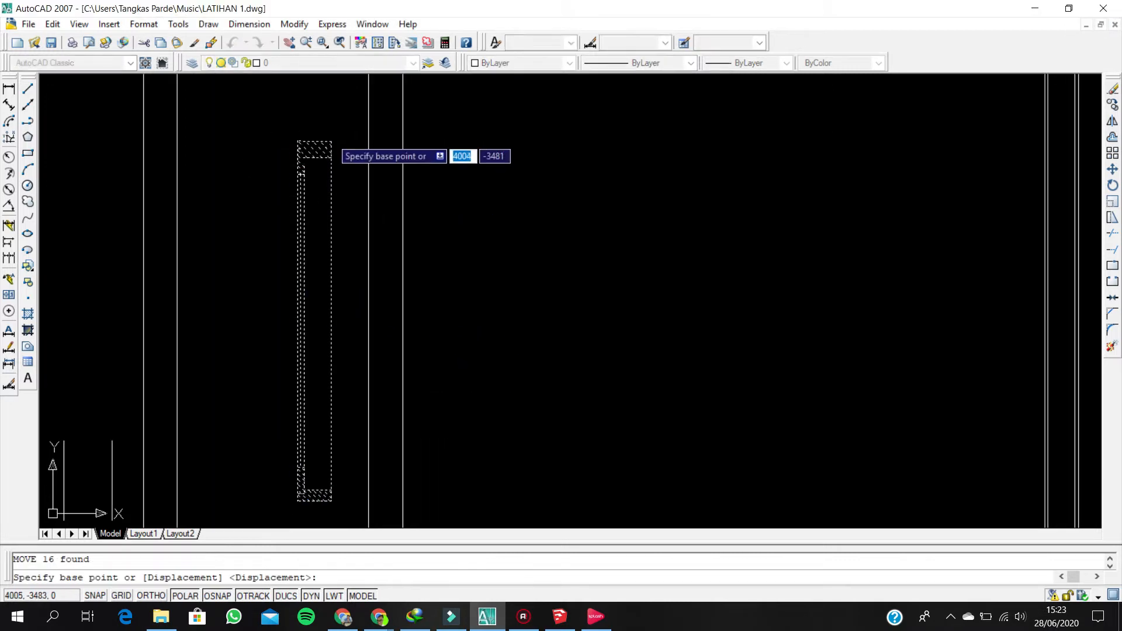
scroll(331, 142, "up", 1)
left_click(331, 141)
left_click(433, 142)
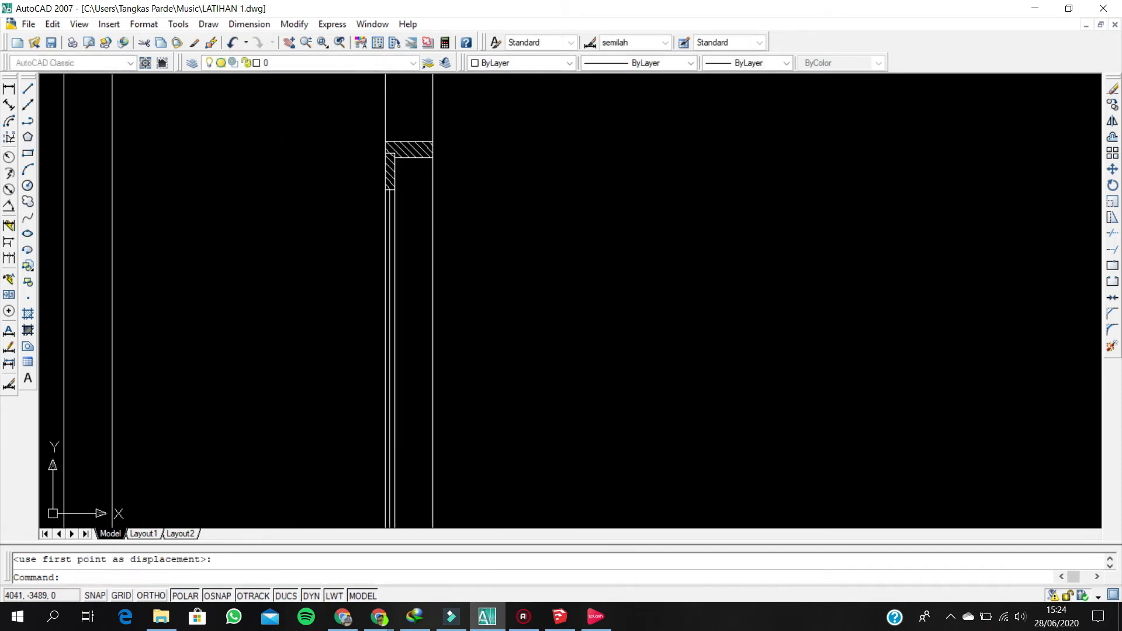
key("ctrl+z")
- Move the original window frame by its lower inner corner horizontally back onto the rear wall's inner face
scroll(326, 225, "down", 3)
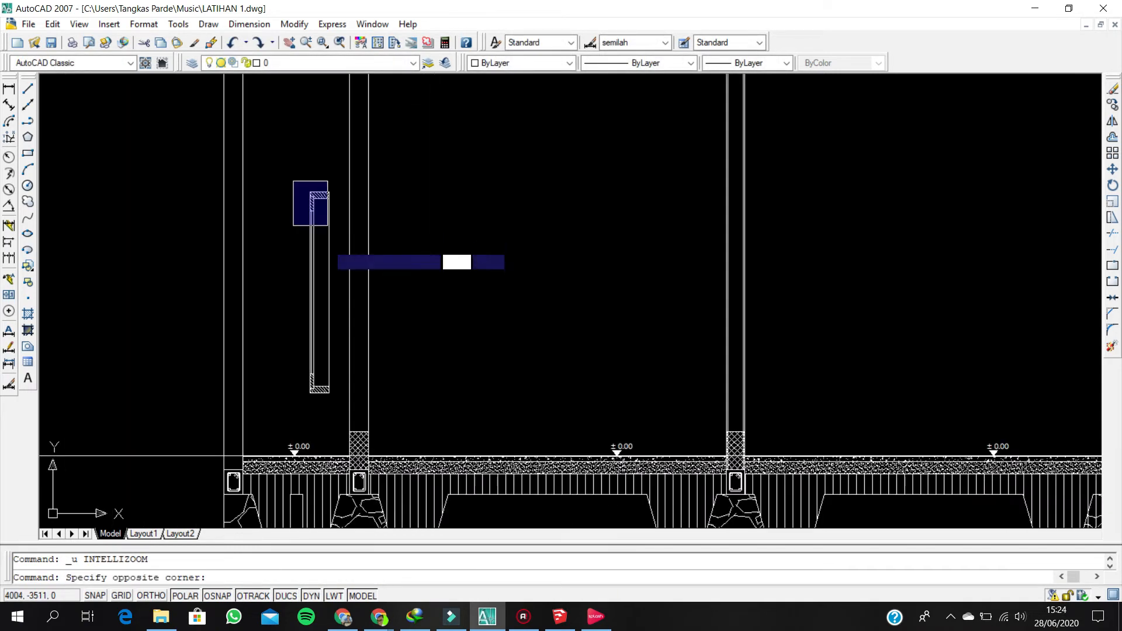
left_click(335, 409)
scroll(314, 363, "up", 3)
key("Return")
middle_click_drag(357, 457, 344, 361)
scroll(344, 361, "up", 2)
left_click(344, 362)
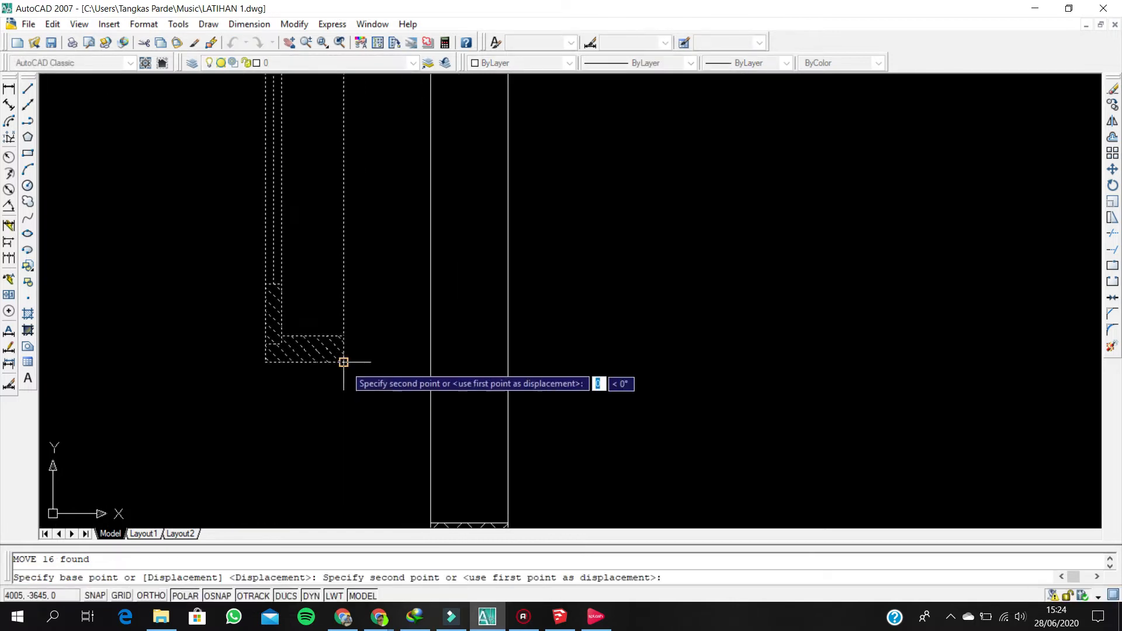
left_click(507, 362)
- Examine the rotated floor plan for the bedroom doors that lie beyond the section line
scroll(475, 354, "down", 5)
scroll(602, 433, "up", 2)
scroll(583, 393, "down", 5)
scroll(575, 396, "down", 2)
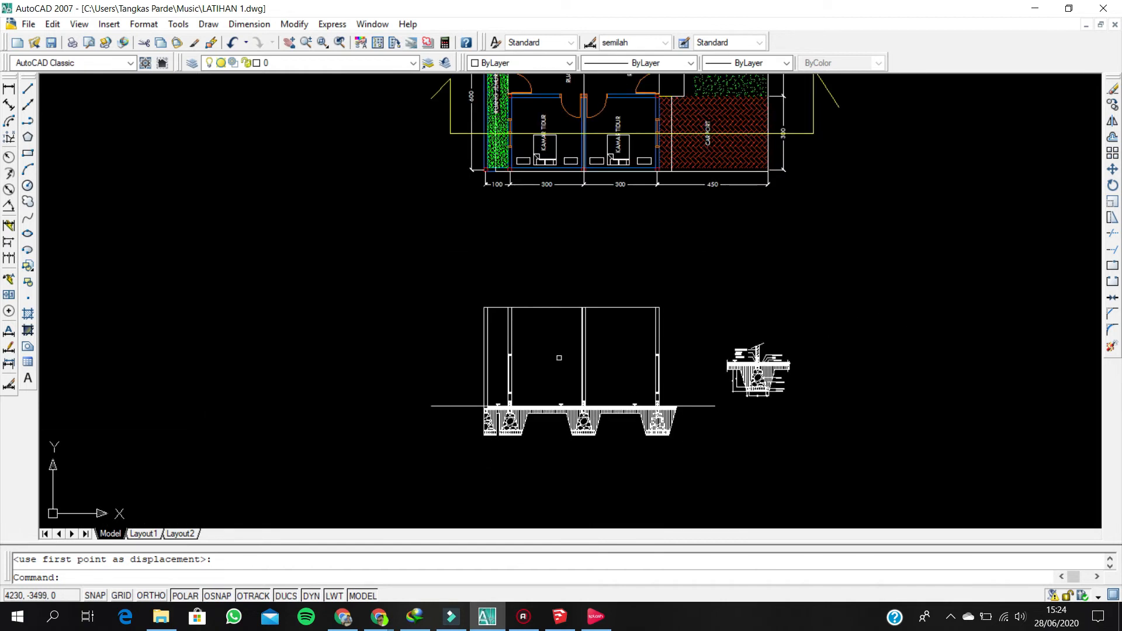
middle_click_drag(559, 357, 556, 386)
scroll(534, 149, "up", 2)
middle_click_drag(534, 149, 482, 259)
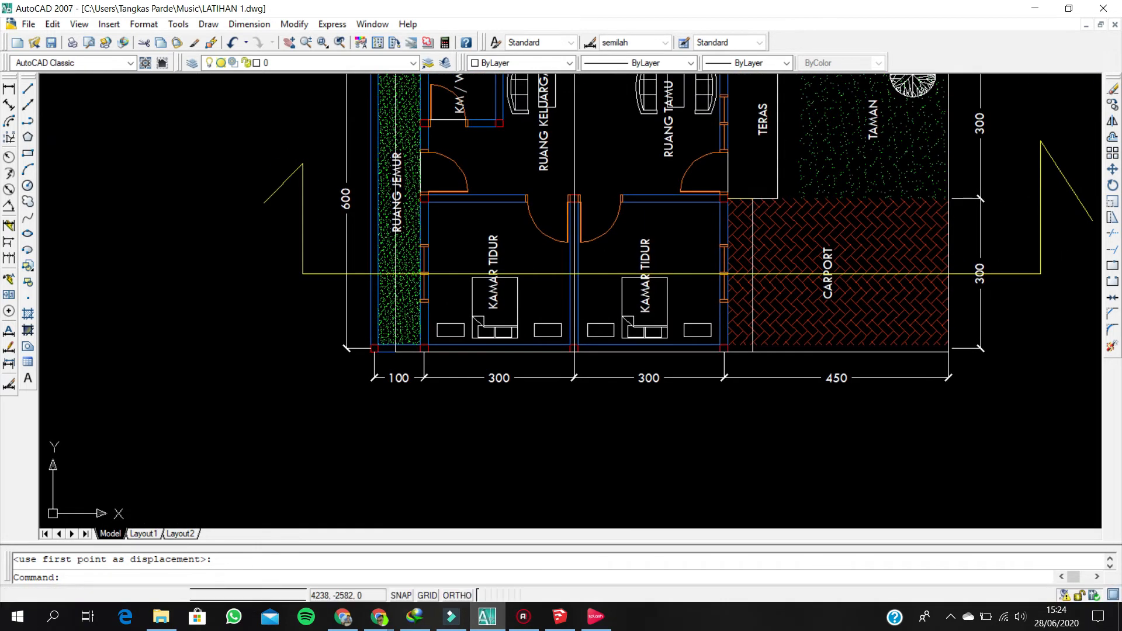
scroll(528, 218, "up", 2)
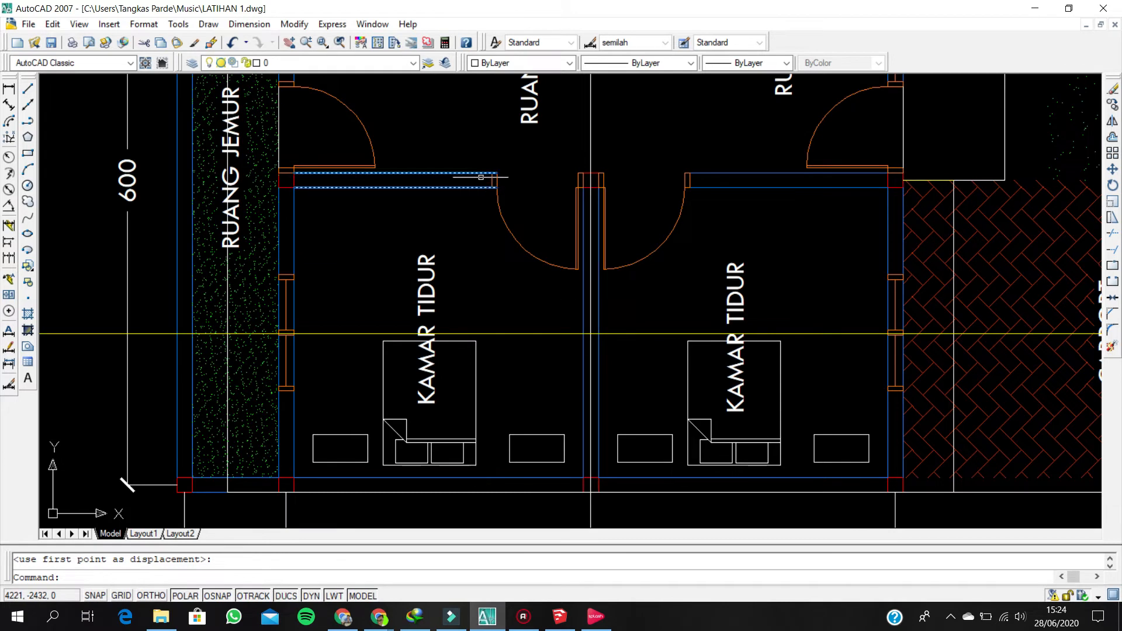
scroll(522, 247, "down", 1)
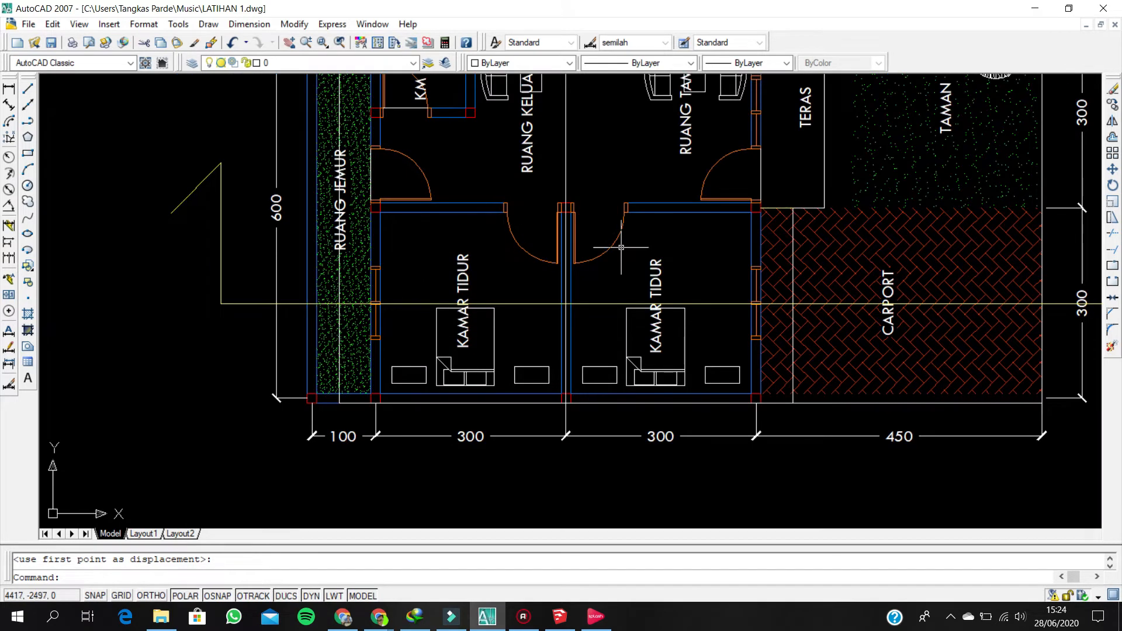
scroll(500, 209, "up", 2)
scroll(584, 242, "down", 12)
- Copy the door elevation from the PJ1 frame detail into the empty space beside the rear end of the building section
middle_click_drag(625, 222, 596, 327)
scroll(507, 223, "up", 3)
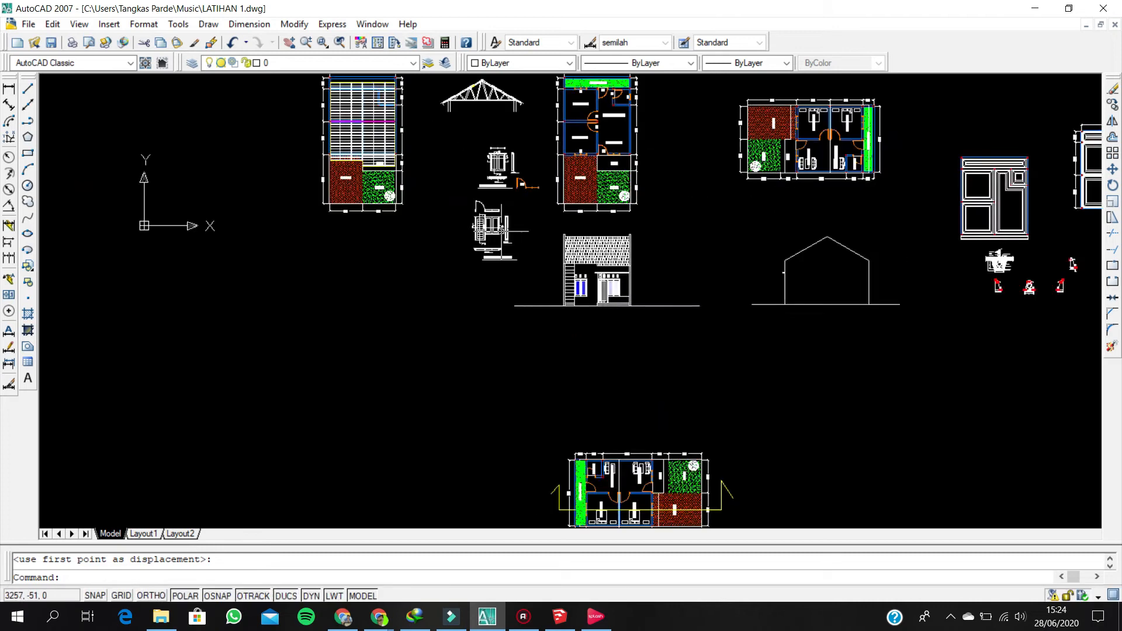
scroll(481, 251, "down", 3)
scroll(481, 256, "up", 10)
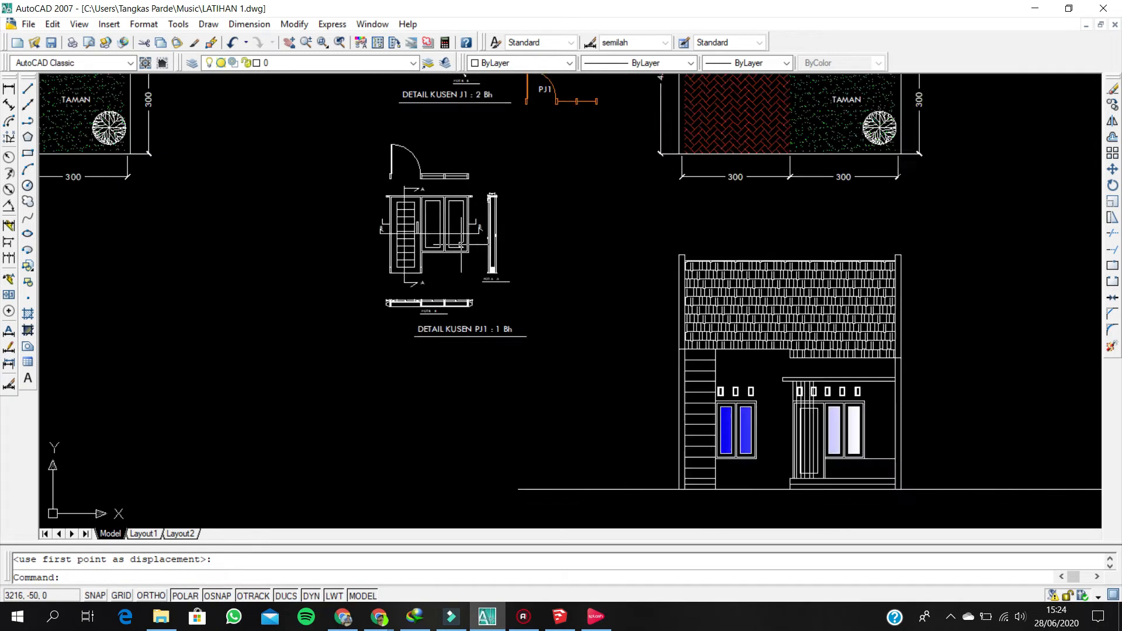
middle_click_drag(395, 247, 441, 260)
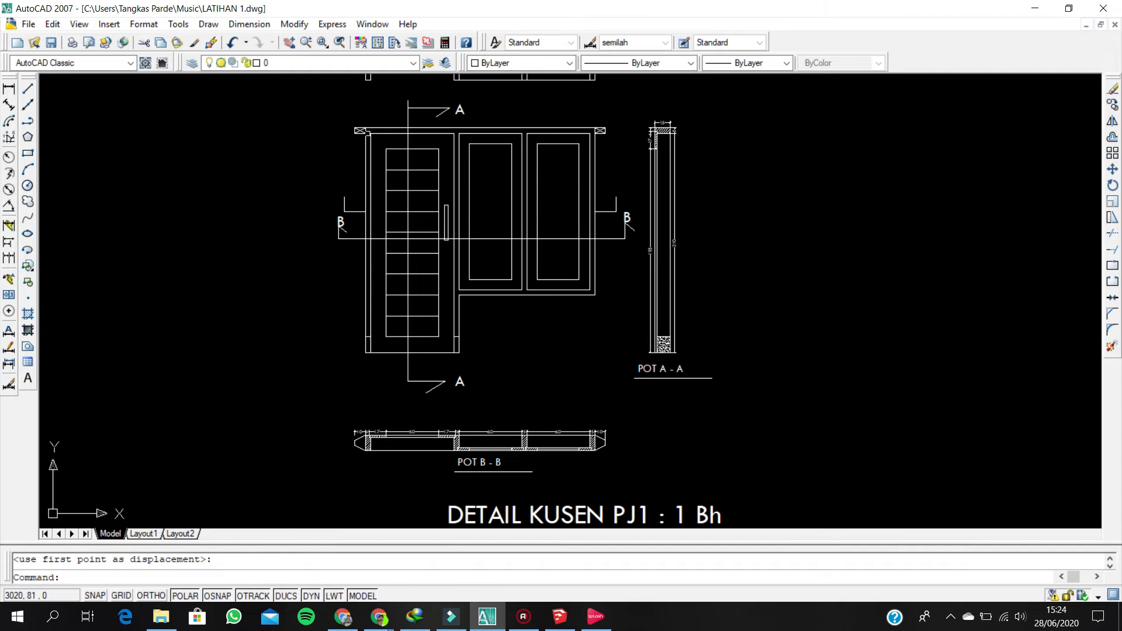
scroll(350, 125, "up", 5)
scroll(522, 298, "down", 2)
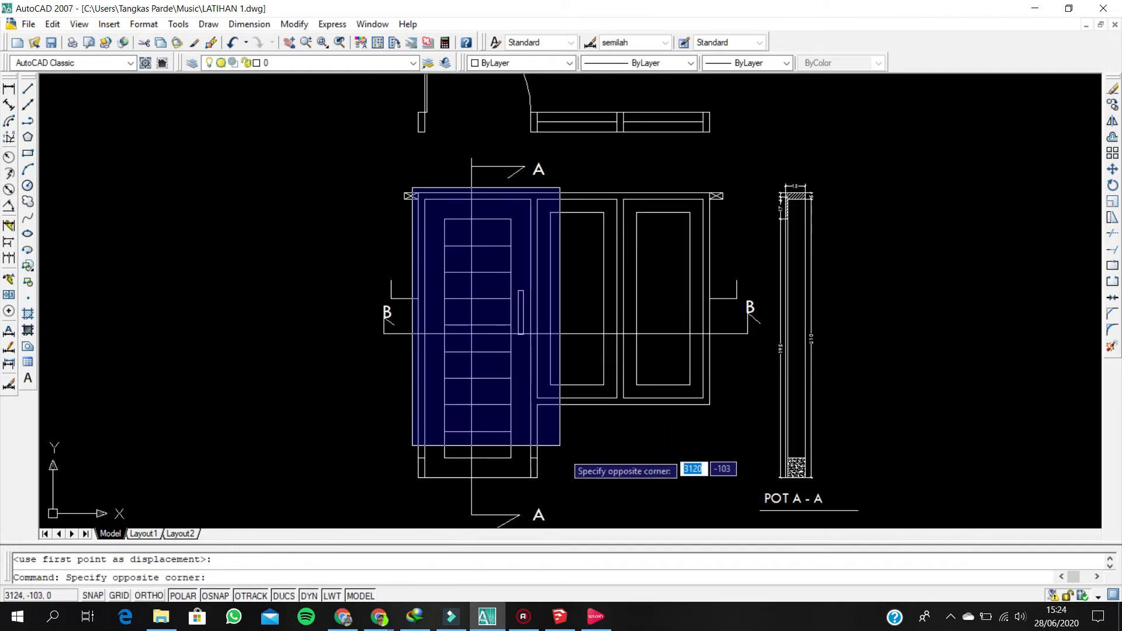
left_click(537, 442)
middle_click_drag(537, 442, 510, 390)
right_click(309, 186)
left_click(374, 355)
scroll(383, 291, "down", 5)
middle_click_drag(410, 319, 398, 179)
left_click(485, 177)
scroll(497, 394, "down", 5)
middle_click_drag(498, 395, 493, 210)
scroll(525, 328, "up", 4)
scroll(556, 406, "up", 4)
middle_click_drag(581, 492, 656, 285)
left_click(654, 308)
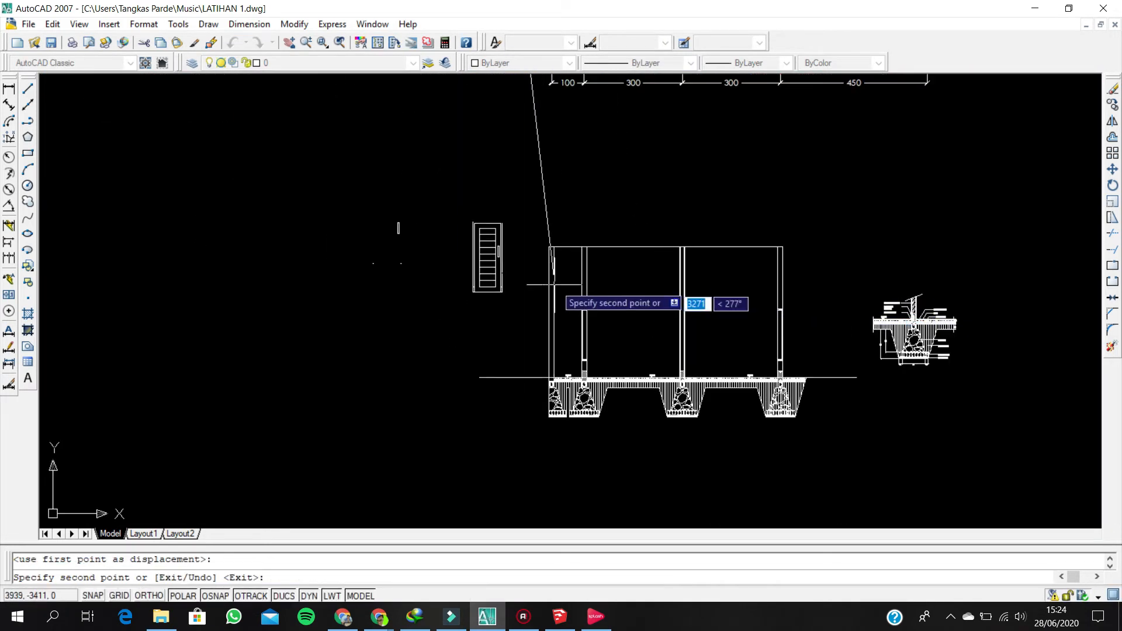
key("Escape")
- Draw a horizontal line across the top of the copied door's outer frame and extend the short outer jamb up to it
scroll(441, 228, "up", 6)
scroll(436, 183, "up", 2)
type("l")
key("Return")
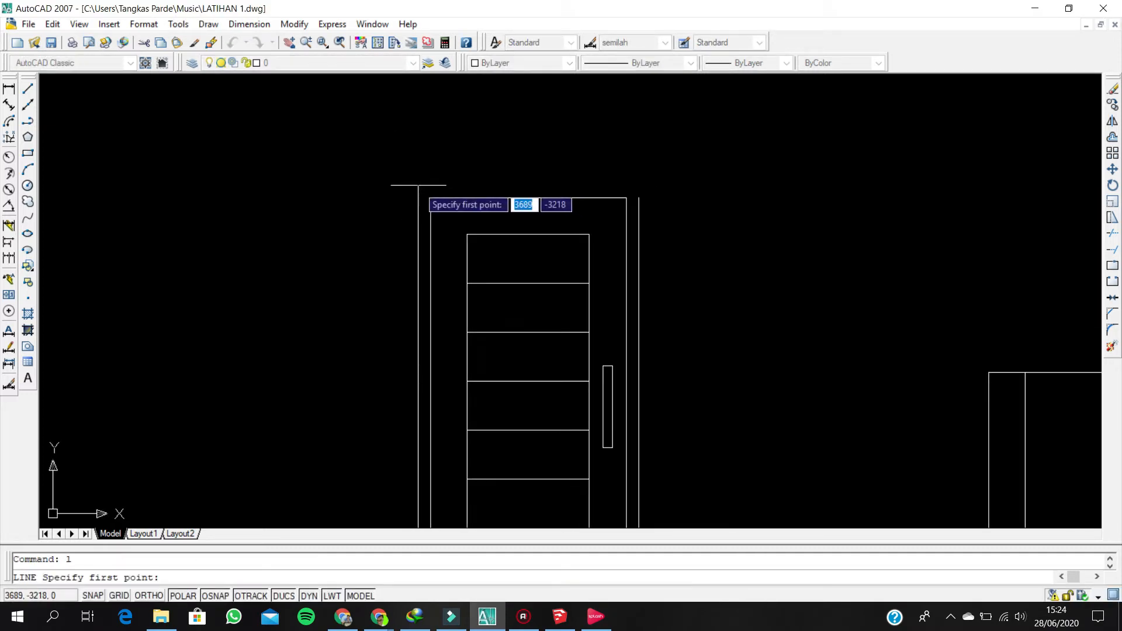
left_click(697, 186)
key("Return")
scroll(622, 197, "up", 4)
type("ex")
key("Return")
key("Return")
key("Escape")
- Trim the end of the frame's top line that overhangs the outer jamb on the handle side
scroll(600, 216, "down", 2)
type("tr")
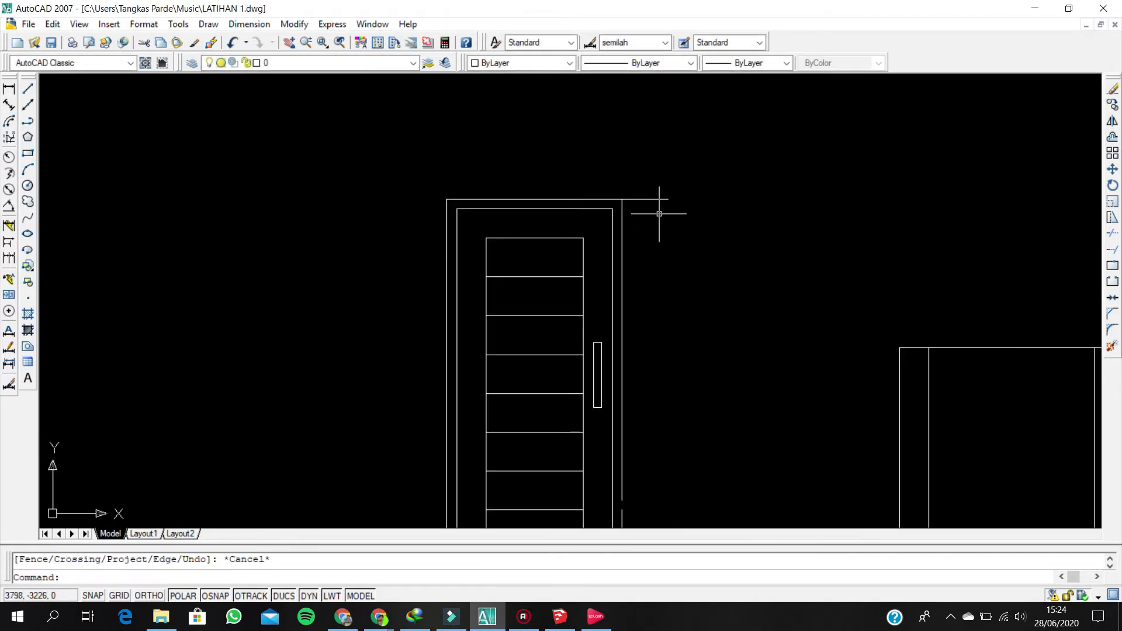
key("Return")
key("Return")
left_click(671, 227)
left_click(648, 193)
scroll(519, 174, "down", 1)
key("Escape")
scroll(578, 379, "up", 3)
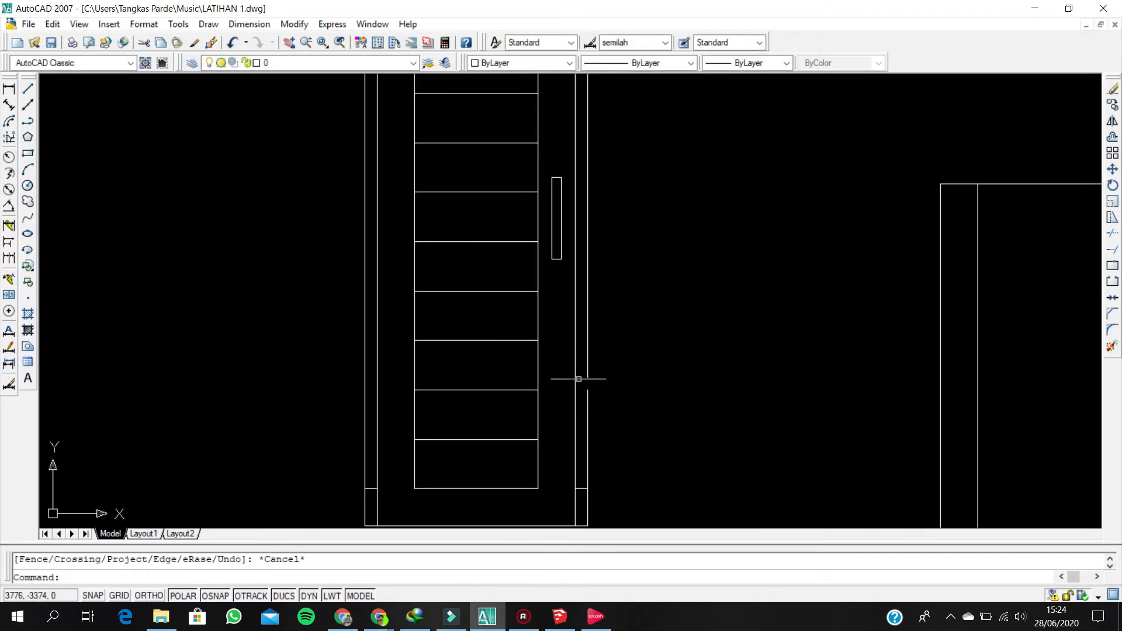
key("Return")
scroll(555, 351, "down", 6)
key("Escape")
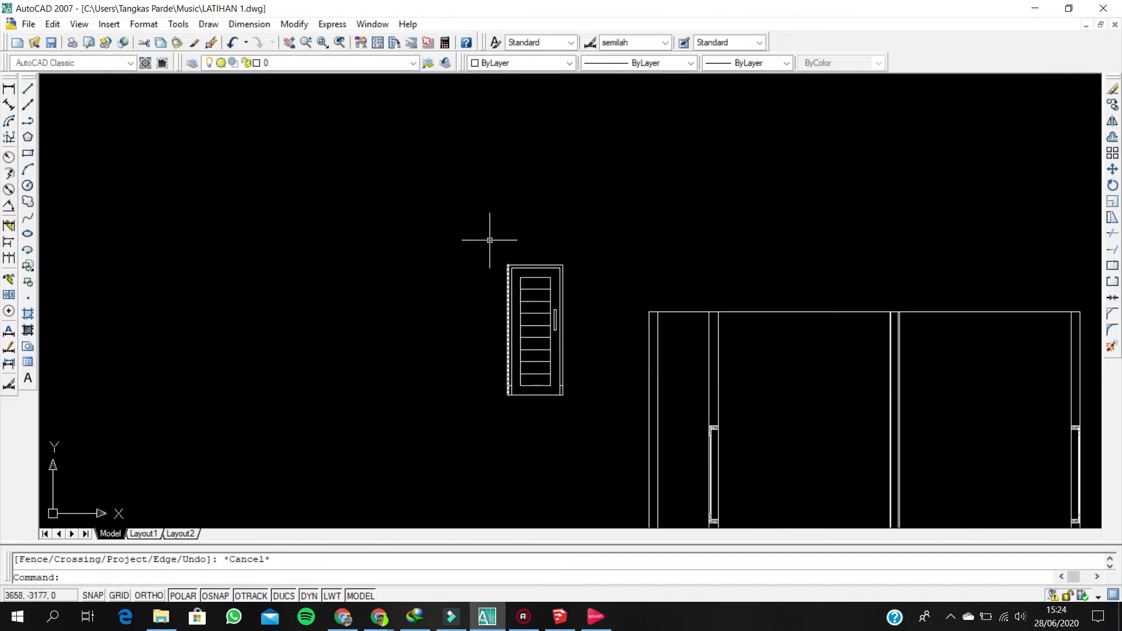
- Copy the door elevation by its lower handle-side corner to where the floor line meets the middle wall's rear-bedroom face
left_click(601, 431)
middle_click_drag(582, 333, 523, 276)
type("co")
key("Return")
scroll(503, 350, "up", 5)
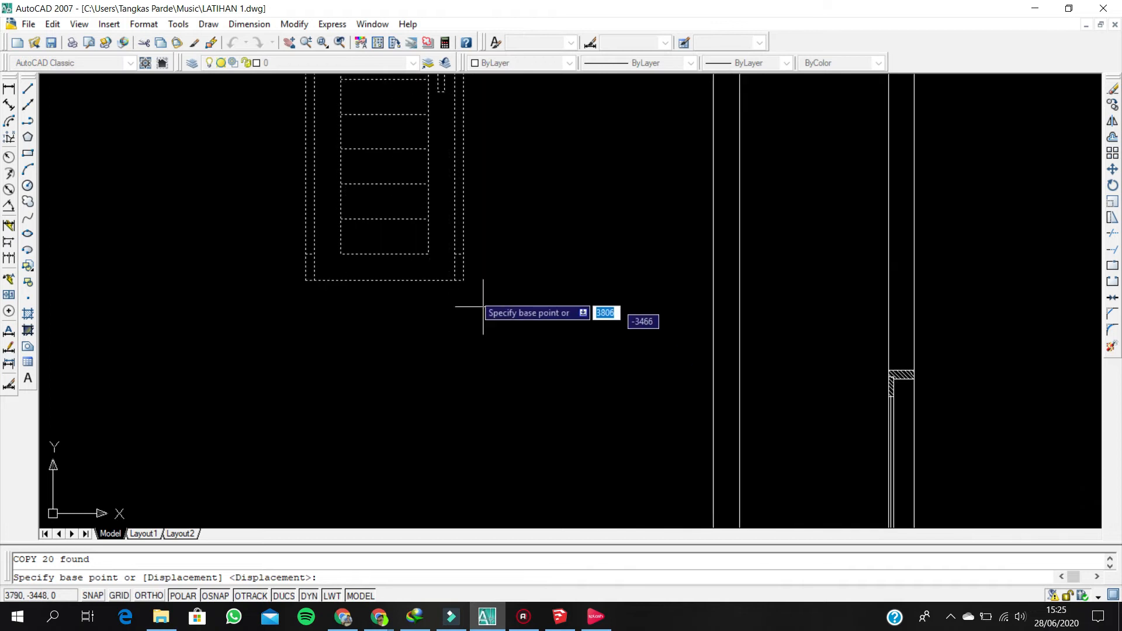
scroll(626, 388, "down", 4)
scroll(742, 333, "up", 8)
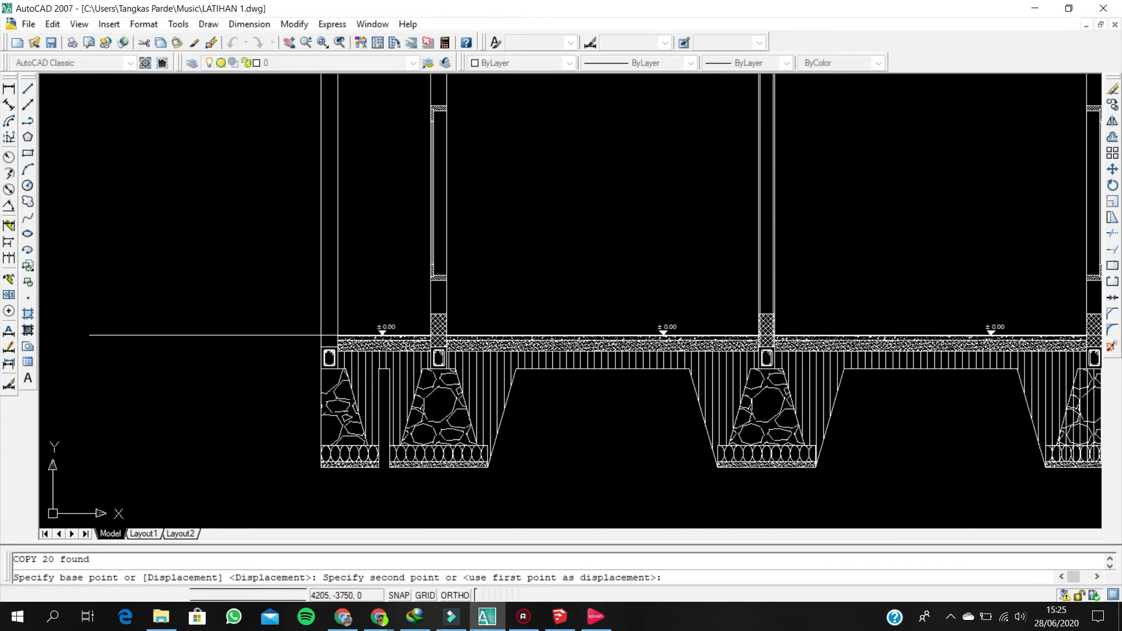
scroll(760, 346, "up", 2)
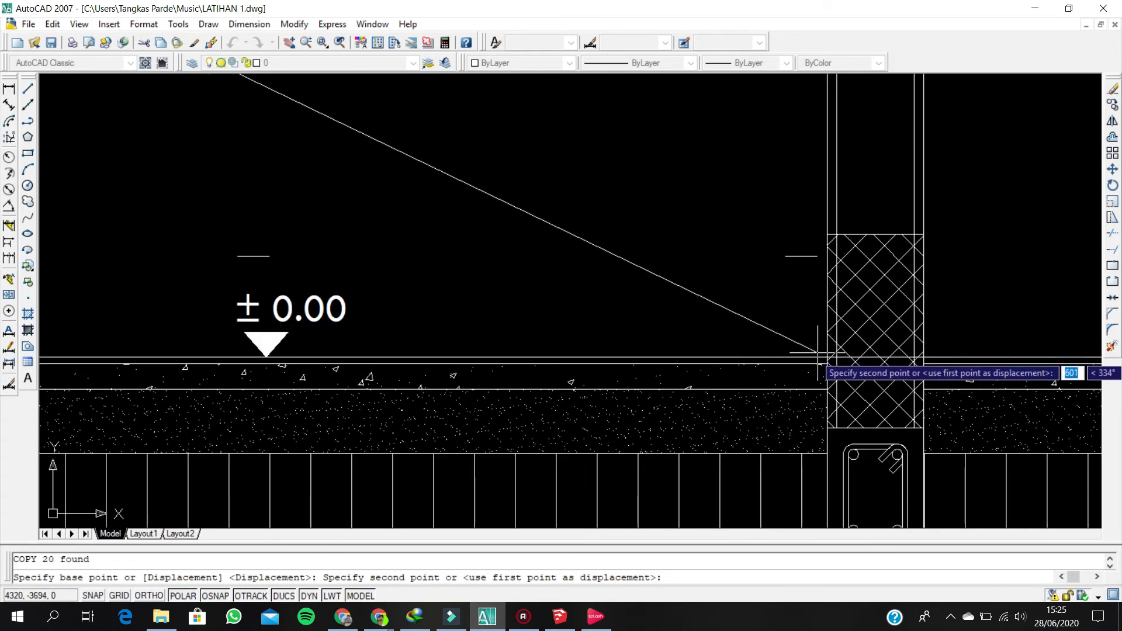
left_click(826, 357)
scroll(658, 335, "down", 5)
scroll(666, 347, "down", 6)
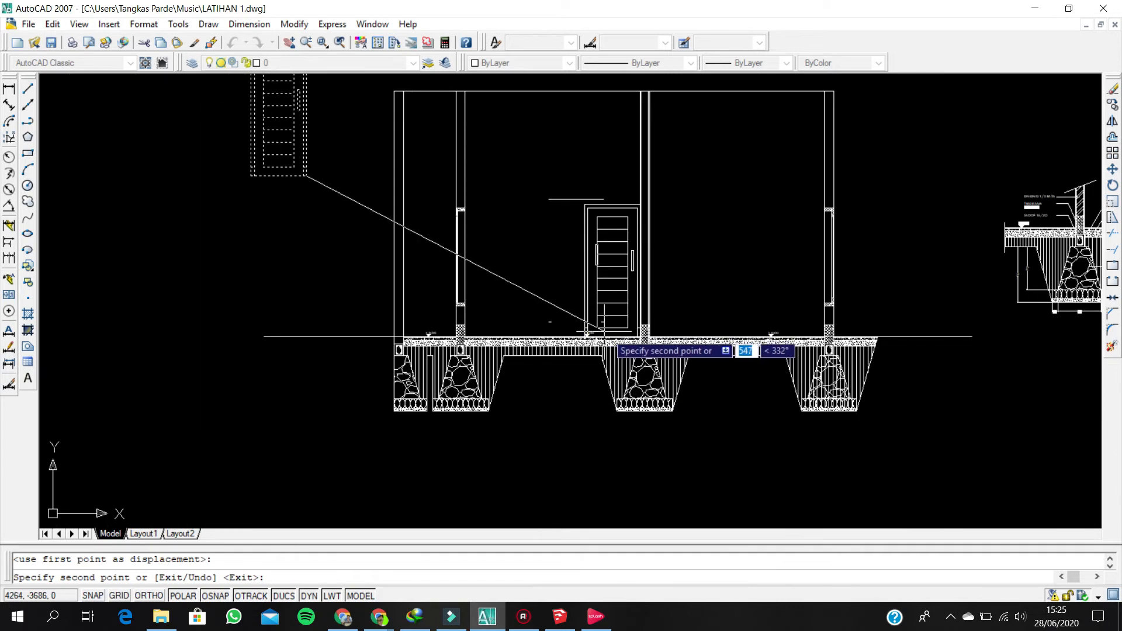
key("Escape")
- Move the original door elevation by its lower corner to the floor line against the middle wall's front-bedroom face
scroll(599, 304, "up", 3)
scroll(600, 304, "down", 4)
middle_click_drag(576, 300, 656, 381)
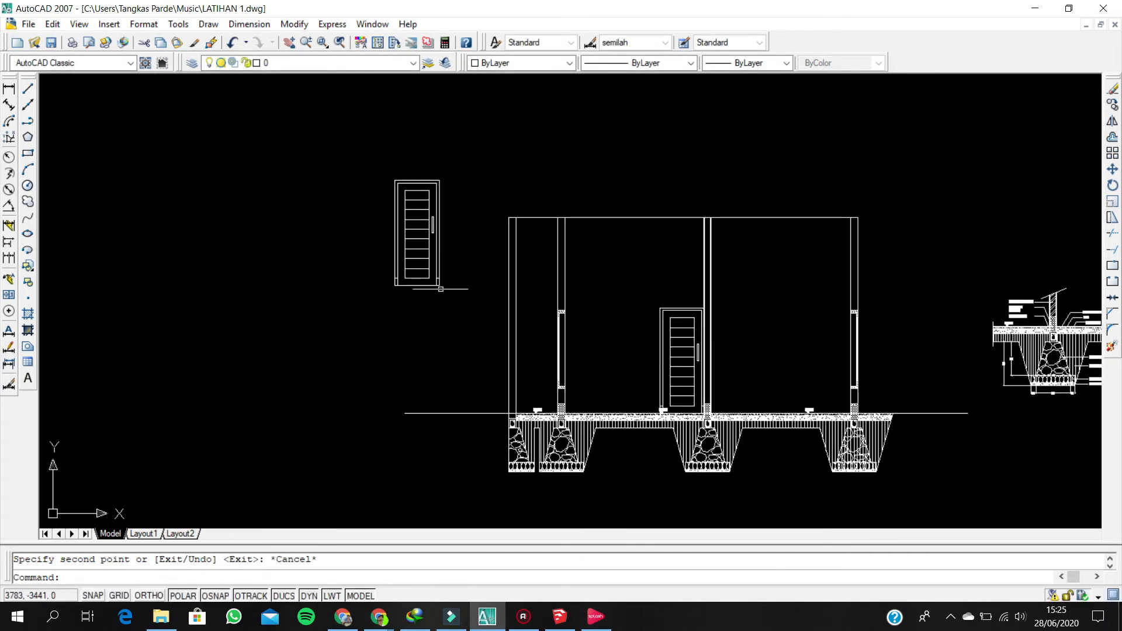
left_click(442, 290)
left_click(346, 143)
right_click(344, 140)
left_click(375, 295)
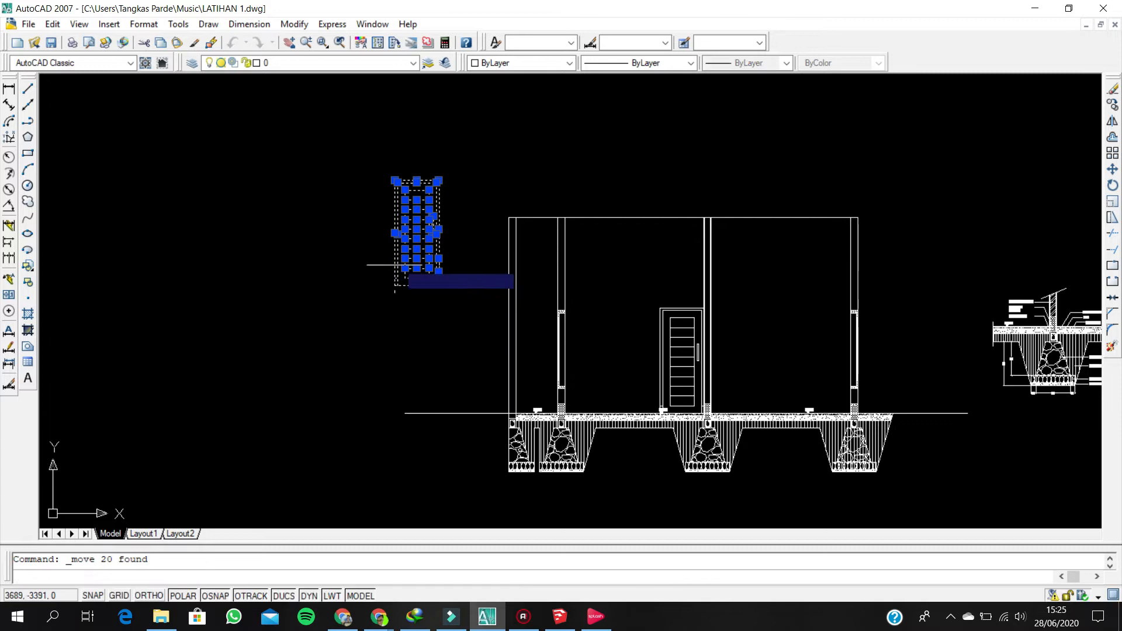
scroll(392, 322, "up", 5)
scroll(395, 303, "down", 5)
middle_click_drag(281, 298, 89, 185)
scroll(593, 379, "up", 6)
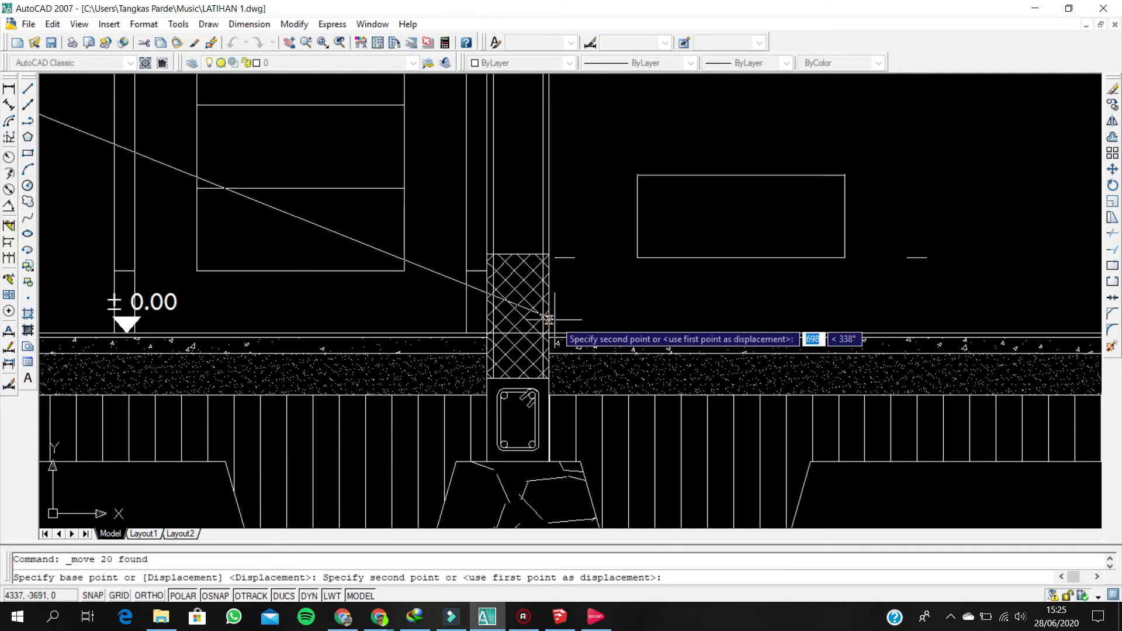
scroll(553, 317, "up", 4)
left_click(535, 363)
- Compare the two placed doors with the bedroom door positions in the floor plan above the section
scroll(595, 358, "down", 10)
scroll(592, 350, "down", 4)
middle_click_drag(598, 321, 589, 412)
scroll(560, 256, "up", 3)
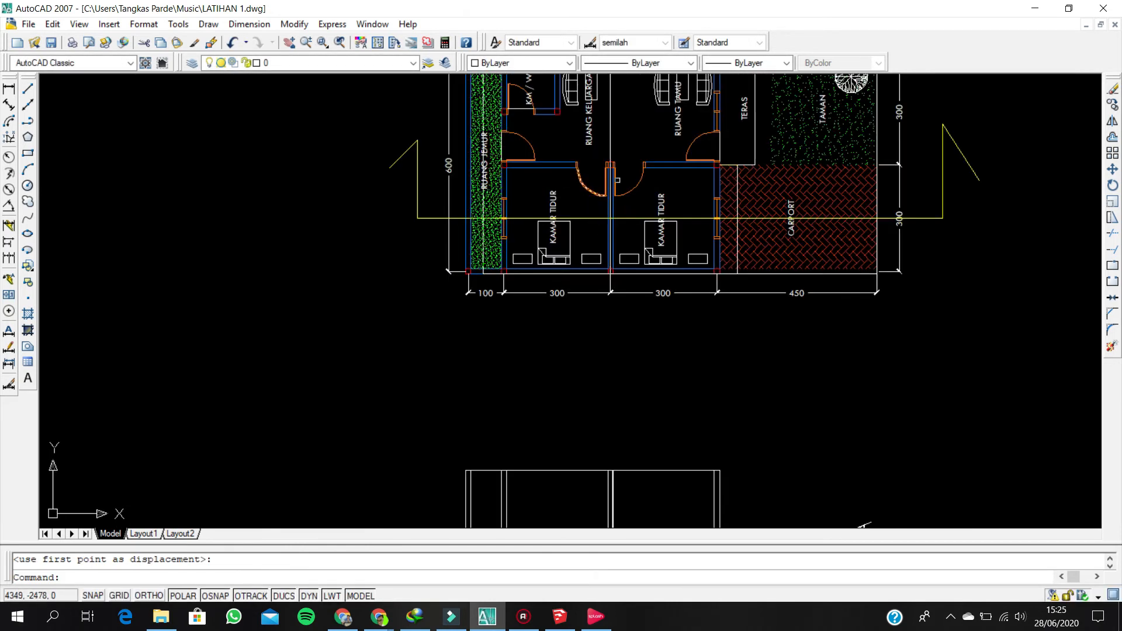
middle_click_drag(611, 169, 608, 203)
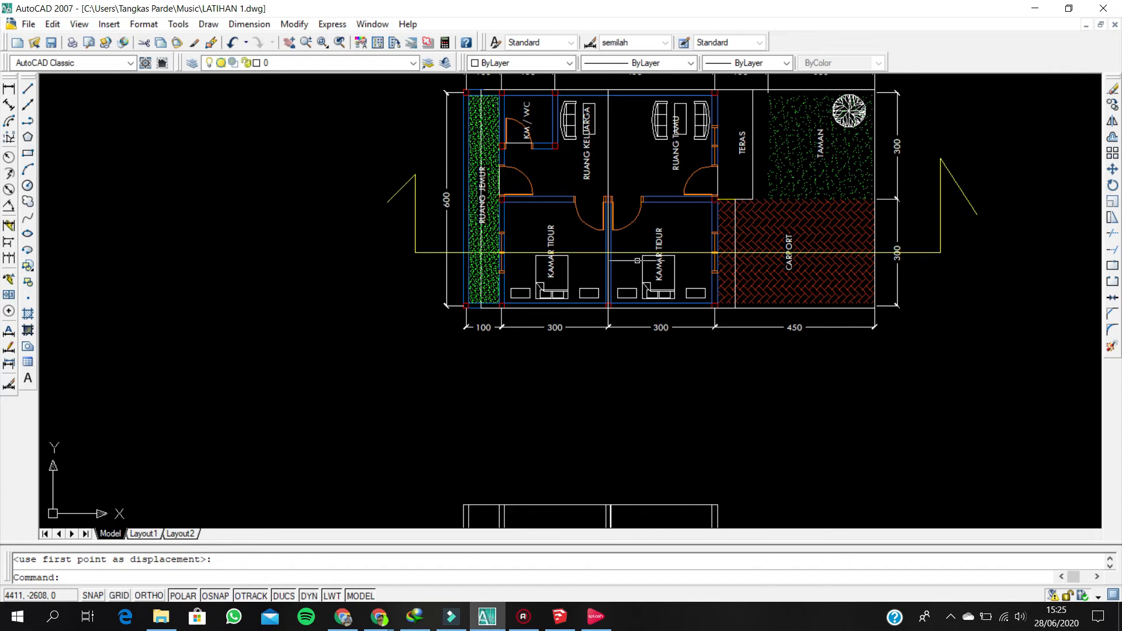
scroll(636, 260, "down", 2)
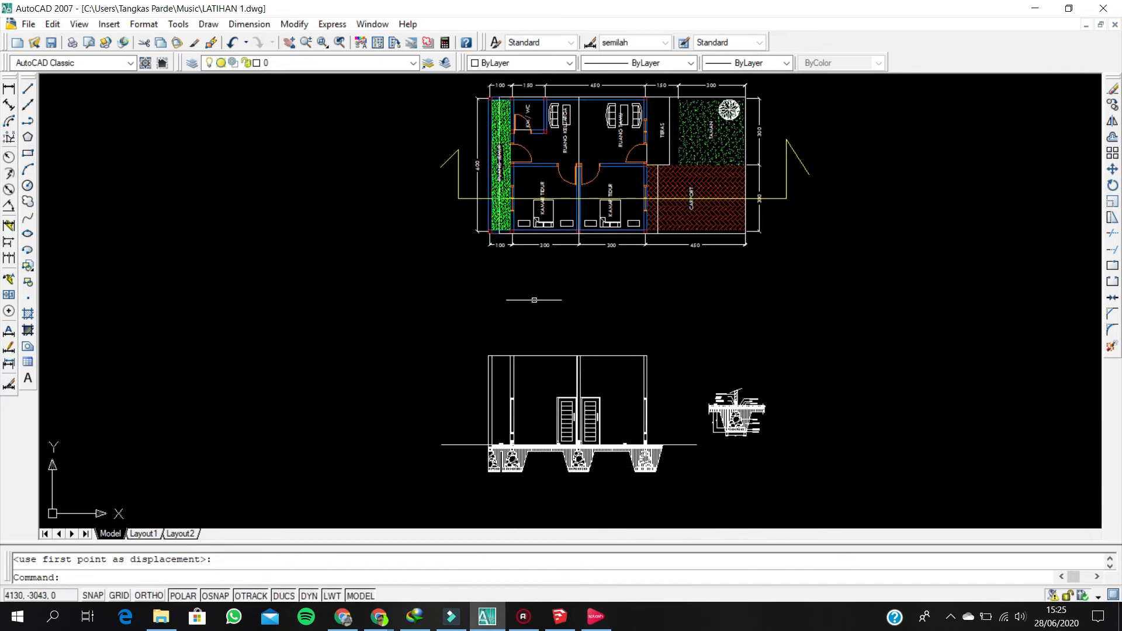
- Switch to the SketchUp house model and place a section plane on the side wall next to the carport
left_click(566, 627)
scroll(544, 339, "down", 4)
mouse_move(684, 343)
middle_mouse_down()
mouse_move(541, 341)
mouse_move(628, 327)
middle_mouse_up()
scroll(629, 331, "up", 1)
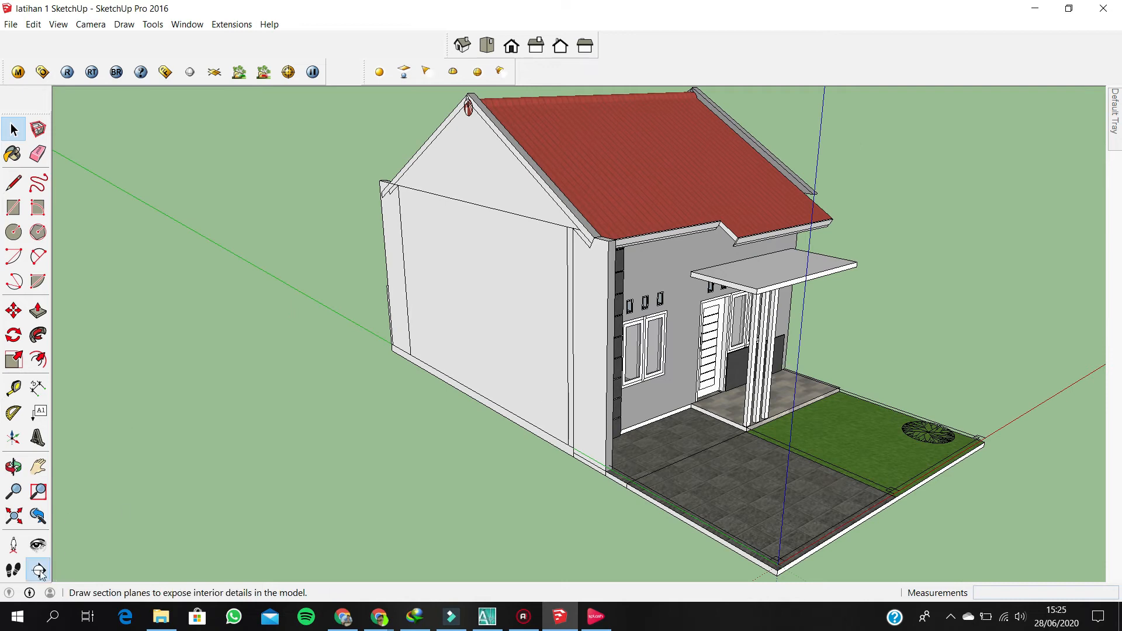
left_click(488, 308)
- Move the section plane inward from the side wall so that it cuts through both bedrooms and their windows
scroll(631, 460, "down", 2)
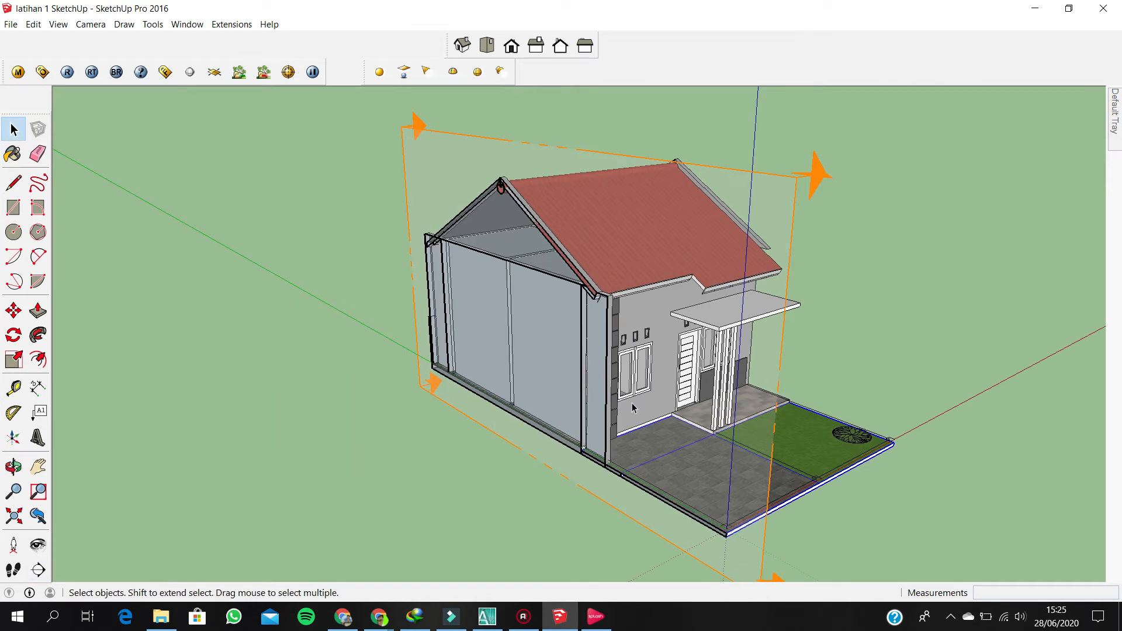
scroll(730, 456, "down", 2)
scroll(655, 452, "up", 1)
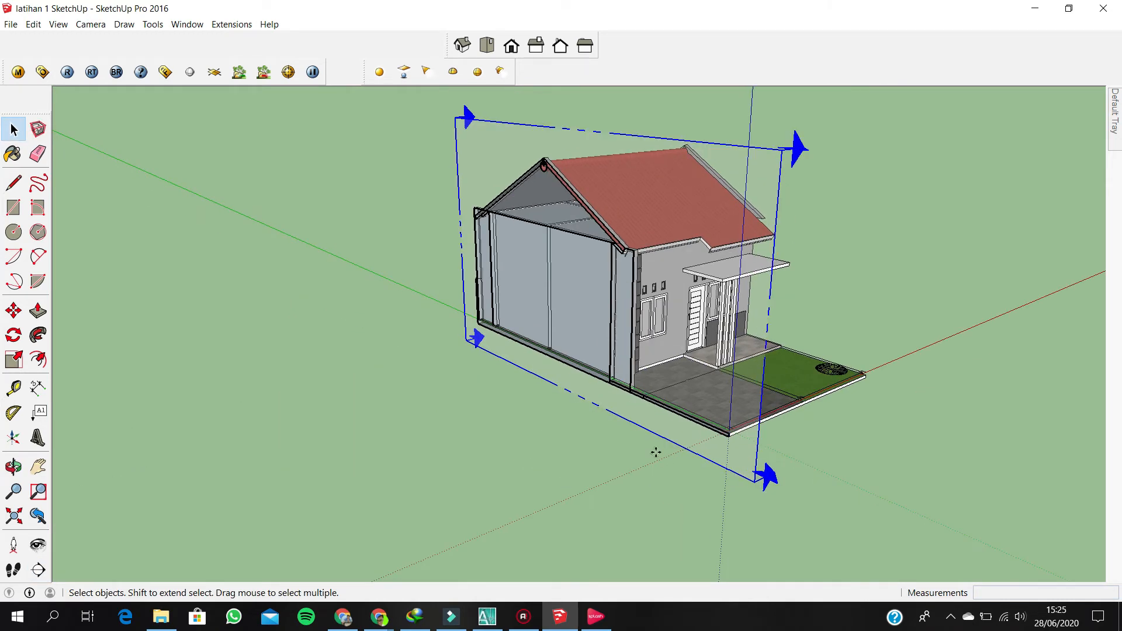
left_click(723, 454)
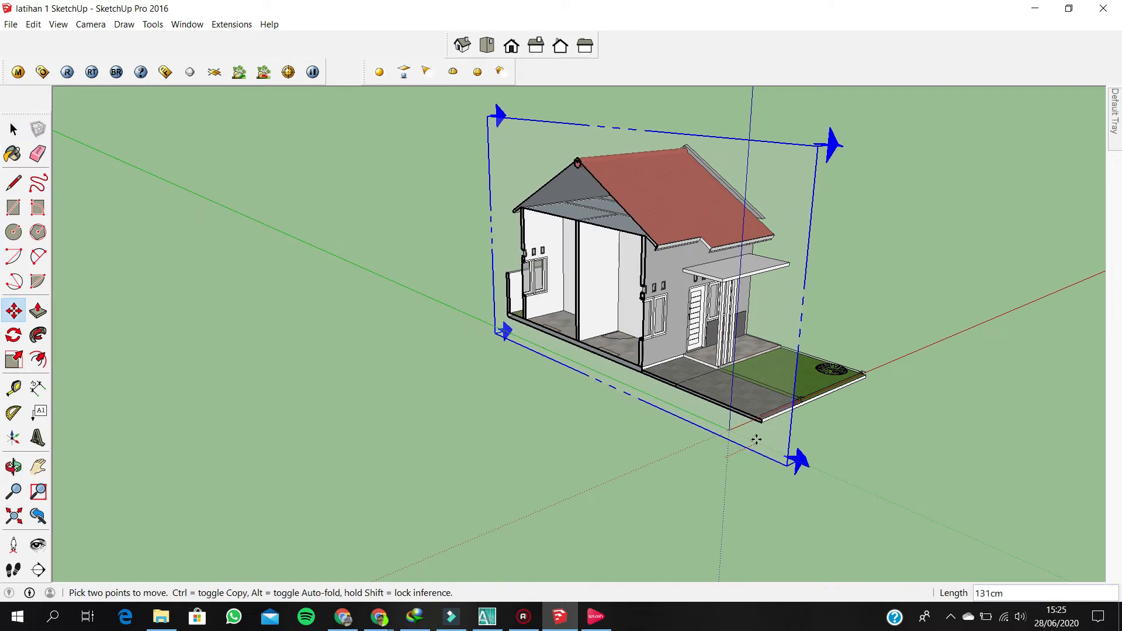
left_click(761, 436)
- Examine the cut-open bedrooms in the model, including the middle wall, the outer wall windows and the ceiling level
scroll(572, 271, "up", 4)
middle_click_drag(619, 291, 745, 348)
scroll(674, 373, "up", 3)
middle_click_drag(564, 360, 766, 374)
scroll(632, 382, "down", 1)
middle_click_drag(631, 382, 673, 266)
middle_click_drag(573, 329, 556, 403)
scroll(538, 382, "down", 3)
middle_click_drag(528, 367, 489, 331)
scroll(569, 338, "down", 2)
scroll(531, 337, "up", 3)
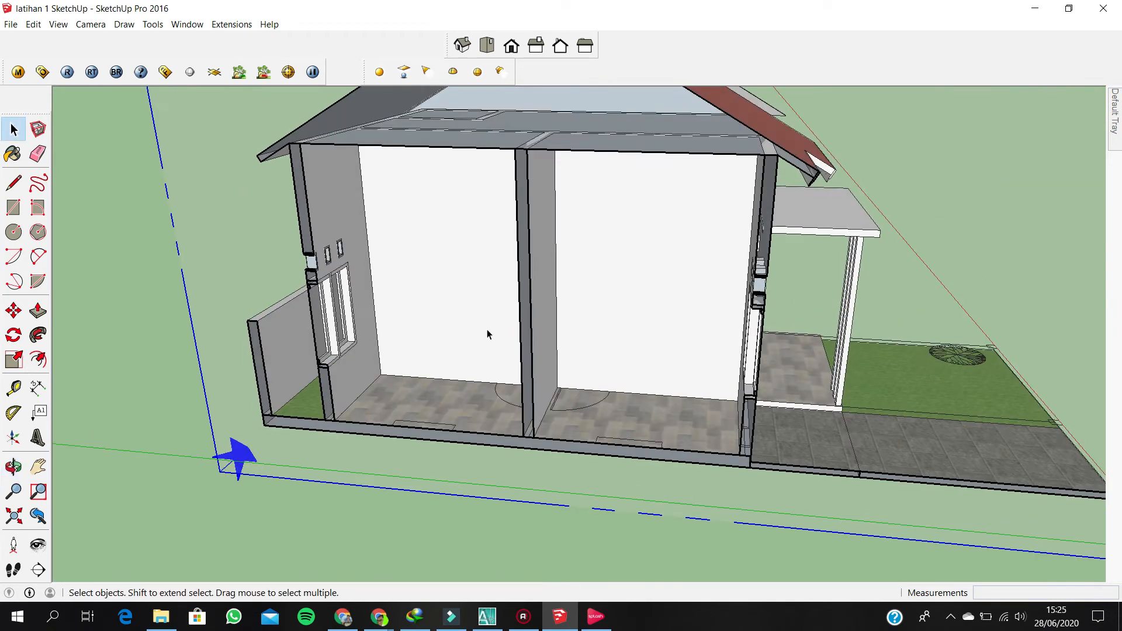
scroll(489, 331, "down", 1)
middle_click_drag(563, 368, 471, 357)
- Switch back to AutoCAD and copy the ground line 350 units straight up across the building section
left_click(491, 623)
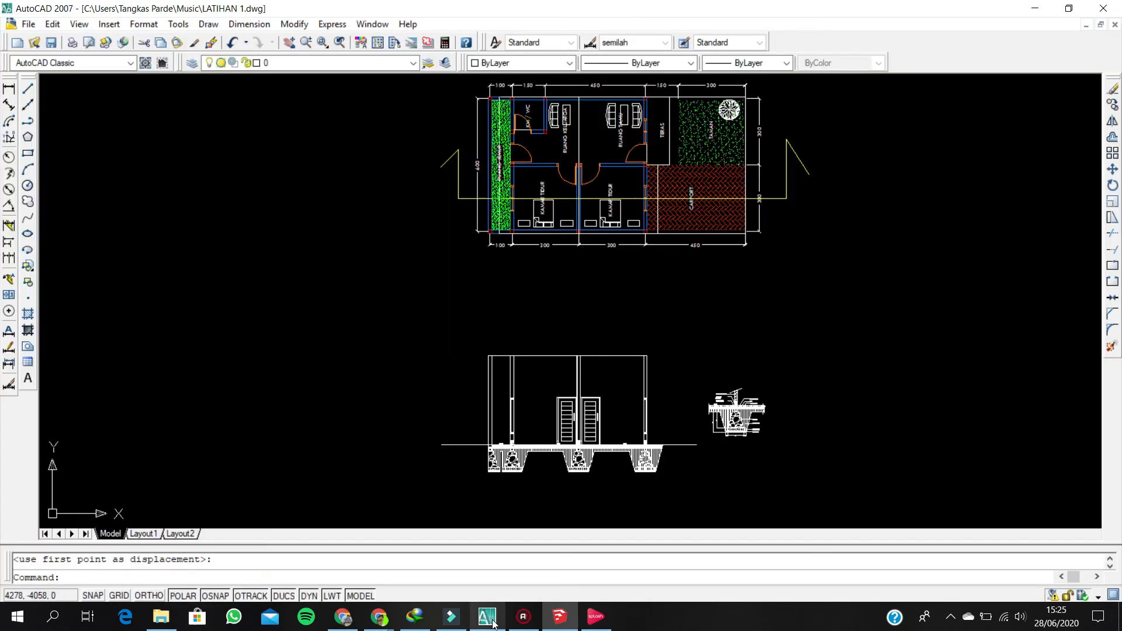
scroll(545, 445, "up", 4)
scroll(489, 413, "down", 2)
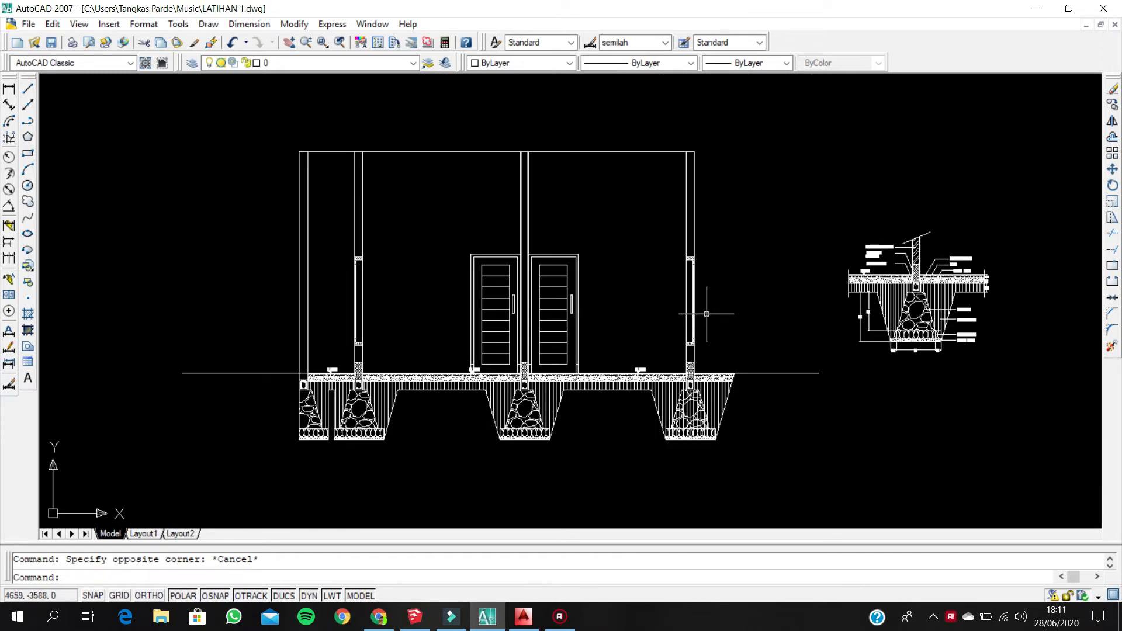
left_click(782, 387)
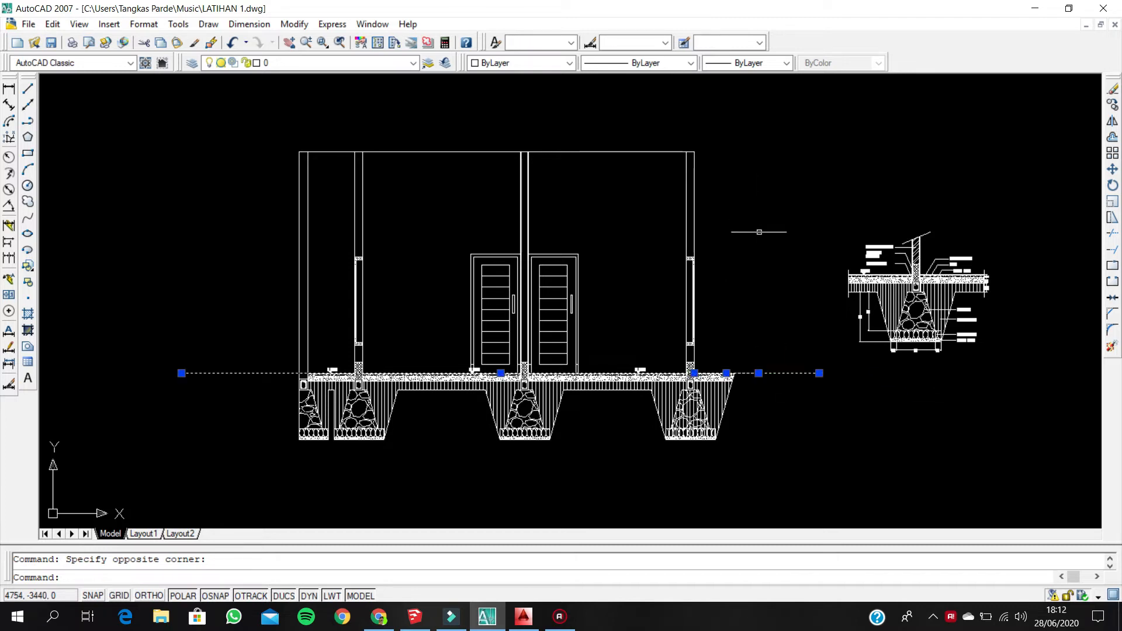
left_click(283, 387)
left_click(253, 327)
scroll(338, 358, "up", 5)
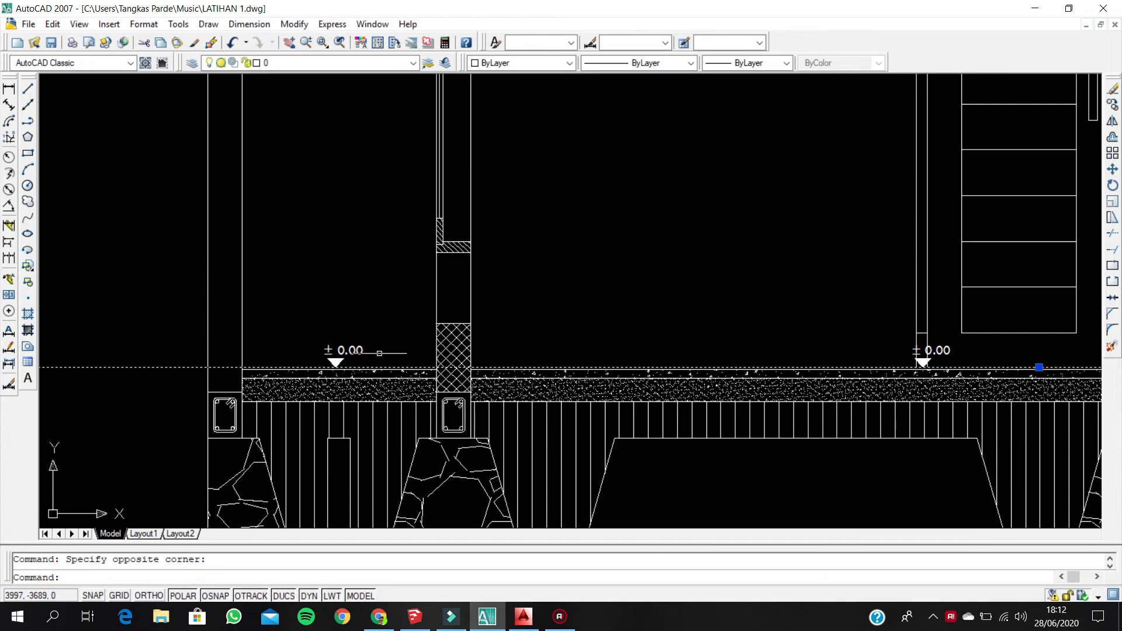
scroll(379, 353, "down", 5)
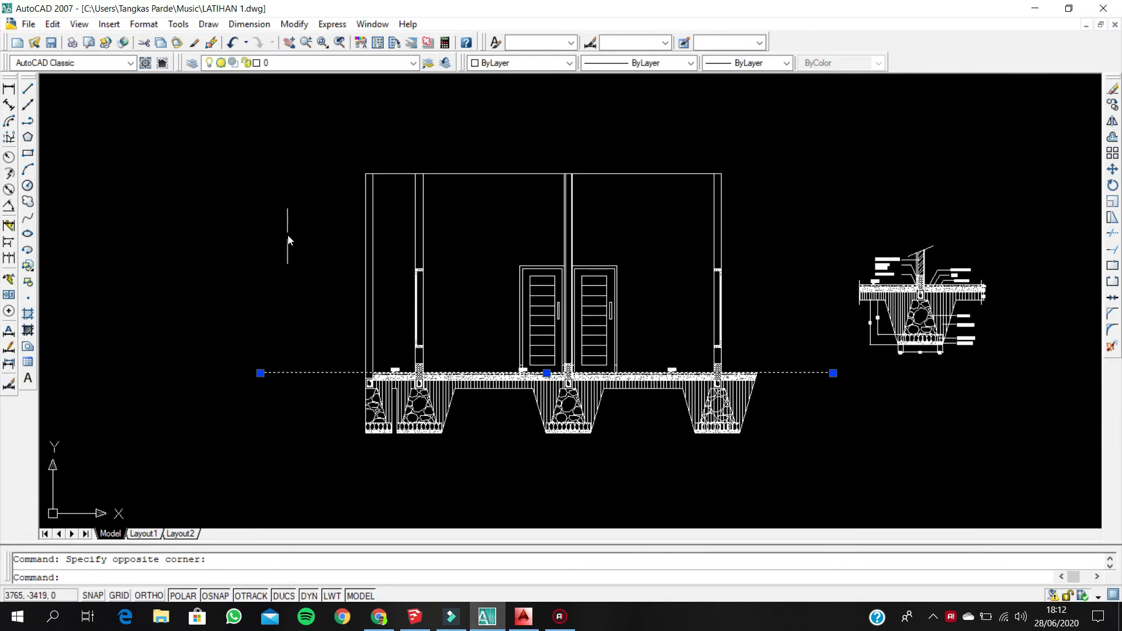
right_click(287, 239)
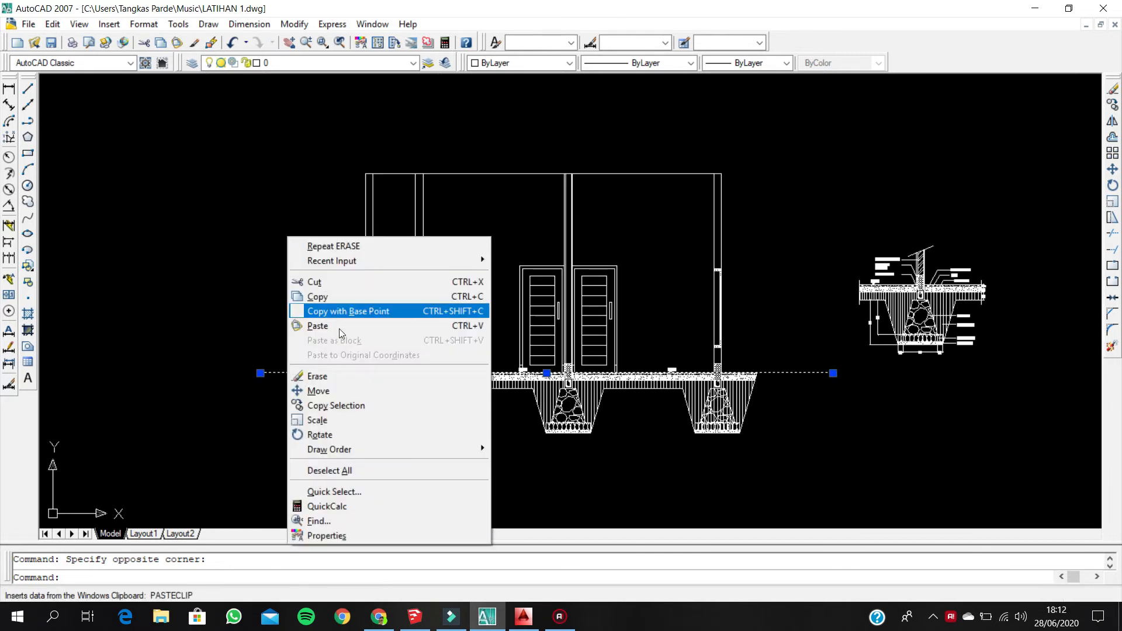
left_click(356, 407)
left_click(268, 342)
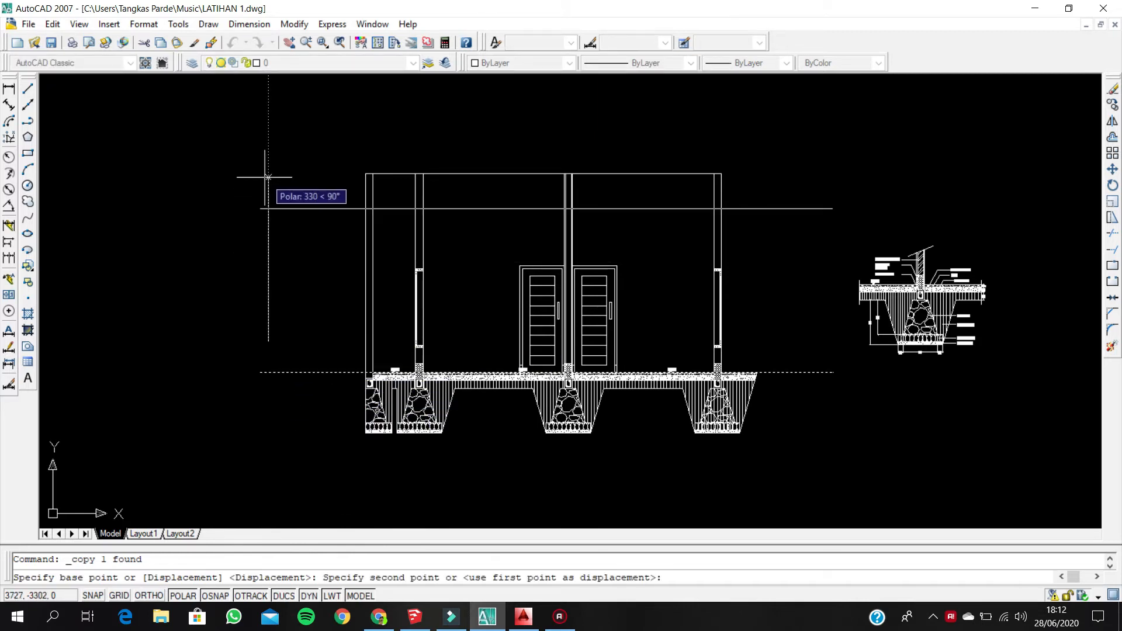
type("350")
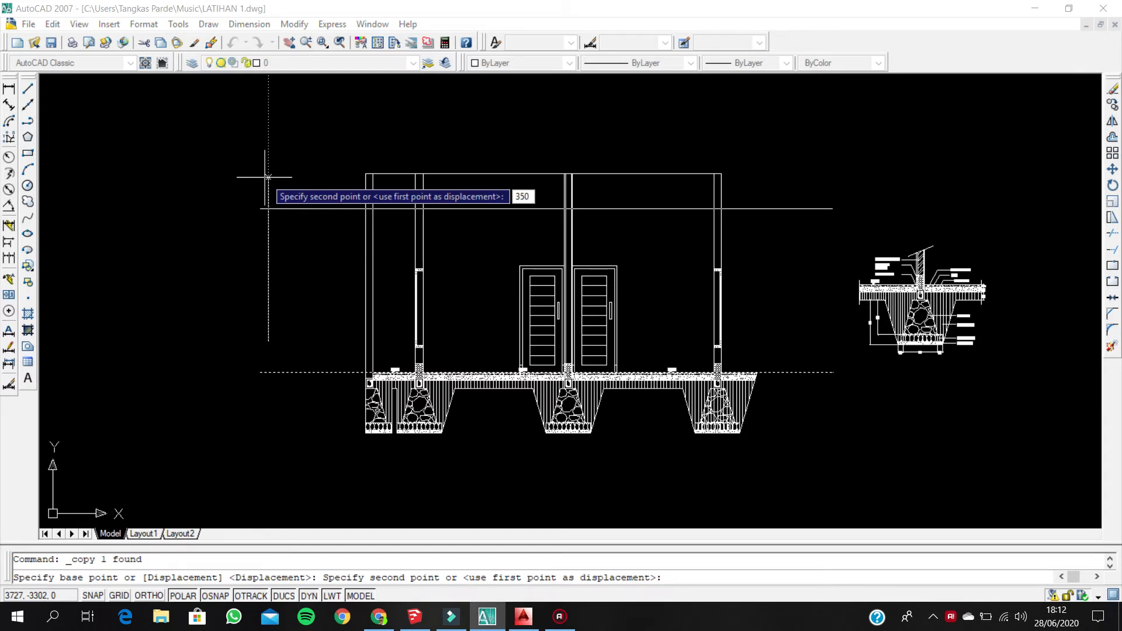
key("Return")
key("Return")
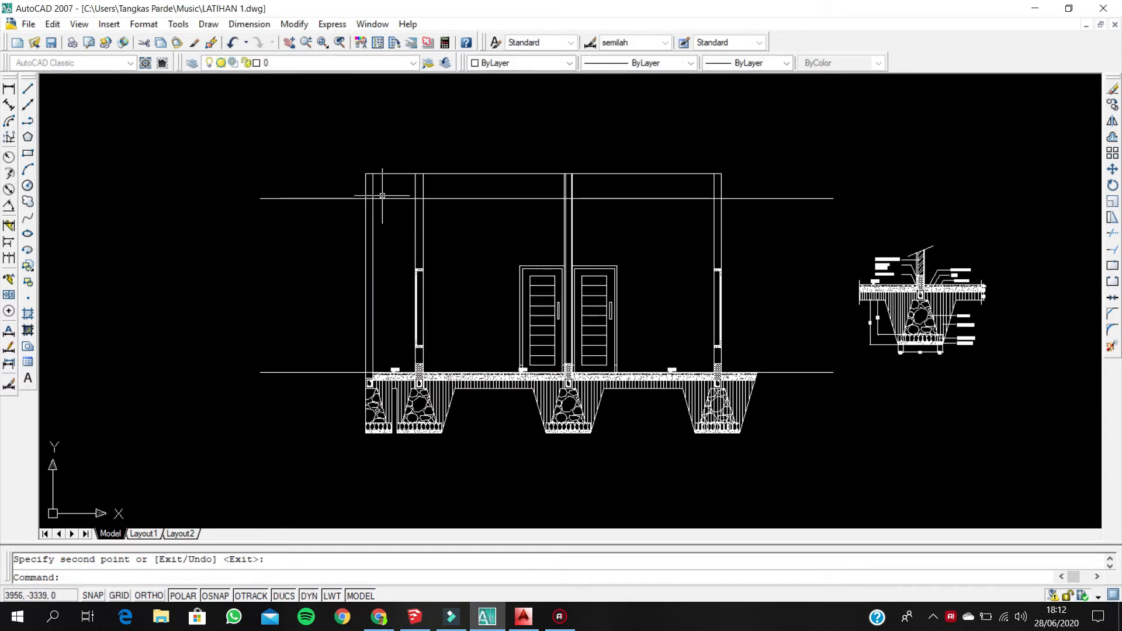
- Trim the part of the copied horizontal line that projects beyond the rear bedroom wall's outer face
scroll(374, 195, "up", 3)
scroll(353, 208, "down", 2)
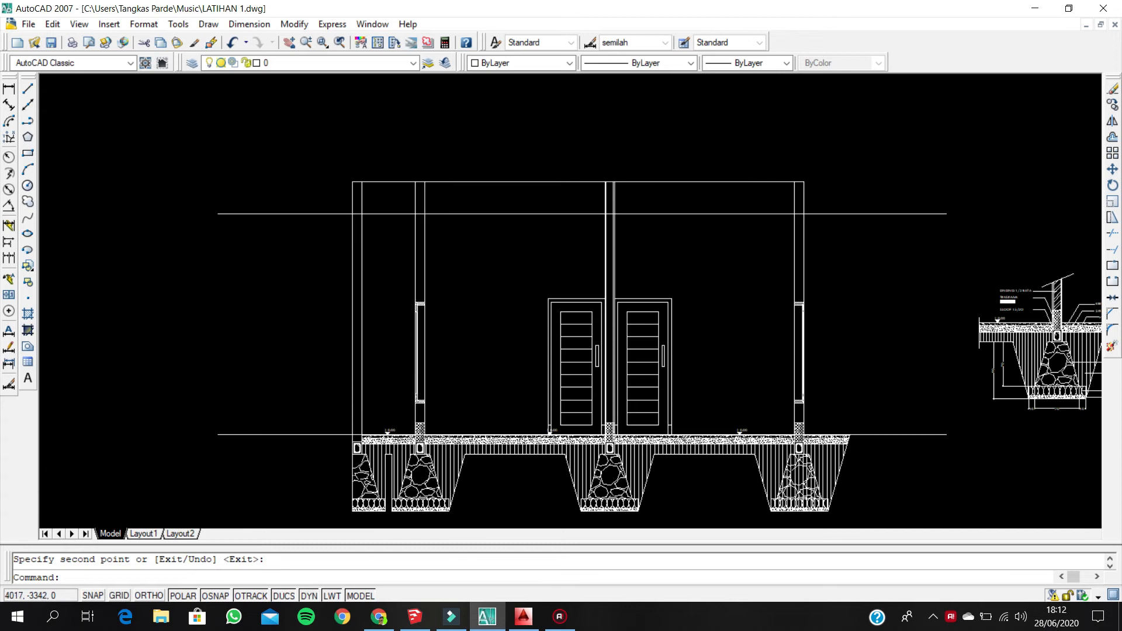
scroll(418, 222, "up", 2)
type("tr")
key("Return")
left_click(415, 229)
key("Return")
left_click(395, 226)
left_click(375, 208)
key("Escape")
- Trim the other end of the copied horizontal line back to the front wall's outer face
scroll(319, 250, "down", 3)
middle_click_drag(418, 243, 268, 231)
key("Return")
key("Return")
left_click(635, 238)
left_click(606, 190)
middle_click_drag(543, 227, 718, 185)
key("Escape")
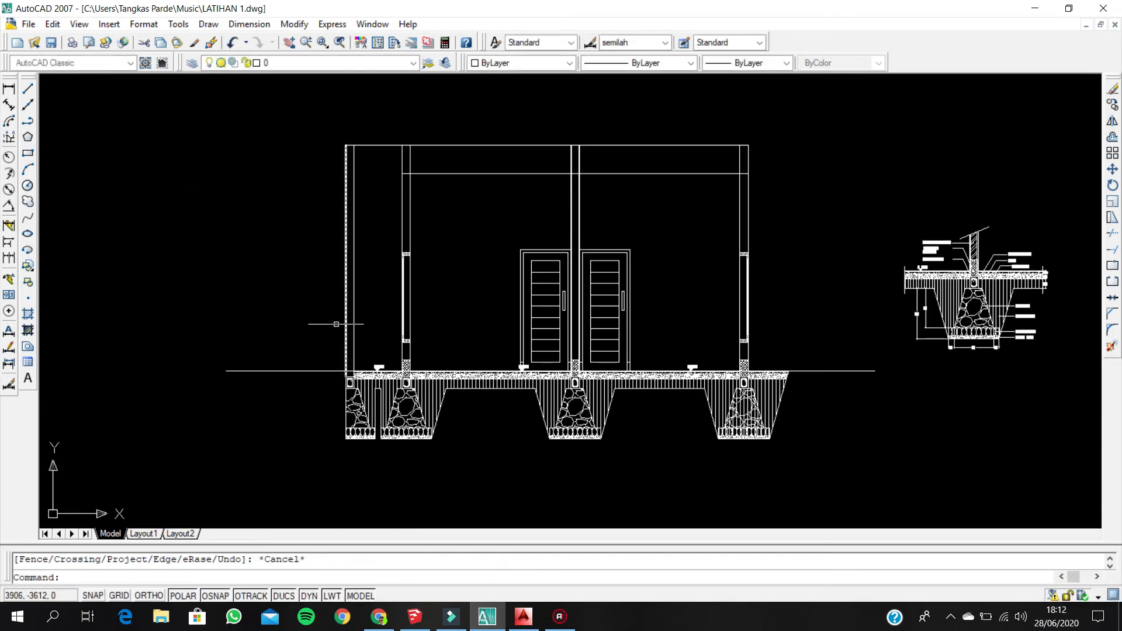
scroll(336, 324, "up", 2)
scroll(374, 330, "down", 3)
middle_click_drag(373, 330, 444, 377)
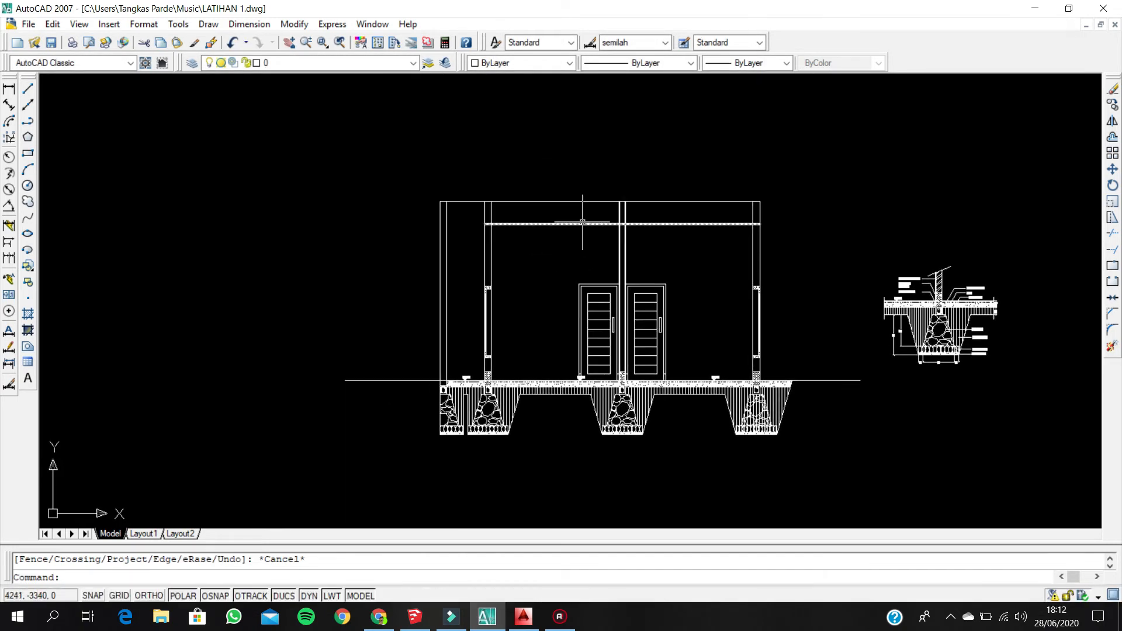
scroll(590, 220, "up", 5)
scroll(730, 238, "down", 4)
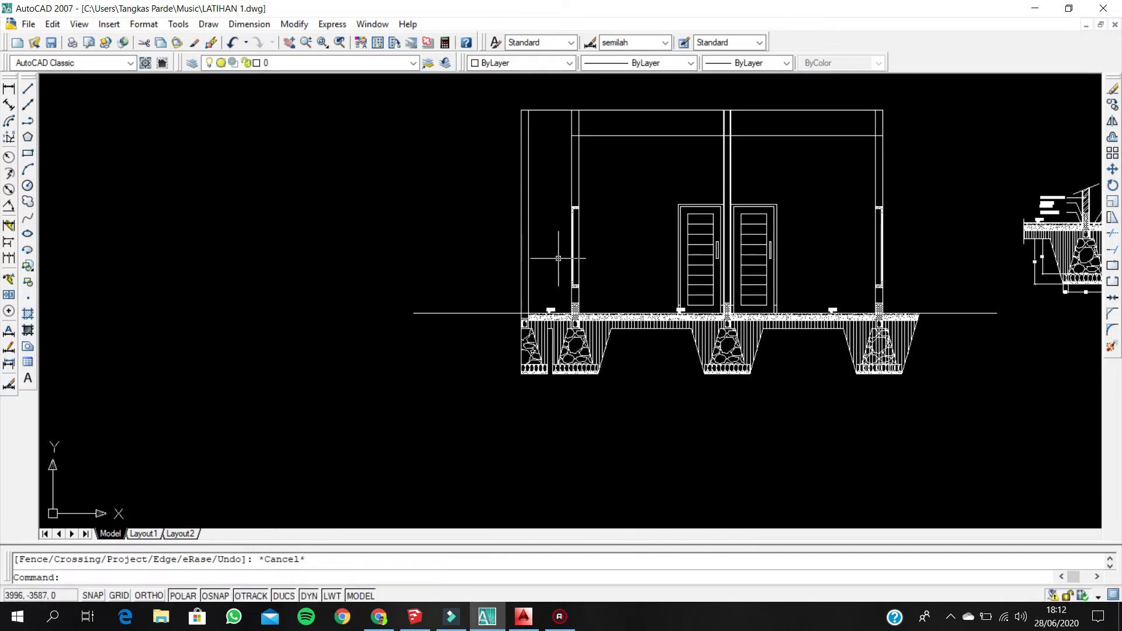
middle_click_drag(524, 306, 487, 367)
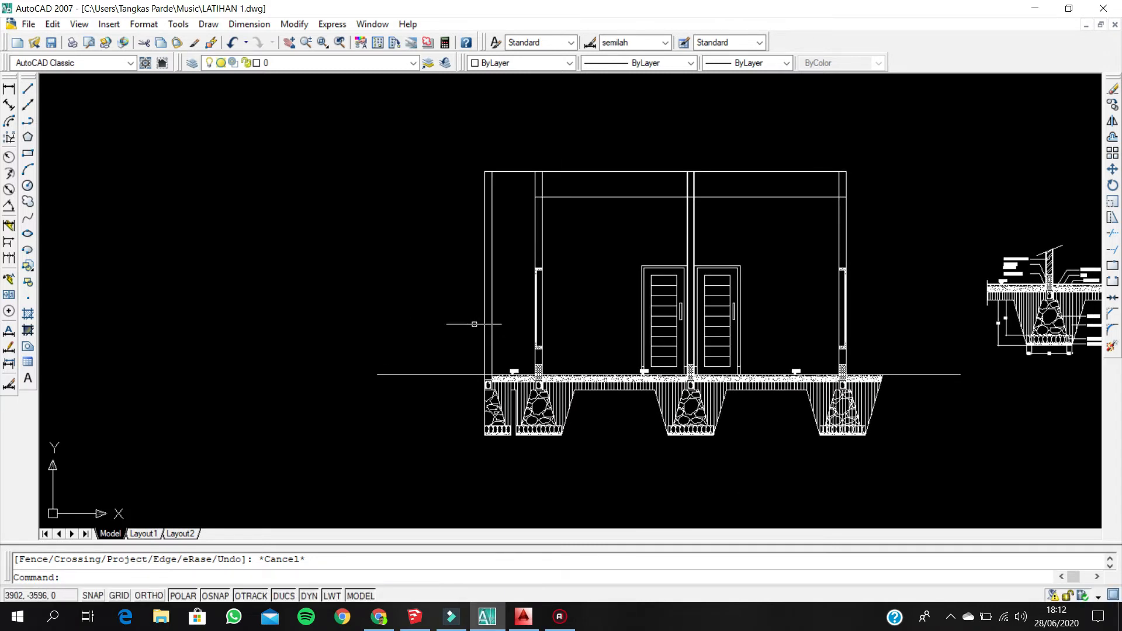
- Switch to the SketchUp model and measure the rear yard wall's height from its base line to its top edge
left_click(415, 619)
scroll(570, 307, "down", 6)
middle_click_drag(505, 313, 654, 292)
middle_click_drag(450, 327, 521, 382)
scroll(523, 386, "down", 5)
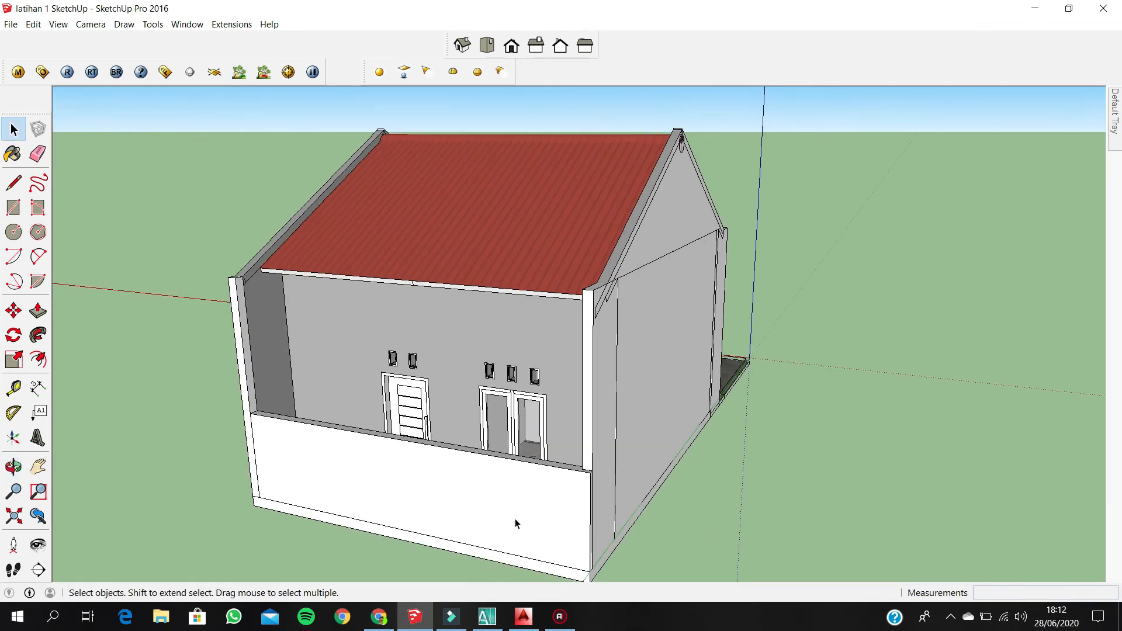
scroll(515, 519, "up", 3)
middle_click_drag(403, 493, 361, 483)
scroll(364, 529, "up", 2)
scroll(364, 531, "up", 1)
key("t")
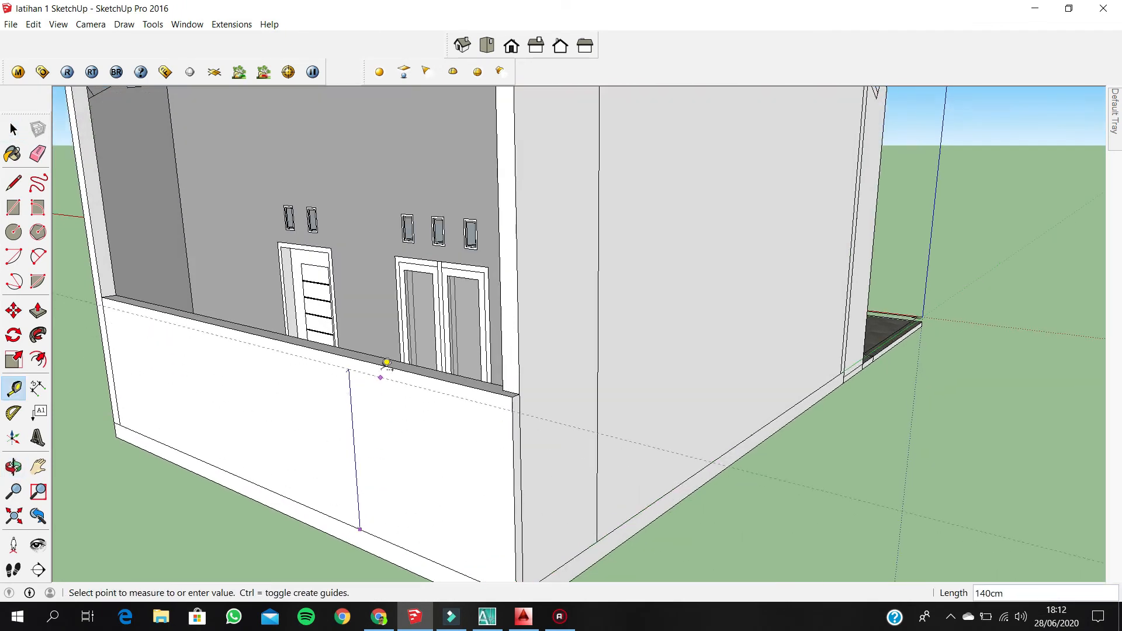
- Dimension the rear yard wall's height at its outer corner in the model
scroll(400, 384, "down", 3)
scroll(387, 434, "down", 1)
middle_click_drag(423, 410, 370, 381)
key("space")
scroll(380, 458, "up", 2)
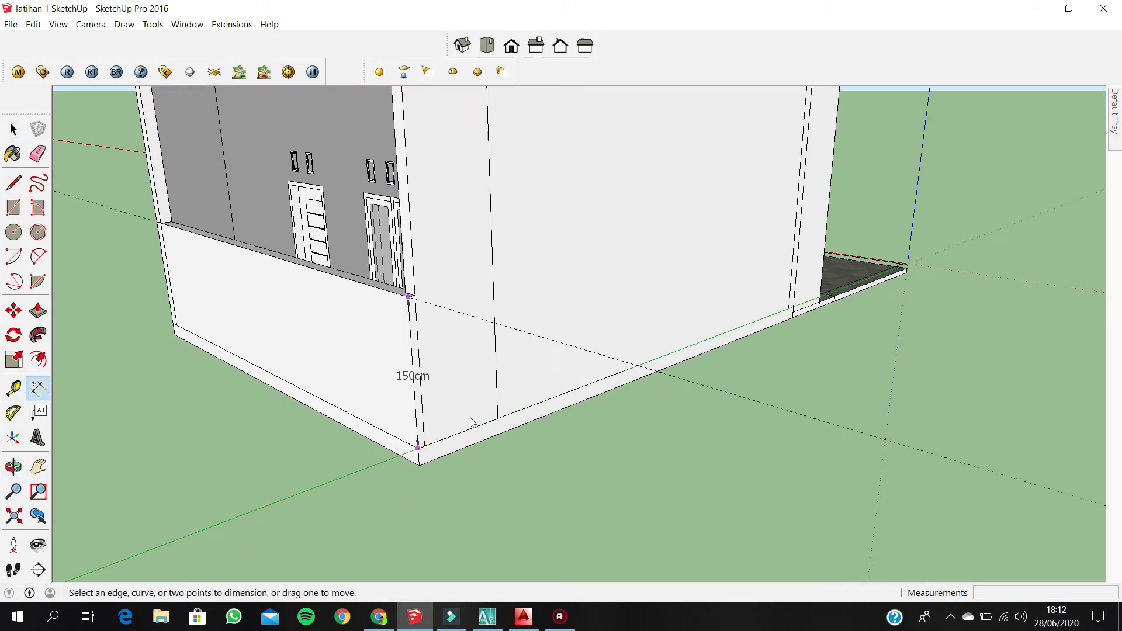
key("space")
scroll(436, 464, "down", 3)
- Switch back to AutoCAD and copy the ground line 150 units straight up across the building section
left_click(497, 619)
scroll(502, 368, "up", 3)
left_click(412, 370)
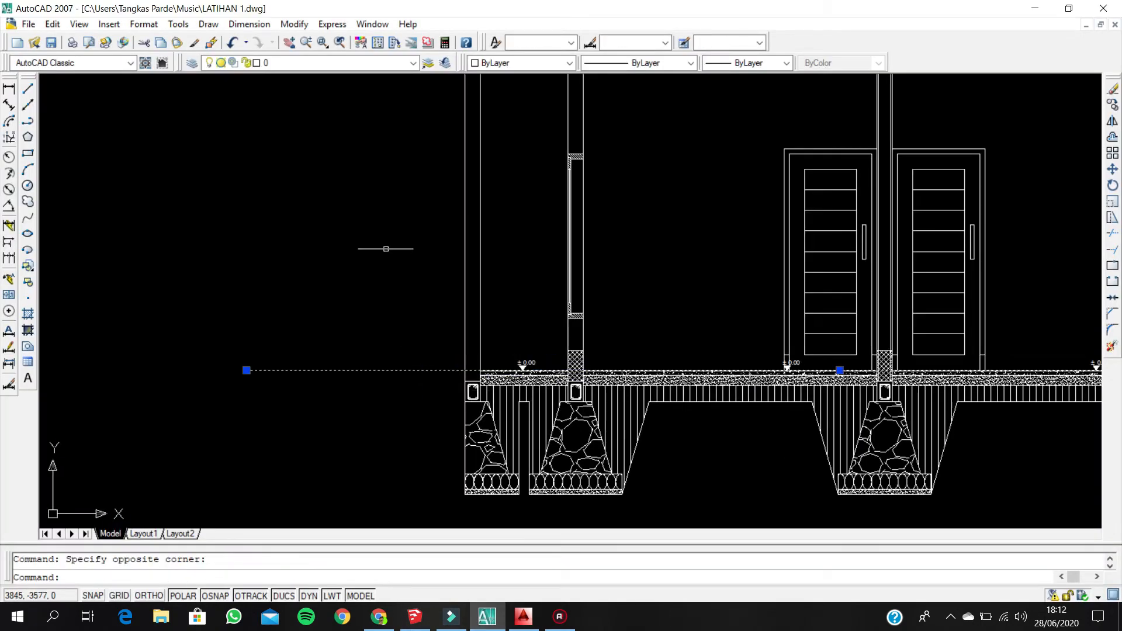
right_click(377, 208)
left_click(415, 376)
left_click(410, 347)
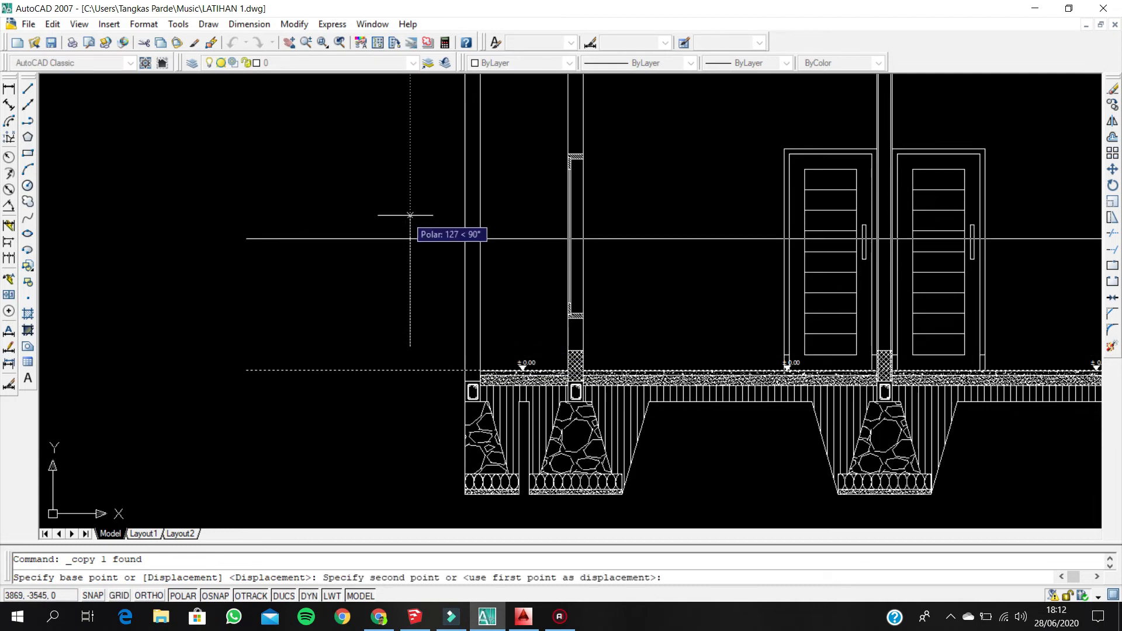
type("150")
key("Return")
scroll(447, 330, "down", 5)
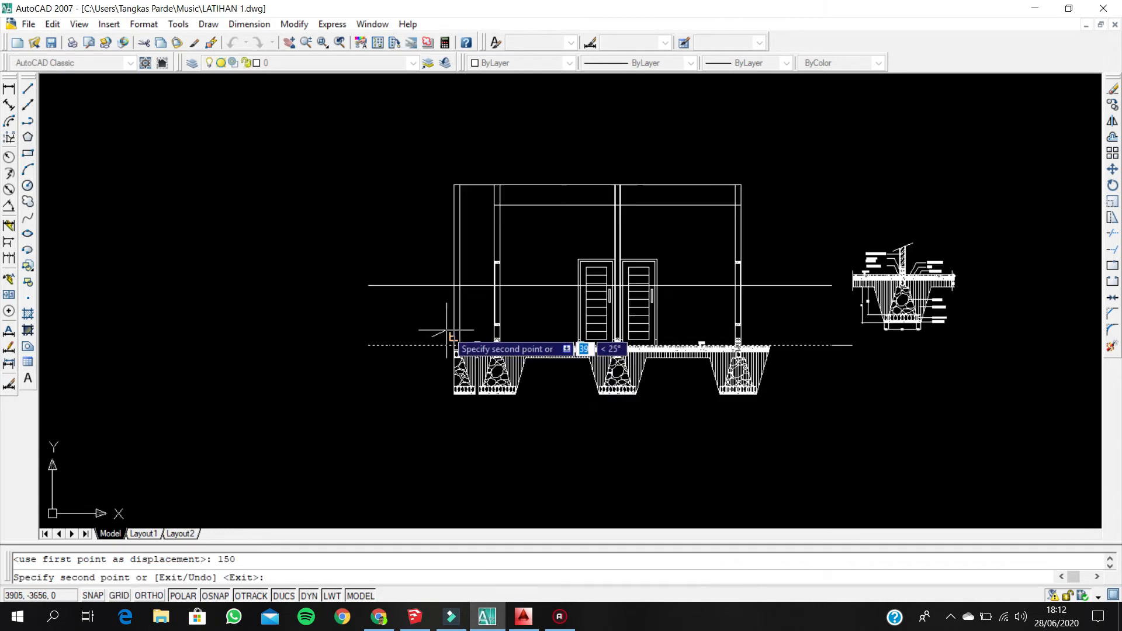
key("Escape")
- Trim both vertical lines of the rear yard wall above the copied horizontal line
scroll(472, 245, "up", 2)
scroll(474, 256, "up", 1)
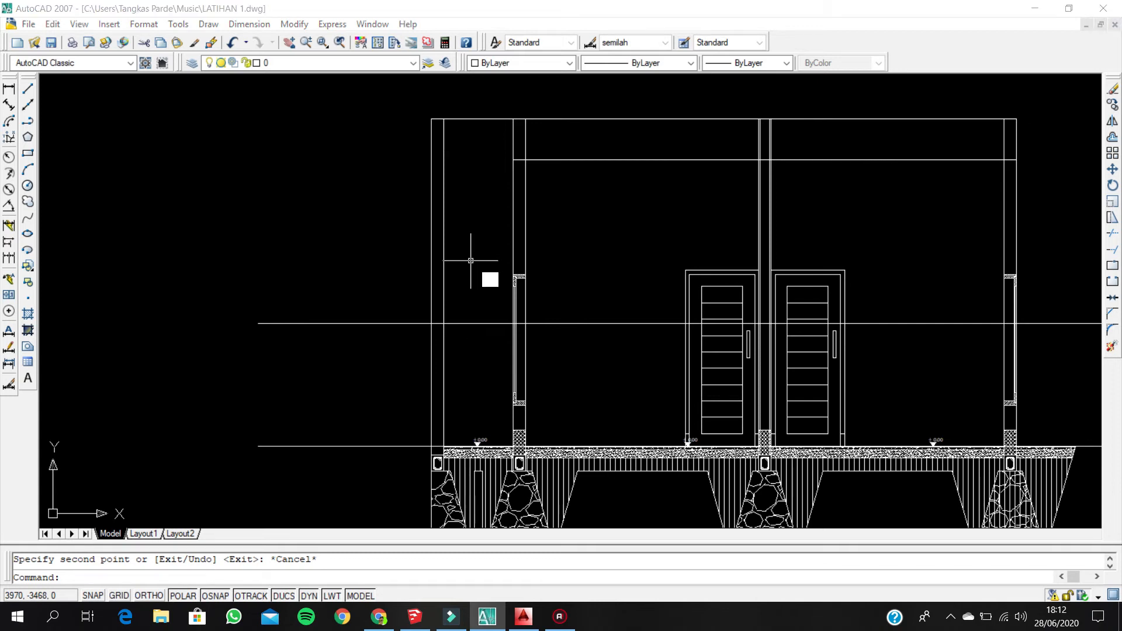
type("tr")
key("Return")
key("Return")
left_click(470, 261)
left_click(383, 253)
key("Escape")
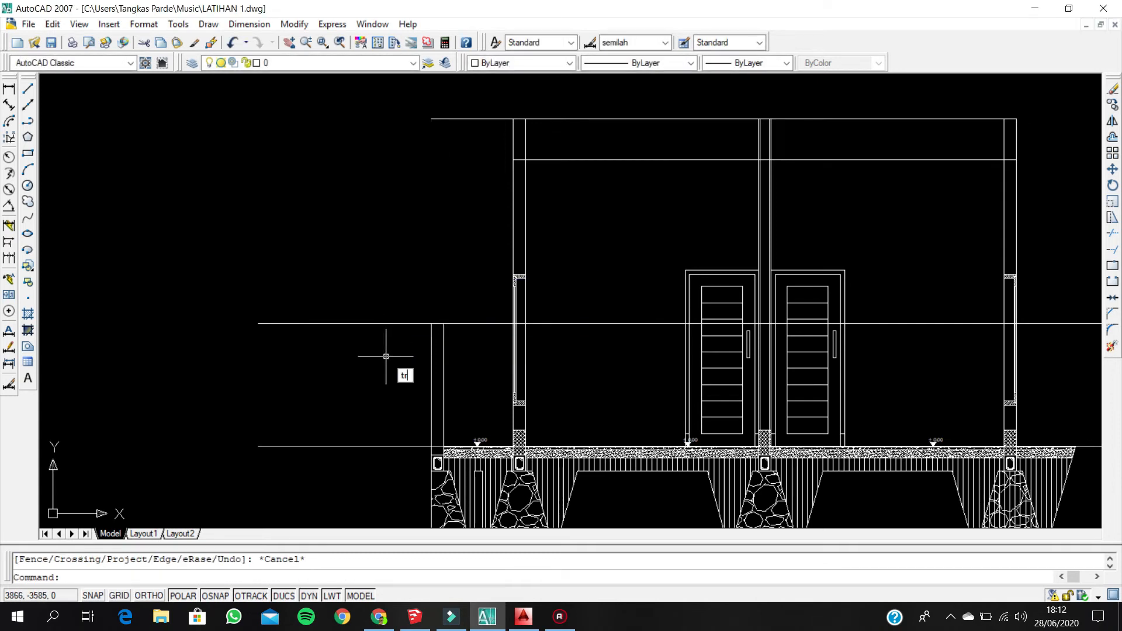
- Try to trim the copied horizontal line's end outside the rear yard wall, and undo that trim
type("tr")
key("Return")
key("Return")
left_click(378, 360)
left_click(346, 276)
key("Escape")
key("ctrl+z")
- Trim the copied horizontal line to the rear yard wall's thickness and remove its leftover across the bedrooms
scroll(451, 339, "up", 5)
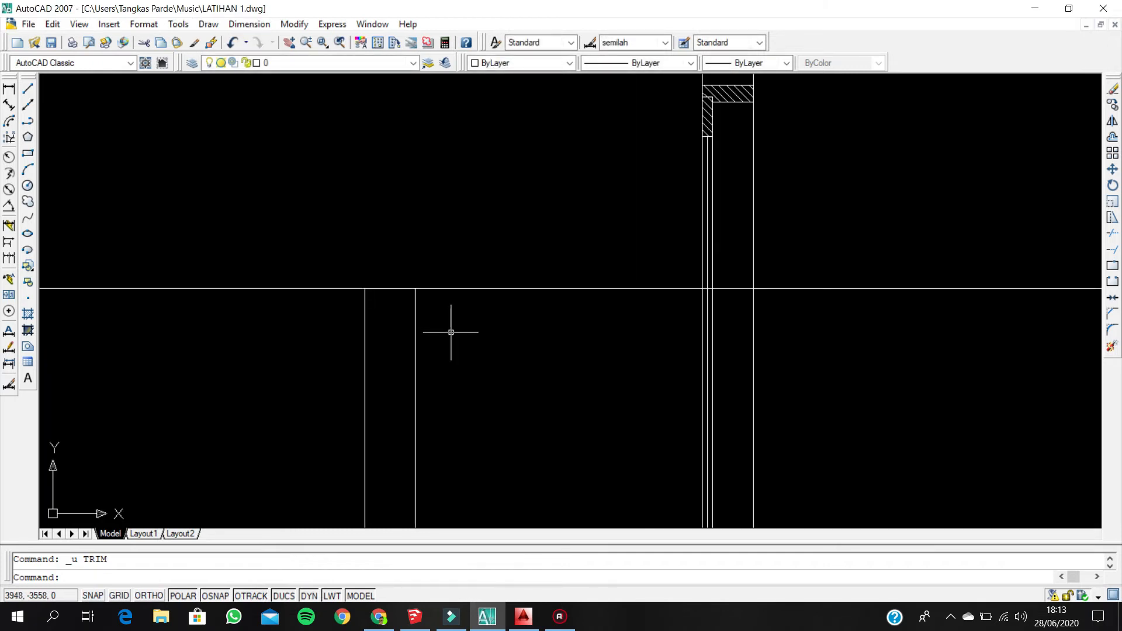
type("tr")
key("Return")
key("Return")
left_click(485, 288)
left_click(311, 347)
left_click(296, 251)
scroll(316, 264, "down", 6)
key("Escape")
left_click(420, 284)
key("Escape")
- Trim the part of the section's top line that projects beyond the rear bedroom wall's outer face
scroll(370, 146, "up", 2)
type("tr")
key("Return")
key("Return")
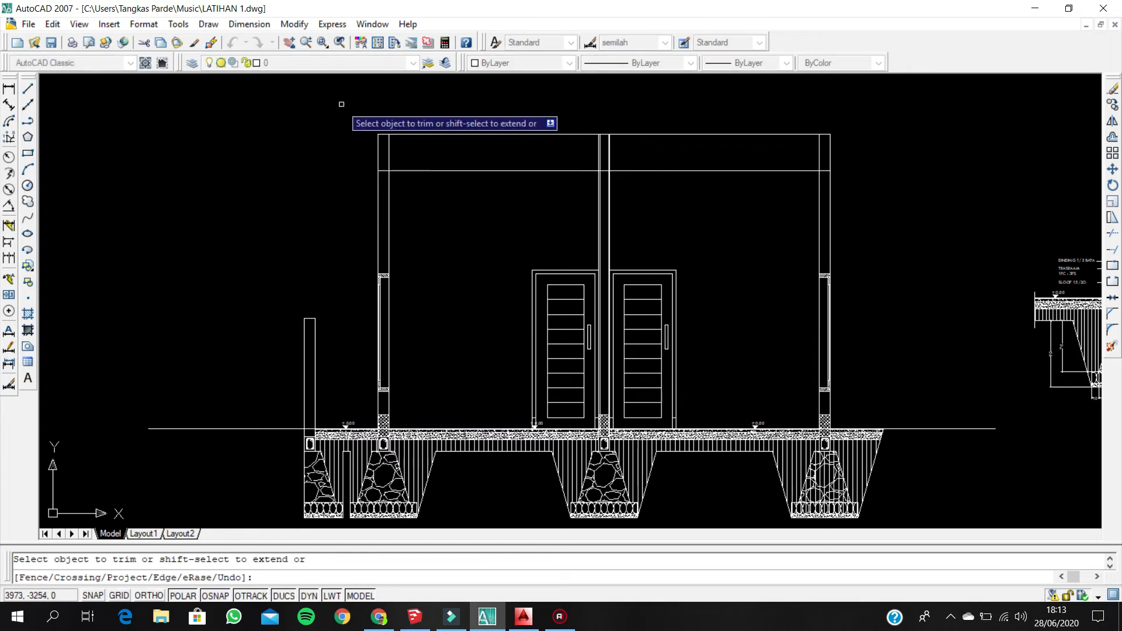
scroll(328, 299, "down", 2)
key("Escape")
scroll(335, 380, "up", 3)
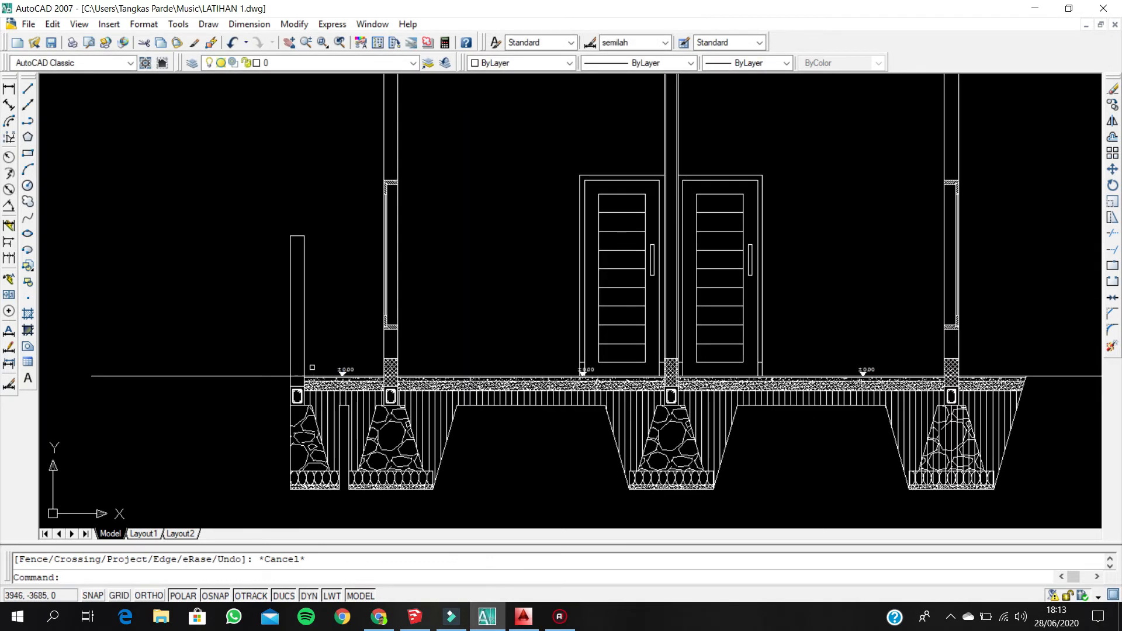
scroll(454, 230, "down", 4)
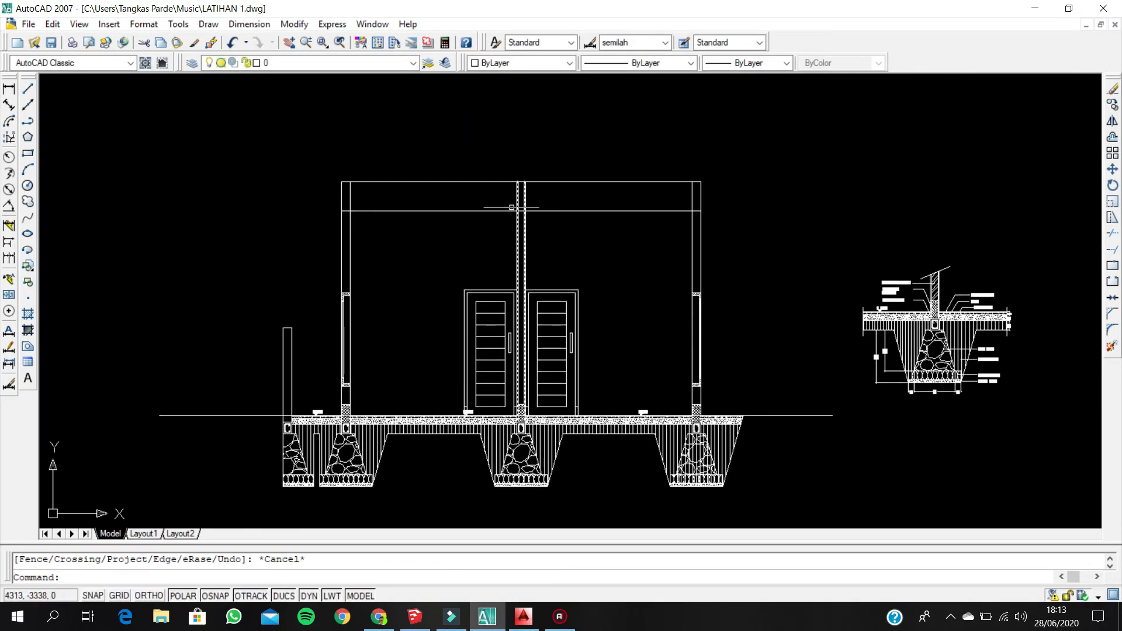
- Trim the ceiling line where it crosses the middle wall between the two bedrooms
scroll(512, 204, "up", 5)
type("tr")
key("Return")
scroll(462, 222, "up", 6)
key("Return")
left_click(456, 226)
left_click(402, 225)
left_click(669, 225)
scroll(604, 236, "down", 2)
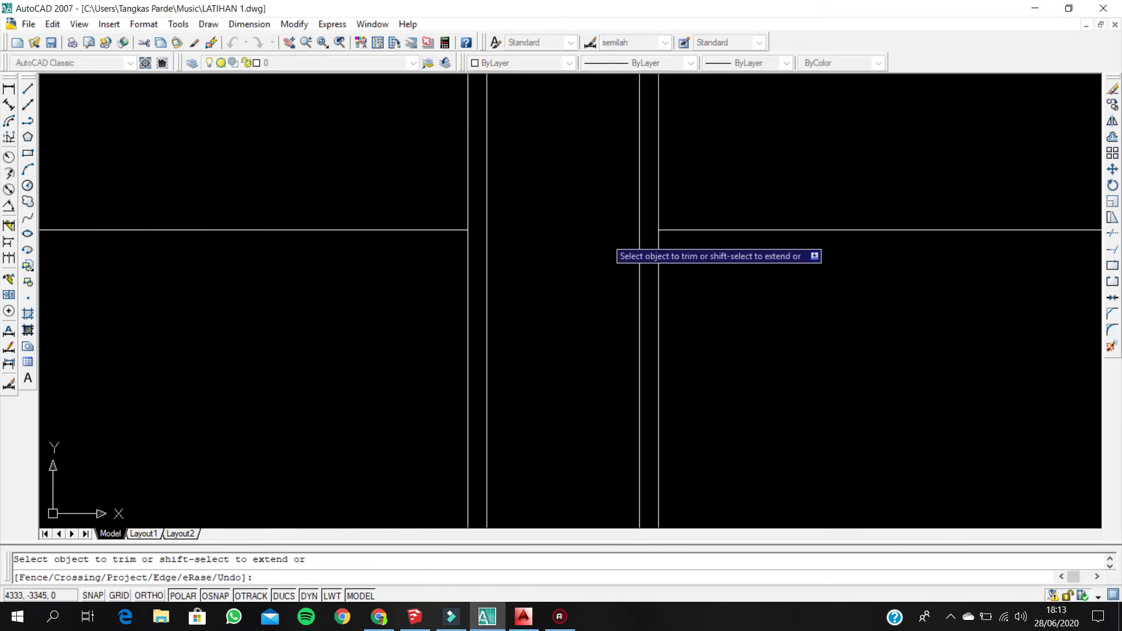
- Trim the ceiling line's ends back to the inner faces of the rear and front bedroom walls
scroll(614, 250, "down", 3)
scroll(202, 279, "up", 4)
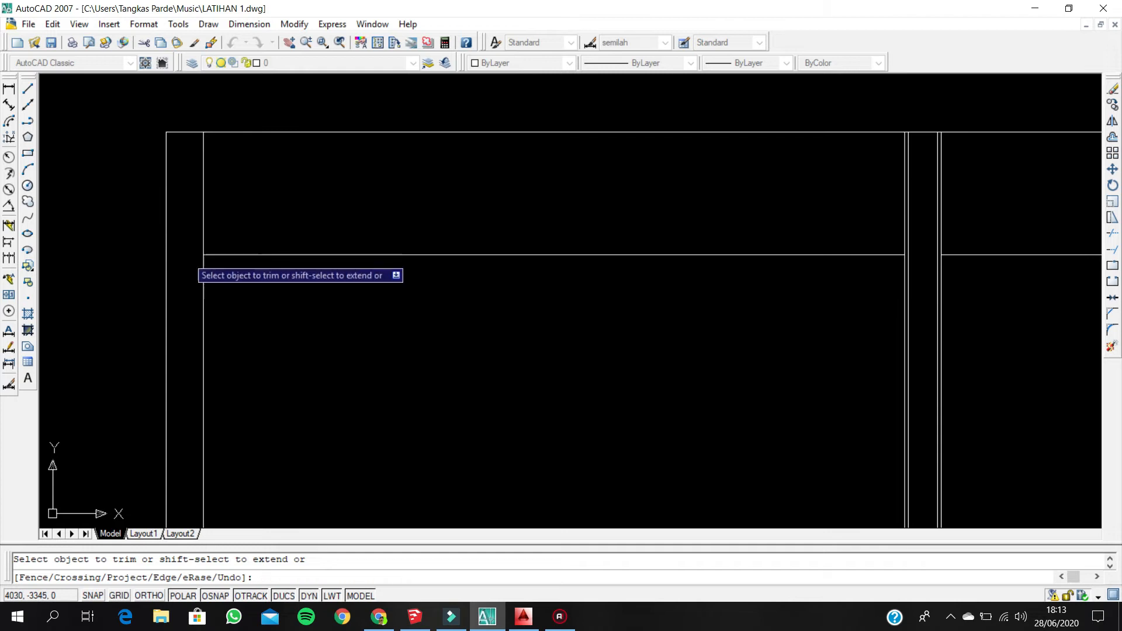
scroll(719, 274, "down", 5)
scroll(830, 280, "up", 6)
scroll(780, 278, "down", 9)
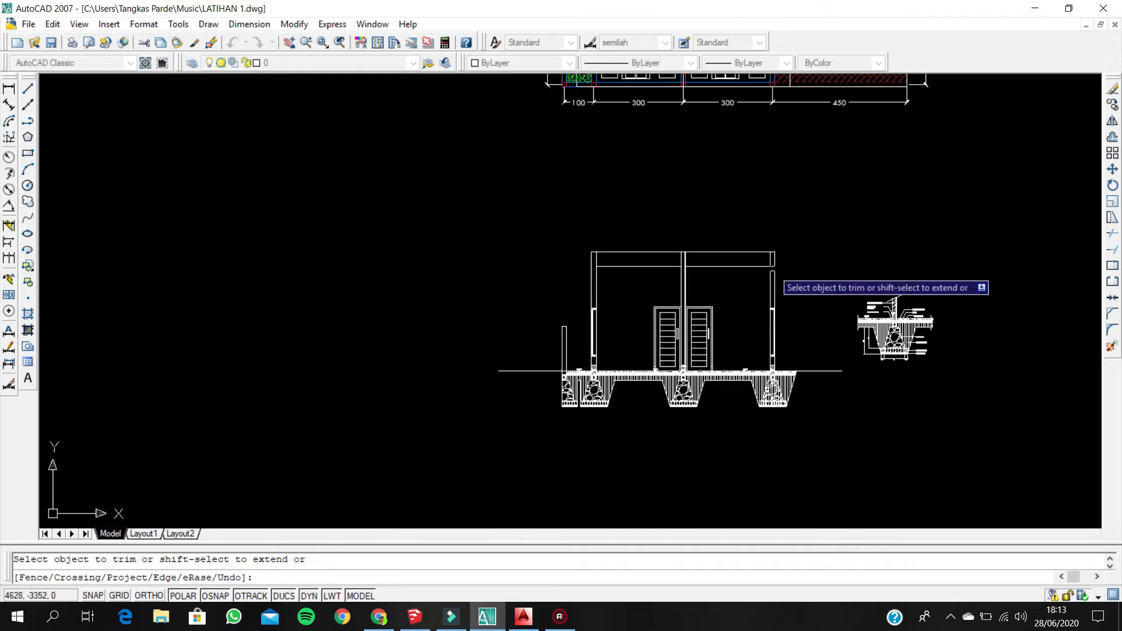
key("Escape")
middle_click_drag(669, 268, 587, 253)
middle_click_drag(633, 196, 607, 232)
scroll(526, 286, "up", 7)
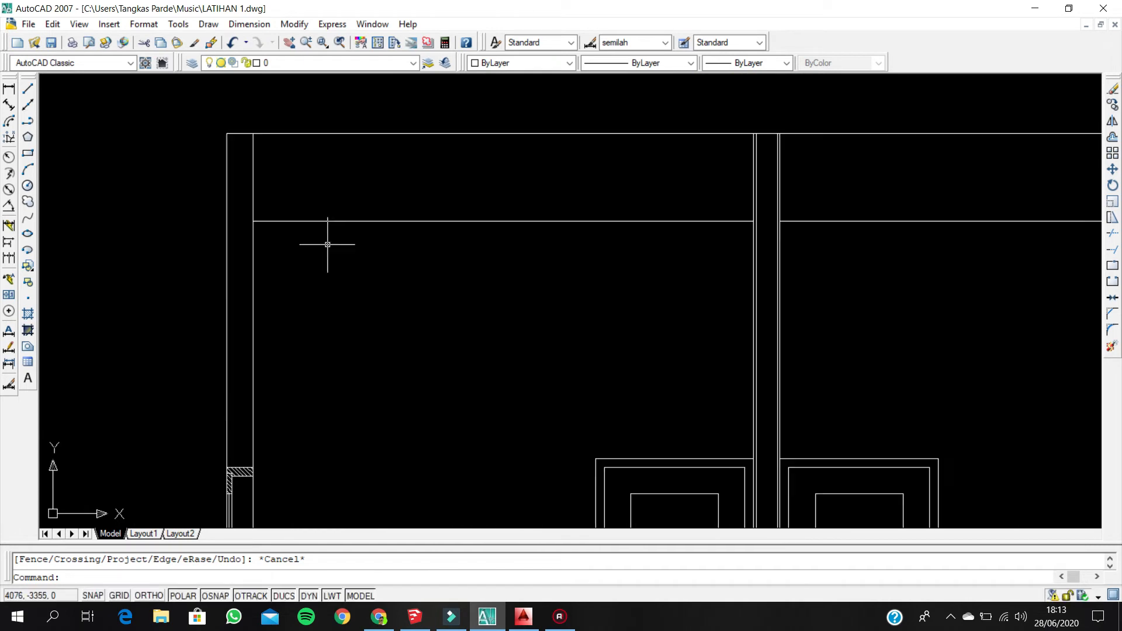
scroll(420, 247, "down", 8)
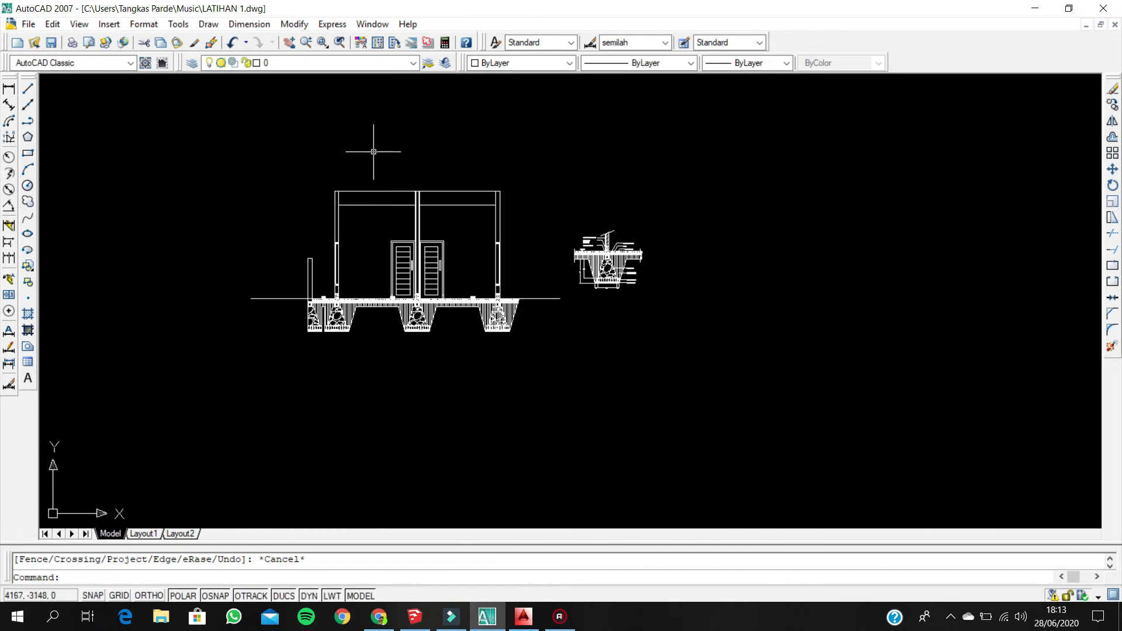
mouse_move(454, 180)
middle_mouse_down()
mouse_move(471, 203)
mouse_move(487, 323)
middle_mouse_up()
scroll(393, 354, "up", 3)
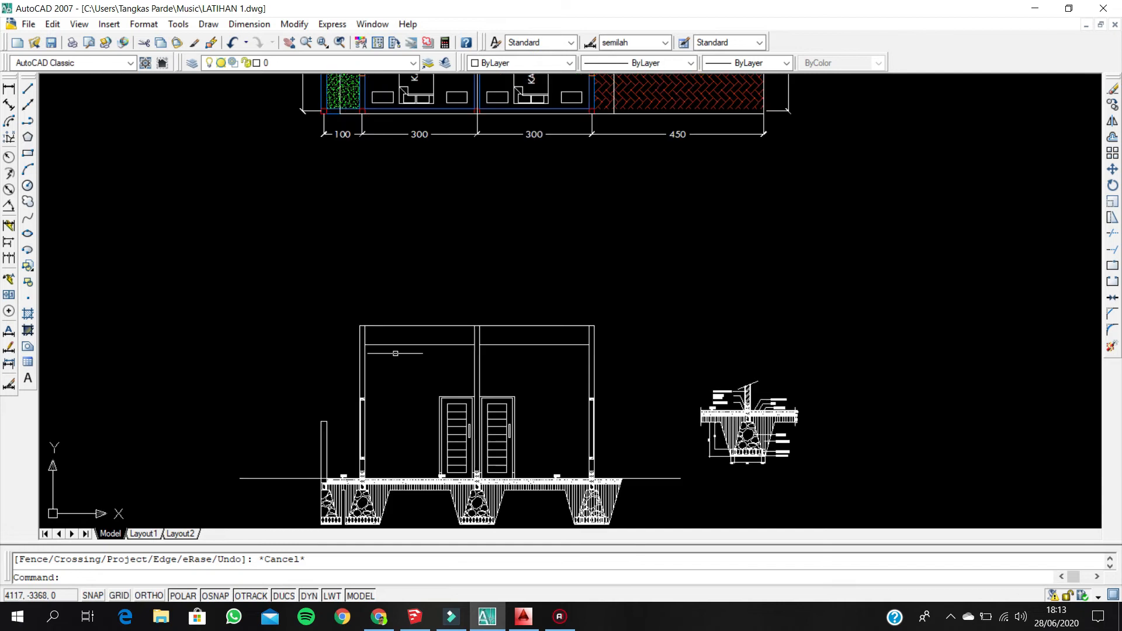
- Draw a rectangle across the wall top beneath one end of the roof truss drawing, and erase it
scroll(344, 330, "down", 8)
middle_click_drag(344, 251, 398, 463)
scroll(298, 208, "up", 9)
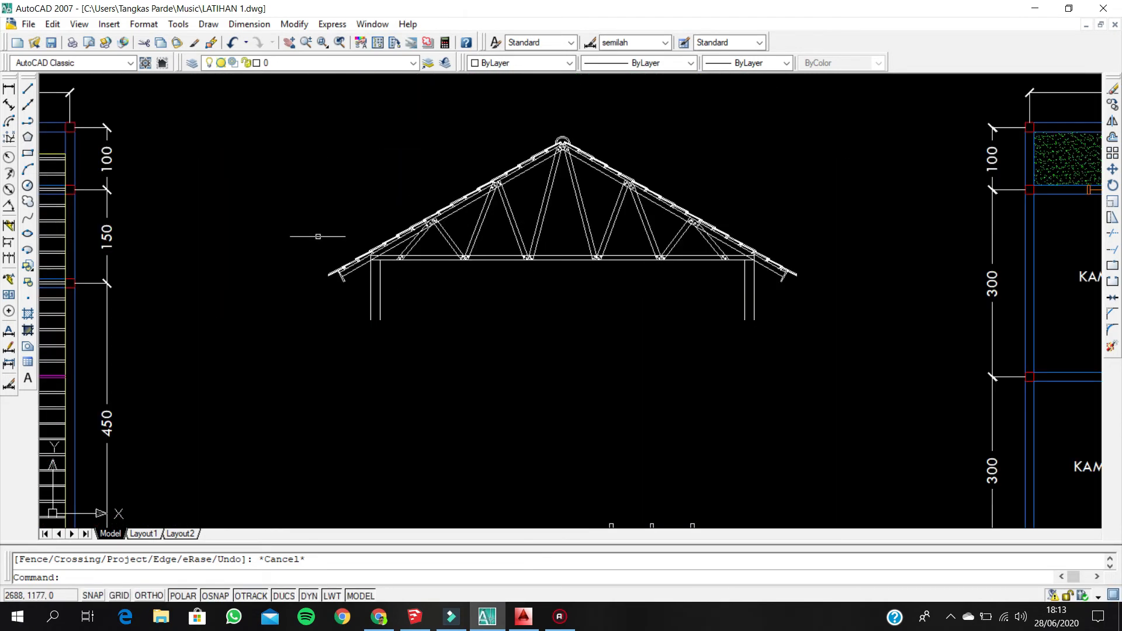
scroll(401, 289, "up", 5)
scroll(353, 206, "up", 5)
type("rec")
key("Return")
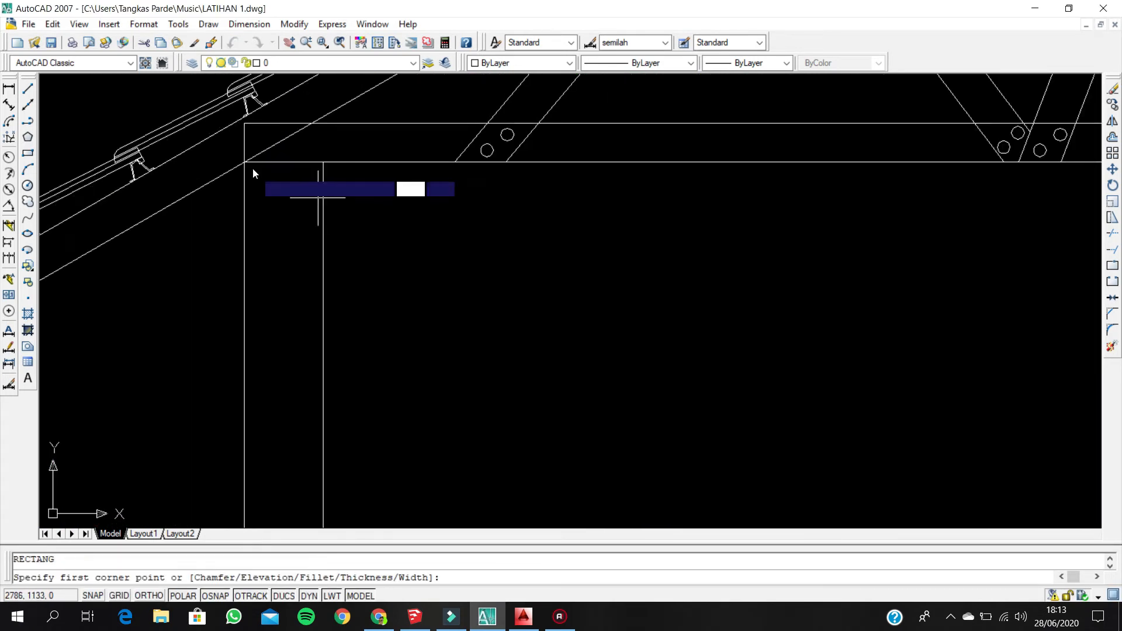
left_click(243, 162)
left_click(324, 266)
scroll(302, 294, "down", 6)
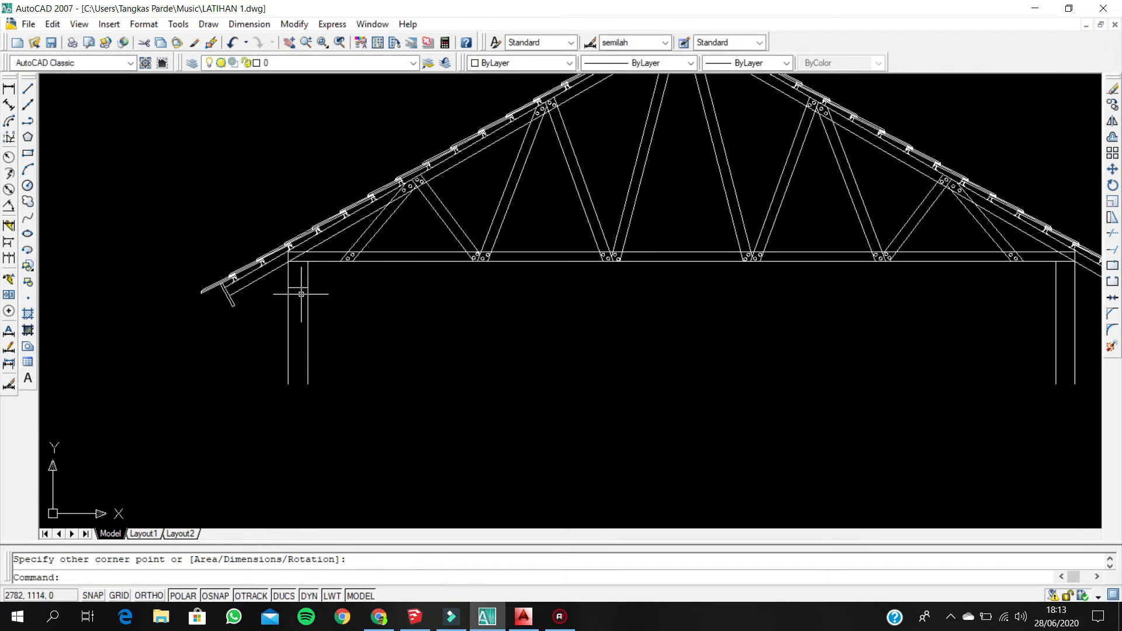
key("Delete")
- Examine the building section's wall tops and the reinforced tie beam above the rear bedroom wall's foundation
scroll(290, 270, "down", 8)
scroll(402, 407, "up", 6)
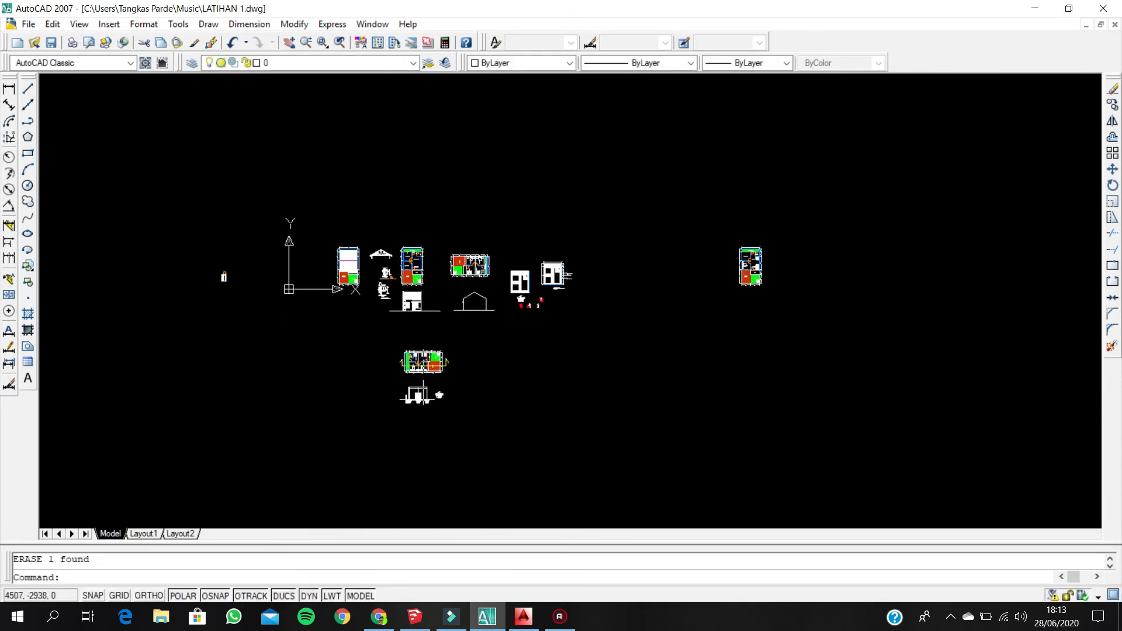
scroll(402, 407, "up", 5)
scroll(393, 298, "down", 2)
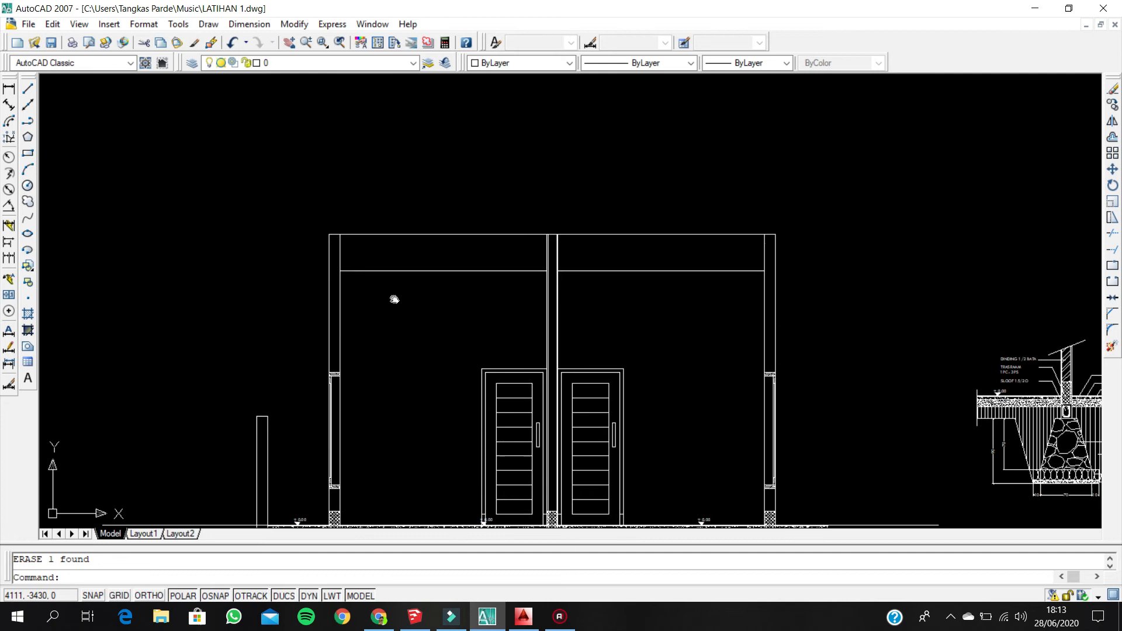
scroll(394, 412, "down", 3)
scroll(394, 412, "up", 7)
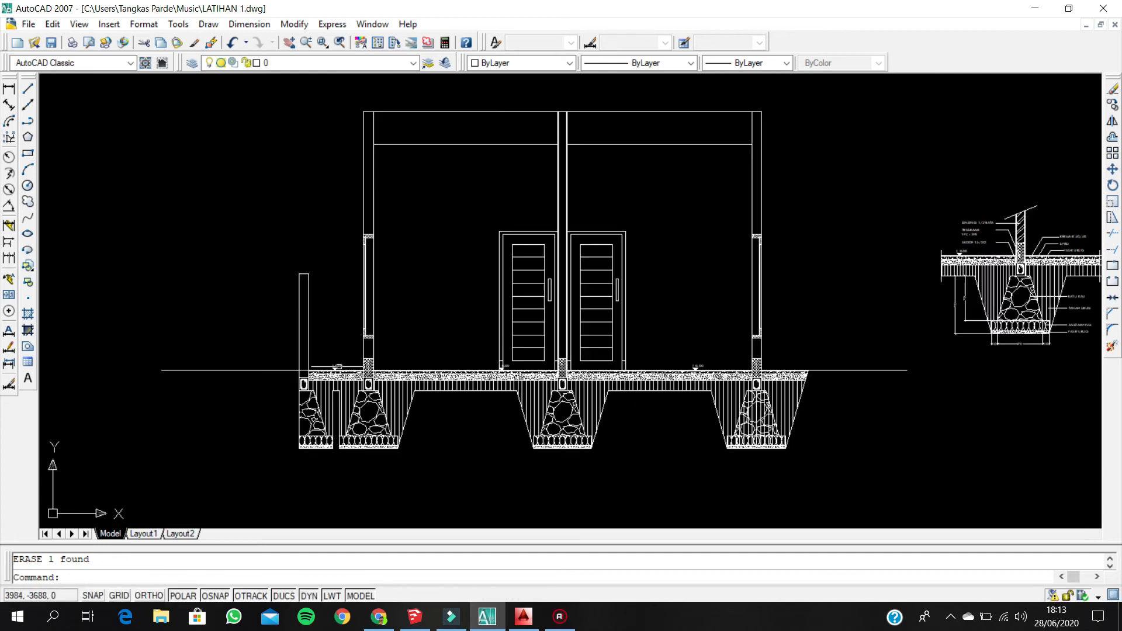
scroll(395, 412, "up", 2)
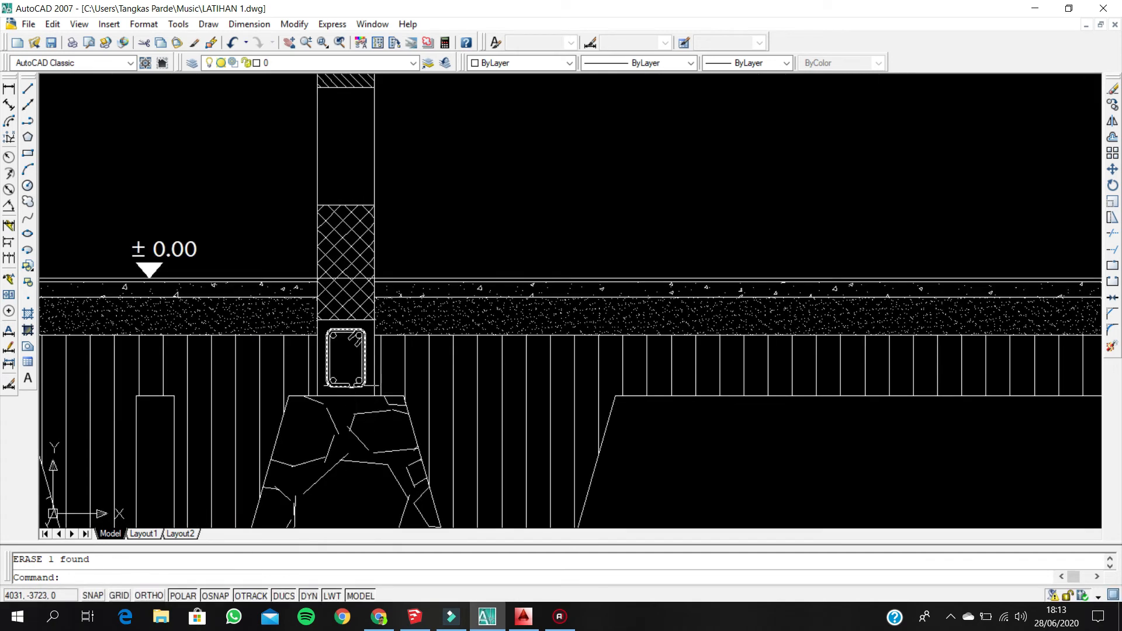
scroll(339, 385, "down", 8)
middle_click_drag(649, 341, 580, 358)
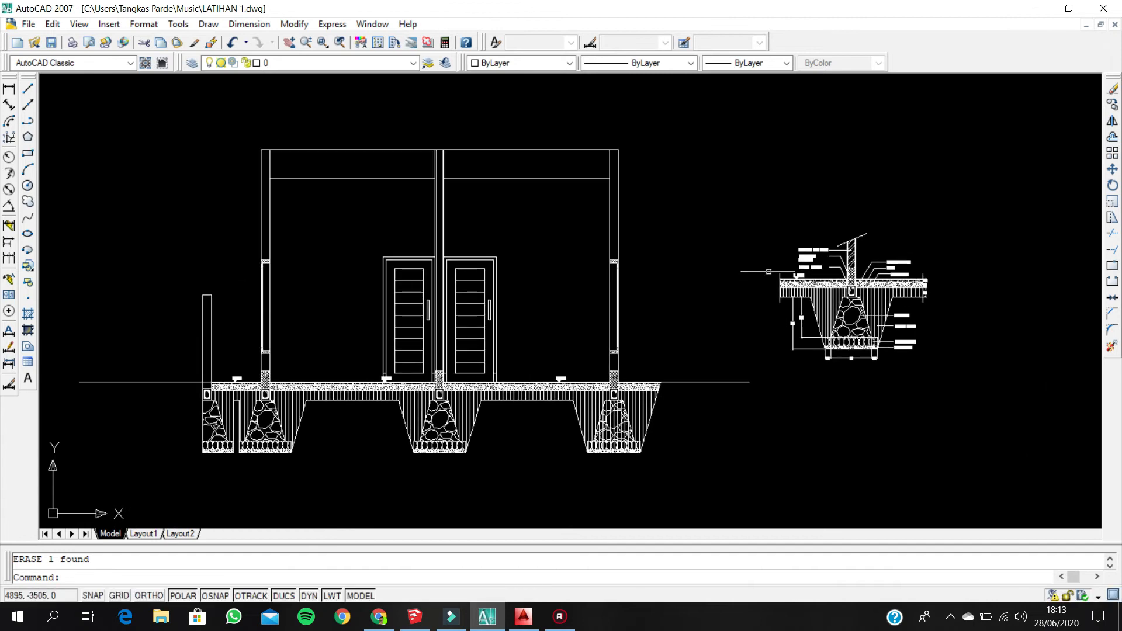
- Copy the tie beam outline with its reinforcement from the separate foundation detail to the top of the rear bedroom wall
scroll(835, 267, "up", 6)
scroll(823, 273, "down", 8)
middle_click_drag(681, 299, 467, 300)
scroll(468, 301, "up", 2)
scroll(586, 305, "up", 6)
left_click(521, 310)
scroll(520, 321, "up", 3)
left_click(511, 340)
left_click(524, 378)
left_click(403, 308)
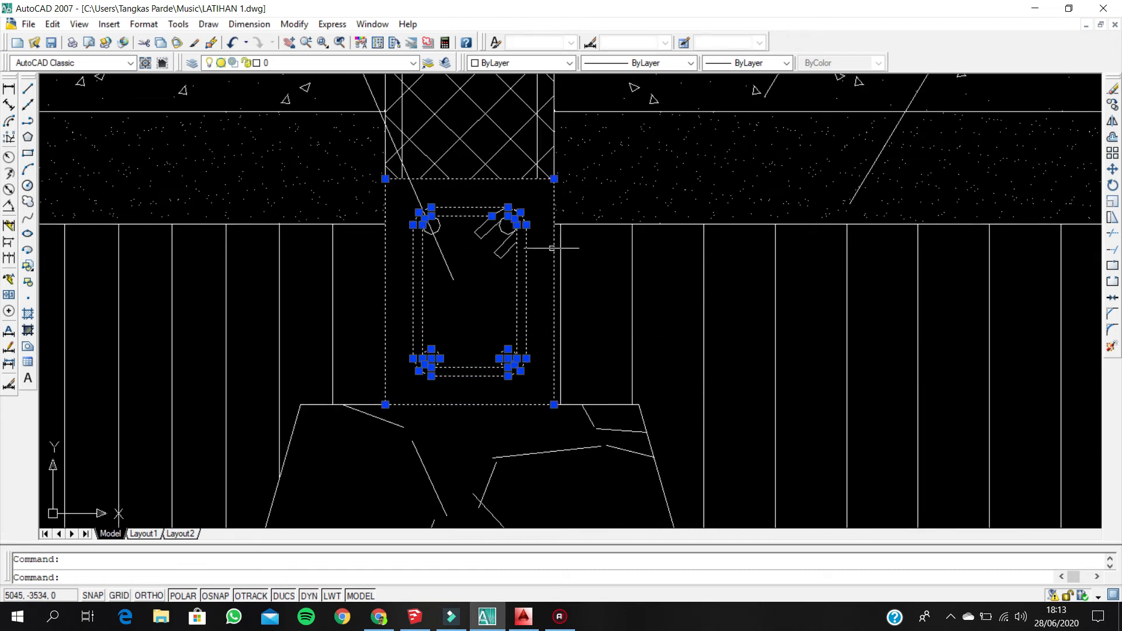
left_click(520, 263)
left_click(471, 212)
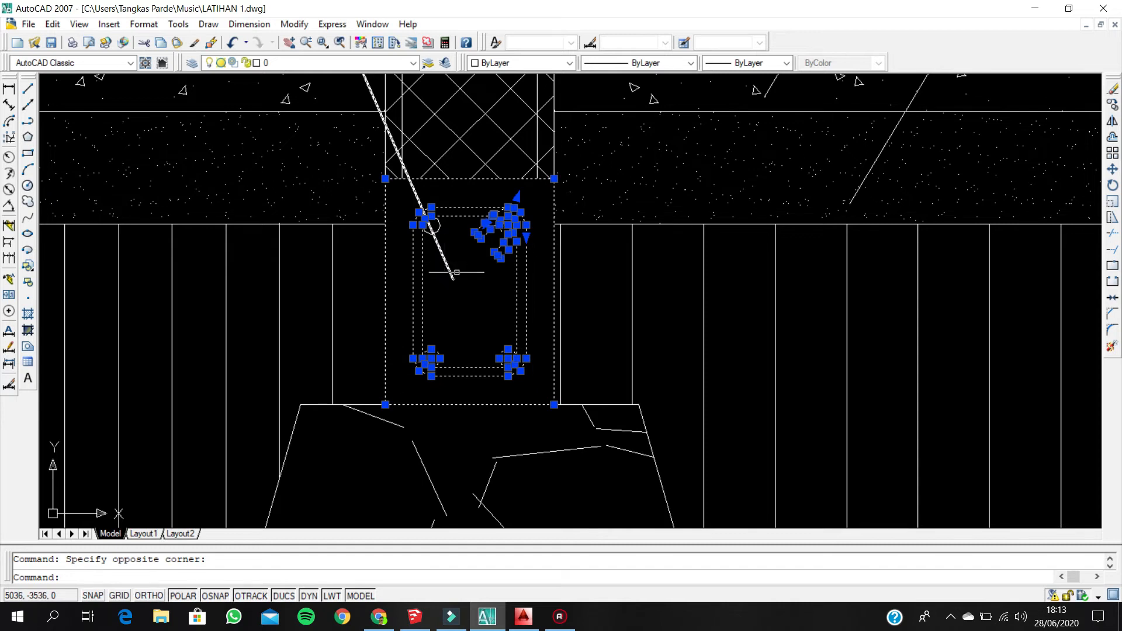
middle_click_drag(456, 272, 506, 300)
key("Return")
left_click(435, 206)
scroll(558, 323, "down", 5)
scroll(558, 323, "down", 5)
scroll(468, 175, "up", 8)
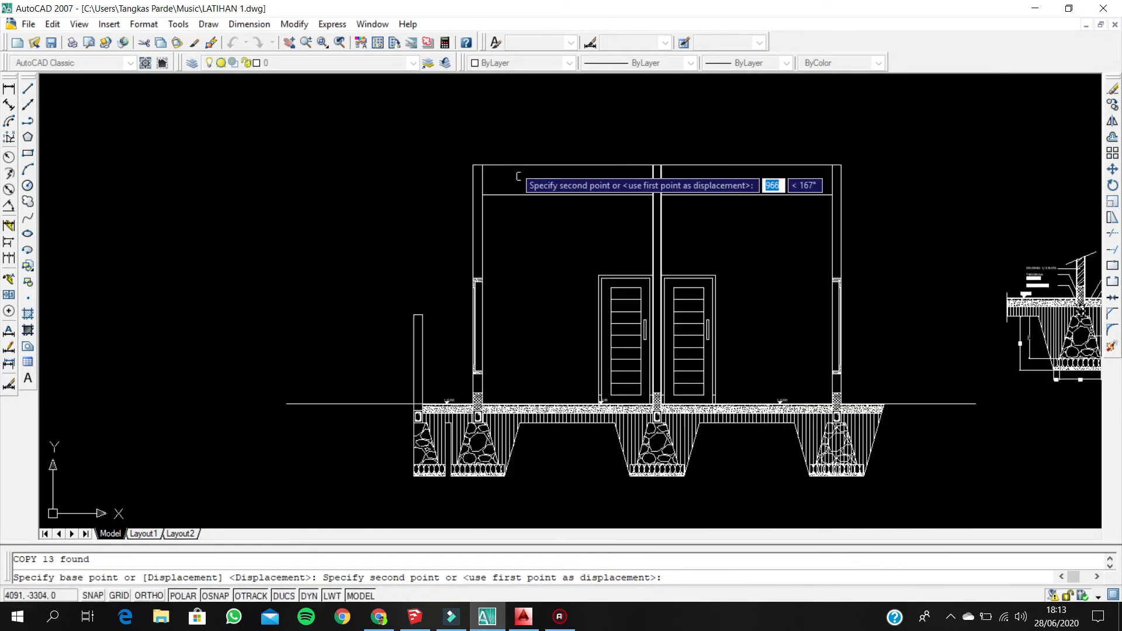
left_click(446, 148)
- Place further copies of the reinforced beam at the tops of the middle wall and the front wall
scroll(297, 268, "down", 3)
middle_click_drag(541, 260, 215, 254)
scroll(304, 217, "up", 7)
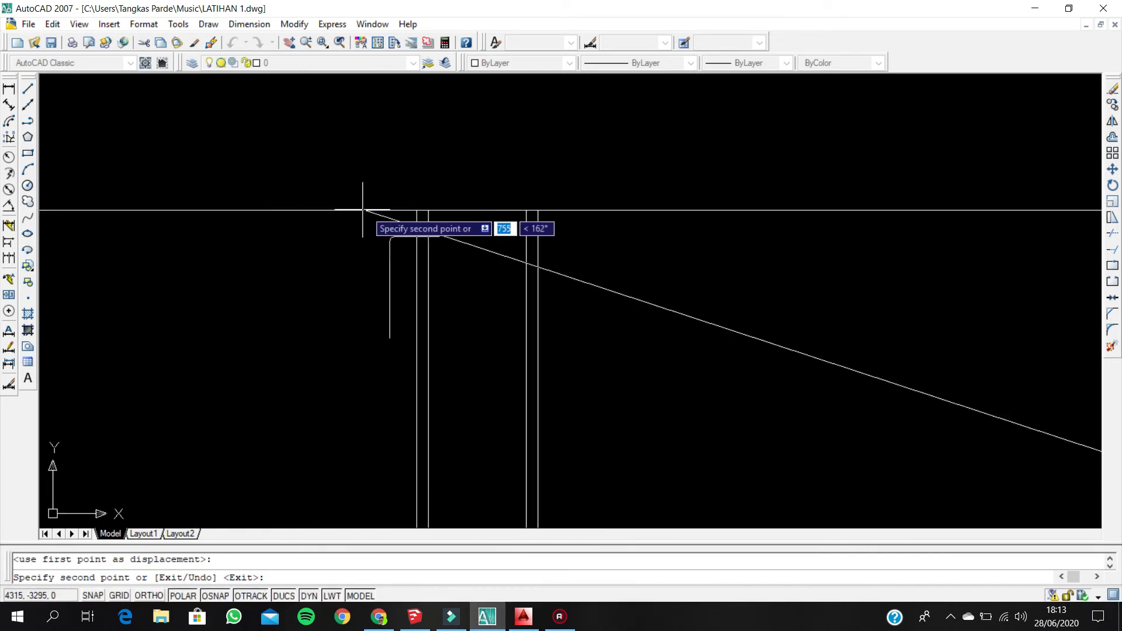
left_click(436, 209)
scroll(308, 240, "down", 8)
middle_click_drag(754, 270, 33, 297)
scroll(489, 276, "up", 4)
left_click(465, 247)
scroll(583, 285, "down", 15)
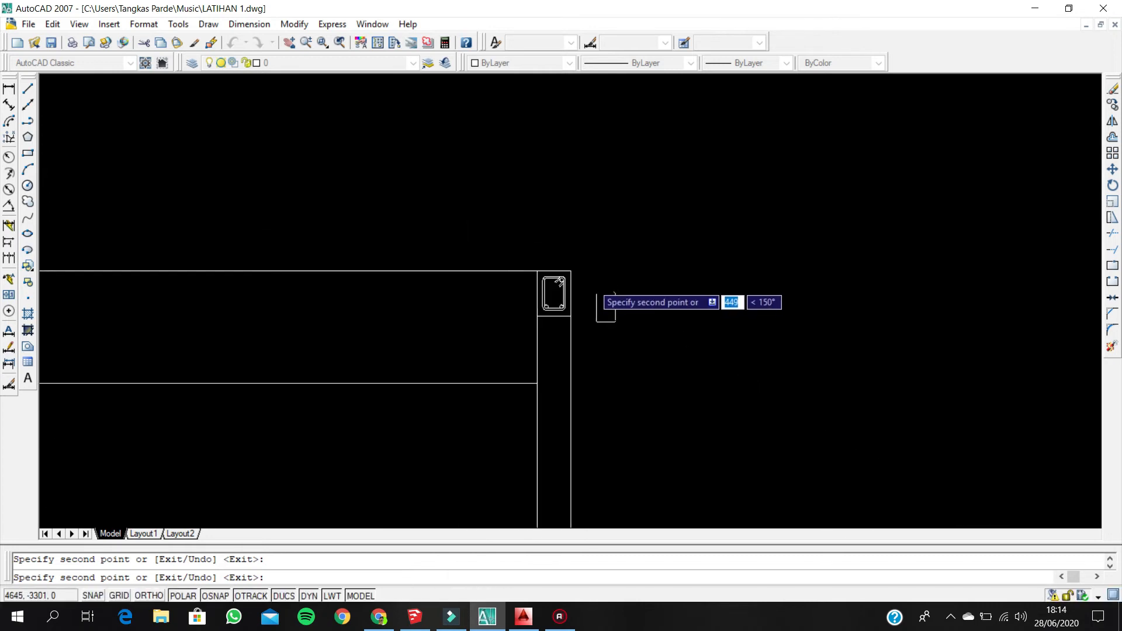
key("Escape")
- Review the wall-top beams and the roof truss drawing, and switch to the browser's YouTube video "09.AutoCAD Tutorial - Menggambar Rencana Atap Baja Ringan"
scroll(440, 286, "up", 2)
scroll(440, 287, "up", 2)
scroll(444, 304, "down", 5)
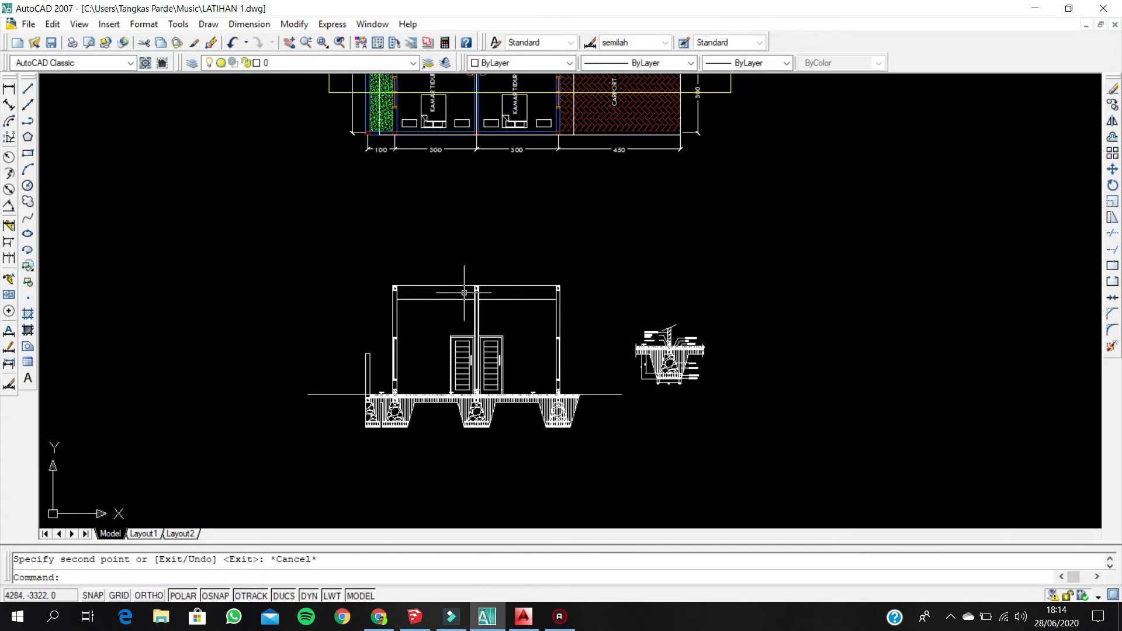
scroll(448, 324, "up", 2)
scroll(429, 319, "up", 3)
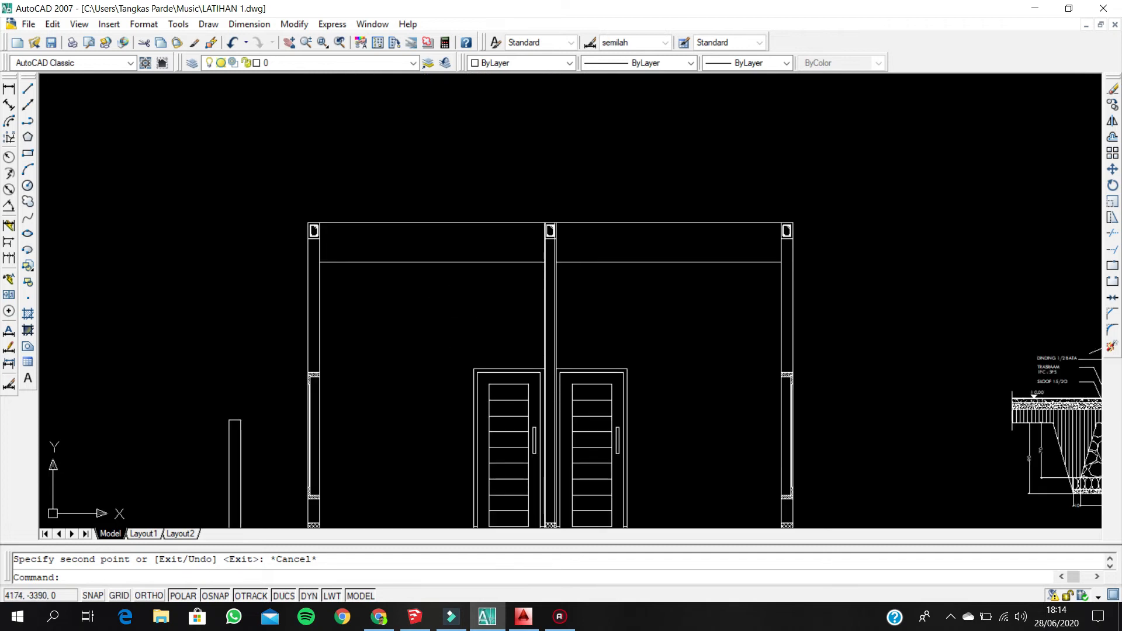
scroll(426, 296, "down", 2)
scroll(430, 285, "down", 9)
mouse_move(417, 79)
middle_mouse_down()
mouse_move(428, 180)
mouse_move(534, 230)
middle_mouse_up()
scroll(401, 176, "up", 6)
scroll(400, 175, "up", 6)
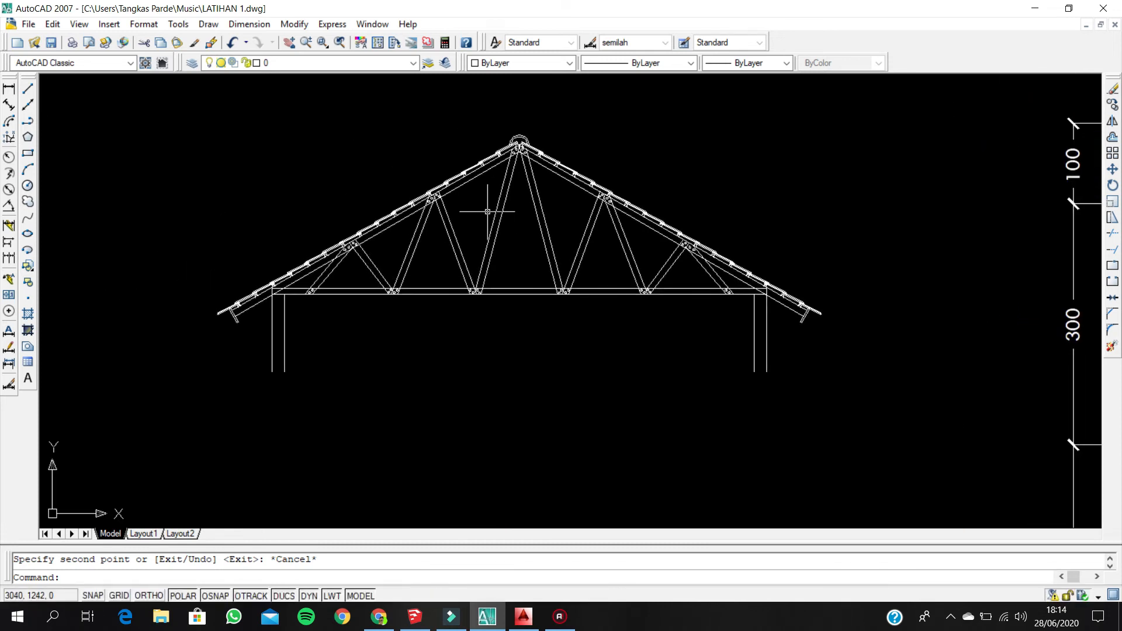
left_click(381, 610)
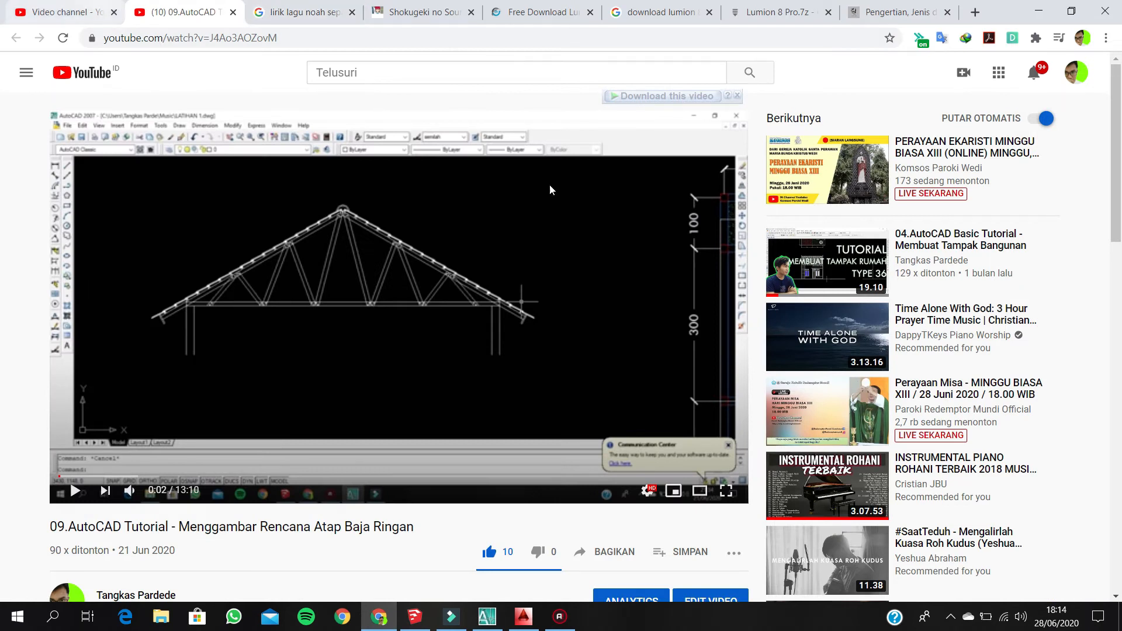
- Look up the AutoCAD Tutorial playlist from YouTube Studio's video channel page, and return to the AutoCAD drawing
left_click(108, 4)
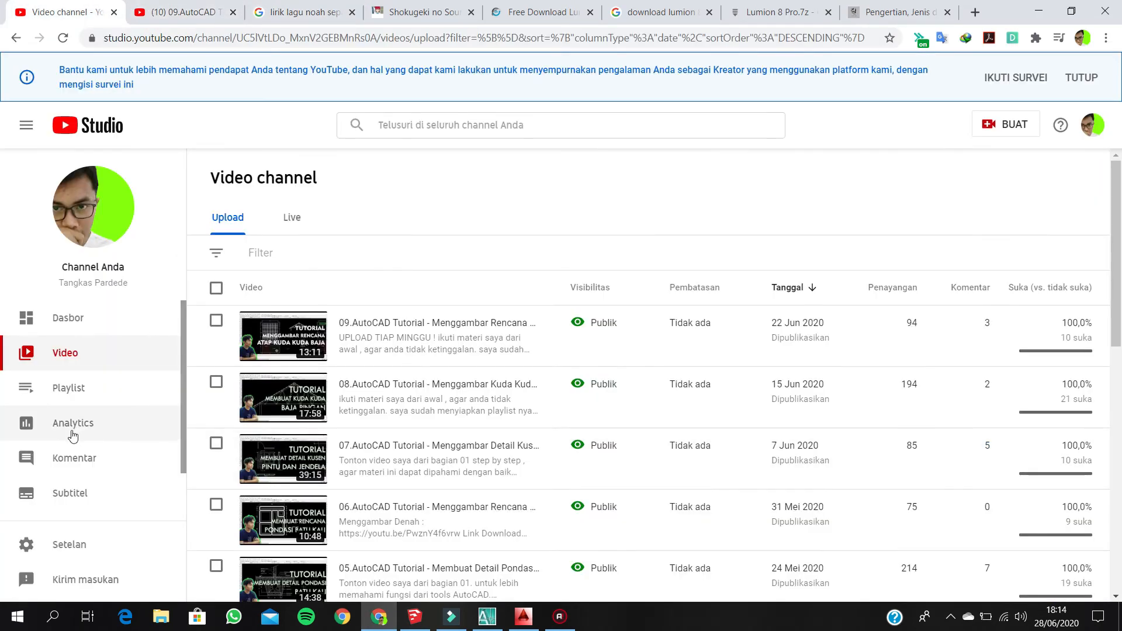
left_click(152, 388)
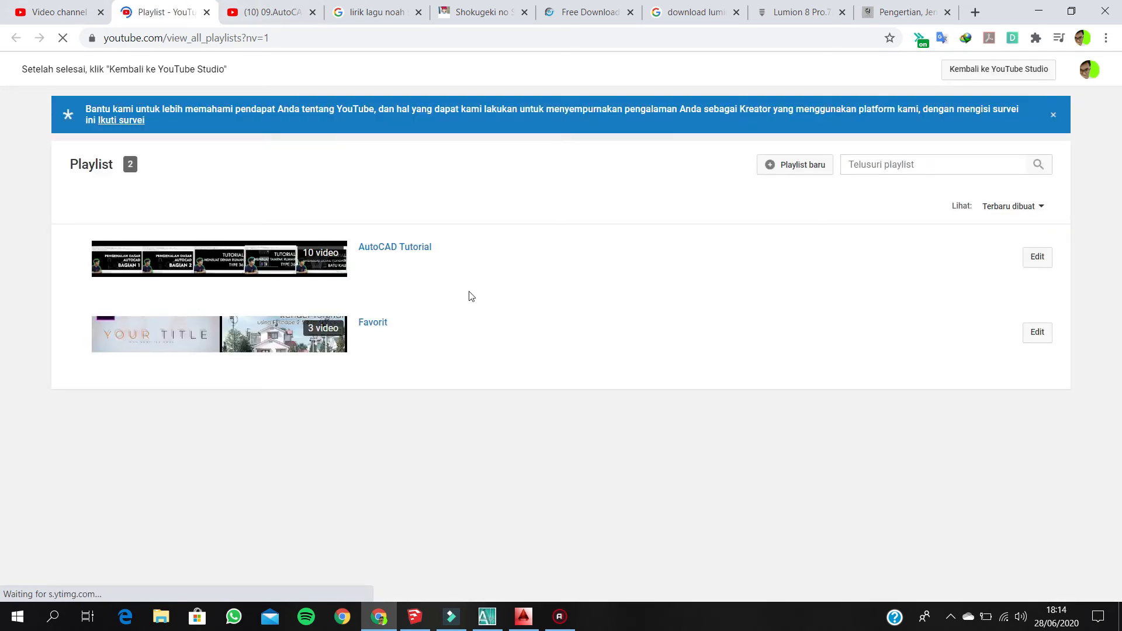
left_click(378, 253)
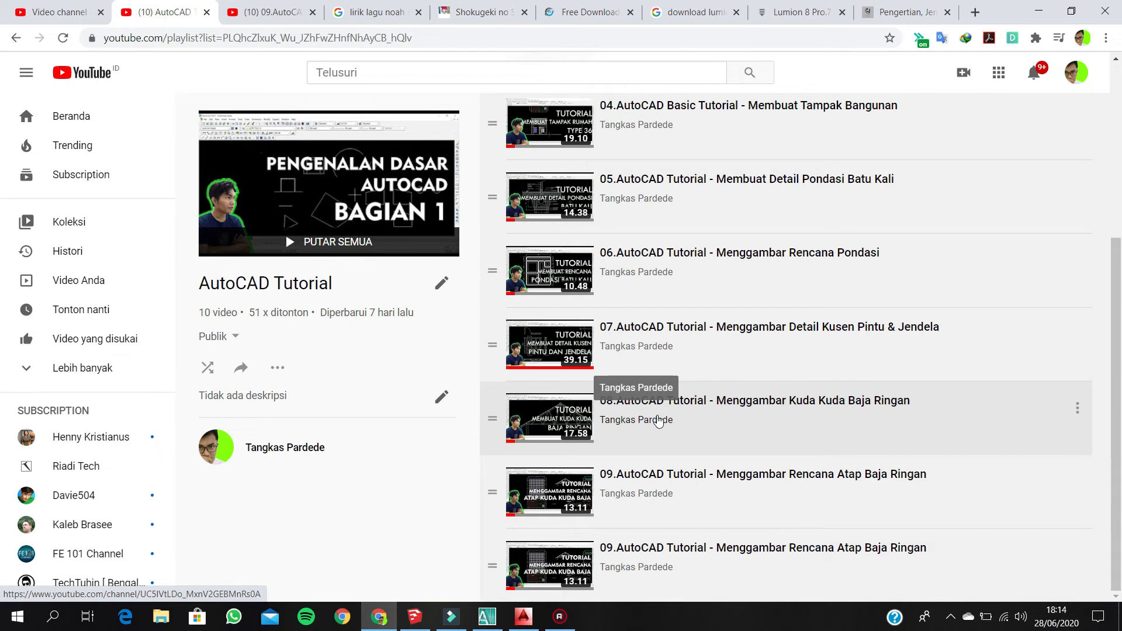
left_click(487, 617)
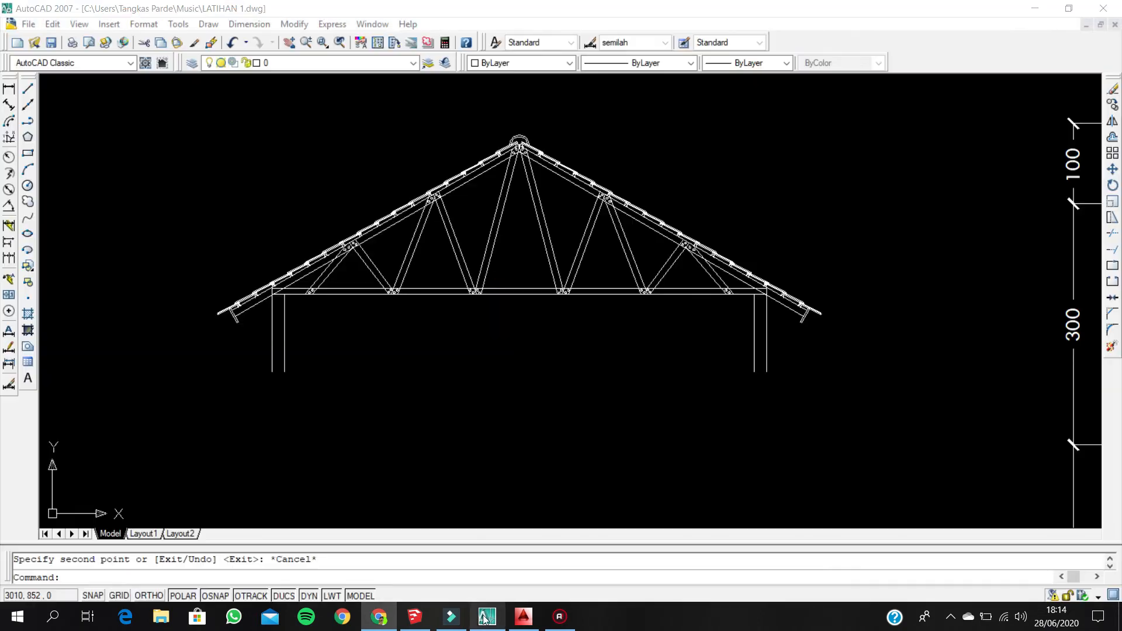
- Copy the complete roof truss with its covering onto the section, aligning its bottom chord corner with the rear bedroom wall's outer top corner
scroll(378, 259, "down", 5)
middle_click_drag(374, 268, 364, 232)
left_click(264, 148)
left_click(586, 307)
right_click(536, 295)
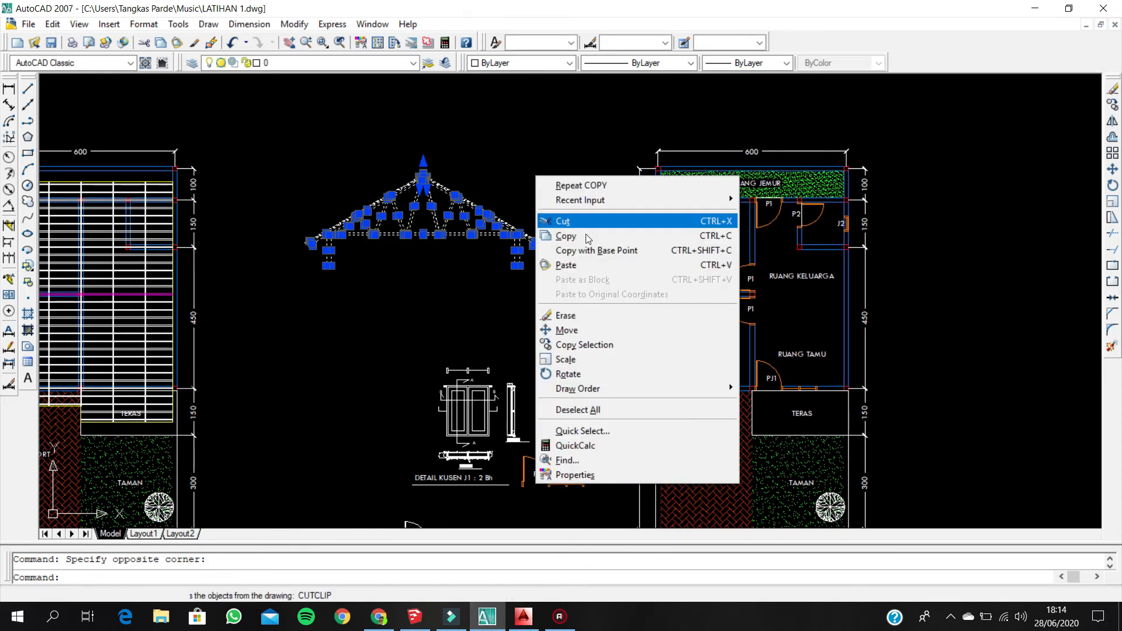
left_click(585, 344)
scroll(320, 235, "up", 8)
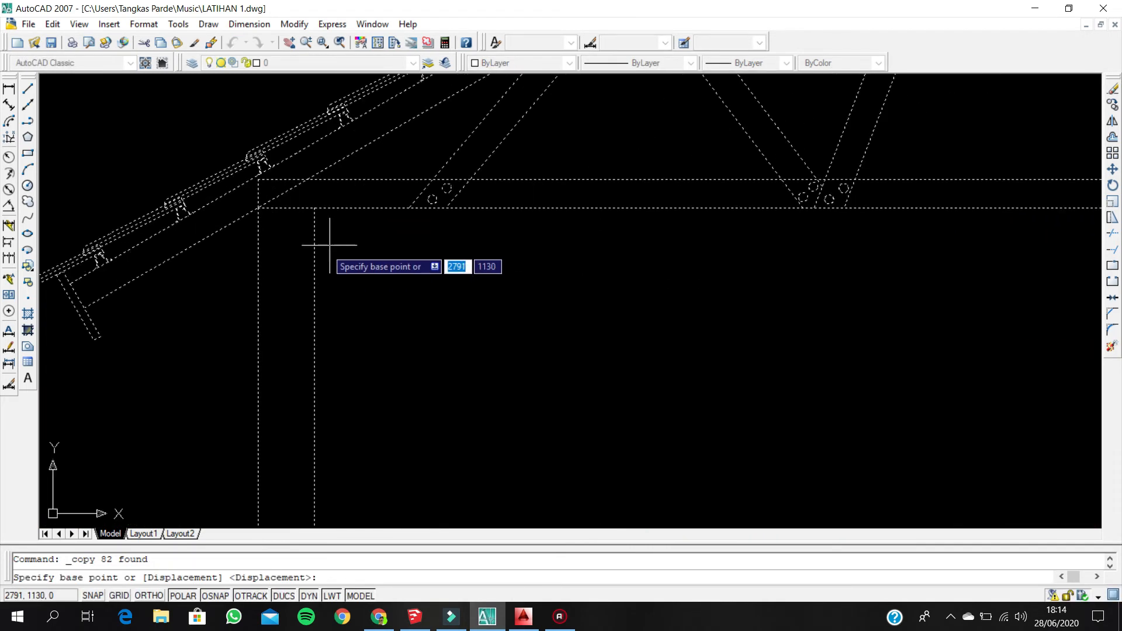
left_click(258, 180)
scroll(298, 237, "down", 10)
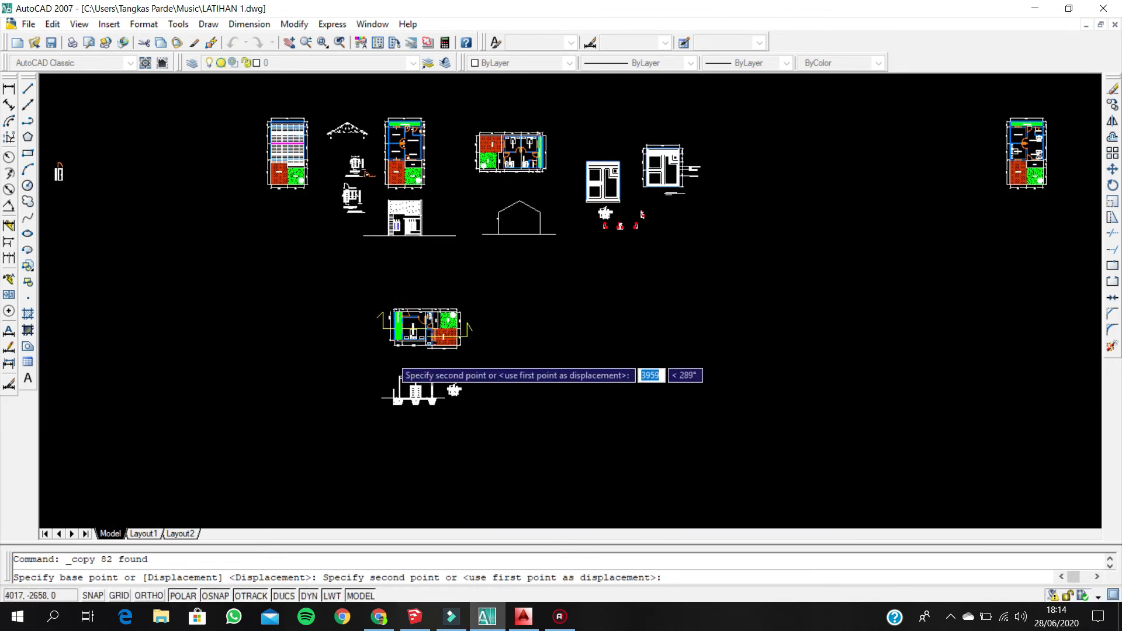
scroll(397, 357, "up", 10)
scroll(409, 325, "up", 2)
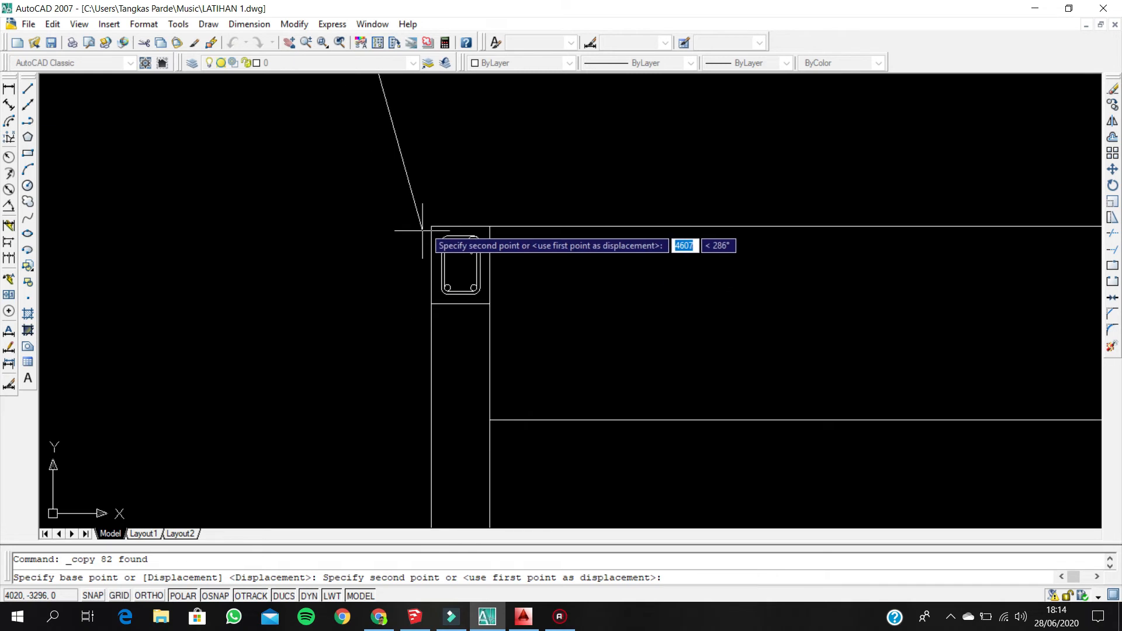
left_click(431, 226)
scroll(358, 320, "down", 10)
middle_click_drag(354, 295, 338, 219)
key("Escape")
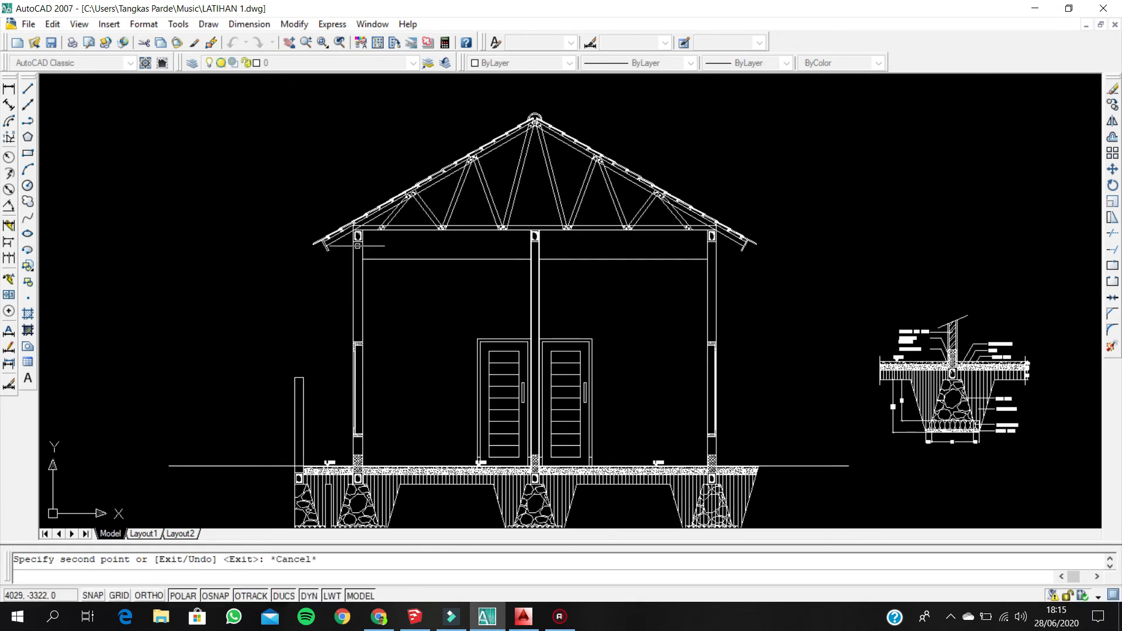
- Examine the section's walls, window openings, doors and wall-top beams beneath the roof truss
scroll(359, 273, "down", 2)
middle_click_drag(340, 285, 358, 281)
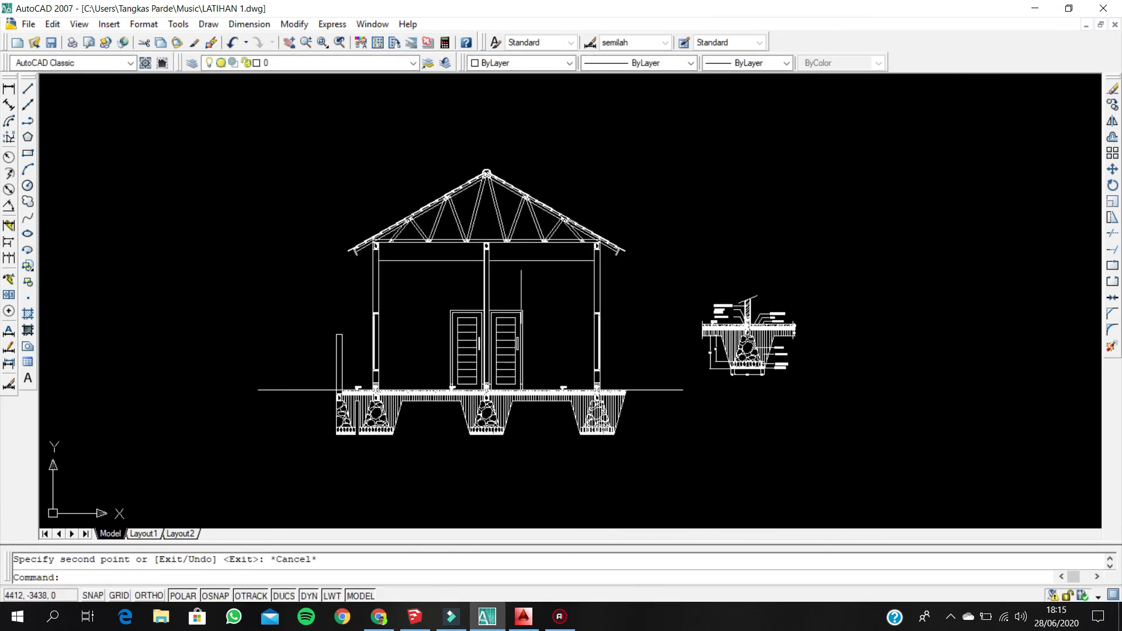
scroll(485, 295, "up", 2)
scroll(359, 216, "up", 2)
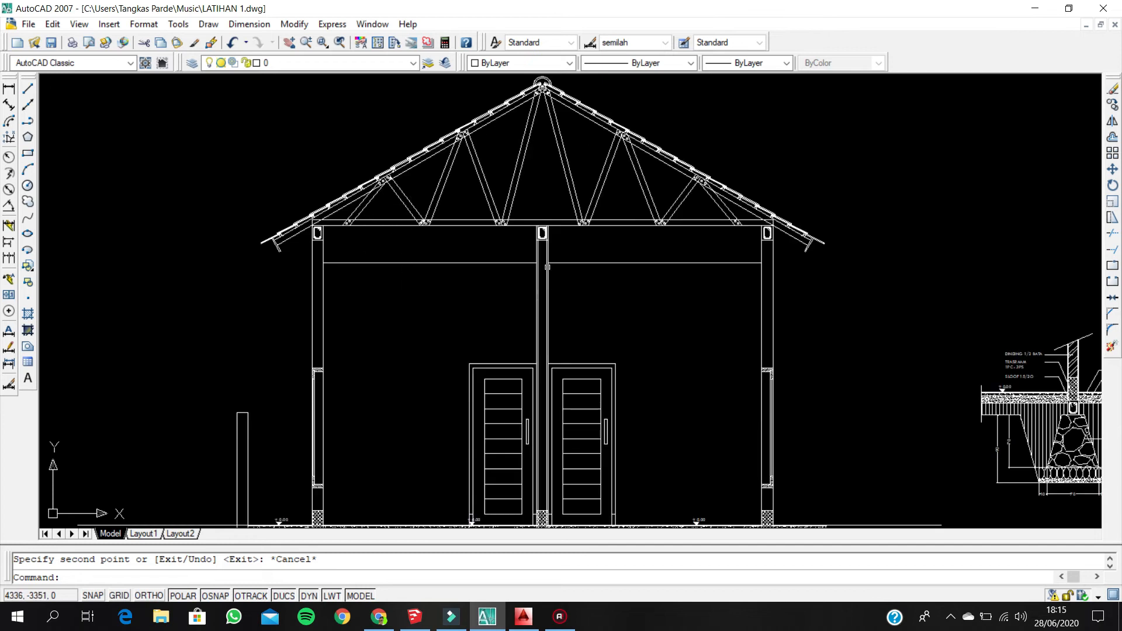
middle_click_drag(547, 267, 601, 190)
scroll(344, 425, "up", 3)
scroll(365, 418, "down", 2)
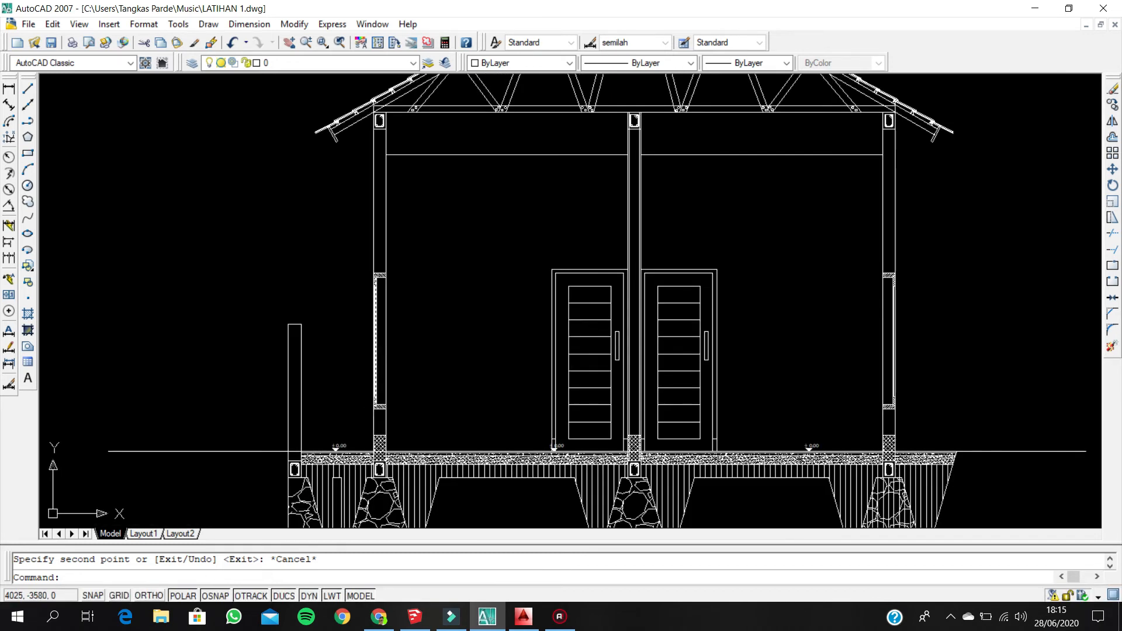
scroll(371, 176, "up", 3)
scroll(383, 139, "down", 2)
mouse_move(630, 227)
middle_mouse_down()
mouse_move(475, 160)
mouse_move(480, 139)
middle_mouse_up()
middle_click_drag(609, 221, 609, 314)
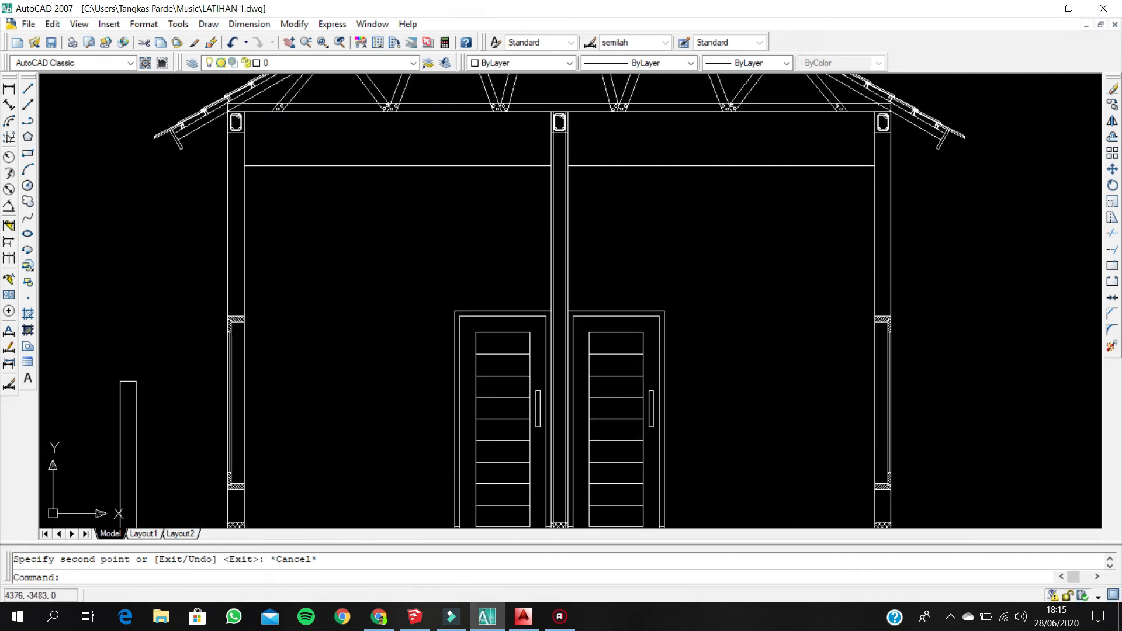
scroll(560, 150, "up", 2)
scroll(561, 150, "down", 3)
middle_click_drag(511, 149, 471, 227)
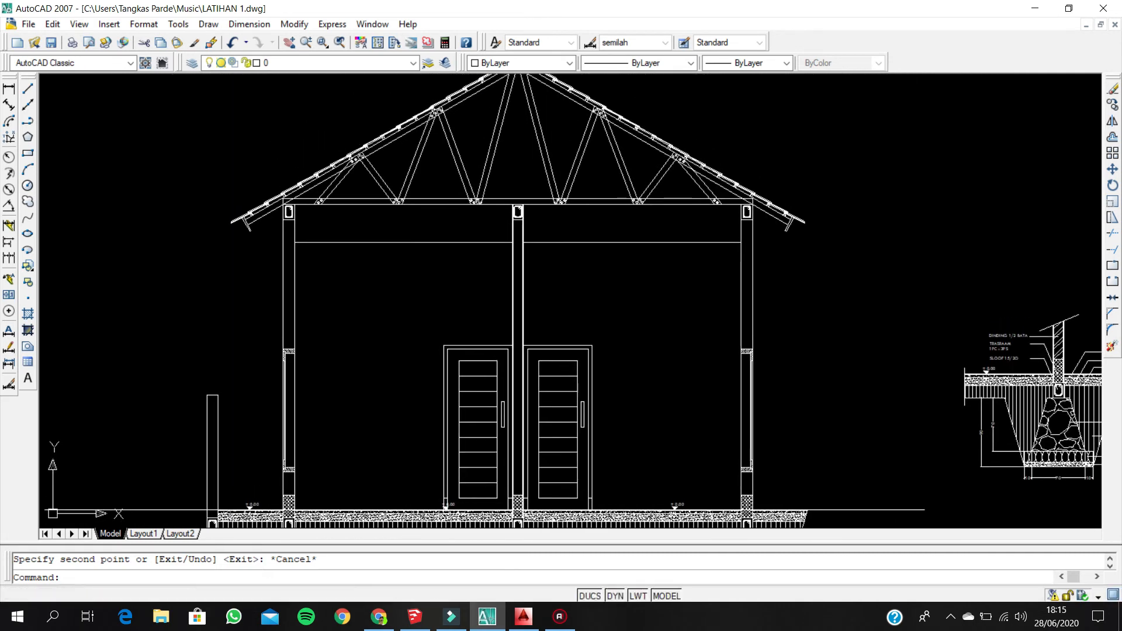
middle_click_drag(679, 304, 614, 200)
mouse_move(549, 291)
middle_mouse_down()
mouse_move(614, 300)
mouse_move(725, 259)
middle_mouse_up()
scroll(417, 175, "down", 1)
scroll(418, 175, "up", 3)
middle_click_drag(417, 175, 416, 197)
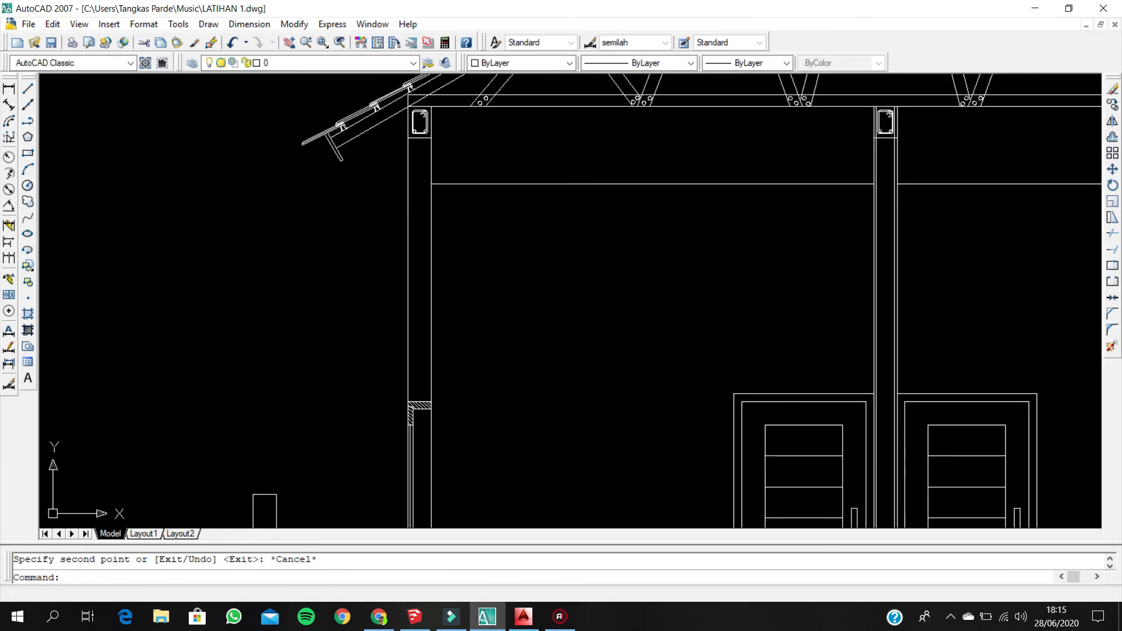
- Draw a multiline with scale 12 and zero justification inside the rear bedroom wall, from the beam's underside to the window head
key("Return")
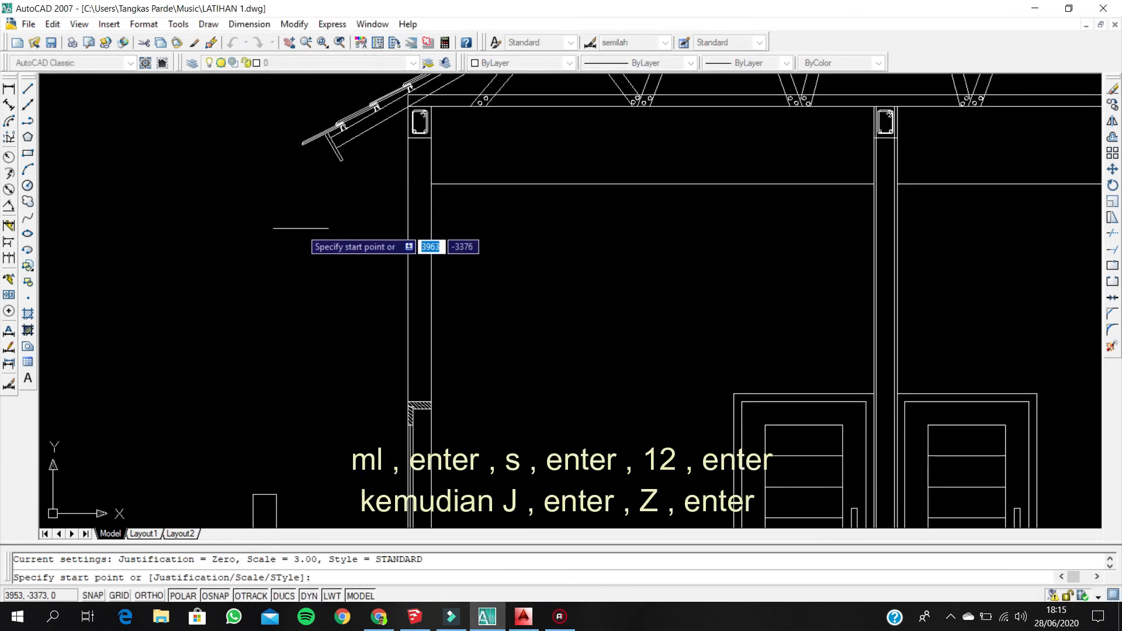
type("s")
key("Return")
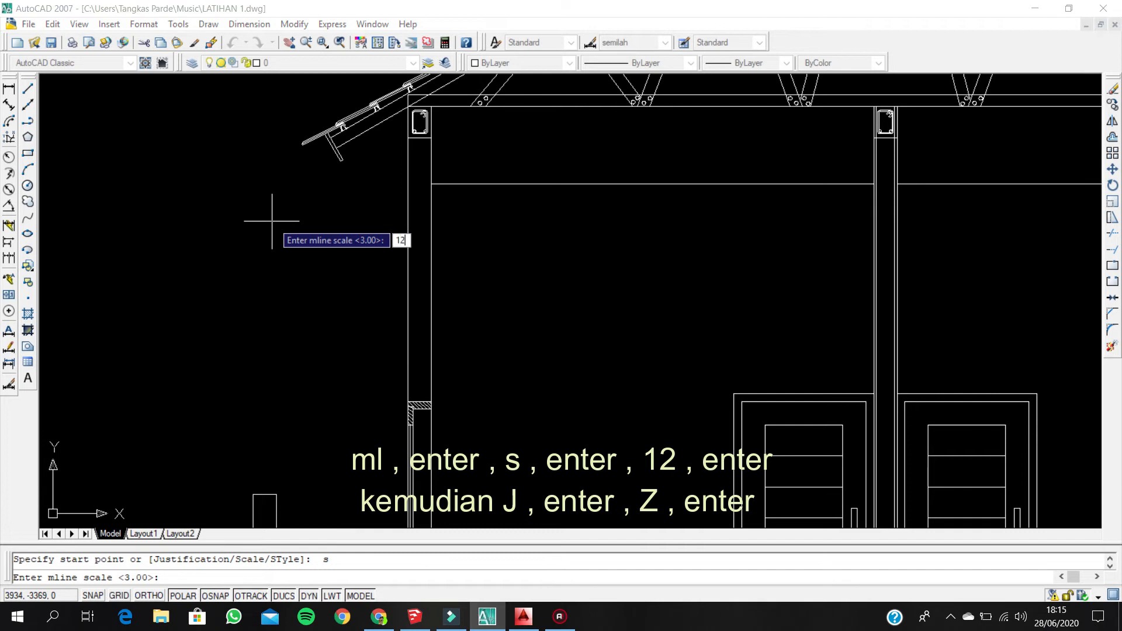
key("Return")
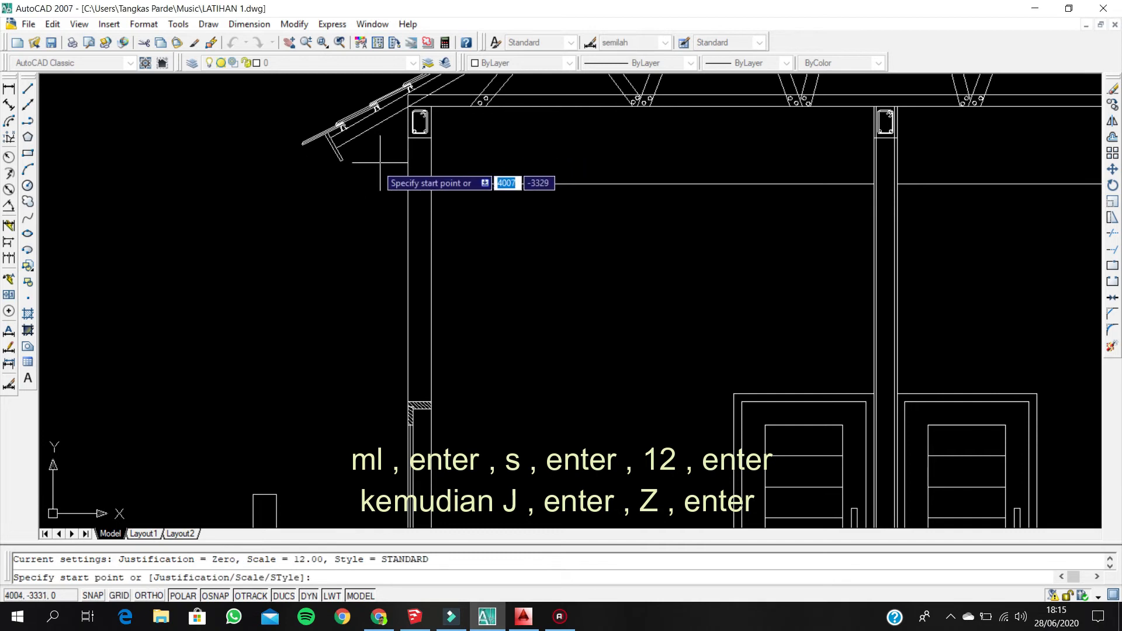
key("Return")
type("z")
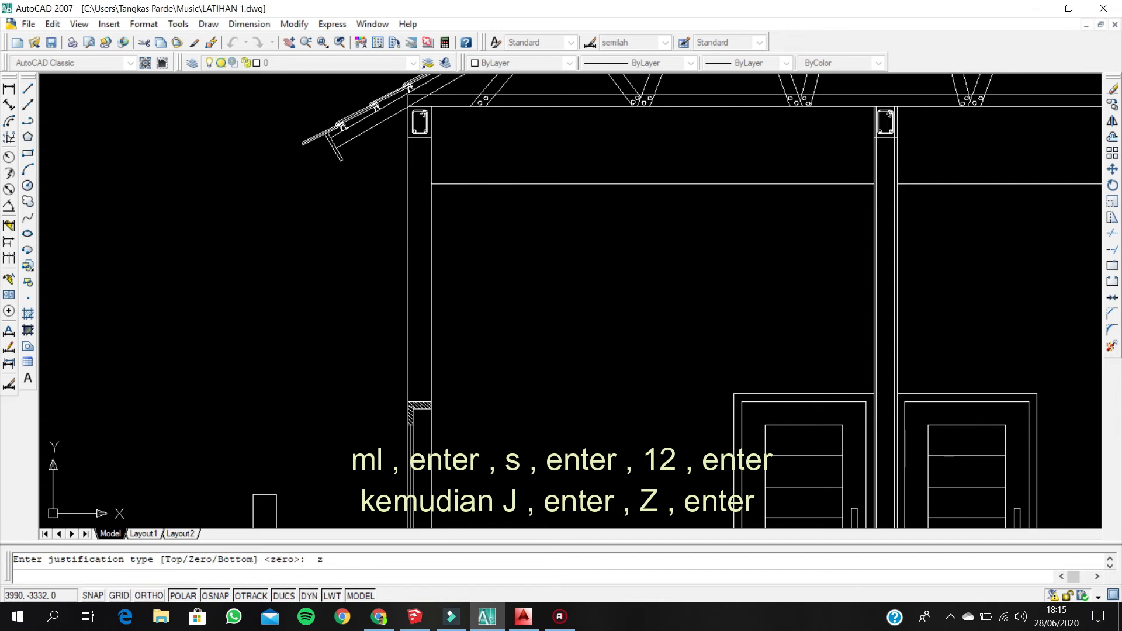
key("Return")
left_click(419, 138)
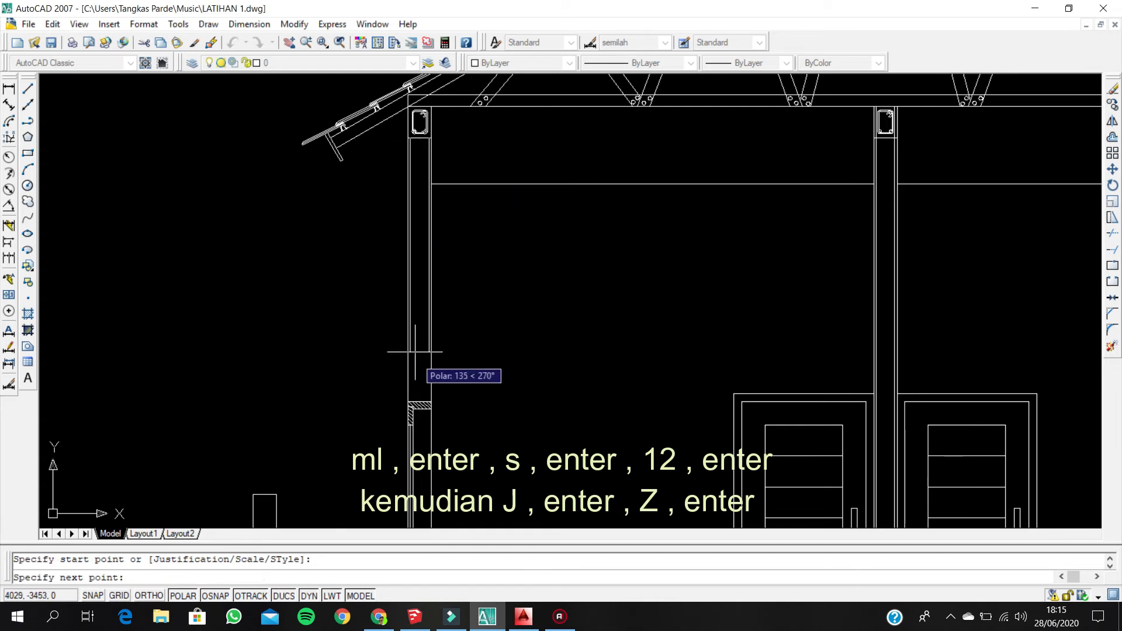
scroll(420, 397, "up", 2)
left_click(421, 414)
key("Return")
- Draw the same multiline inside the rear bedroom wall from the window sill down to the cross-hatched base
scroll(430, 412, "down", 4)
middle_click_drag(431, 410, 433, 225)
scroll(420, 394, "up", 8)
key("Return")
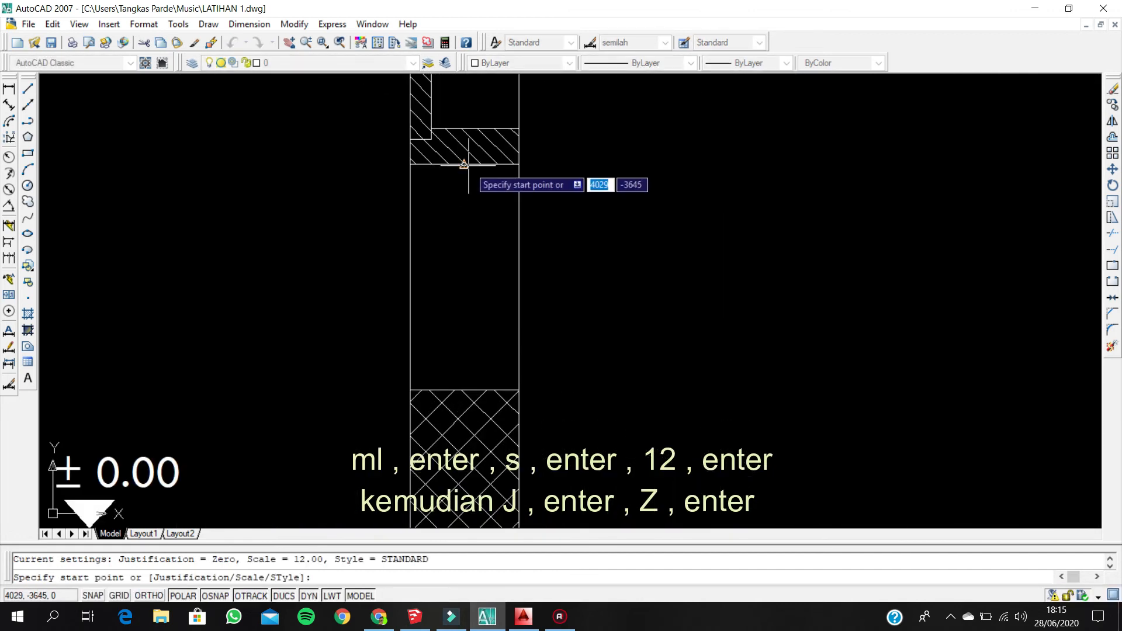
left_click(464, 164)
left_click(464, 385)
scroll(464, 386, "down", 5)
key("Return")
- Draw the multiline inside the front wall from the beam's underside to the window head
scroll(747, 147, "up", 6)
key("Return")
left_click(798, 124)
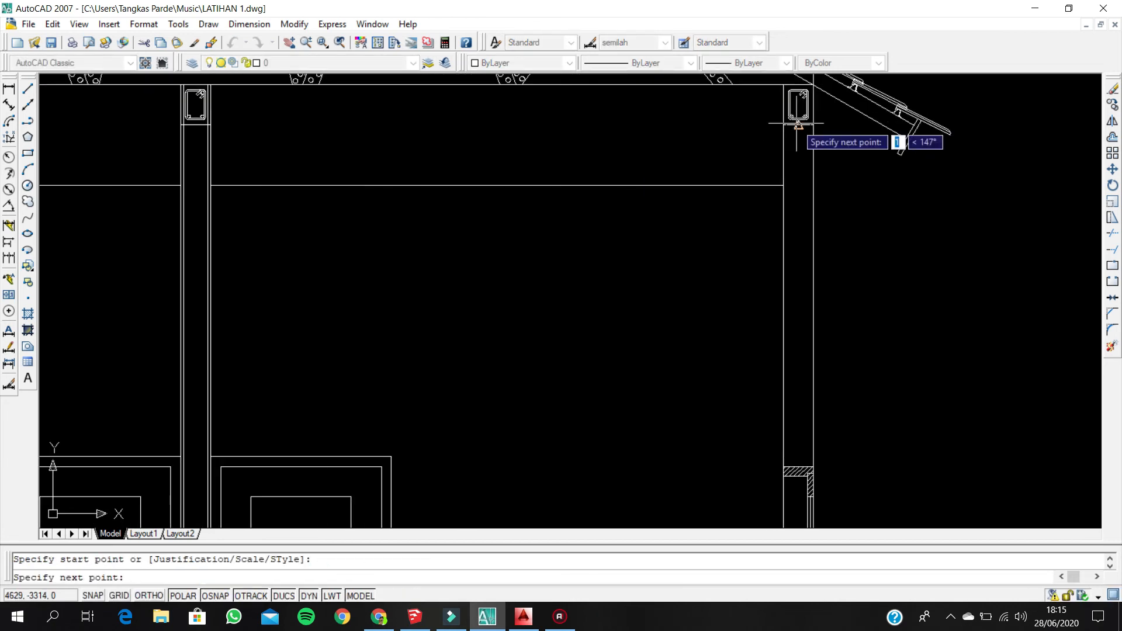
left_click(803, 470)
key("Return")
- Draw the multiline inside the front wall from the window sill down to the cross-hatched base
scroll(803, 470, "down", 5)
scroll(688, 405, "up", 7)
key("Return")
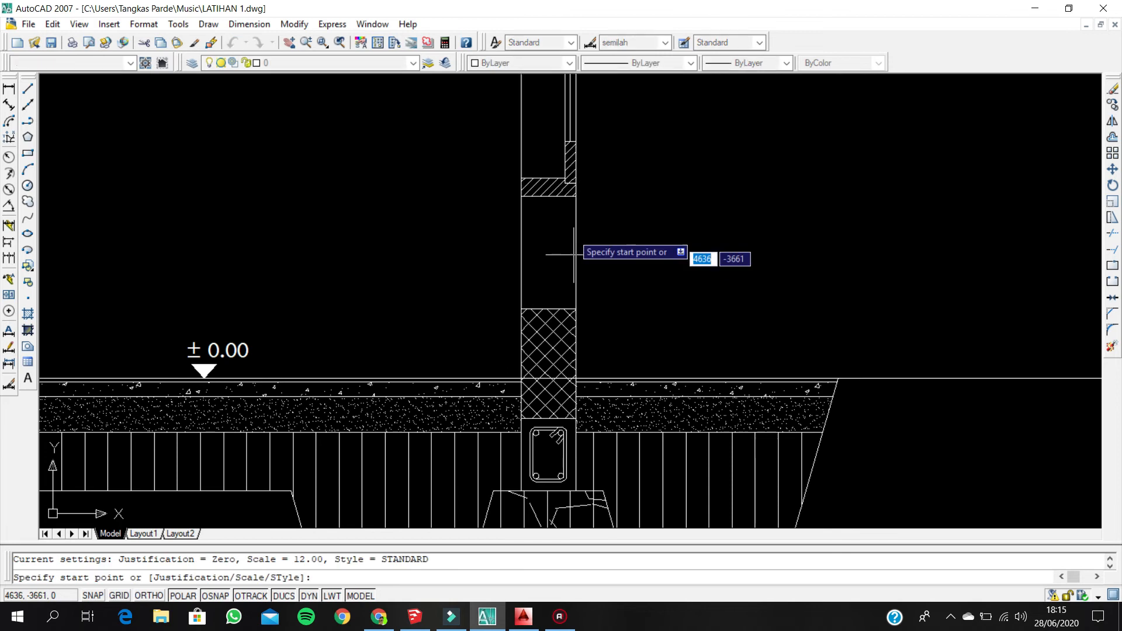
left_click(547, 196)
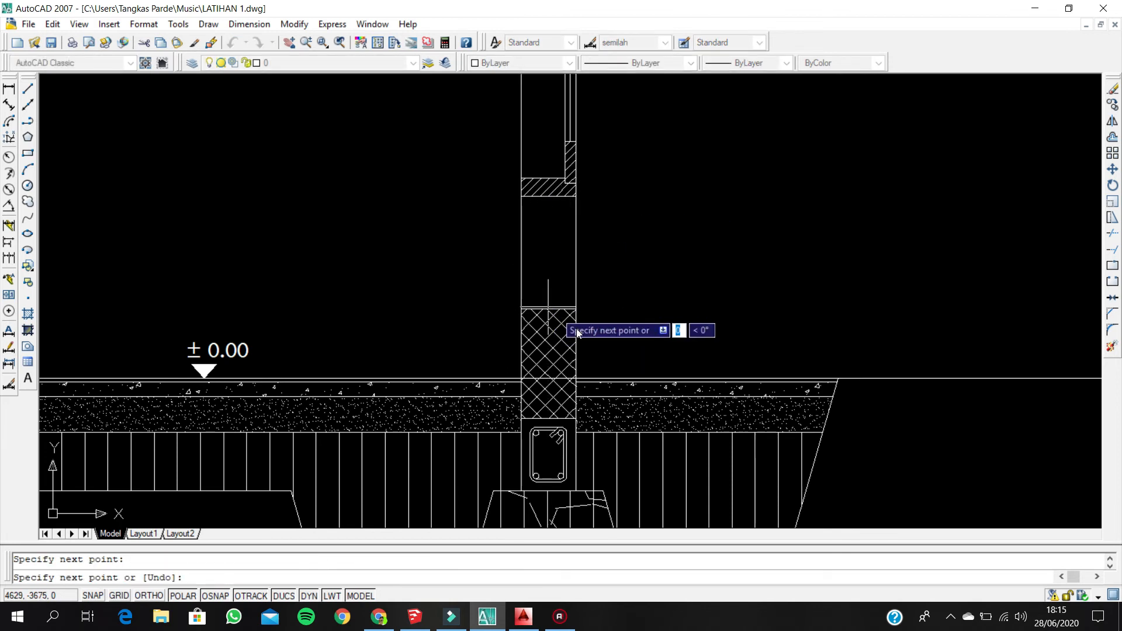
key("Return")
- Hatch the core of the rear bedroom wall above the window with the ANSI32 pattern at scale 2
scroll(577, 332, "down", 5)
scroll(307, 219, "up", 6)
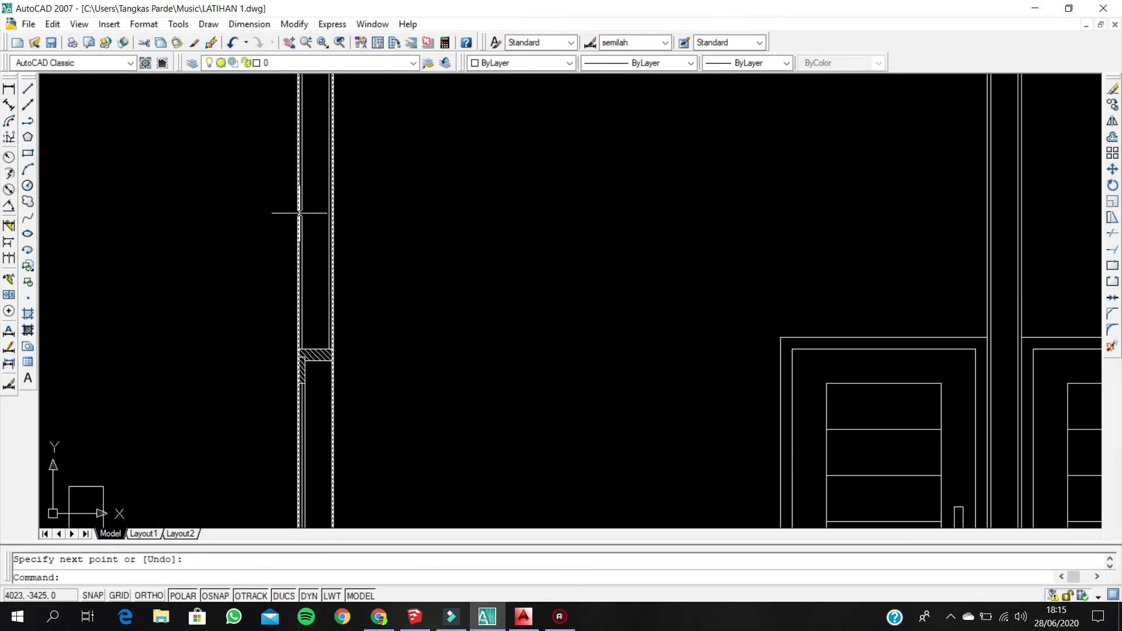
scroll(316, 245, "down", 5)
scroll(303, 147, "up", 5)
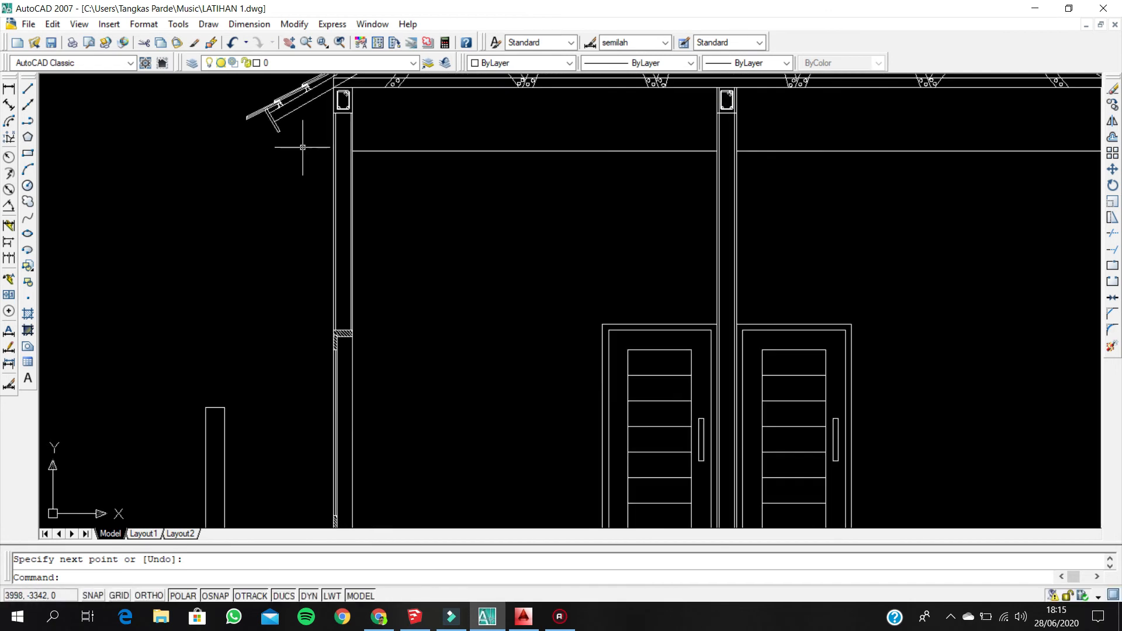
middle_click_drag(303, 148, 313, 215)
type("h")
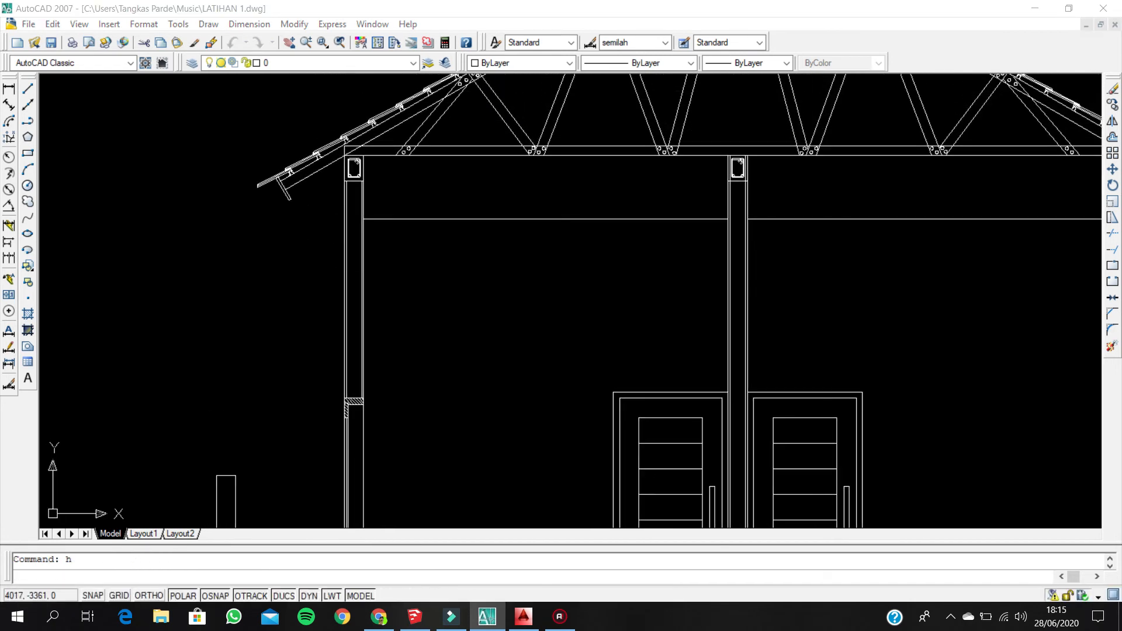
key("Return")
left_click(385, 129)
left_click(476, 176)
left_click(461, 177)
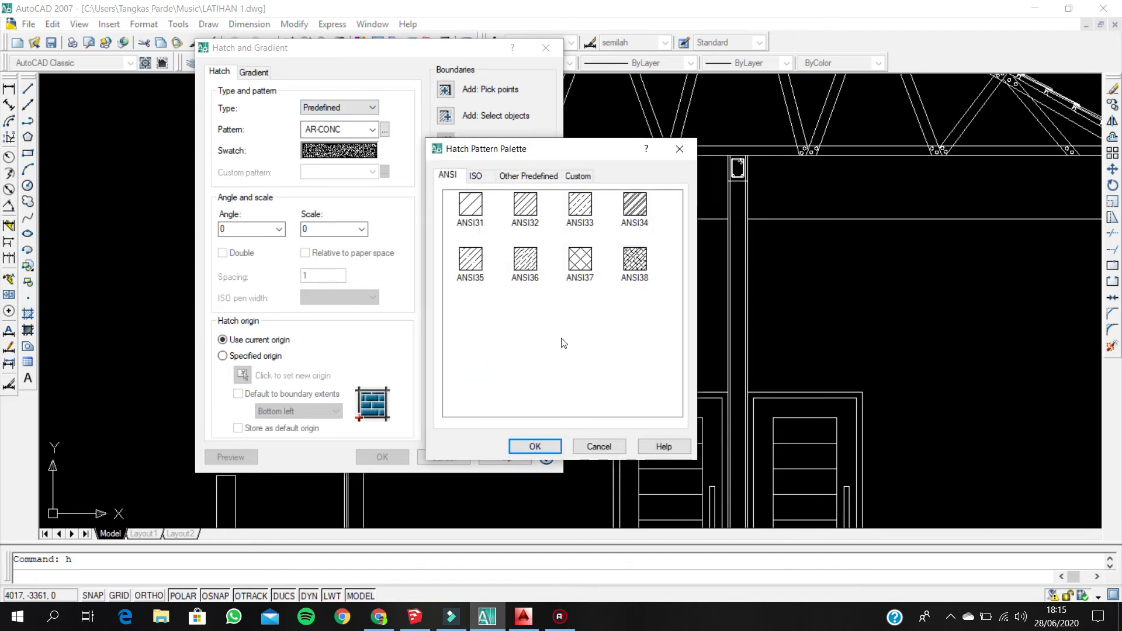
left_click(535, 446)
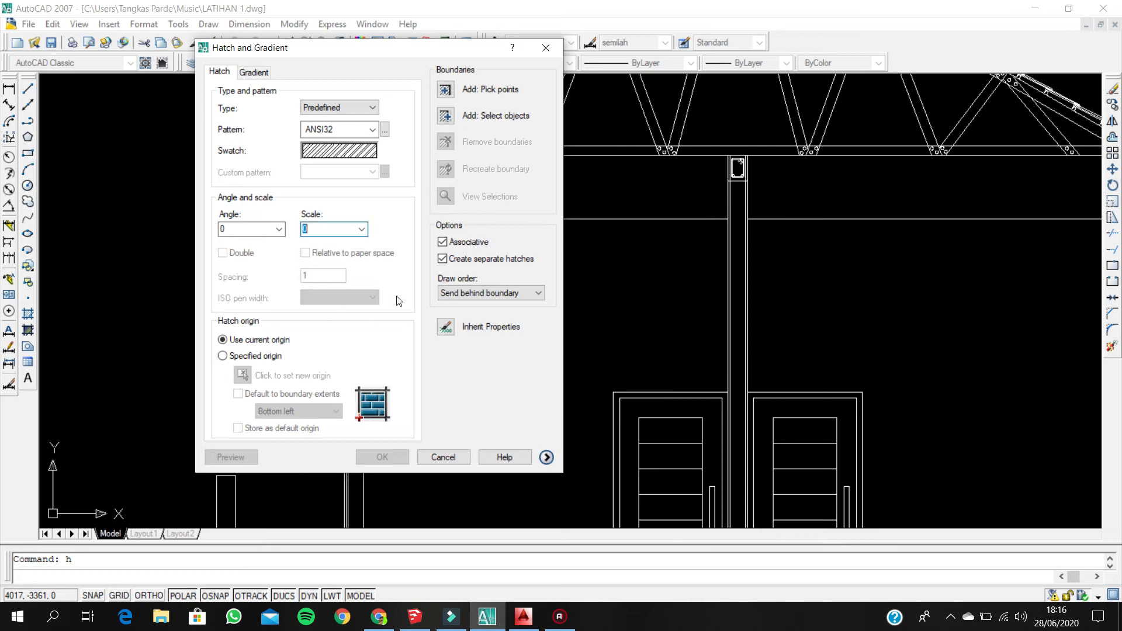
left_click(444, 91)
left_click(361, 284)
key("Return")
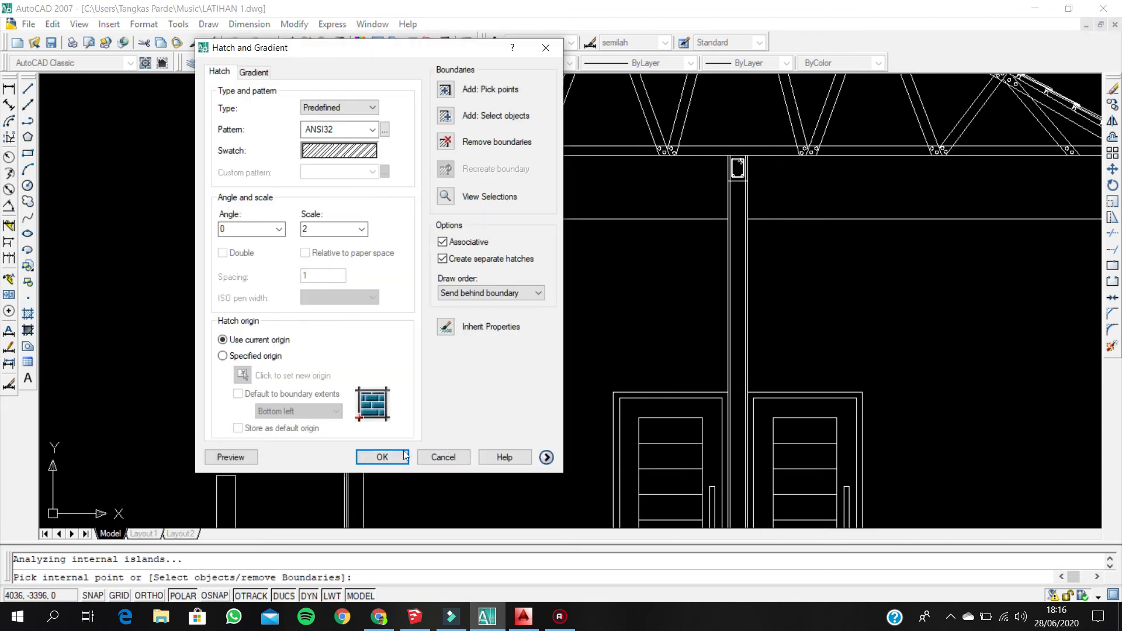
left_click(403, 455)
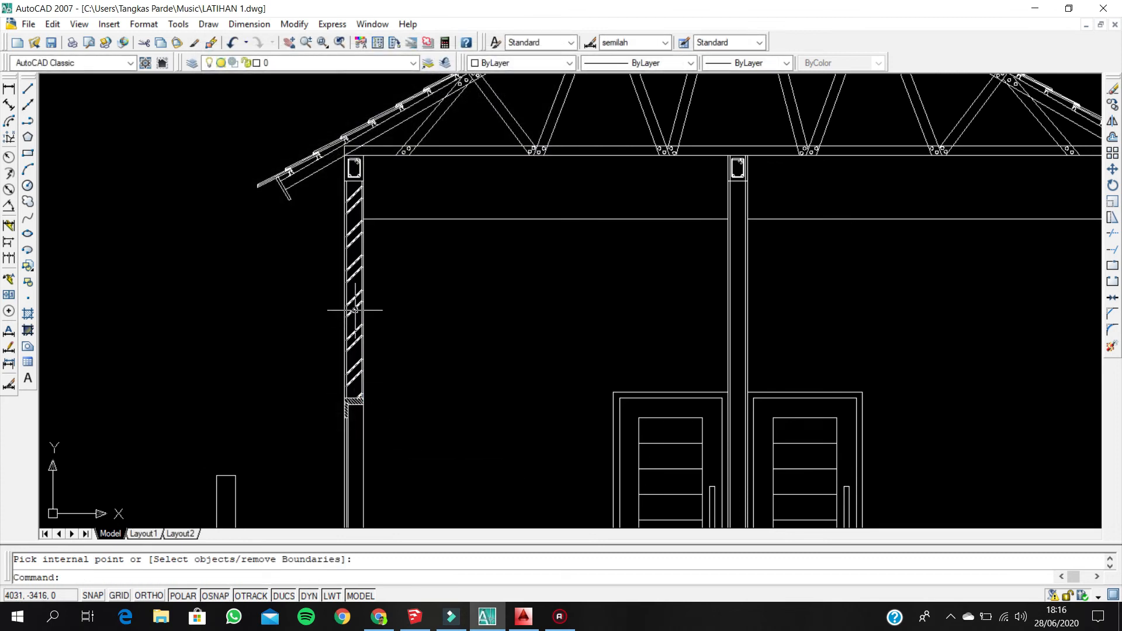
- Change the hatch scale of the ANSI32 fill above the rear bedroom wall's window
scroll(415, 291, "down", 4)
scroll(367, 296, "up", 5)
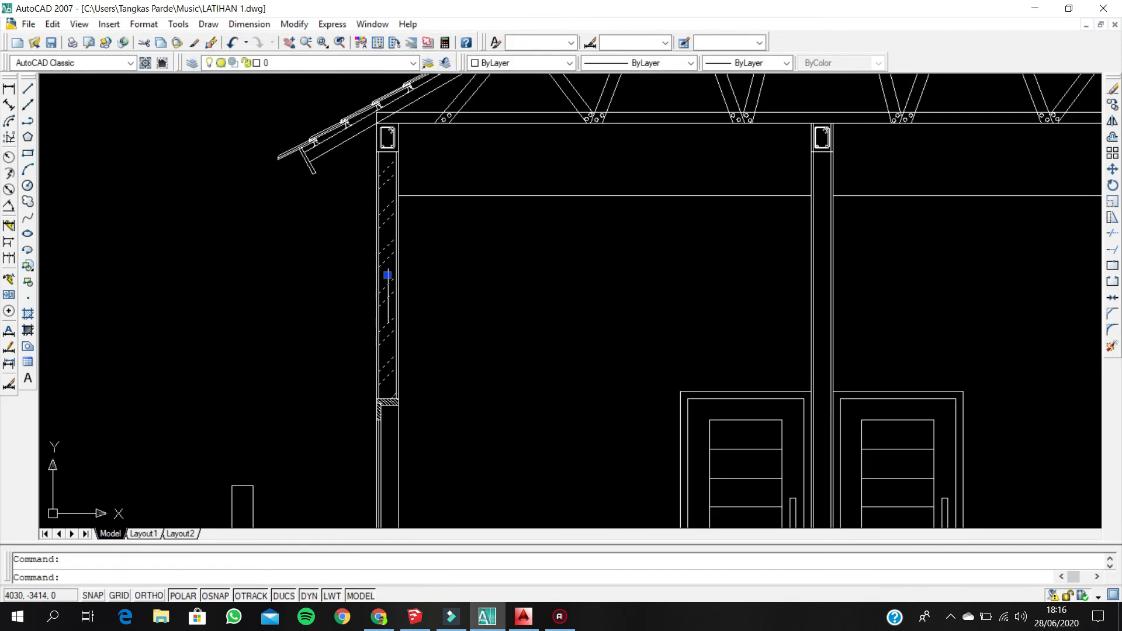
double_click(392, 282)
double_click(334, 230)
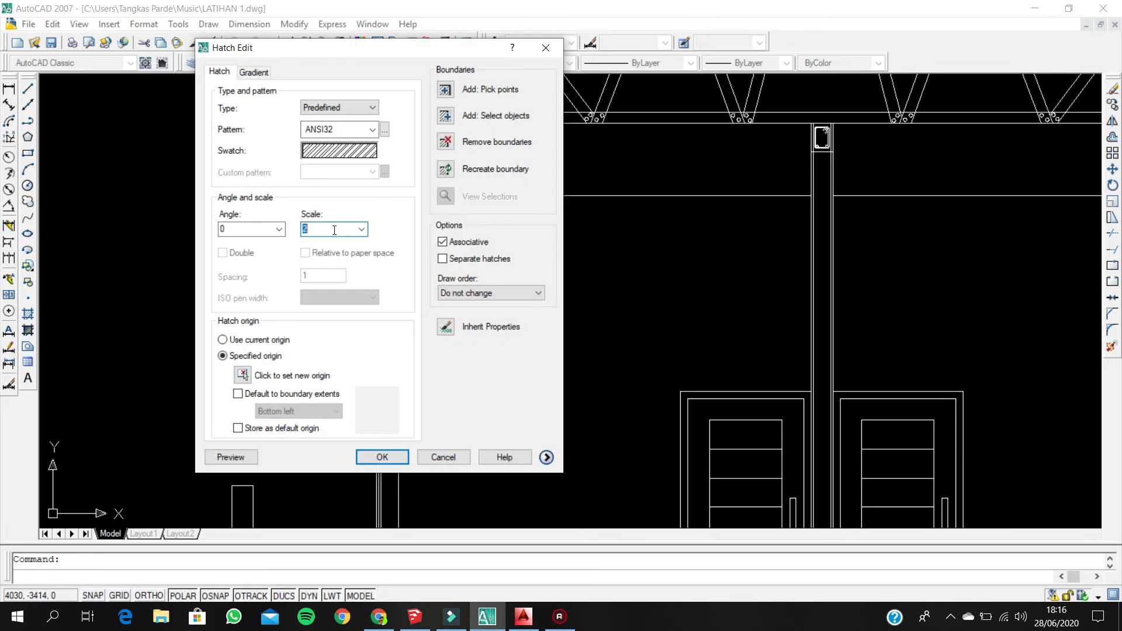
left_click(382, 458)
scroll(389, 409, "down", 3)
scroll(388, 351, "up", 6)
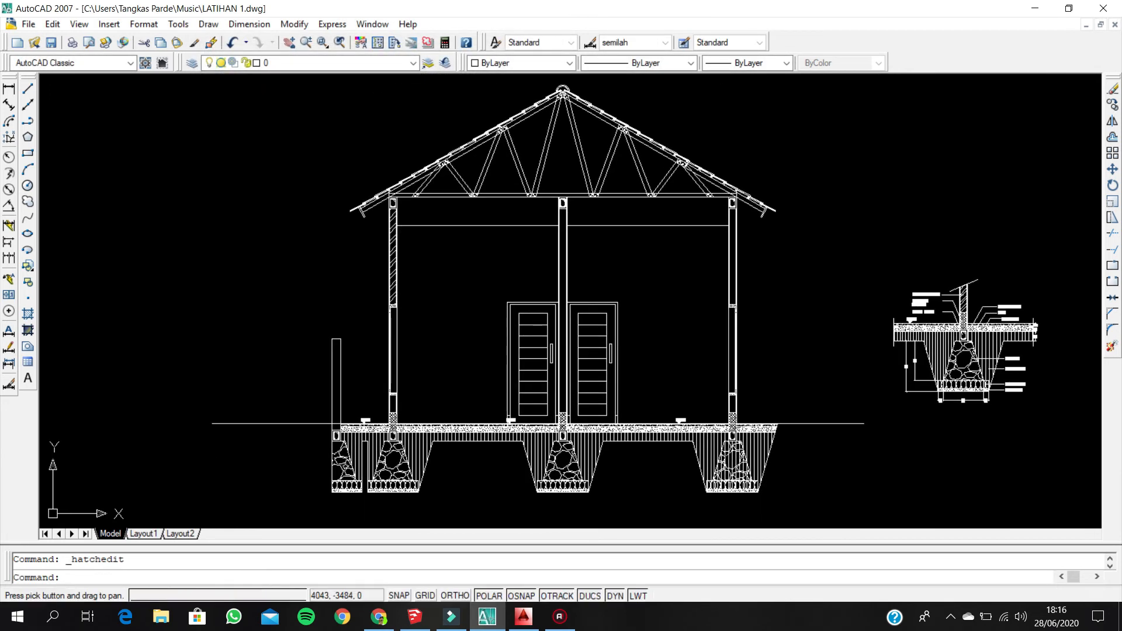
scroll(403, 238, "up", 3)
middle_click_drag(403, 238, 375, 167)
scroll(375, 168, "down", 4)
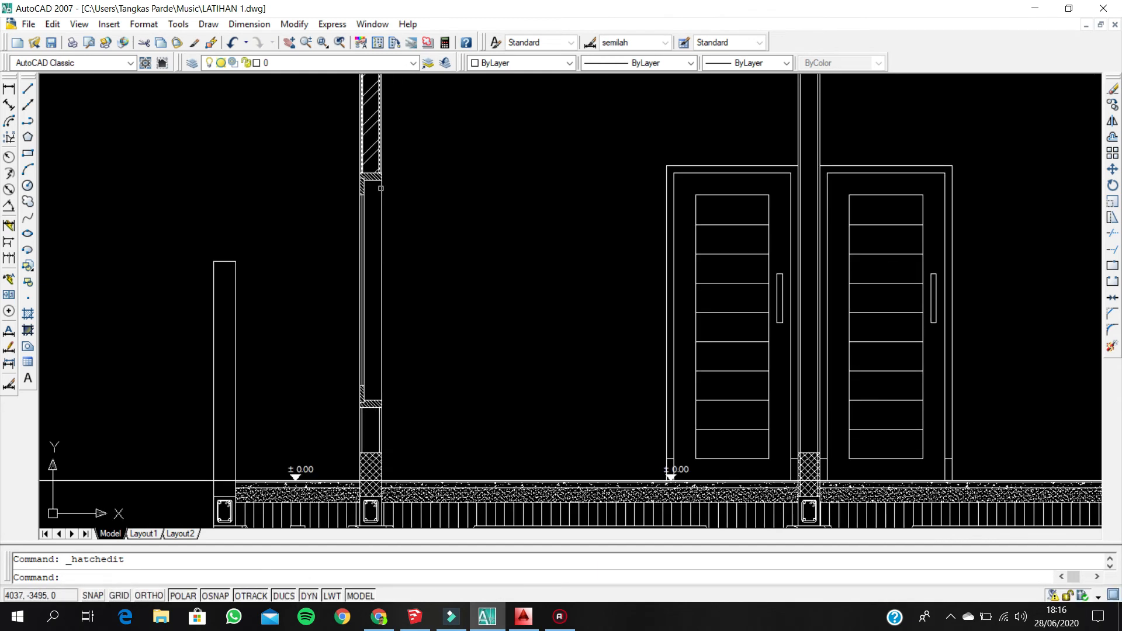
- Hatch the remaining cores of the rear, middle and front walls with the ANSI32 pattern at scale 1.5
type("h")
key("Return")
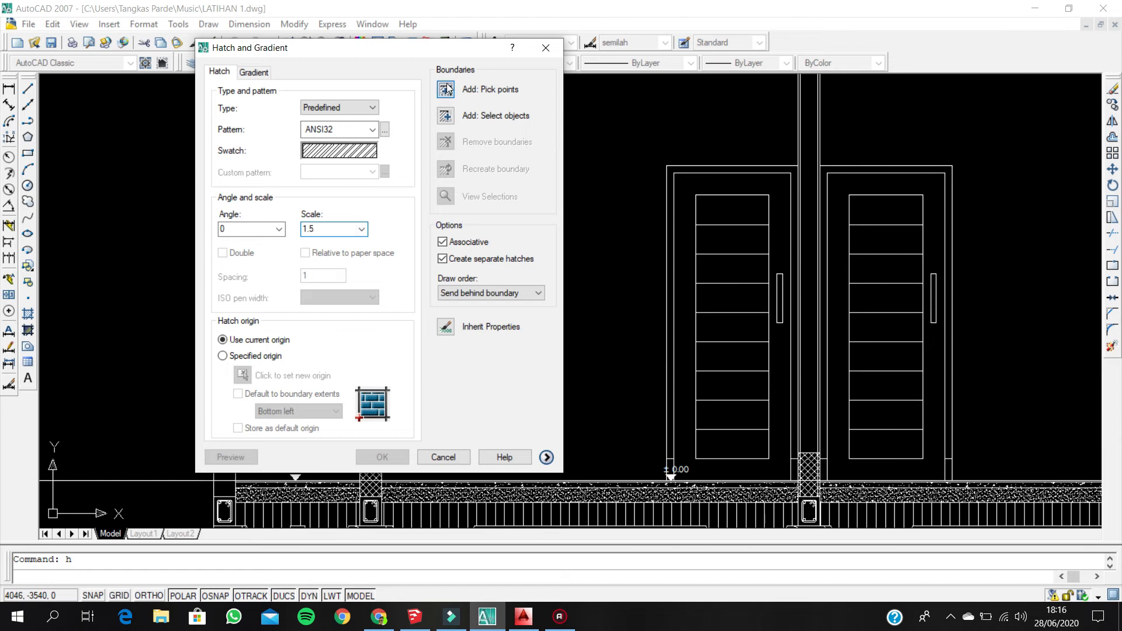
left_click(449, 89)
left_click(369, 426)
scroll(675, 389, "down", 3)
middle_click_drag(726, 363, 555, 434)
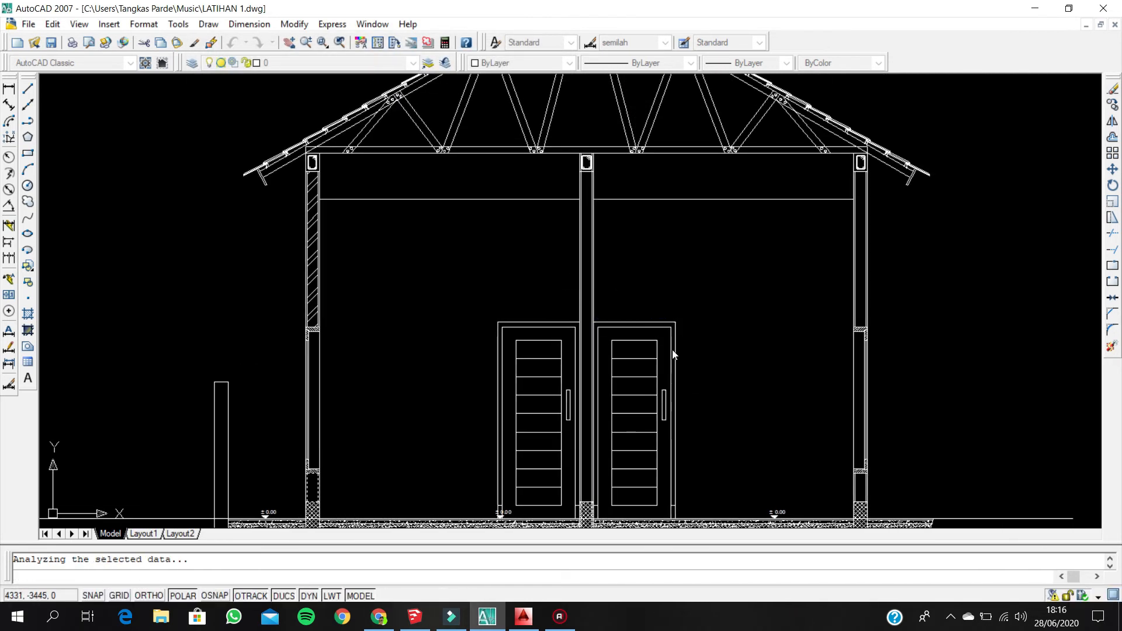
middle_click_drag(811, 309, 677, 260)
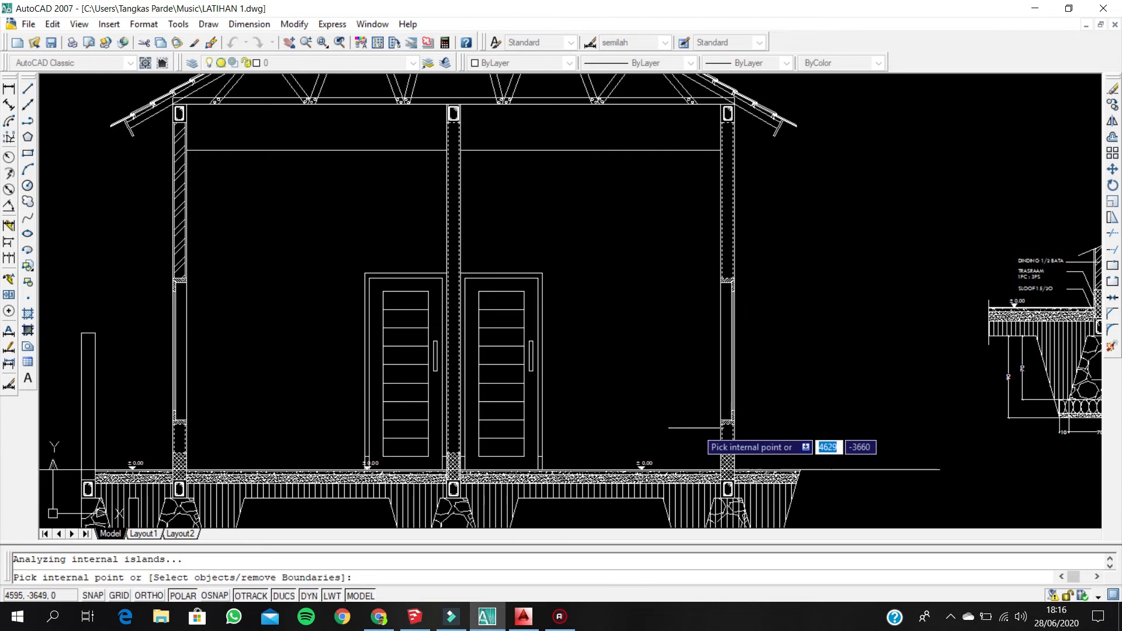
scroll(488, 388, "down", 1)
key("Return")
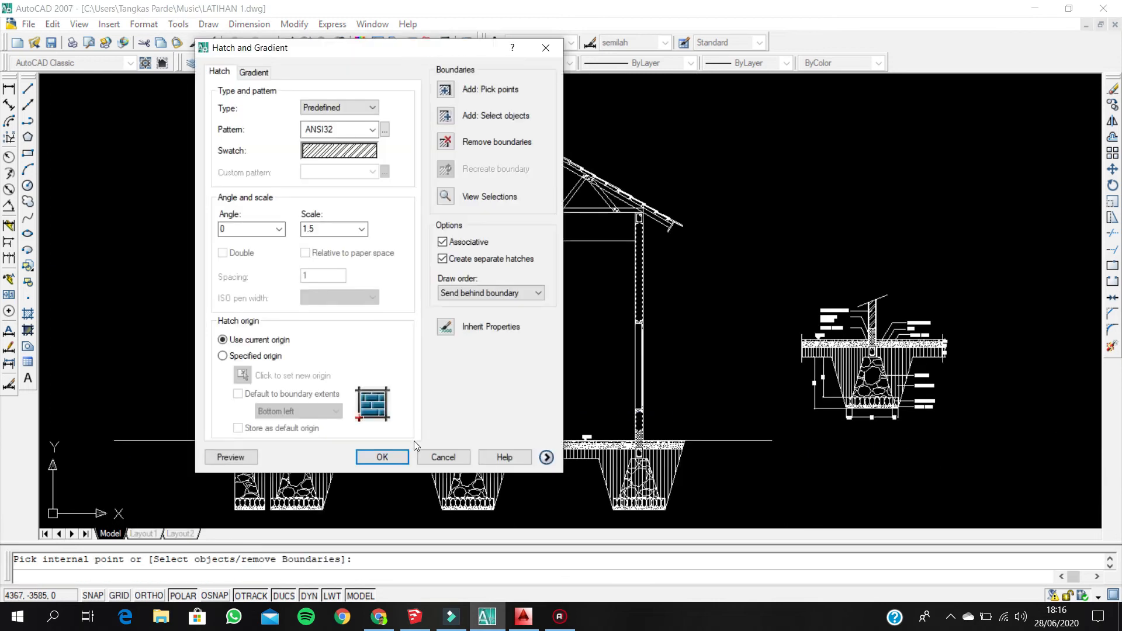
left_click(389, 455)
scroll(464, 329, "up", 2)
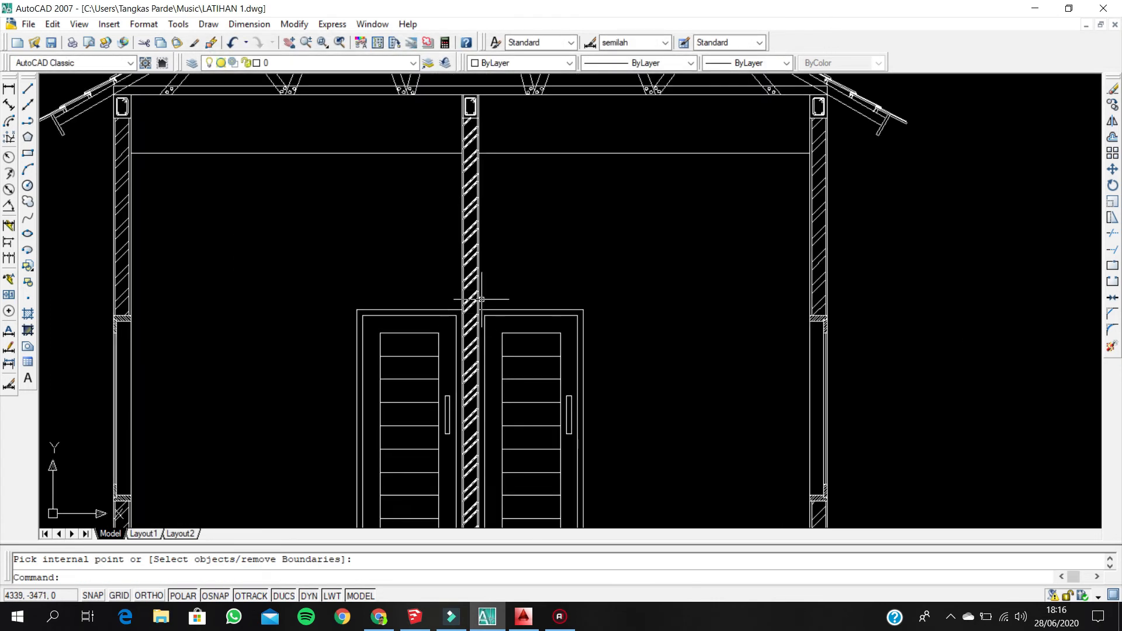
- Add a linear dimension below the footings from the boundary wall's sloof centre to the rear wall's sloof centre
scroll(479, 285, "down", 1)
middle_click_drag(452, 260, 520, 115)
scroll(470, 281, "down", 1)
middle_click_drag(510, 258, 499, 333)
scroll(388, 424, "up", 3)
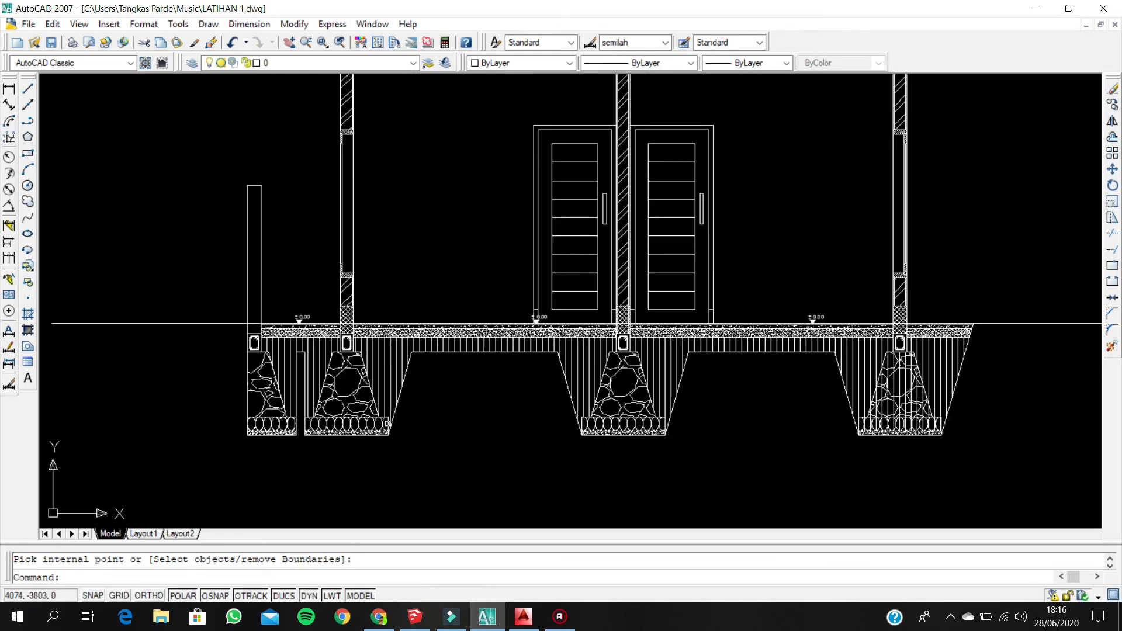
scroll(388, 424, "up", 2)
middle_click_drag(391, 406, 427, 332)
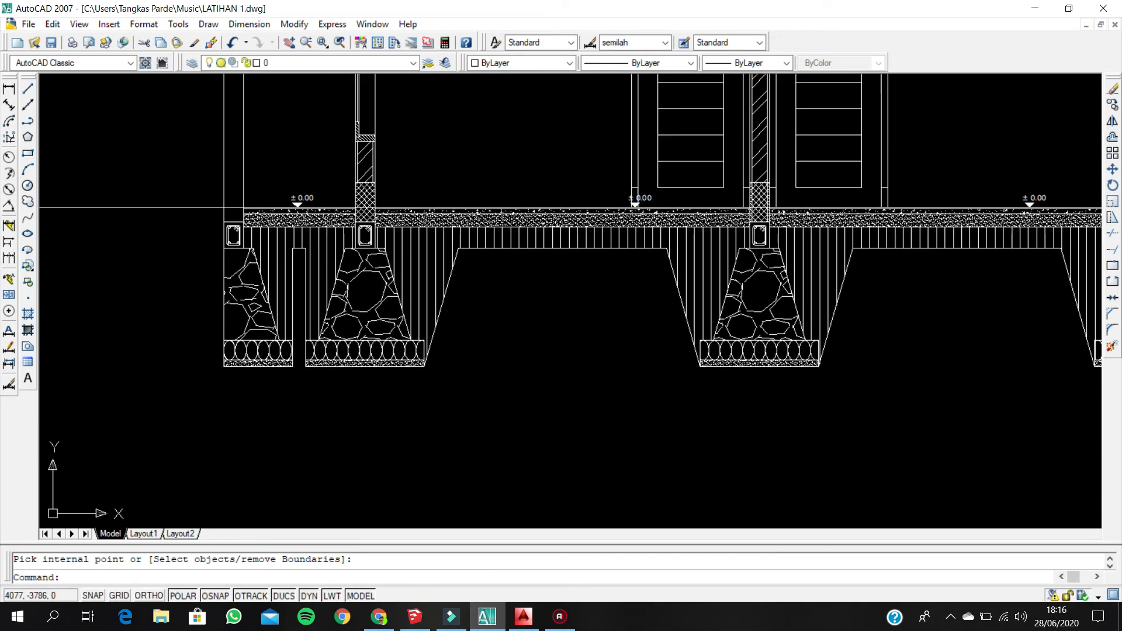
left_click(9, 89)
scroll(231, 281, "up", 3)
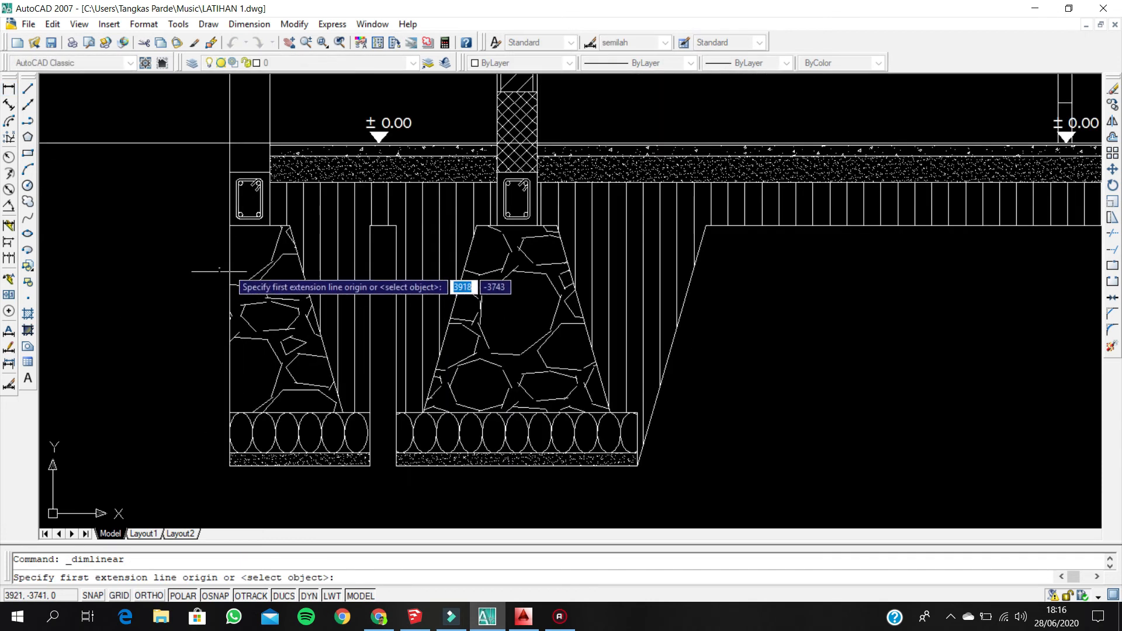
left_click(242, 223)
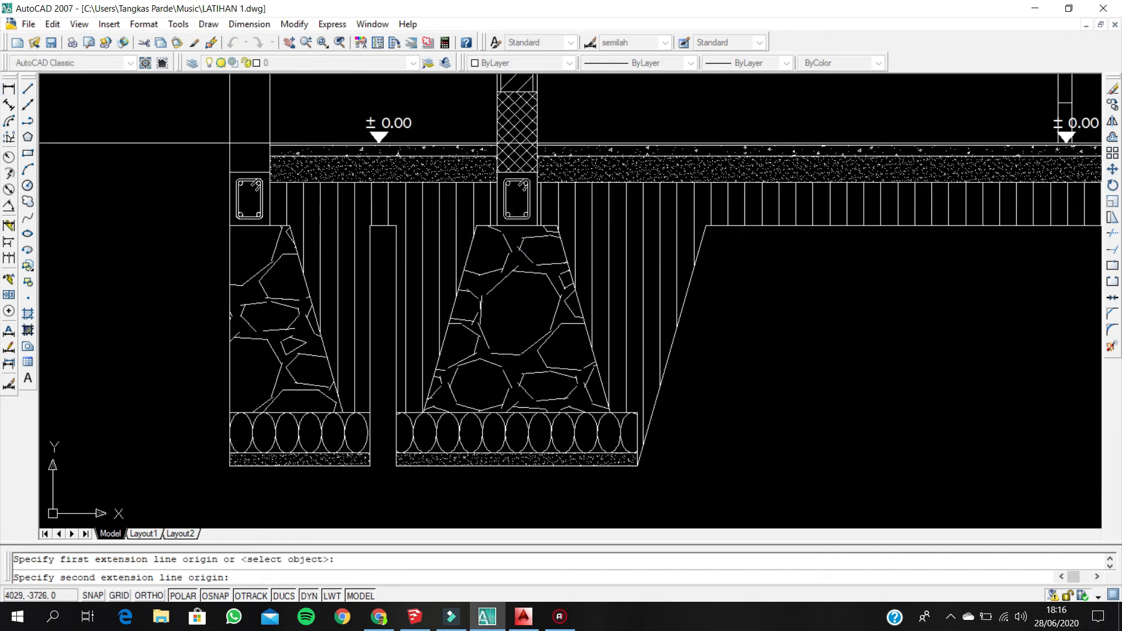
left_click(515, 225)
scroll(491, 391, "down", 6)
middle_click_drag(486, 380, 425, 293)
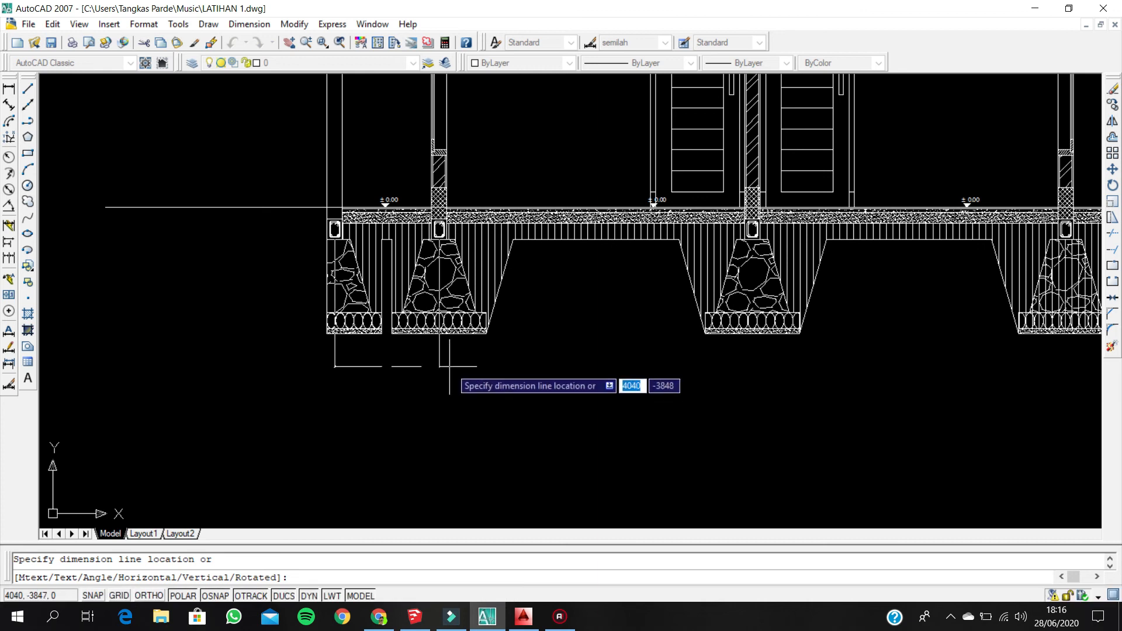
left_click(450, 367)
- Continue the foundation dimension chain to the centres of the middle and front wall sloofs
scroll(409, 375, "up", 4)
scroll(387, 371, "down", 4)
middle_click_drag(488, 383, 383, 383)
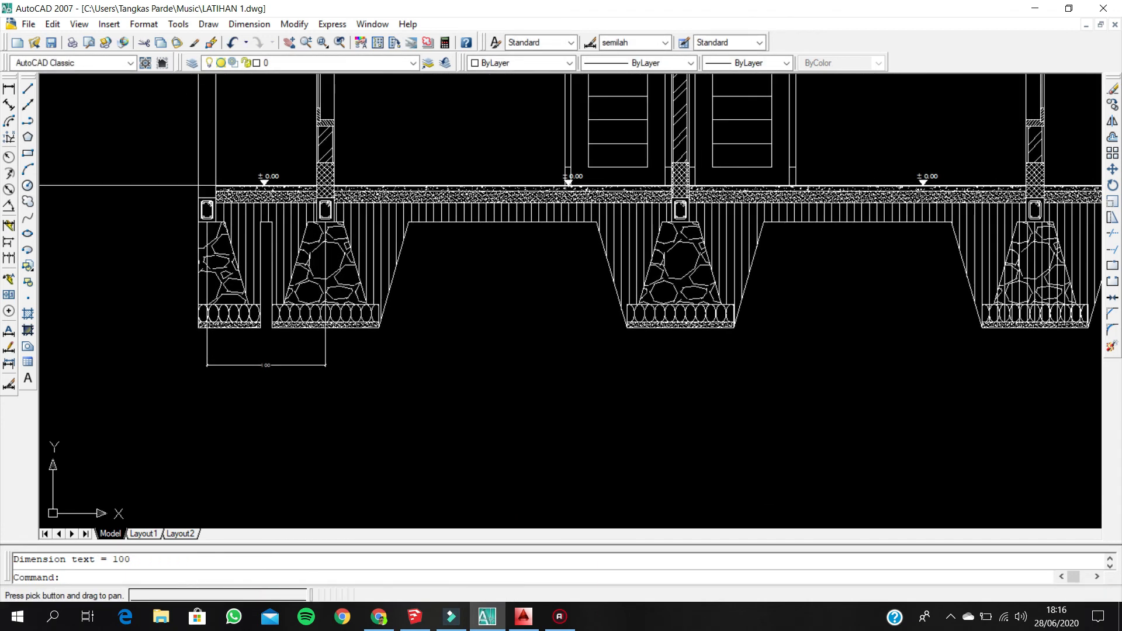
key("Return")
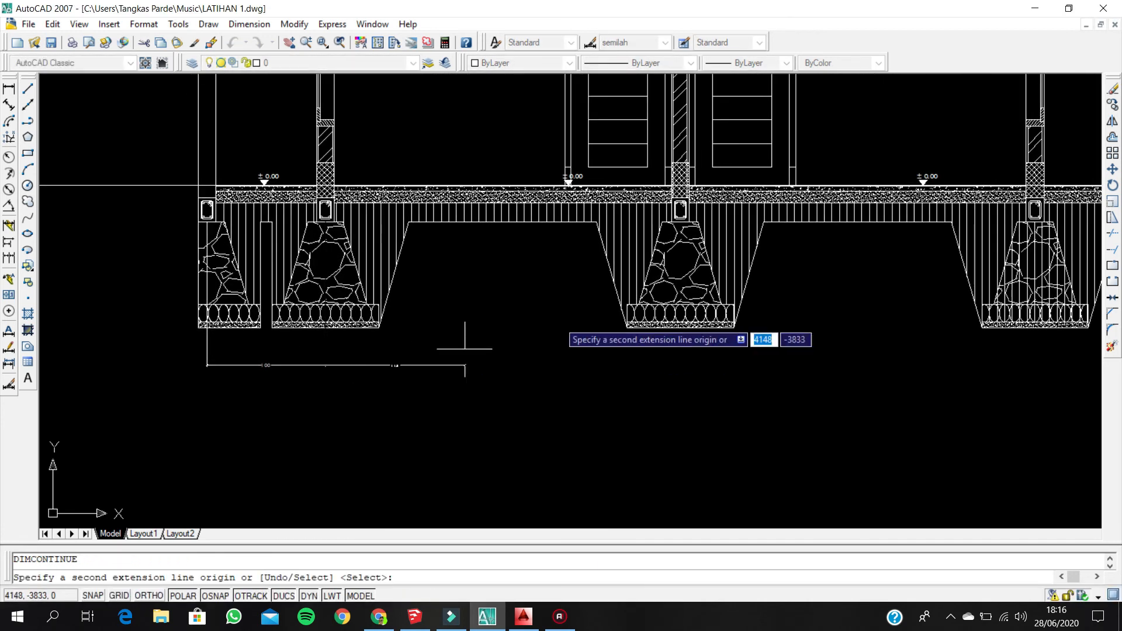
scroll(652, 241, "up", 3)
left_click(714, 199)
scroll(714, 233, "down", 5)
scroll(444, 286, "up", 4)
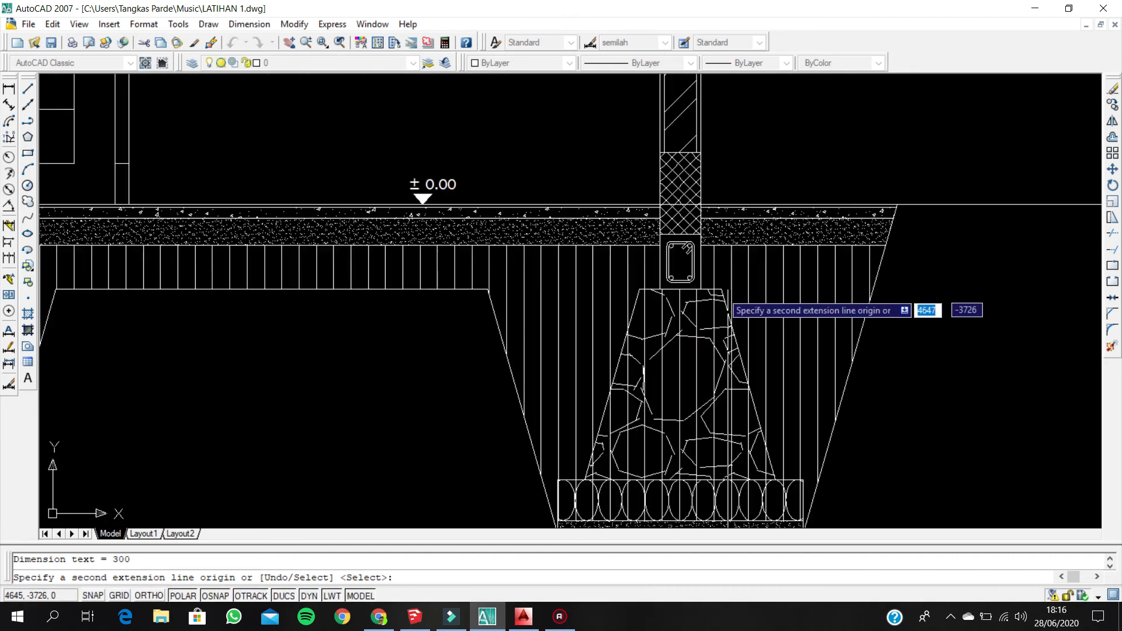
scroll(679, 295, "down", 5)
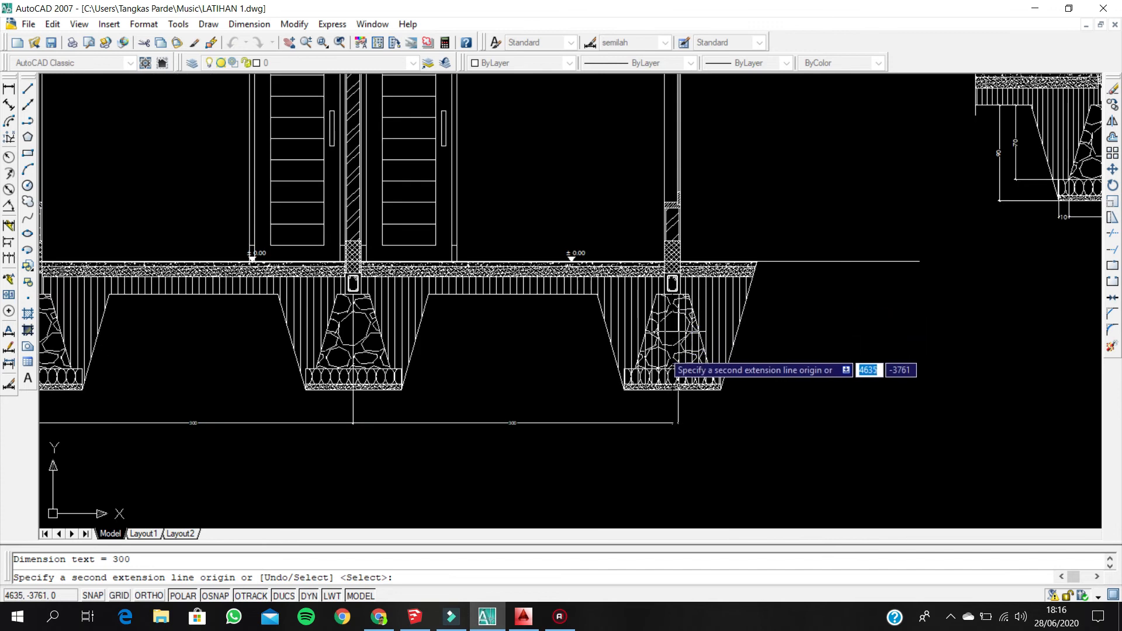
key("Escape")
scroll(220, 293, "up", 4)
scroll(201, 300, "down", 3)
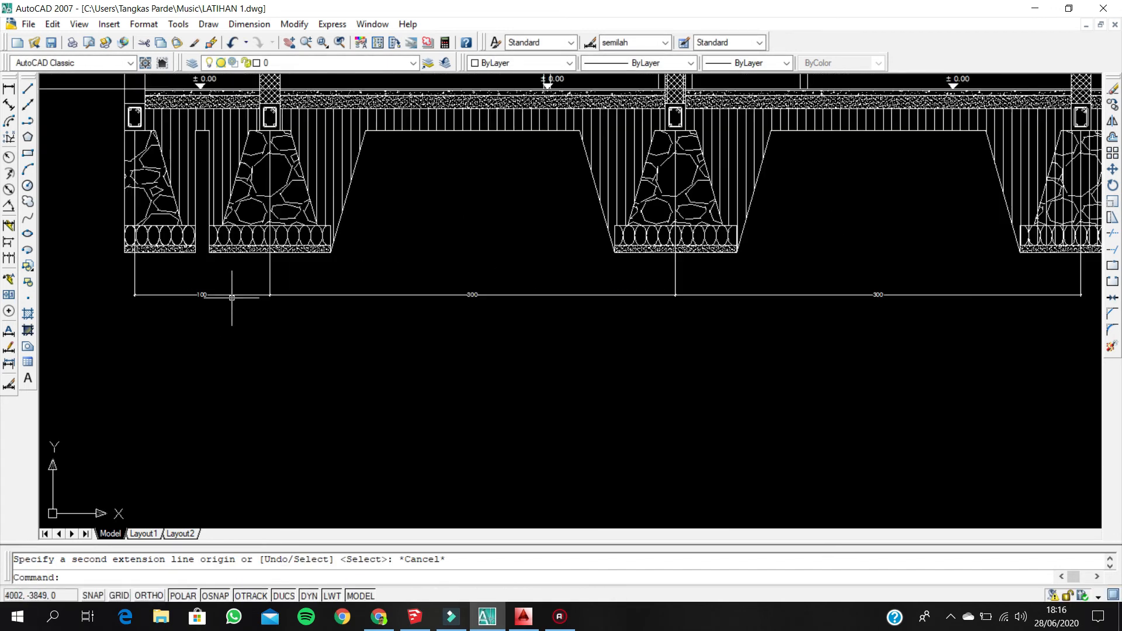
- Override the semilah dimension style with a text height of 15
scroll(207, 298, "up", 2)
scroll(205, 295, "down", 5)
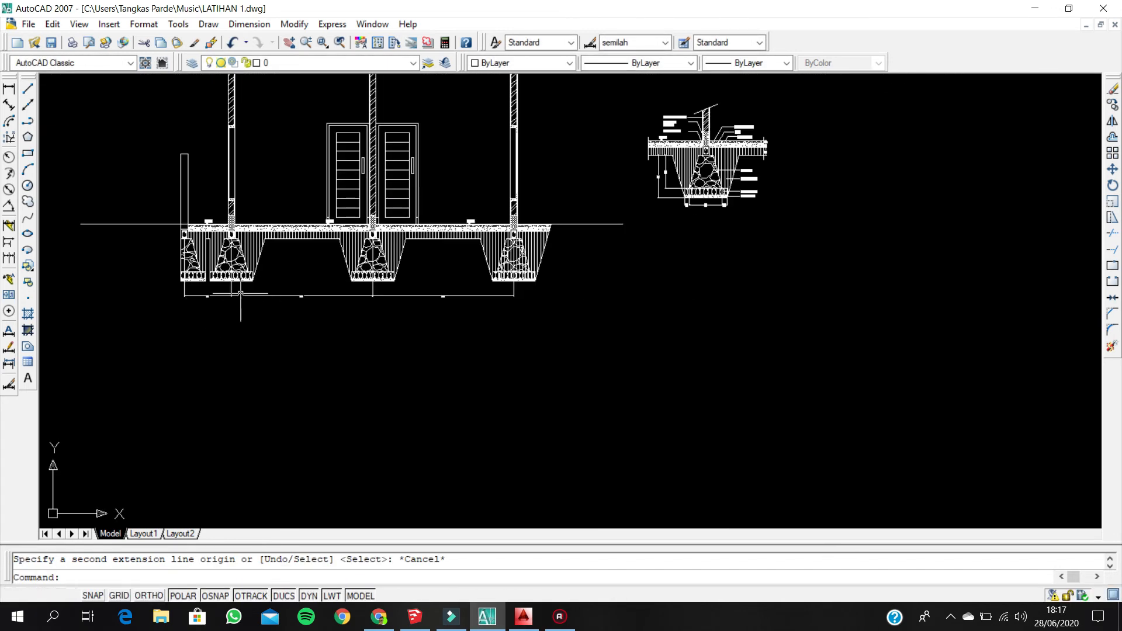
scroll(240, 293, "up", 3)
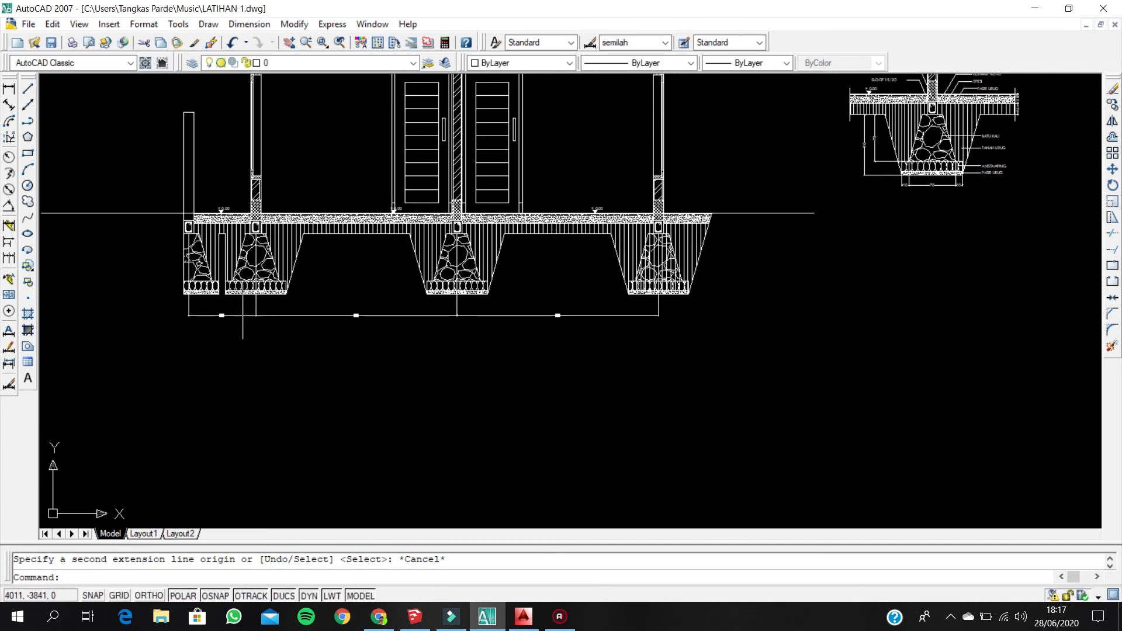
type("d")
key("Return")
left_click(720, 277)
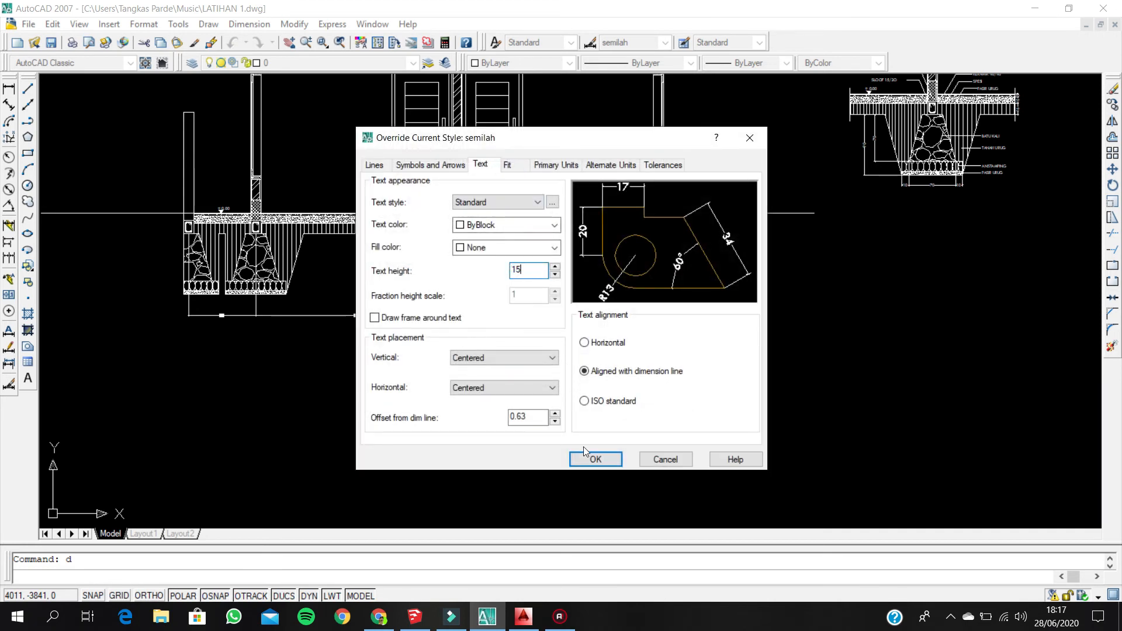
left_click(589, 460)
left_click(647, 415)
scroll(245, 298, "up", 4)
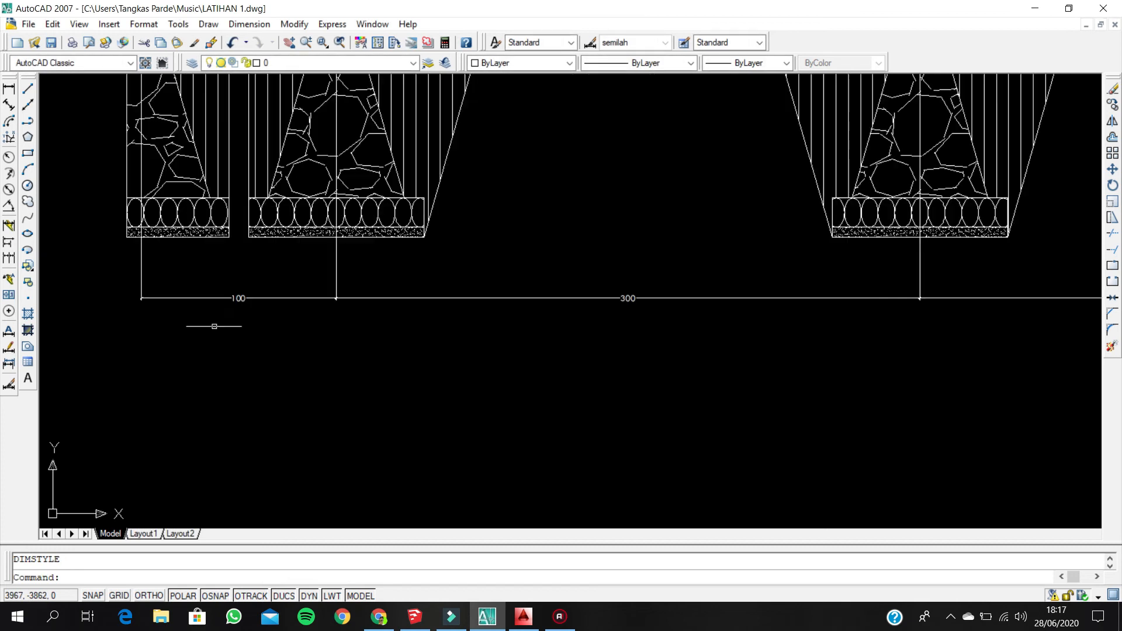
- Apply the semilah style settings to the three foundation dimensions and save the drawing
scroll(244, 287, "down", 4)
left_click(616, 328)
left_click(199, 286)
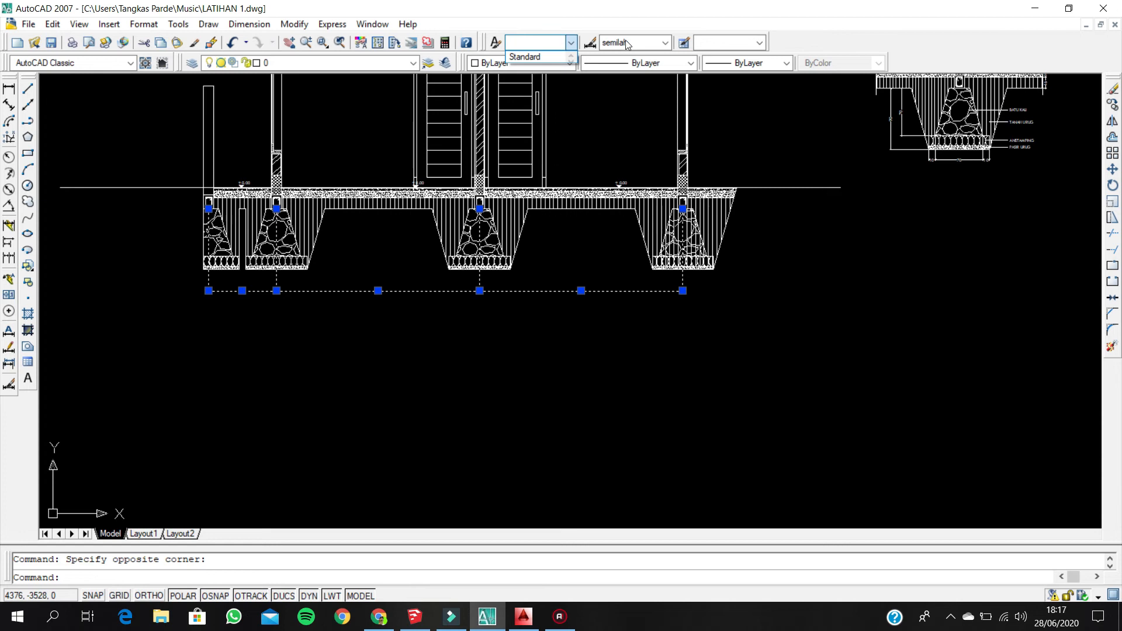
mouse_move(320, 350)
middle_mouse_down()
mouse_move(351, 413)
mouse_move(351, 484)
middle_mouse_up()
scroll(436, 409, "down", 4)
scroll(410, 392, "up", 3)
scroll(408, 393, "down", 3)
middle_click_drag(414, 353, 422, 379)
key("ctrl+s")
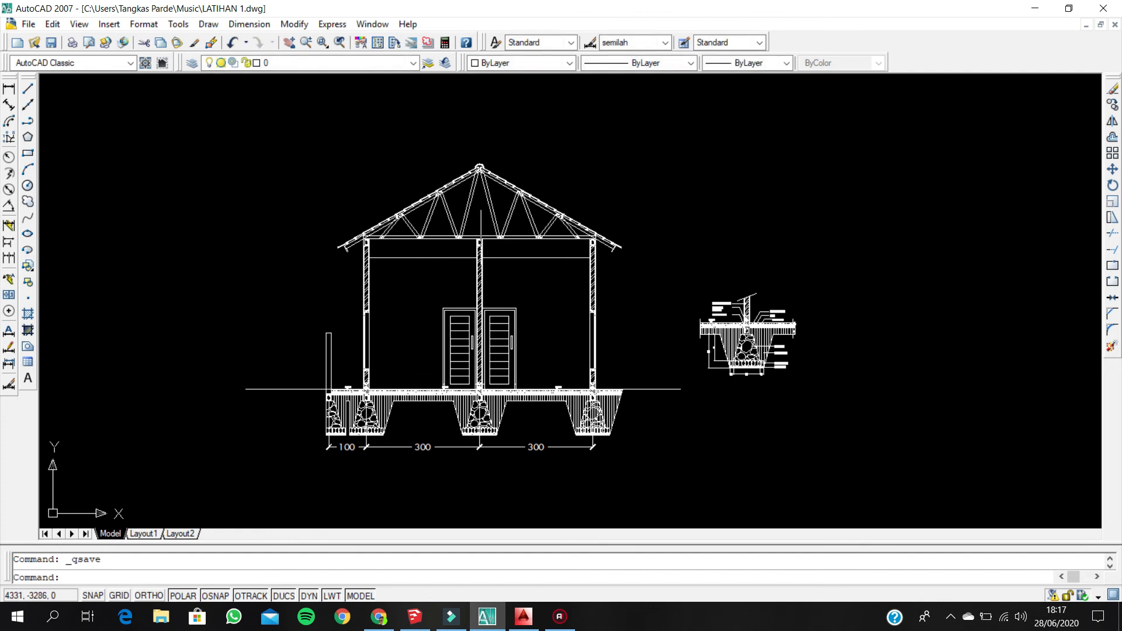
- Examine the floor plan with its section line and room dimensions against the section, including the terrace and carport side
scroll(460, 267, "down", 8)
middle_click_drag(461, 199, 474, 258)
scroll(477, 257, "up", 10)
scroll(619, 244, "down", 3)
mouse_move(669, 352)
middle_mouse_down()
mouse_move(553, 167)
mouse_move(460, 285)
mouse_move(447, 357)
middle_mouse_up()
scroll(365, 240, "up", 6)
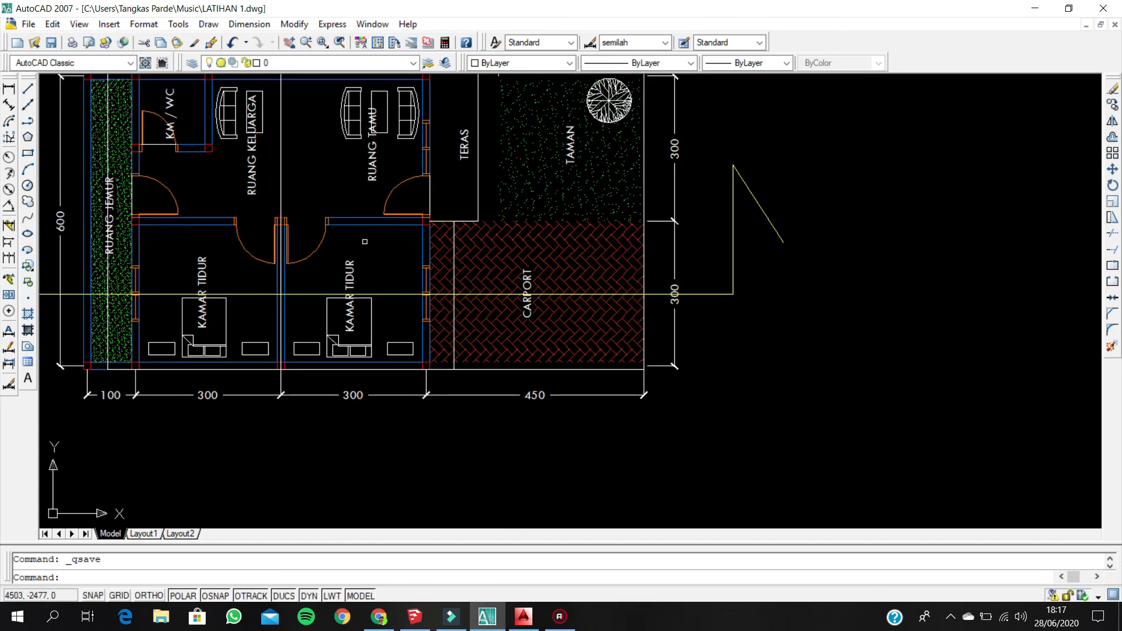
scroll(408, 232, "down", 4)
middle_click_drag(423, 219, 421, 263)
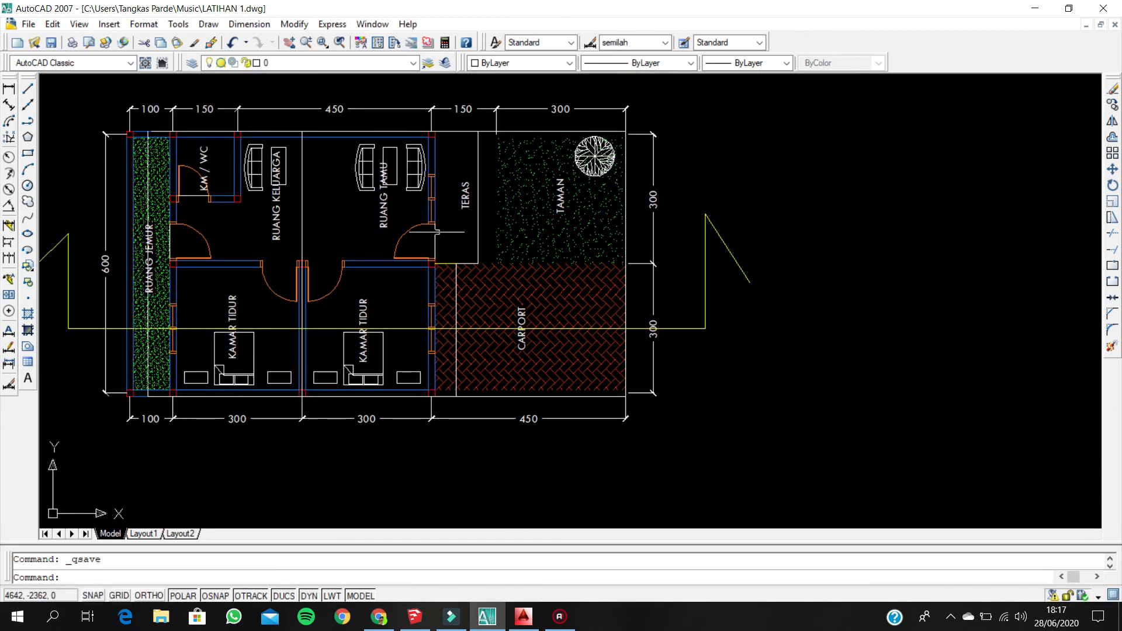
scroll(467, 193, "down", 5)
scroll(467, 234, "up", 4)
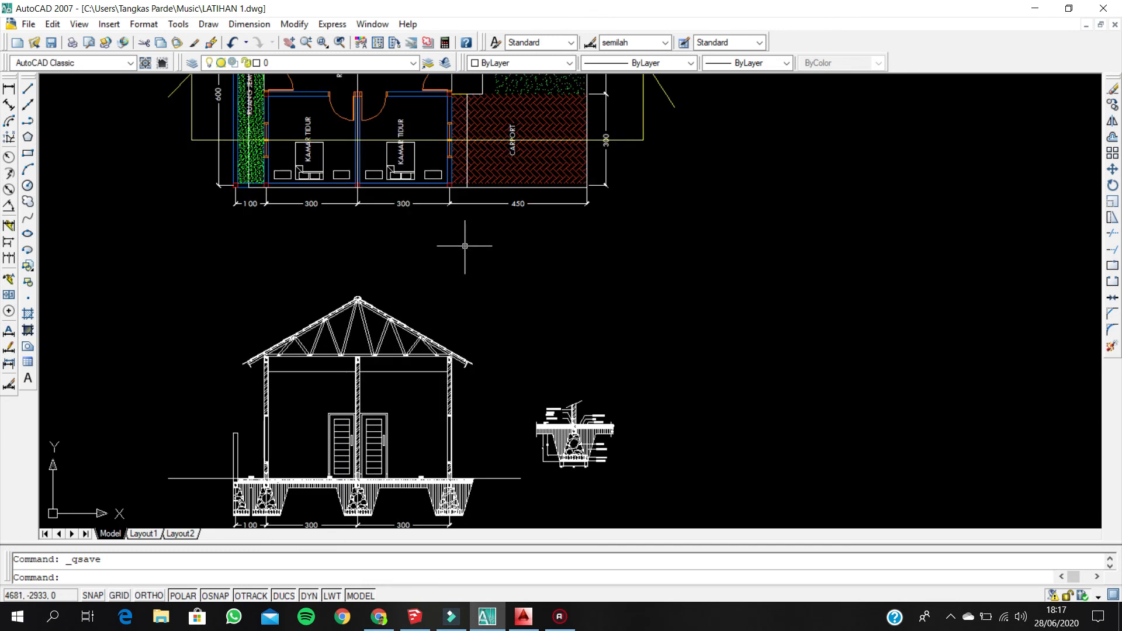
scroll(357, 298, "down", 8)
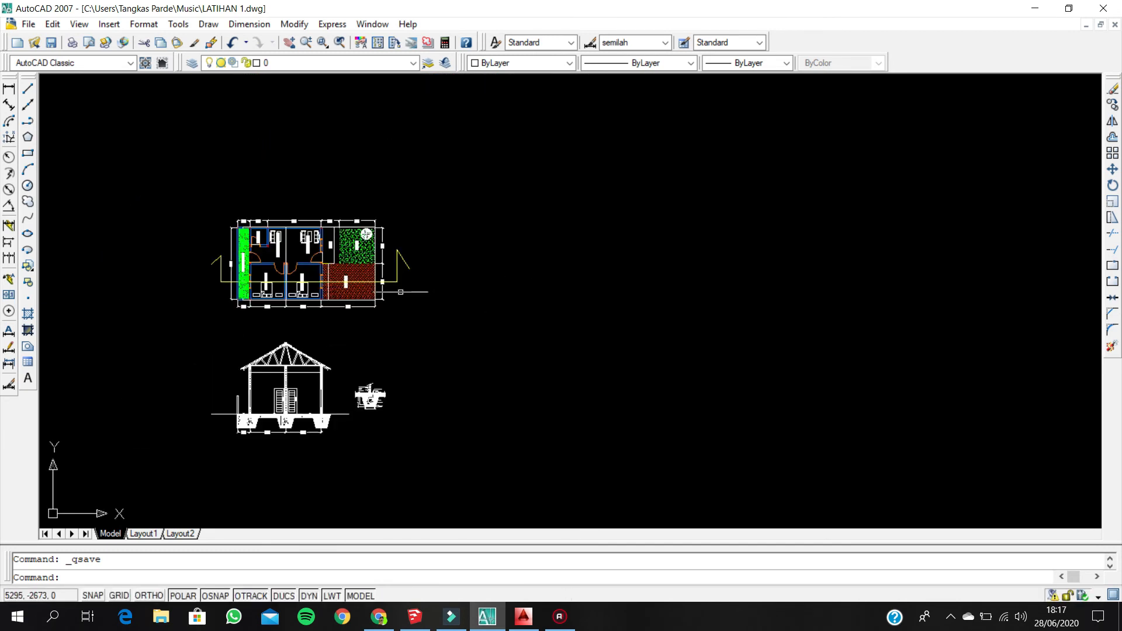
middle_click_drag(371, 236, 362, 253)
scroll(427, 280, "down", 2)
middle_click_drag(427, 280, 434, 380)
- Dimension the height from the terrace floor to the underside of the canopy in the front elevation
scroll(323, 241, "up", 10)
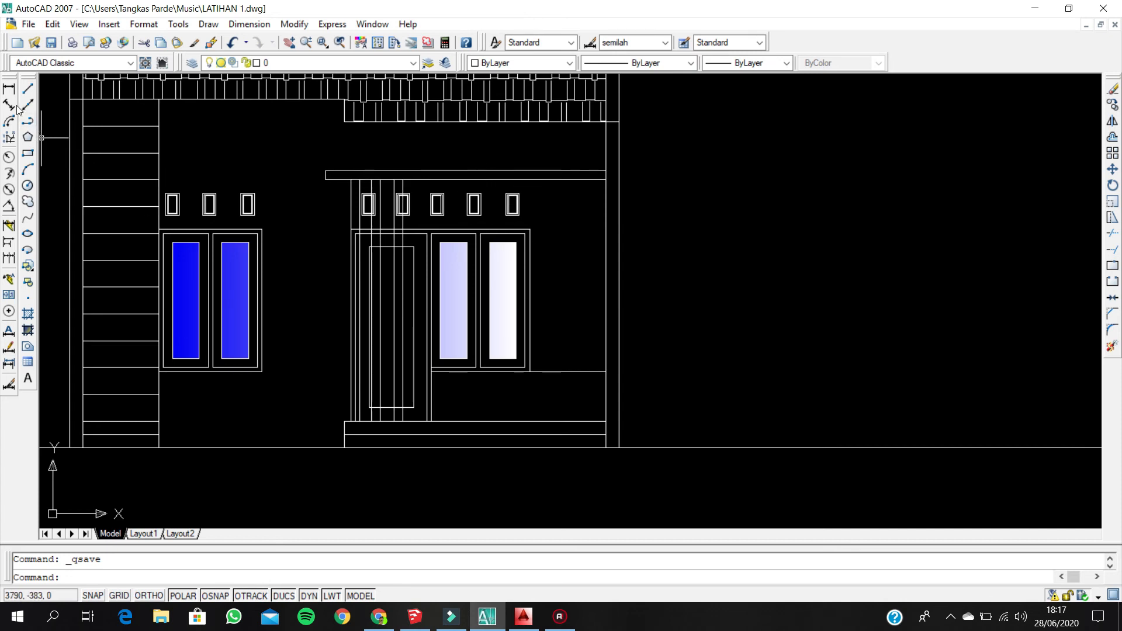
left_click(9, 90)
left_click(606, 180)
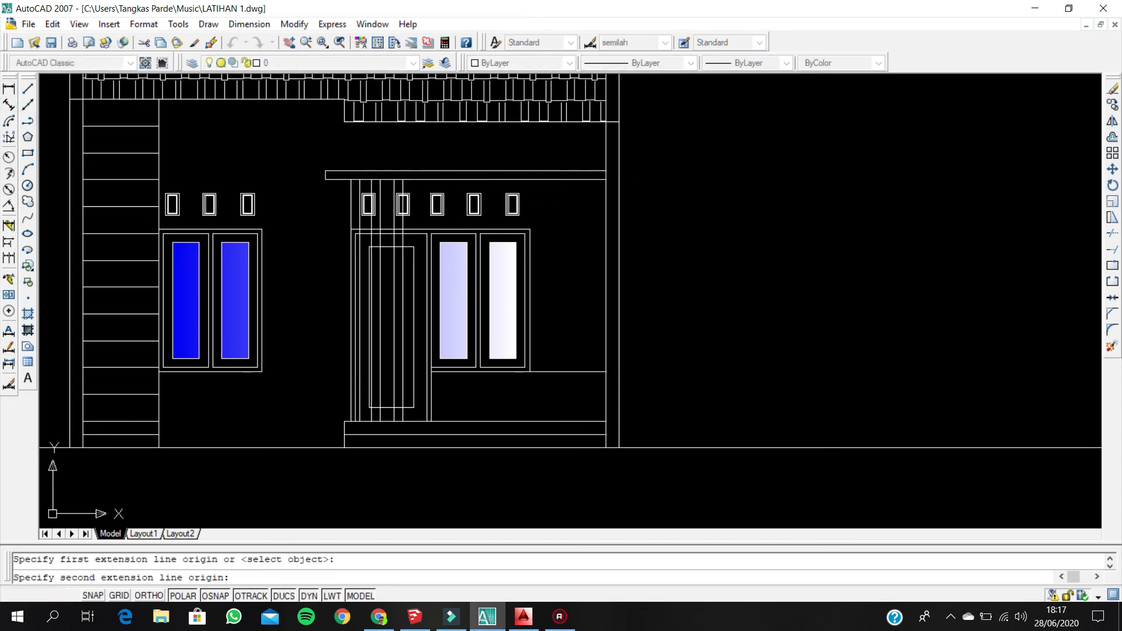
left_click(606, 420)
left_click(576, 418)
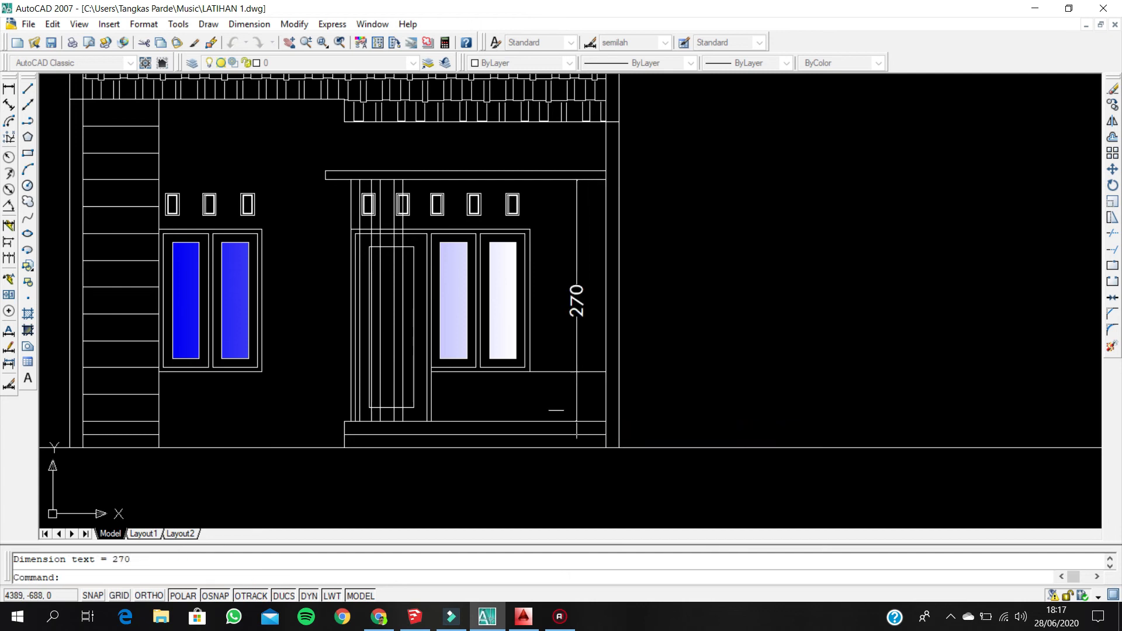
scroll(586, 179, "up", 3)
scroll(309, 174, "down", 2)
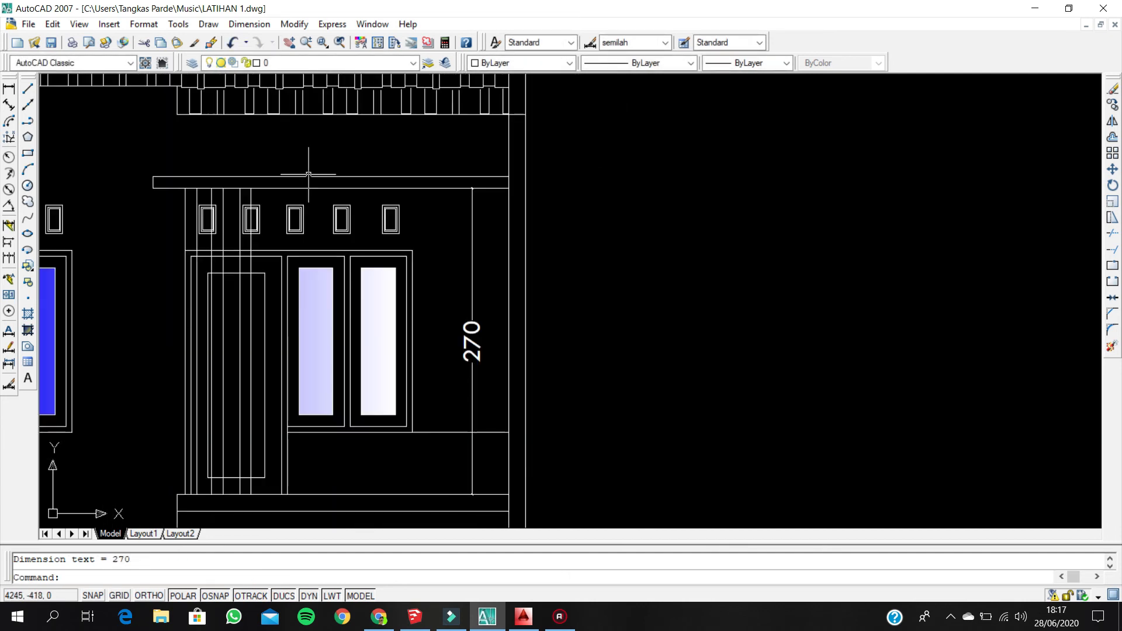
- Dimension the thickness of the canopy slab at its end in the front elevation
left_click(9, 90)
scroll(462, 175, "up", 2)
left_click(532, 176)
left_click(532, 192)
left_click(581, 239)
scroll(576, 277, "down", 5)
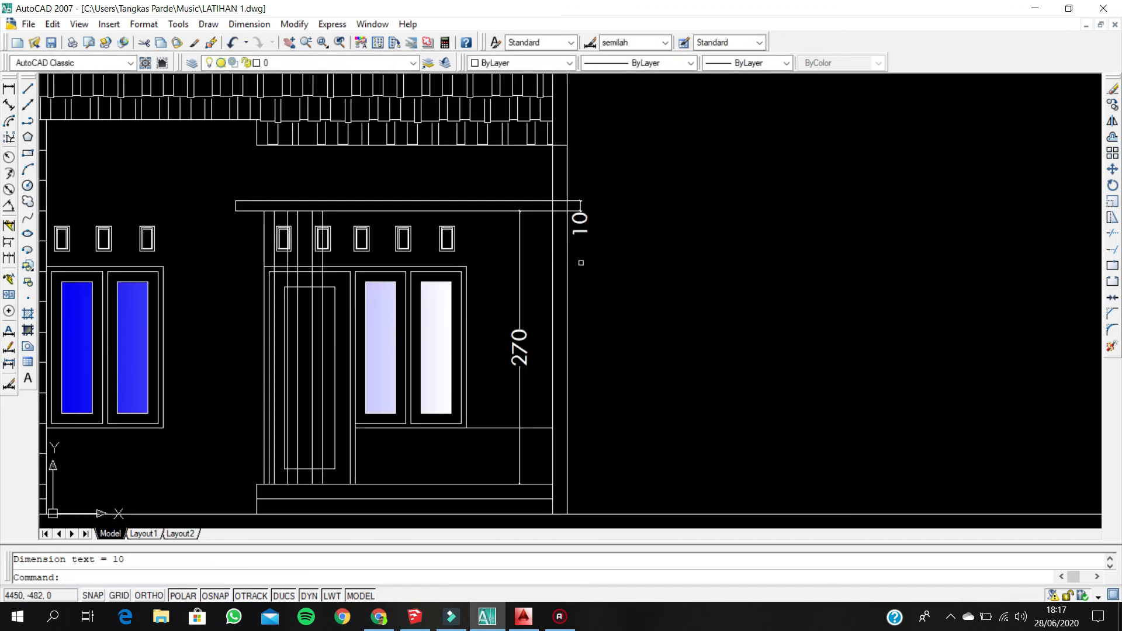
- Copy the floor-level lines in front of the section's front wall straight up by 270
middle_click_drag(575, 277, 559, 140)
scroll(543, 173, "down", 2)
middle_click_drag(528, 220, 491, 129)
middle_click_drag(562, 410, 539, 259)
scroll(538, 389, "up", 10)
scroll(443, 384, "down", 2)
scroll(443, 383, "down", 3)
scroll(479, 368, "up", 3)
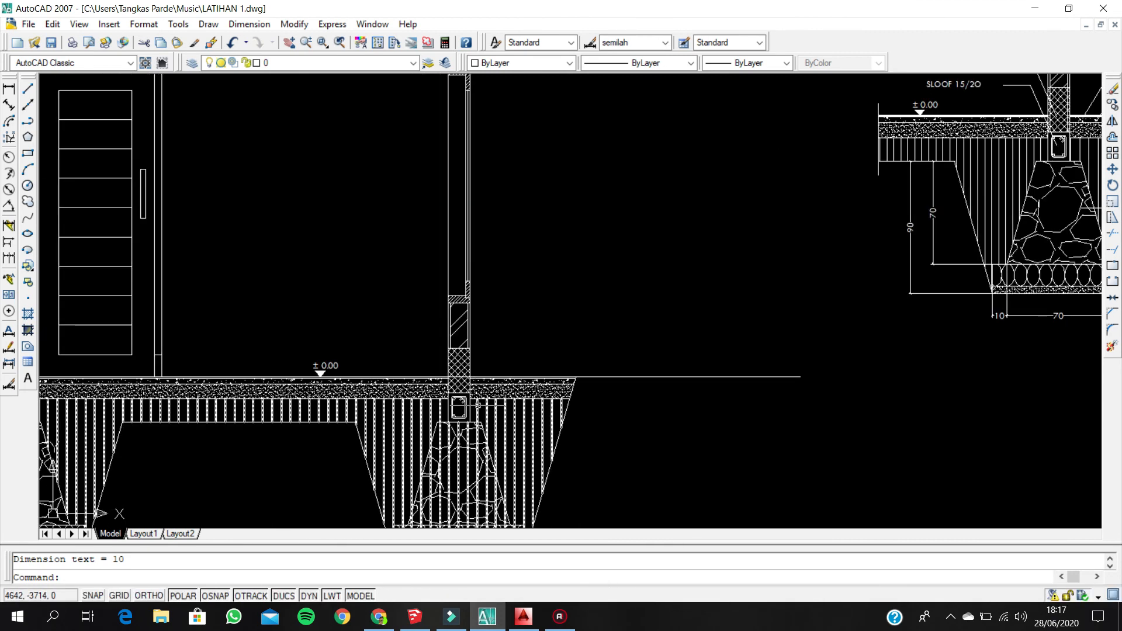
scroll(479, 368, "down", 4)
scroll(490, 346, "up", 2)
left_click(583, 406)
left_click(551, 357)
right_click(563, 216)
left_click(620, 382)
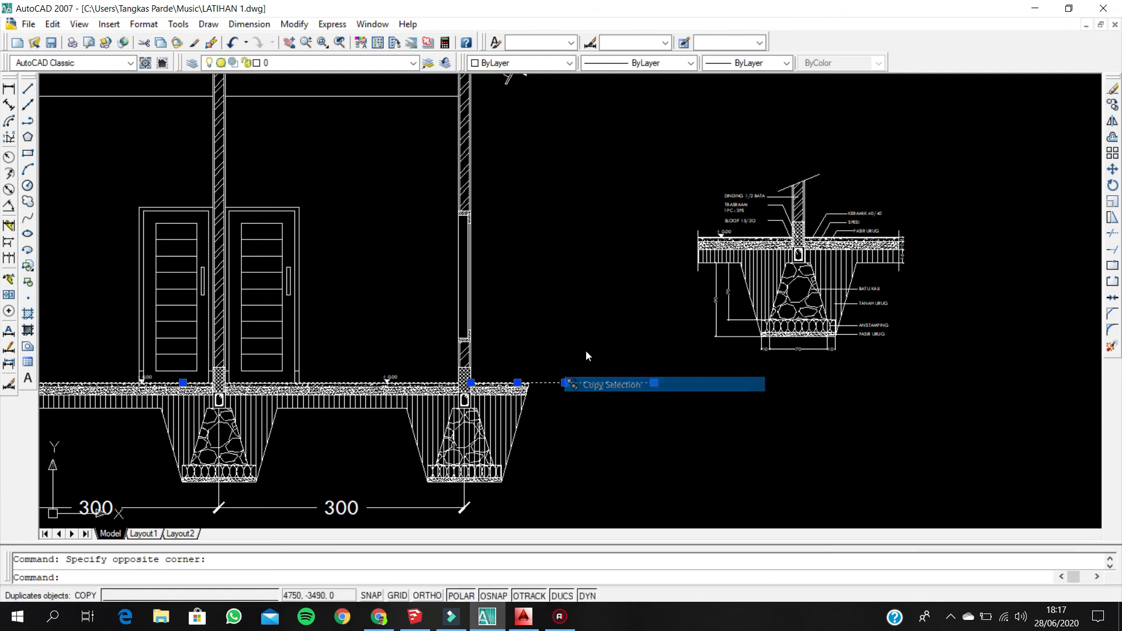
left_click(567, 329)
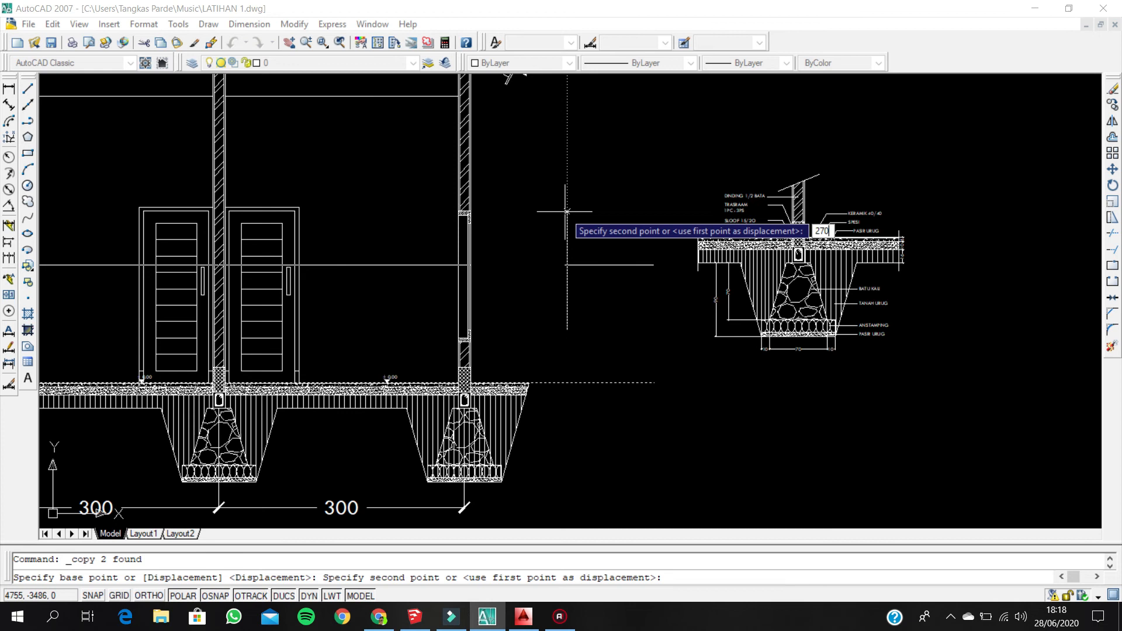
key("Return")
key("Escape")
- Offset the raised line upward by 10 for the canopy slab's thickness and remove the excess line pieces around it
scroll(551, 186, "up", 2)
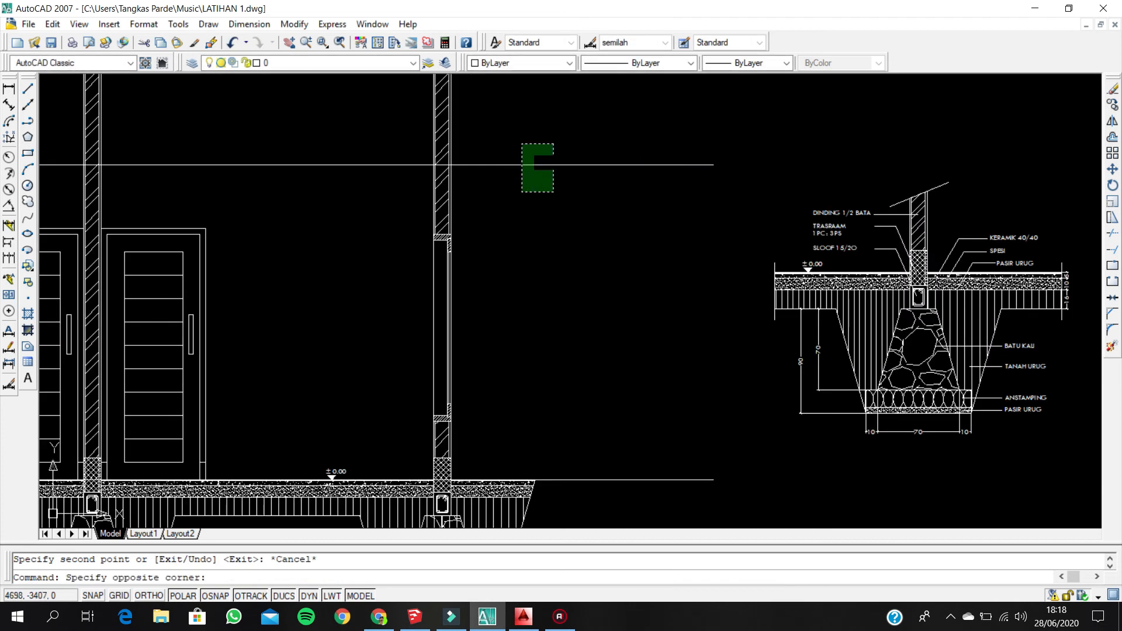
left_click(521, 144)
middle_click_drag(533, 169, 551, 246)
type("o")
key("Return")
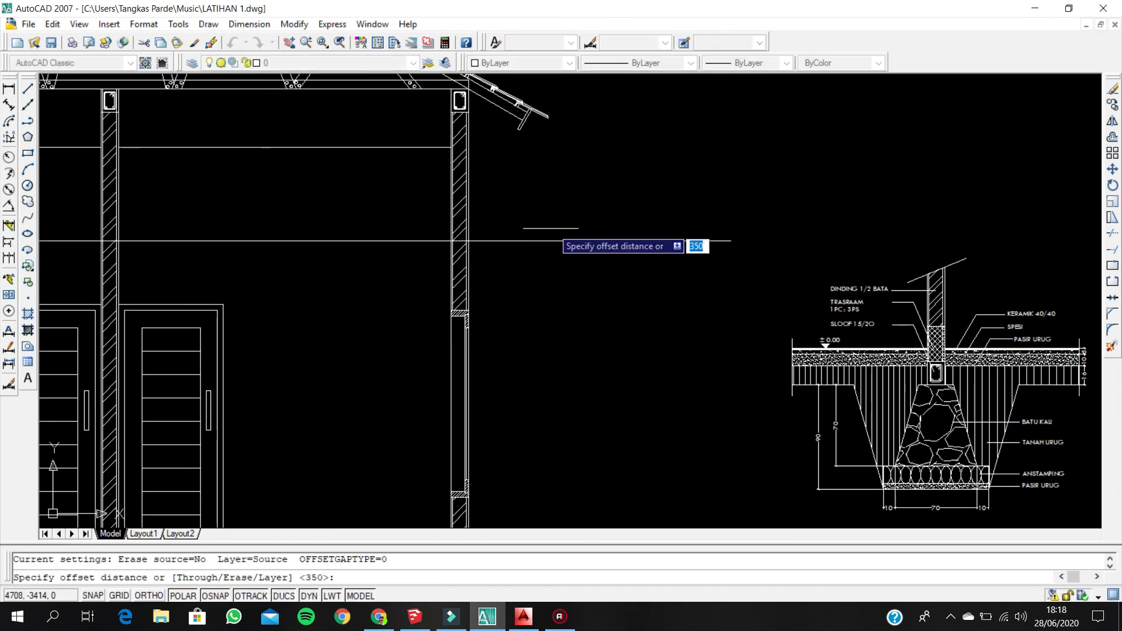
key("Return")
left_click(549, 239)
left_click(544, 185)
key("Escape")
left_click(632, 248)
left_click(623, 231)
key("Delete")
scroll(585, 246, "down", 4)
scroll(575, 248, "up", 6)
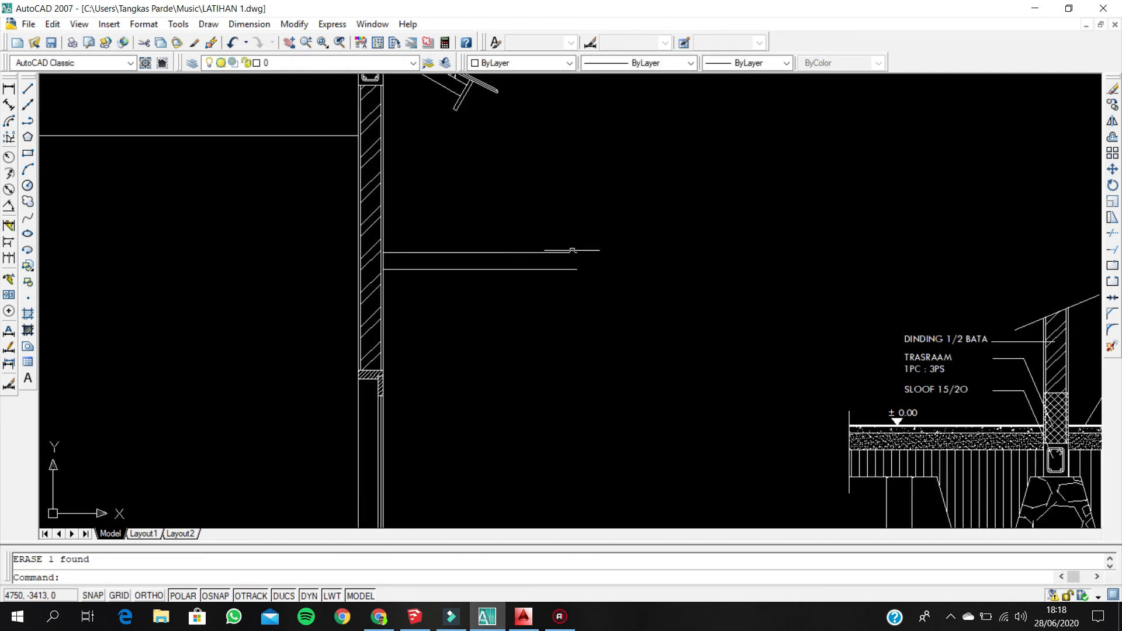
- Close the outer end of the canopy slab with a vertical line between its upper and lower edges
type("l")
key("Return")
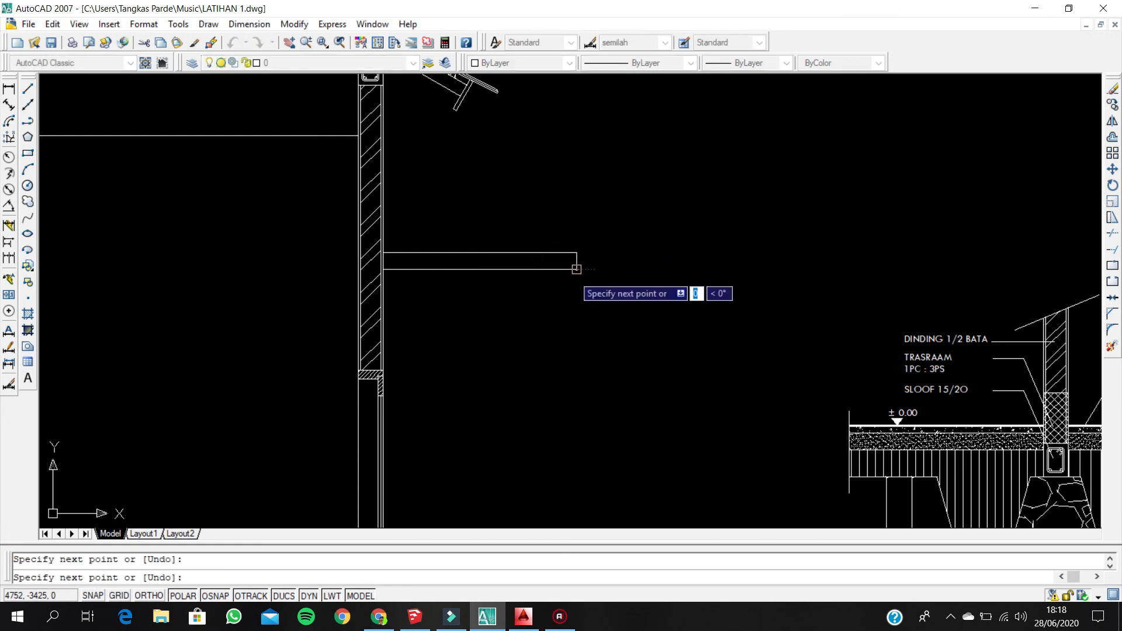
key("Return")
- Draw the canopy column as a rectangle from the slab's underside near its outer end down to the floor line
scroll(531, 286, "down", 12)
middle_click_drag(505, 377, 496, 477)
scroll(476, 243, "up", 10)
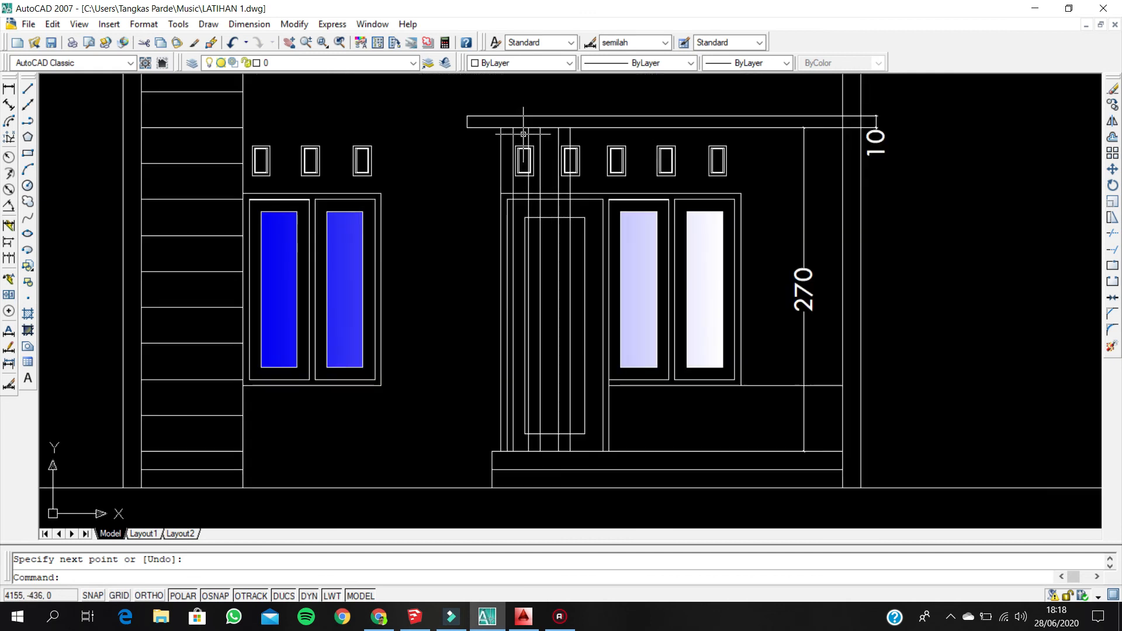
scroll(477, 199, "down", 8)
middle_click_drag(482, 377, 441, 116)
scroll(441, 151, "down", 2)
scroll(498, 406, "up", 3)
scroll(498, 406, "up", 5)
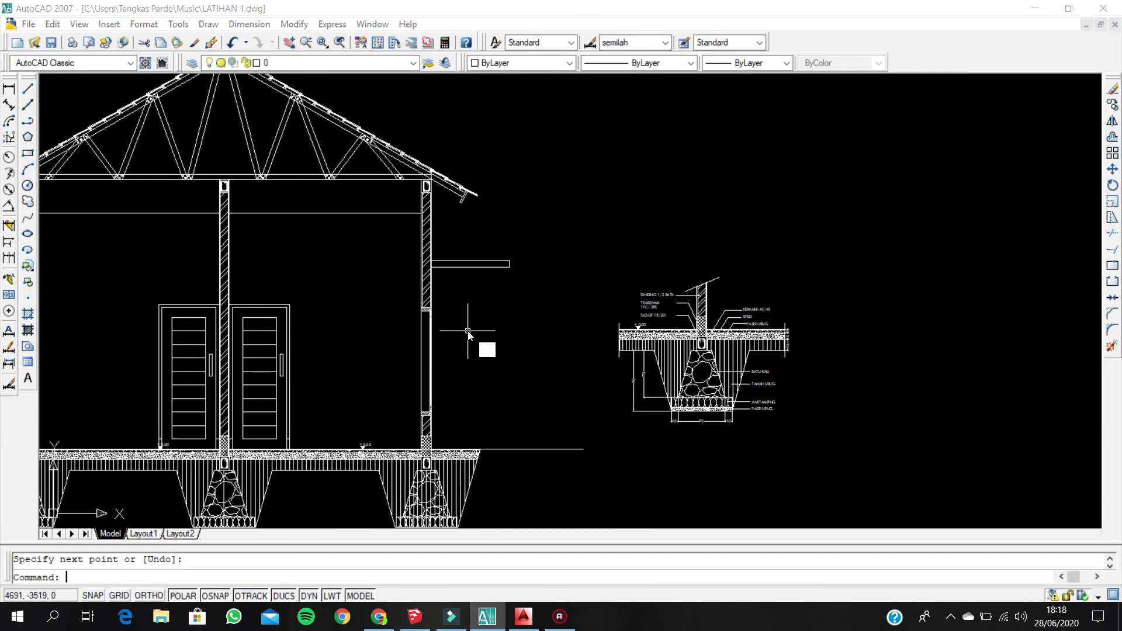
type("c")
key("Return")
scroll(482, 318, "up", 1)
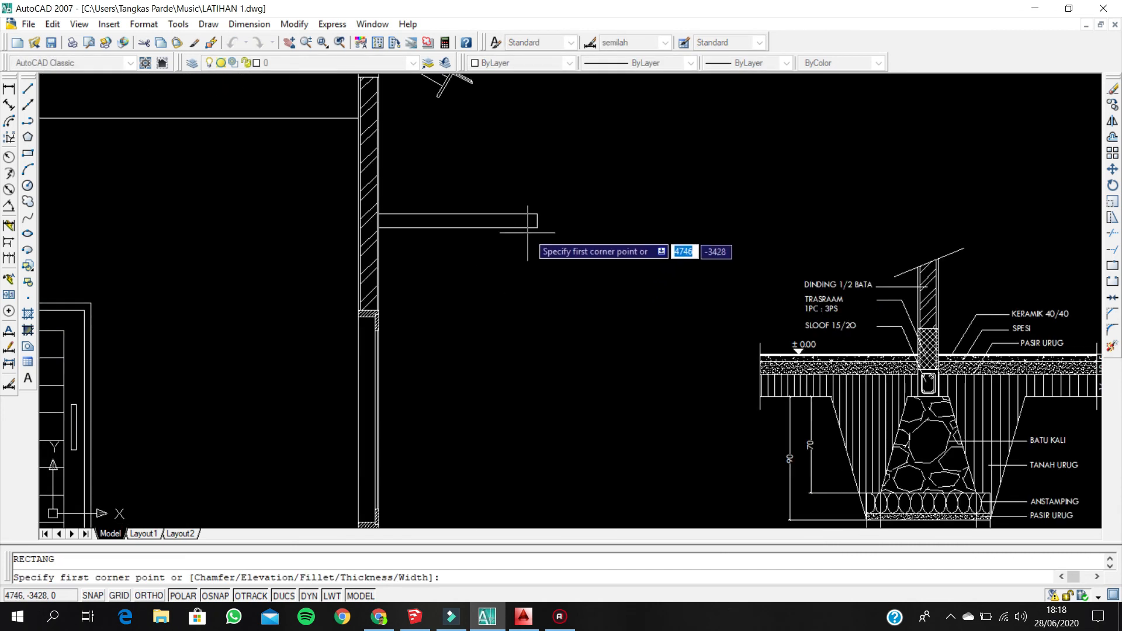
left_click(510, 285)
scroll(485, 394, "down", 2)
scroll(493, 315, "up", 2)
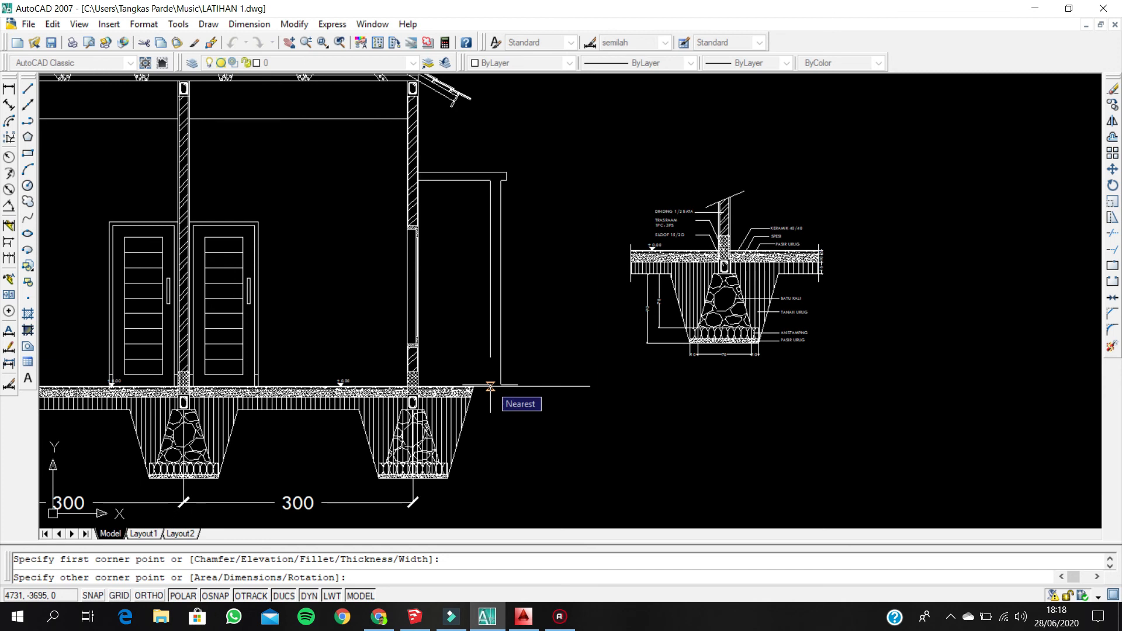
left_click(490, 387)
key("Escape")
- Draw a horizontal ground line about 105 long outward from the underside of the sand layer at the front foundation
scroll(474, 388, "up", 5)
scroll(463, 396, "down", 2)
middle_click_drag(462, 398, 455, 325)
scroll(461, 380, "up", 2)
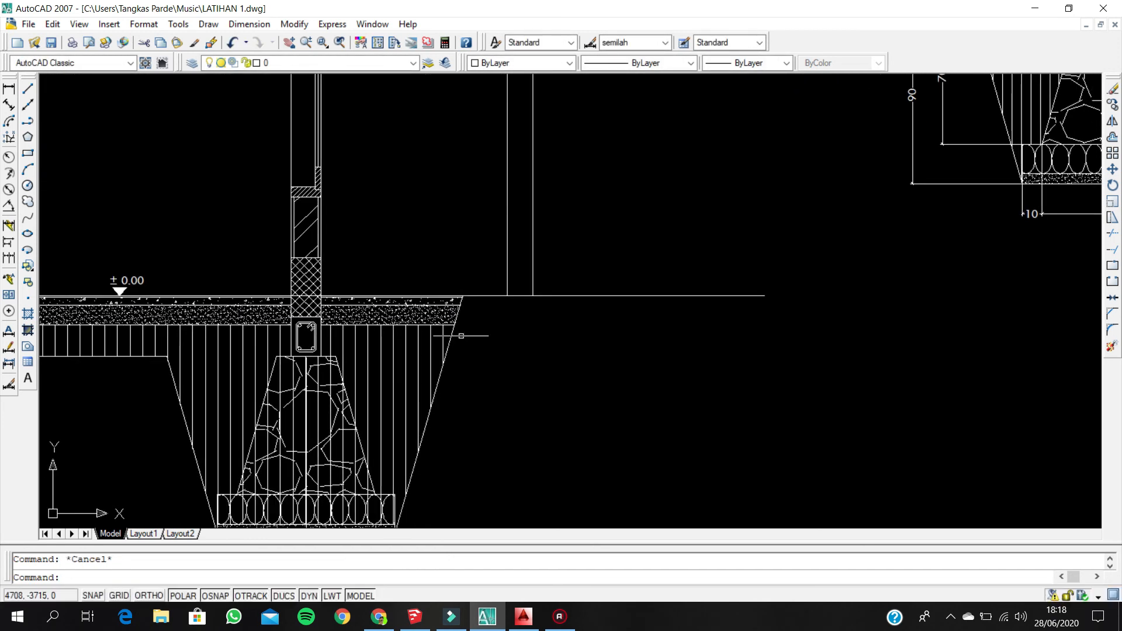
type("l")
key("Return")
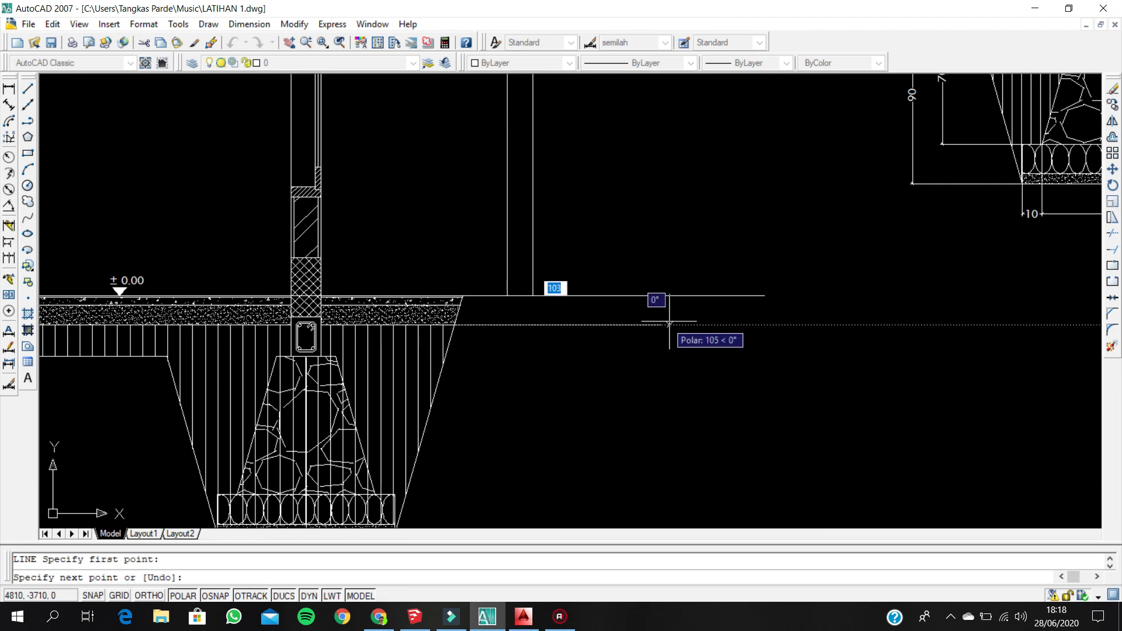
scroll(524, 318, "up", 2)
key("Escape")
- Draw a vertical terrace edge line down from the column's outer corner and trim it at the ground line
type("l")
key("Return")
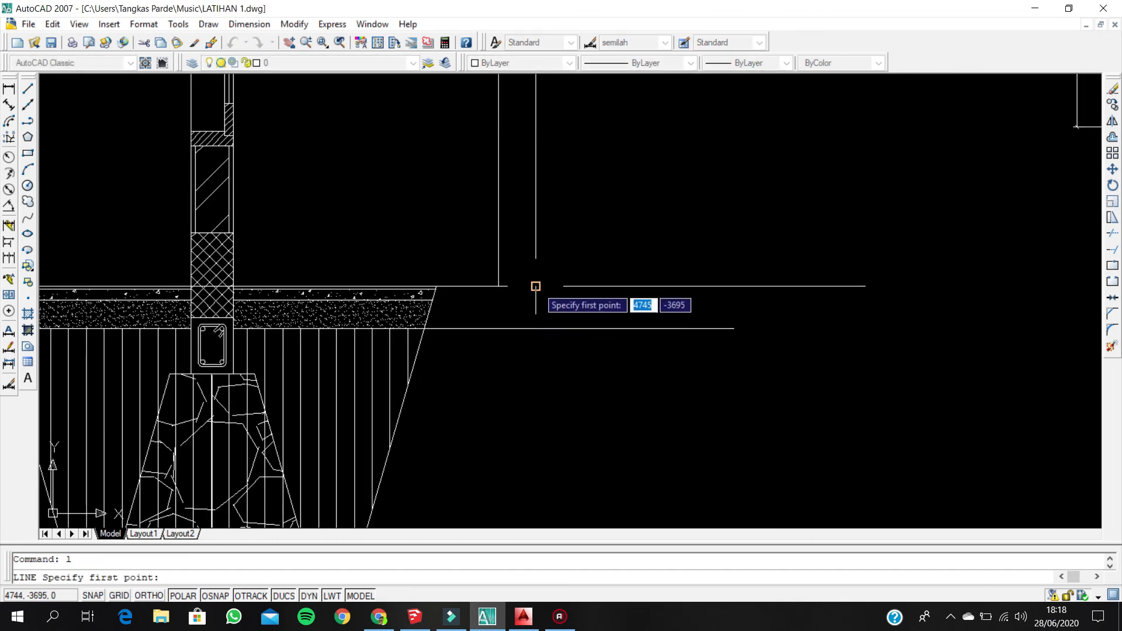
left_click(537, 369)
key("Escape")
type("tr")
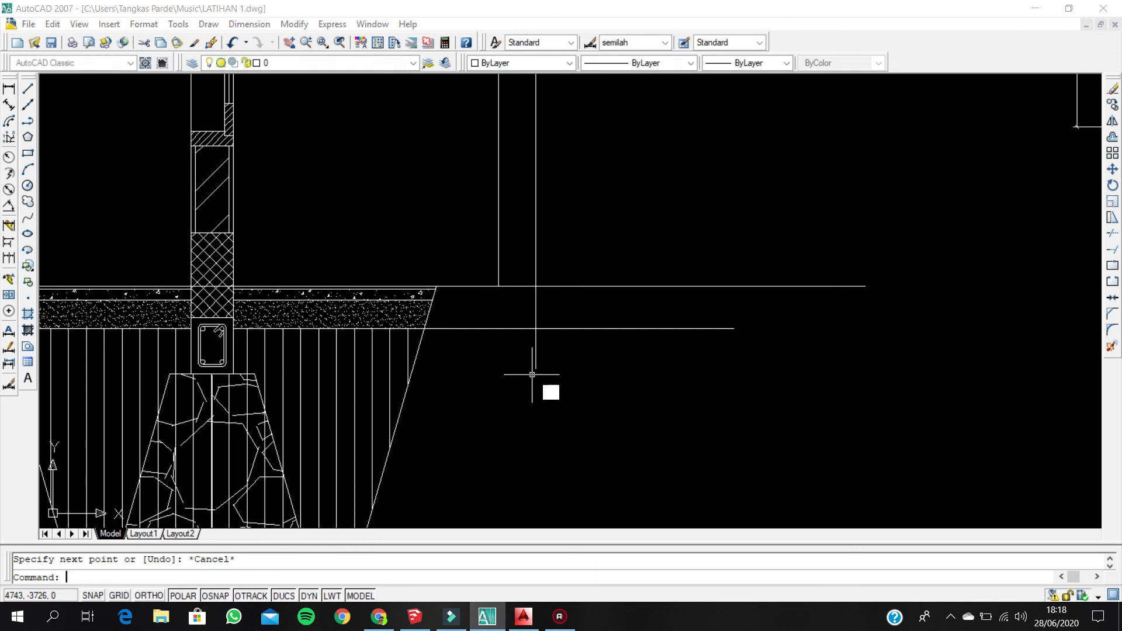
key("Return")
key("Return")
left_click(547, 374)
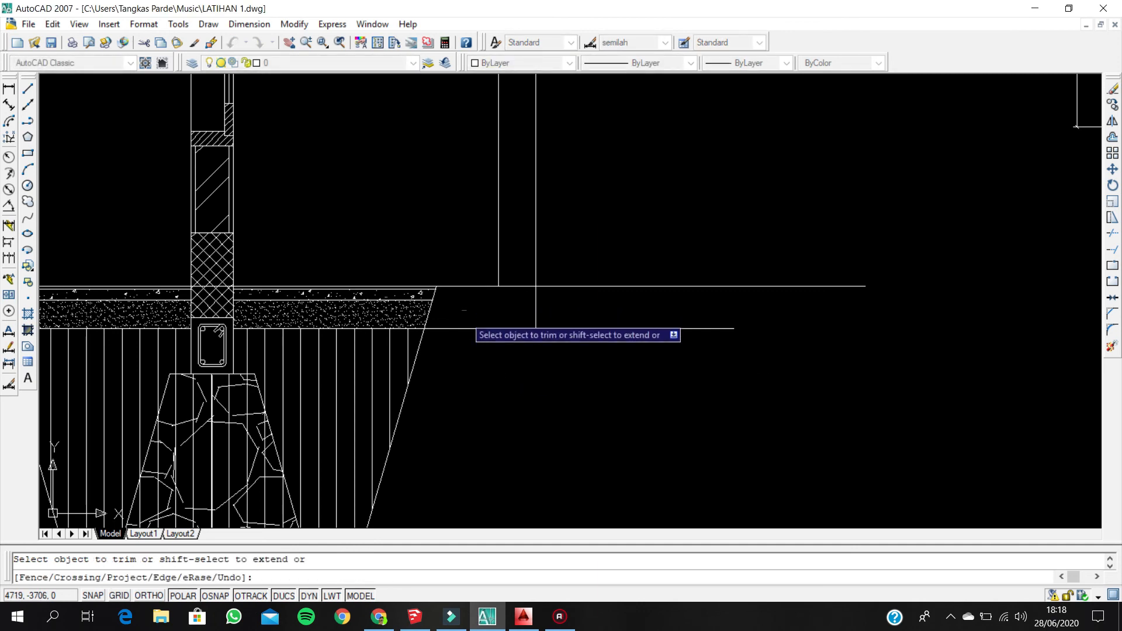
left_click(463, 316)
left_click(461, 320)
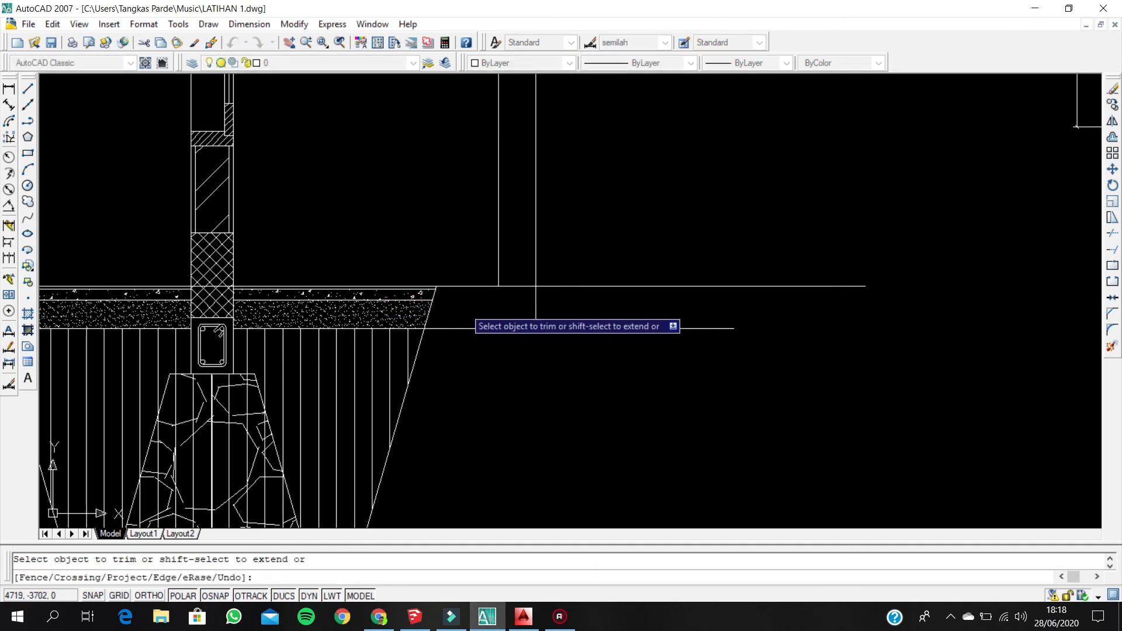
middle_click_drag(463, 322, 448, 361)
key("Escape")
- Draw a step 30 wide outward from the middle of the terrace edge and down to the ground line
type("l")
key("Return")
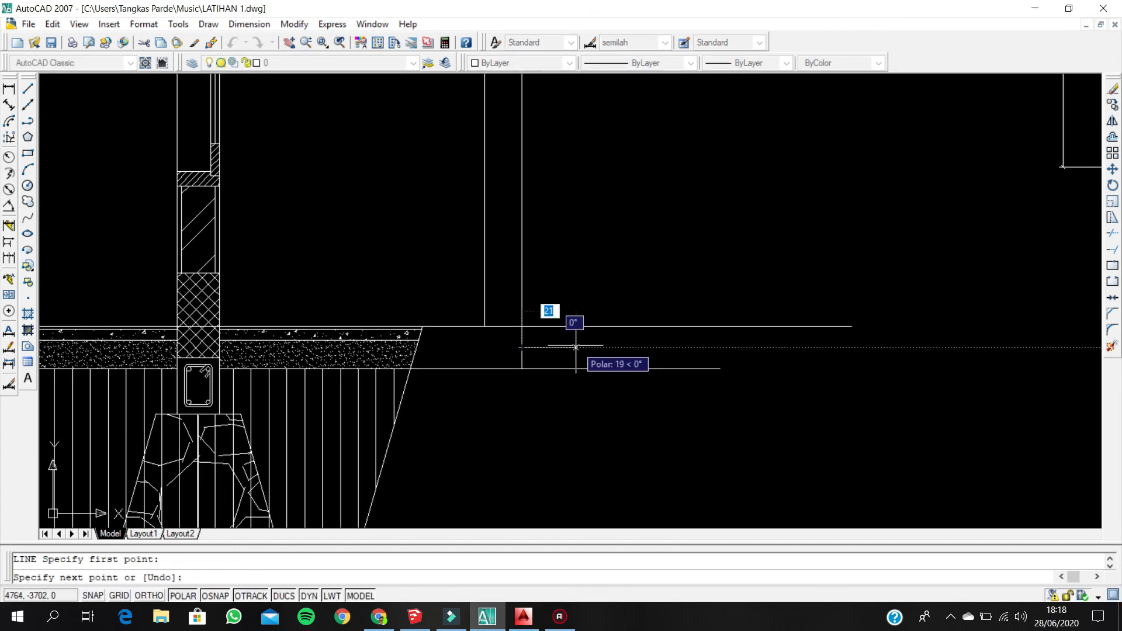
type("30")
key("Return")
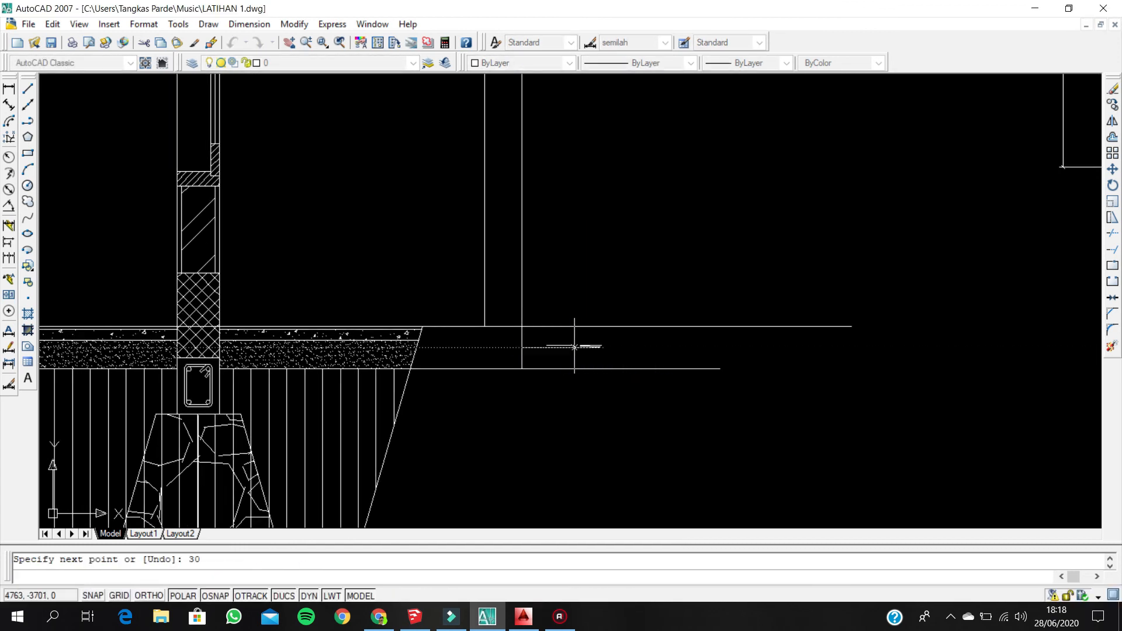
left_click(605, 369)
key("Return")
- Shorten the floor line in front of the column so that it ends at the terrace's outer edge
left_click(777, 354)
left_click(706, 300)
left_click(852, 326)
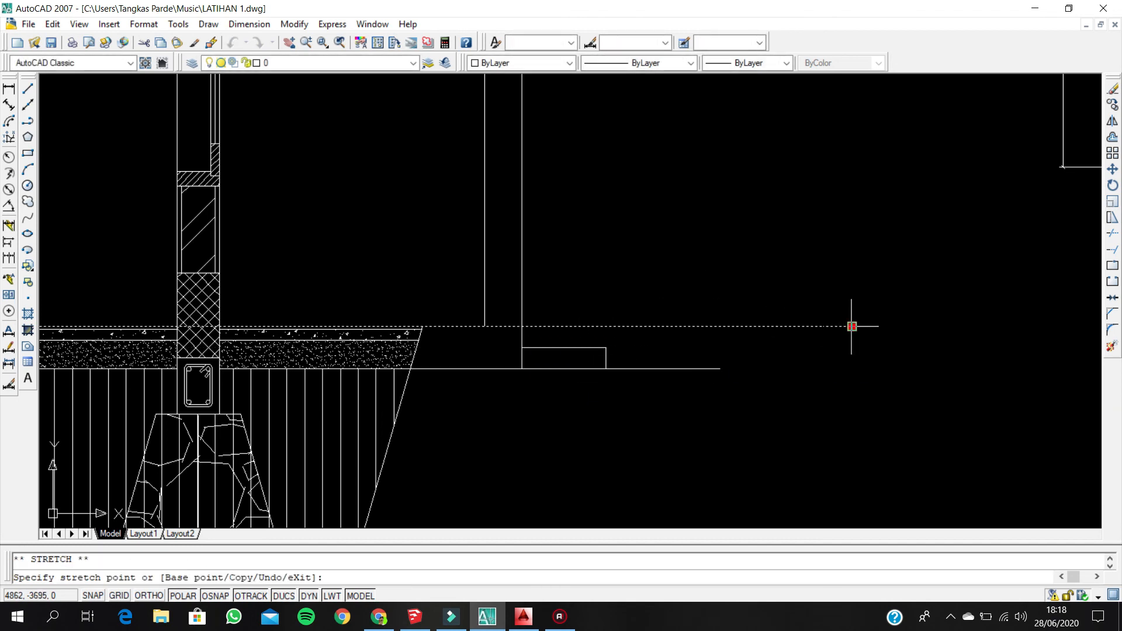
left_click(544, 326)
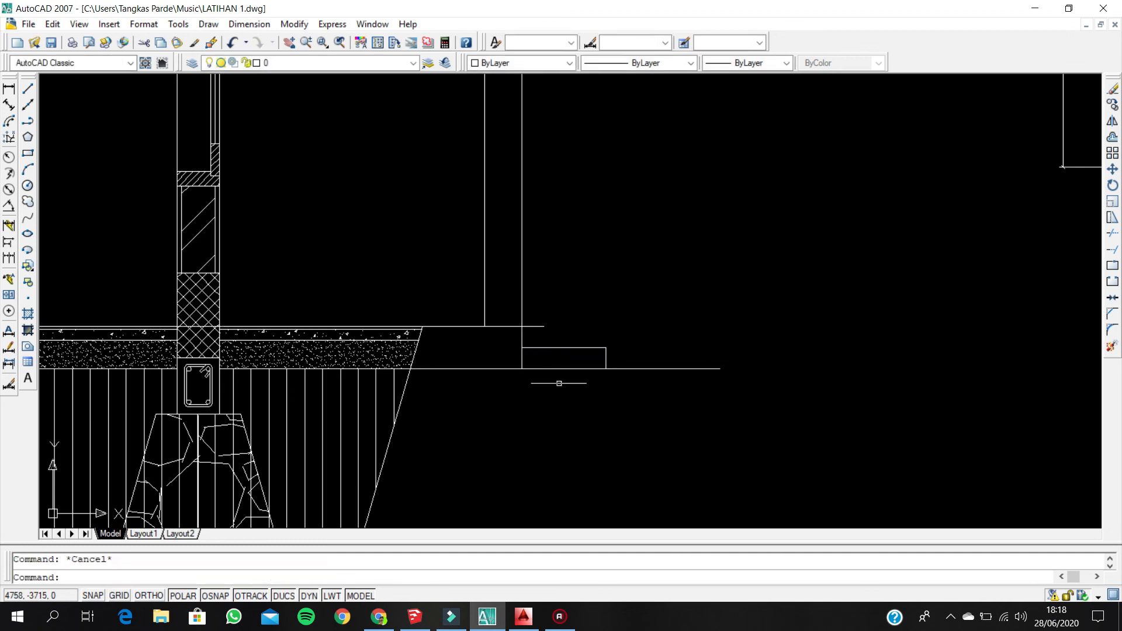
scroll(563, 379, "down", 3)
scroll(546, 371, "up", 4)
left_click(559, 358)
scroll(532, 363, "down", 5)
key("Escape")
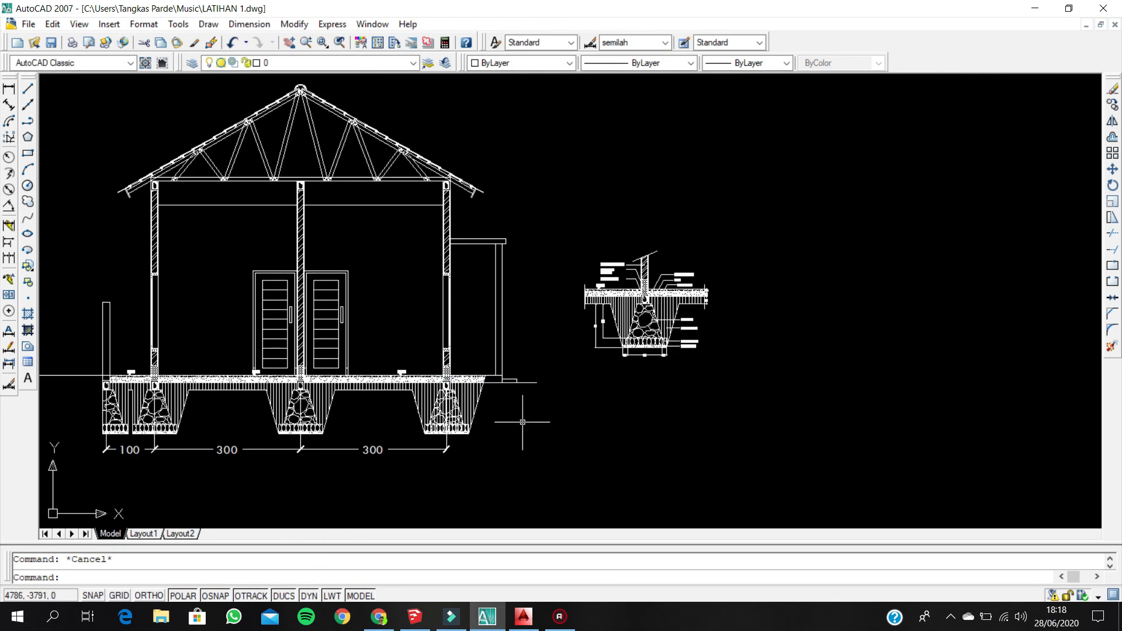
- Examine the section's terrace edge, step and canopy against the section line, terrace and carport in the floor plan
scroll(475, 386, "up", 6)
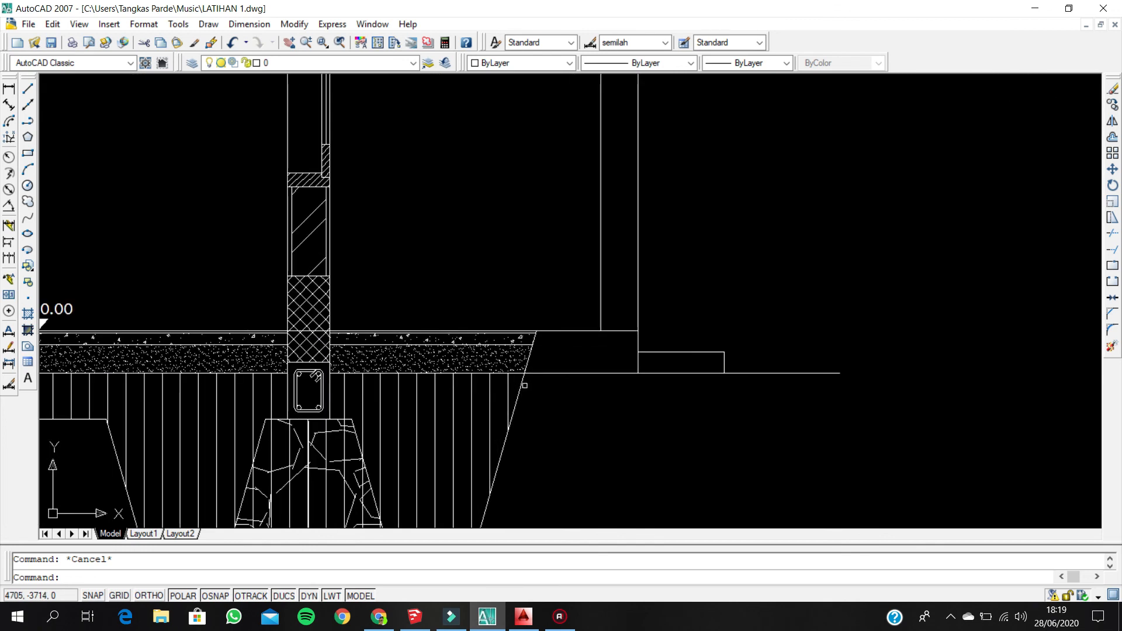
scroll(524, 385, "down", 5)
scroll(570, 374, "down", 1)
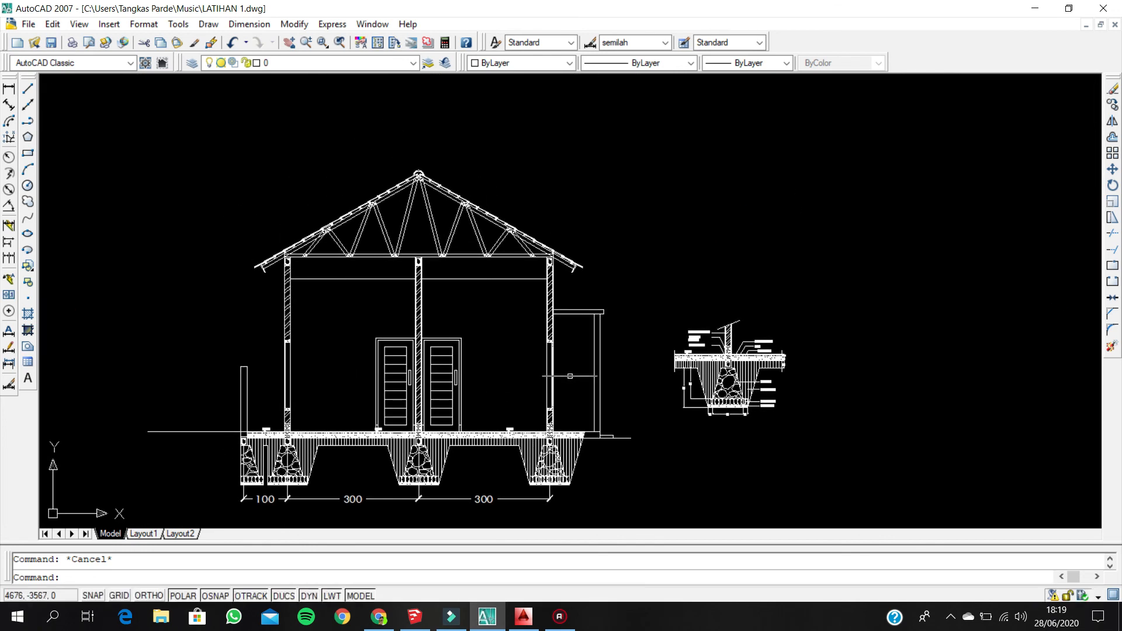
scroll(569, 375, "down", 2)
scroll(624, 159, "up", 3)
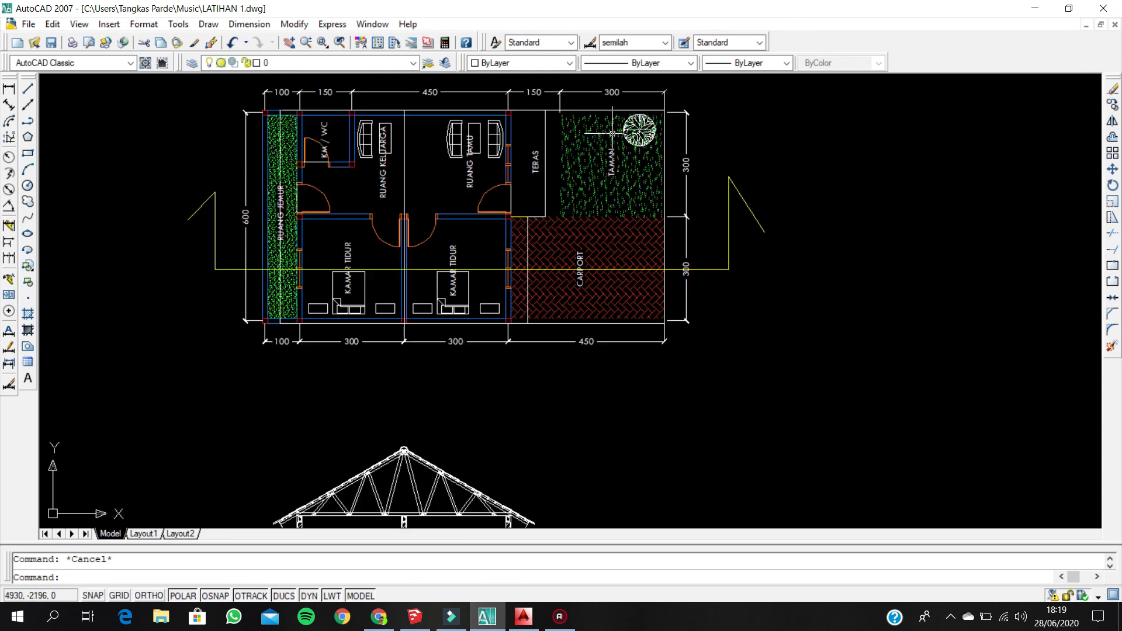
middle_click_drag(625, 246, 625, 119)
scroll(606, 275, "down", 4)
middle_click_drag(606, 277, 641, 103)
scroll(574, 197, "up", 6)
middle_click_drag(573, 203, 626, 261)
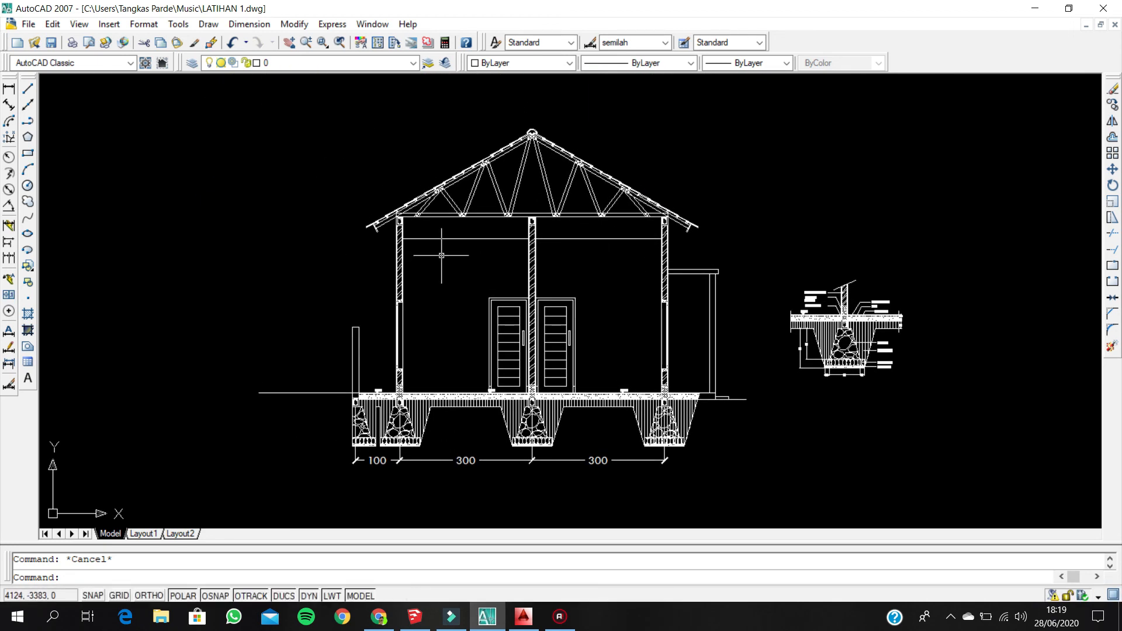
scroll(473, 251, "down", 1)
scroll(485, 225, "up", 4)
scroll(493, 214, "down", 4)
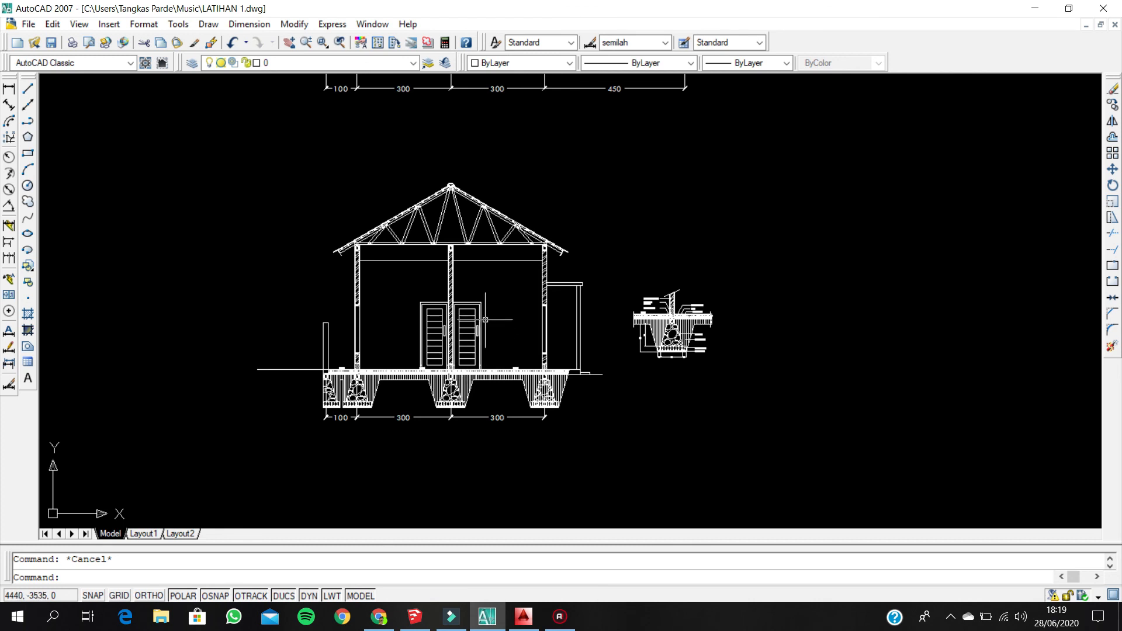
- Switch to Chrome and look through the lesson videos in the AutoCAD Tutorial playlist on YouTube
left_click(384, 626)
scroll(736, 277, "up", 5)
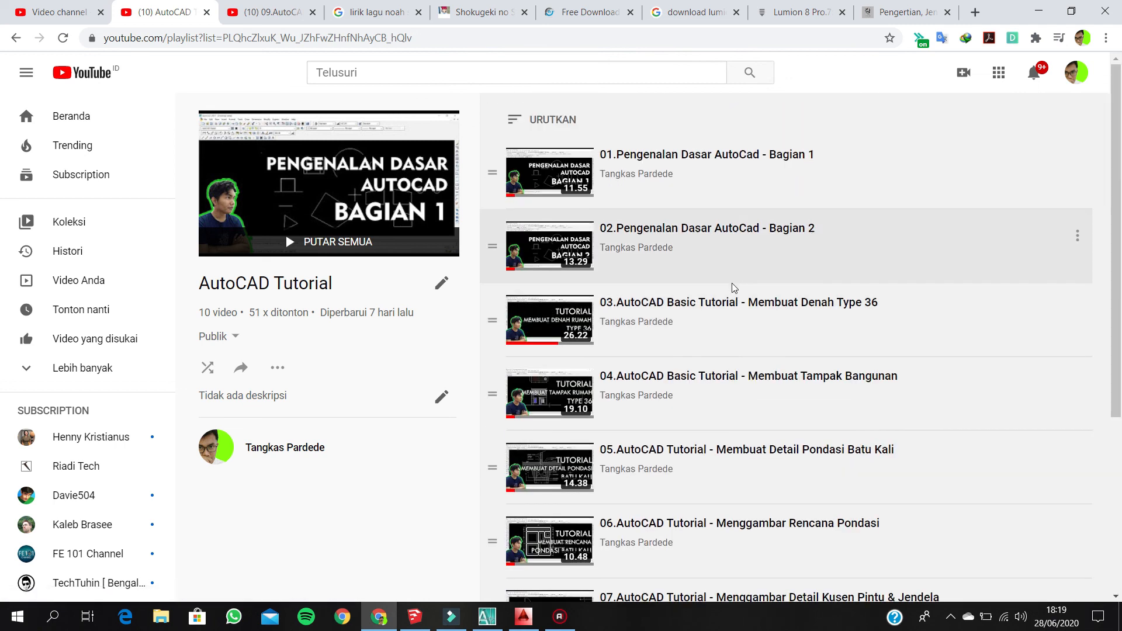
scroll(734, 287, "down", 3)
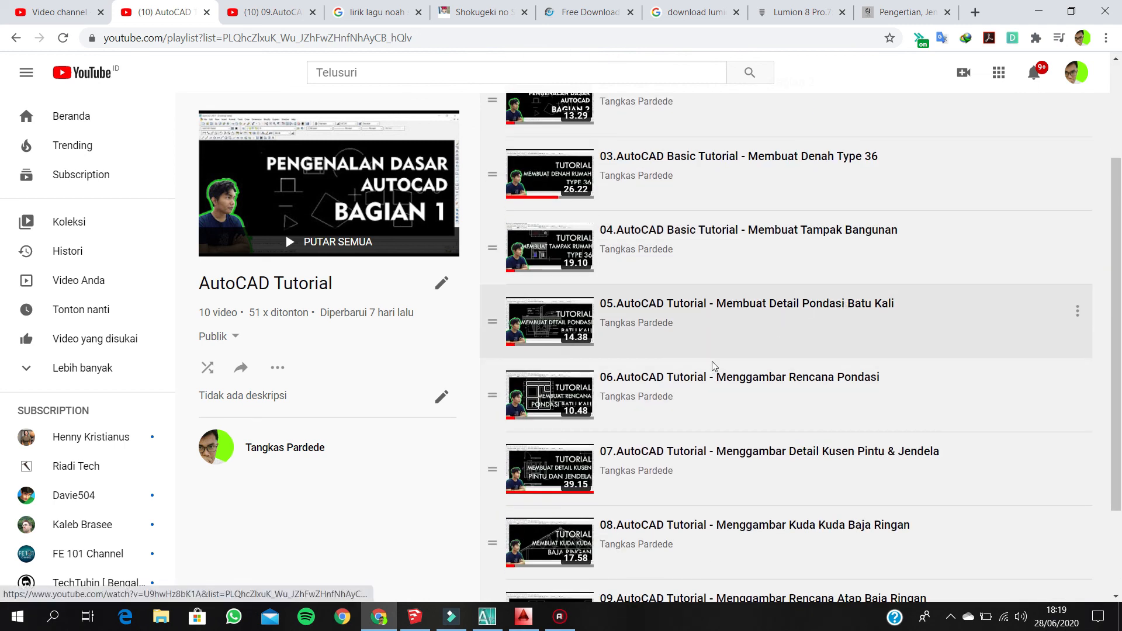
scroll(806, 369, "down", 2)
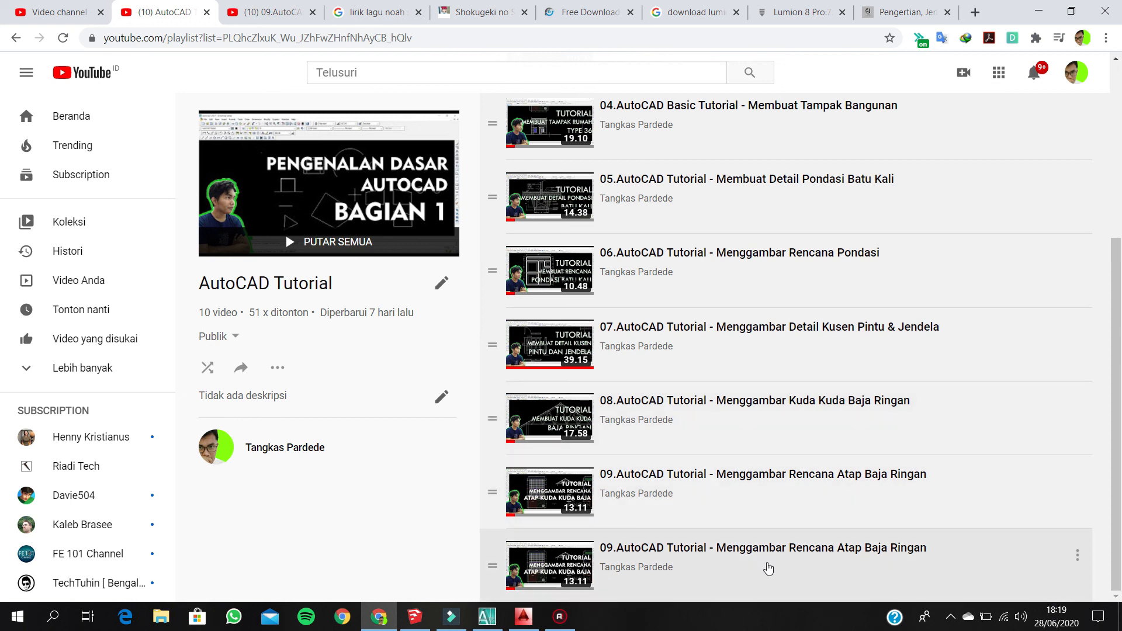
scroll(730, 438, "up", 5)
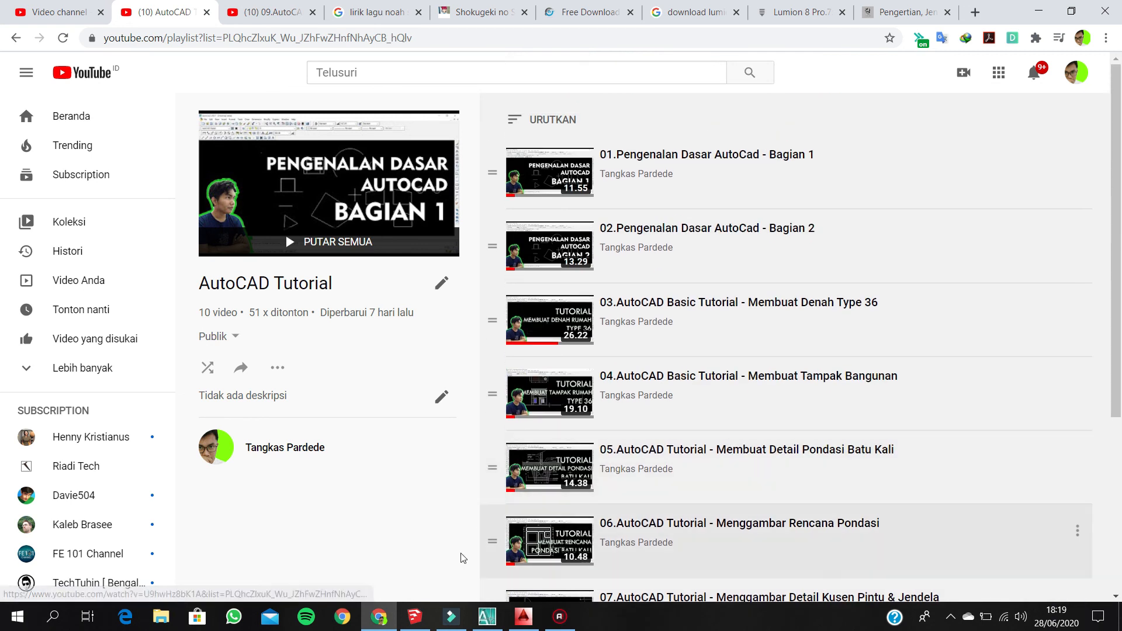
- Switch back to AutoCAD and examine the reinforced ring beam above the section's middle wall
left_click(486, 616)
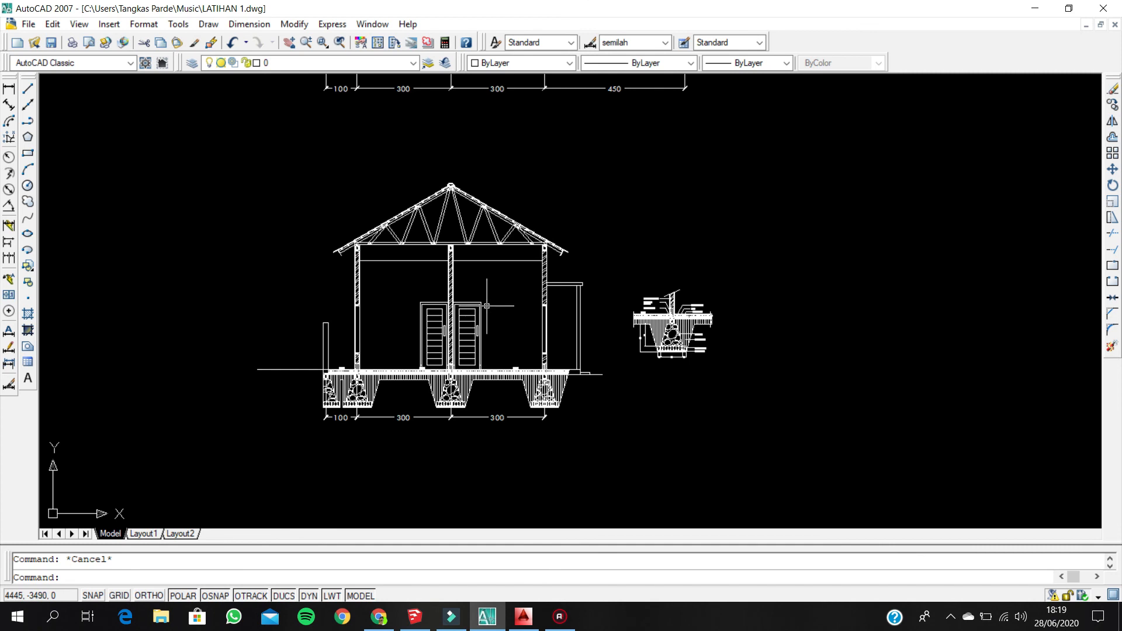
scroll(452, 285, "up", 2)
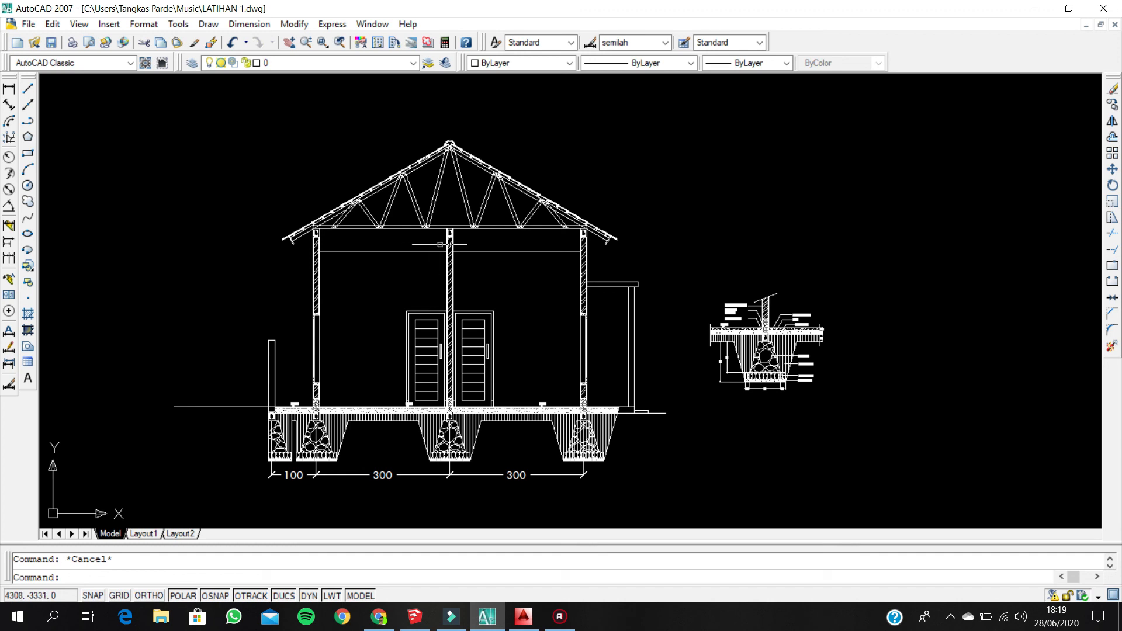
scroll(439, 244, "up", 14)
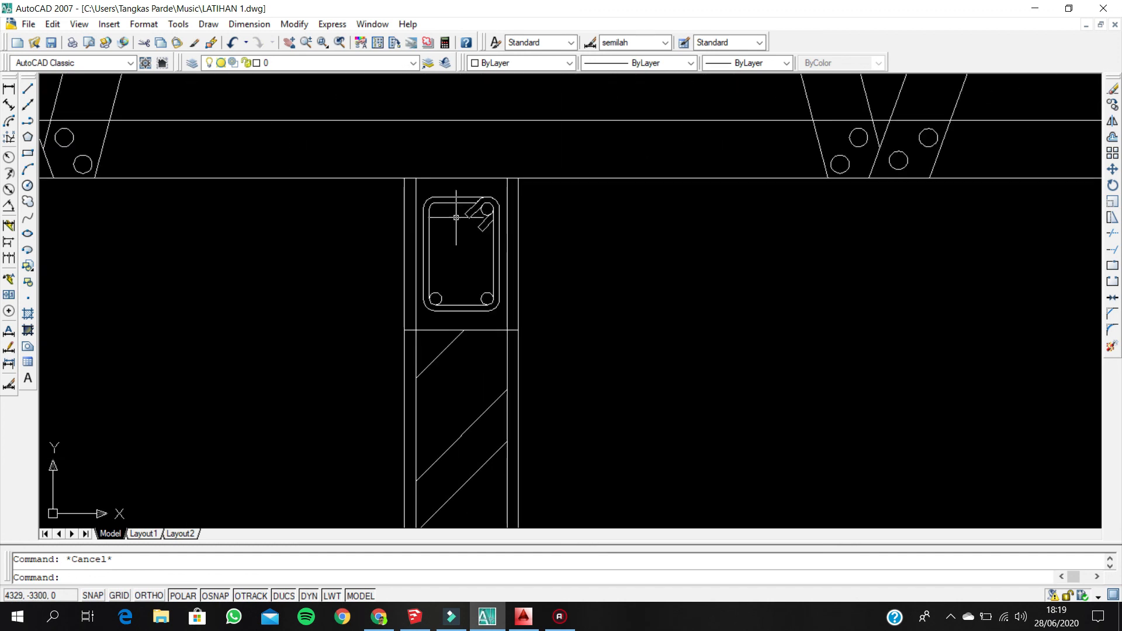
scroll(456, 217, "up", 3)
scroll(456, 217, "down", 10)
scroll(451, 246, "down", 6)
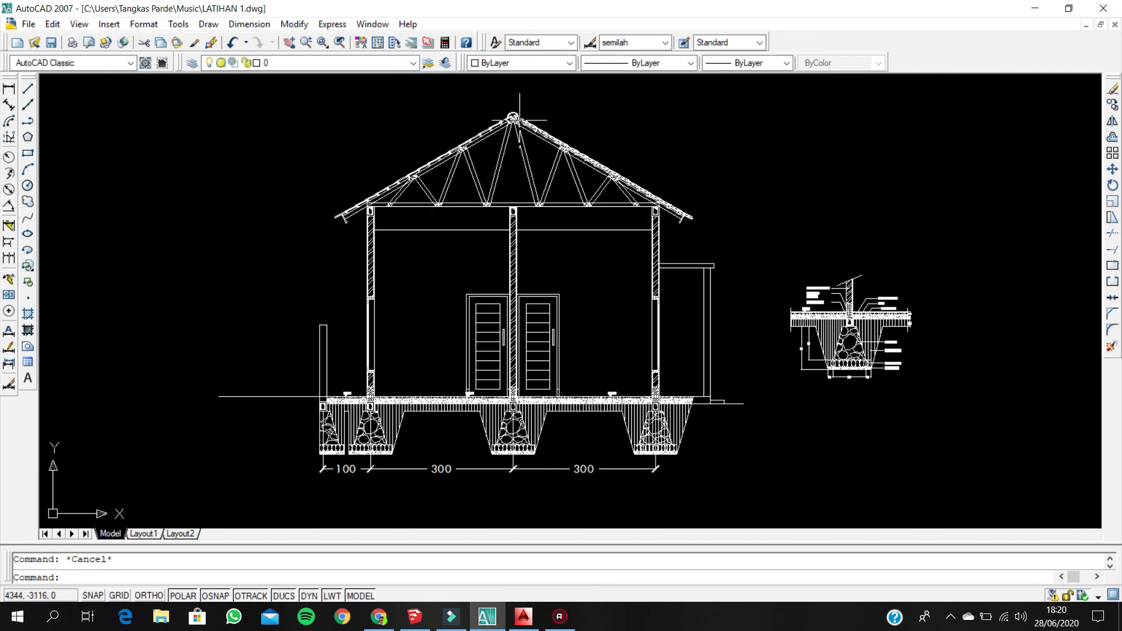
- Review the section together with the floor plans, elevations, roof plan and detail drawings in the file
middle_click_drag(508, 164, 506, 307)
scroll(500, 279, "down", 2)
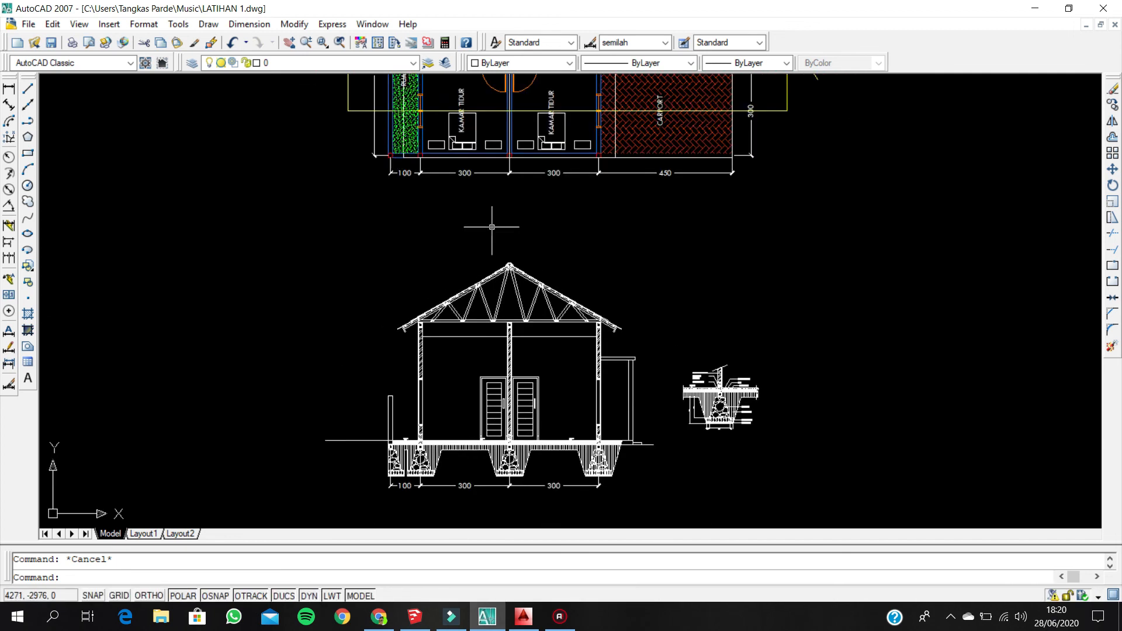
middle_click_drag(491, 228, 494, 337)
scroll(501, 420, "down", 2)
middle_click_drag(501, 421, 509, 393)
scroll(489, 238, "up", 3)
scroll(485, 222, "down", 6)
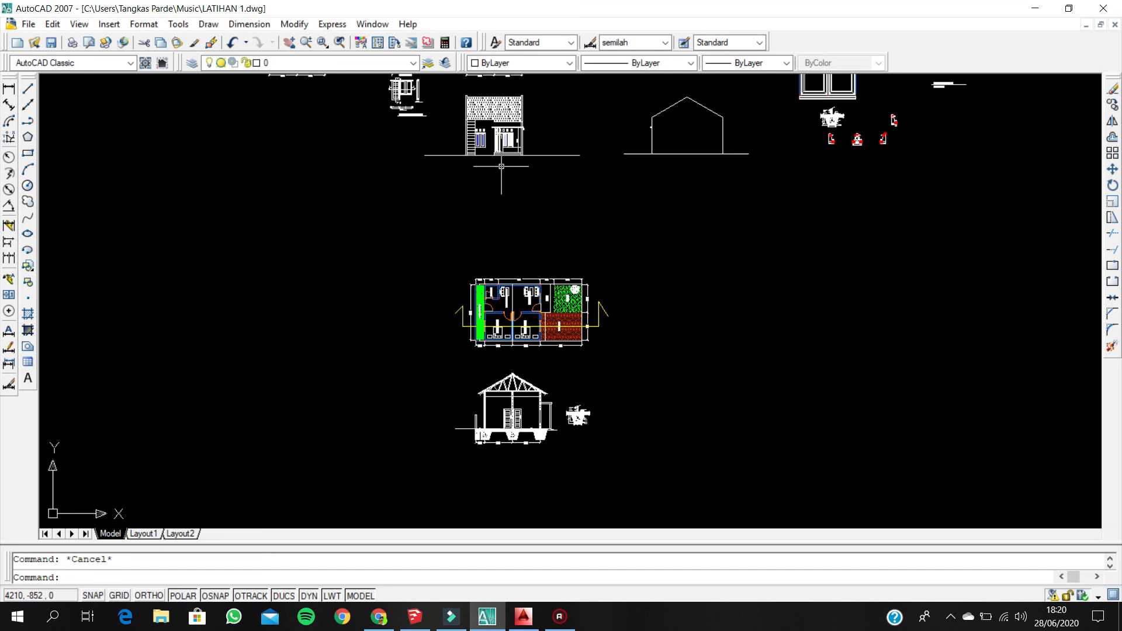
mouse_move(508, 205)
middle_mouse_down()
mouse_move(525, 338)
mouse_move(505, 213)
middle_mouse_up()
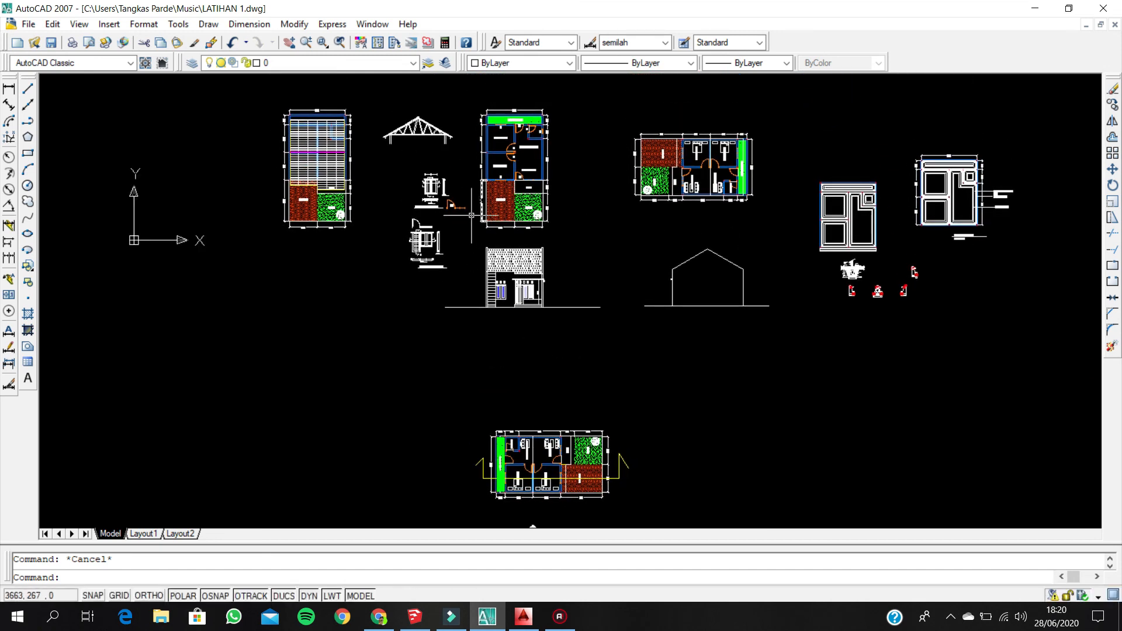